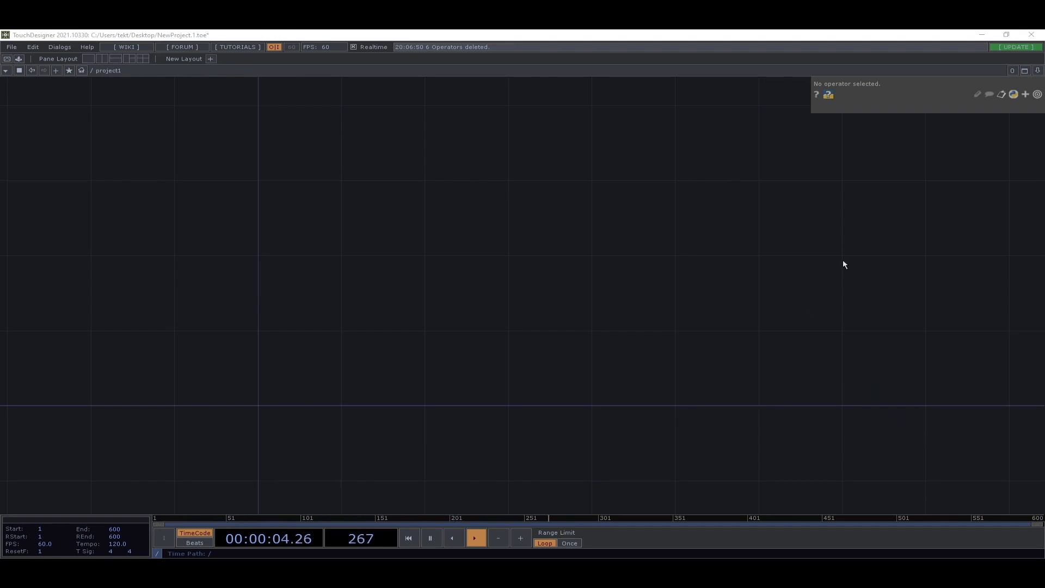
- Switch to the browser, open the releases of the raytk GitHub repository and find RayTK-0.12.tox among the v0.12 assets
click(982, 34)
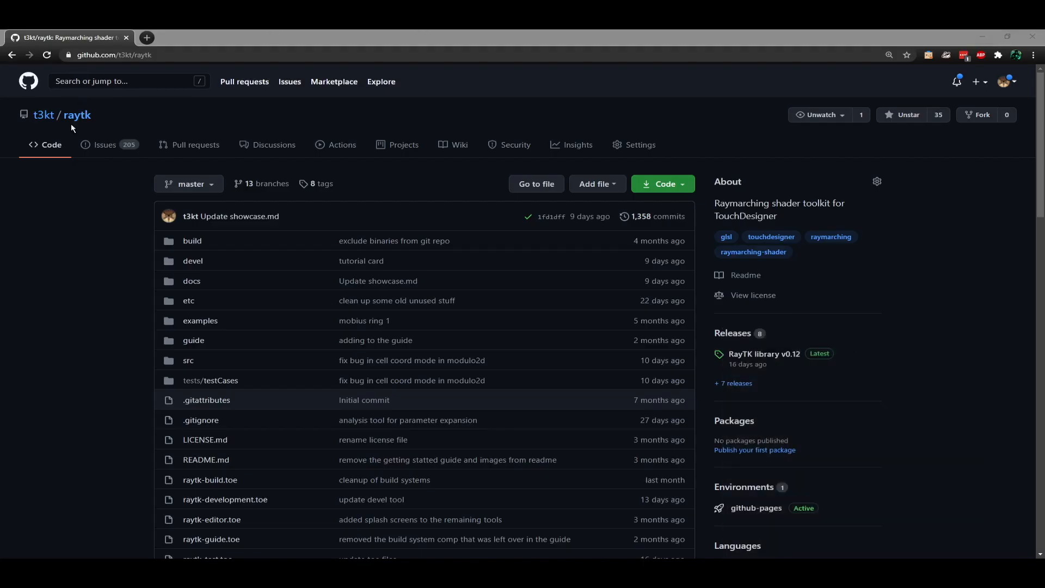
click(120, 116)
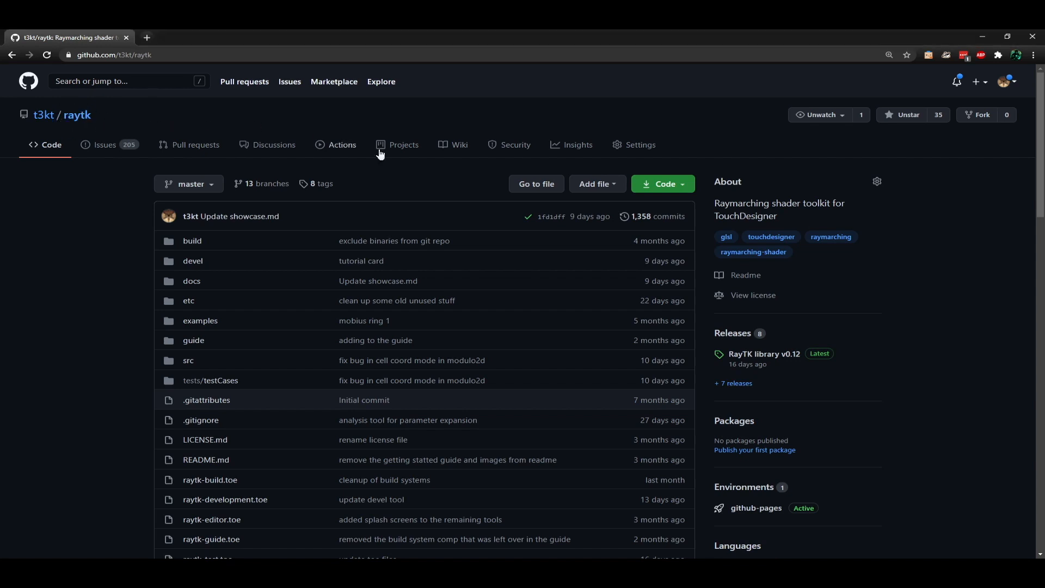
click(749, 340)
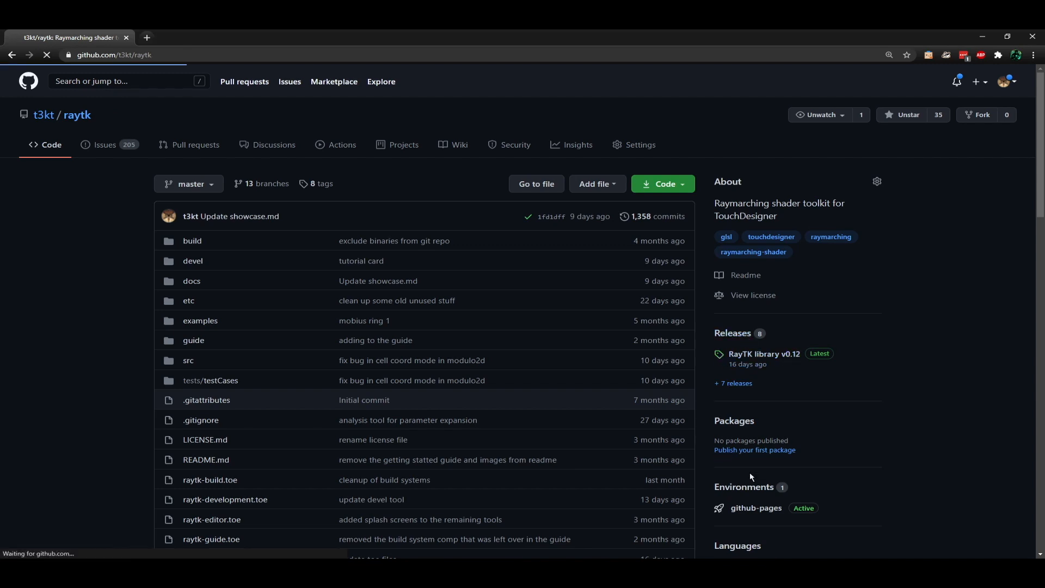
scroll(395, 143, down, 2)
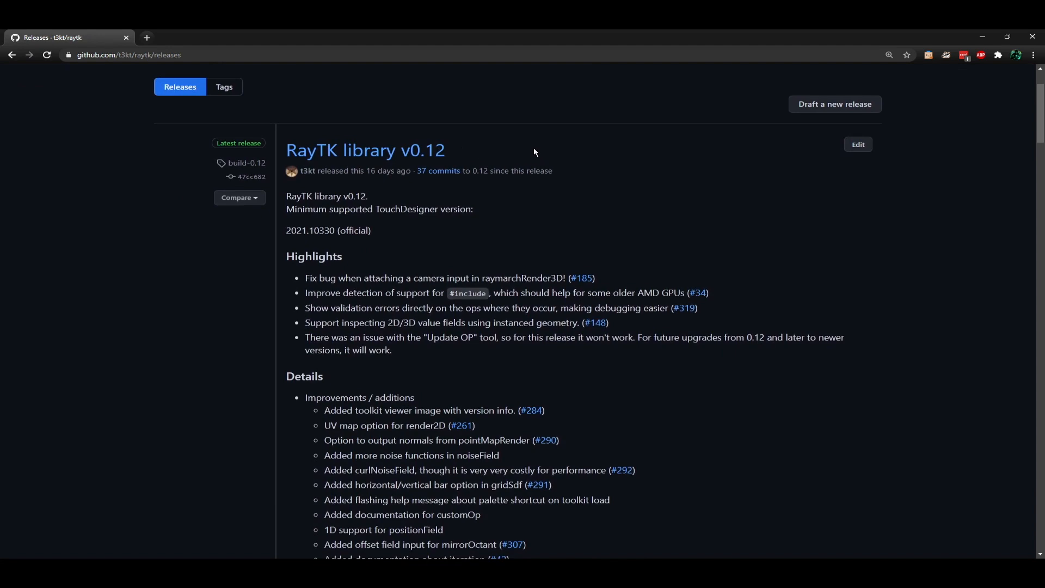
scroll(547, 313, down, 5)
scroll(548, 314, down, 15)
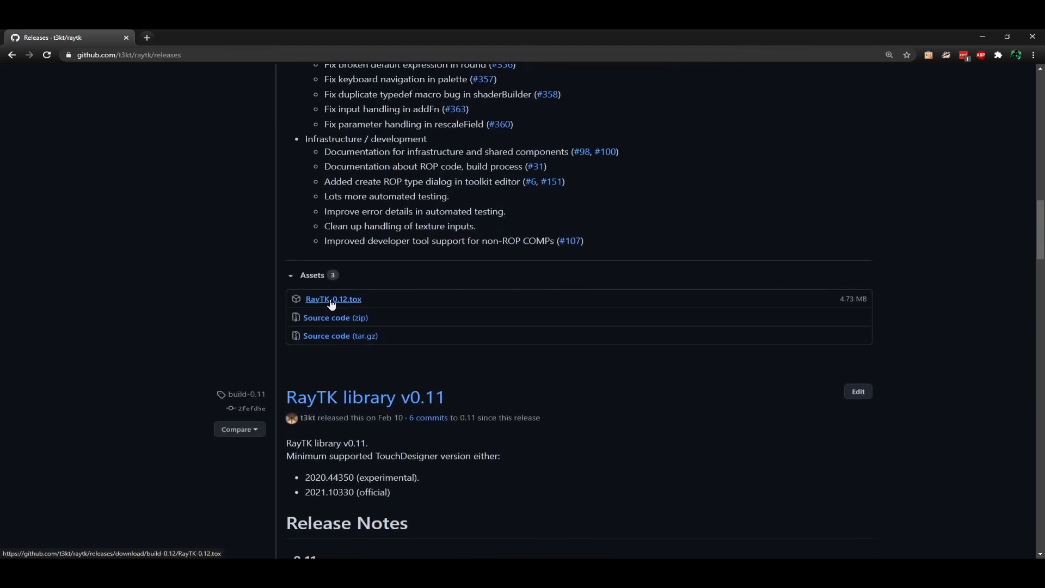
- Switch back to TouchDesigner and load the RayTK 0.12 component into the project1 network
click(982, 36)
key(ctrl+v)
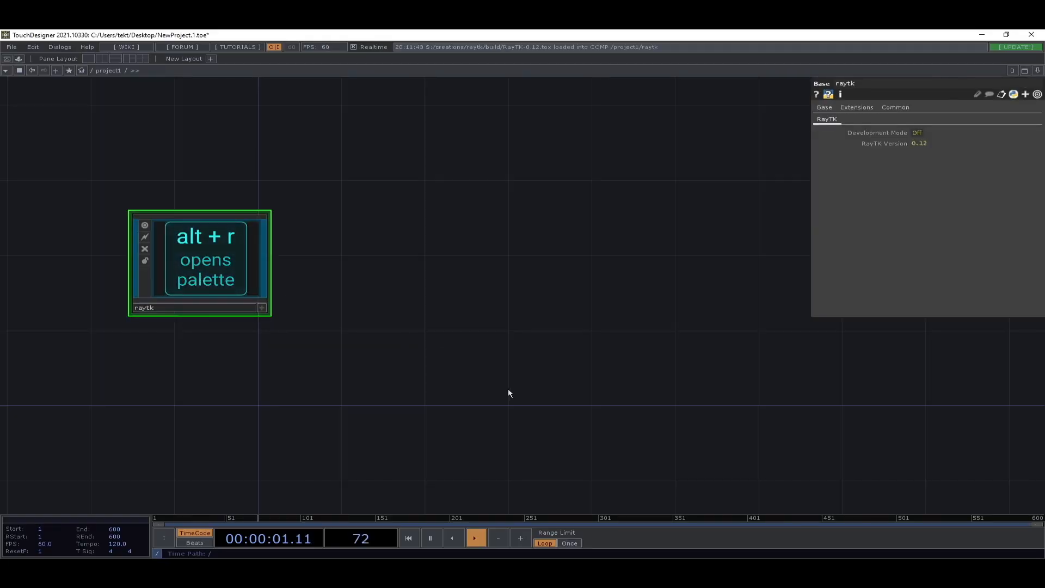
drag(514, 389, 482, 237)
scroll(481, 240, down, 2)
drag(393, 343, 289, 374)
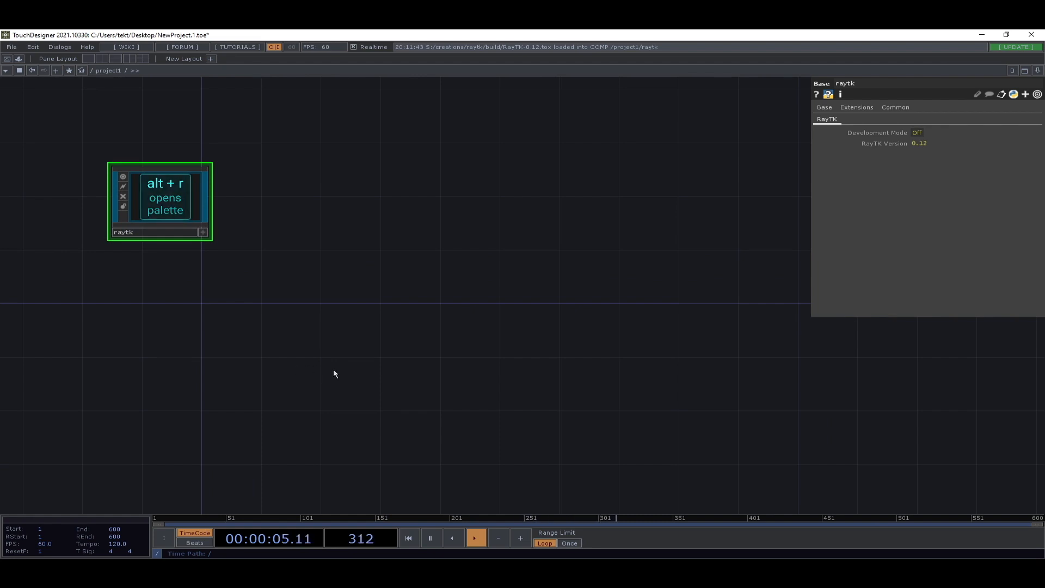
- Add a raymarchRender3D operator from the RayTK palette and place it in the network, below and to the right of raytk
key(alt+r)
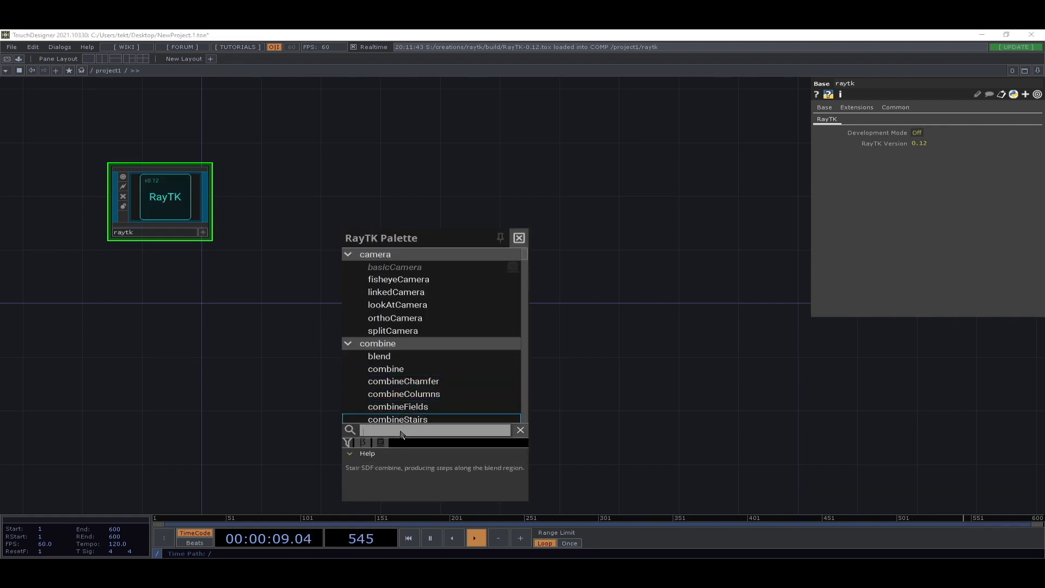
text(rr3)
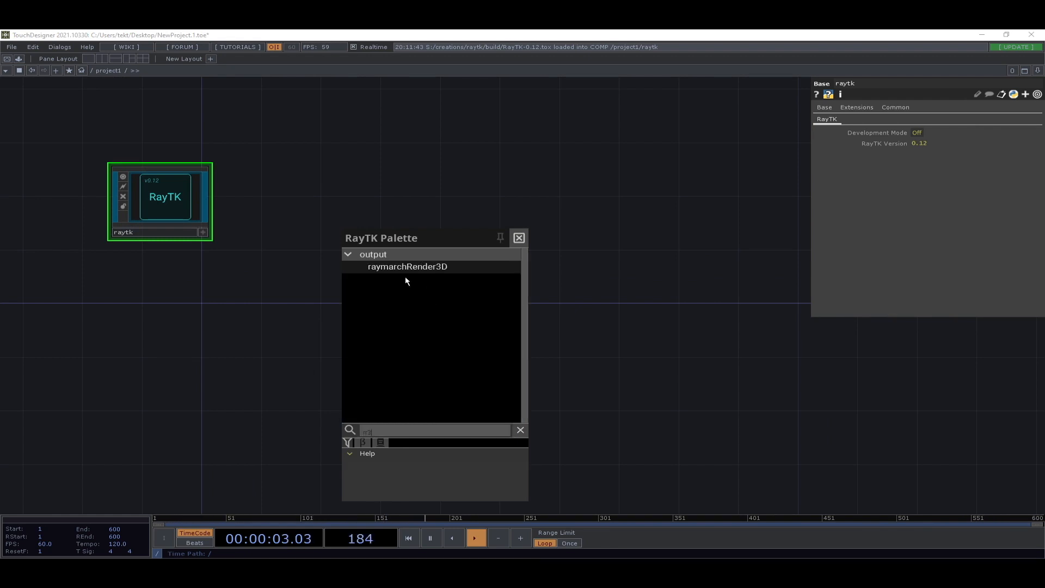
key(Down)
click(436, 267)
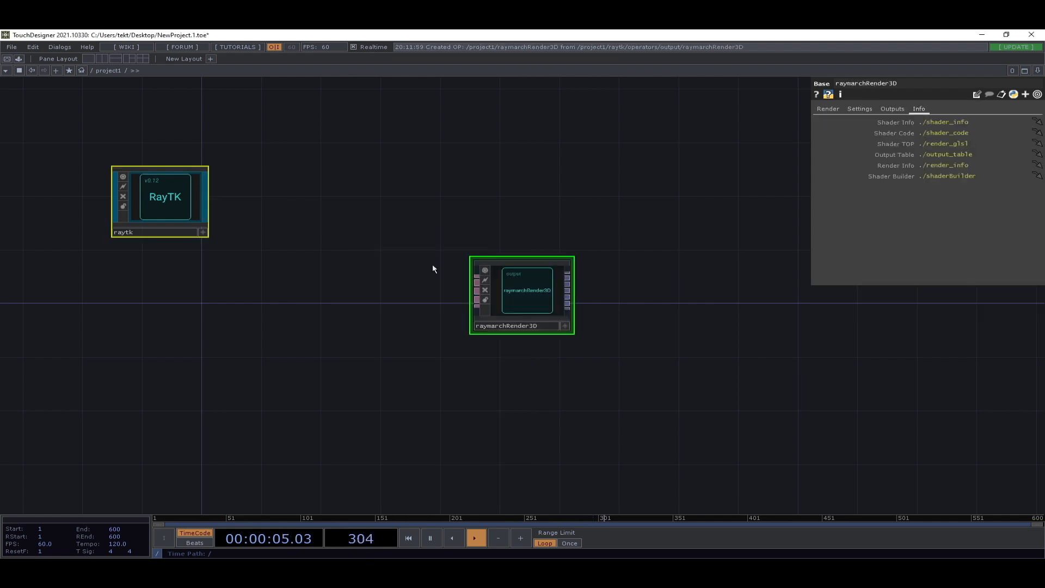
click(556, 276)
drag(538, 281, 593, 308)
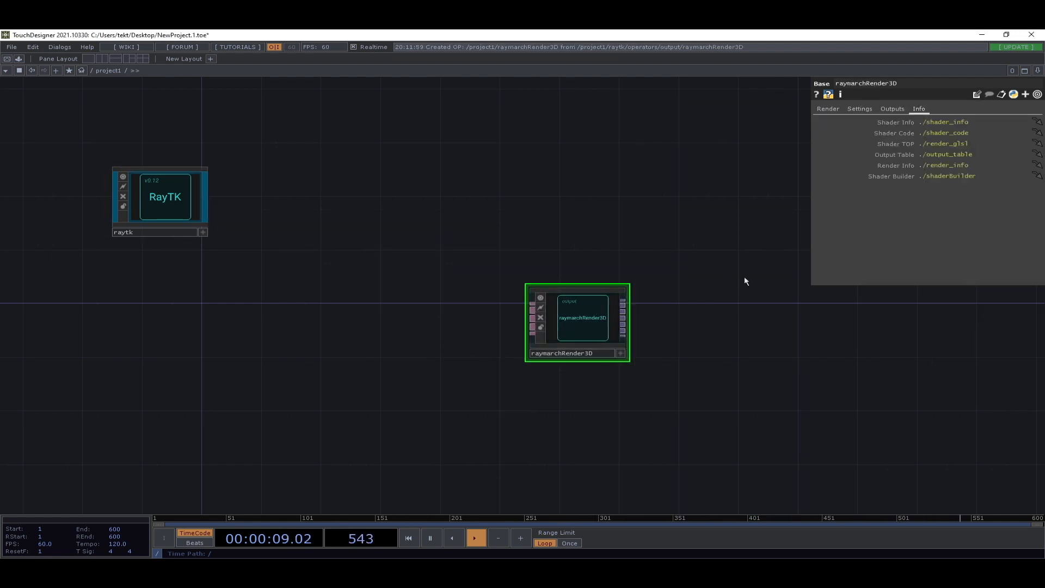
scroll(489, 276, down, 2)
drag(677, 200, 422, 209)
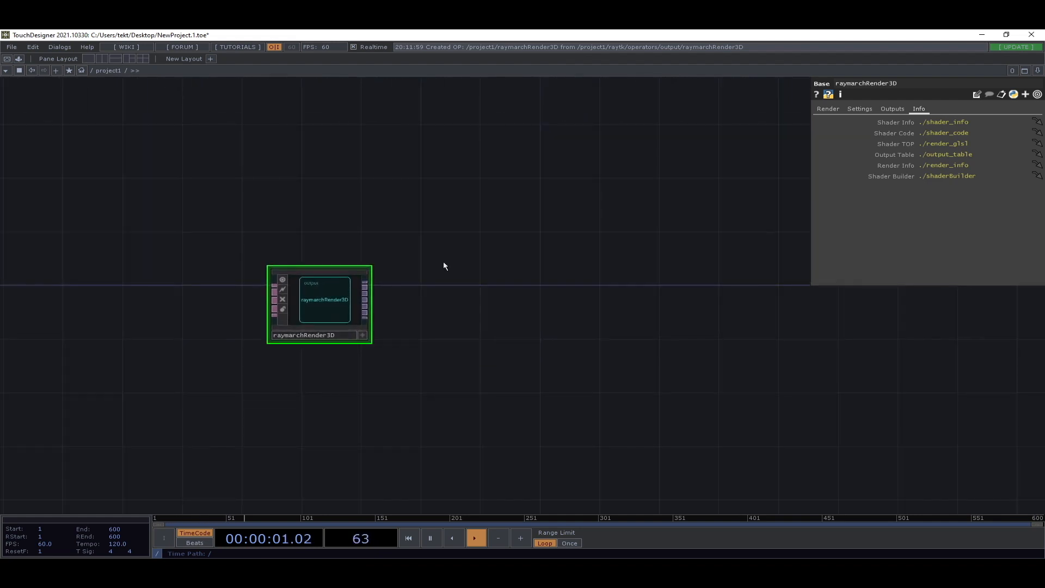
- Connect a new Null TOP to the first output of raymarchRender3D
click(365, 284)
click(473, 274)
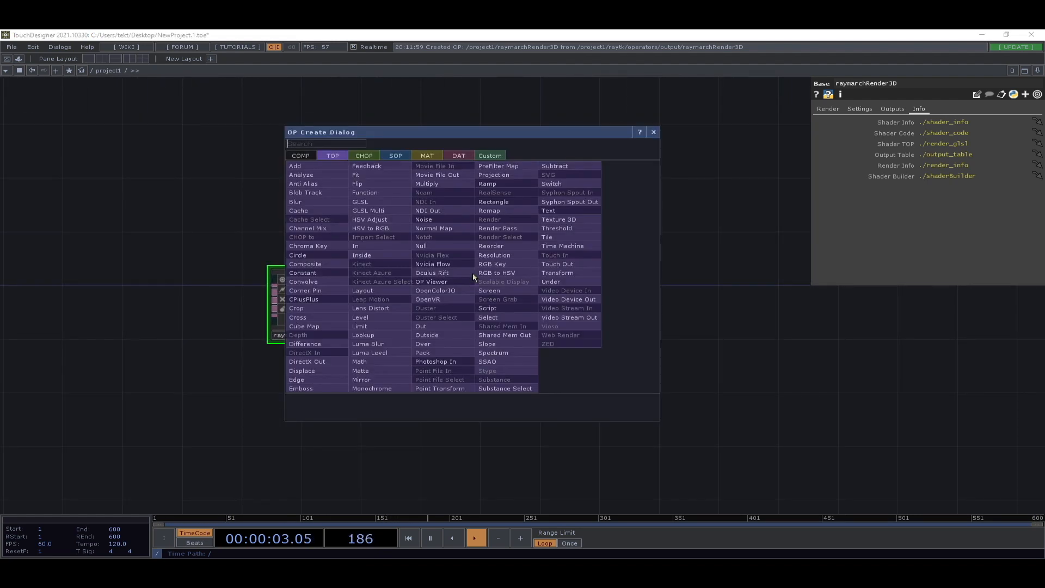
click(422, 246)
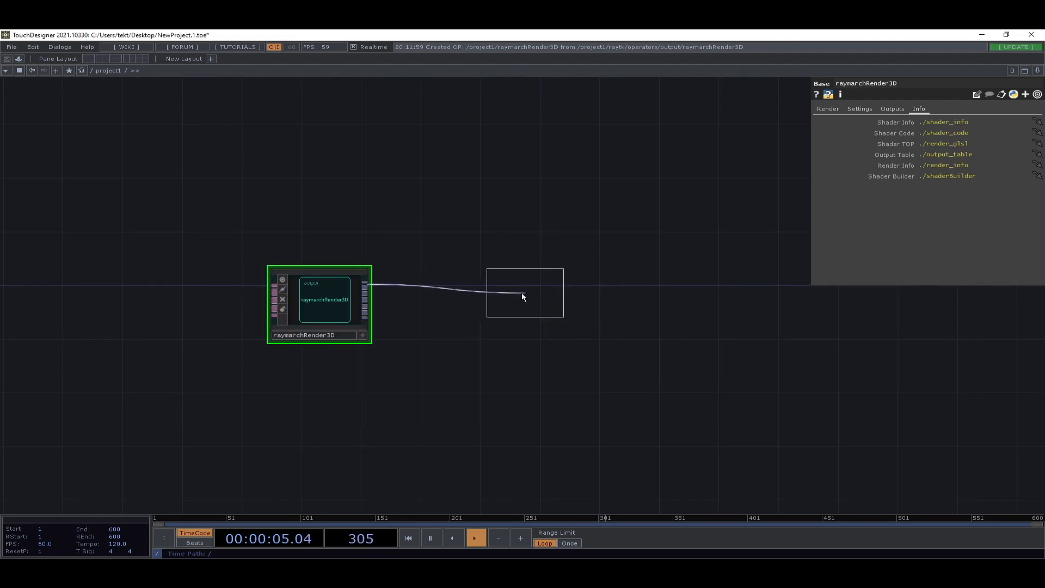
click(547, 313)
drag(691, 312, 450, 353)
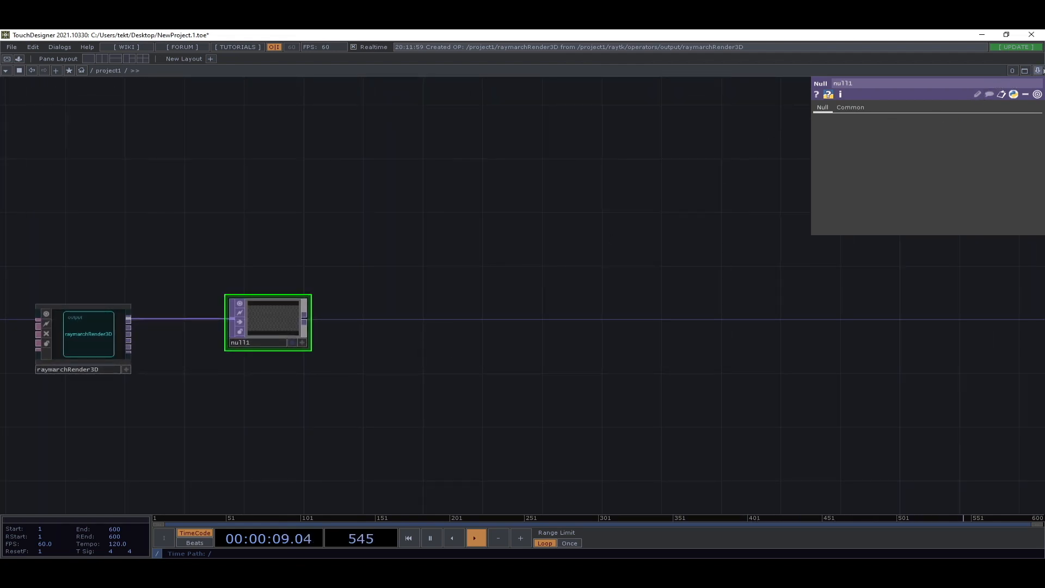
- Split the network pane side by side and turn on the display flag of null1
click(1038, 70)
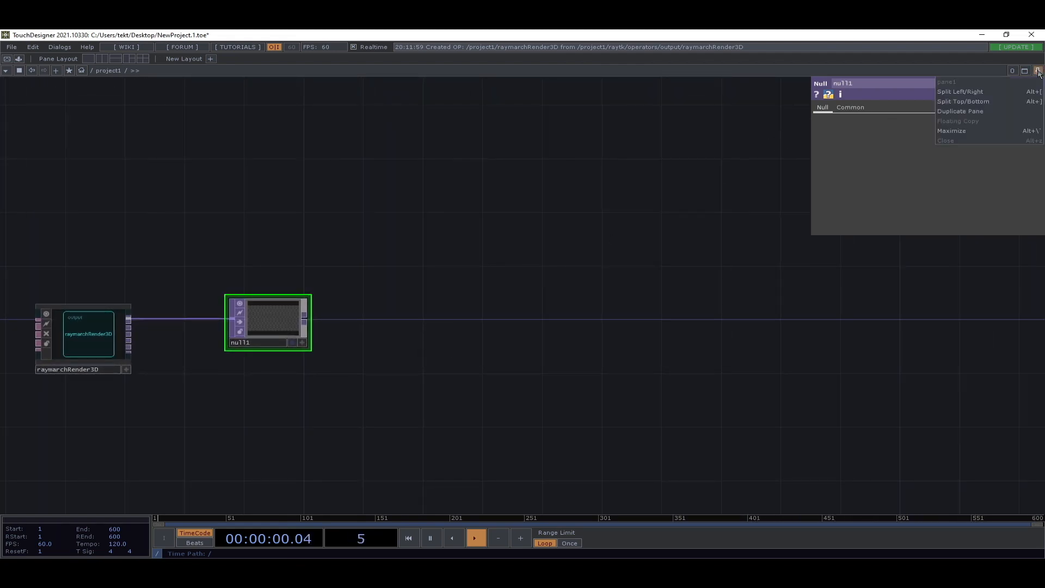
click(986, 92)
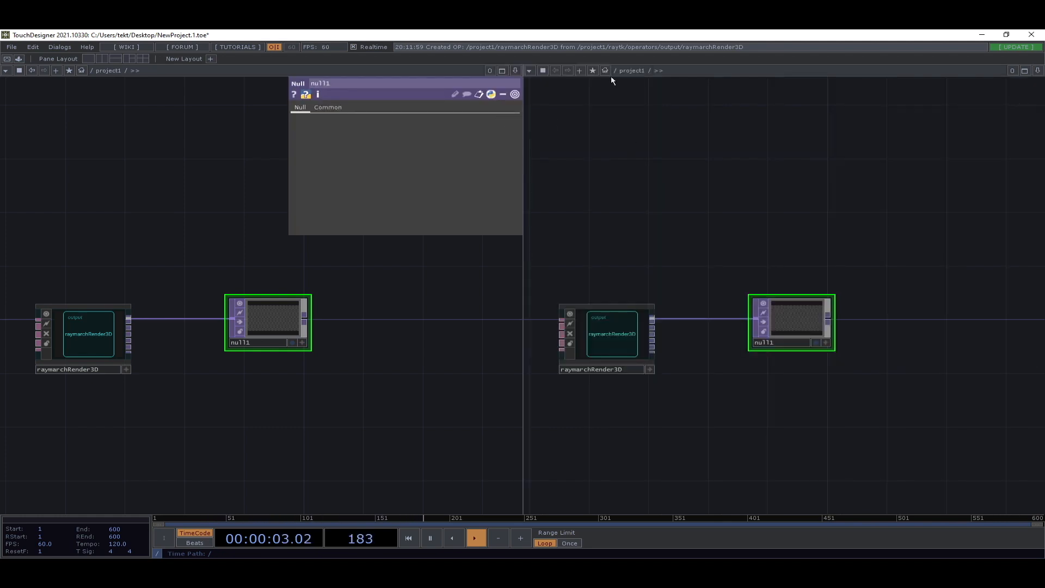
click(293, 343)
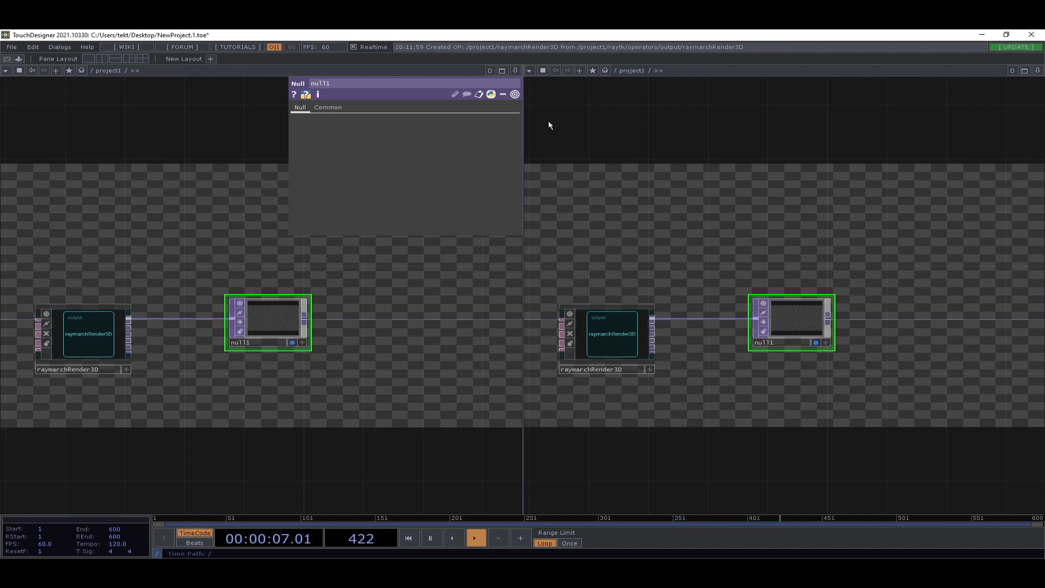
- Change the second pane to a TOP Viewer and make it narrower than the network pane
click(530, 71)
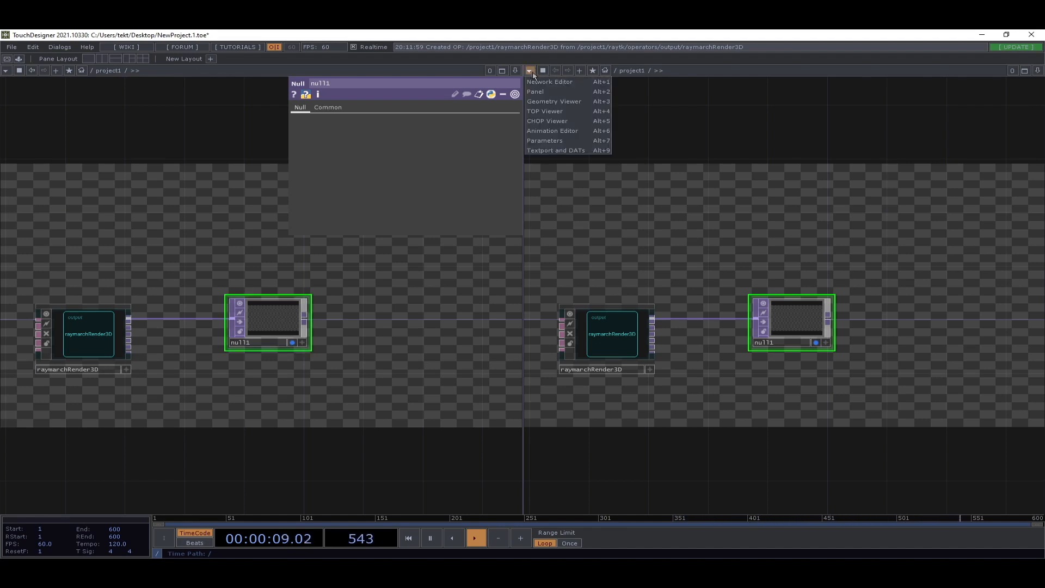
click(542, 111)
drag(522, 163, 732, 201)
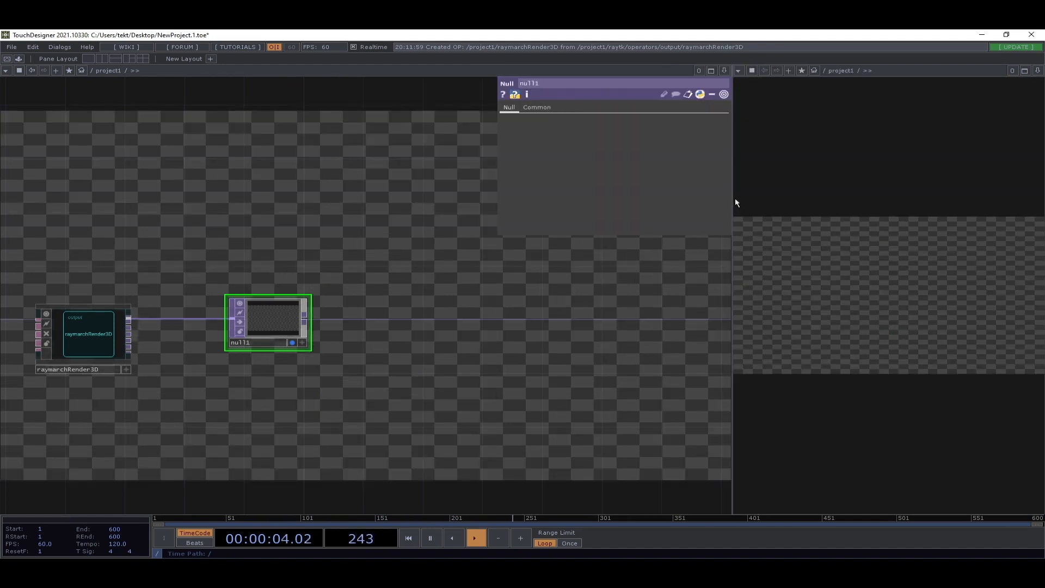
- Turn off Backdrop TOPs in the network editor's display options
right_click(395, 285)
mouse_move(463, 312)
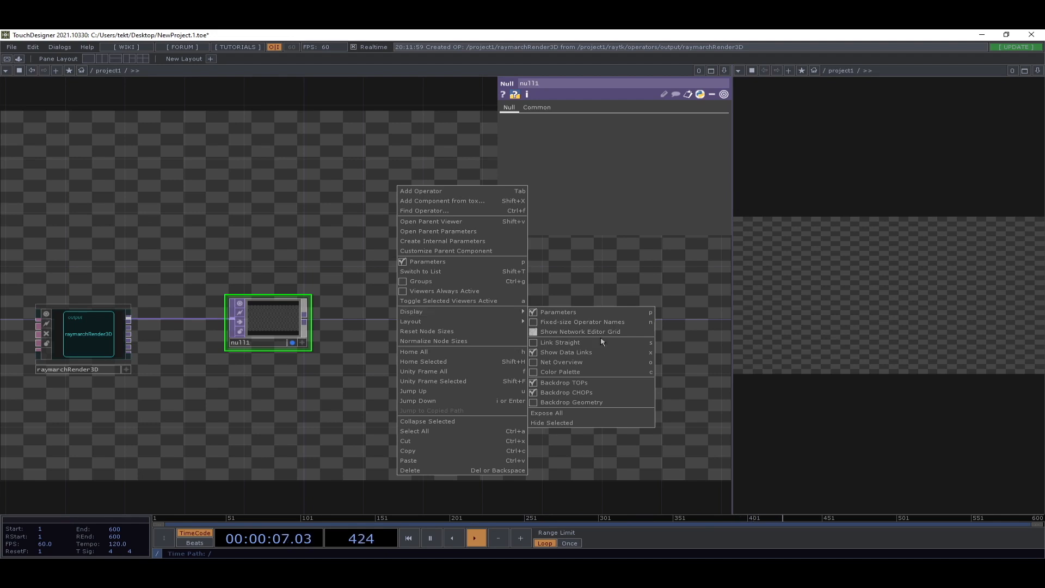
click(579, 383)
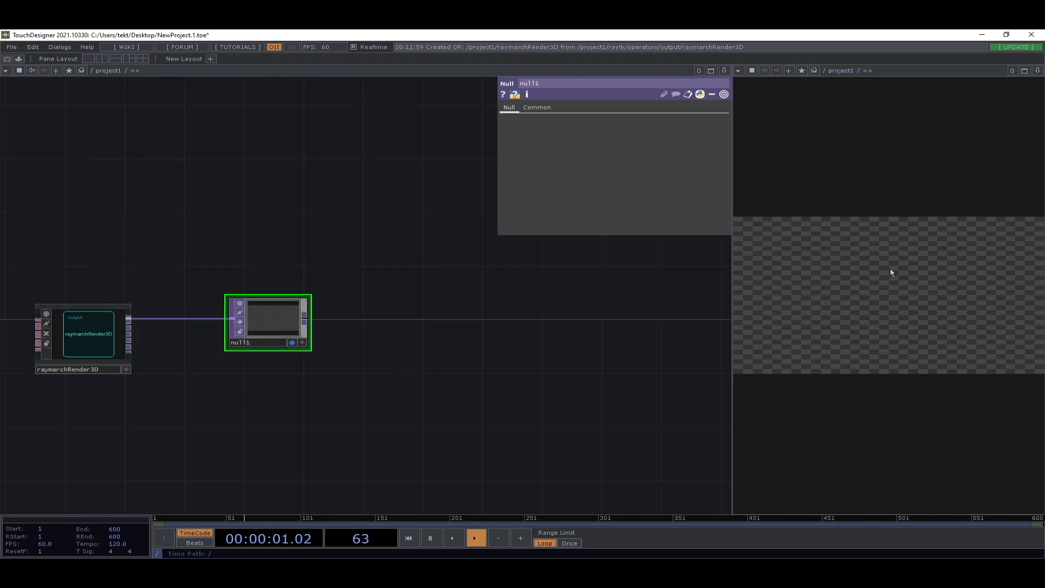
- Set the render resolution of raymarchRender3D to 500 by 1000
drag(165, 417, 505, 352)
drag(545, 306, 547, 378)
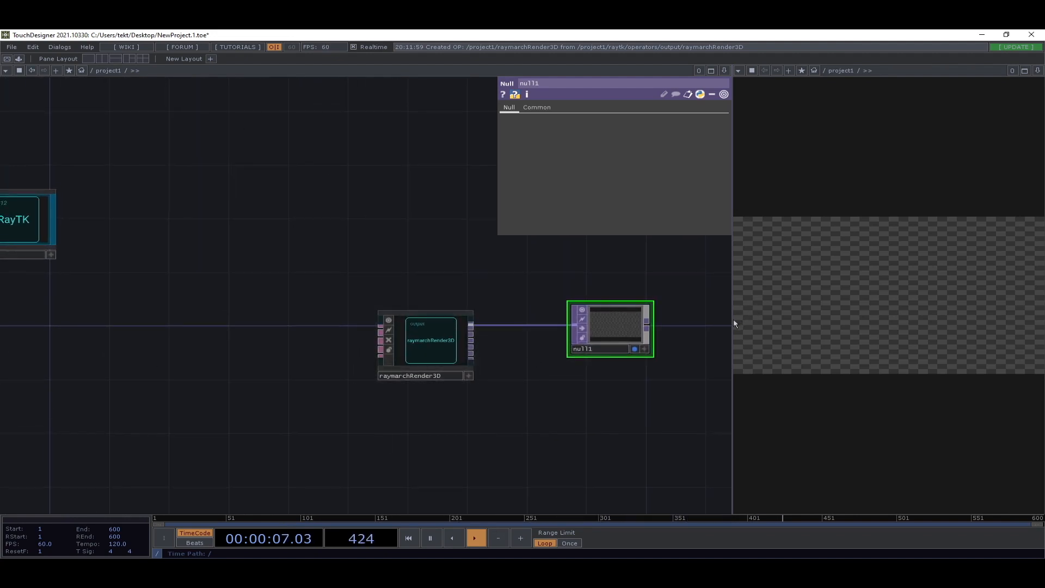
click(409, 351)
click(526, 110)
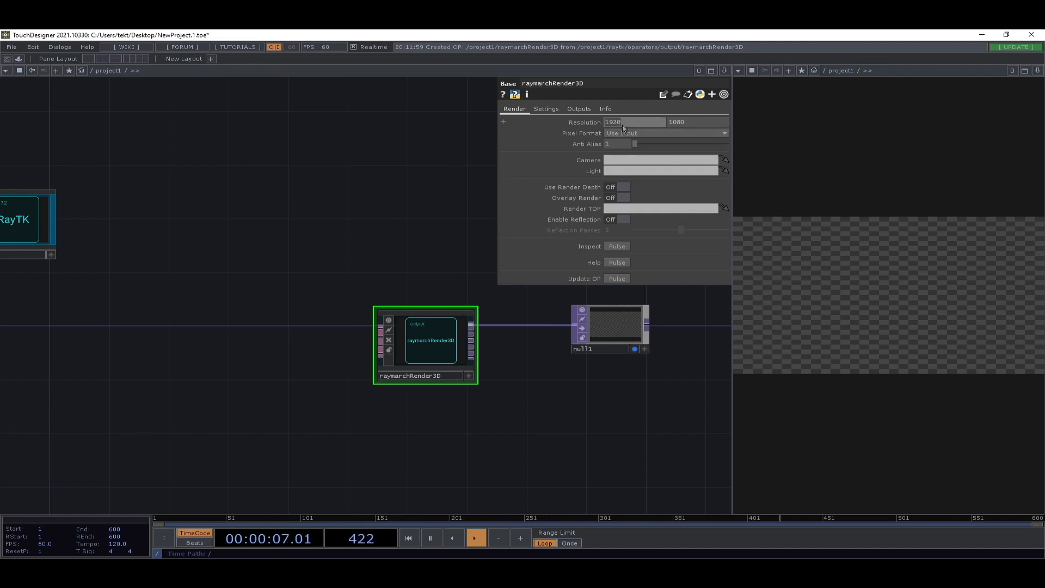
text(500)
key(Tab)
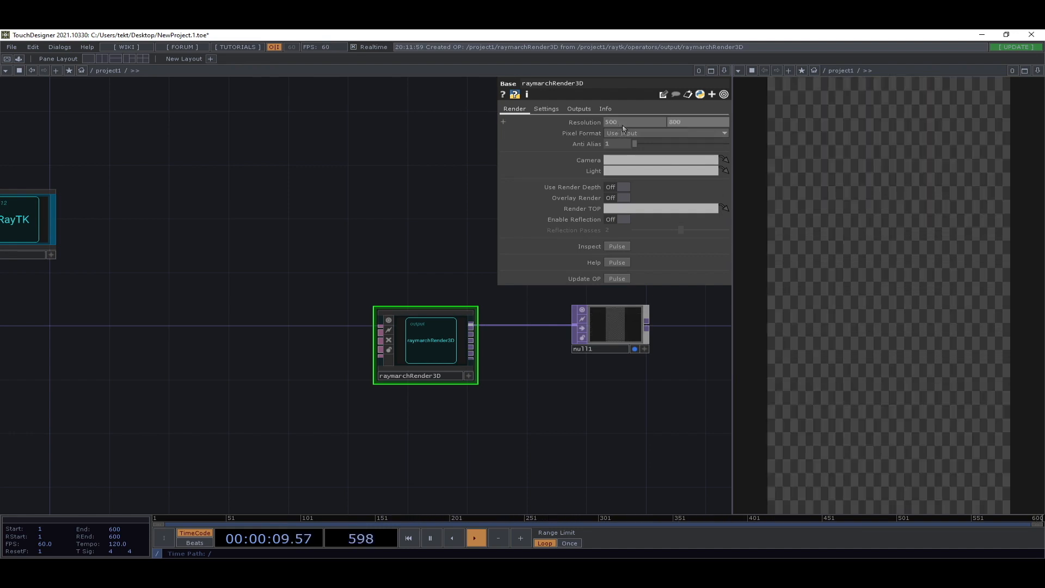
key(BackSpace)
key(BackSpace)
key(BackSpace)
key(BackSpace)
text(1000)
key(Tab)
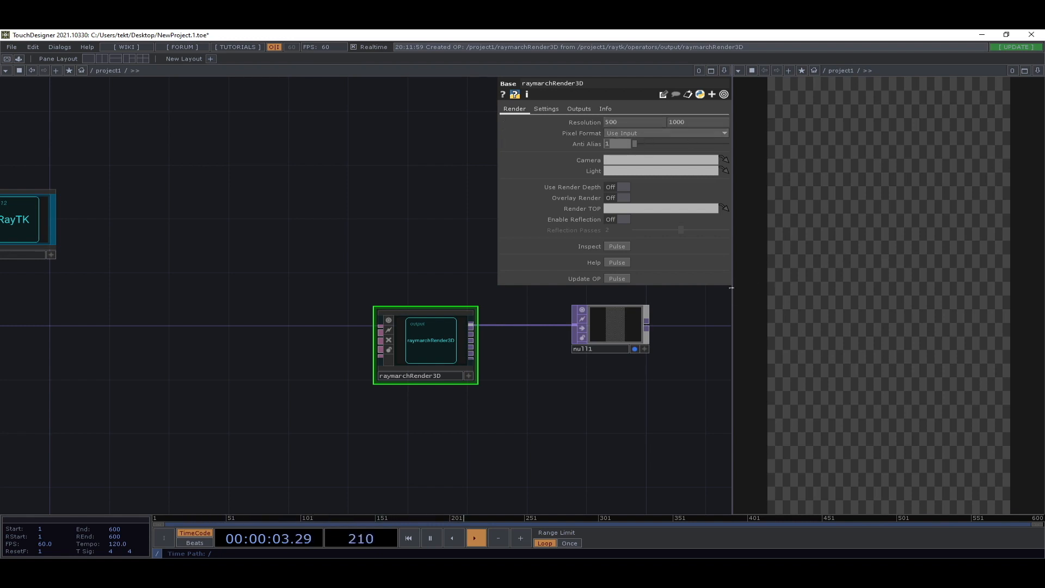
- Narrow the TOP Viewer pane to suit the portrait render and move the raytk component farther up from raymarchRender3D
drag(731, 287, 800, 287)
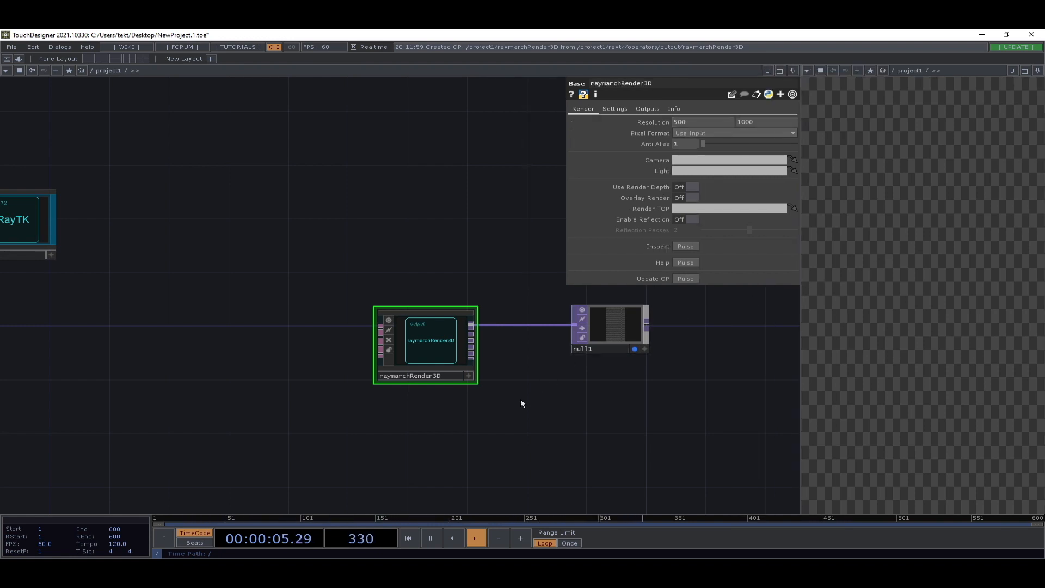
drag(520, 399, 469, 350)
scroll(483, 344, down, 2)
drag(396, 191, 463, 250)
drag(190, 273, 148, 177)
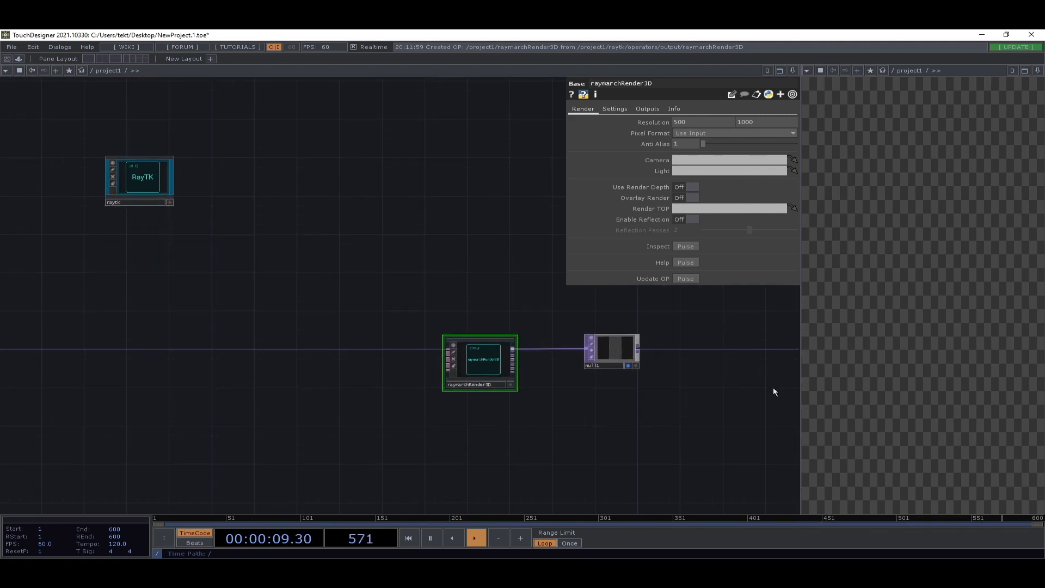
- Filter the RayTK palette by "sdf" and add a linkSdf operator to the network, before raymarchRender3D
drag(229, 414, 345, 401)
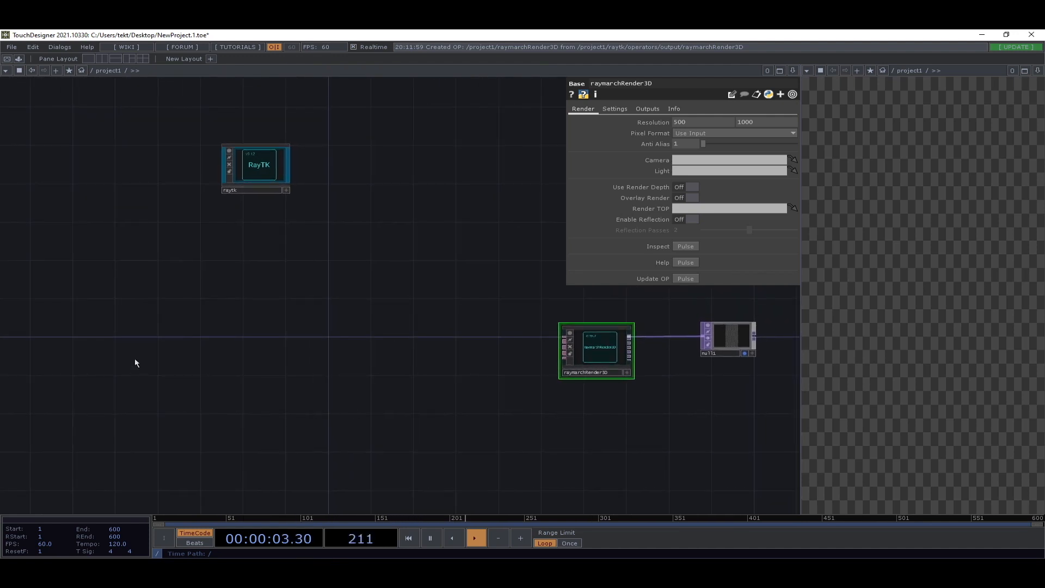
drag(181, 325, 184, 363)
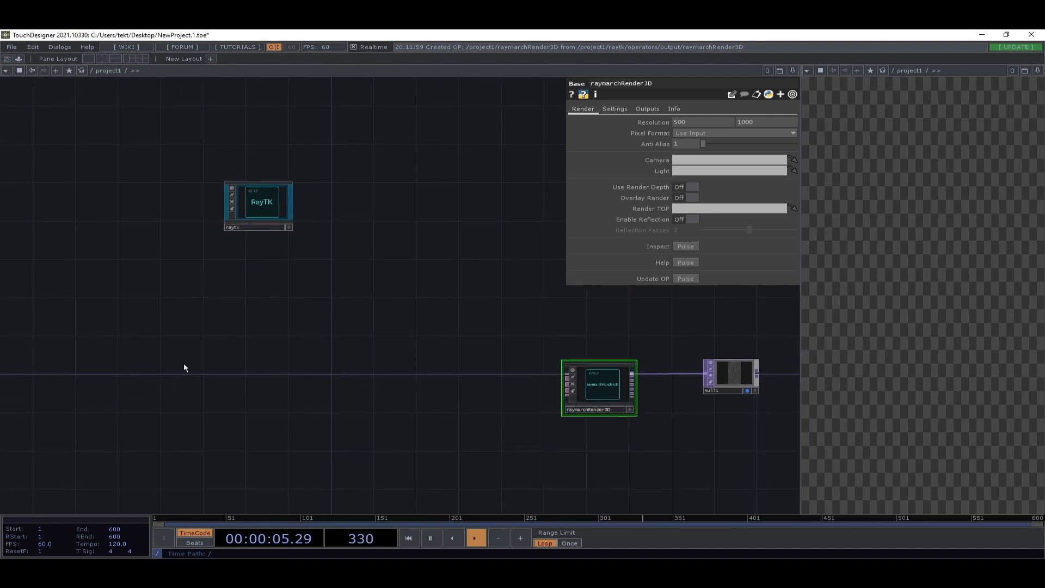
key(alt+r)
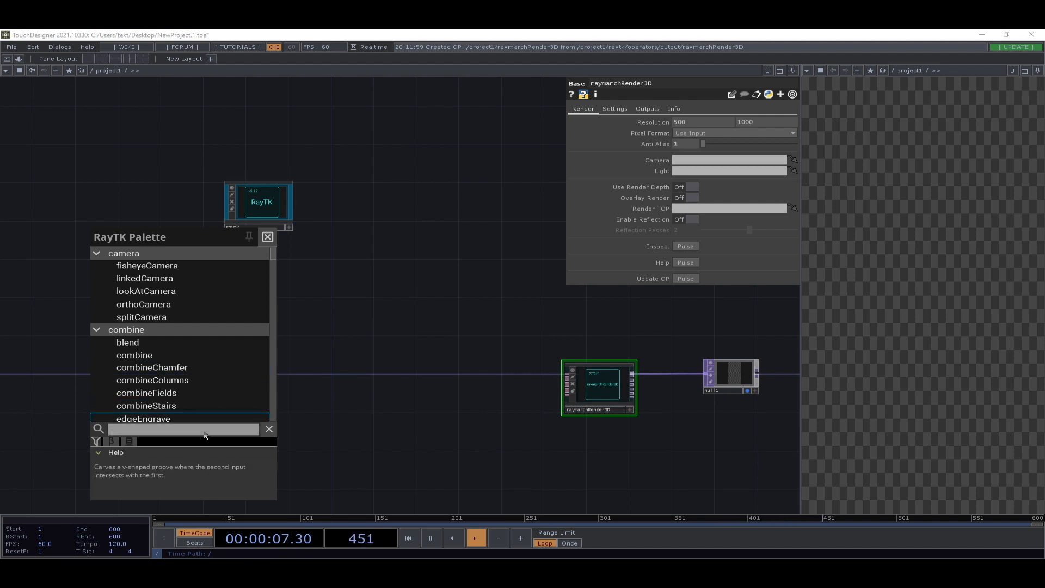
text(sdf)
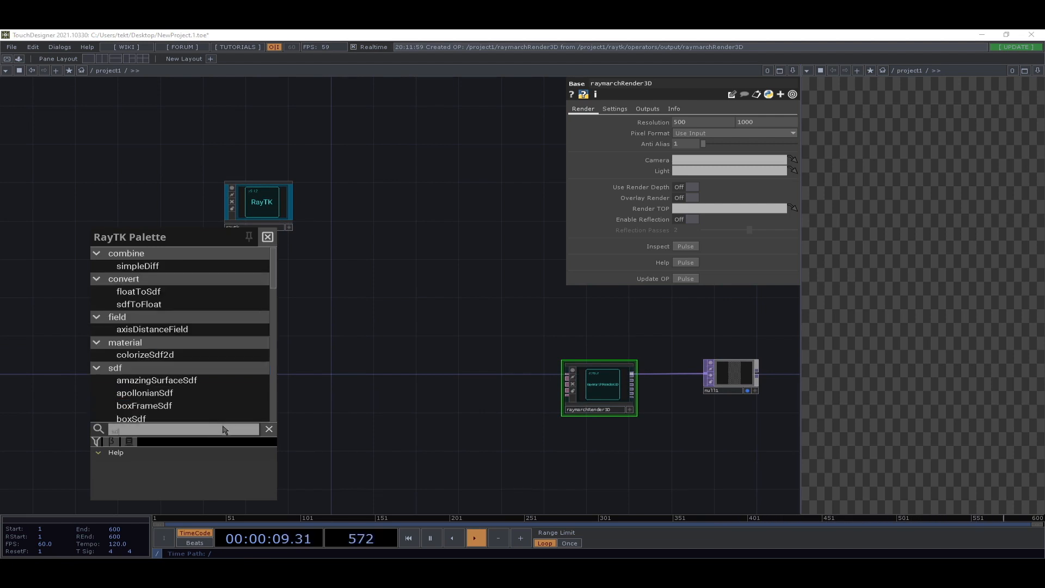
scroll(193, 402, down, 3)
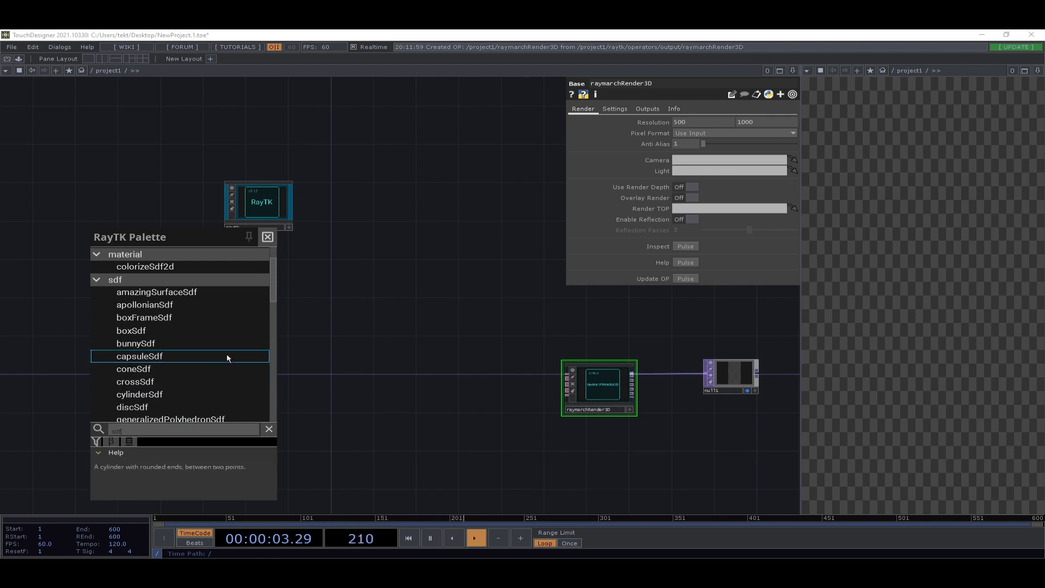
scroll(213, 352, down, 1)
scroll(205, 351, down, 3)
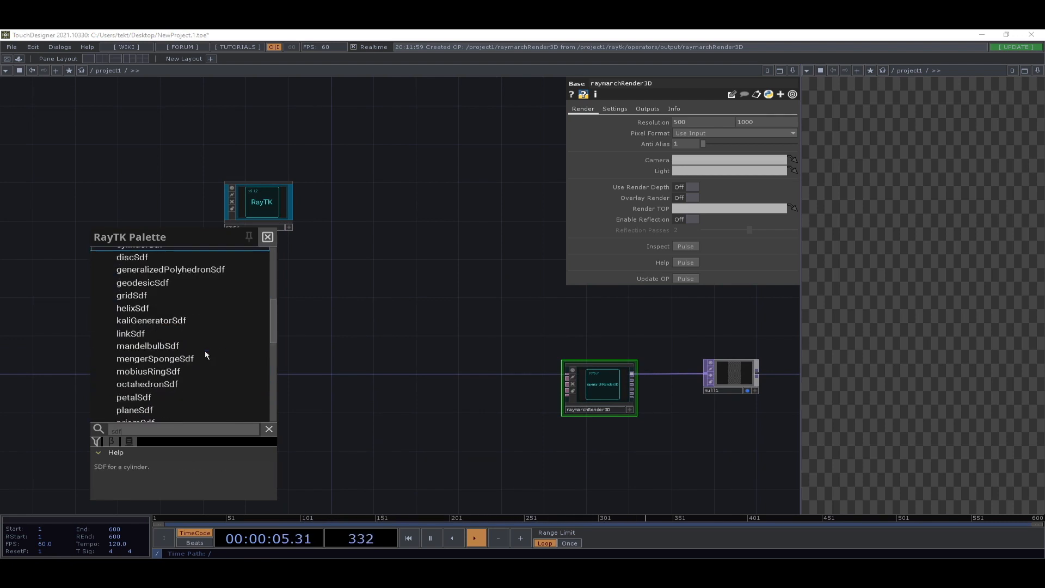
click(137, 335)
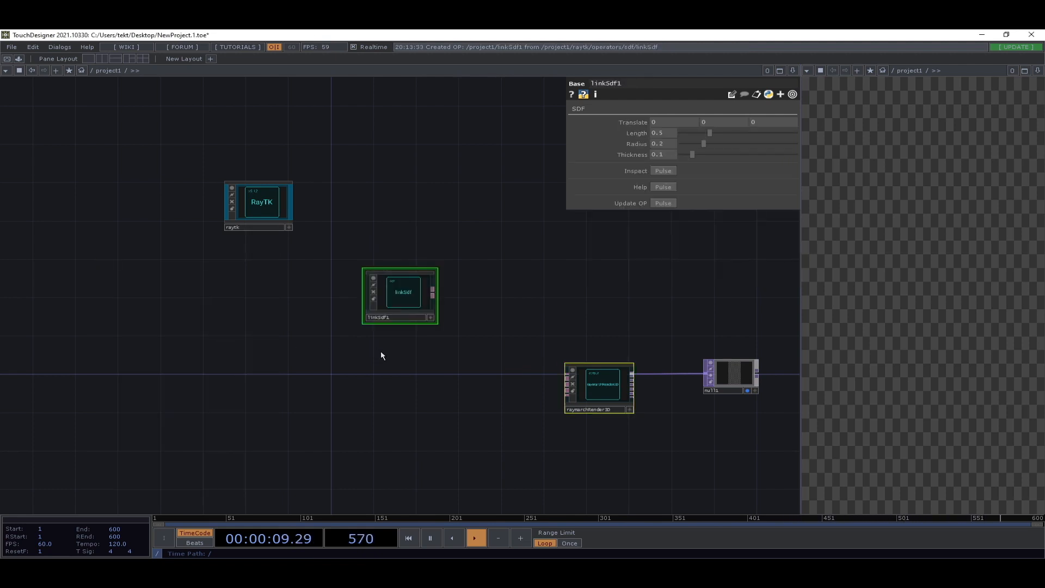
- Connect linkSdf1 to the first input of raymarchRender3D and line it up in front of the render operator with space between
click(381, 355)
click(433, 293)
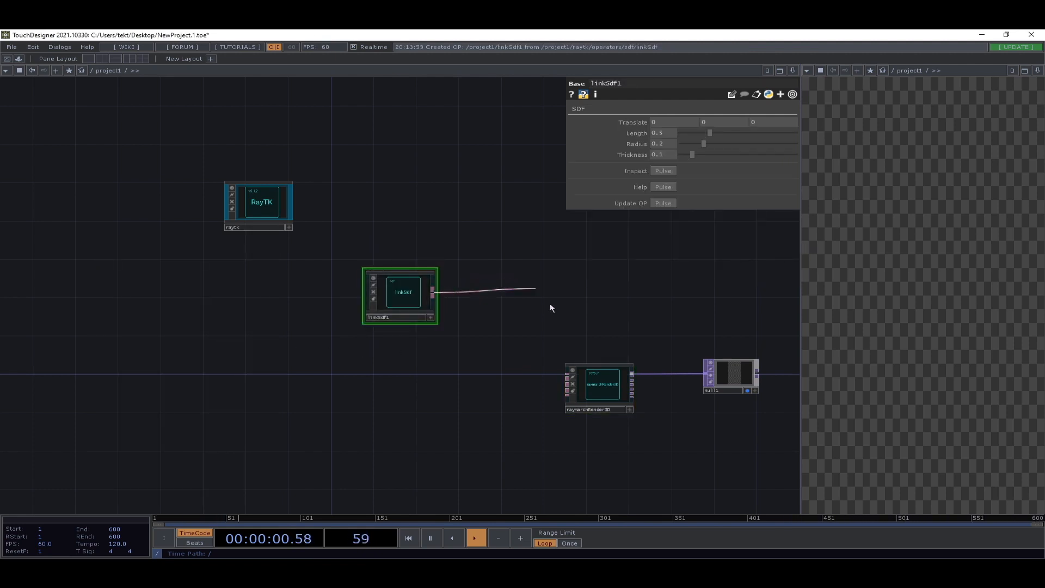
click(568, 375)
drag(406, 305, 285, 378)
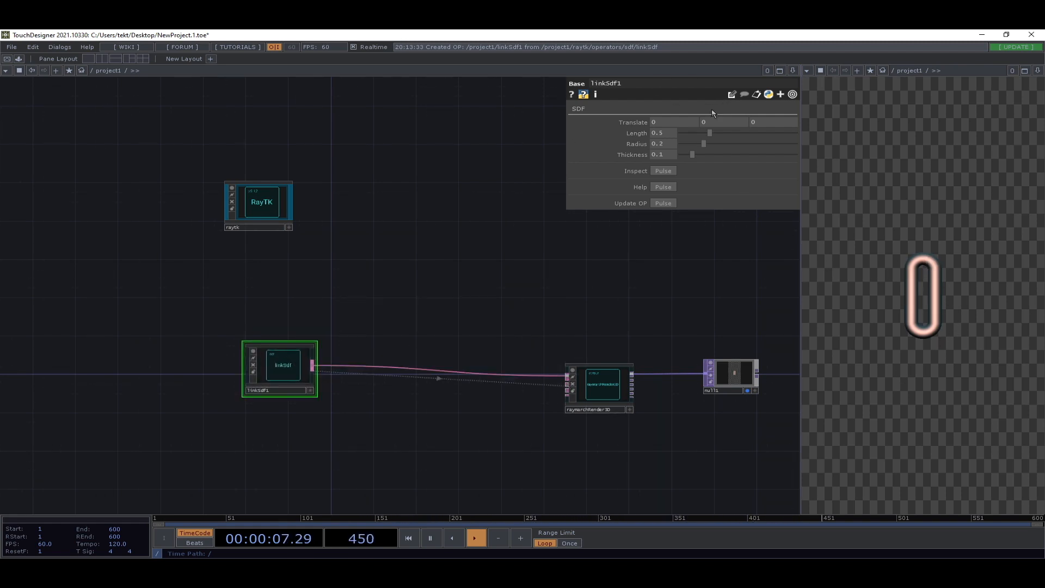
- Try a length of 0.714, a radius of 0.371 and a thickness of 0.195 on linkSdf1
mouse_move(713, 135)
mouse_down()
mouse_move(732, 151)
mouse_move(792, 146)
mouse_move(723, 146)
mouse_up()
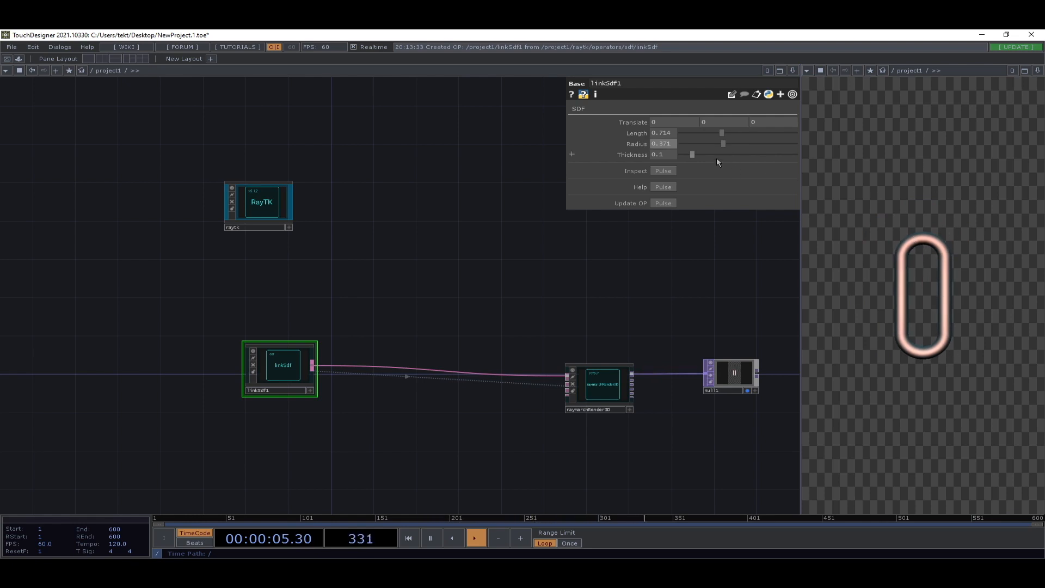
mouse_move(692, 155)
mouse_down()
mouse_move(734, 165)
mouse_move(703, 166)
mouse_up()
middle_drag(682, 123, 679, 170)
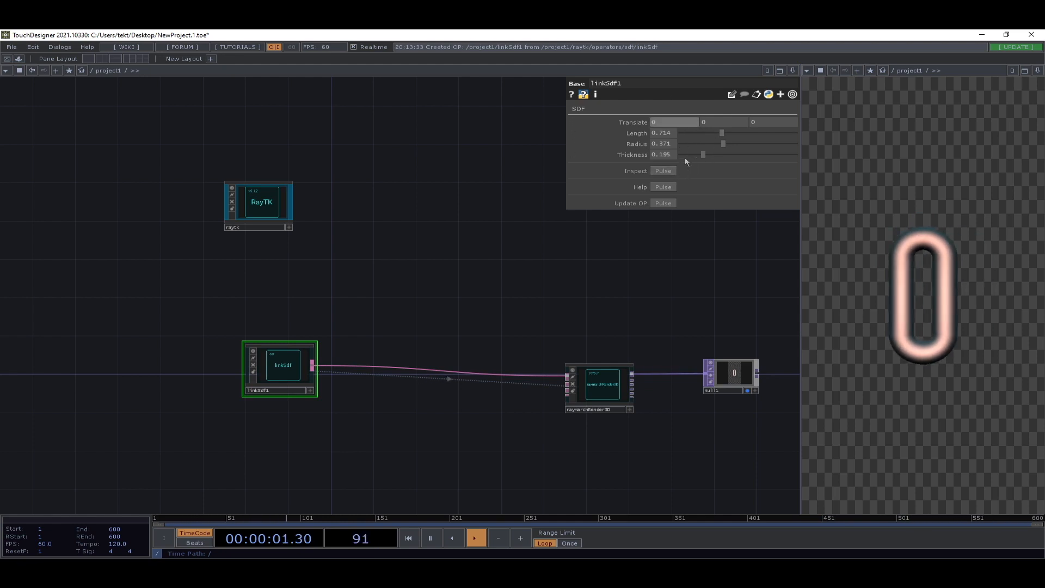
- Reset linkSdf1's thickness, radius and length to their defaults
right_click(633, 159)
click(656, 197)
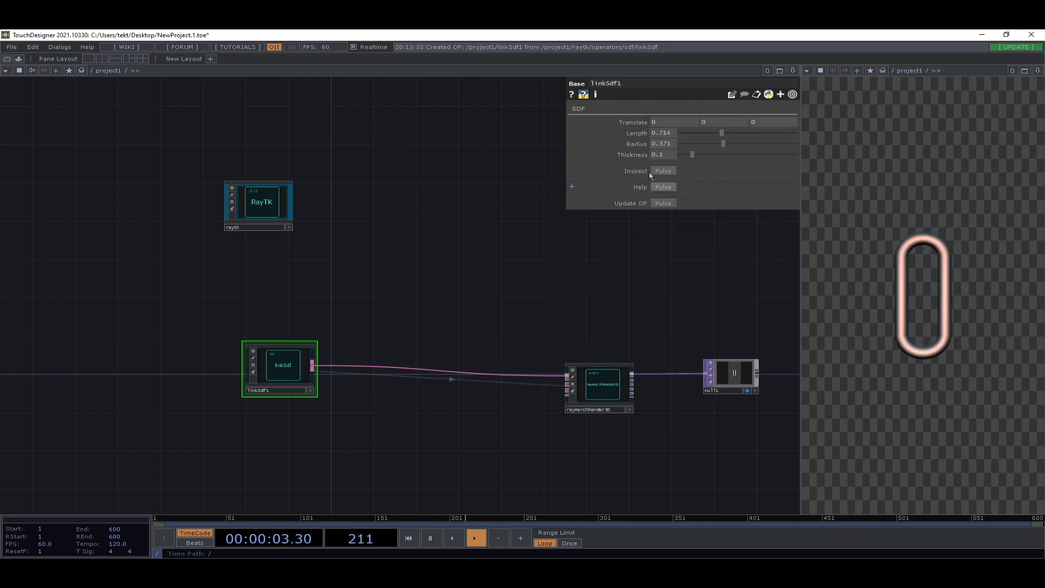
right_click(637, 144)
click(659, 191)
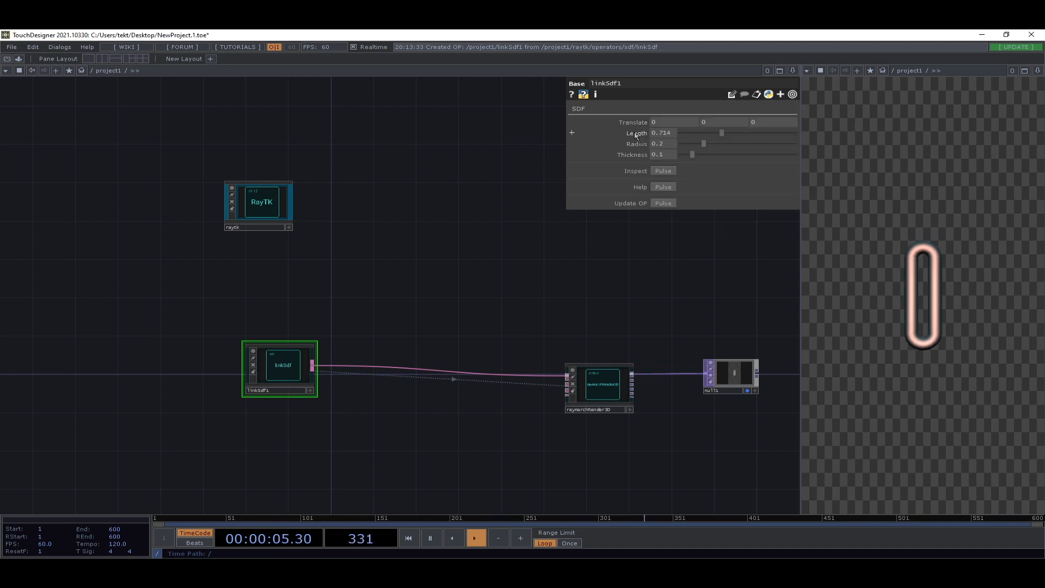
right_click(636, 135)
click(666, 178)
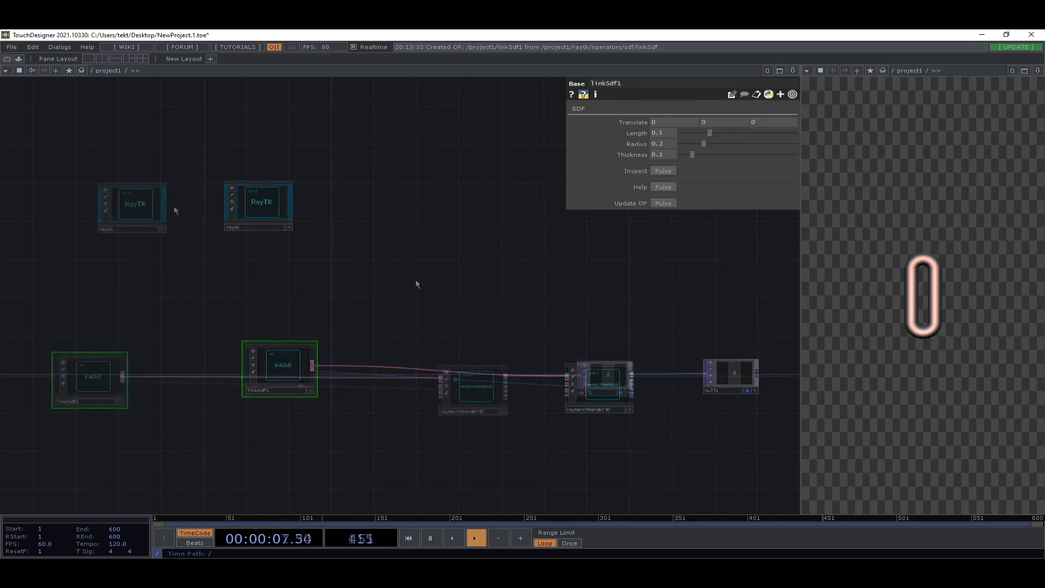
- Move the raytk component above linkSdf1, then add a RayTK reflect filter and feed linkSdf1 into it
drag(147, 202, 90, 204)
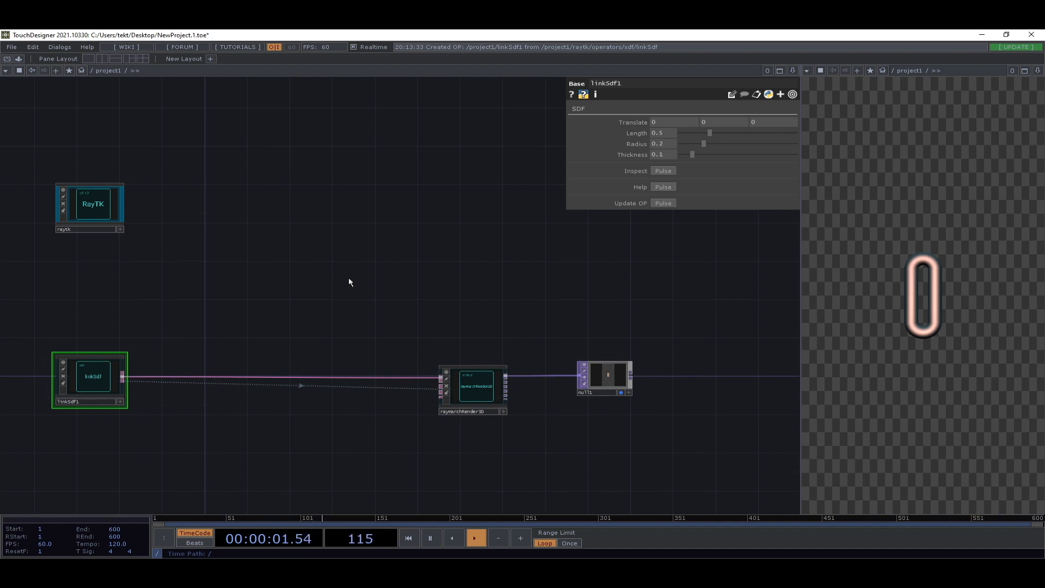
key(alt+r)
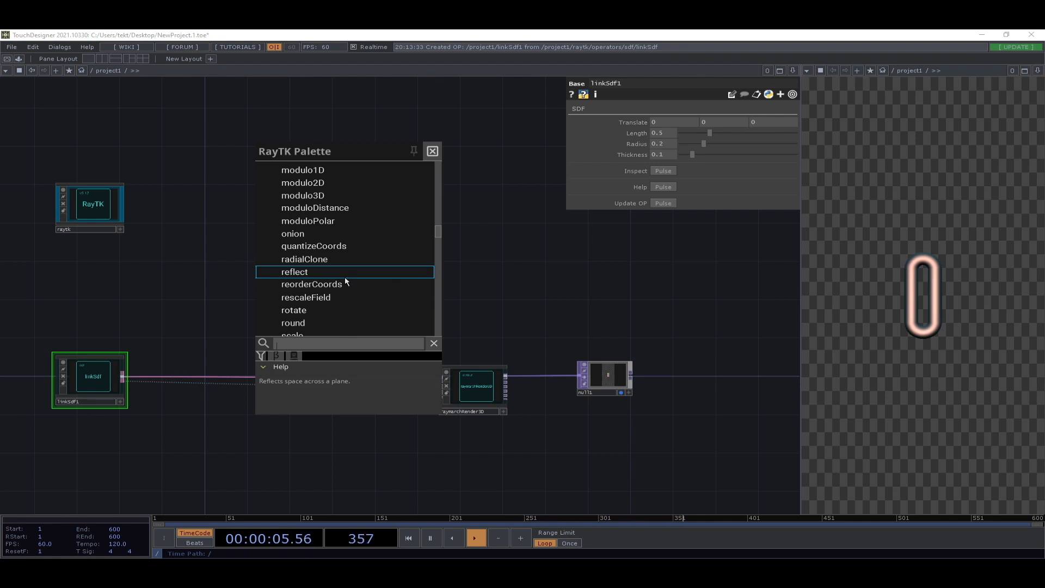
click(304, 276)
drag(367, 288, 123, 375)
drag(387, 303, 312, 339)
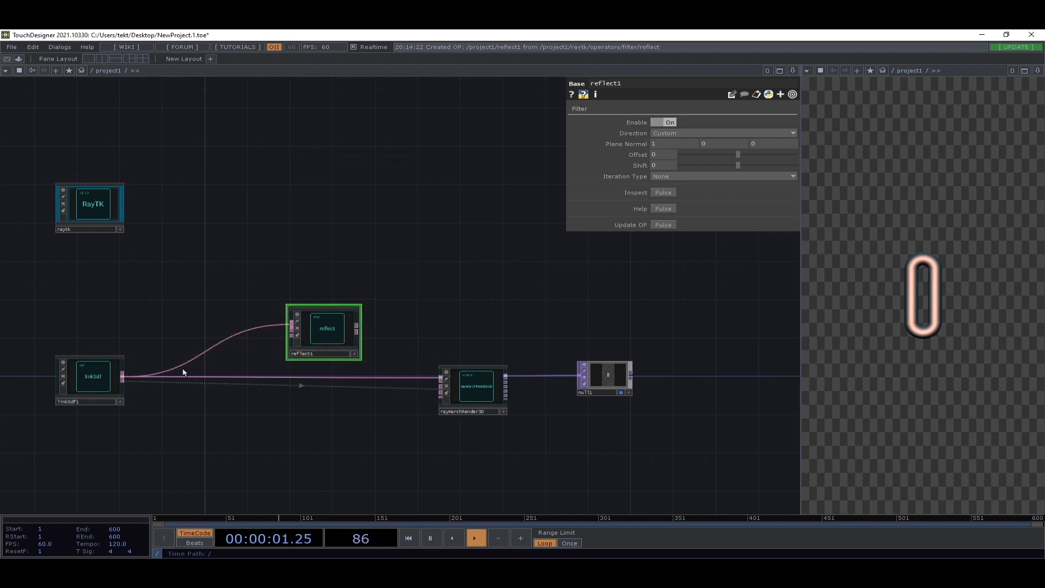
- Route reflect1 into raymarchRender3D, place it in line, and set linkSdf1's X translation to 1
click(97, 378)
middle_drag(676, 123, 651, 108)
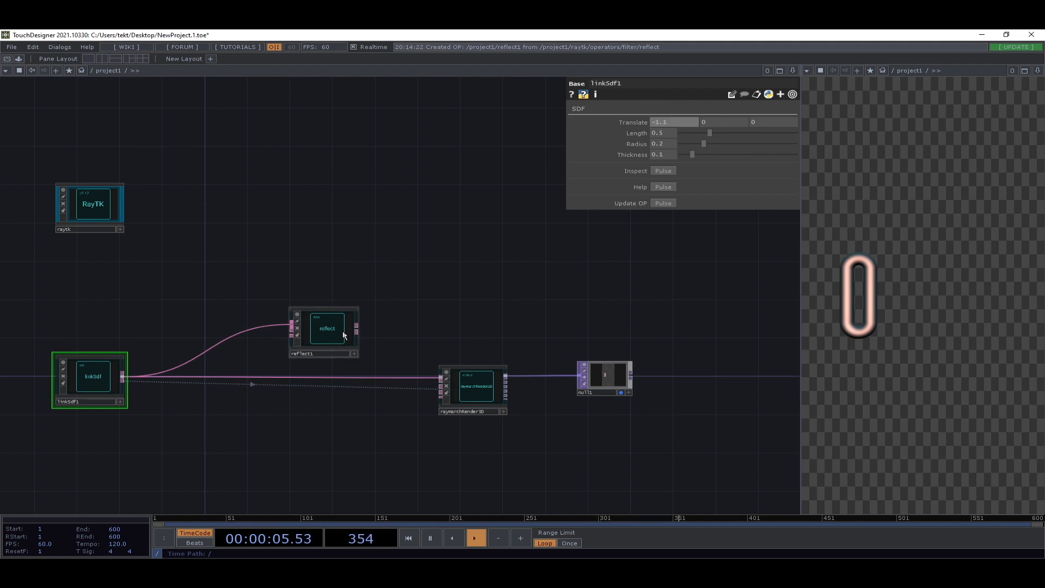
drag(355, 331, 441, 377)
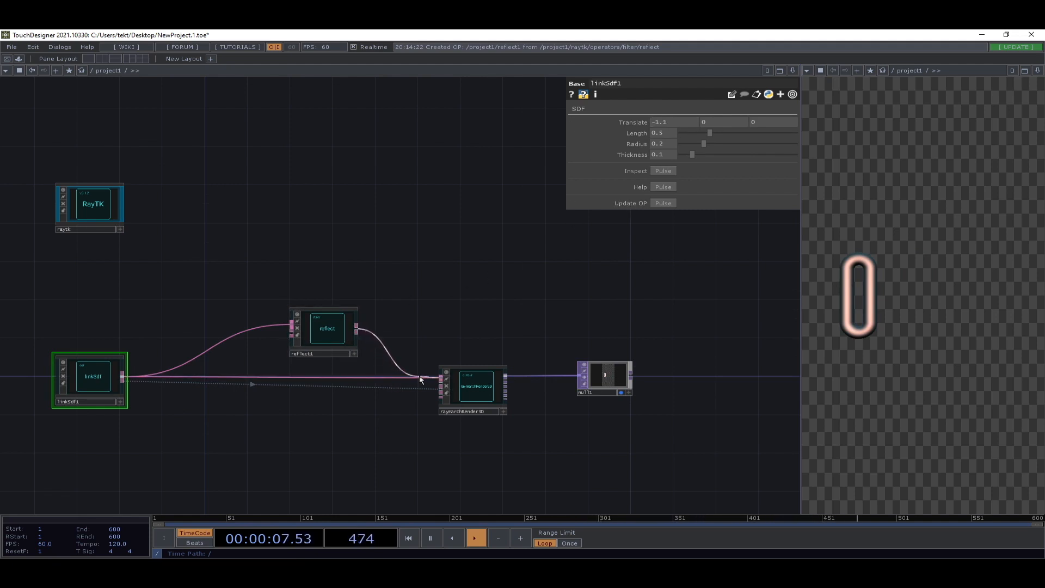
drag(324, 334, 291, 391)
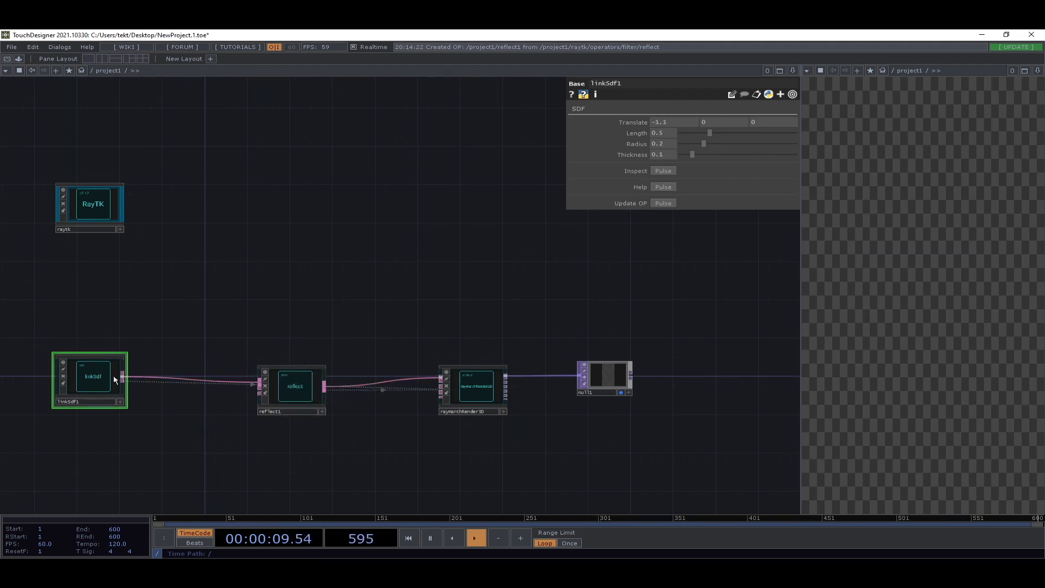
middle_drag(673, 124, 702, 109)
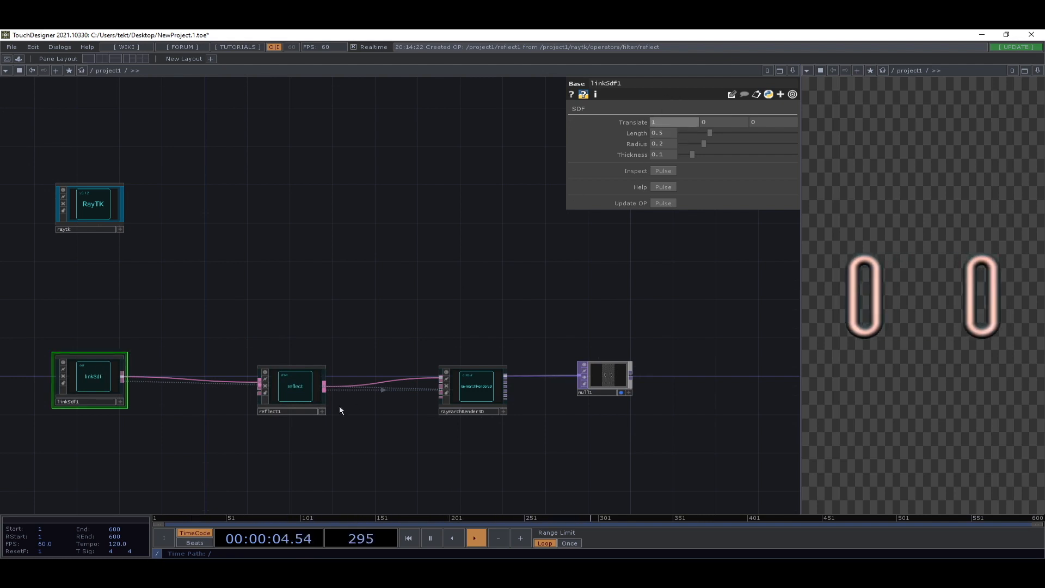
- Disable reflect1 and enable it again to compare the render with and without the mirroring
click(304, 388)
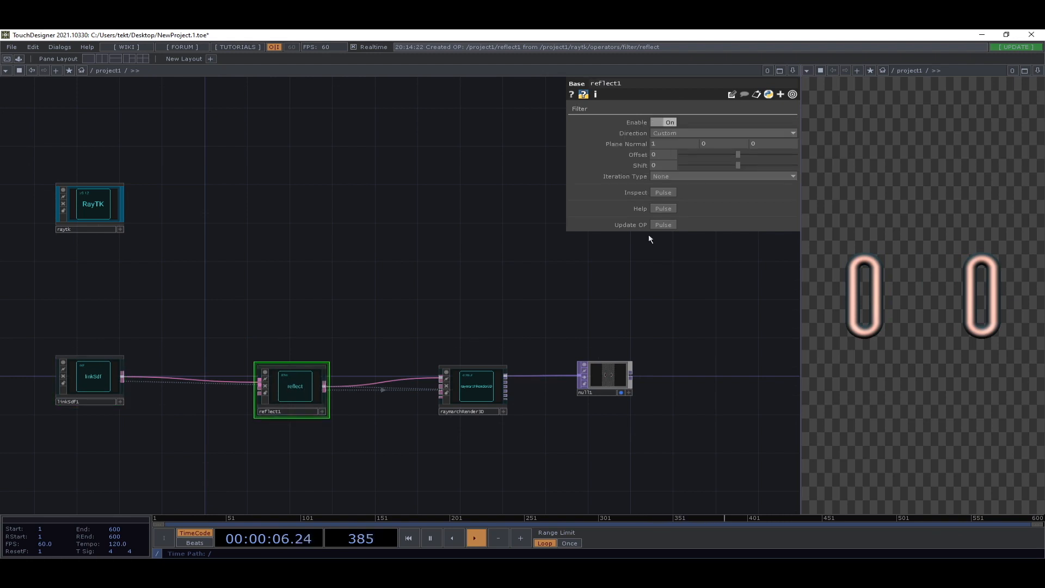
click(665, 124)
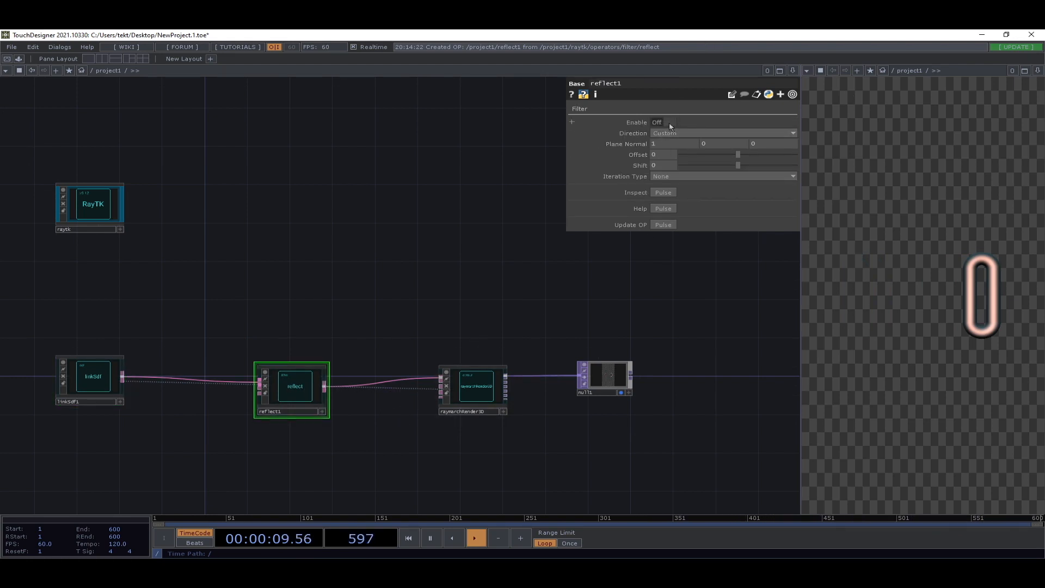
click(669, 122)
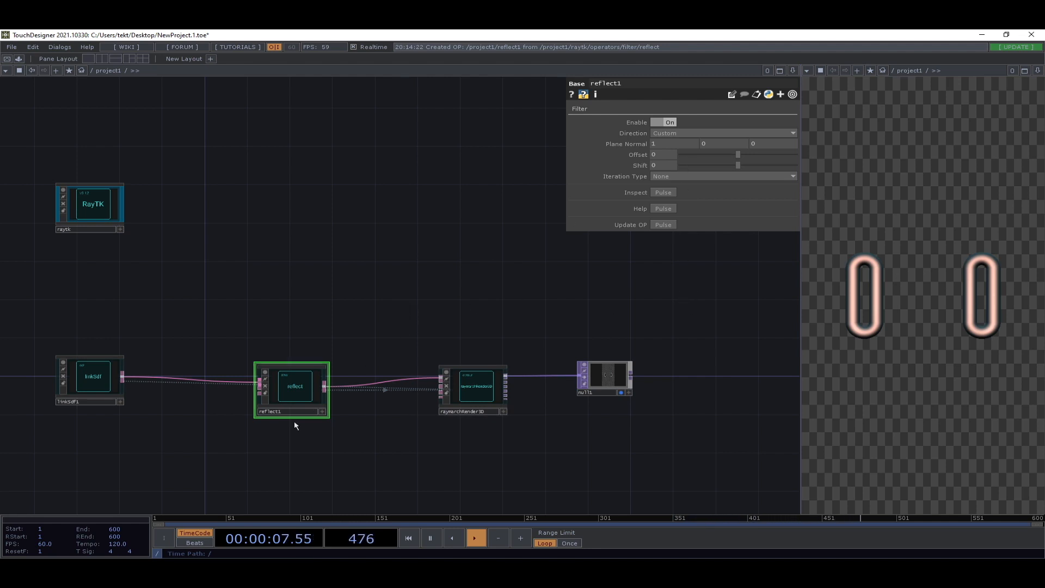
- Move linkSdf1 farther from reflect1 to make room for another operator between them
drag(83, 388, 77, 400)
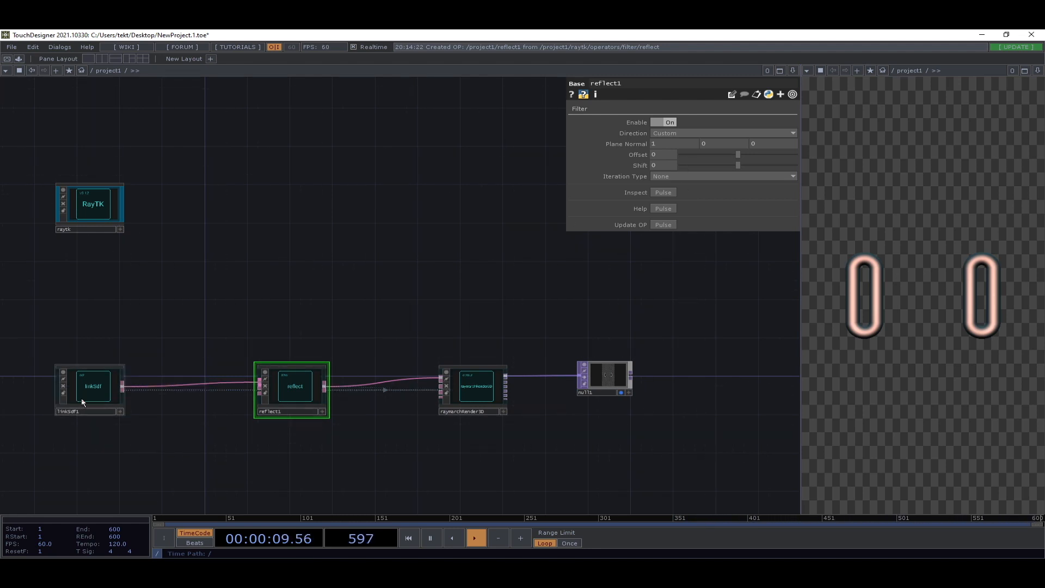
click(81, 398)
drag(555, 307, 695, 285)
drag(339, 280, 450, 298)
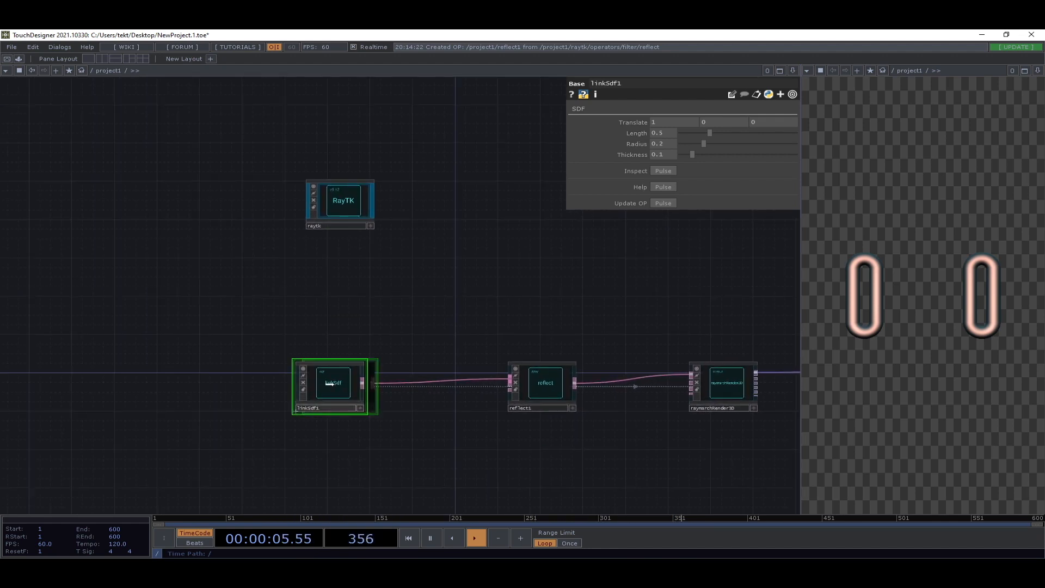
drag(349, 391, 285, 381)
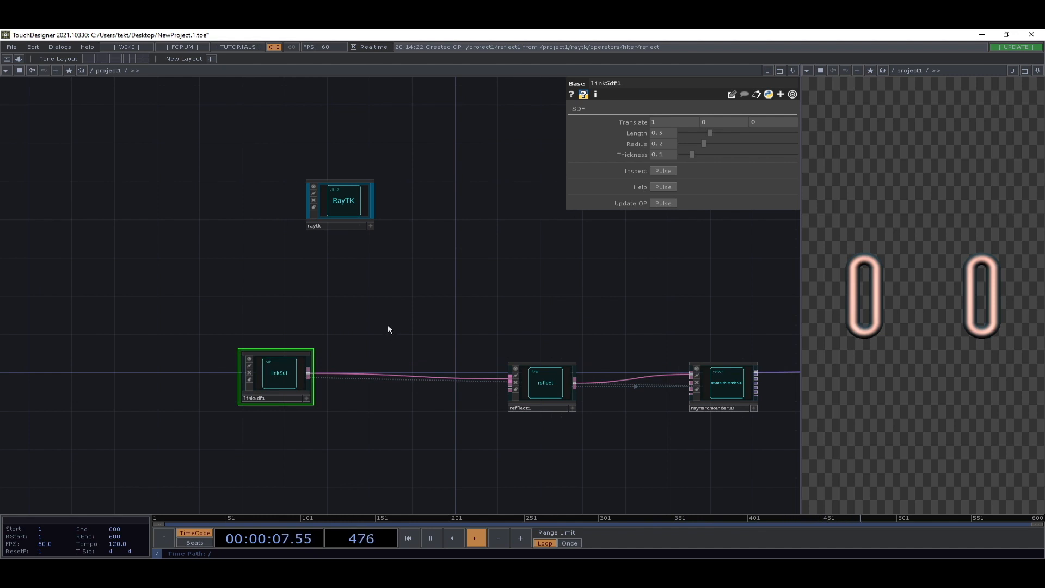
- Filter the RayTK palette by "rot", add a rotate operator, and insert it between linkSdf1 and reflect1
key(alt+r)
text(r)
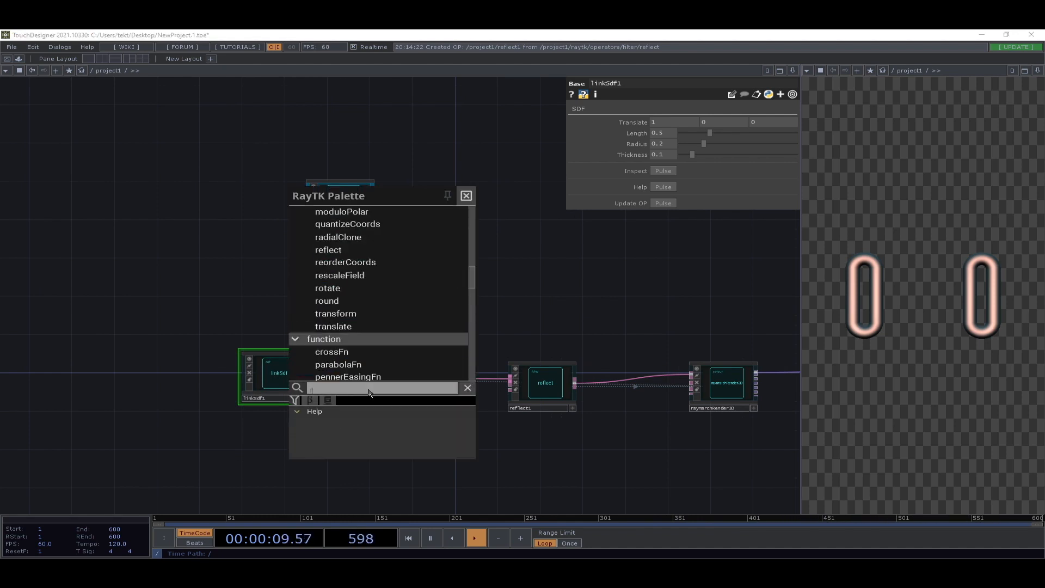
text(ot)
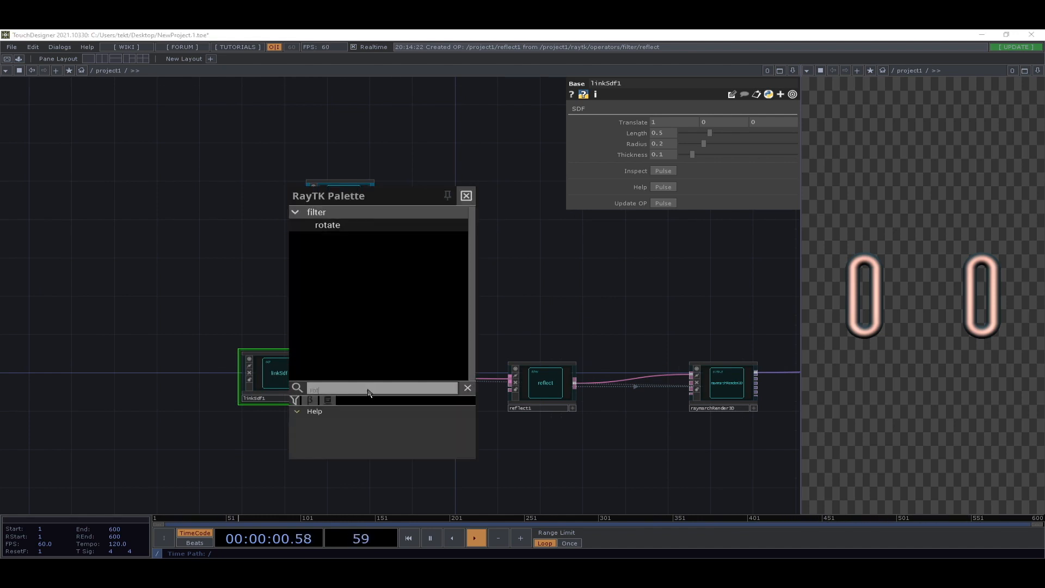
click(375, 226)
click(382, 289)
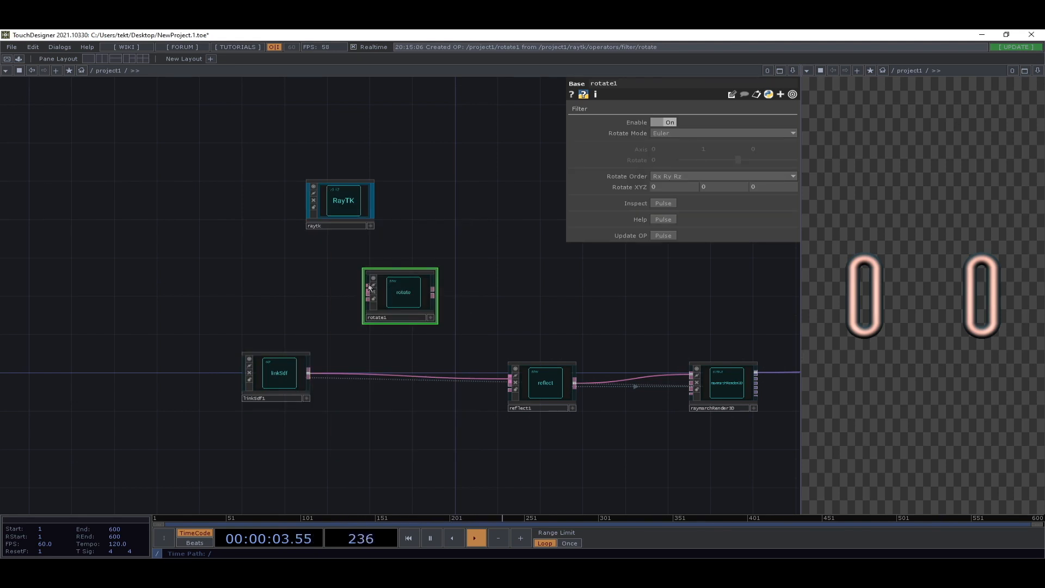
drag(369, 287, 309, 374)
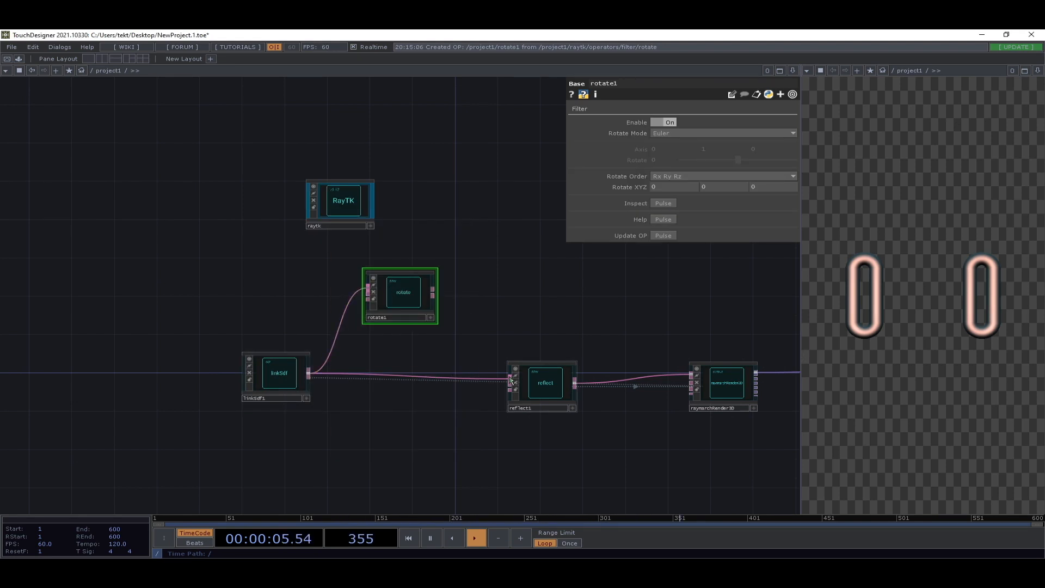
drag(510, 380, 396, 383)
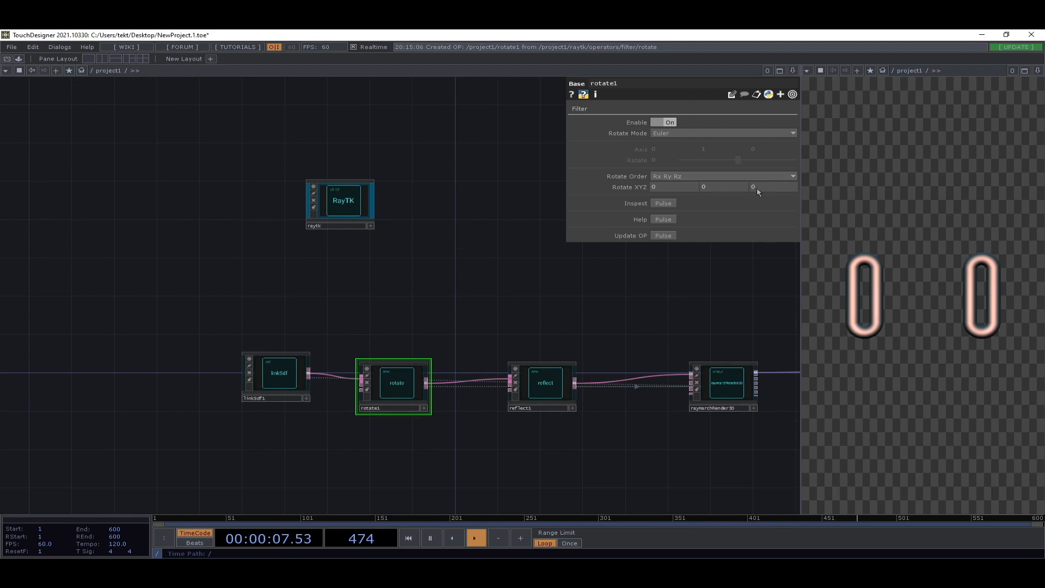
- Try a Z rotation on rotate1, and reset linkSdf1's translation to its default
mouse_move(758, 188)
middle_down()
mouse_move(759, 169)
mouse_move(776, 169)
mouse_move(757, 169)
middle_up()
click(277, 376)
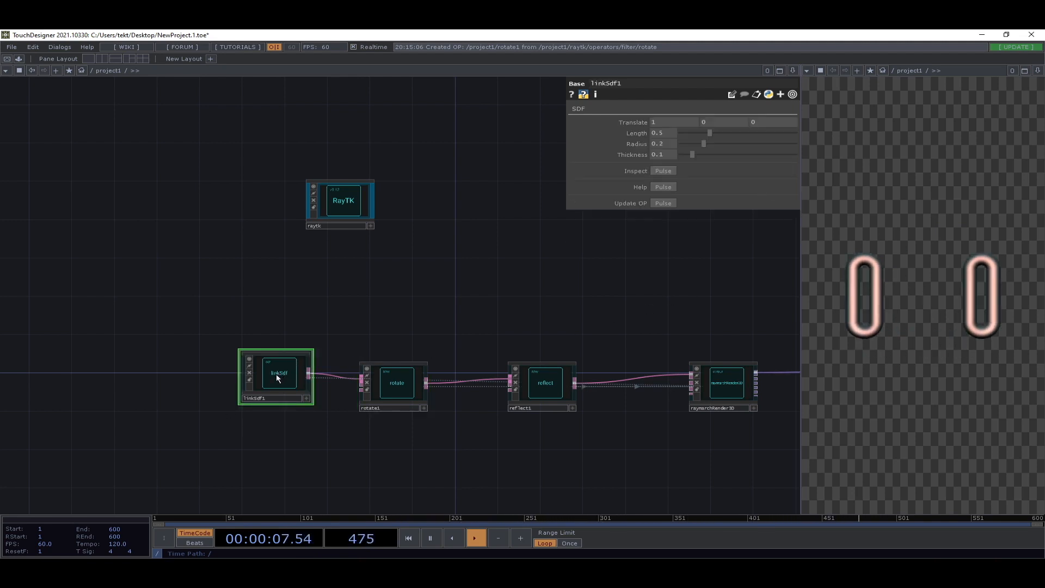
right_click(640, 123)
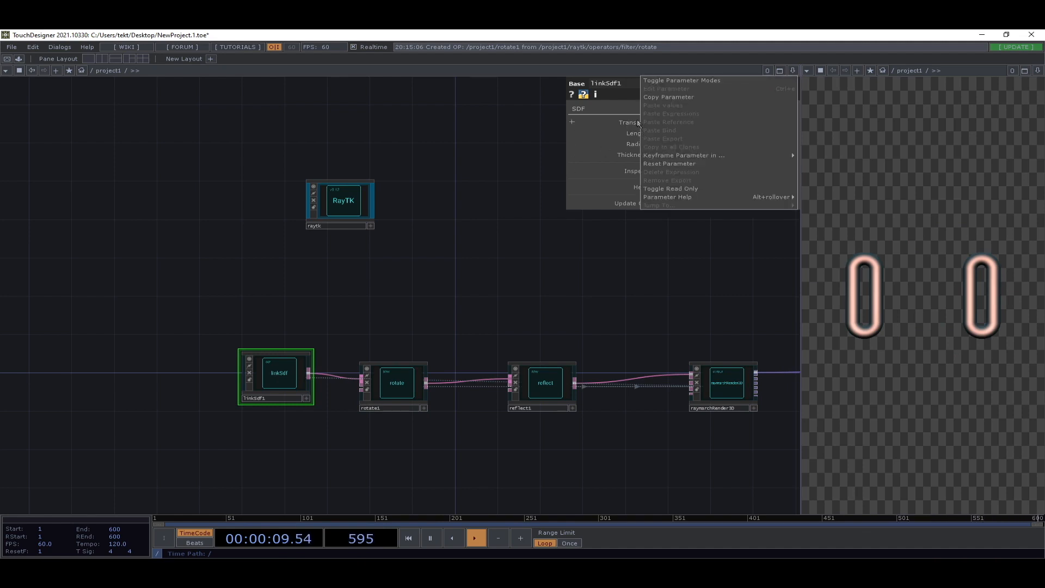
click(673, 164)
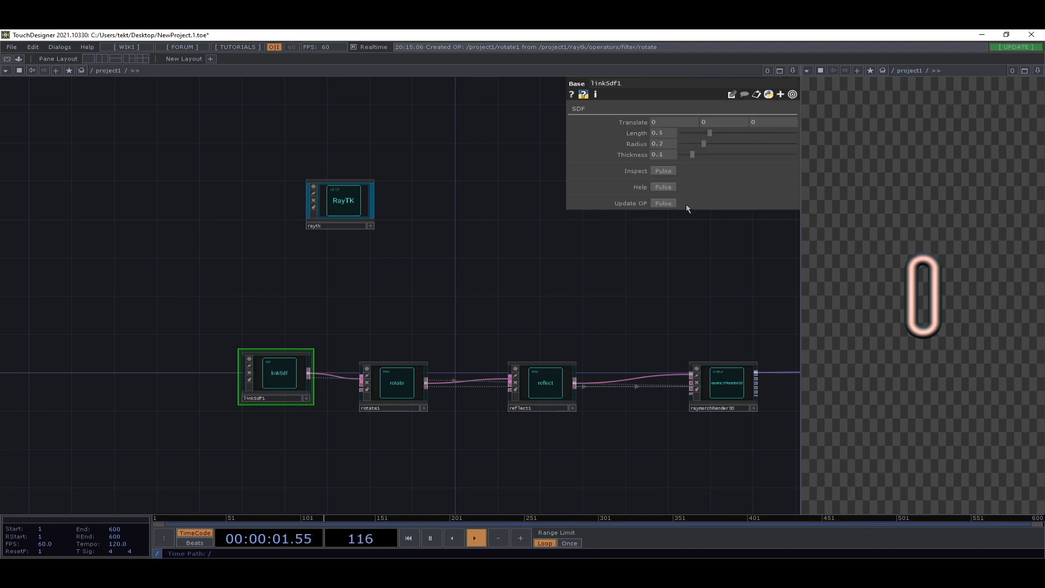
- Set both the Offset and the Shift of reflect1 to 1
click(548, 389)
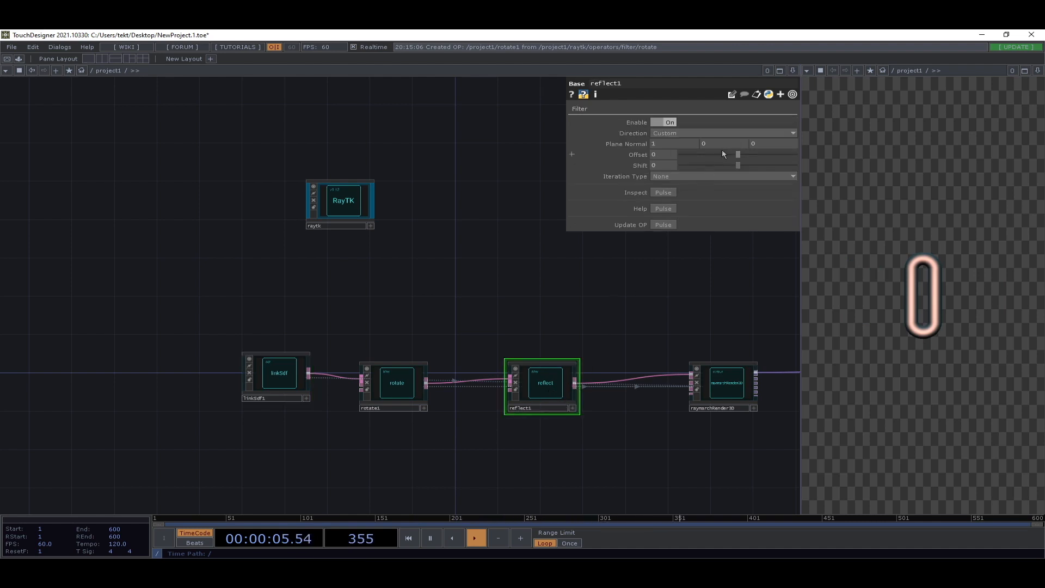
drag(738, 157, 850, 202)
key(ctrl+z)
key(ctrl+z)
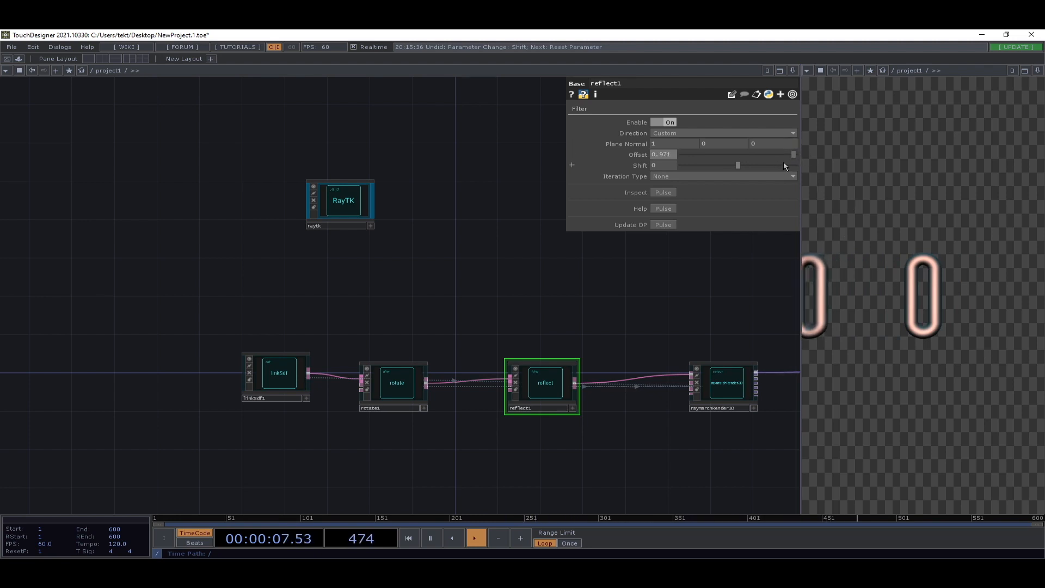
drag(796, 155, 805, 155)
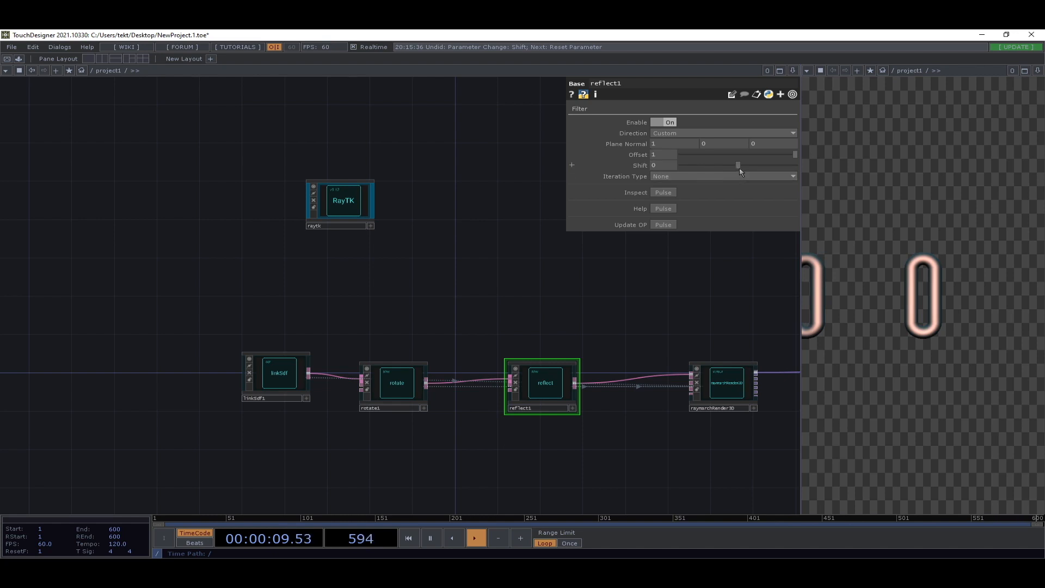
drag(738, 165, 831, 171)
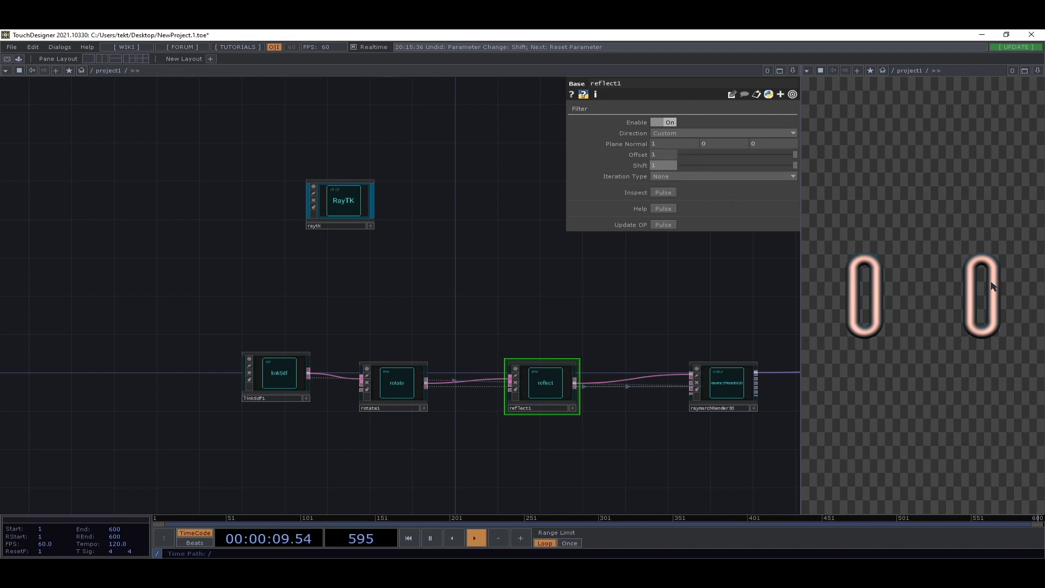
- Set rotate1's Z rotation to 20 and move linkSdf1 farther ahead of rotate1, in line with the chain
click(394, 385)
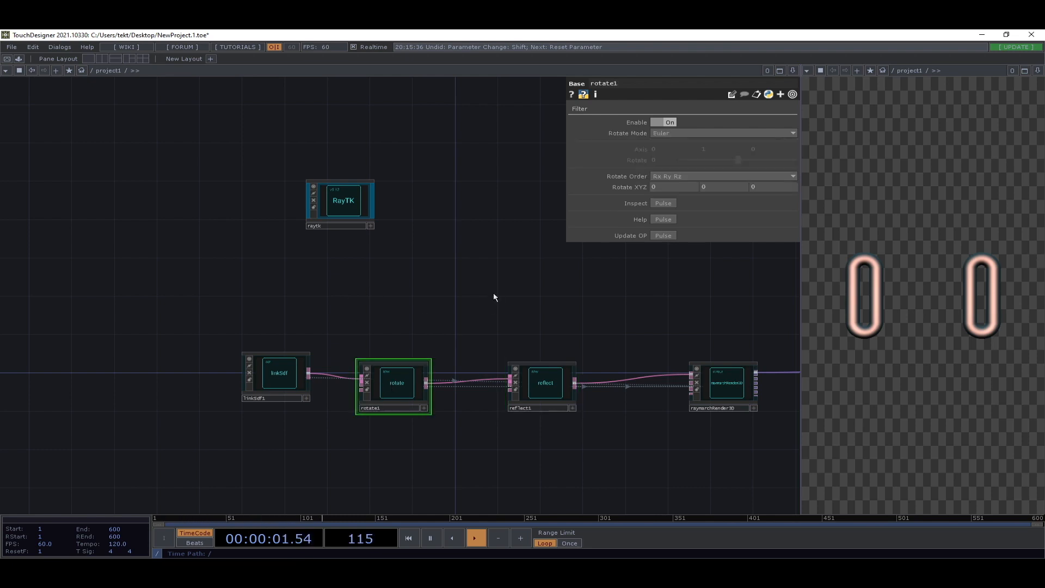
mouse_move(769, 187)
middle_down()
mouse_move(771, 169)
mouse_move(808, 162)
mouse_move(770, 163)
mouse_move(772, 188)
mouse_move(783, 172)
mouse_move(772, 172)
mouse_move(812, 171)
mouse_move(714, 171)
mouse_move(822, 171)
mouse_move(752, 172)
mouse_move(792, 172)
mouse_move(781, 172)
middle_up()
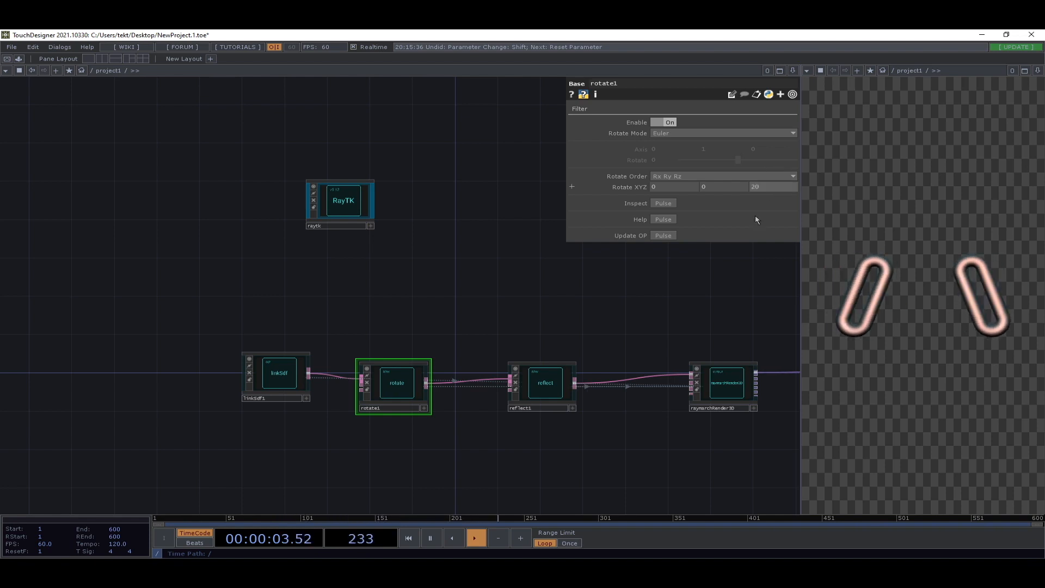
drag(290, 381, 162, 391)
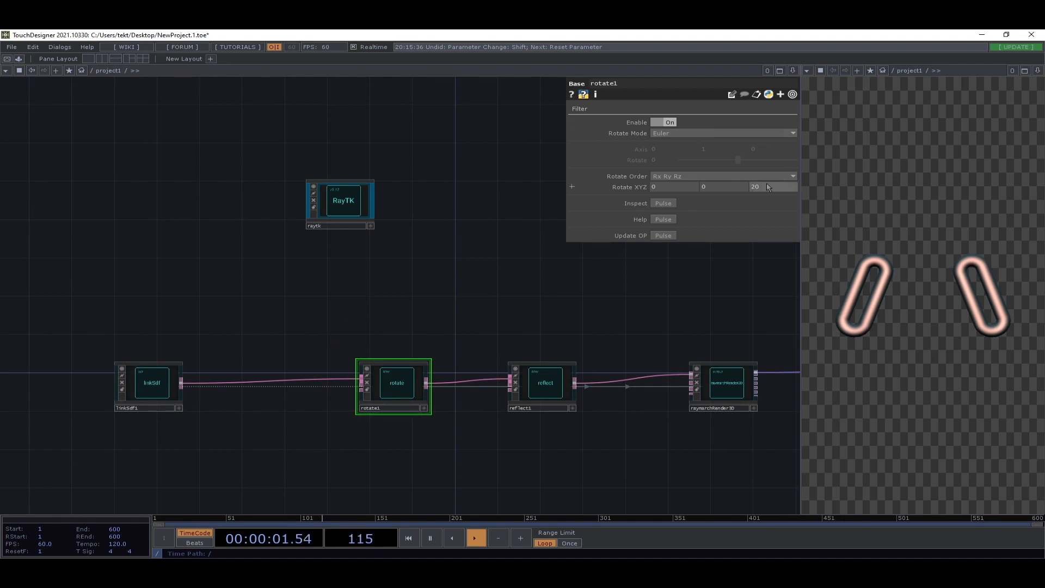
- Set rotate1's Z rotation back to 0, and add a translate operator from the RayTK palette filtered by "tra"
middle_drag(768, 187, 765, 170)
drag(393, 355, 544, 313)
key(alt+r)
click(428, 345)
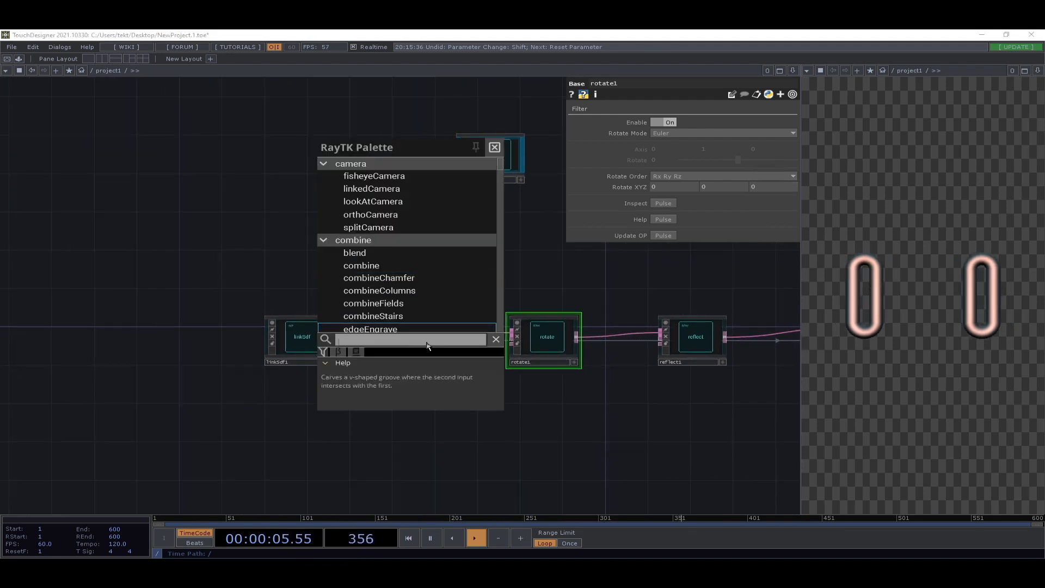
text(tra)
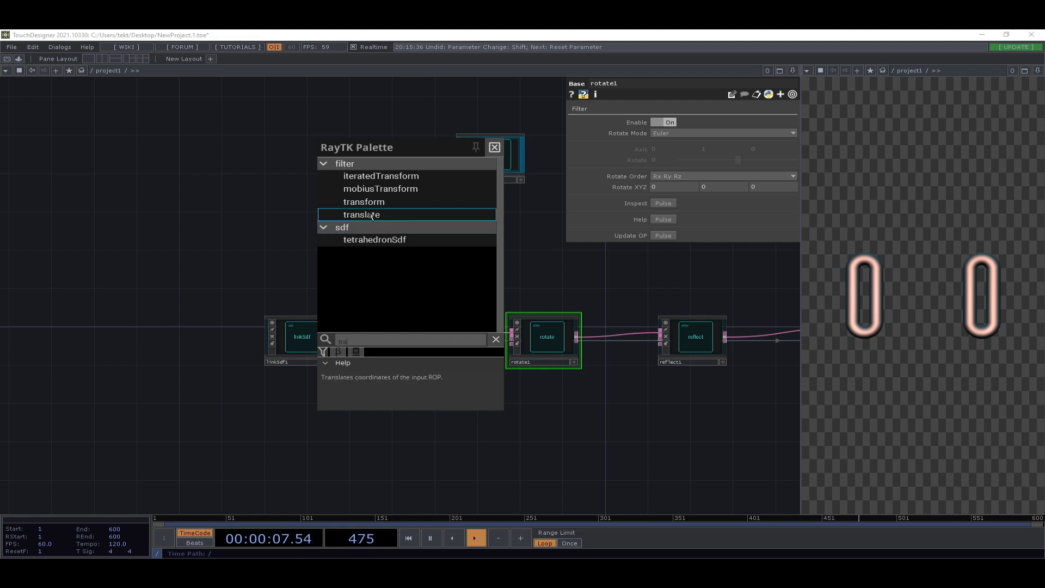
click(377, 224)
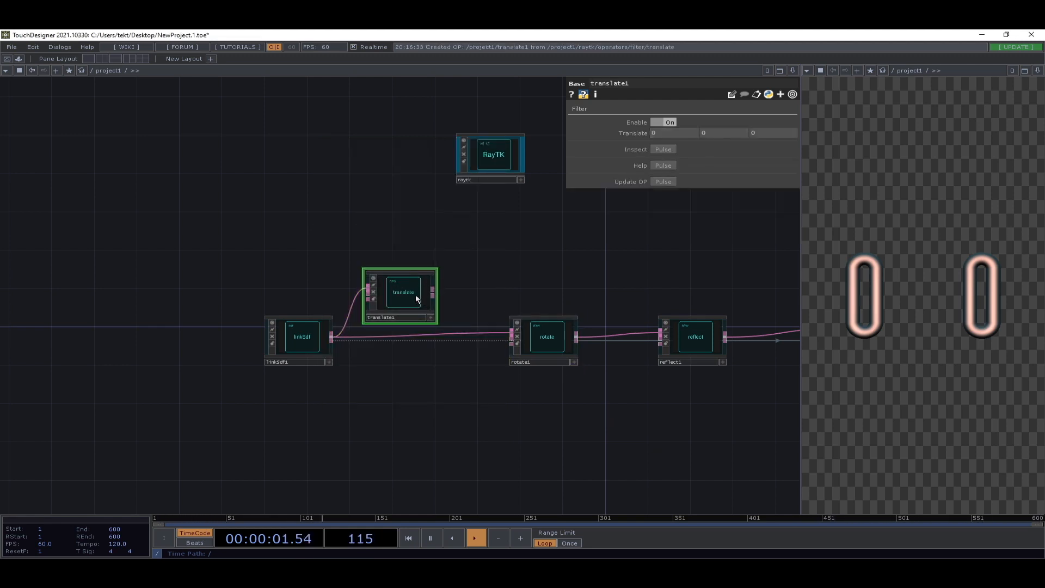
- Insert translate1 between rotate1 and reflect1, wiring rotate1 into it and its output into reflect1, in line with the chain
drag(416, 294, 539, 271)
drag(547, 329, 418, 329)
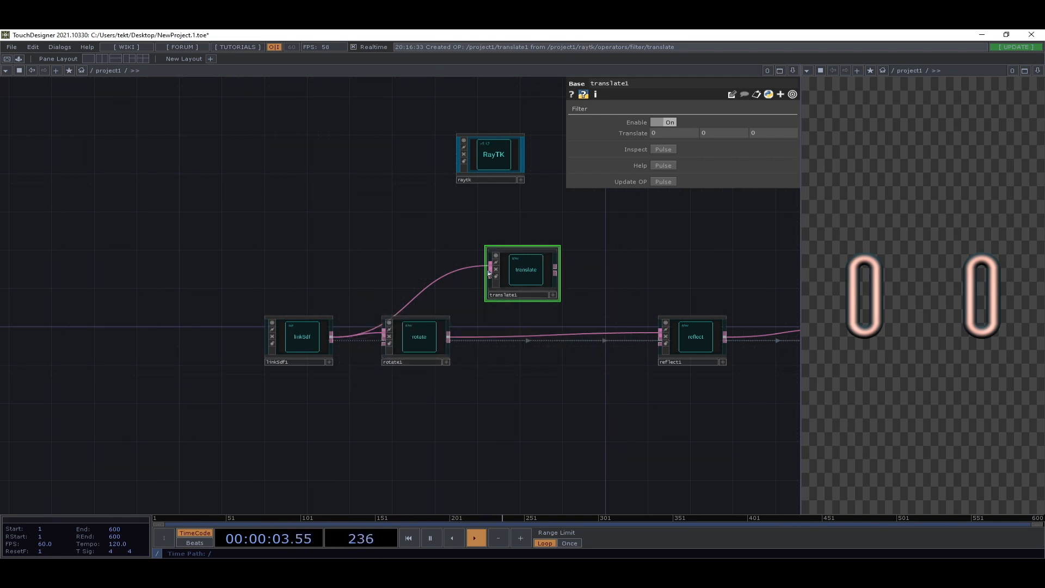
click(491, 268)
click(448, 337)
click(555, 273)
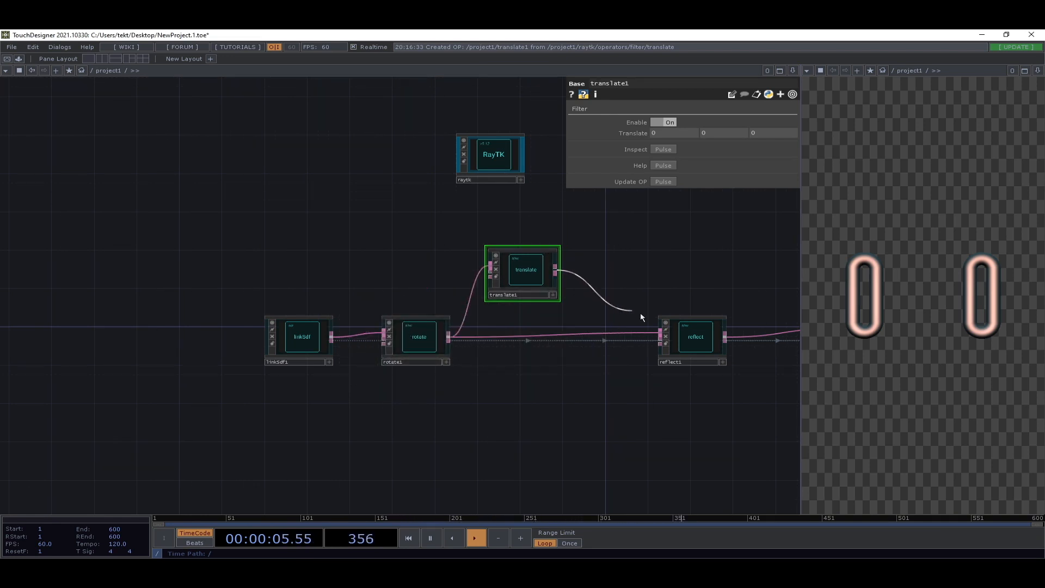
click(661, 329)
drag(536, 275, 532, 339)
- Try different X and Y translation values on translate1
middle_click(719, 133)
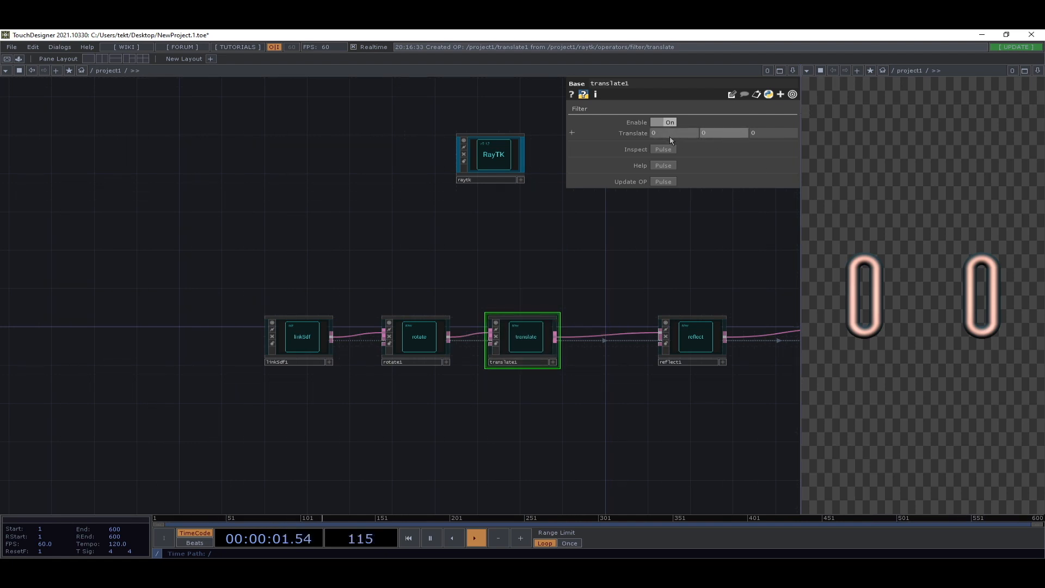
mouse_move(669, 134)
middle_down()
mouse_move(687, 119)
mouse_move(669, 118)
middle_up()
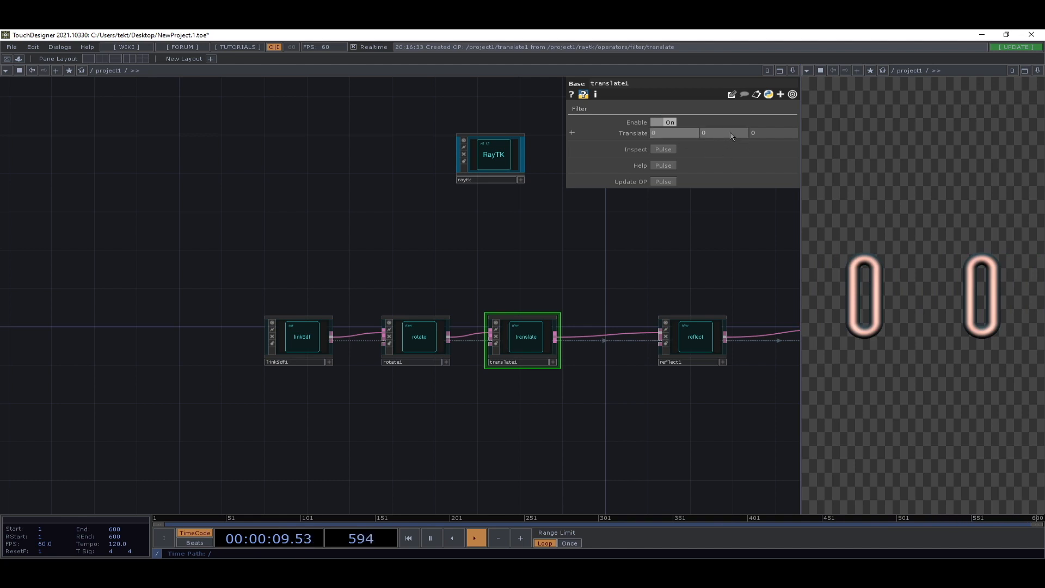
middle_drag(730, 136, 765, 115)
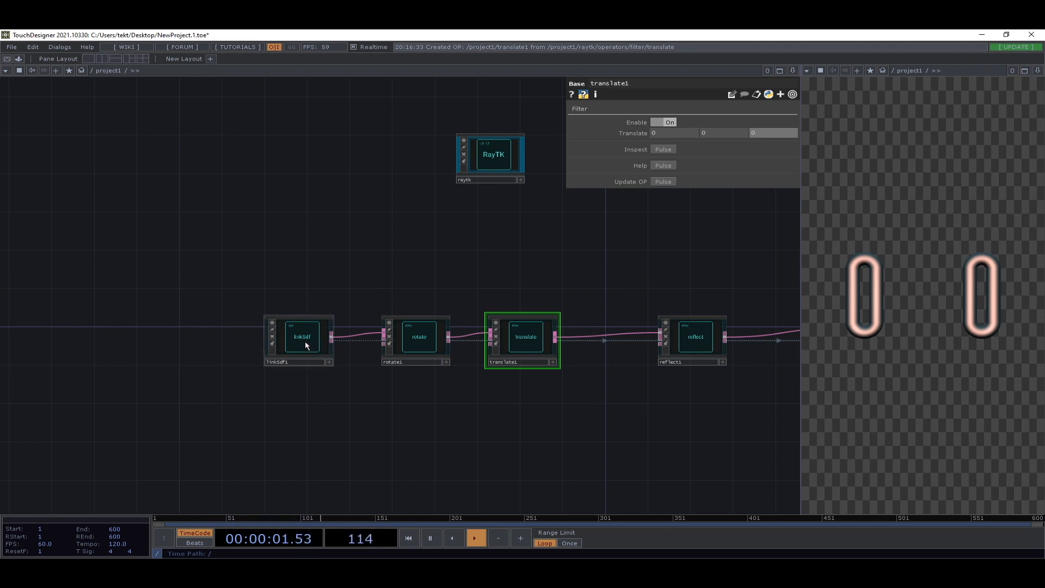
- Line up linkSdf1, rotate1 and translate1 in a row higher than reflect1, leaving extra space between linkSdf1 and rotate1
drag(305, 341, 211, 292)
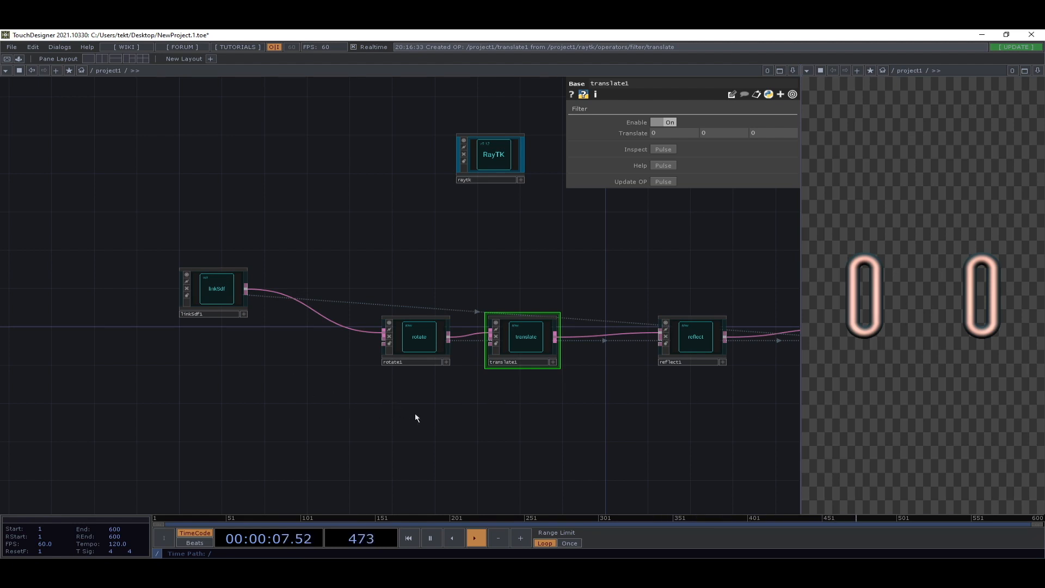
drag(418, 347, 397, 337)
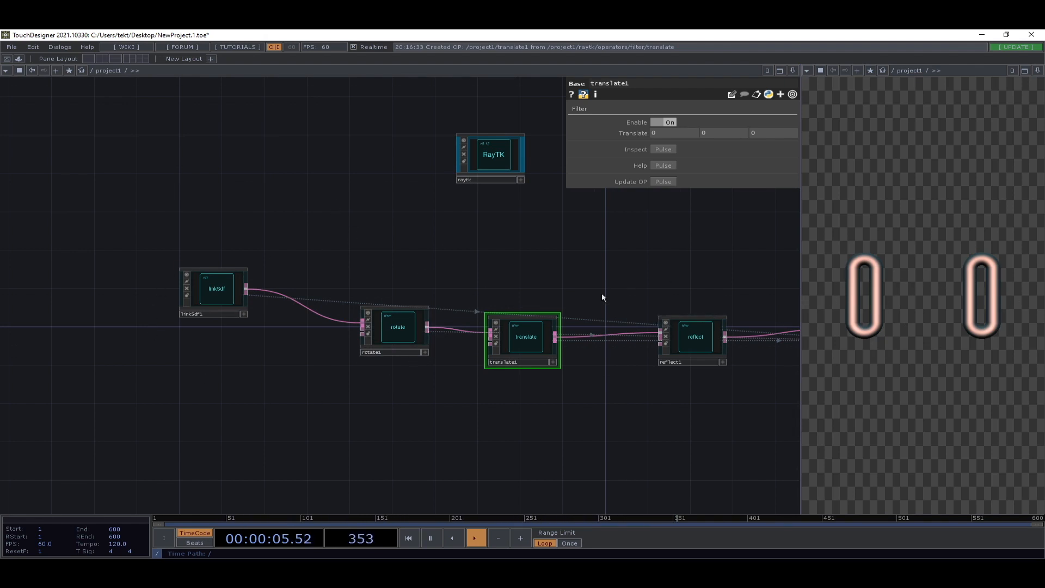
drag(403, 342, 334, 302)
drag(522, 344, 434, 298)
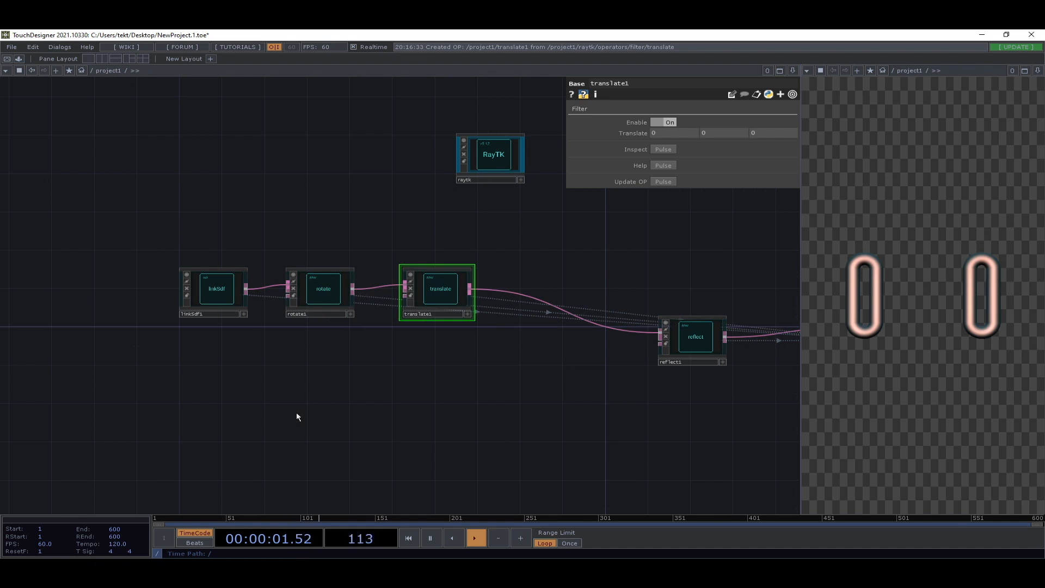
key(alt+r)
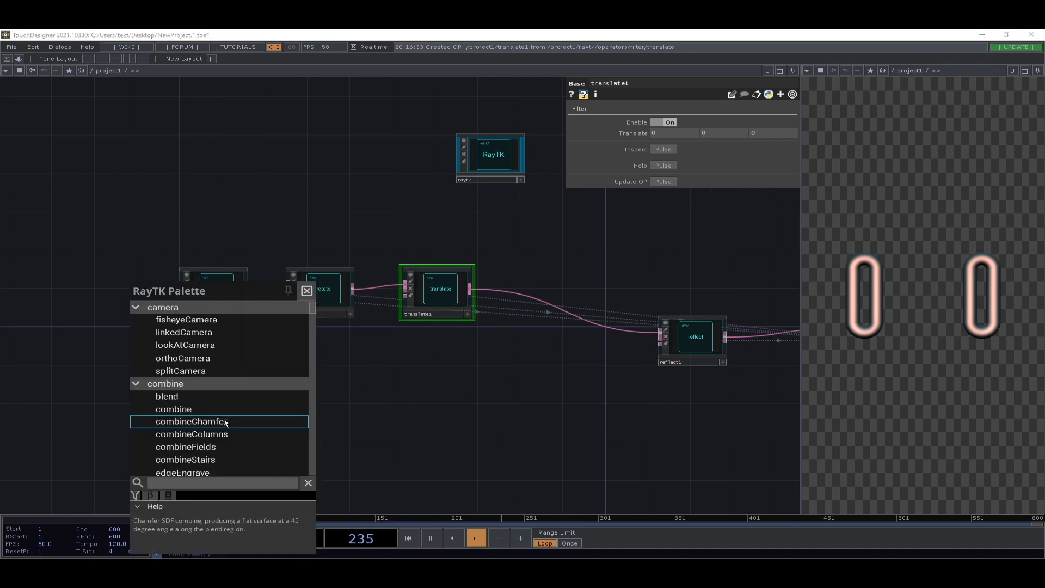
click(311, 292)
drag(271, 320, 377, 342)
drag(312, 302, 238, 317)
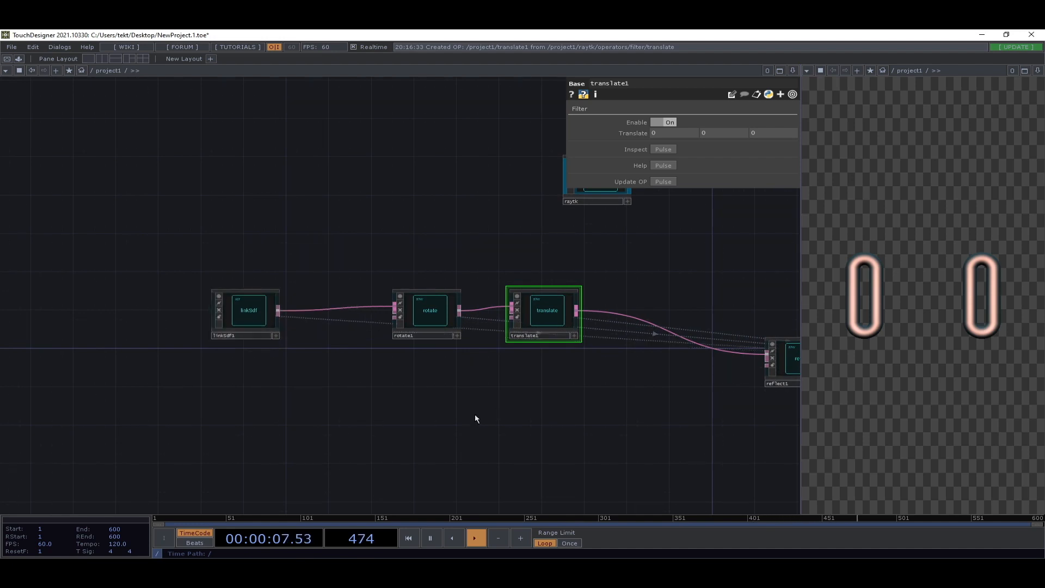
- Set the Iteration Type of reflect1 to Index (0/1)
drag(476, 416, 236, 452)
click(564, 401)
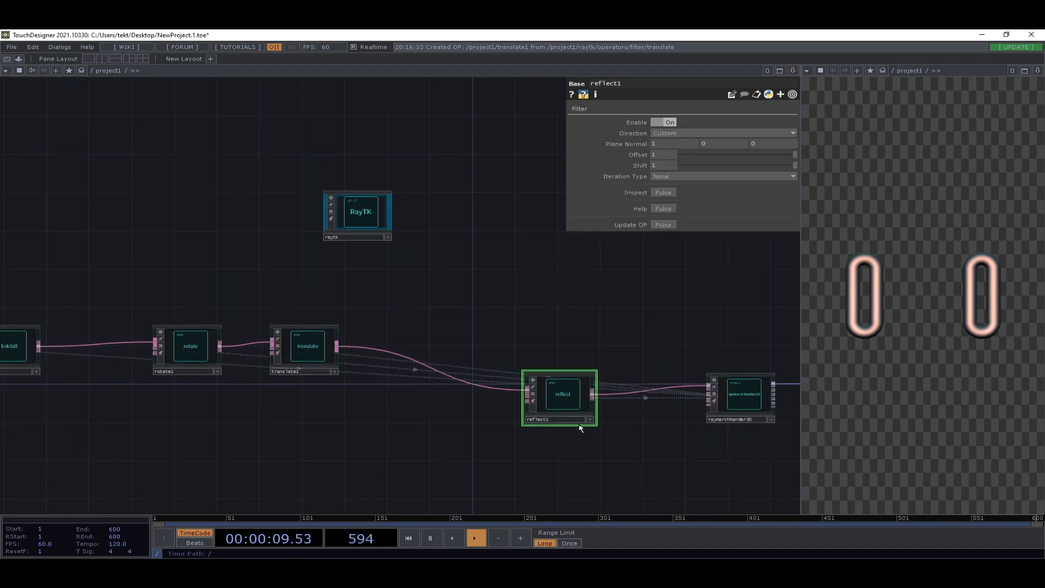
scroll(586, 419, up, 3)
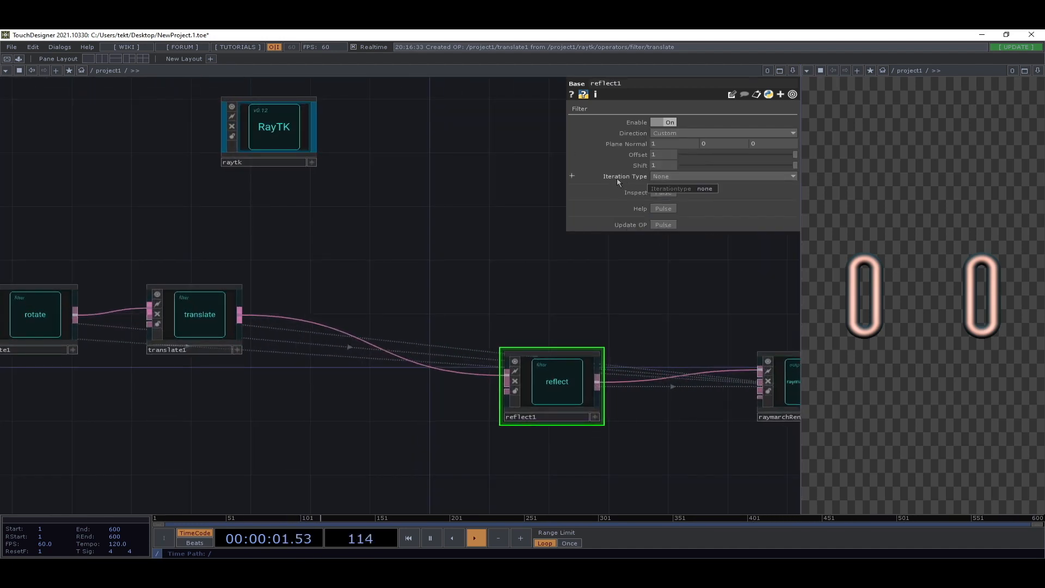
click(659, 178)
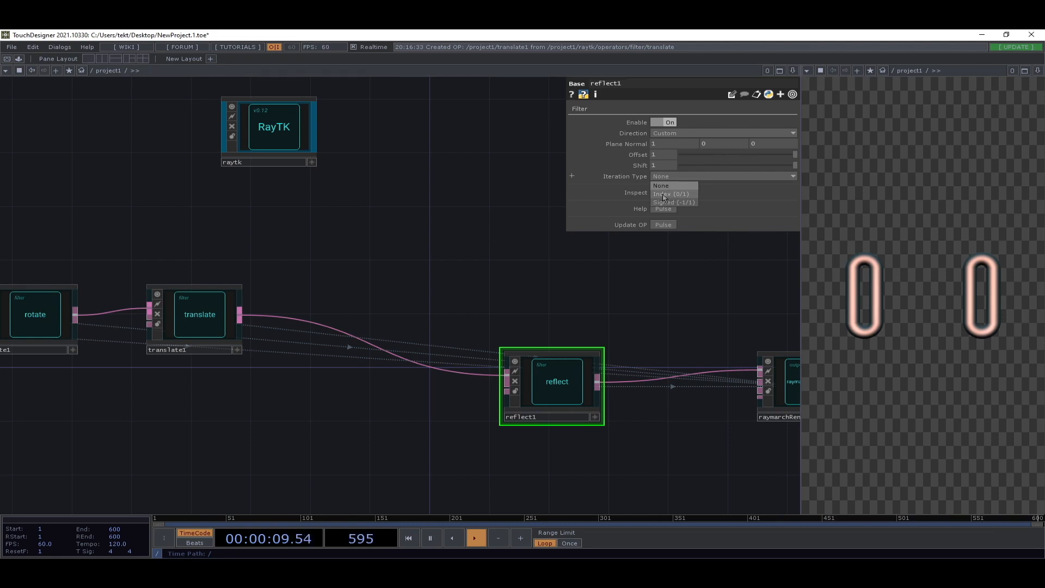
click(663, 197)
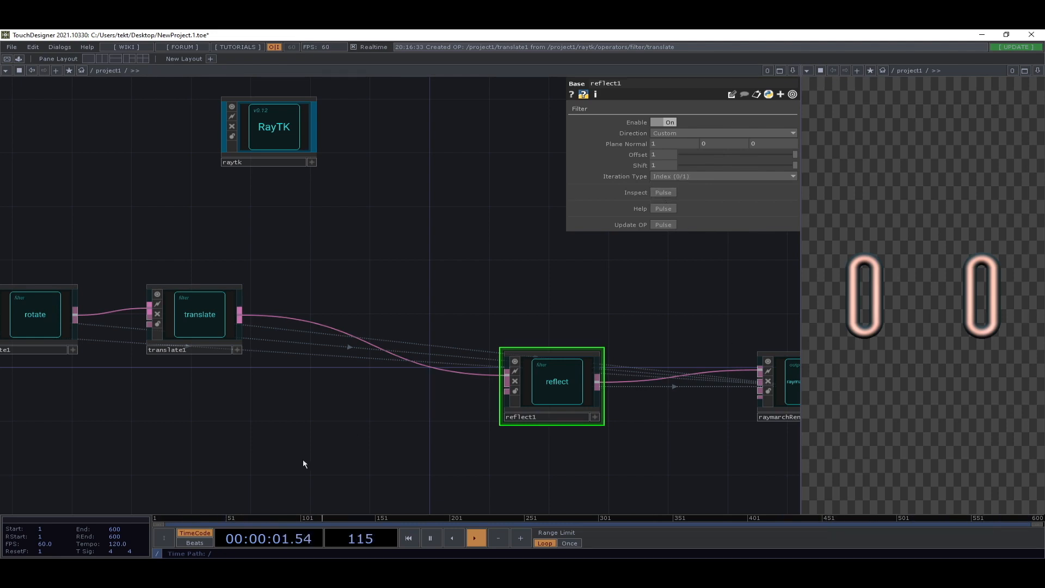
drag(303, 459, 435, 416)
scroll(525, 381, down, 3)
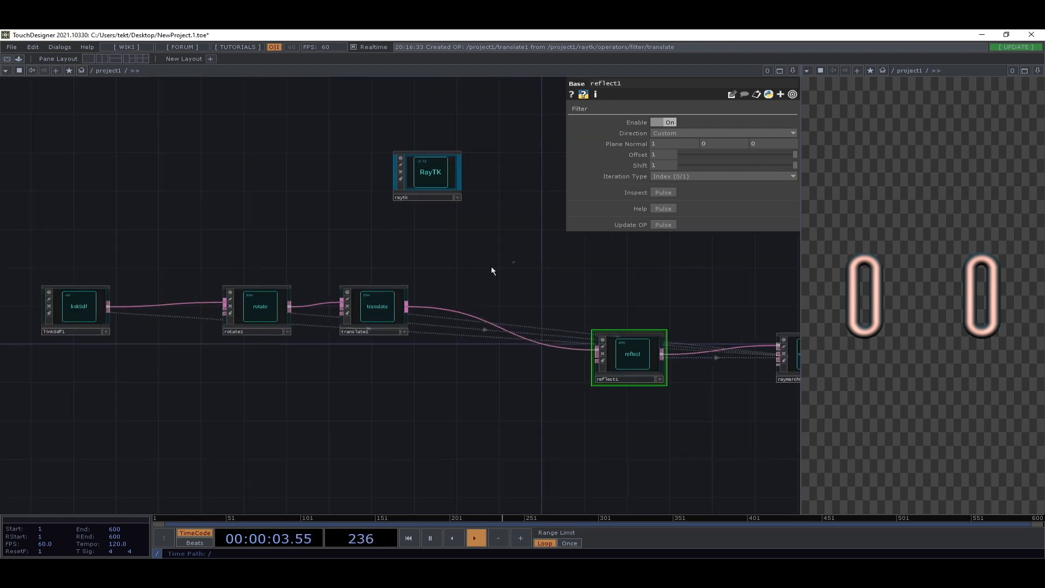
drag(512, 268, 7, 506)
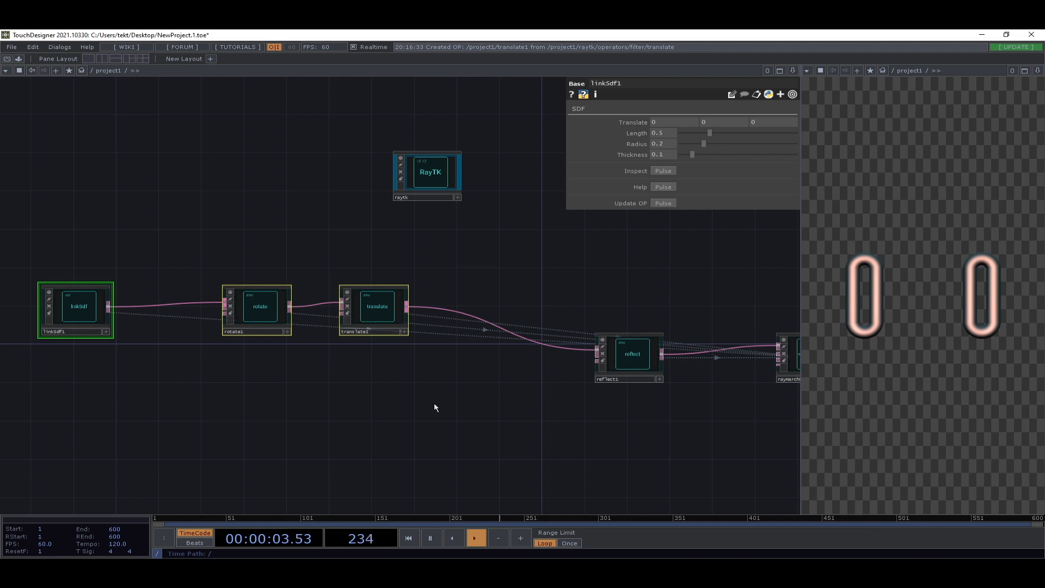
click(422, 416)
click(604, 372)
- Filter the RayTK palette by "iter", add an iterationSwitch operator, and place it below the wire between linkSdf1 and rotate1
drag(335, 439, 410, 432)
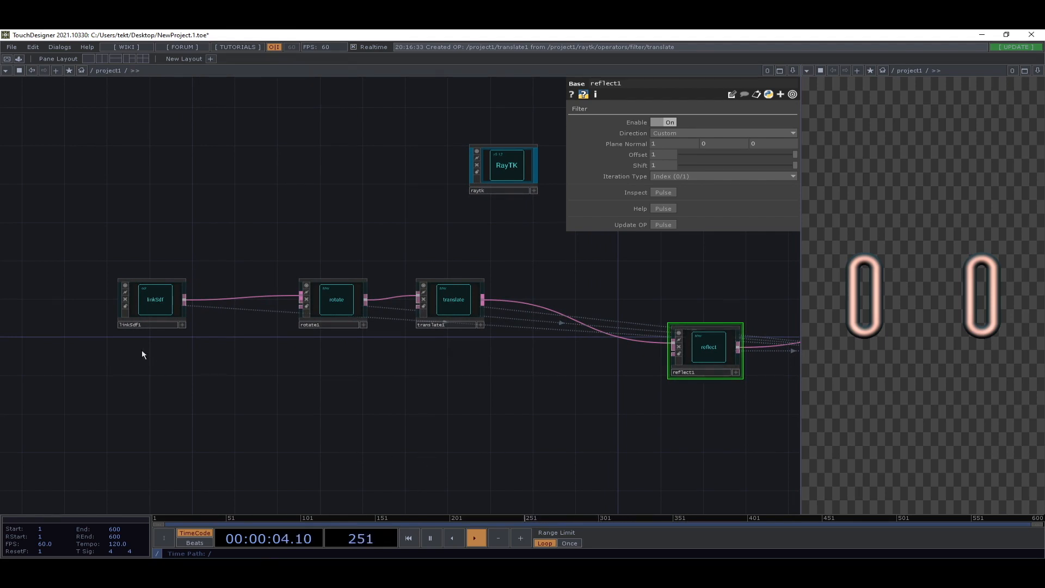
drag(277, 376, 460, 365)
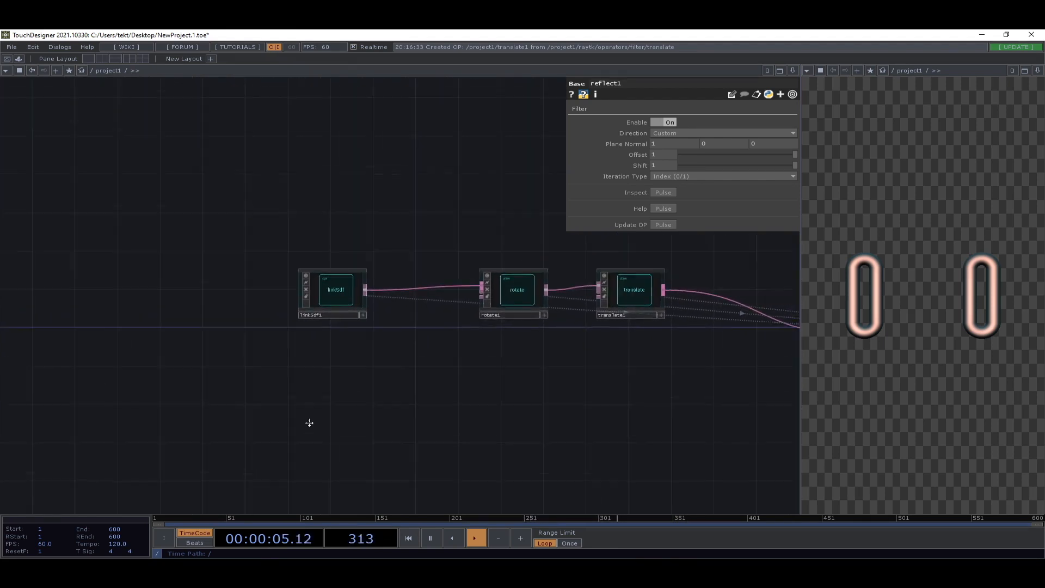
drag(308, 422, 246, 432)
key(alt+r)
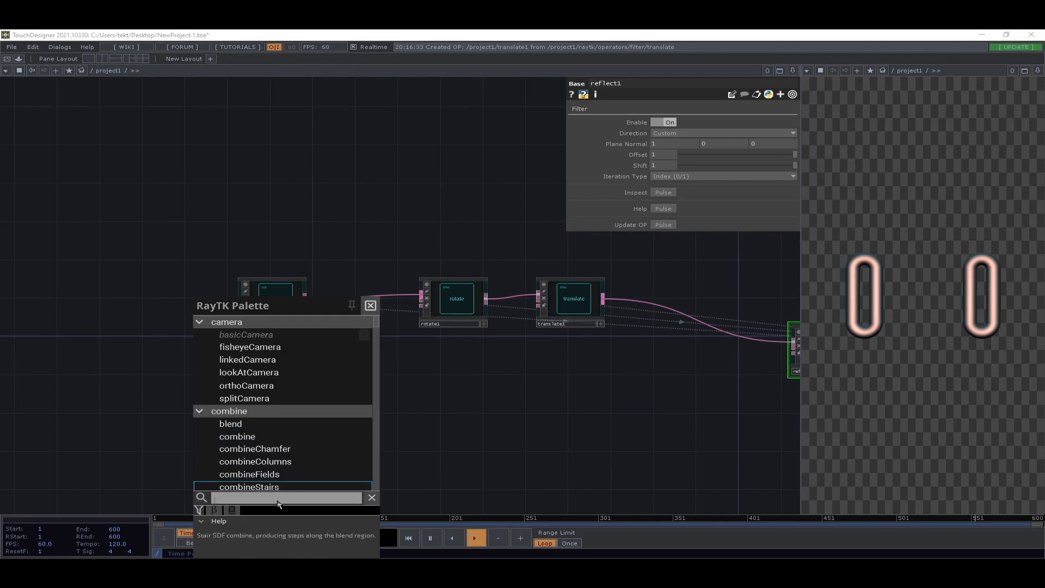
text(iter)
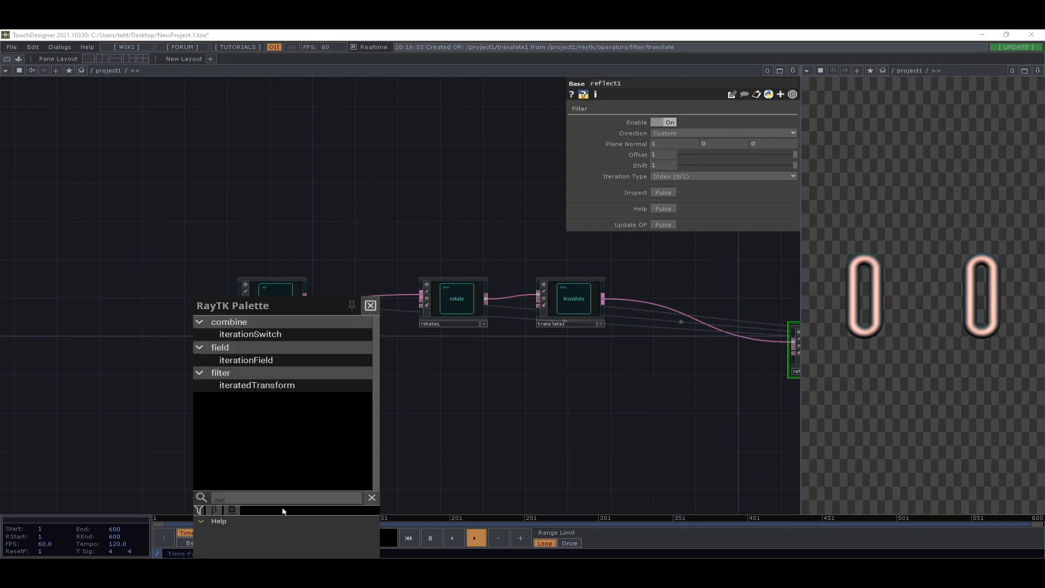
click(277, 336)
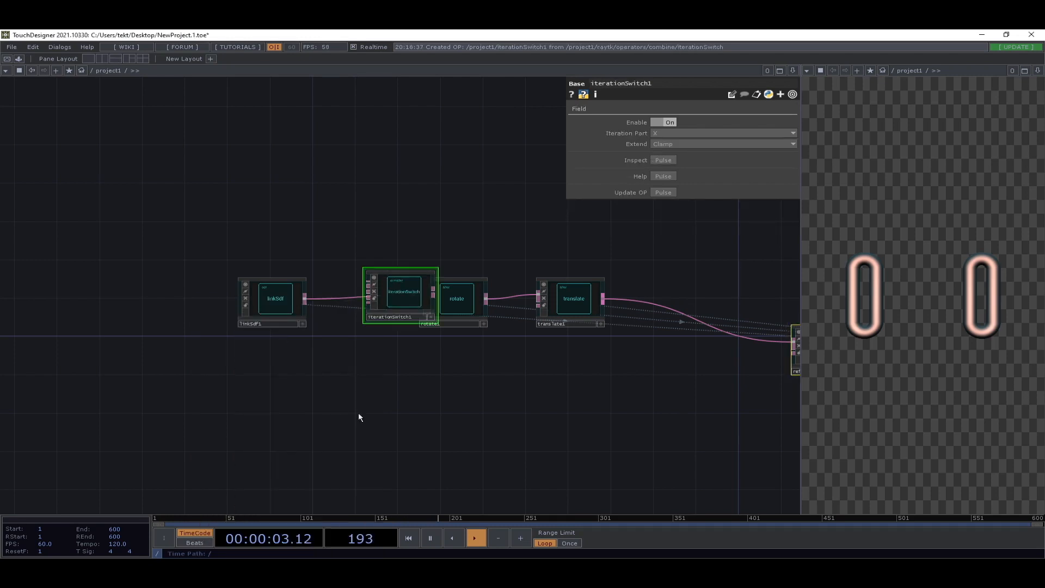
click(347, 379)
- Move linkSdf1 farther ahead of rotate1, and position iterationSwitch1 in the gap just below their wire
drag(232, 308, 210, 309)
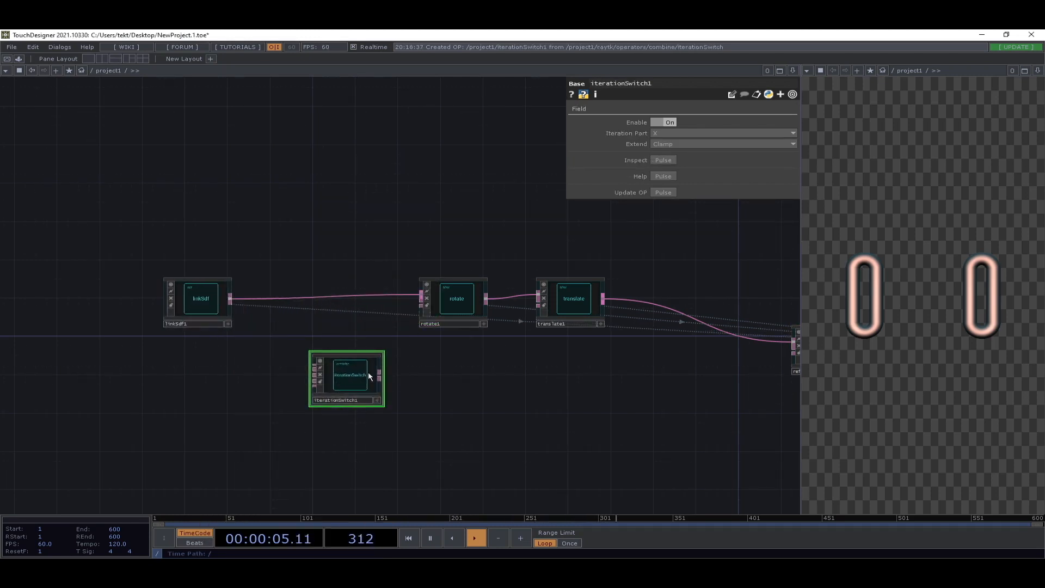
drag(366, 375, 322, 350)
scroll(319, 350, down, 1)
scroll(256, 327, up, 3)
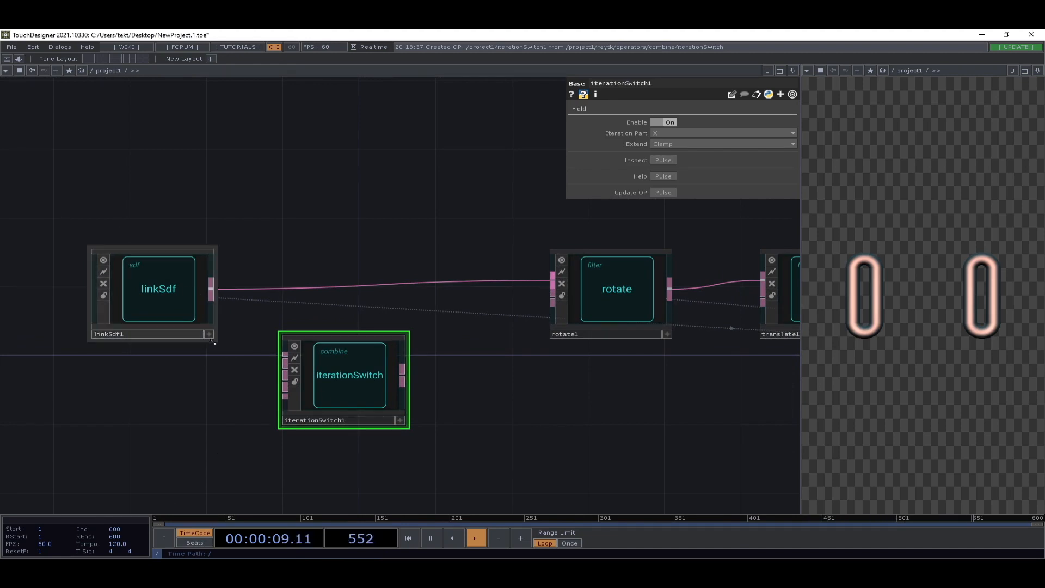
drag(343, 374, 361, 357)
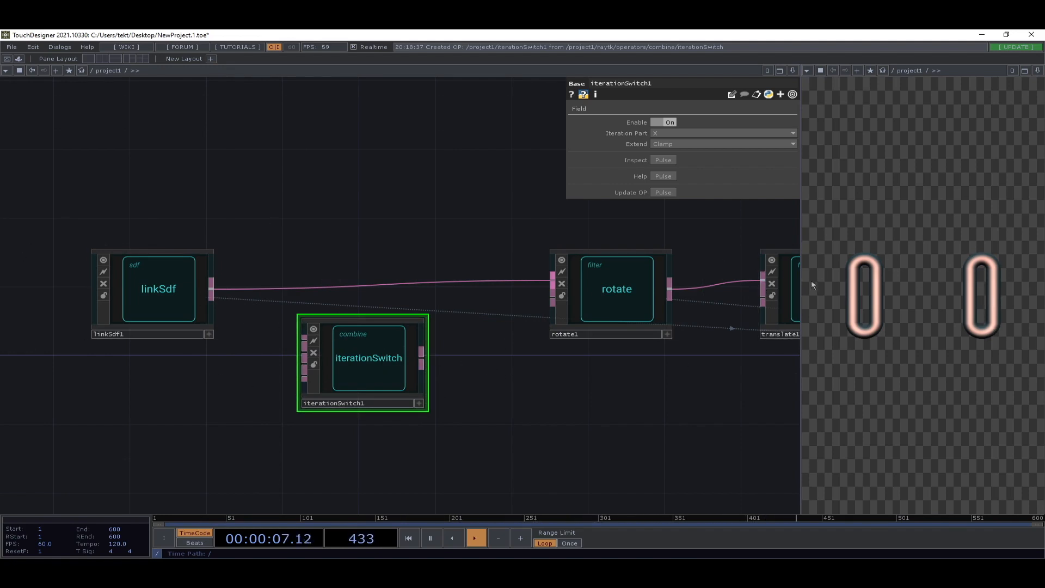
drag(86, 470, 204, 442)
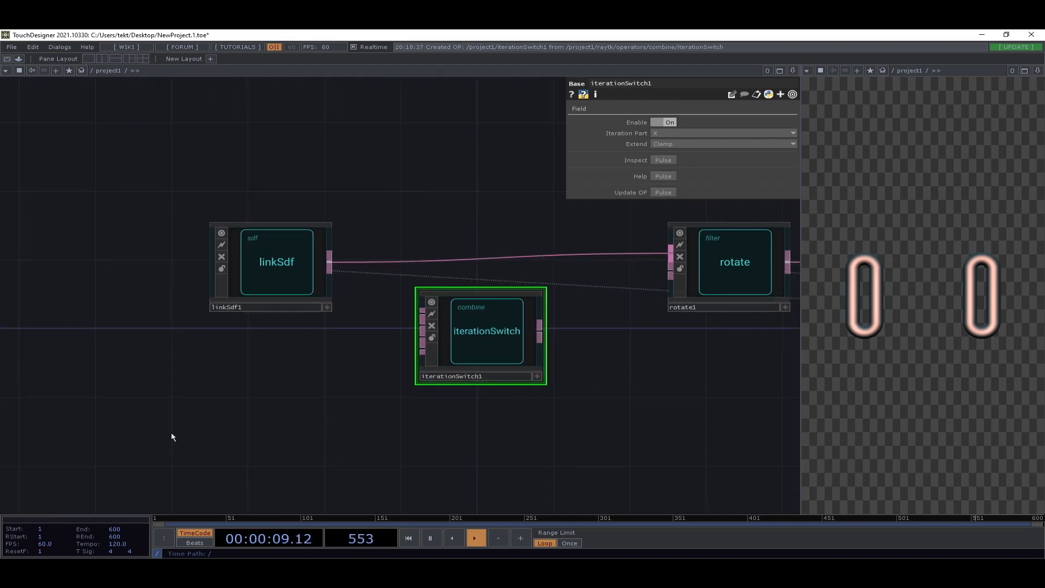
key(alt+r)
text(sph)
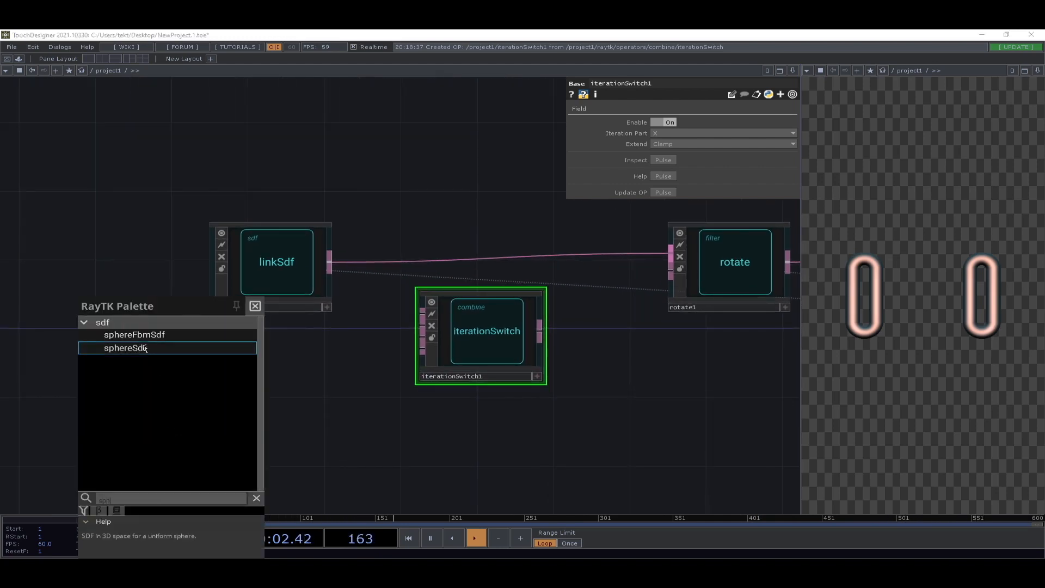
click(146, 349)
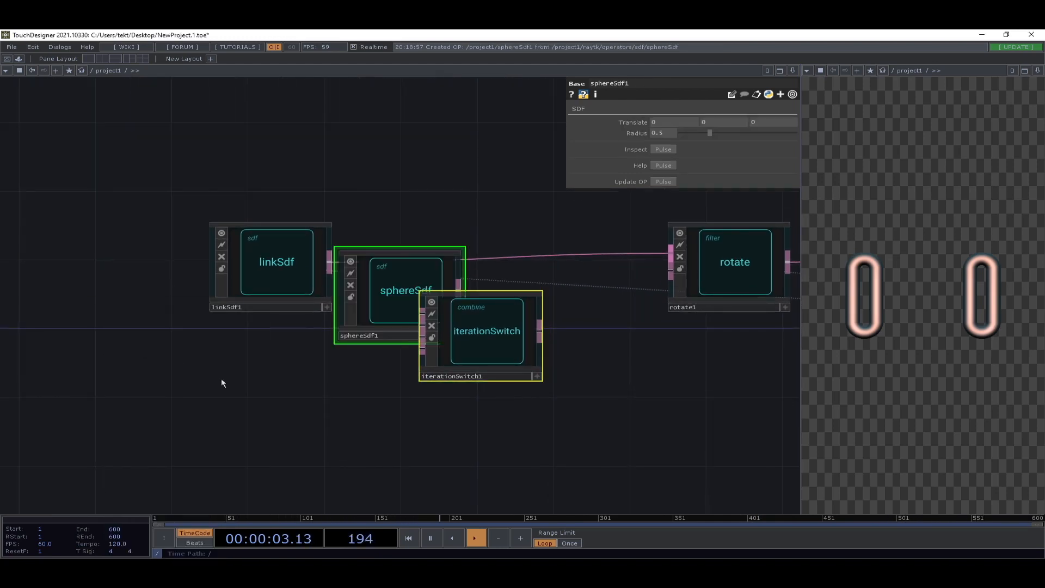
key(ctrl+z)
- Add a boxSdf operator below linkSdf1, and wire both linkSdf1 and boxSdf1 into separate inputs of iterationSwitch1
key(alt+r)
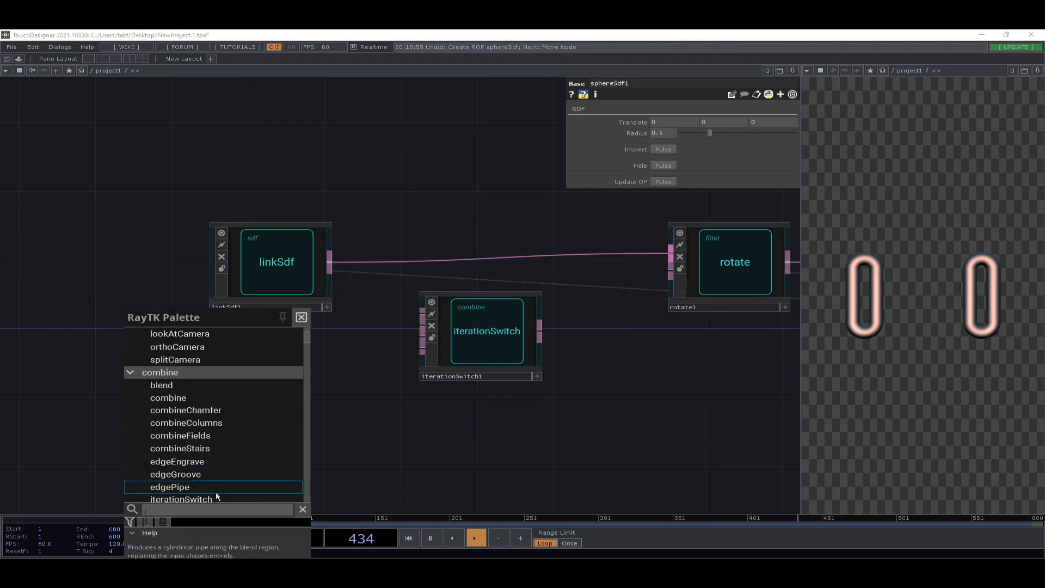
text(box)
click(178, 360)
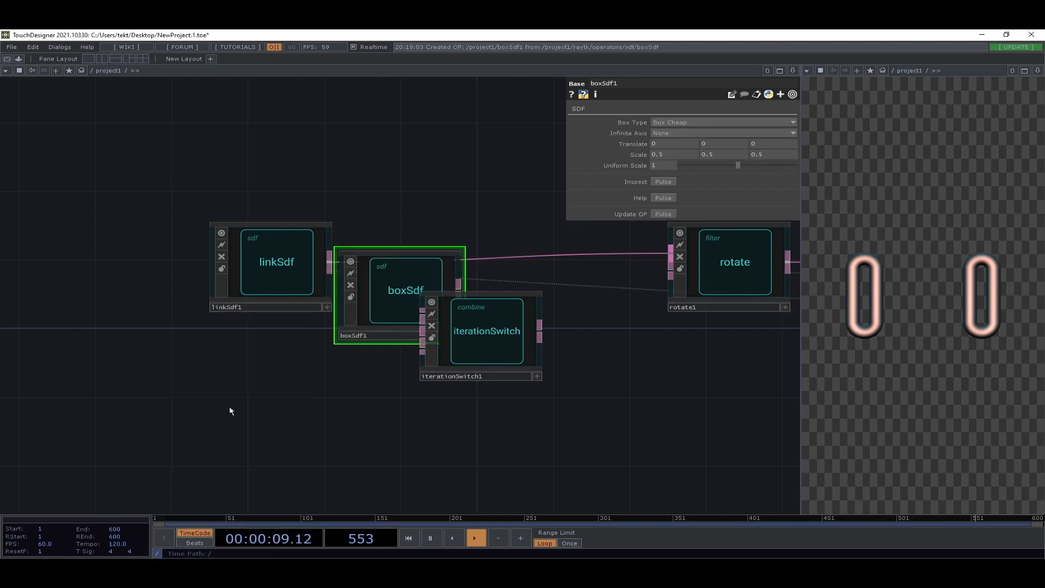
drag(385, 327, 255, 402)
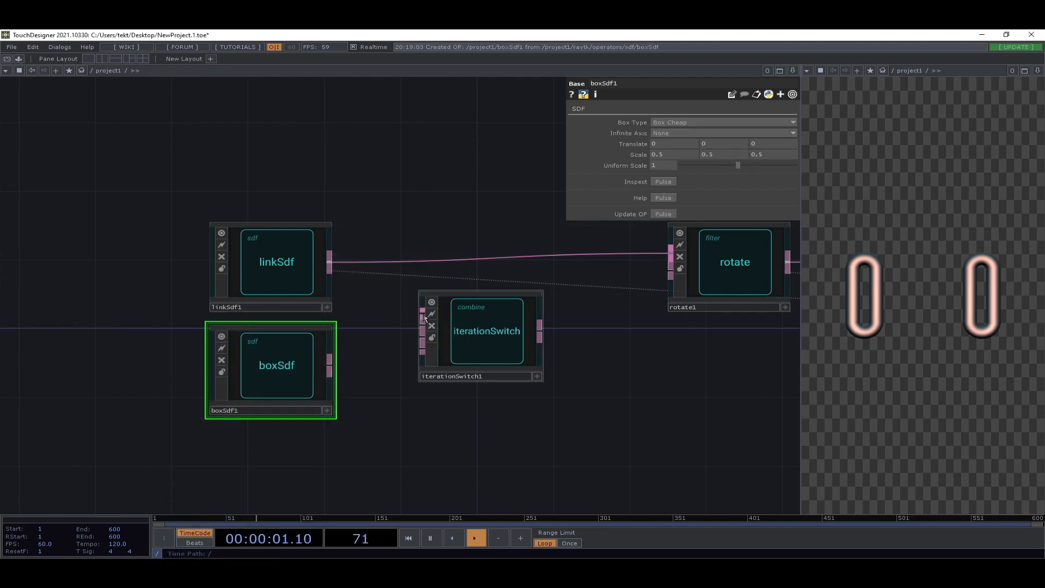
drag(330, 364, 423, 327)
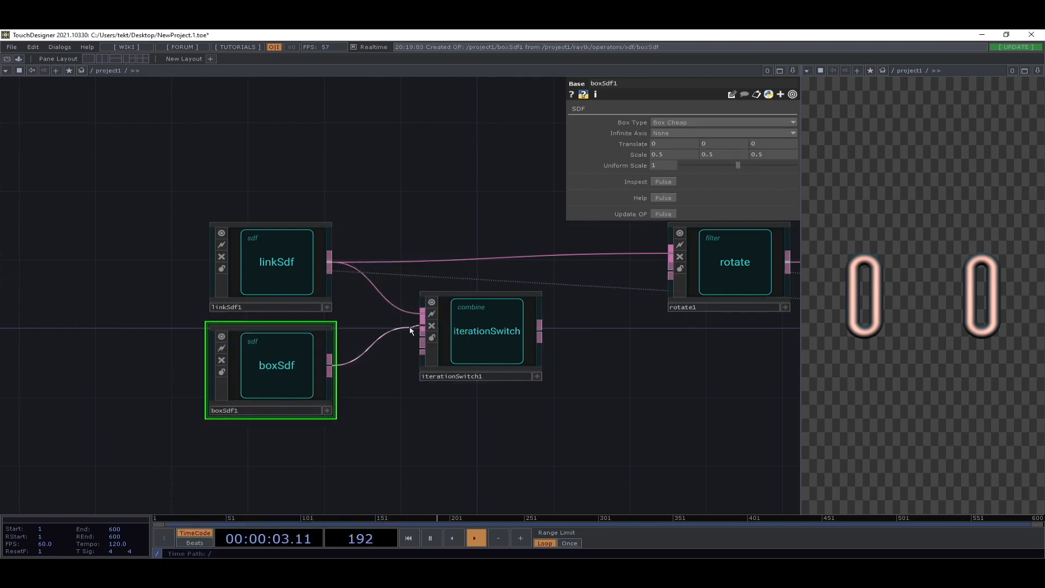
drag(546, 332, 304, 350)
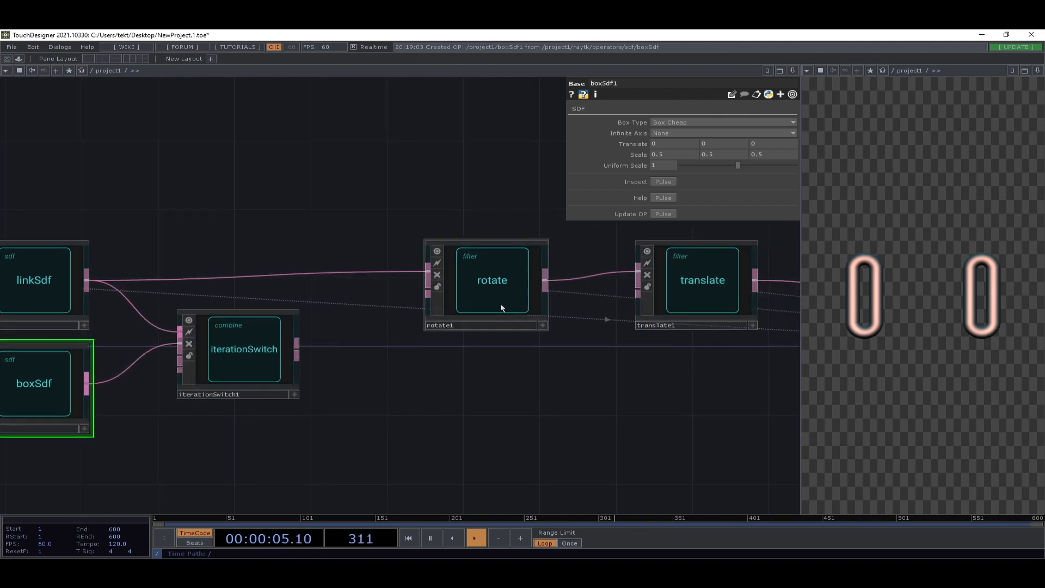
- Set the Iteration Type of reflect1 to None
drag(698, 385, 359, 359)
scroll(360, 360, down, 3)
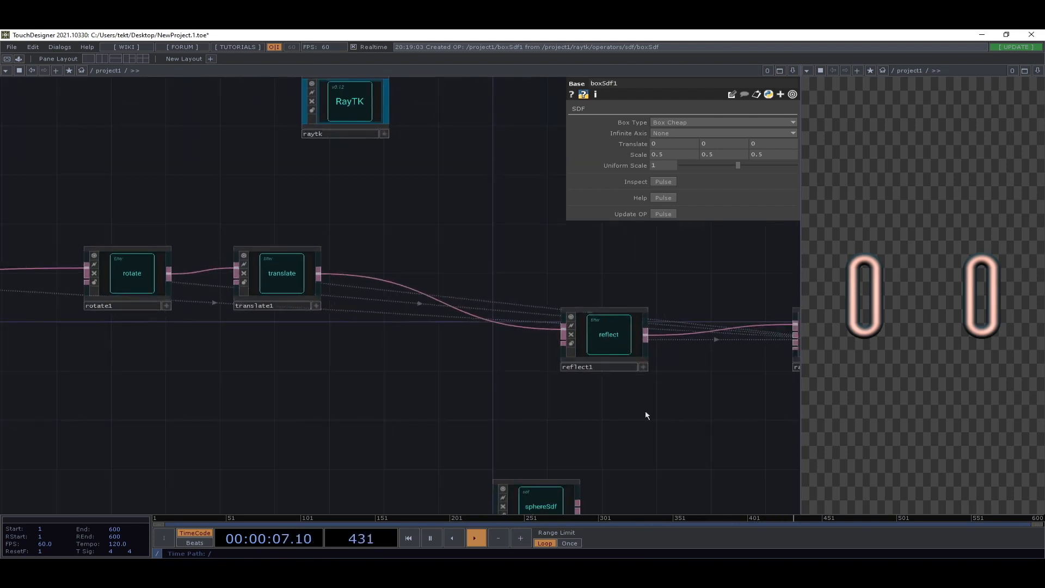
scroll(646, 415, up, 1)
drag(646, 415, 502, 385)
click(497, 305)
click(258, 319)
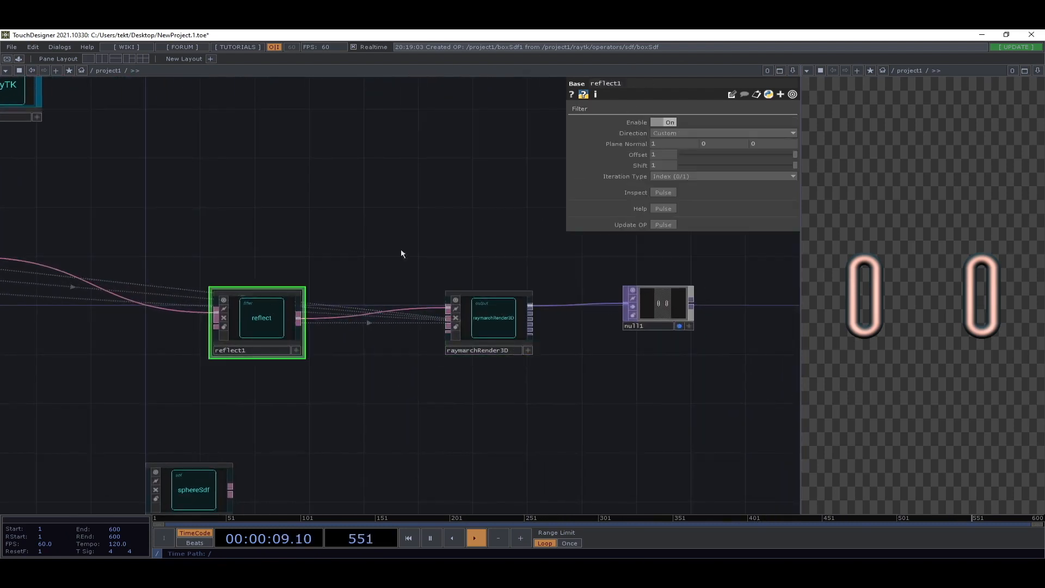
click(676, 176)
click(669, 187)
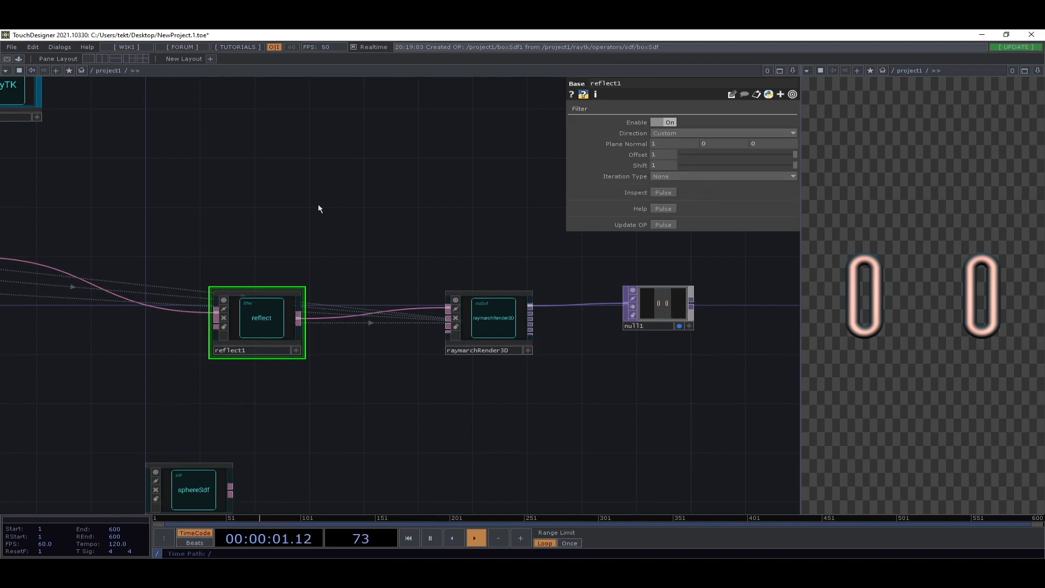
- Feed rotate1 from the output of iterationSwitch1 in place of linkSdf1
drag(579, 246, 814, 268)
drag(145, 391, 576, 408)
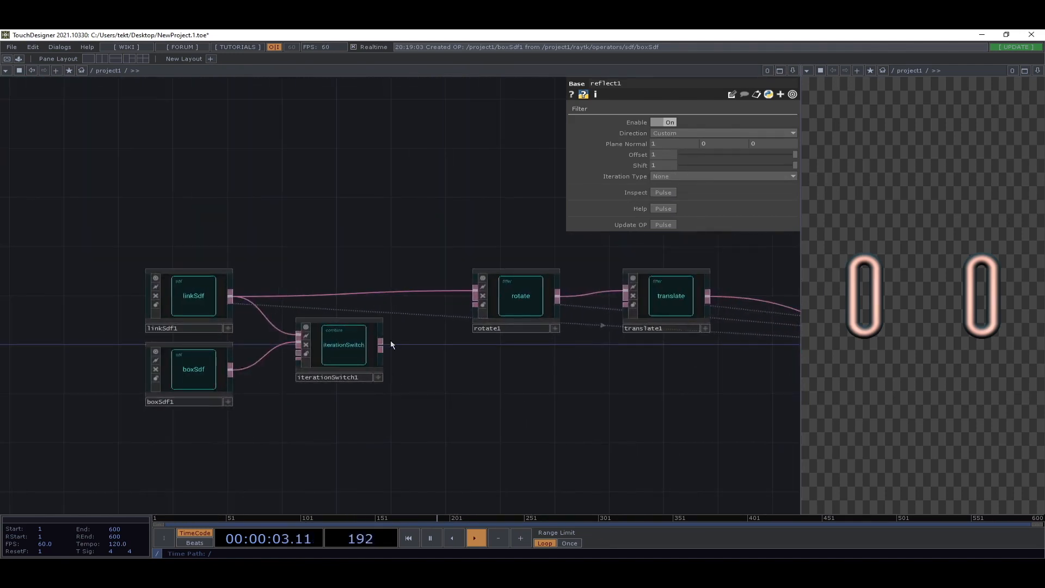
drag(474, 294, 378, 340)
drag(511, 437, 345, 397)
- Check the settings of iterationSwitch1, and set the Iteration Type of reflect1 to Index (0/1)
scroll(373, 401, down, 3)
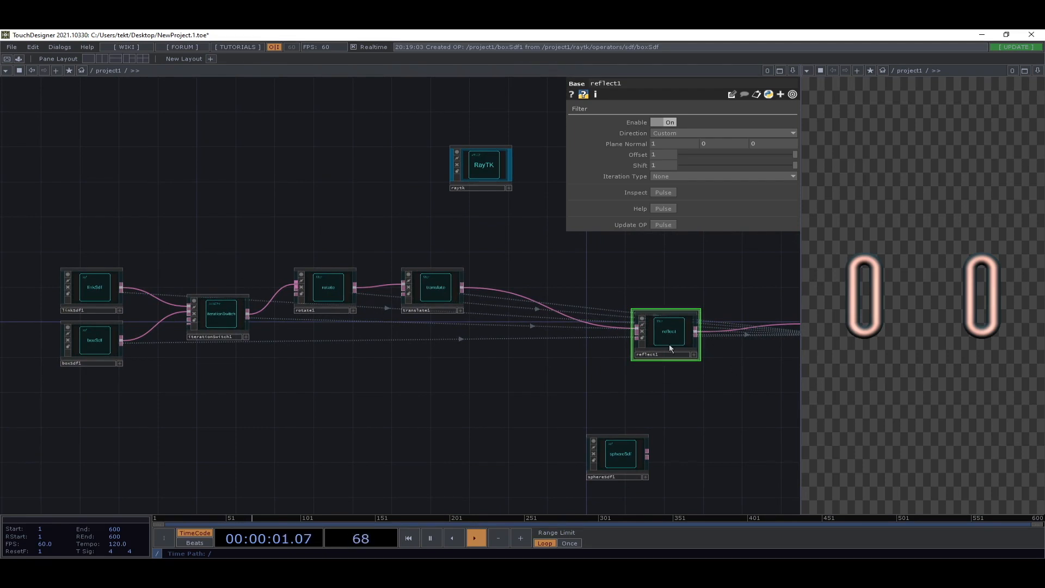
click(204, 320)
scroll(201, 319, up, 5)
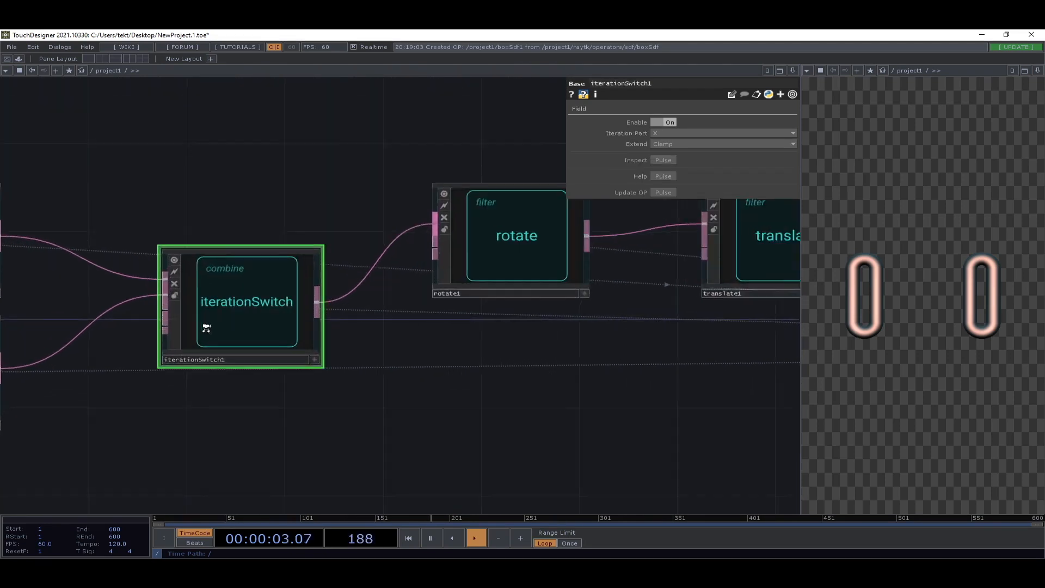
scroll(290, 278, down, 4)
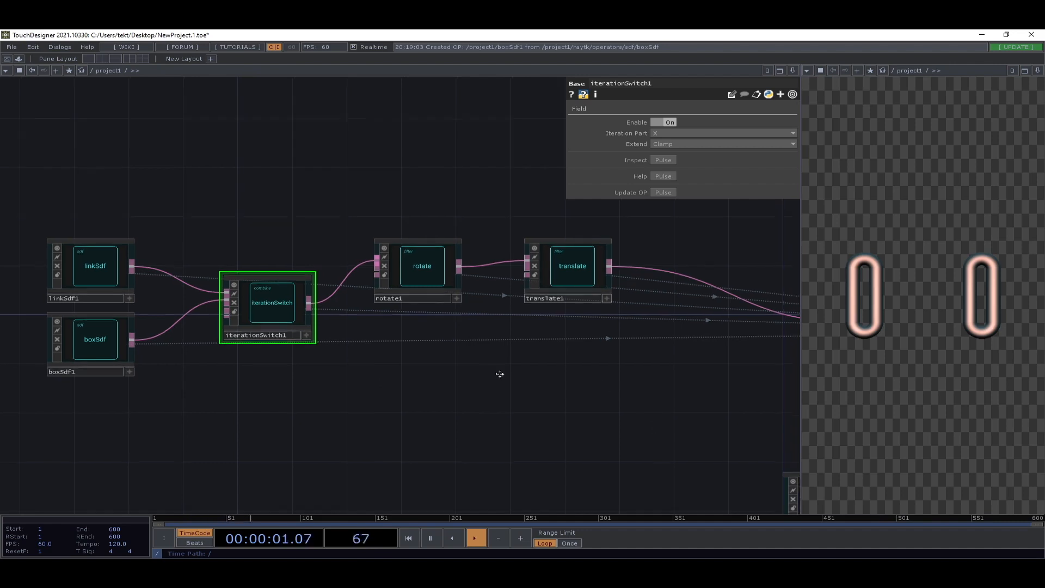
drag(497, 369, 351, 480)
scroll(308, 375, down, 3)
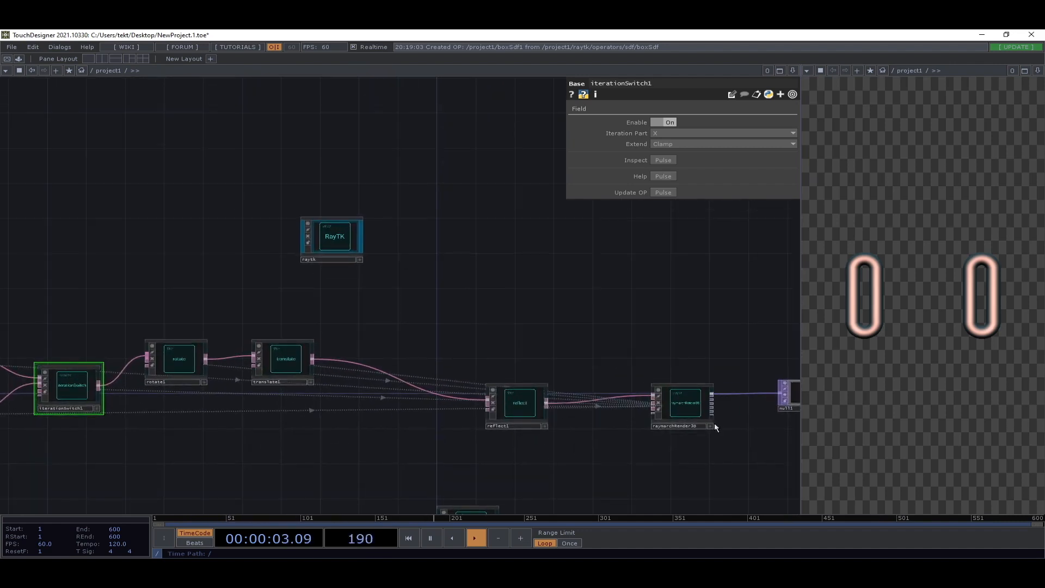
scroll(324, 400, up, 2)
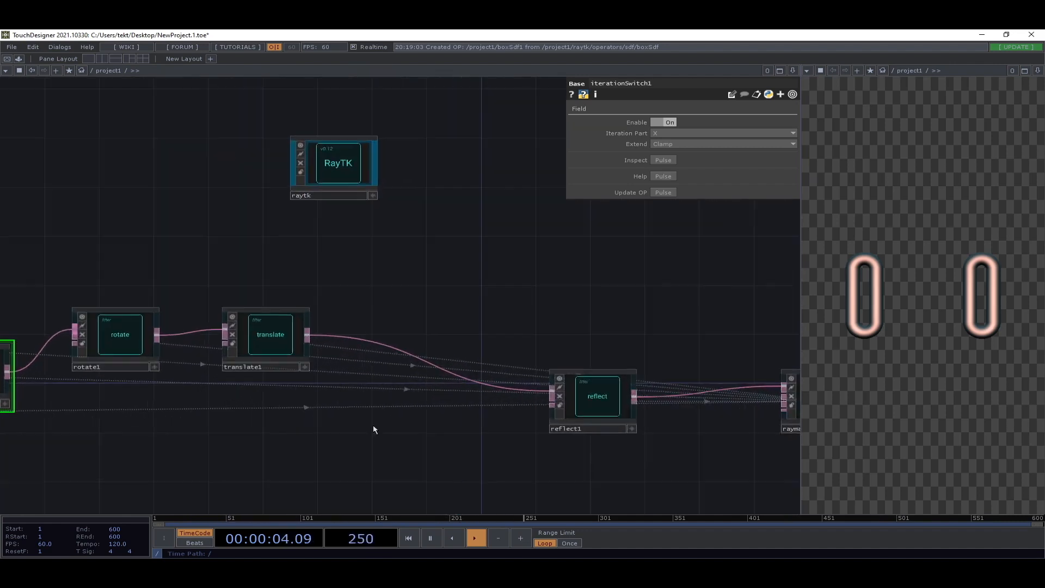
click(589, 399)
click(675, 176)
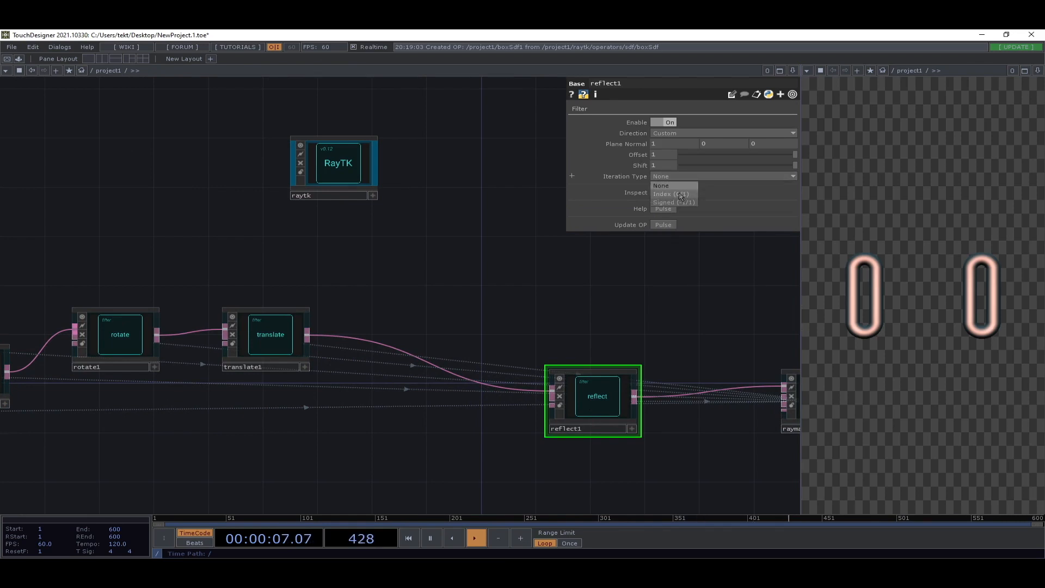
click(680, 196)
- Move linkSdf1, boxSdf1 and iterationSwitch1 up together so that iterationSwitch1 lines up with rotate1
drag(540, 286, 753, 274)
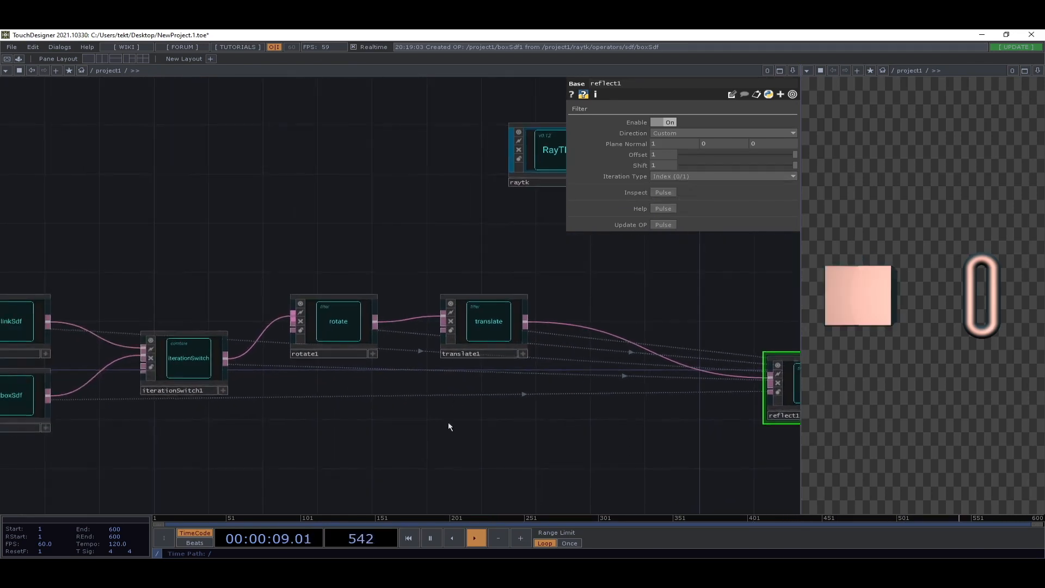
drag(448, 422, 593, 427)
click(292, 370)
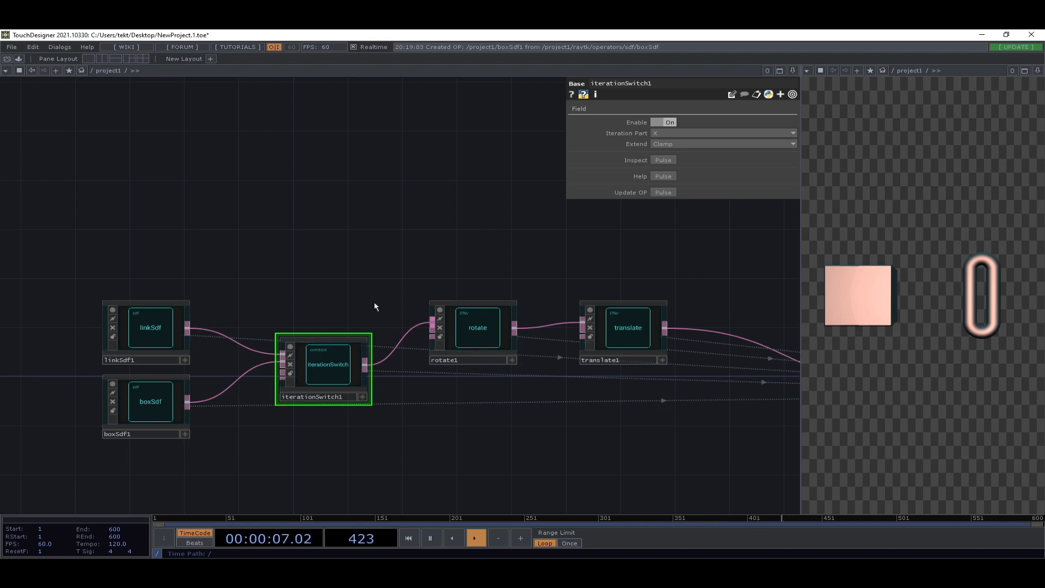
drag(361, 260, 185, 390)
drag(347, 382, 346, 346)
click(382, 408)
drag(390, 411, 124, 369)
middle_drag(336, 392, 320, 422)
drag(320, 422, 393, 327)
middle_drag(476, 339, 559, 229)
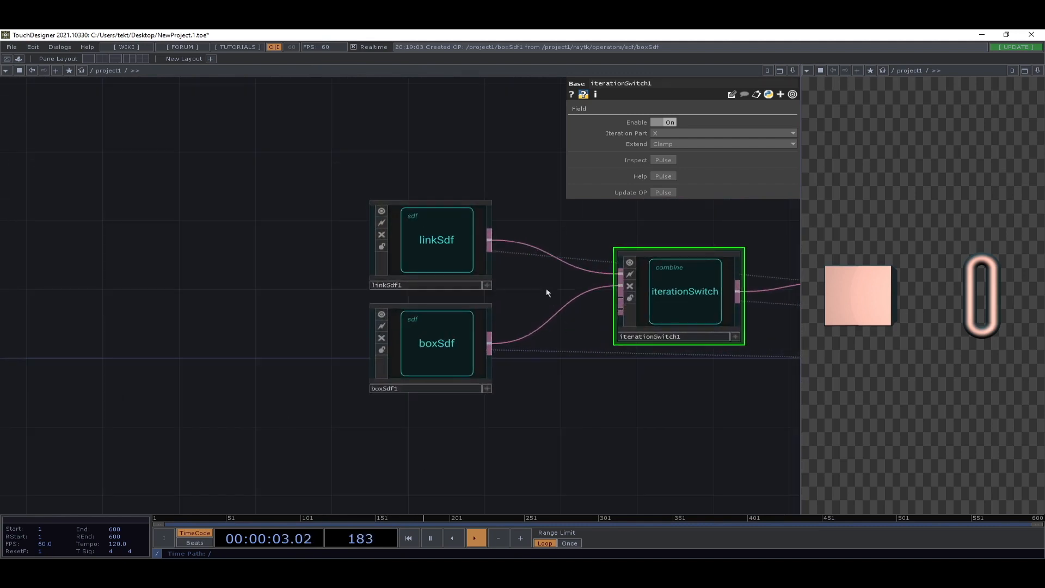
- Review the parameters of linkSdf1, boxSdf1 and iterationSwitch1, and compare the two shapes in the render
drag(451, 428, 107, 422)
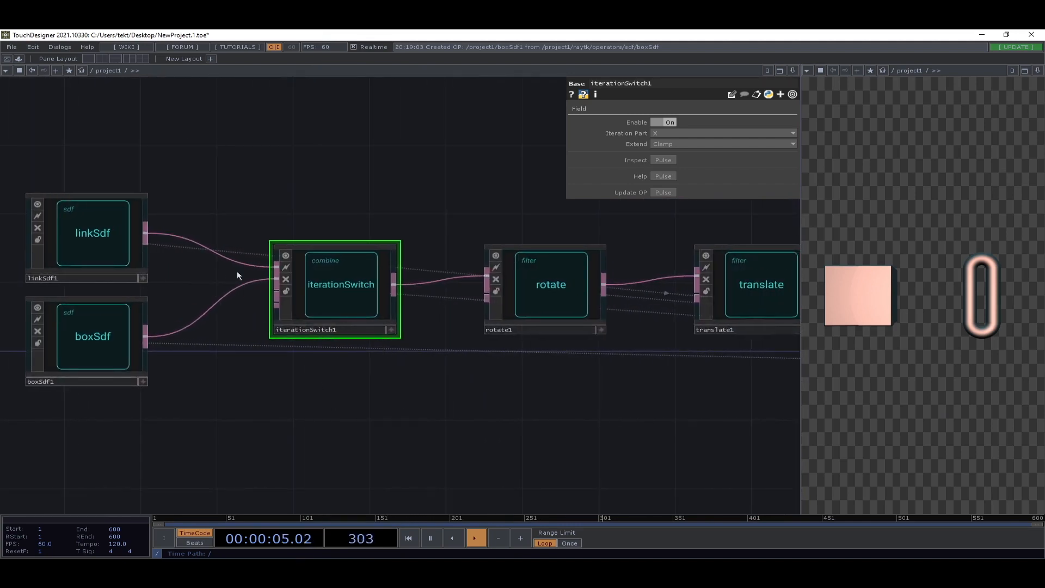
click(72, 214)
click(70, 347)
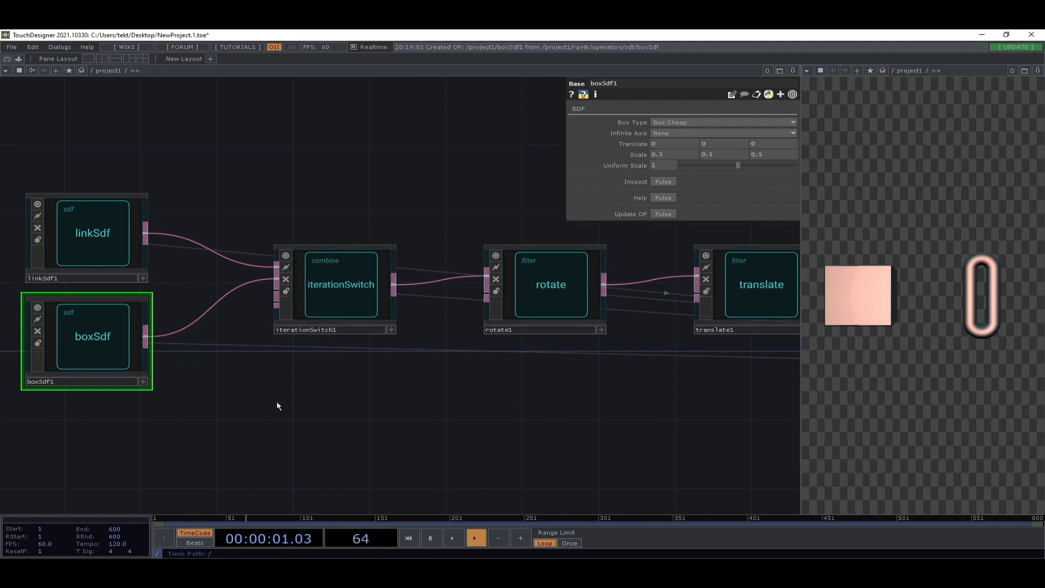
drag(306, 409, 321, 394)
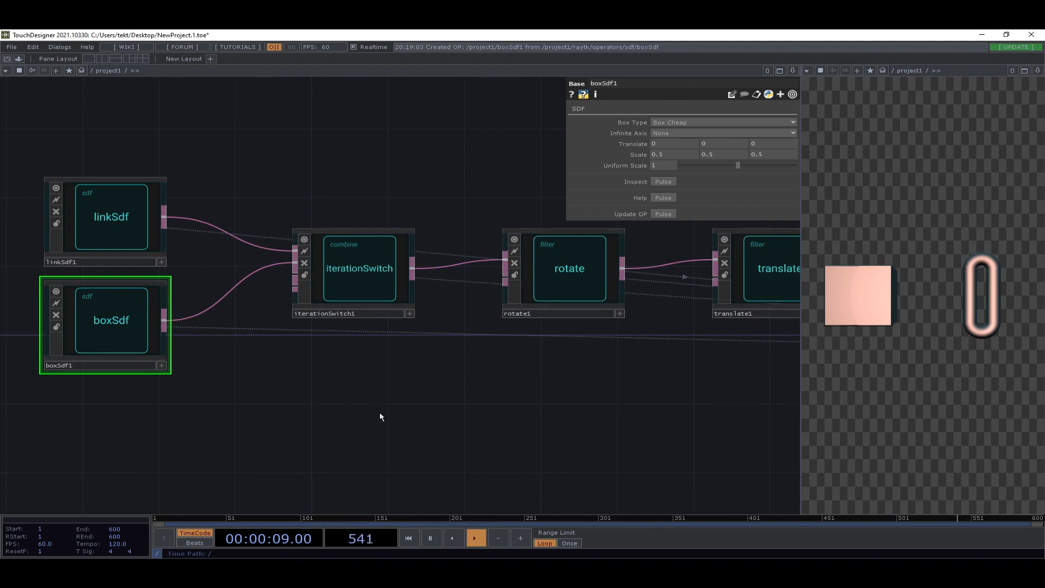
click(368, 294)
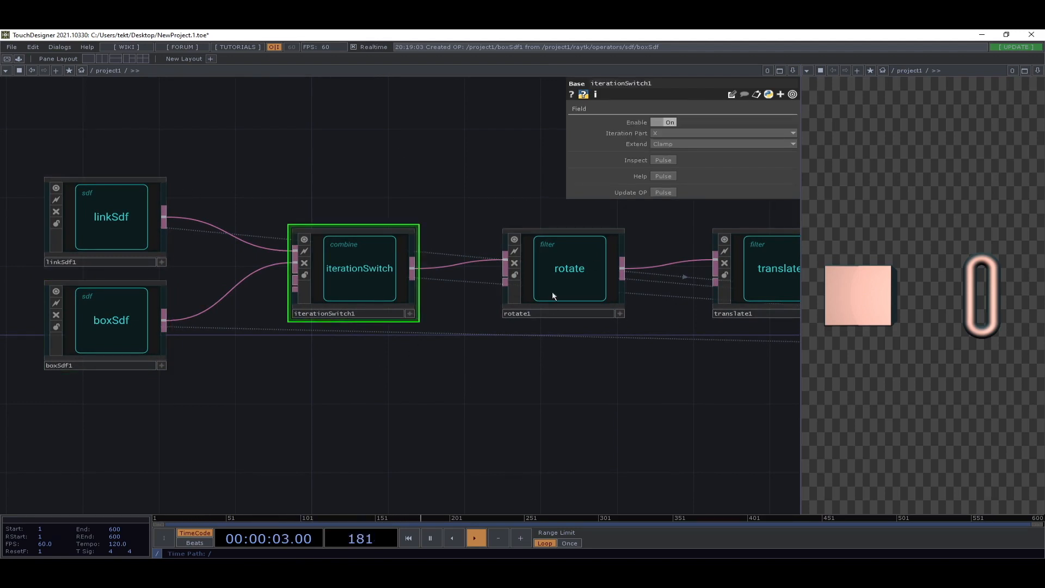
scroll(594, 409, down, 8)
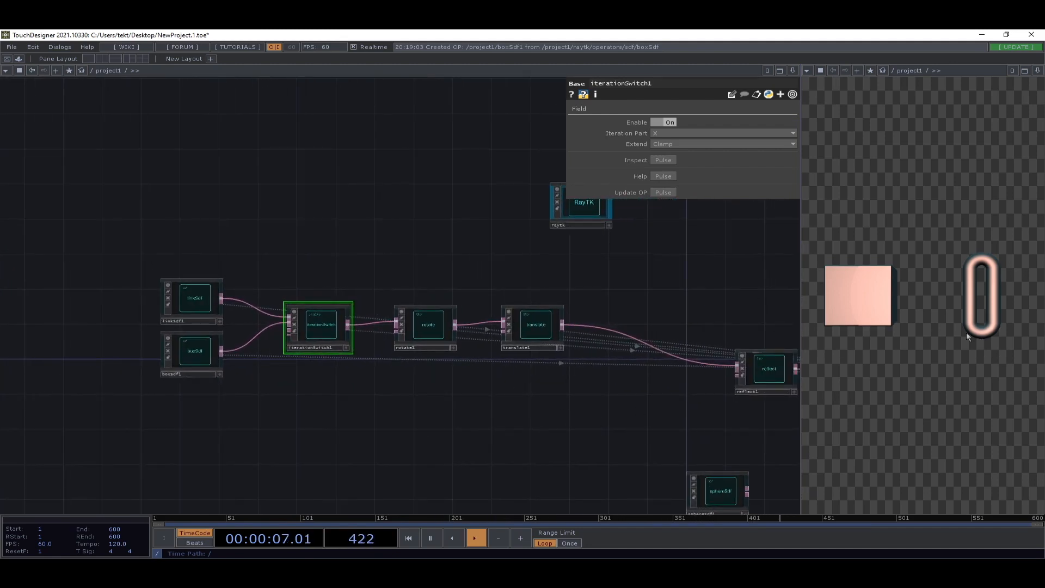
- Move reflect1 into line with translate1, and delete the unused sphereSdf1
drag(655, 427, 485, 407)
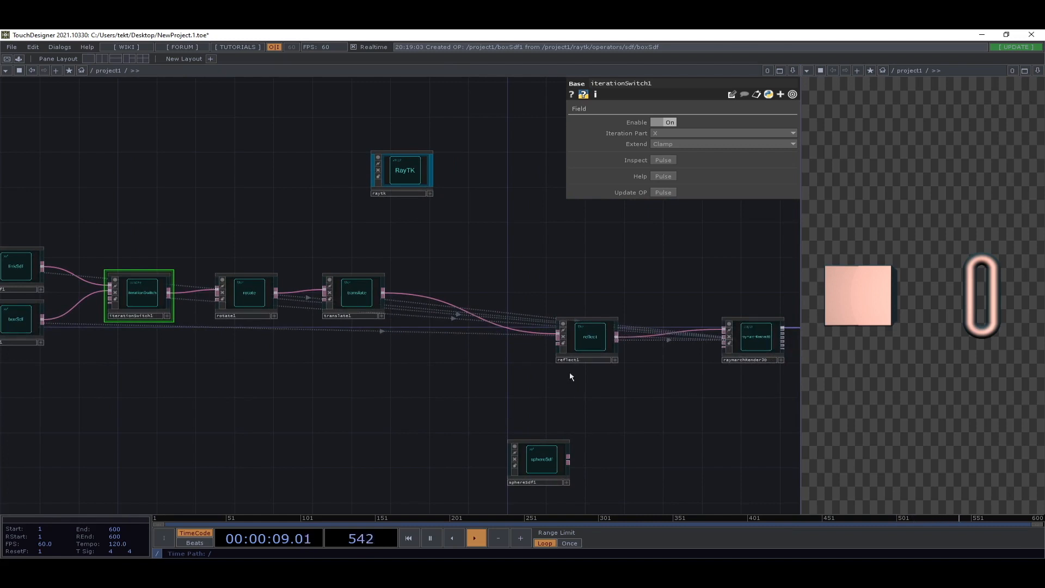
drag(597, 348, 505, 308)
drag(335, 365, 135, 351)
drag(347, 453, 568, 470)
key(Delete)
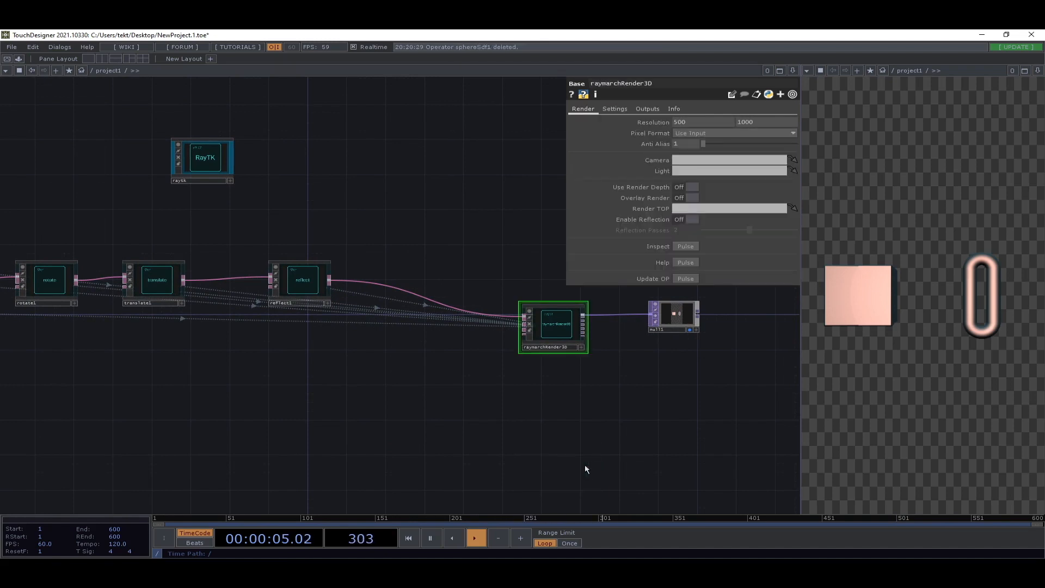
- Move raymarchRender3D and null1 farther downstream, and place reflect1 directly beside translate1
drag(718, 389, 645, 350)
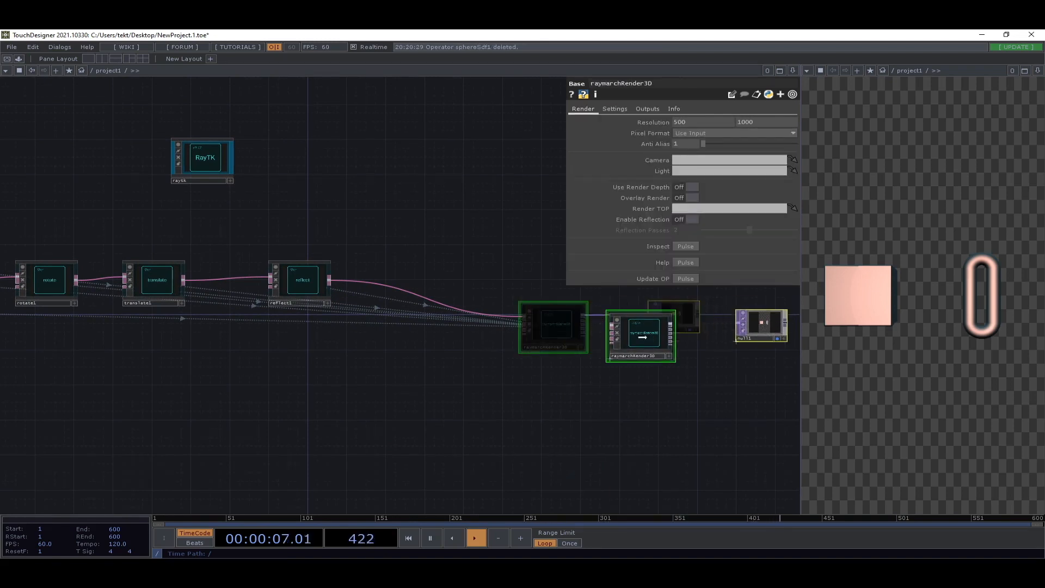
drag(355, 335, 525, 401)
drag(464, 356, 406, 356)
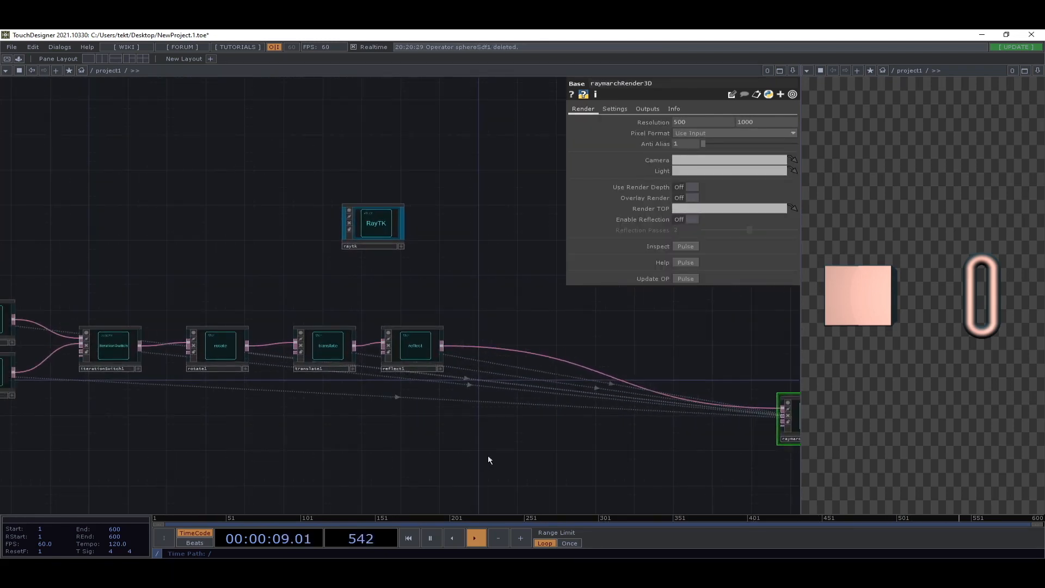
- Filter the RayTK palette by "tra", add a translate filter after reflect1, and feed it from reflect1
key(alt+r)
text(tra)
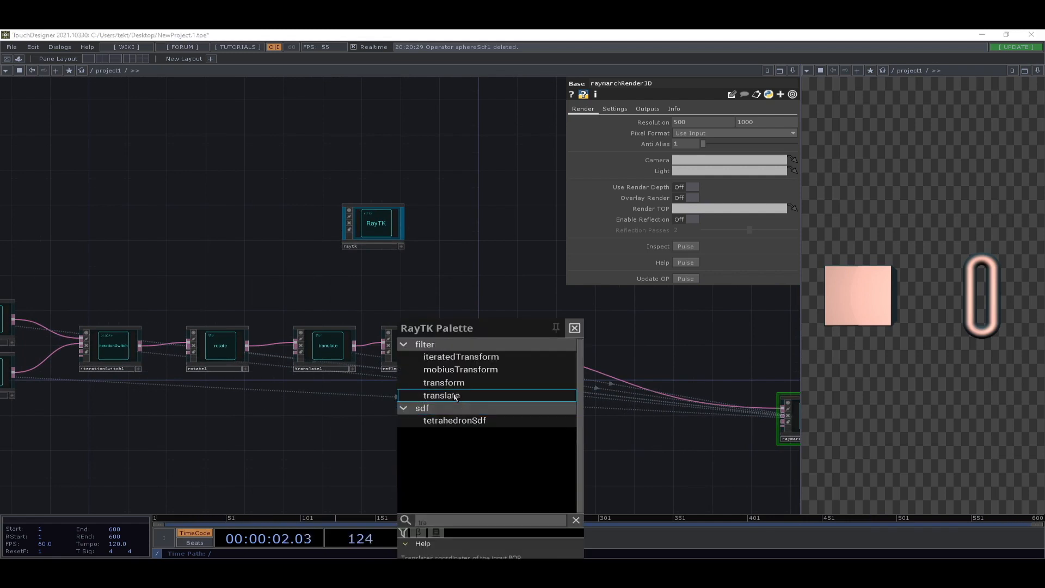
click(455, 395)
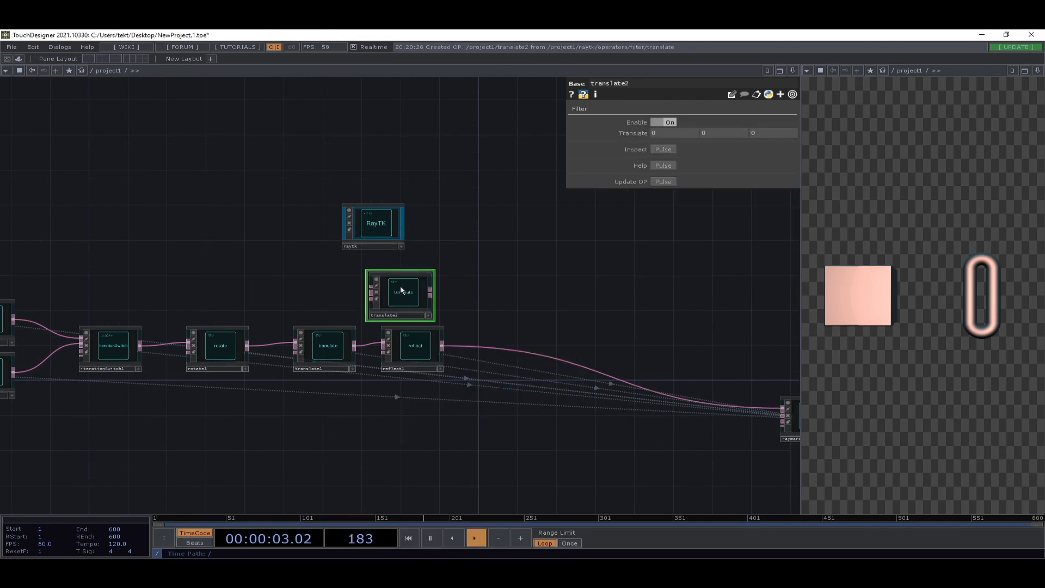
drag(403, 289, 442, 347)
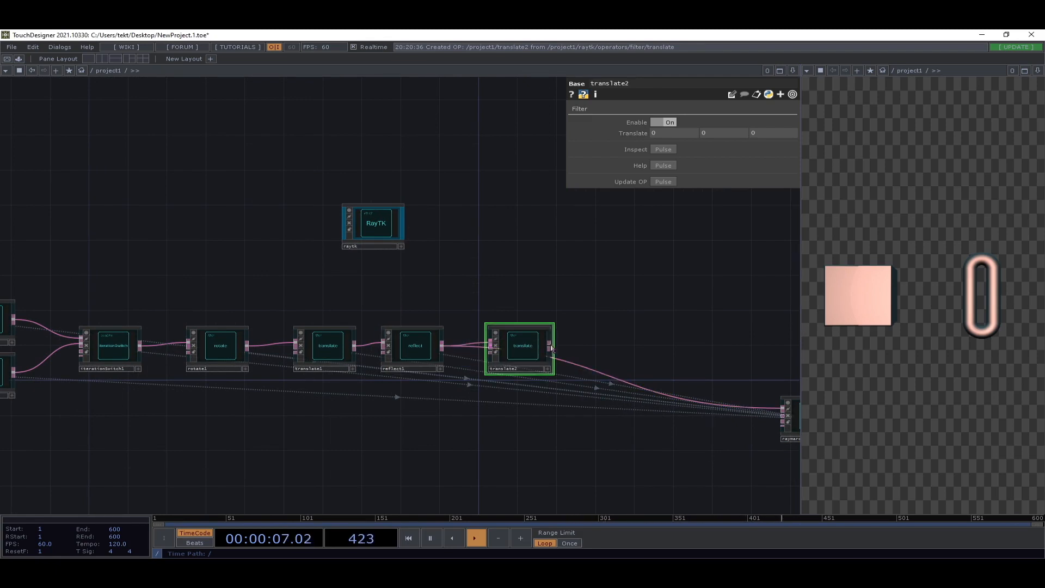
drag(550, 347, 576, 345)
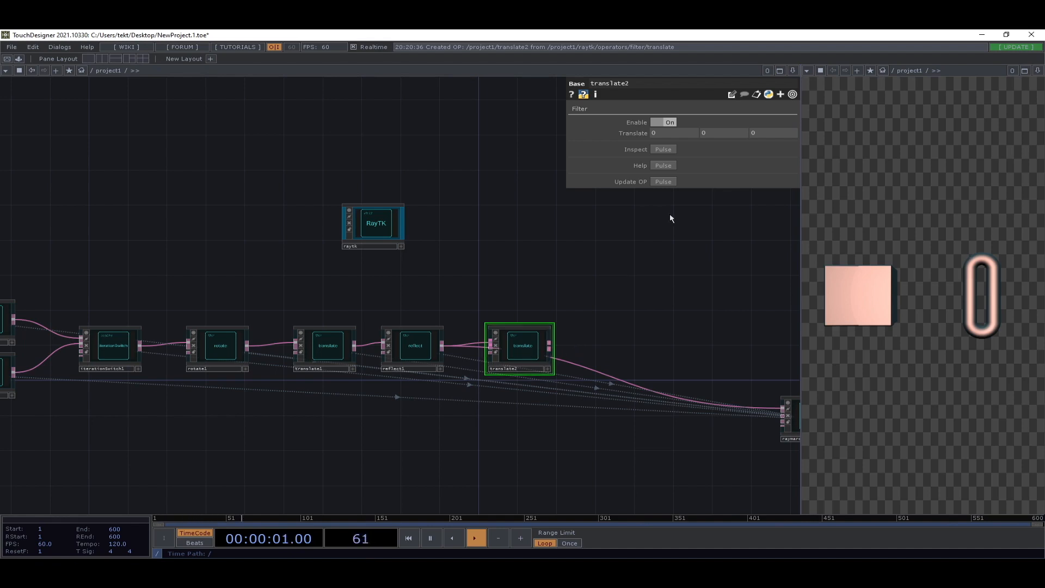
- Set the Y translate of translate2 to 0.5, and wire its output into raymarchRender3D in place of reflect1
click(710, 135)
text(0.5)
key(Return)
scroll(639, 200, down, 3)
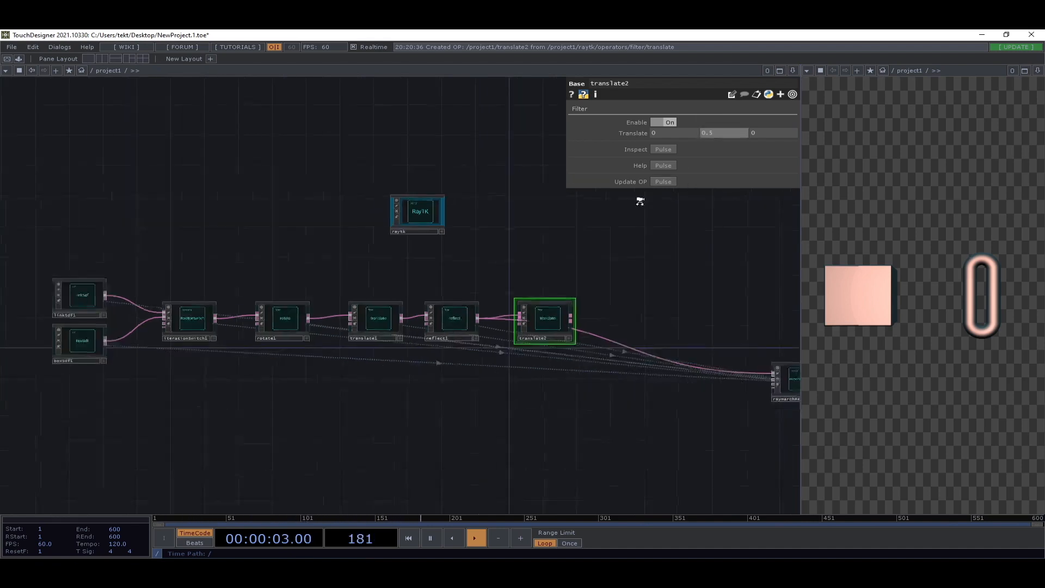
drag(676, 267, 371, 354)
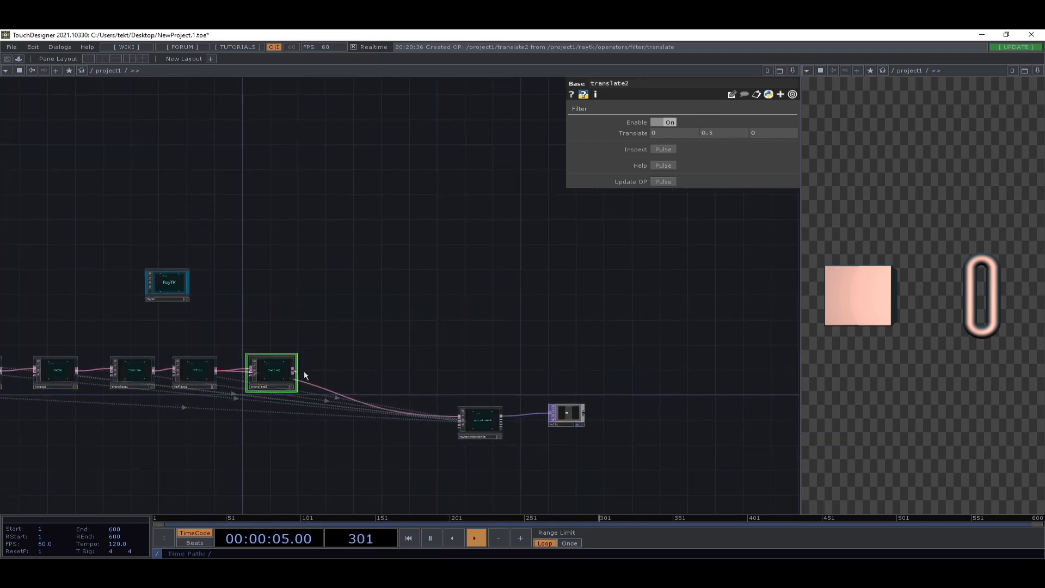
click(333, 395)
- Raise the Y translate of translate2 to 2.3
drag(548, 301, 758, 243)
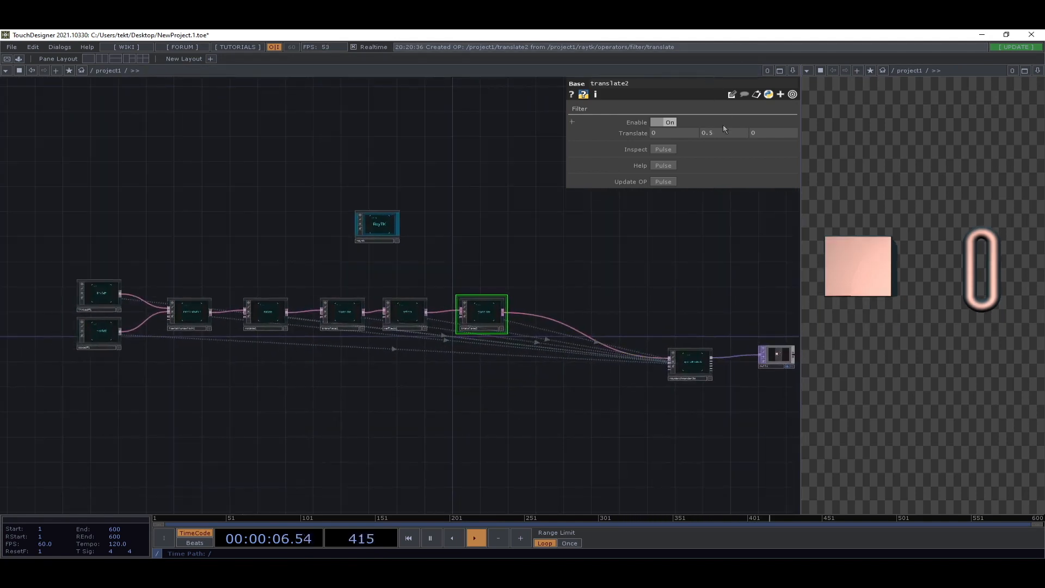
drag(729, 133, 790, 118)
- Filter the RayTK palette by "su" and add a simpleUnion operator
key(alt+r)
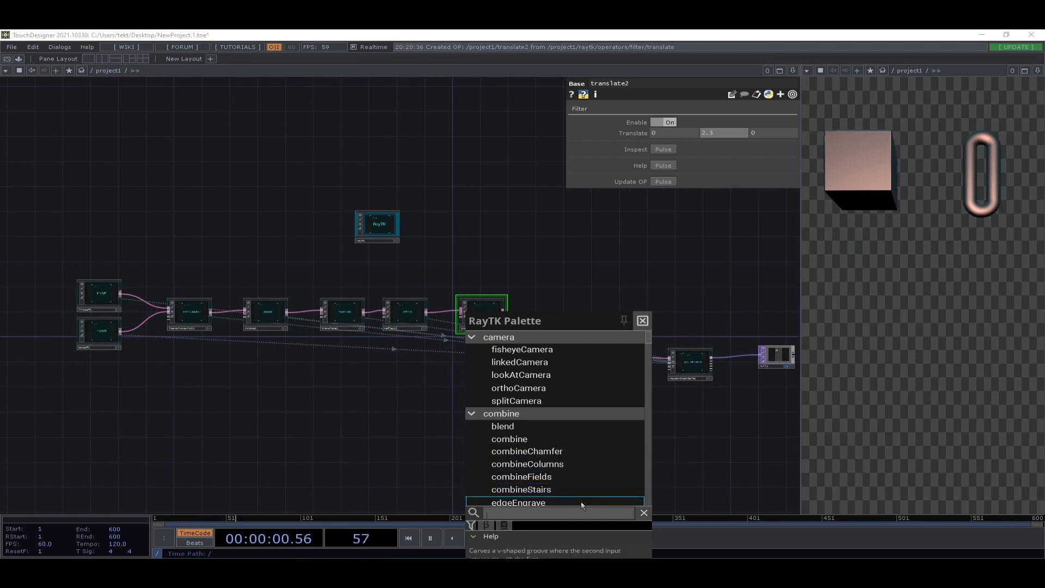
text(su)
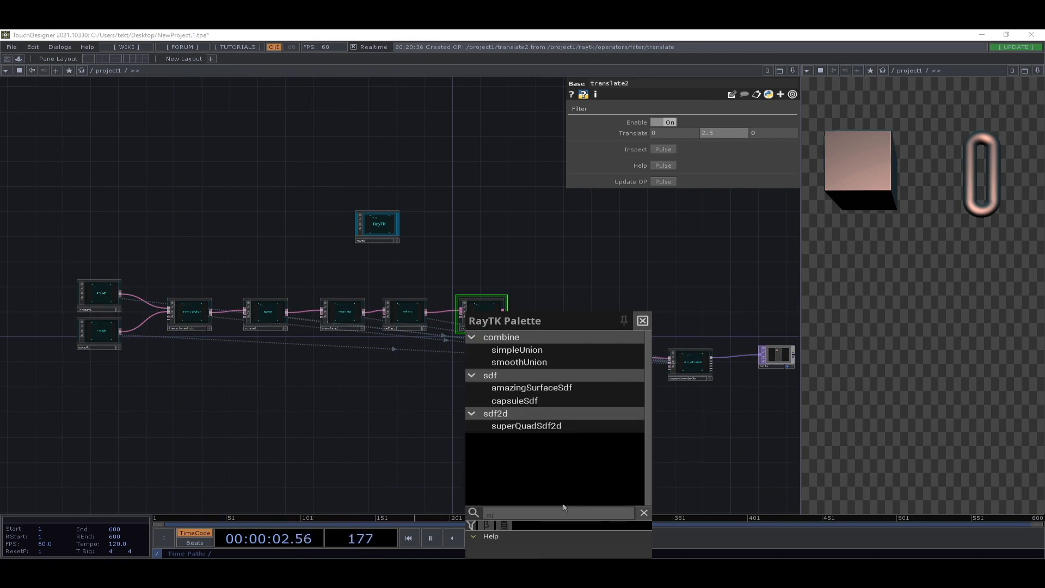
click(529, 352)
scroll(560, 379, up, 5)
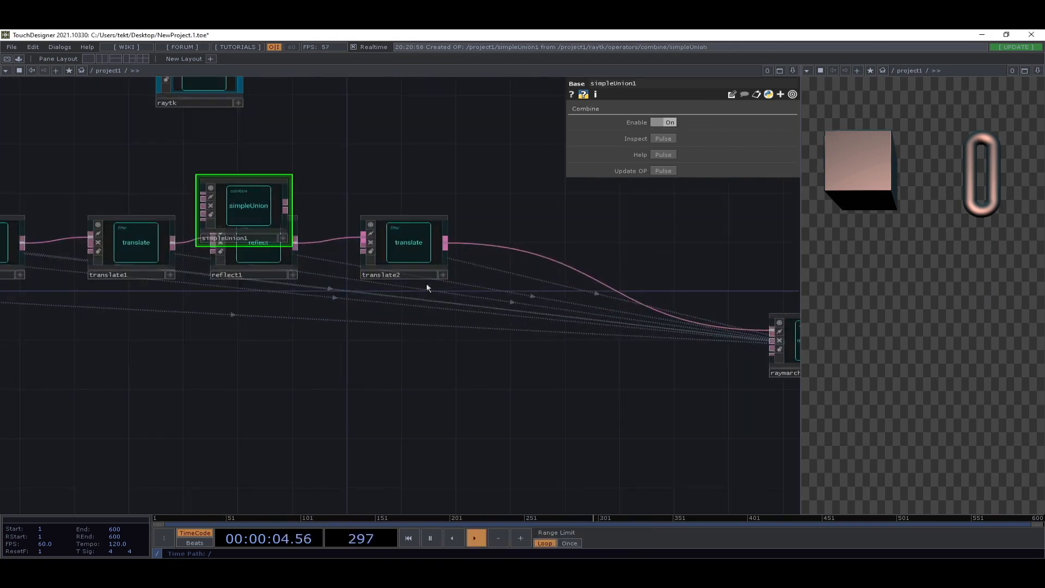
- Place simpleUnion1 between translate2 and raymarchRender3D, feed it from translate2, and wire its output into the renderer
drag(206, 198, 445, 243)
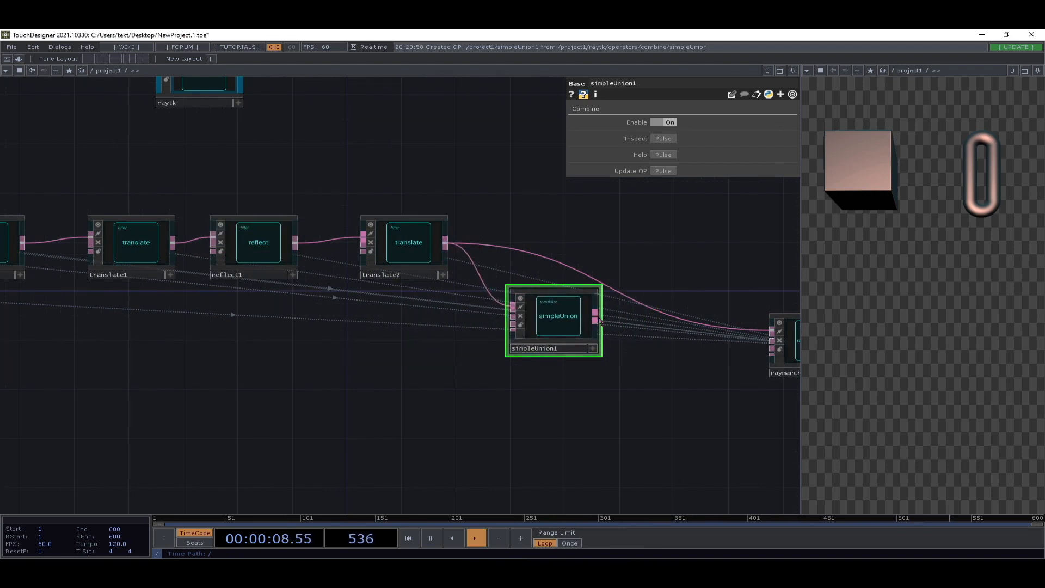
drag(595, 316, 646, 306)
scroll(643, 338, down, 5)
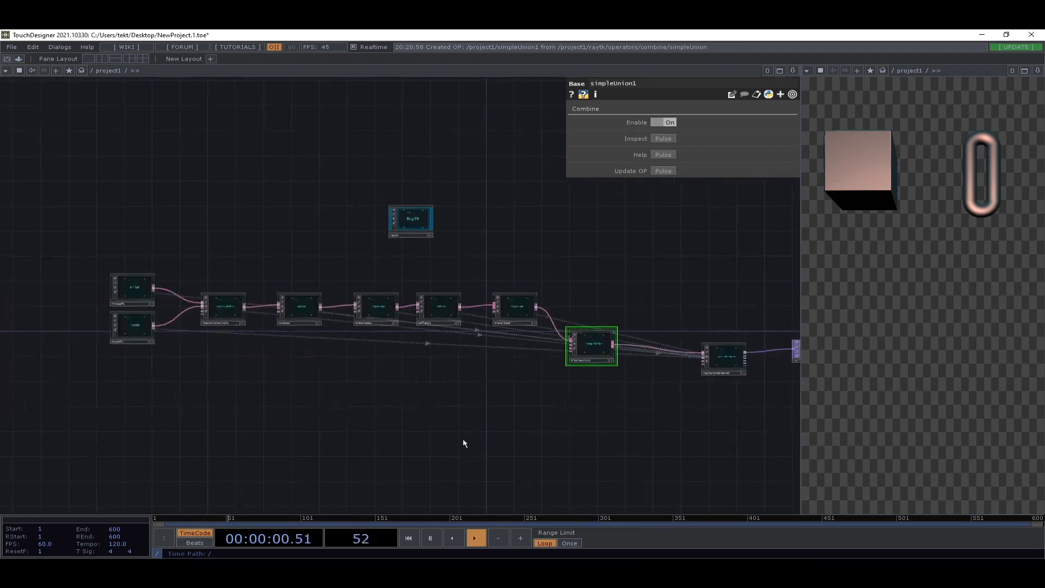
mouse_move(498, 424)
mouse_down()
mouse_move(669, 391)
mouse_move(513, 409)
mouse_up()
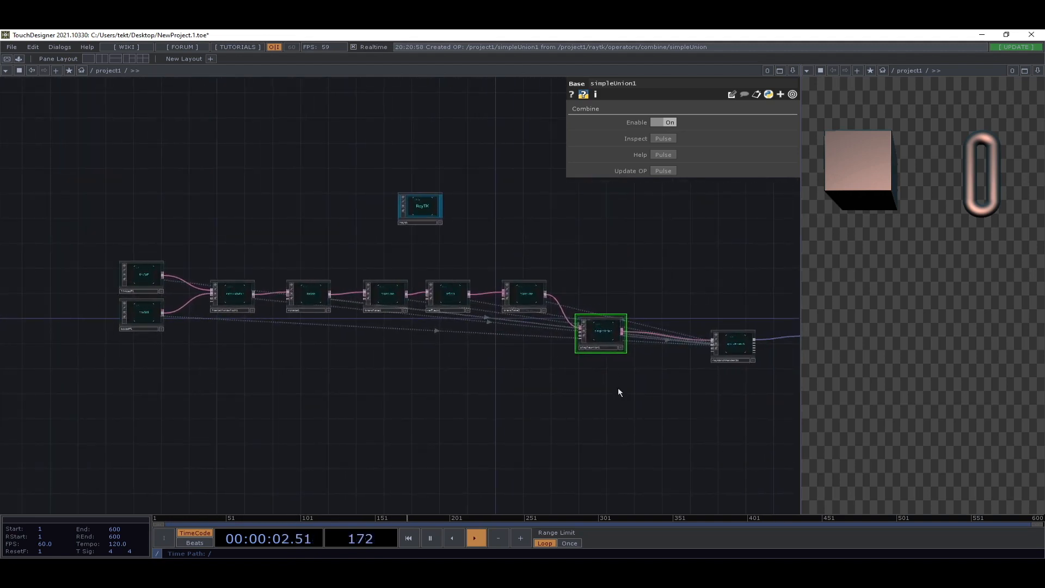
- Duplicate the linkSdf1 operator and place the copy below boxSdf1, clear of the existing chain
drag(385, 400, 361, 387)
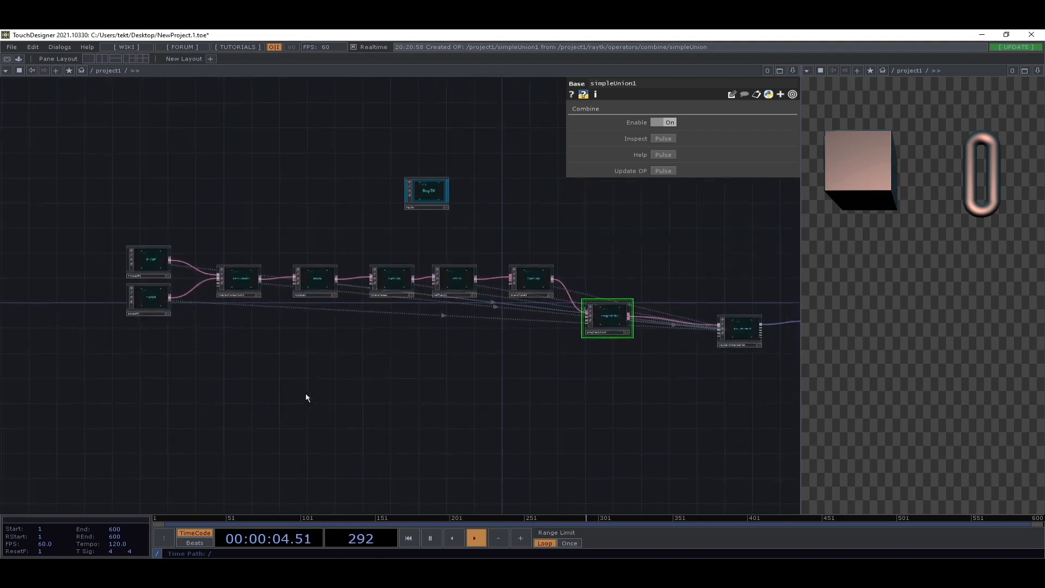
scroll(158, 338, up, 2)
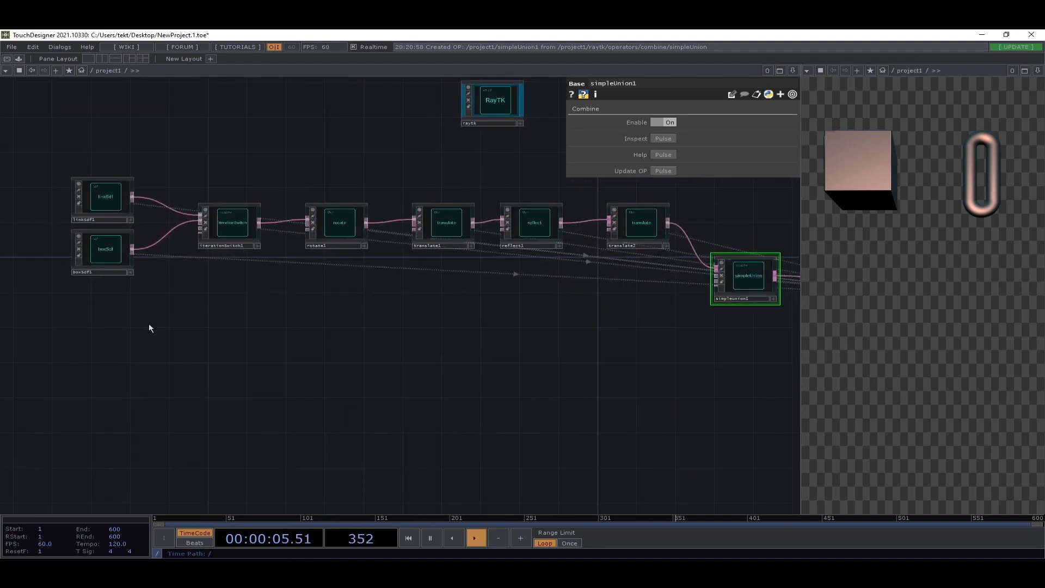
click(100, 255)
click(97, 199)
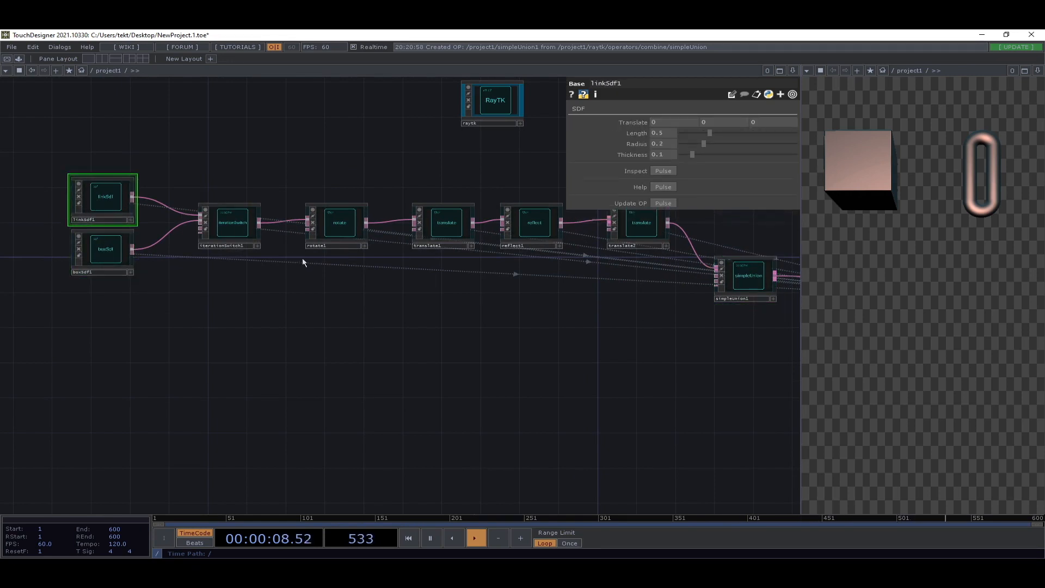
drag(288, 258, 293, 332)
scroll(244, 311, up, 2)
scroll(245, 311, down, 4)
scroll(245, 313, up, 4)
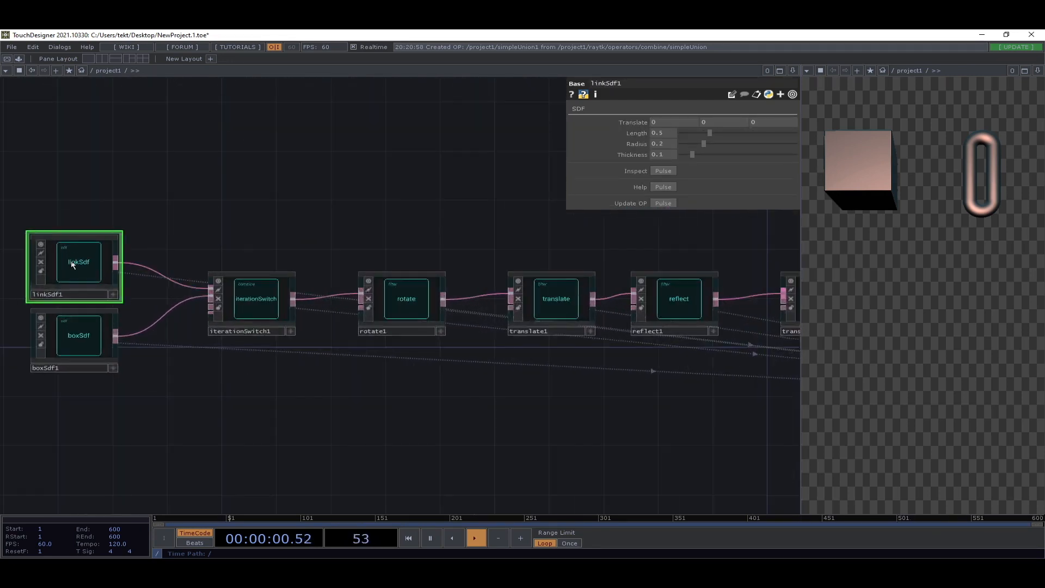
key(ctrl+c)
key(ctrl+v)
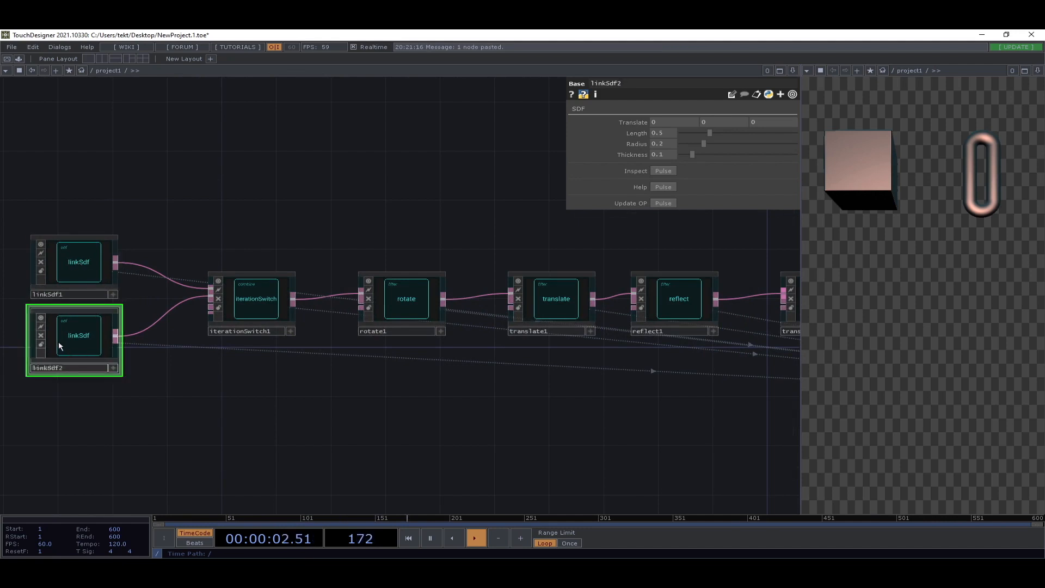
drag(58, 345, 168, 468)
drag(435, 479, 263, 374)
scroll(427, 431, down, 4)
drag(137, 360, 88, 384)
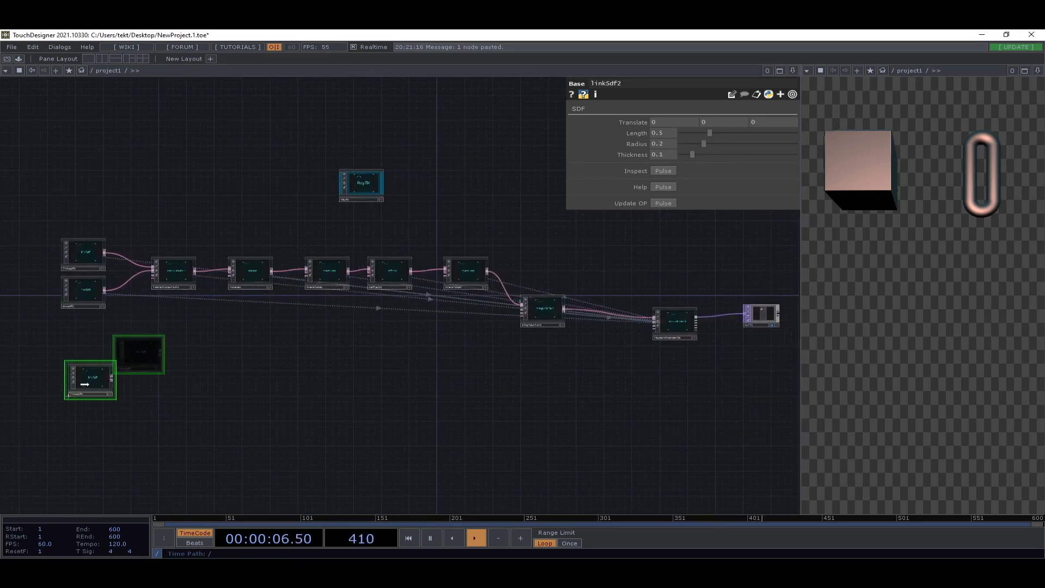
- Filter the RayTK palette by "tr", add a translate operator beneath translate2, and set its Y translate to -0.7
drag(257, 368, 169, 359)
drag(415, 364, 235, 329)
drag(480, 358, 746, 396)
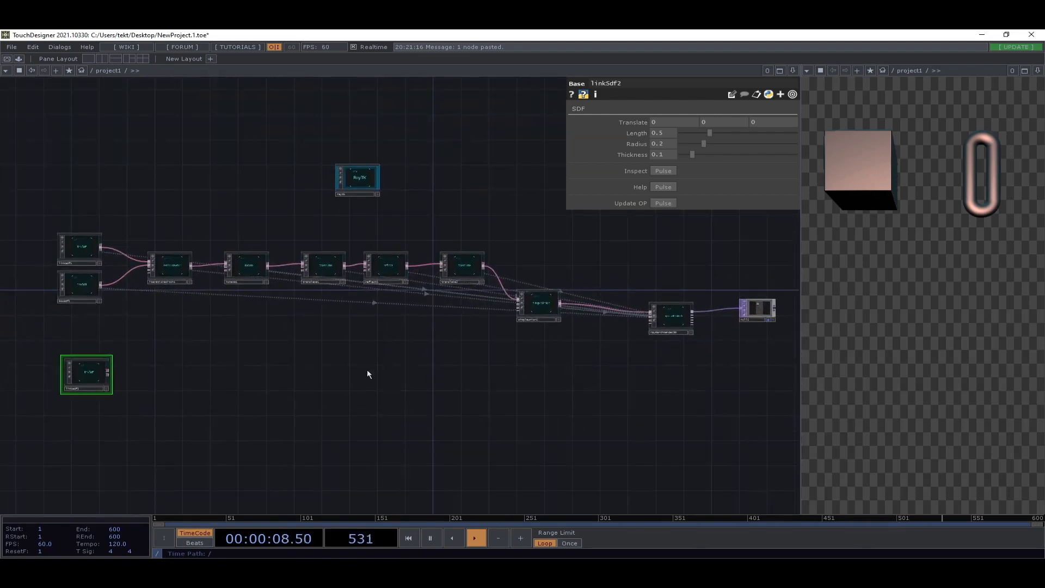
drag(328, 377, 376, 386)
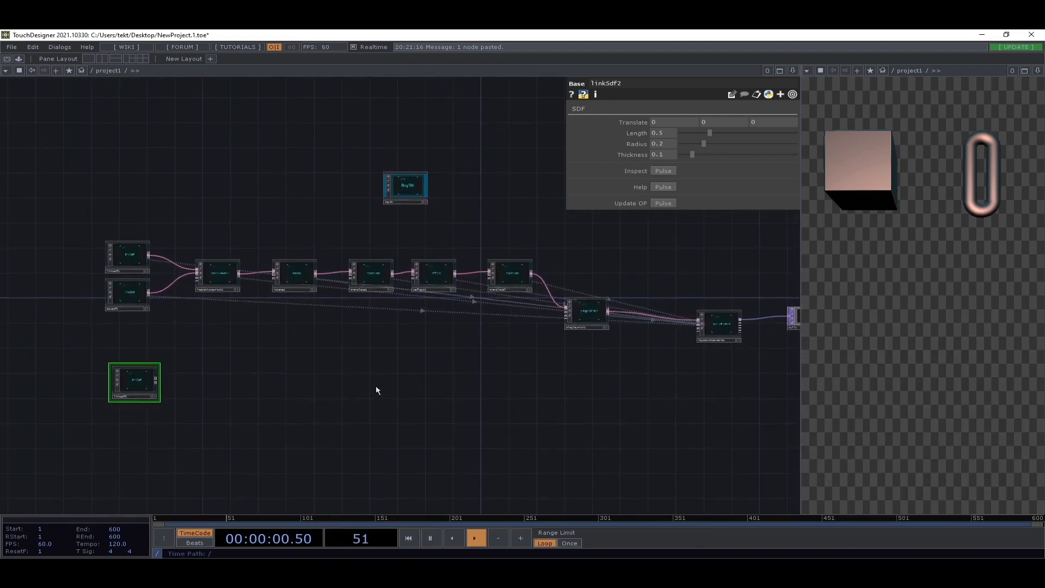
key(alt+r)
text(tr)
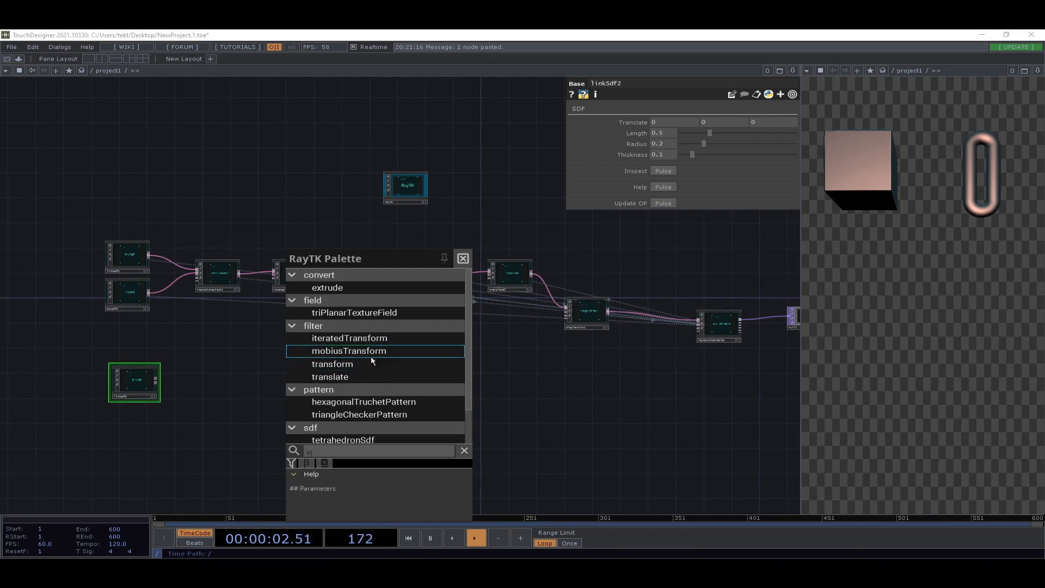
click(349, 377)
drag(401, 291, 514, 349)
middle_drag(728, 135, 717, 118)
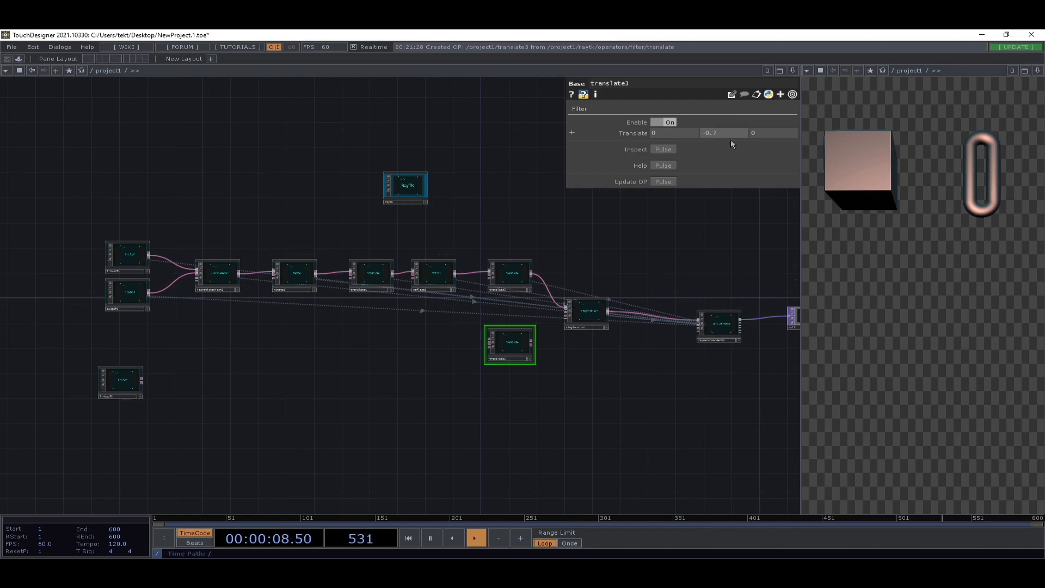
- Feed linkSdf2 through translate3 into simpleUnion1, reconnecting translate3 to the union's second input
drag(142, 381, 561, 315)
scroll(588, 322, up, 4)
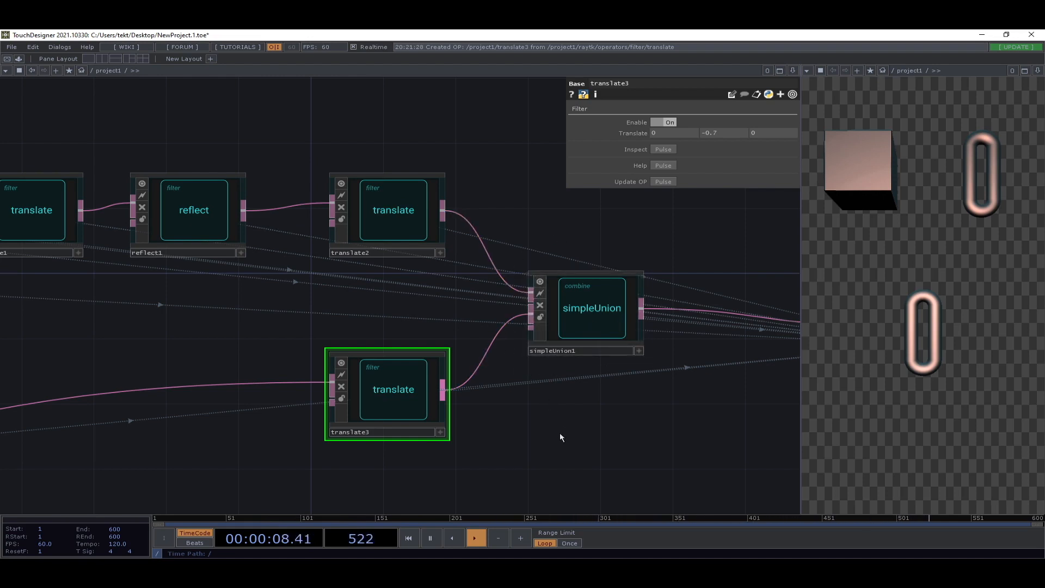
right_click(533, 315)
click(539, 344)
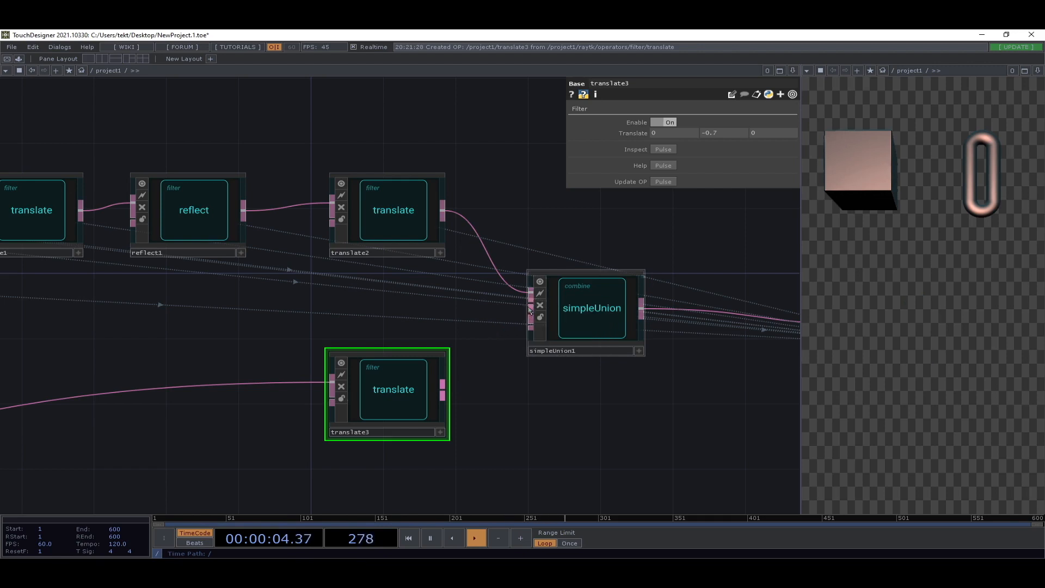
click(443, 390)
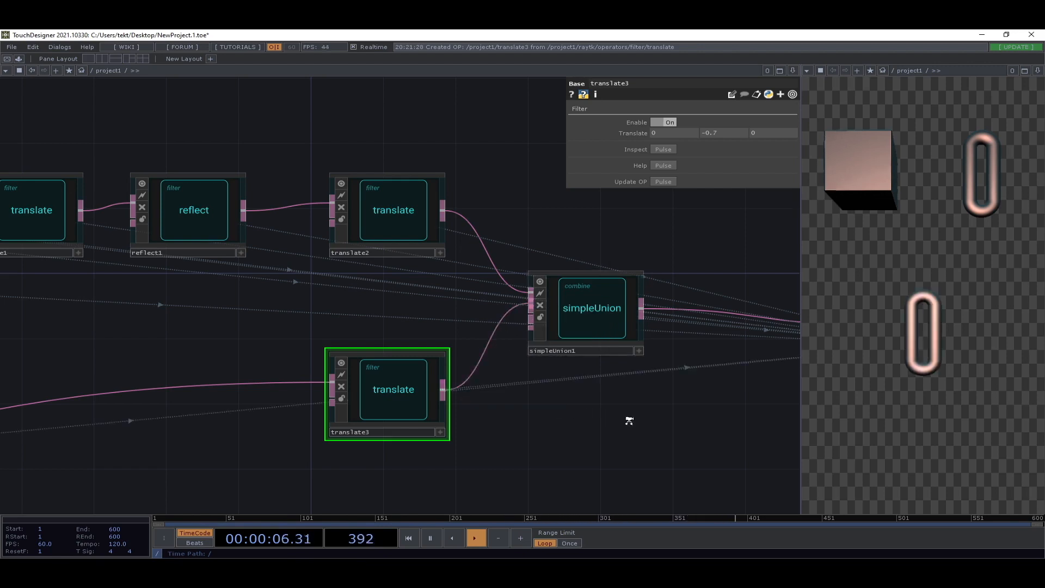
- Set the Y translate of translate3 to -2, and move linkSdf2 closer beneath boxSdf1
scroll(642, 362, down, 5)
scroll(570, 402, up, 3)
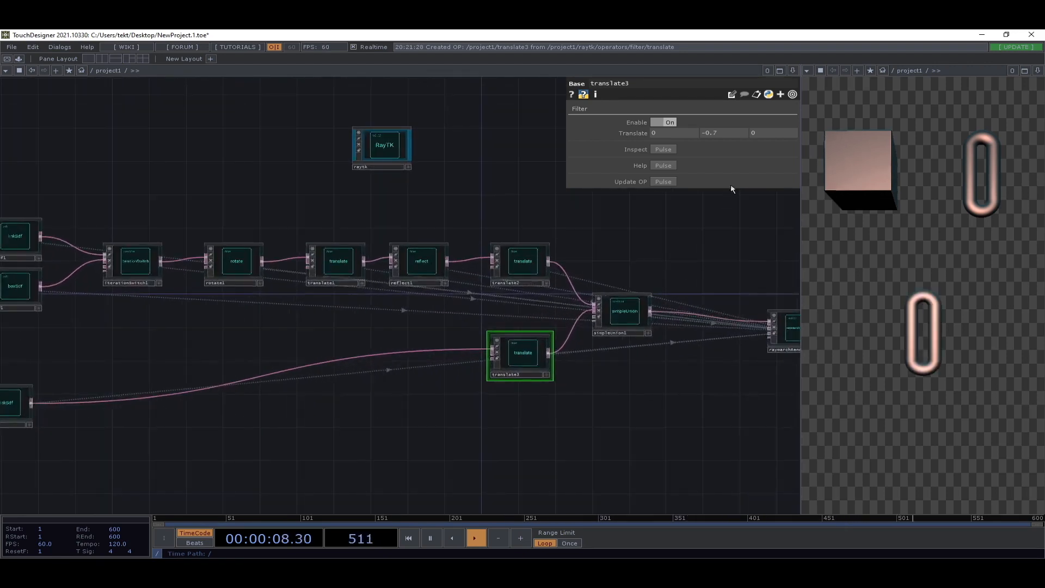
drag(725, 134, 720, 118)
drag(204, 448, 263, 435)
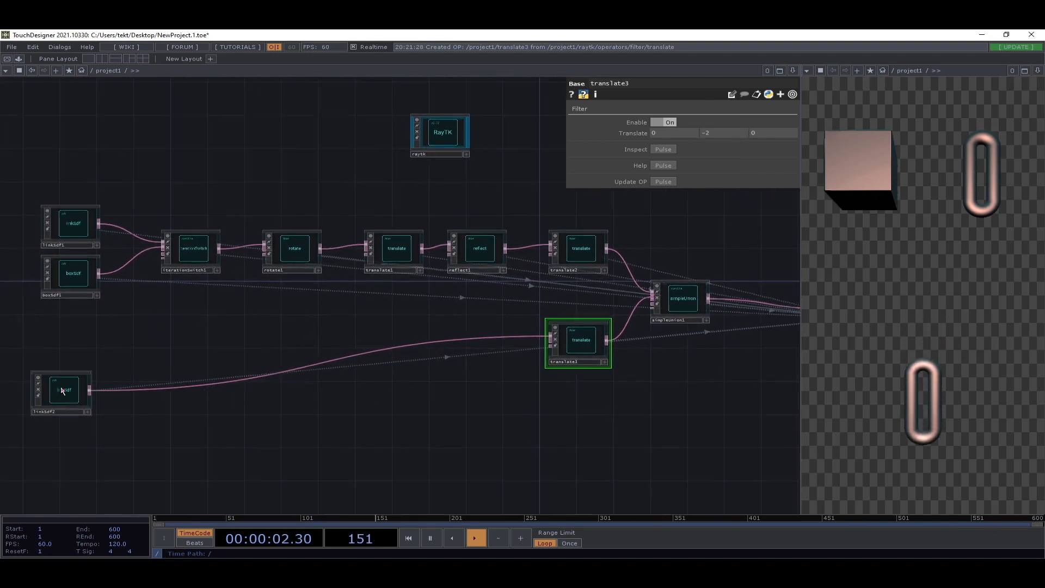
click(64, 391)
drag(67, 394, 96, 352)
drag(189, 350, 301, 305)
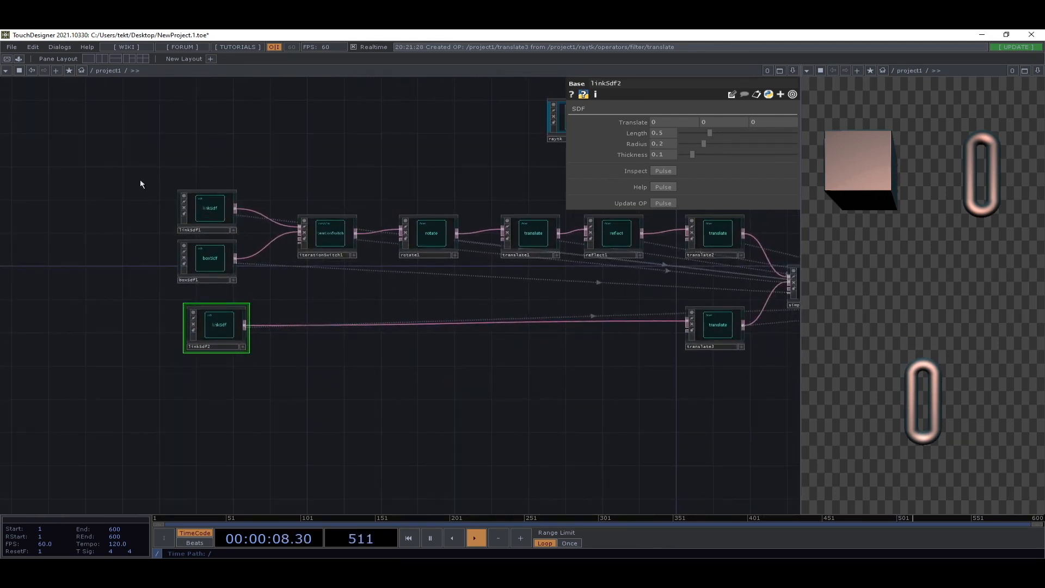
right_drag(140, 179, 341, 284)
right_click(343, 242)
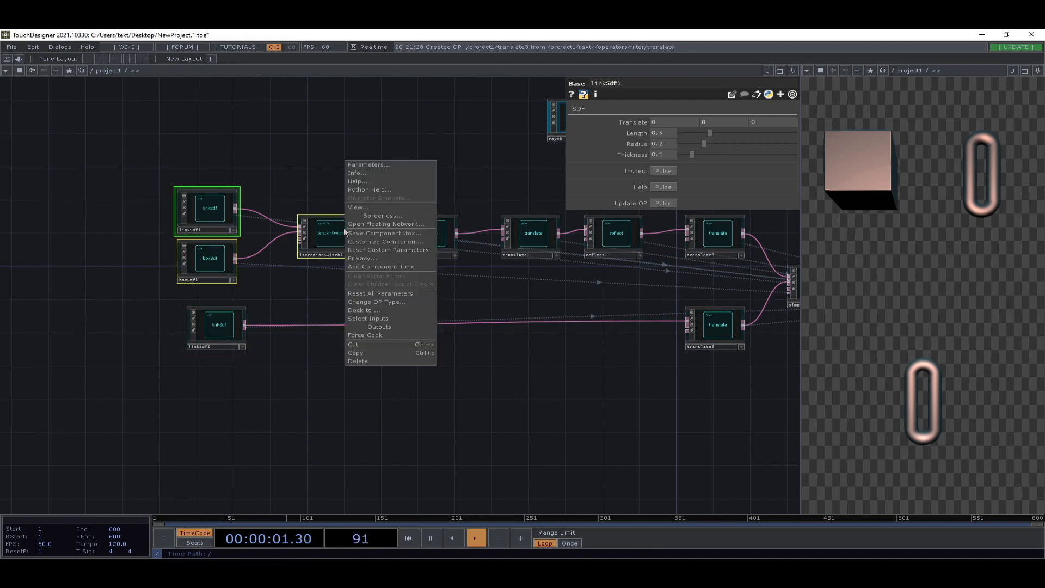
click(369, 353)
right_click(329, 394)
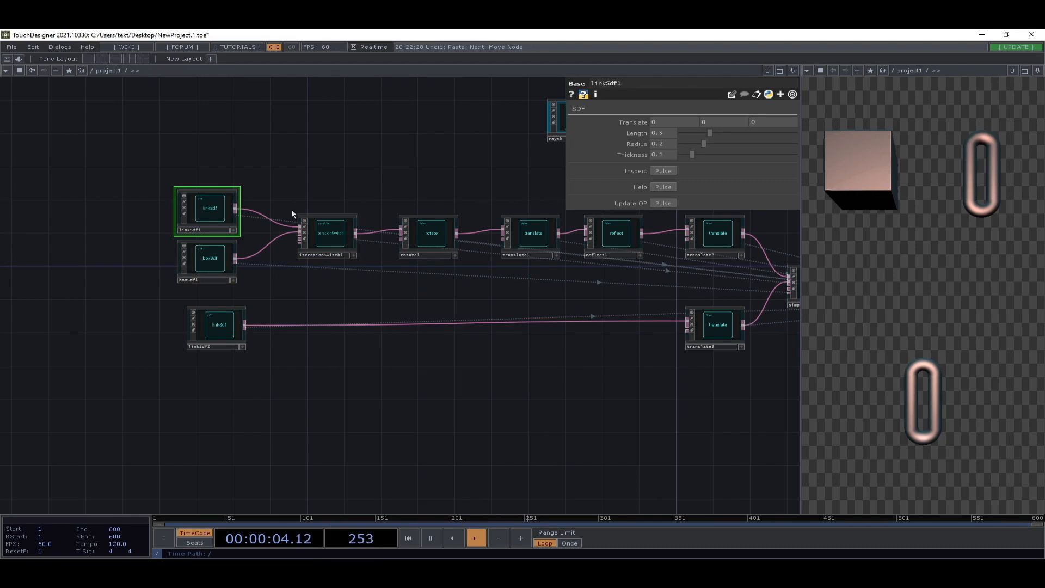
mouse_move(303, 171)
right_down()
mouse_move(231, 221)
mouse_move(284, 200)
right_up()
- Duplicate linkSdf1, boxSdf1 and iterationSwitch1 together and place the copies below linkSdf2
right_drag(352, 159, 134, 324)
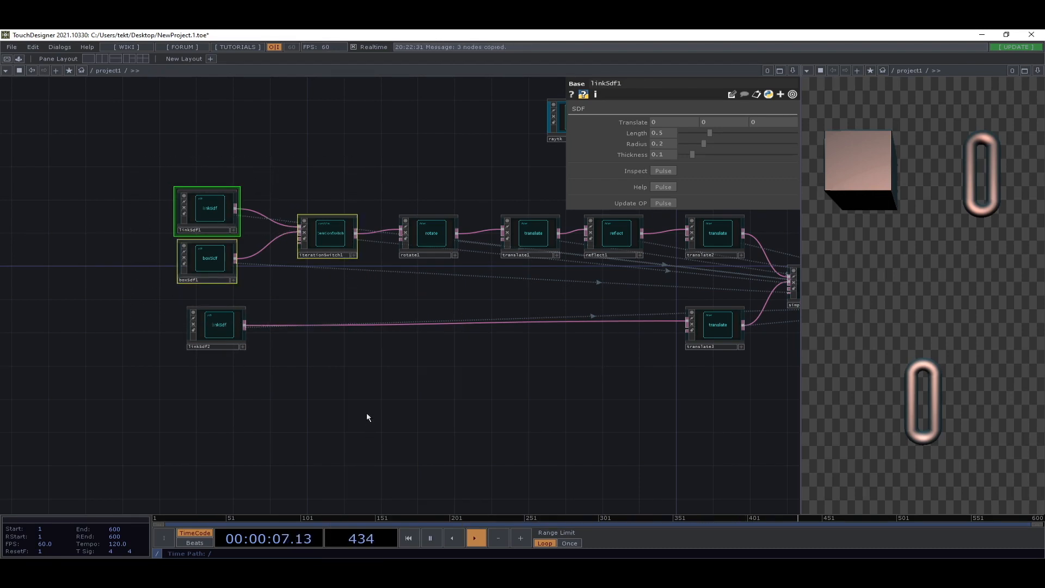
key(ctrl+v)
drag(338, 341, 338, 423)
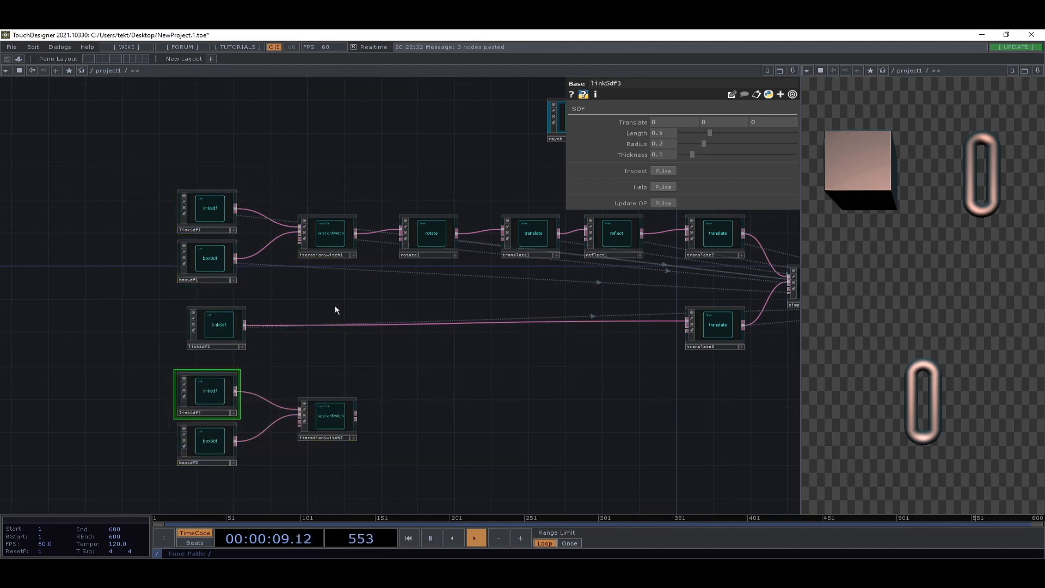
- Delete linkSdf2 and wire iterationSwitch2 into translate3 in its place
mouse_move(332, 298)
right_down()
mouse_move(125, 360)
mouse_move(136, 338)
right_up()
key(Delete)
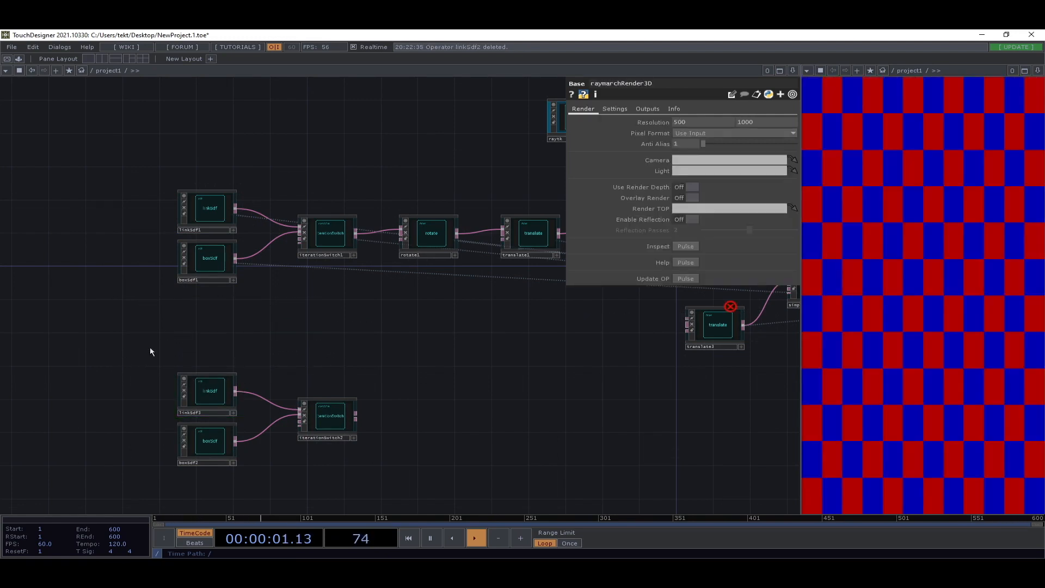
drag(596, 378, 445, 368)
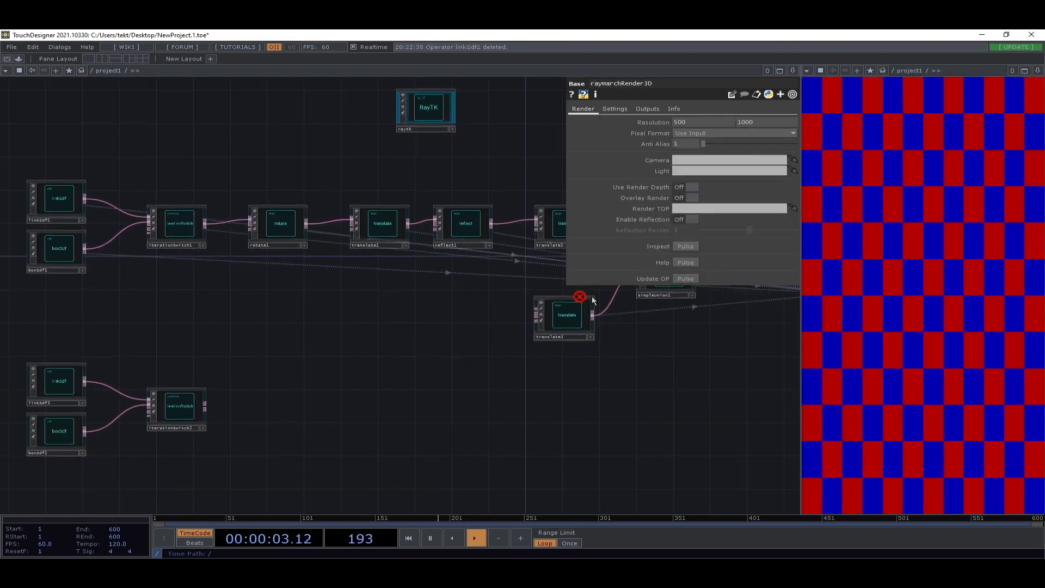
middle_drag(564, 316, 505, 388)
drag(536, 315, 208, 403)
- Move the copied SDFs and iterationSwitch2 up beneath boxSdf1, and align translate3 with iterationSwitch2
right_drag(201, 333, 42, 466)
click(181, 409)
drag(181, 408, 182, 334)
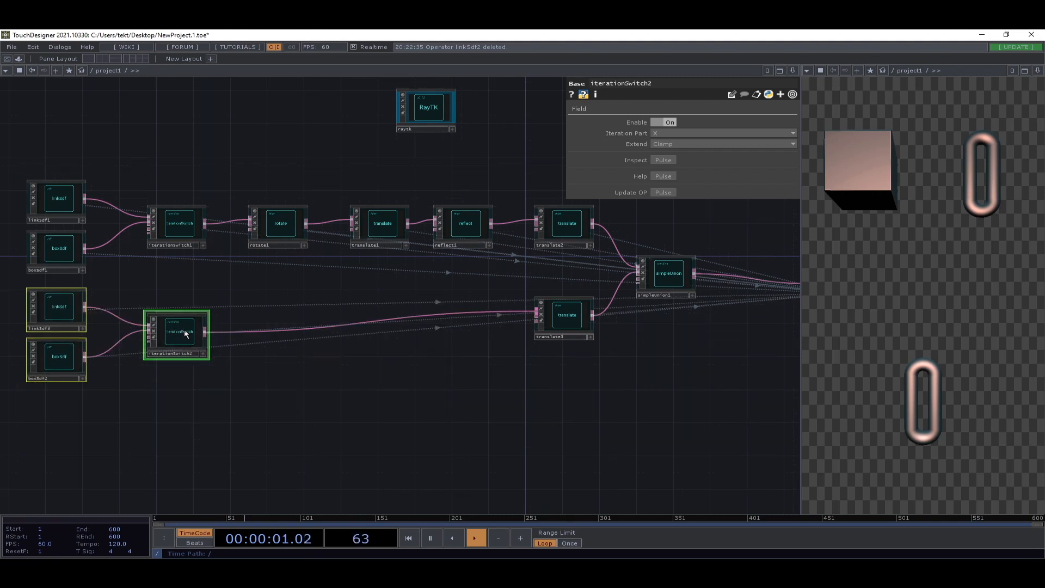
mouse_move(568, 322)
mouse_down()
mouse_move(572, 347)
mouse_move(570, 336)
mouse_up()
- Examine iterationSwitch2 up close and its connection onward to translate3
drag(469, 427, 690, 389)
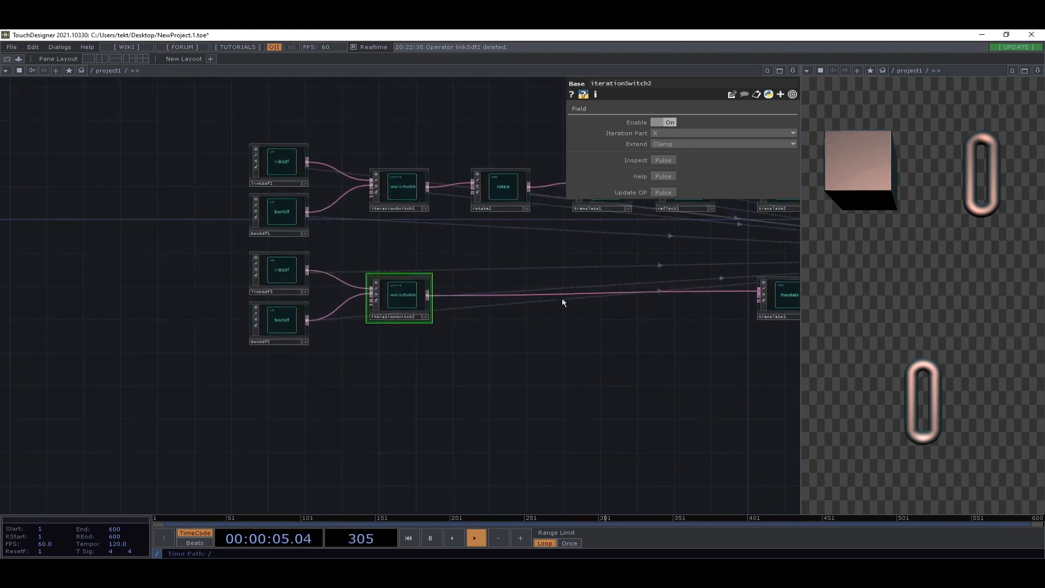
scroll(561, 297, up, 5)
drag(360, 334, 479, 361)
scroll(477, 362, up, 5)
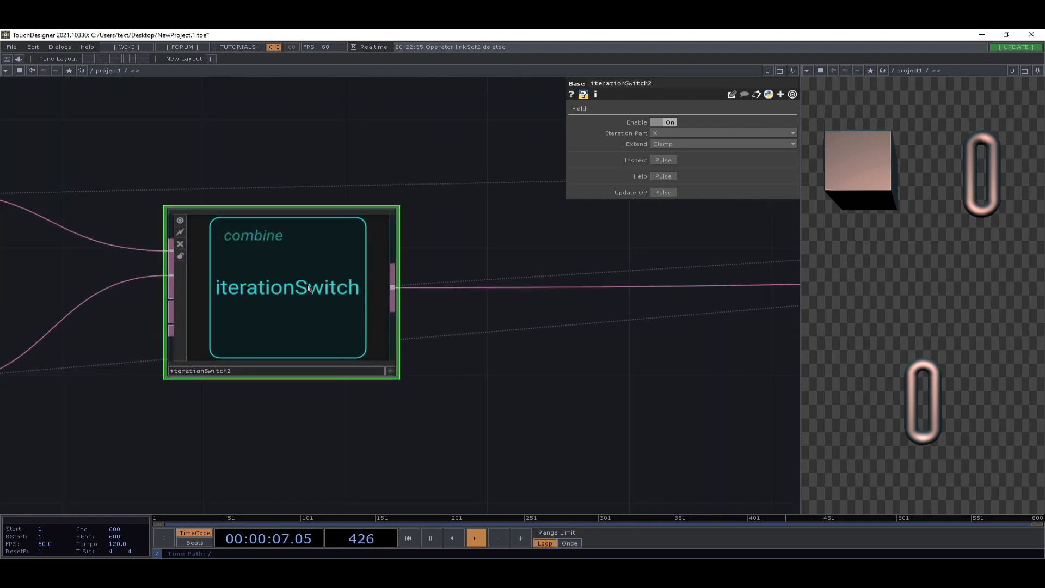
scroll(330, 294, down, 3)
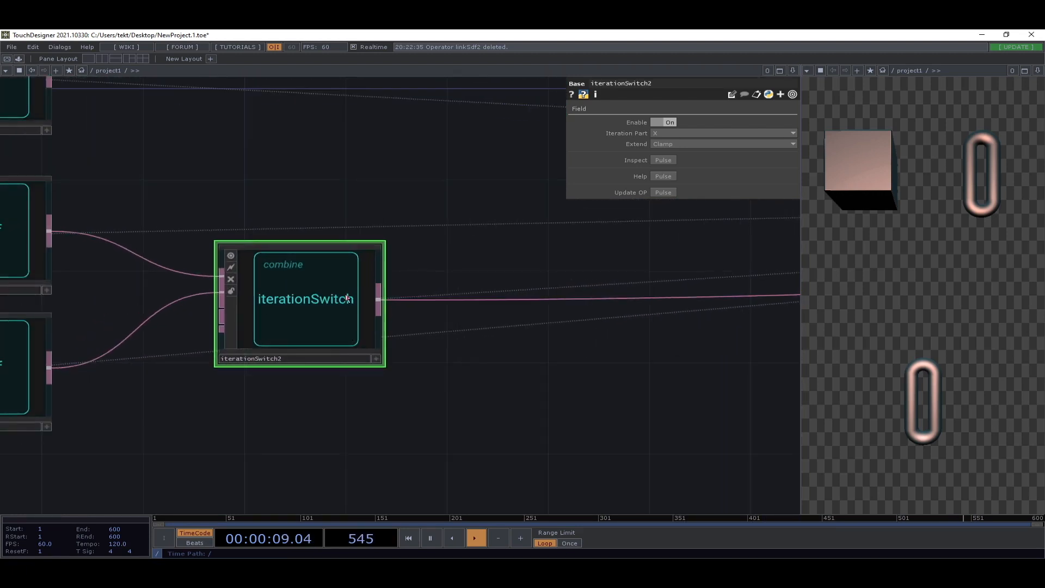
drag(490, 399, 183, 382)
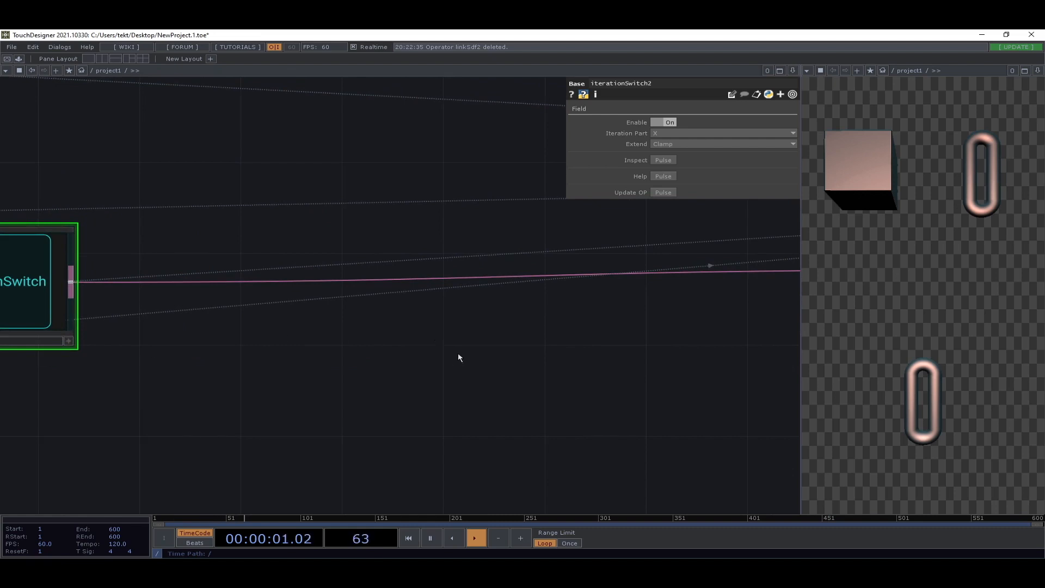
scroll(458, 354, down, 3)
drag(548, 394, 469, 415)
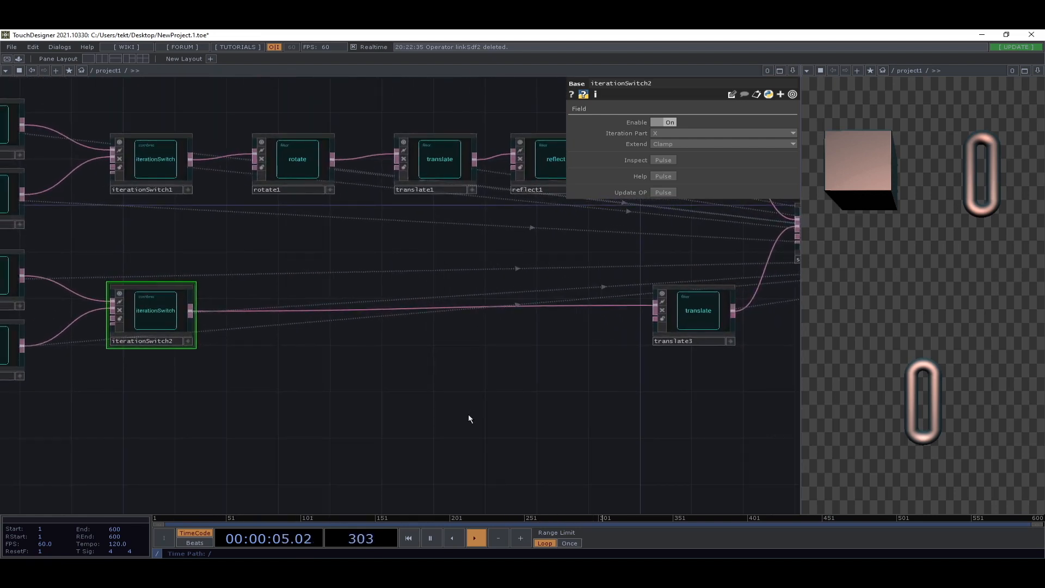
- Find and add a modulo1D operator from the RayTK palette, place it beside iterationSwitch2, and feed it from that operator
drag(416, 393, 382, 402)
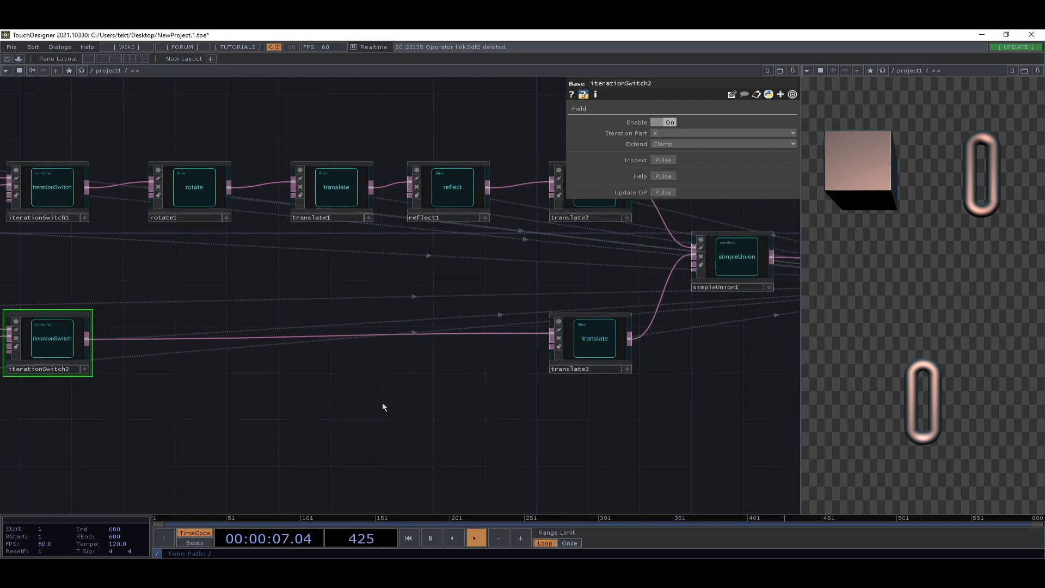
key(alt+r)
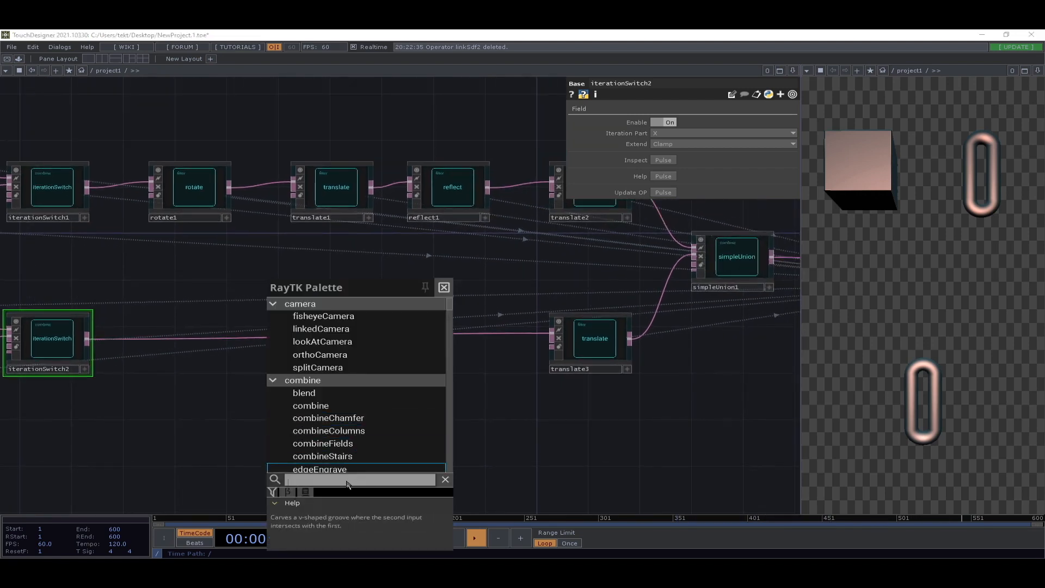
text(mo)
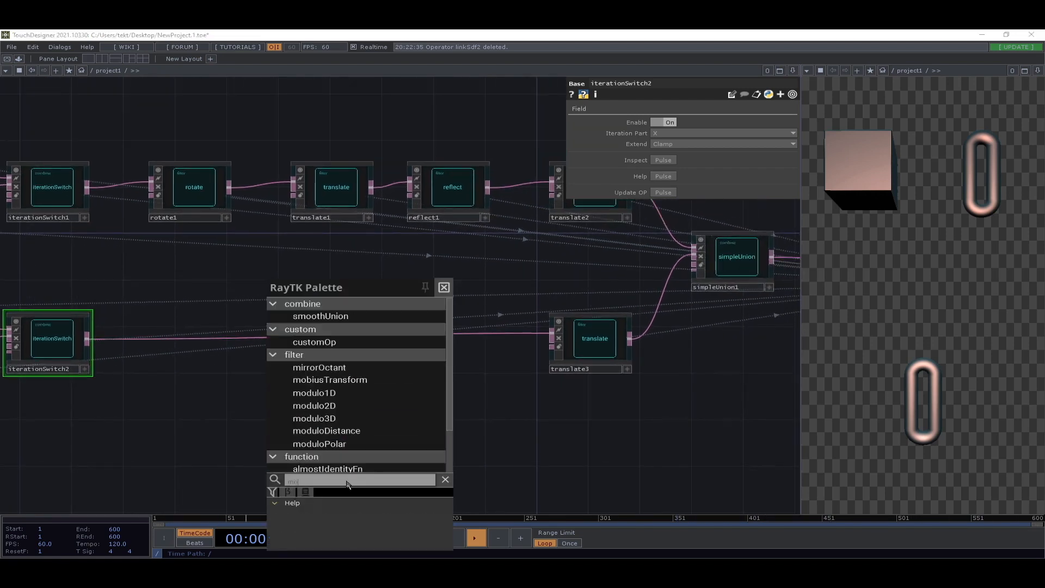
text(d)
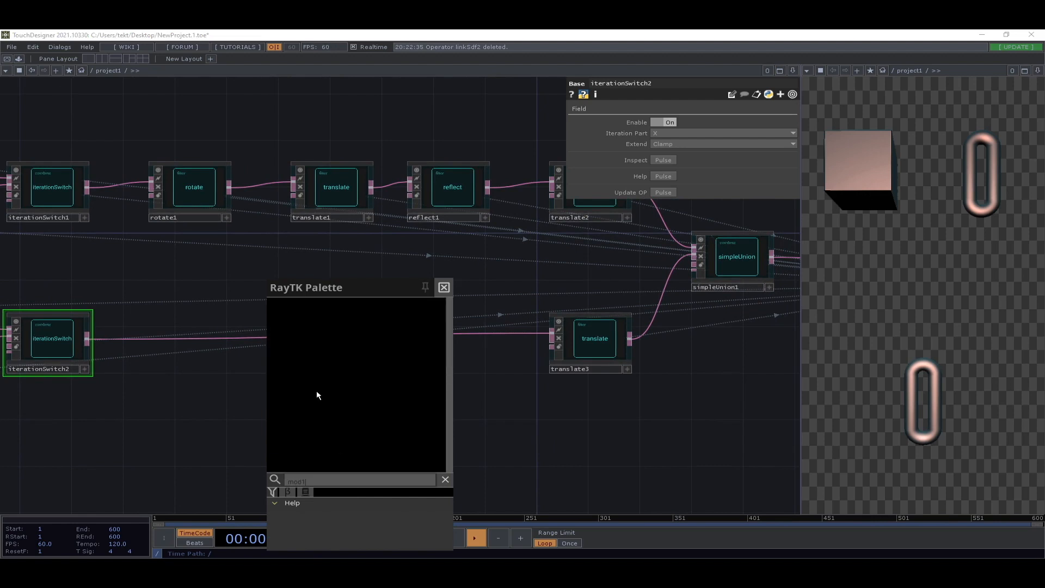
click(314, 316)
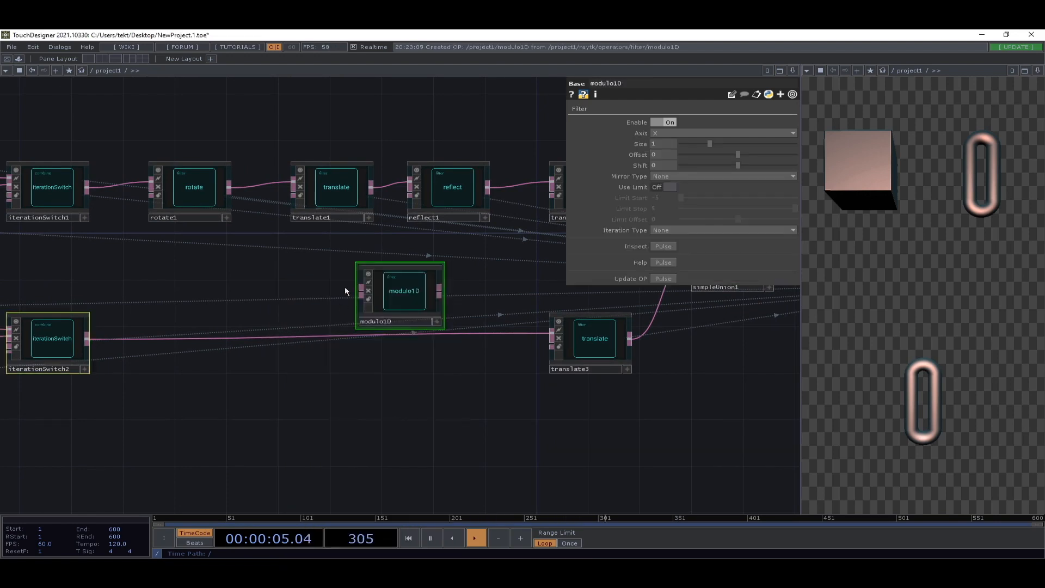
click(265, 411)
click(288, 391)
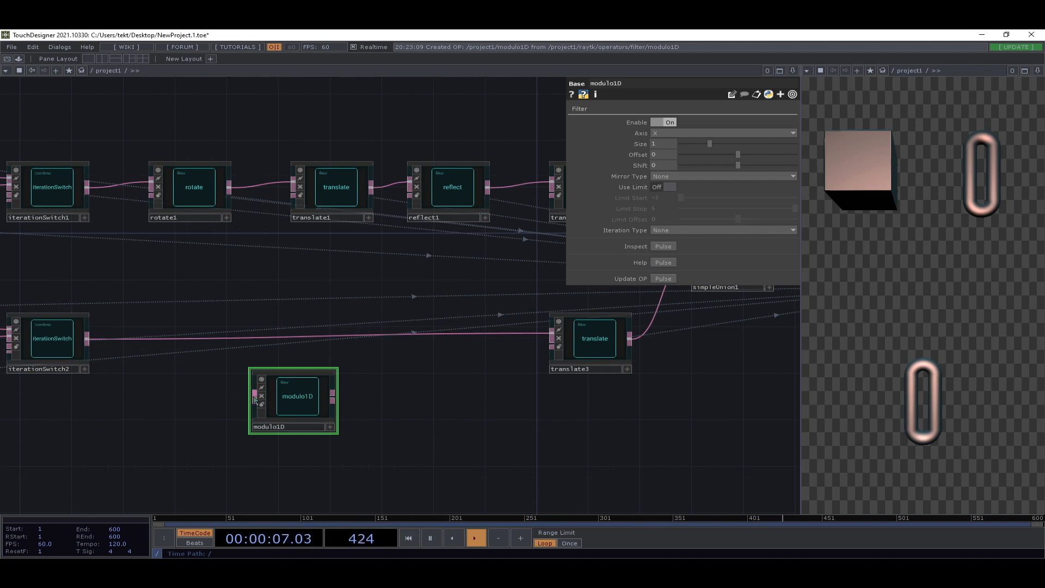
drag(254, 397, 101, 354)
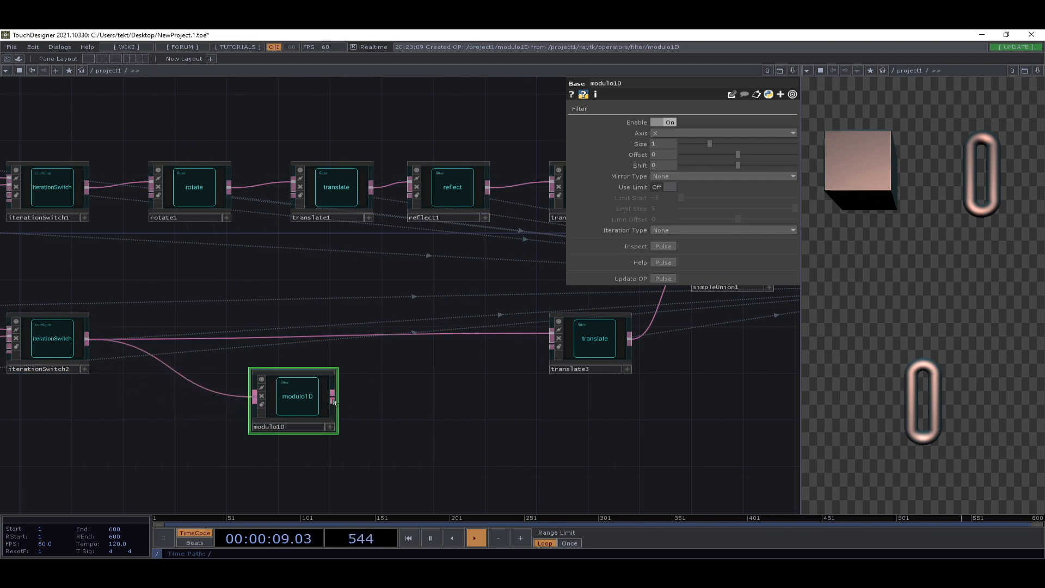
- Wire modulo1D's output into translate3 and align modulo1D in the row between iterationSwitch2 and translate3
drag(333, 397, 556, 326)
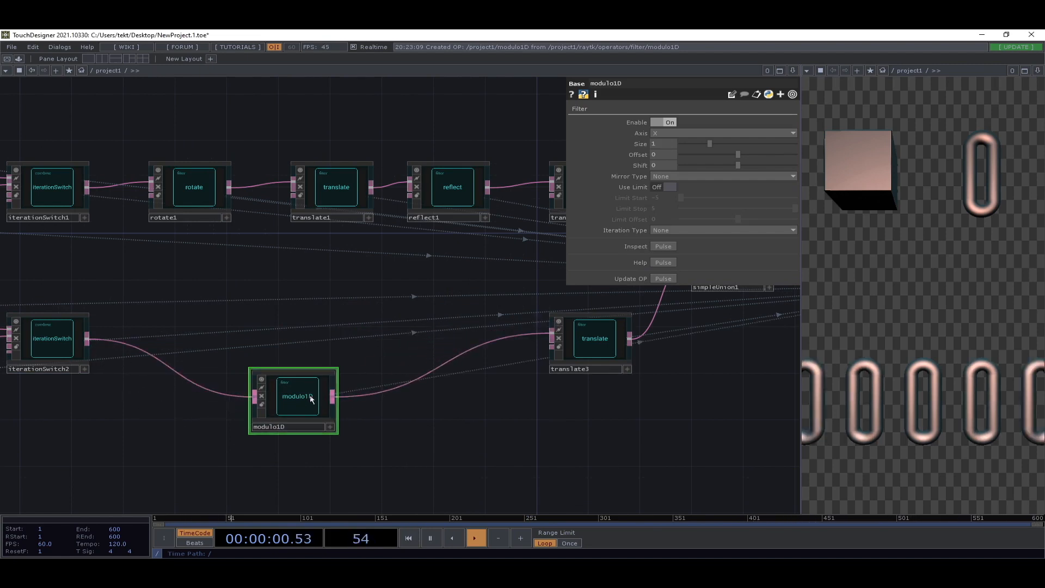
drag(300, 408, 300, 355)
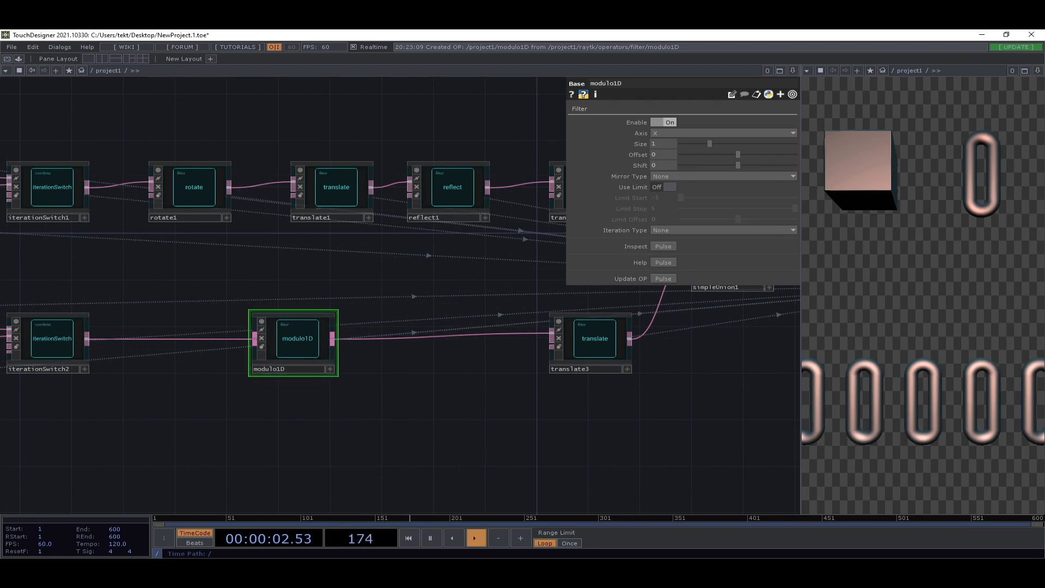
- Add a lookAtCamera operator from the RayTK palette, place it above simpleUnion1, and wire it into raymarchRender3D's camera input
drag(717, 342, 341, 385)
scroll(450, 384, down, 3)
scroll(425, 254, up, 3)
key(ctrl+b)
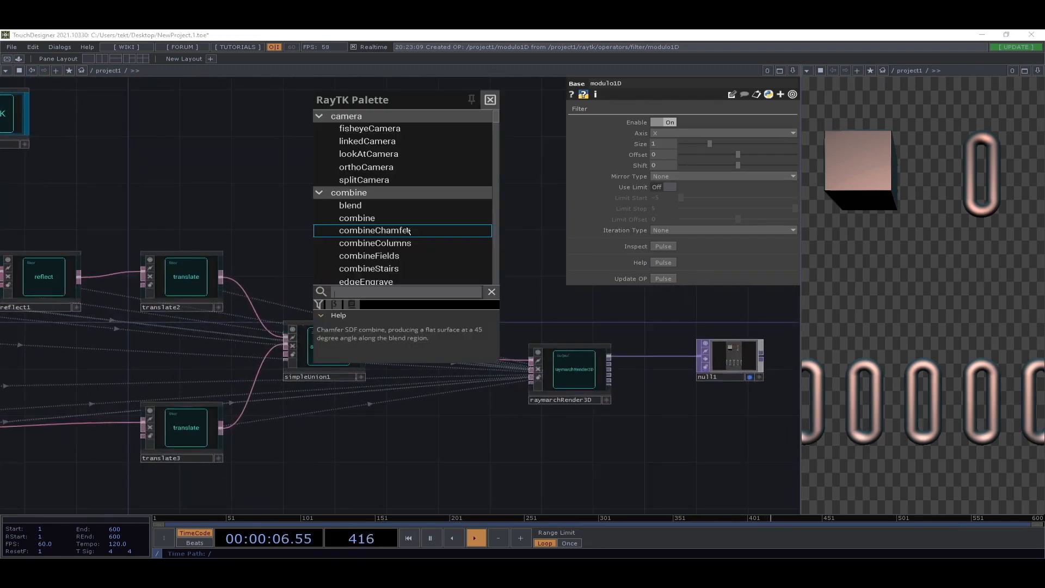
click(369, 154)
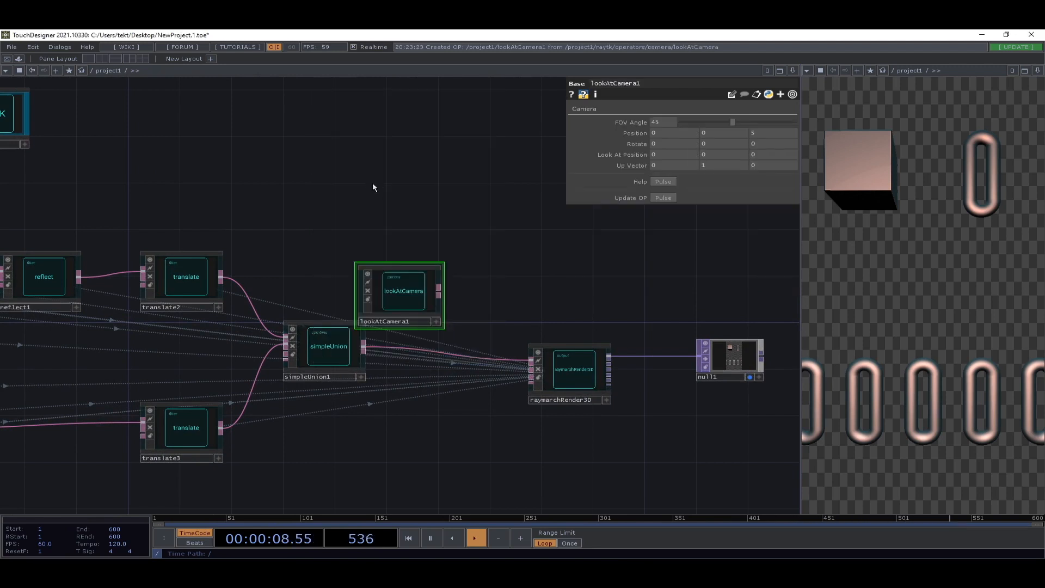
drag(397, 289, 514, 370)
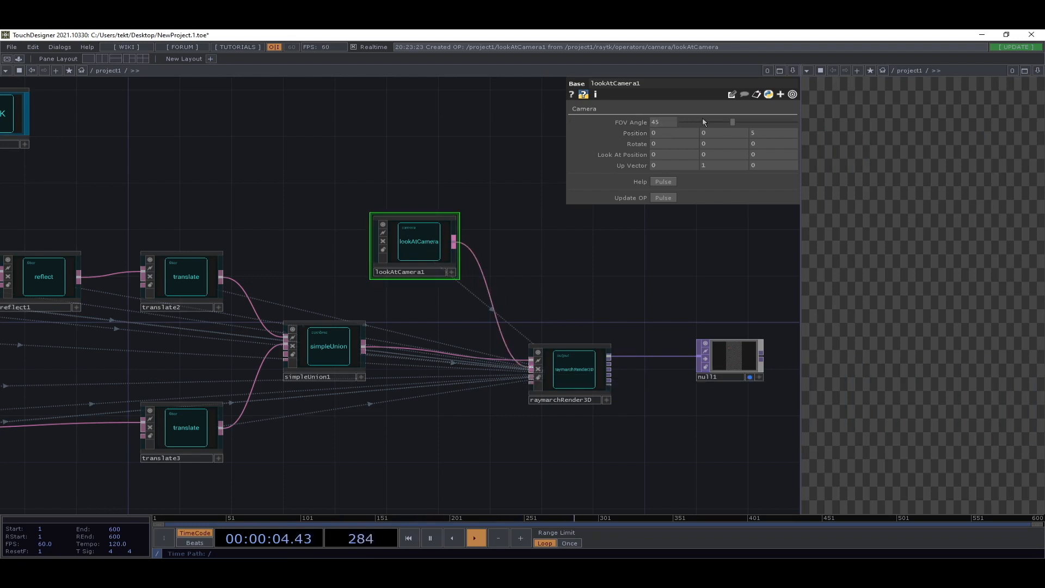
- Set lookAtCamera1's position to 2.8, 3.1, 12.88 and its FOV angle to 69
middle_drag(724, 137, 725, 115)
drag(716, 122, 786, 117)
middle_drag(761, 138, 761, 120)
middle_drag(675, 133, 758, 118)
drag(786, 122, 761, 135)
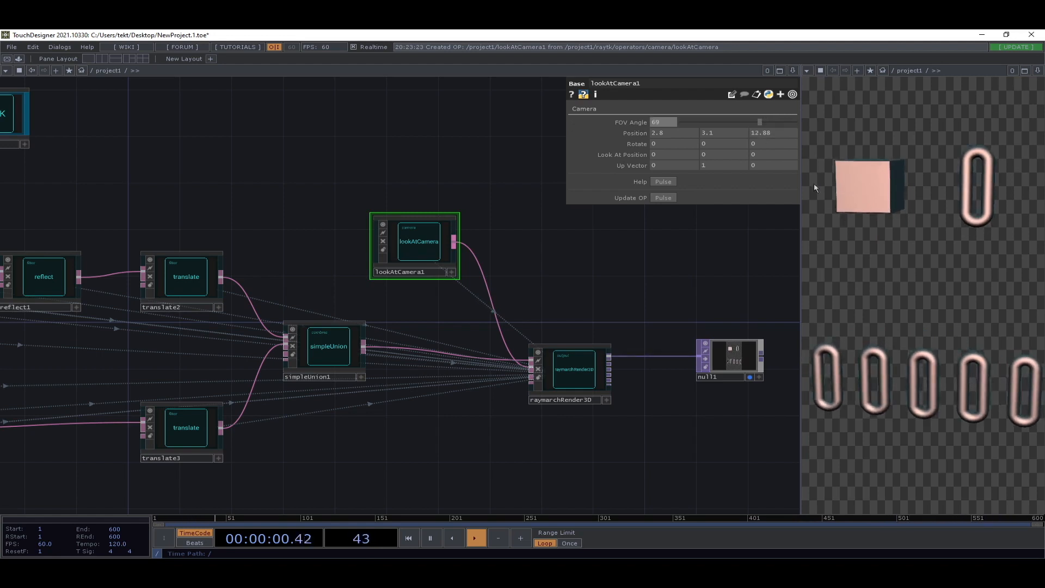
- Select modulo1D and examine its parameters and its place between iterationSwitch2 and translate3
scroll(649, 273, down, 2)
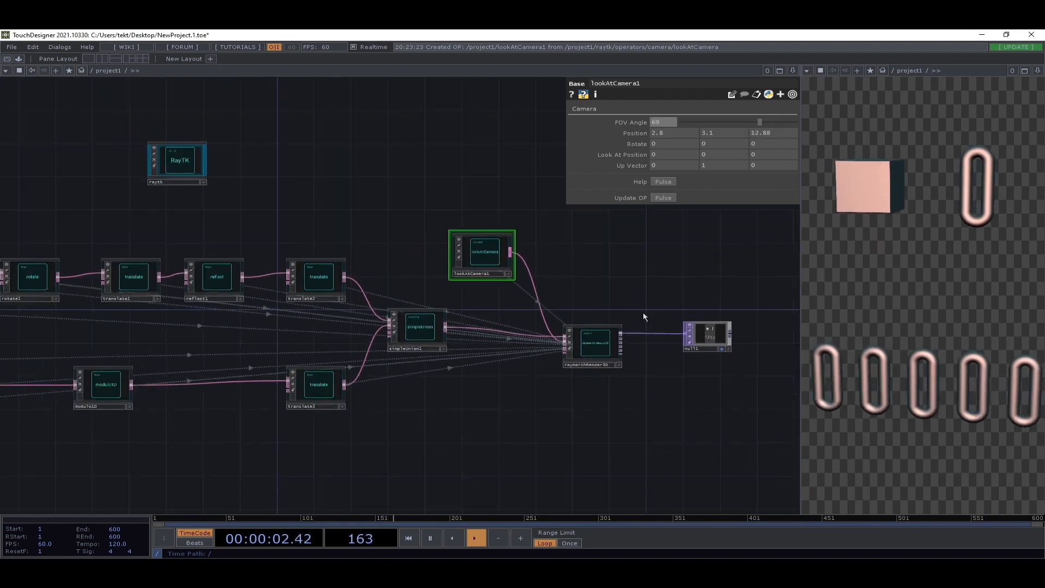
drag(414, 471, 560, 455)
drag(231, 419, 465, 417)
scroll(464, 417, up, 2)
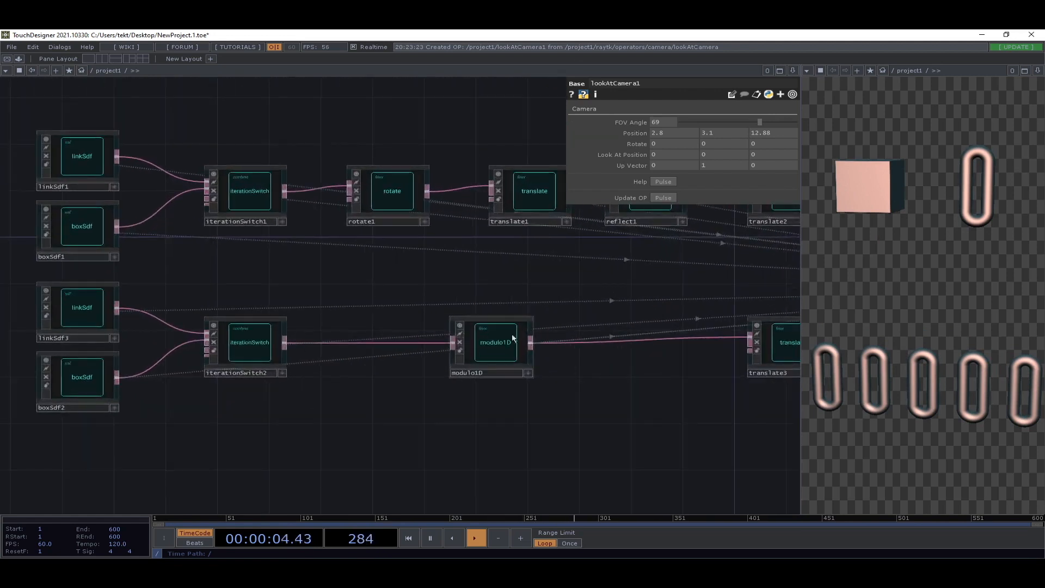
click(502, 345)
drag(406, 395, 259, 394)
scroll(774, 403, down, 1)
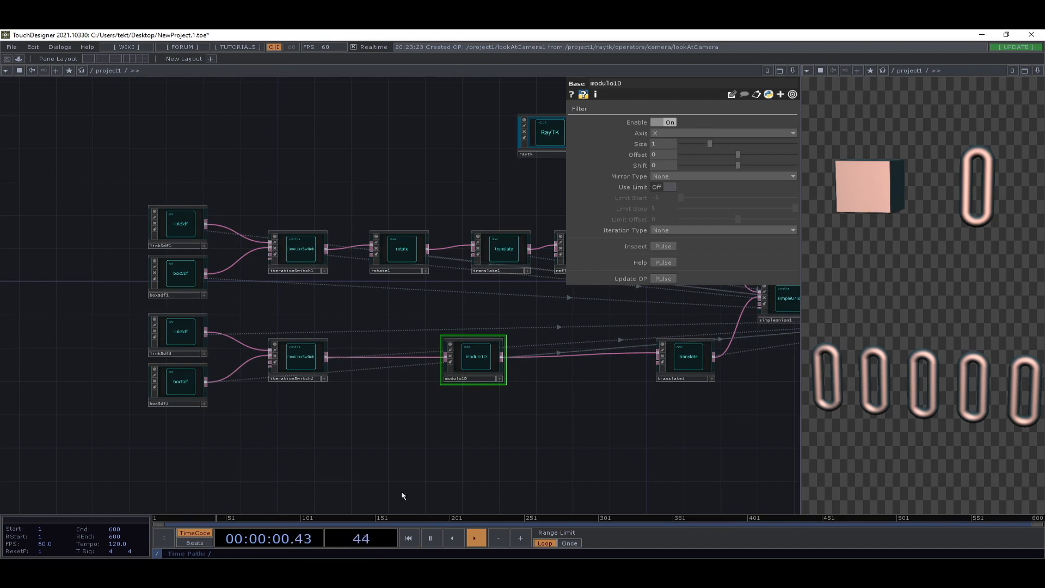
mouse_move(555, 397)
mouse_down()
mouse_move(540, 390)
mouse_move(568, 402)
mouse_up()
scroll(494, 368, up, 2)
scroll(494, 368, up, 3)
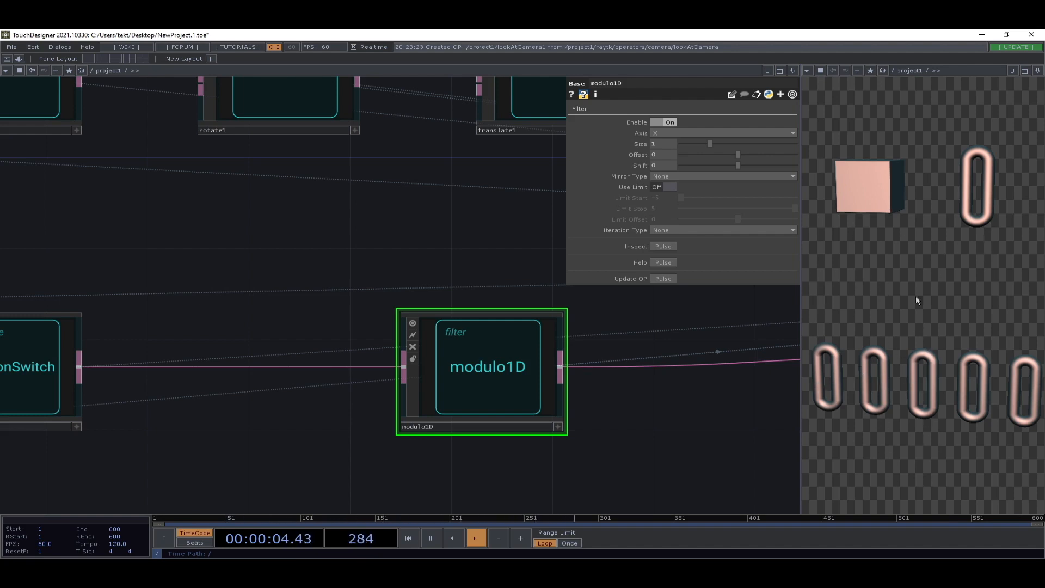
scroll(327, 355, down, 5)
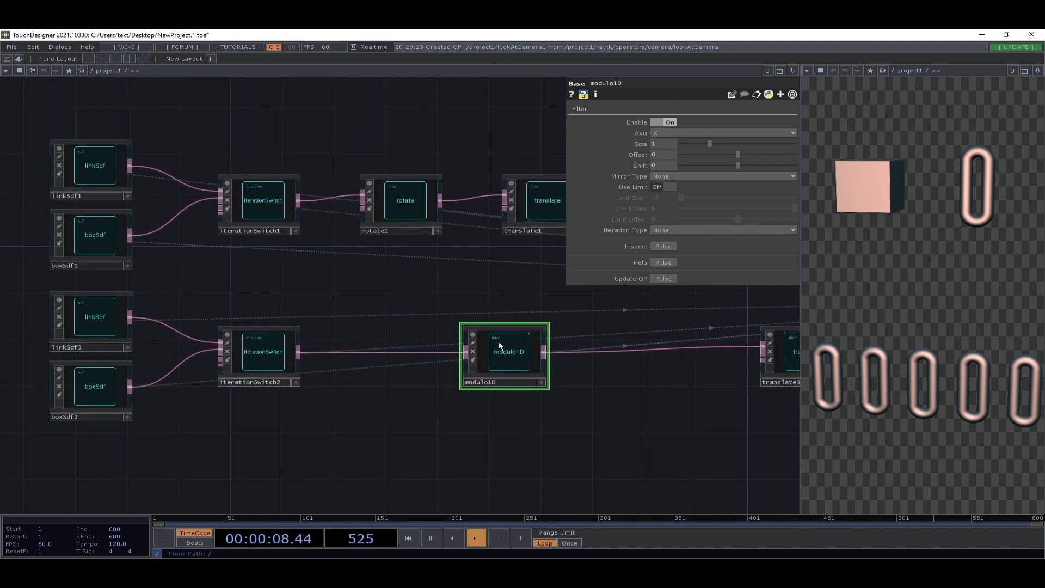
- Set modulo1D's Iteration Type to Alternating Cell Coordinate (0,1,0,1)
drag(502, 357, 553, 369)
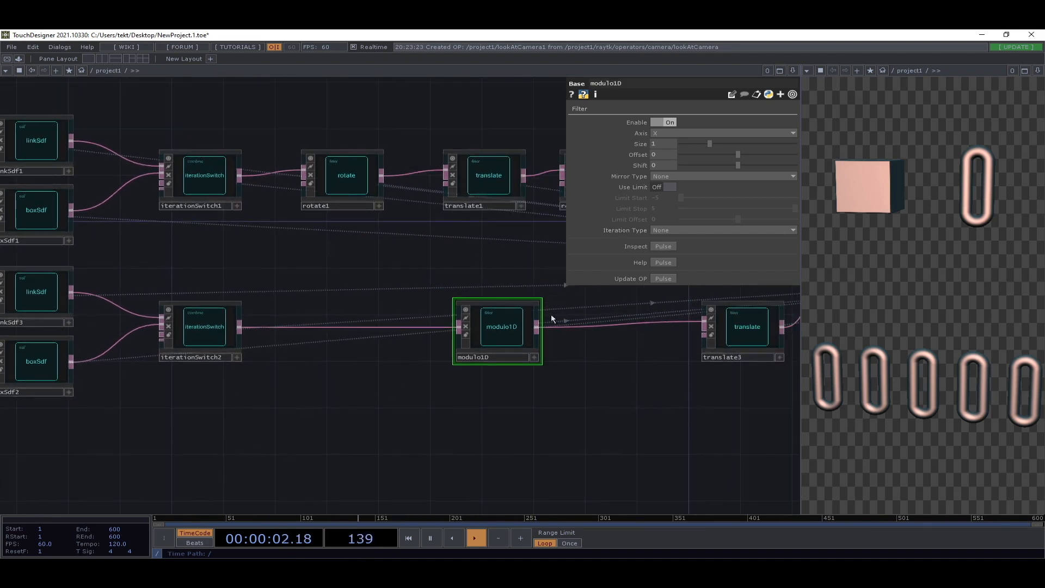
drag(520, 332, 395, 414)
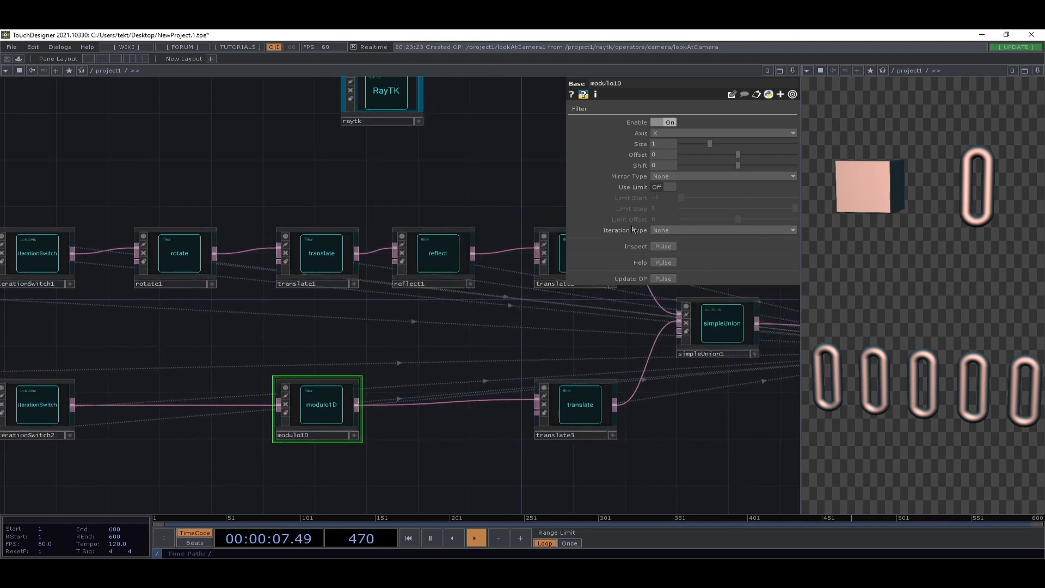
click(668, 234)
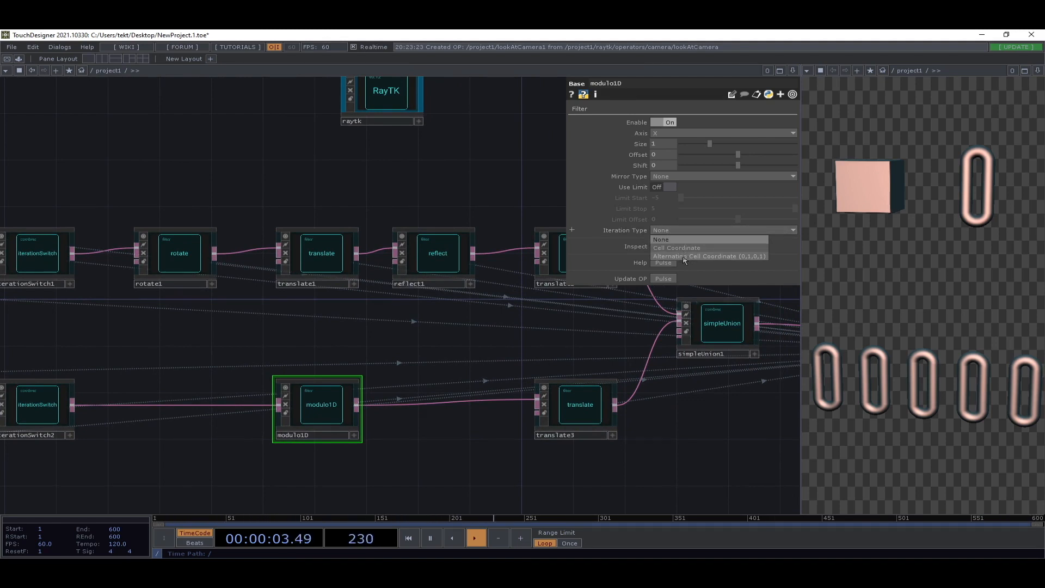
click(711, 257)
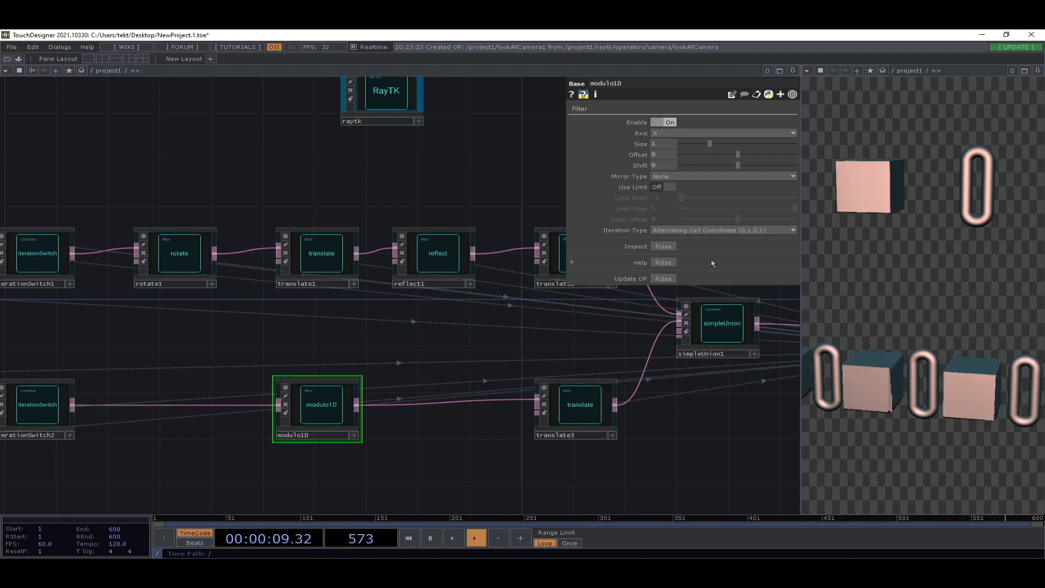
- Reduce boxSdf2's scale to 0.4 on all three axes
drag(483, 448, 676, 402)
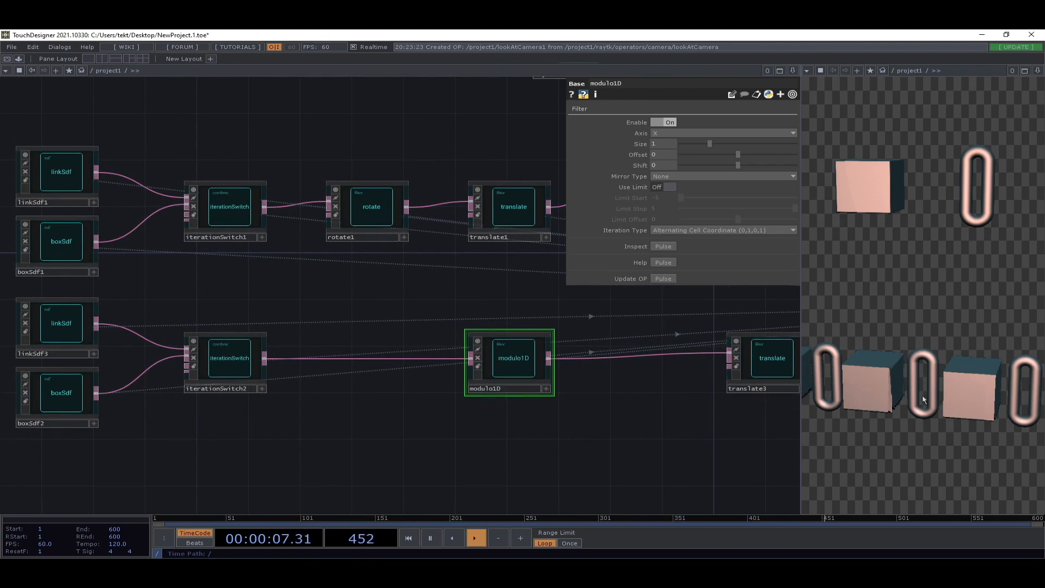
click(234, 374)
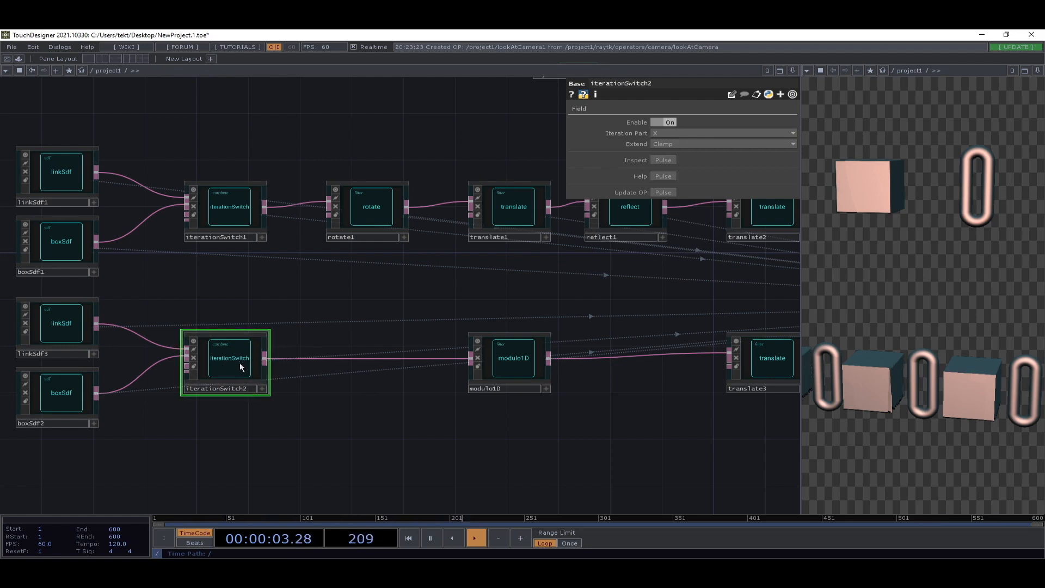
click(76, 404)
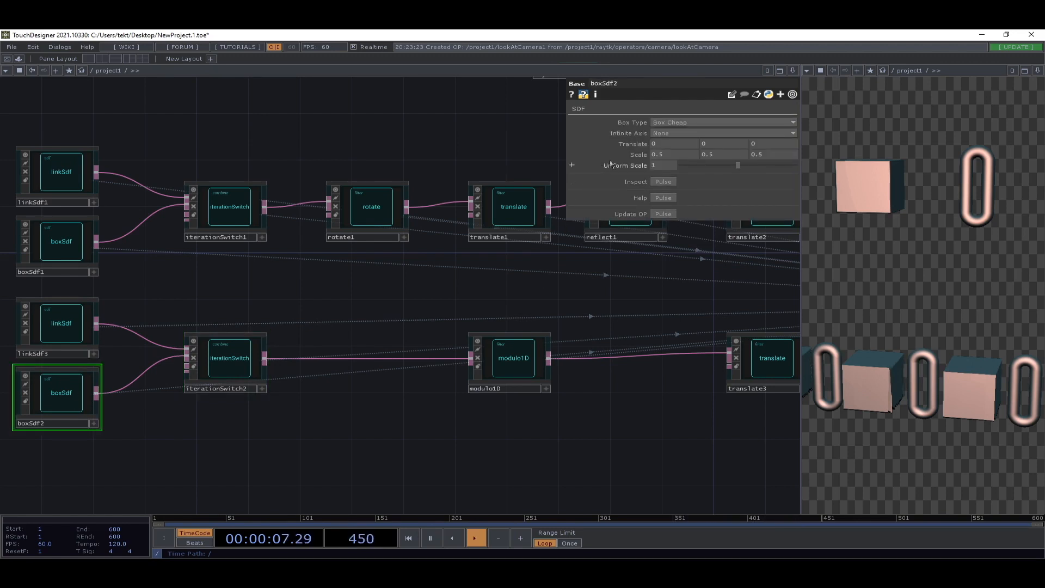
drag(637, 157, 634, 146)
key(h)
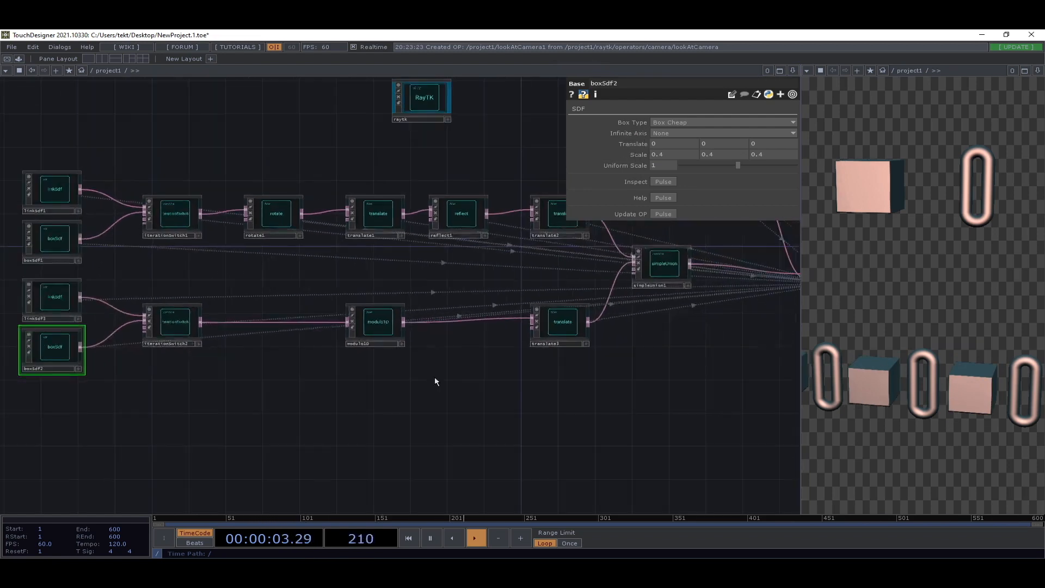
- Add a coneSdf operator from the RayTK palette beneath boxSdf2 and wire it into iterationSwitch2 as its third input
drag(433, 385, 459, 410)
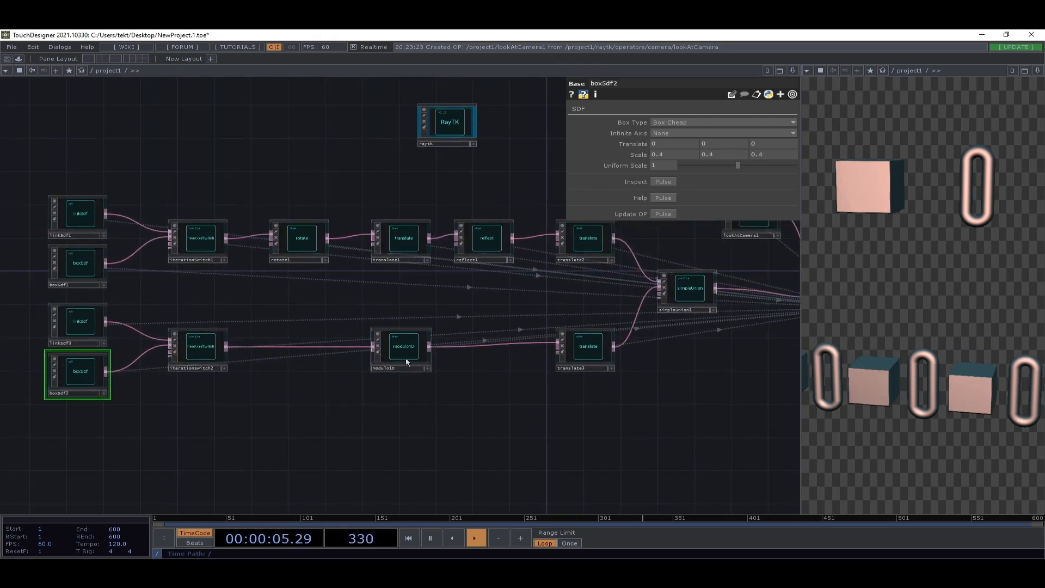
scroll(407, 351, up, 3)
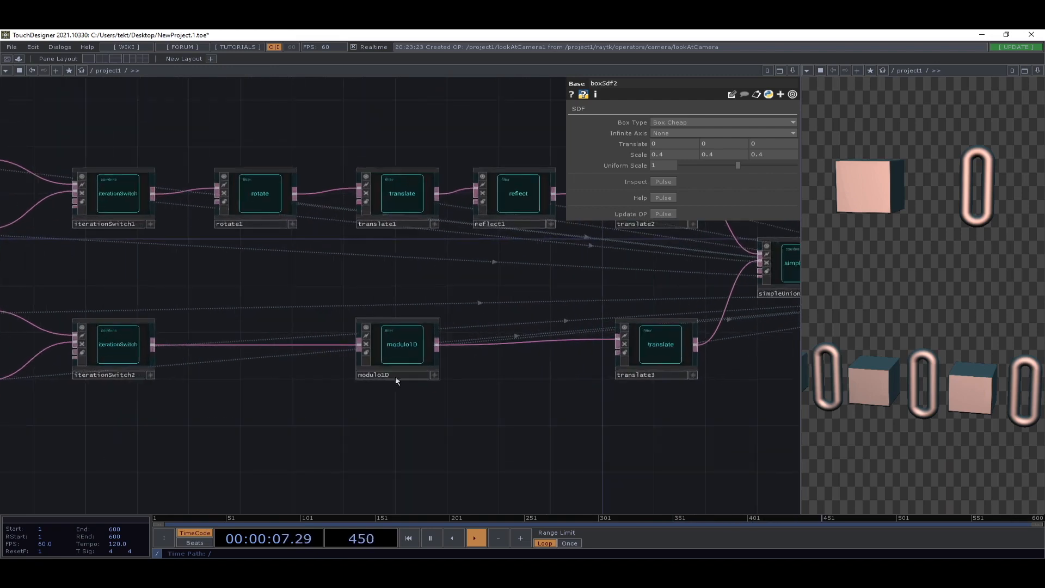
drag(396, 413, 621, 350)
key(h)
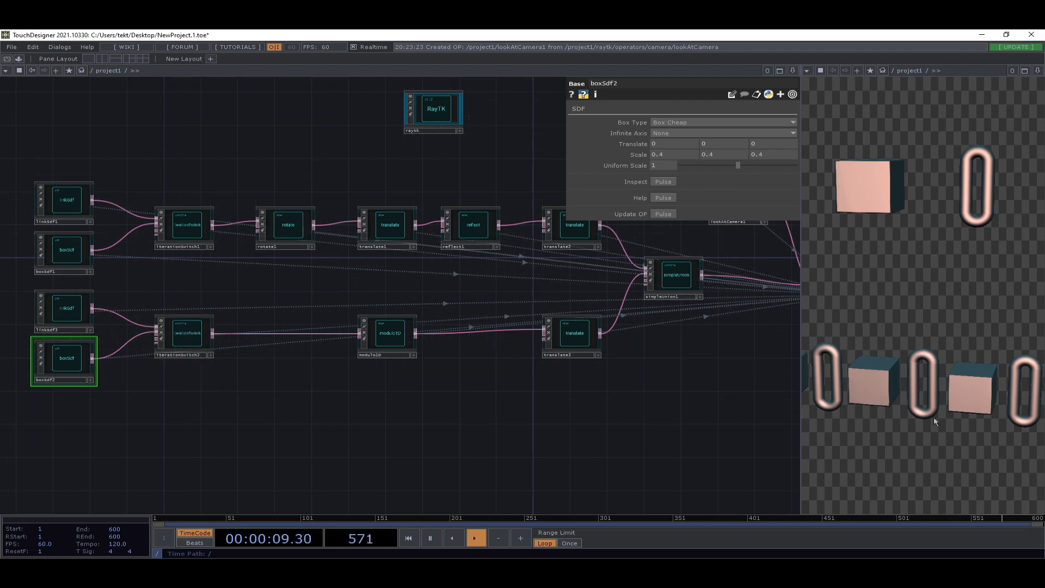
drag(220, 429, 322, 417)
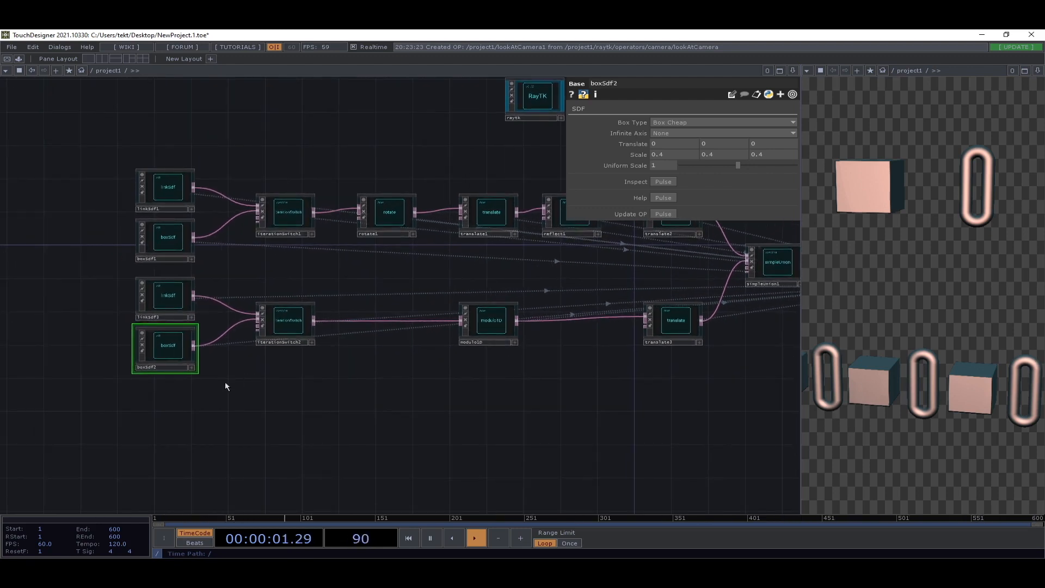
key(alt+r)
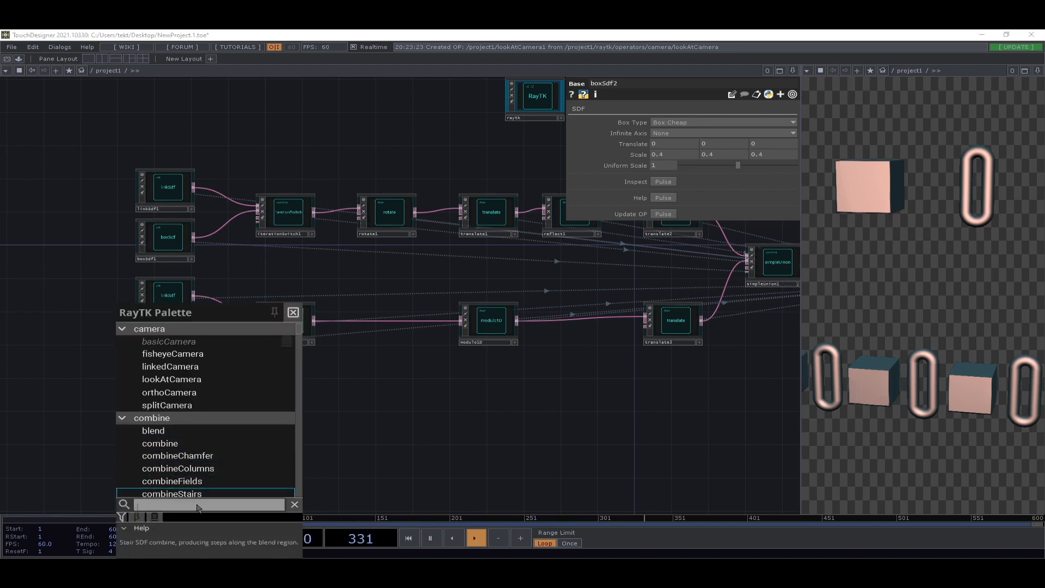
text(con)
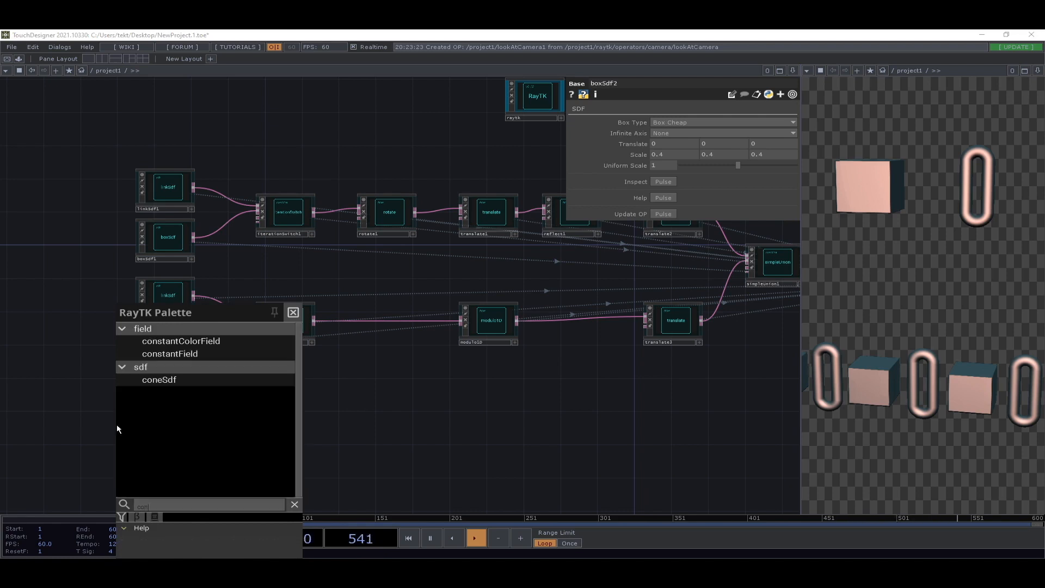
click(158, 379)
click(403, 294)
drag(426, 285, 191, 396)
click(193, 404)
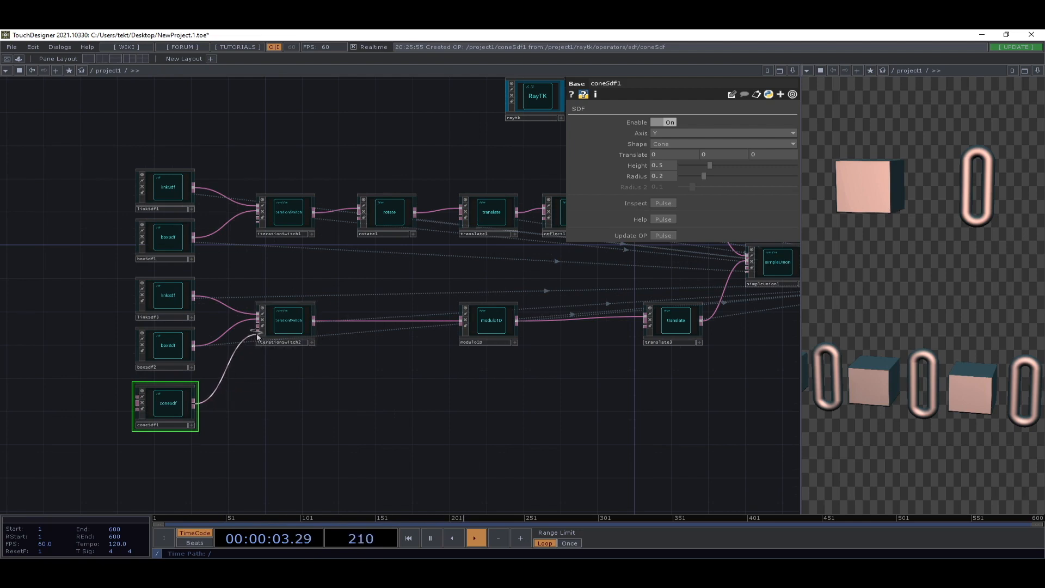
click(243, 328)
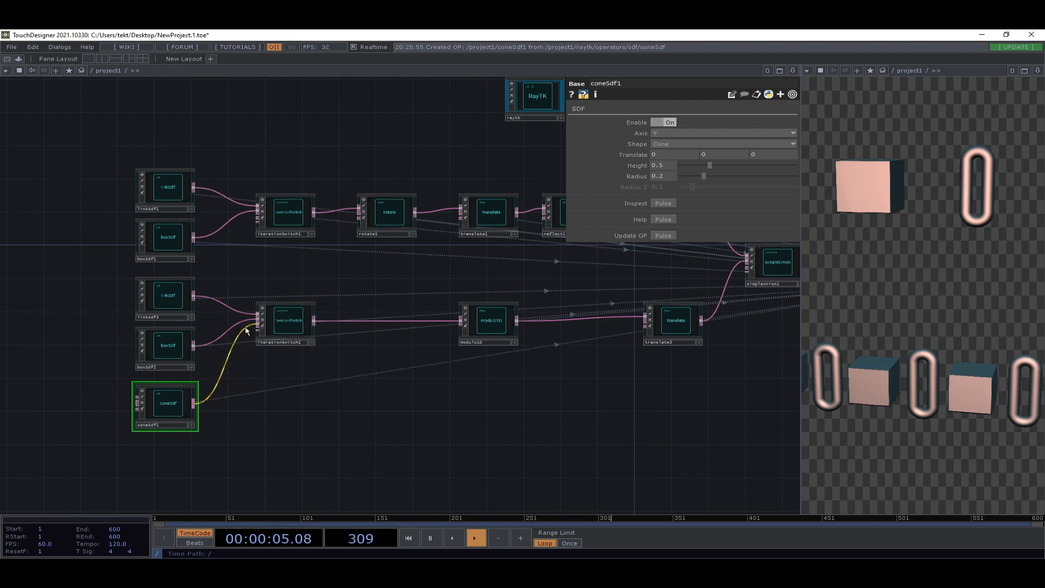
- Set modulo1D's Iteration Type to Cell Coordinate
scroll(348, 392, up, 3)
click(143, 329)
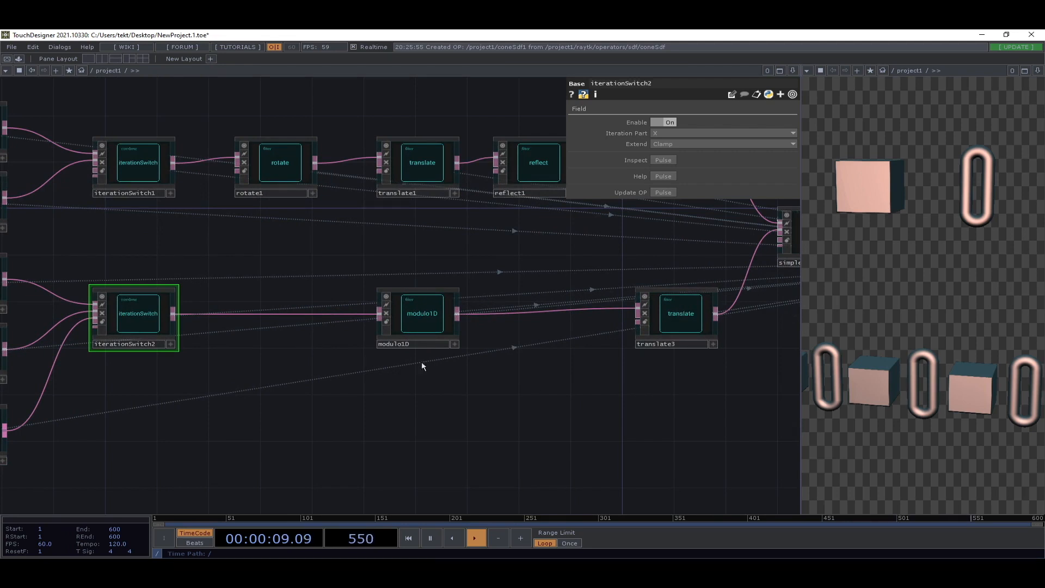
click(430, 316)
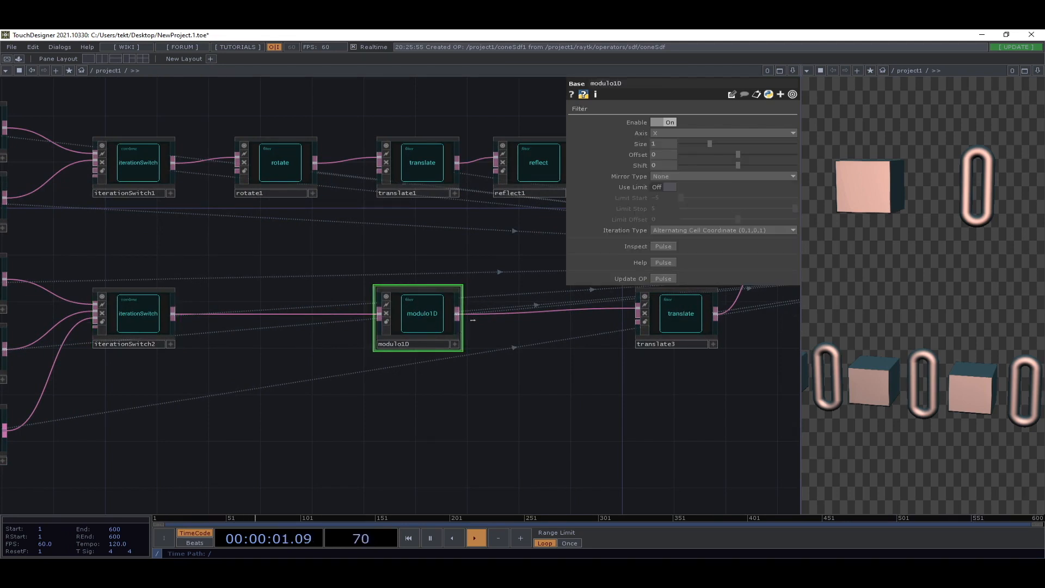
click(687, 232)
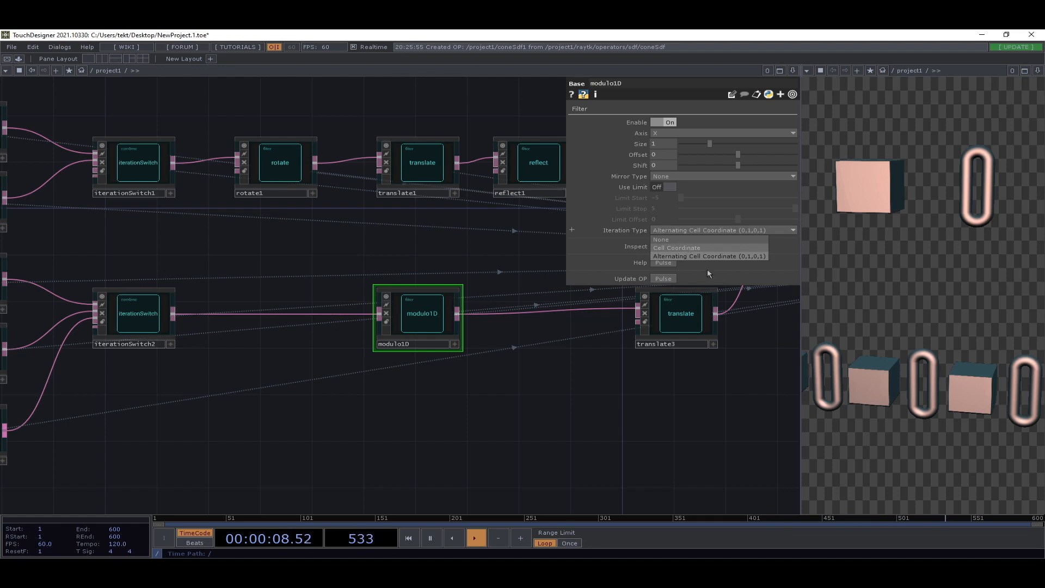
click(683, 247)
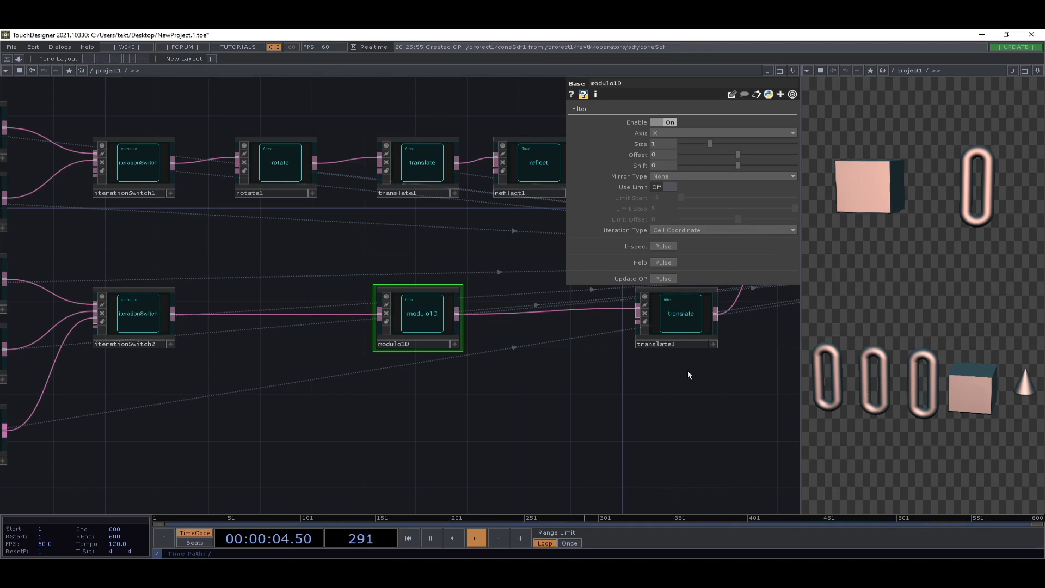
- Set iterationSwitch2's Extend mode to Loop
drag(436, 407, 618, 355)
drag(492, 412, 473, 461)
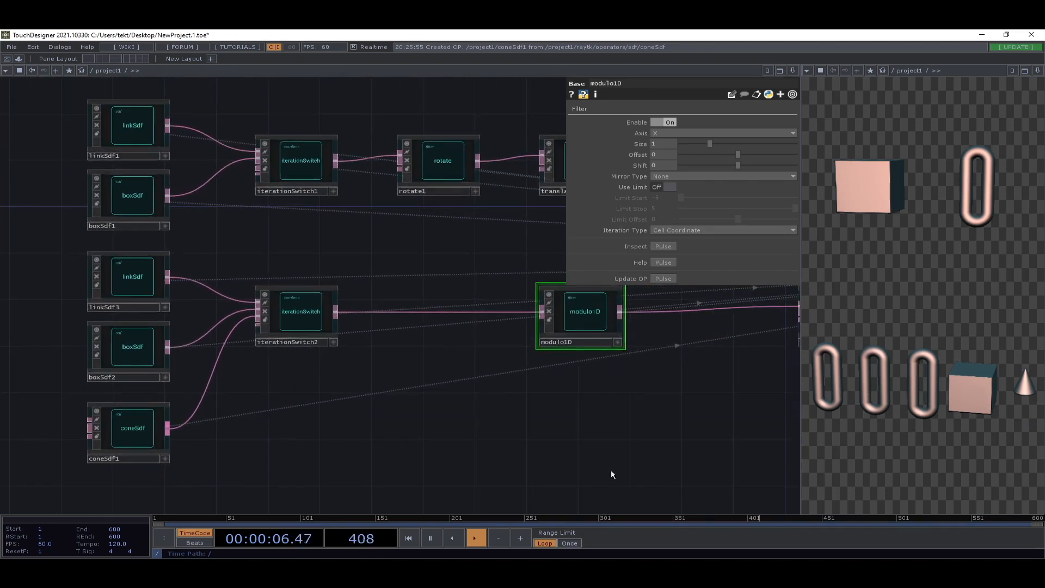
drag(665, 401, 588, 389)
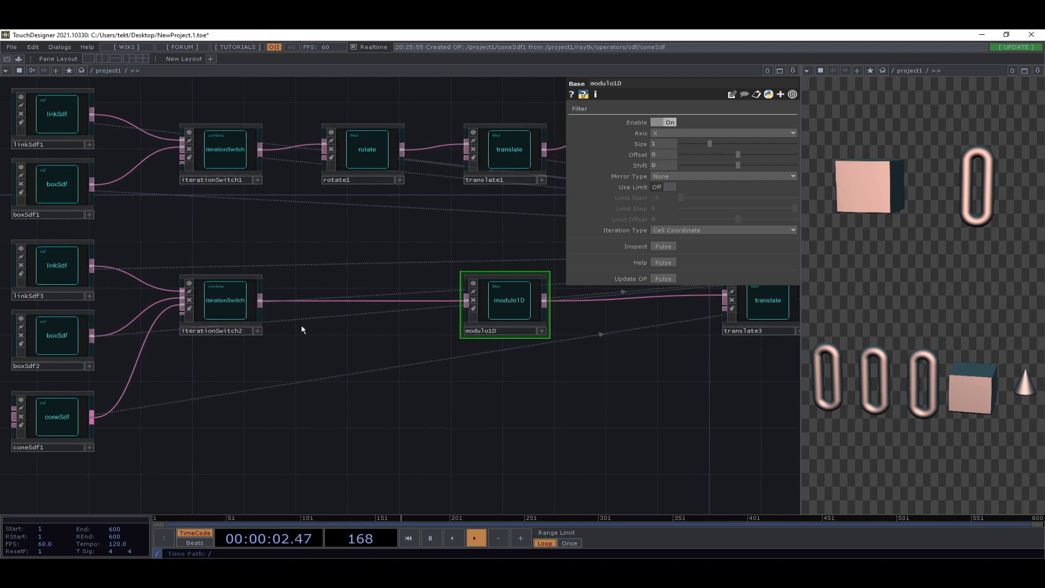
click(235, 303)
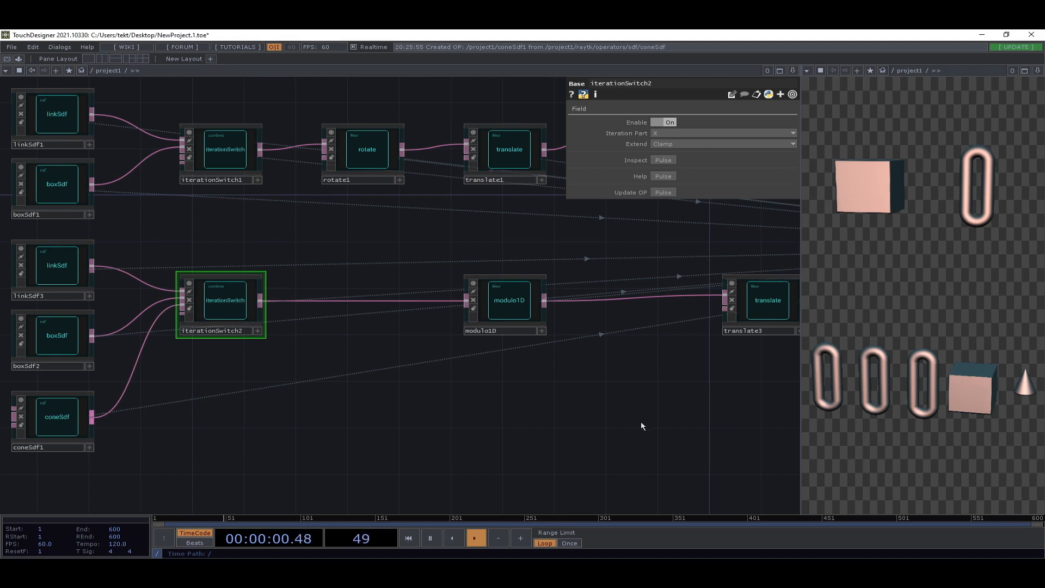
click(670, 144)
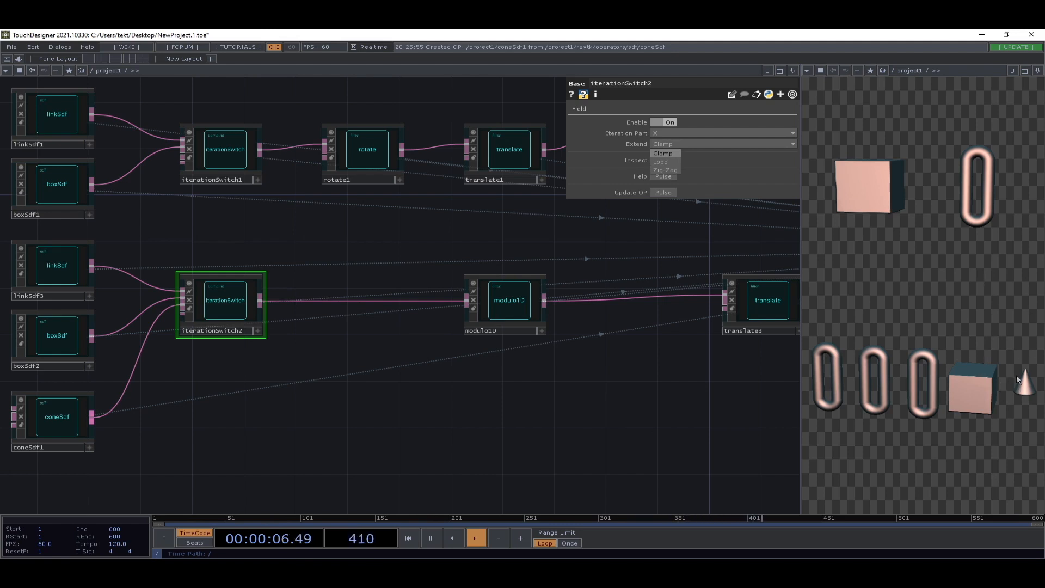
click(661, 162)
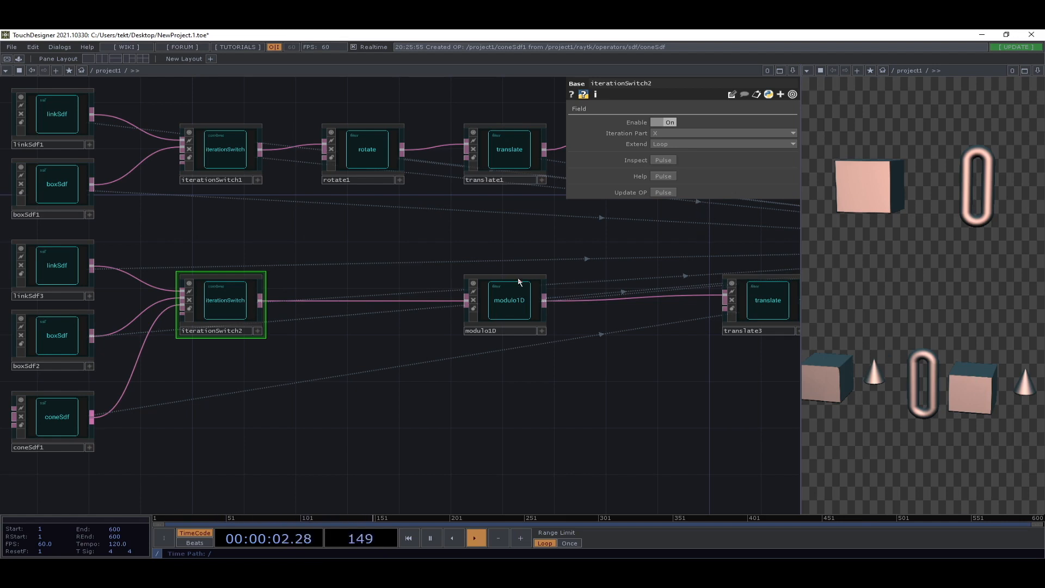
- Widen lookAtCamera1's FOV Angle to 82.9
scroll(608, 407, down, 3)
drag(710, 283, 307, 338)
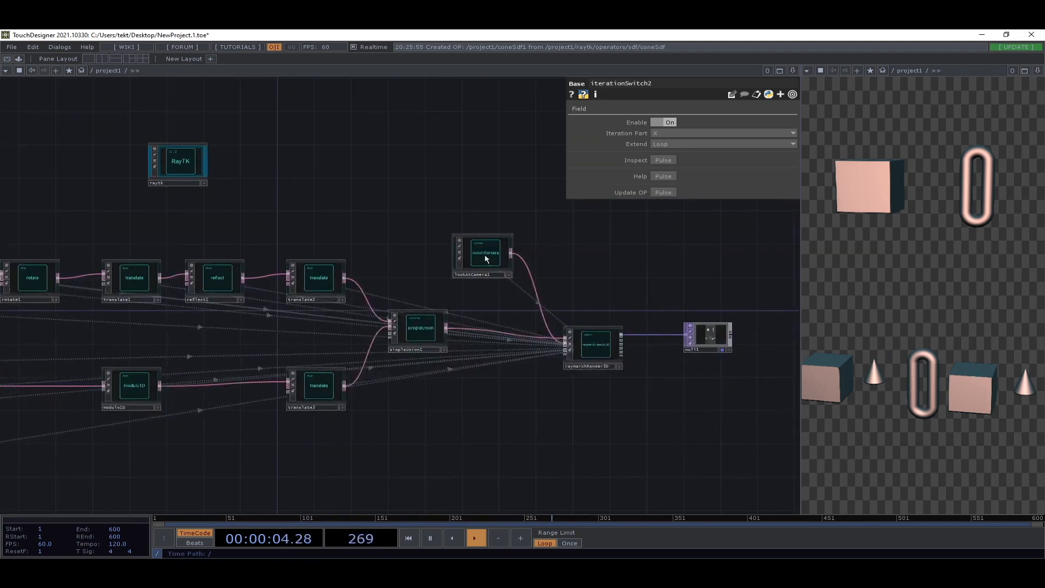
click(485, 254)
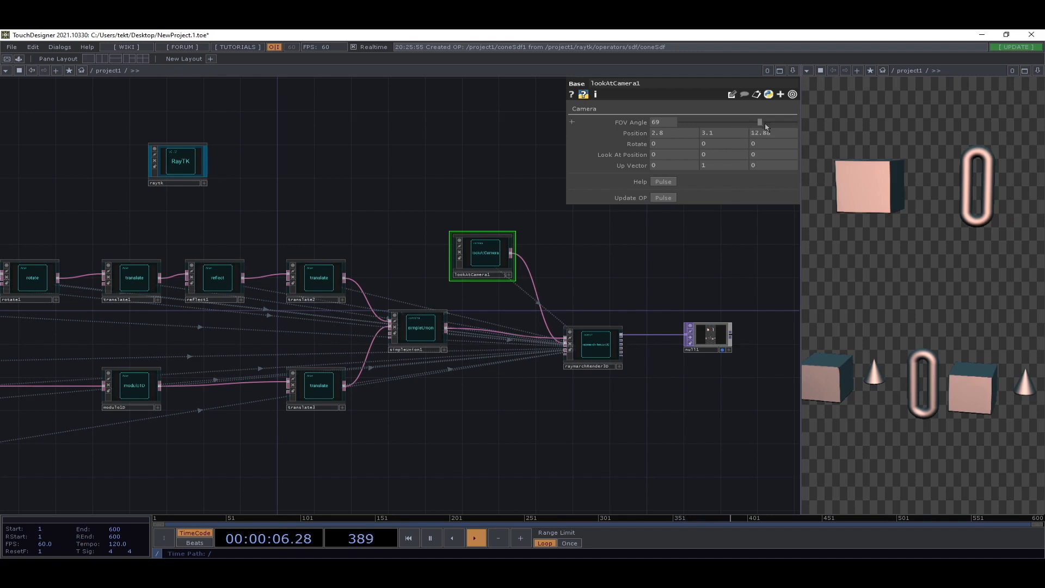
drag(760, 122, 777, 125)
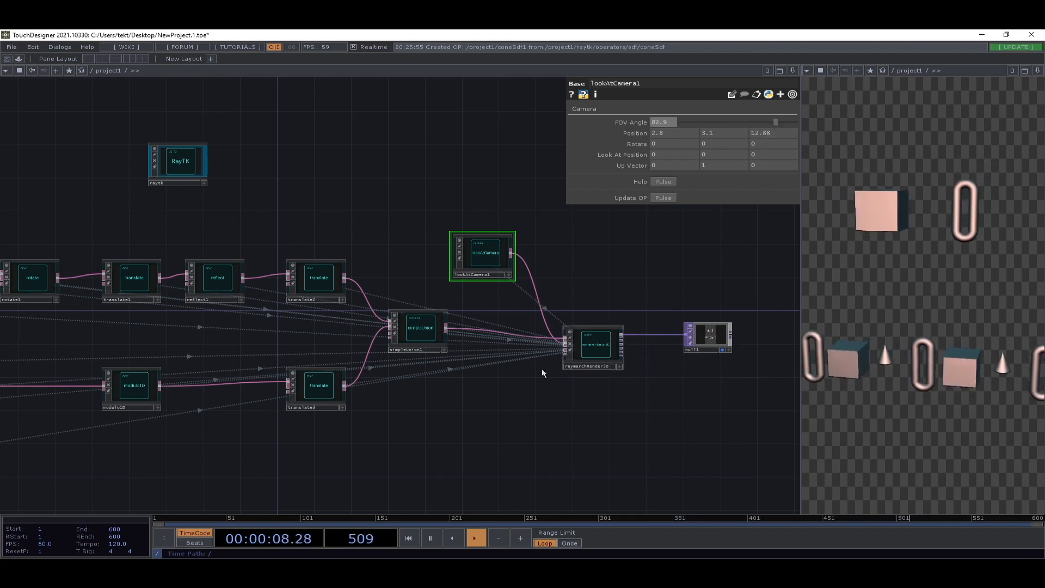
- Add a boxFrameSdf operator from the RayTK palette and place it beneath coneSdf1
drag(566, 439, 685, 399)
scroll(485, 413, up, 2)
scroll(257, 378, up, 3)
scroll(354, 262, up, 2)
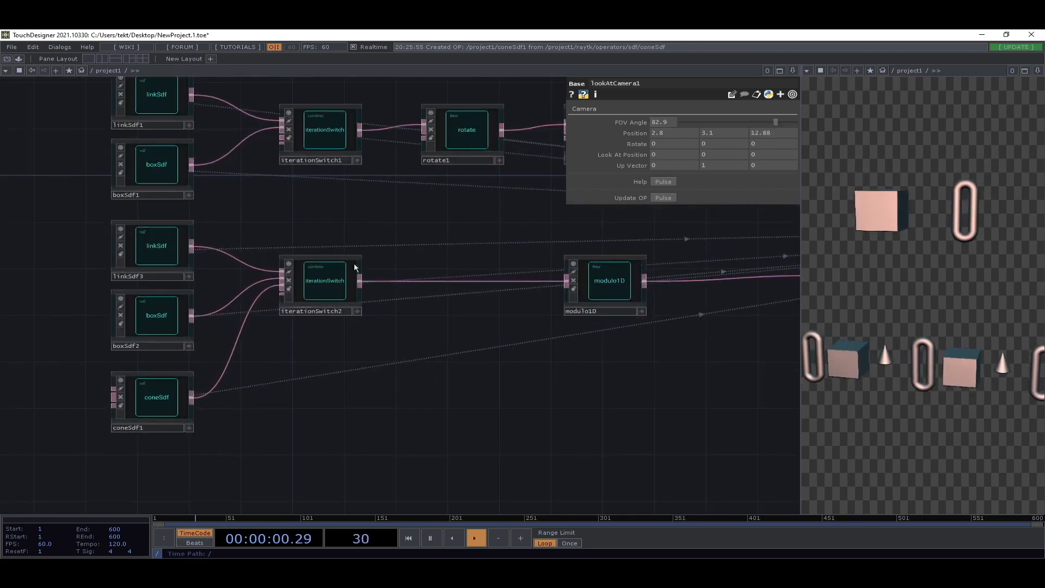
click(340, 279)
scroll(427, 392, down, 3)
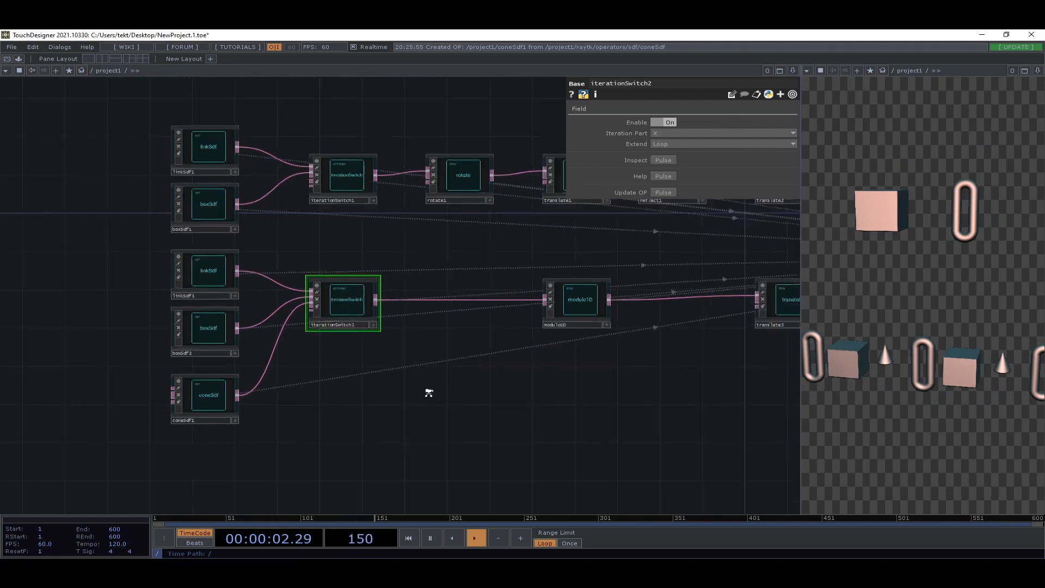
drag(337, 462, 338, 441)
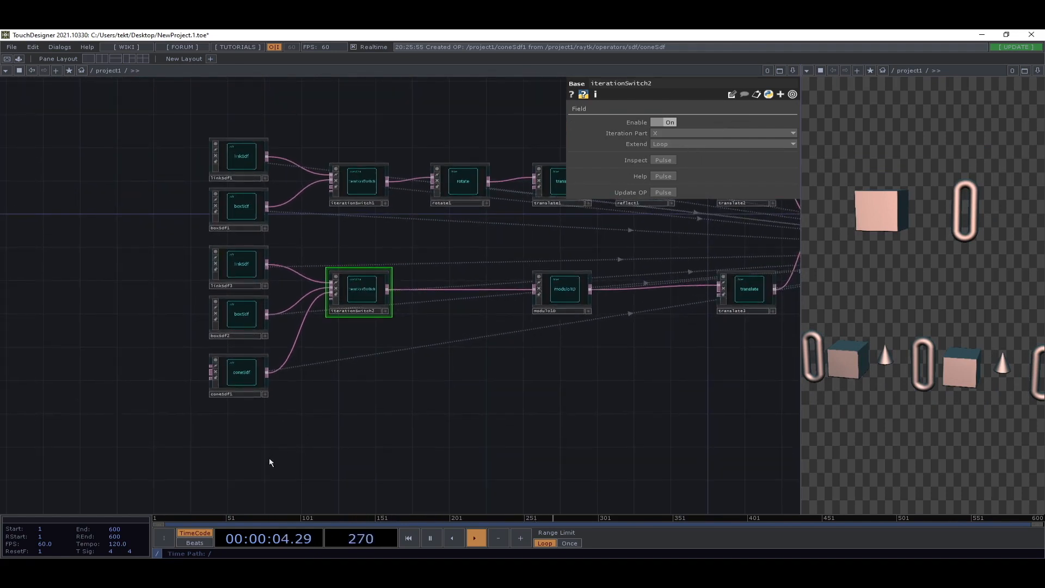
key(alt+r)
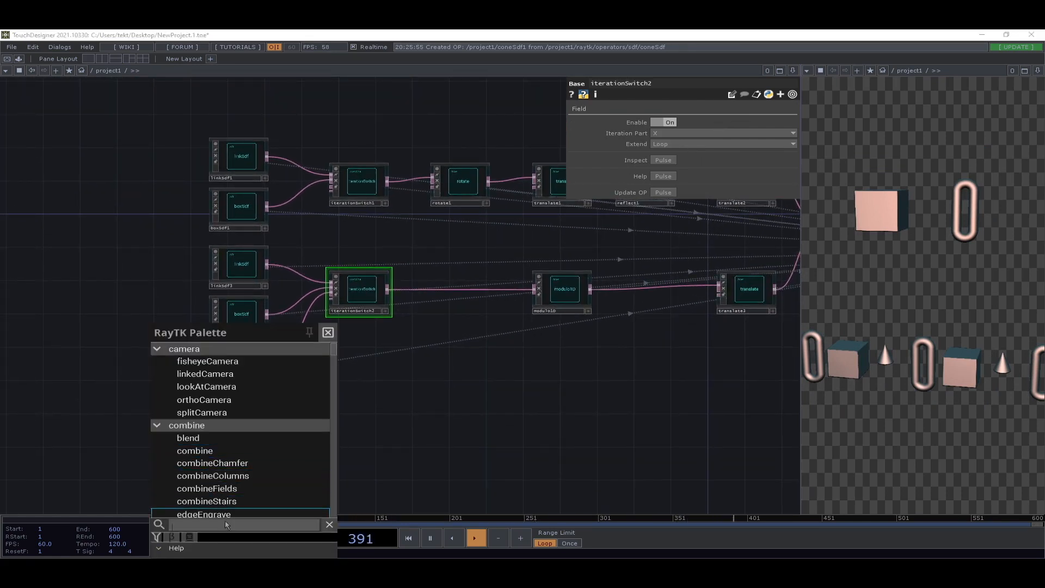
click(225, 527)
text(sdf)
scroll(245, 474, down, 1)
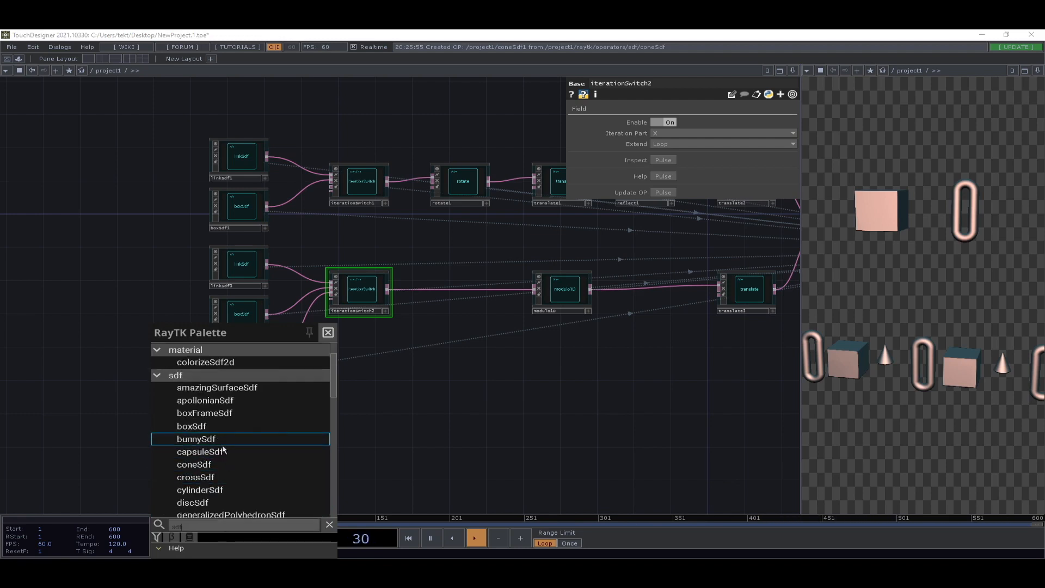
scroll(231, 497, down, 3)
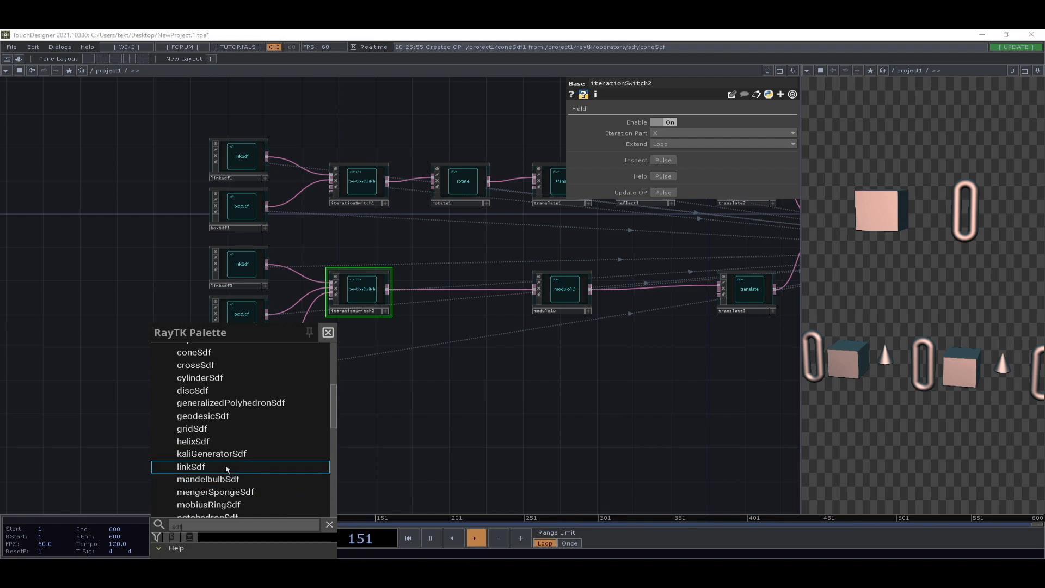
scroll(217, 452, up, 3)
click(216, 414)
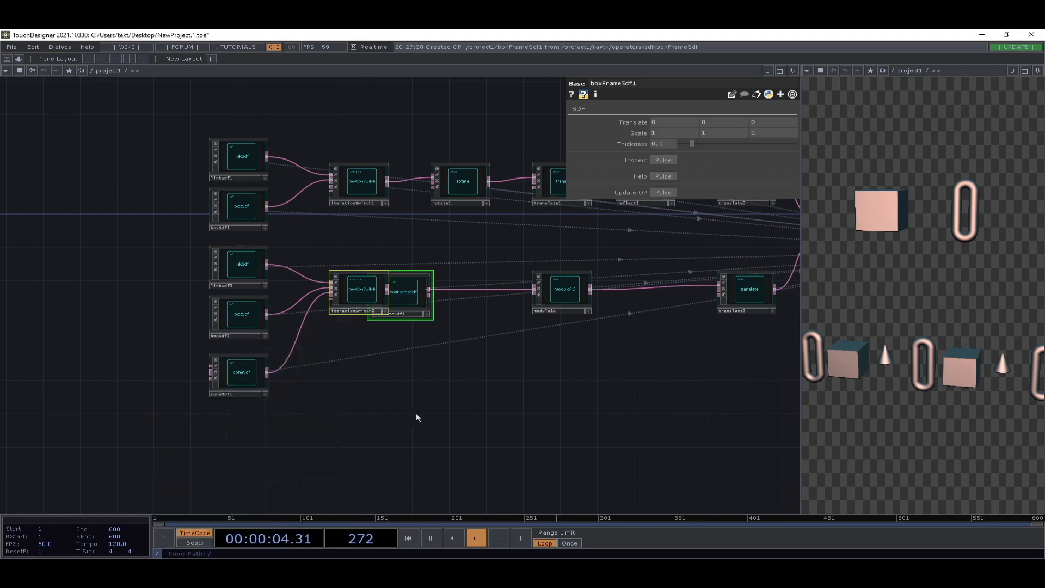
click(294, 425)
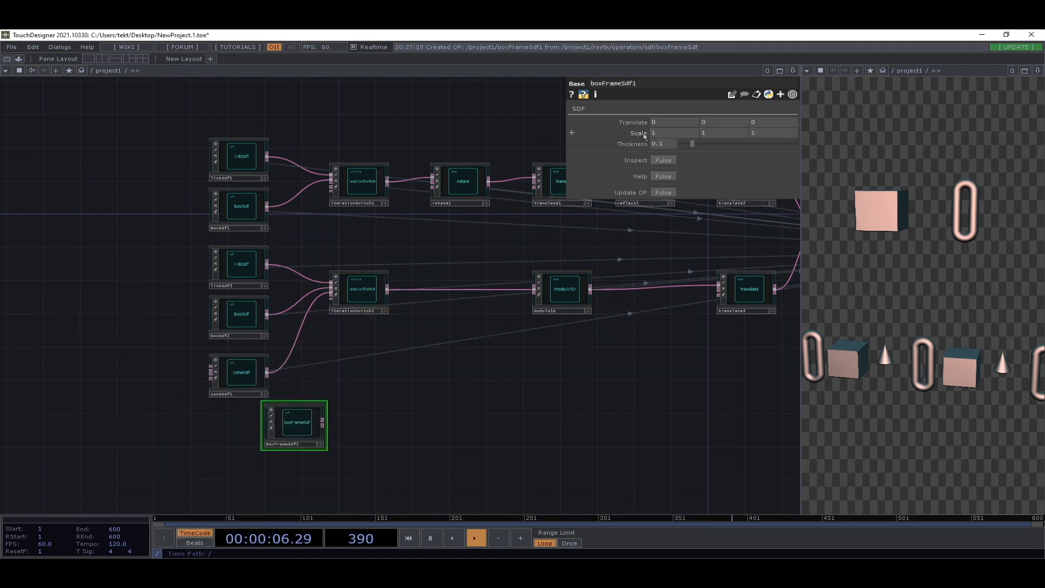
- Set boxFrameSdf1's scale to 0.4 on all axes and thickness to 0.052, and wire it into iterationSwitch2 as the fourth input
middle_drag(638, 133, 636, 119)
drag(689, 144, 688, 144)
middle_drag(640, 133, 645, 118)
drag(322, 423, 323, 303)
drag(302, 426, 248, 434)
drag(550, 419, 514, 400)
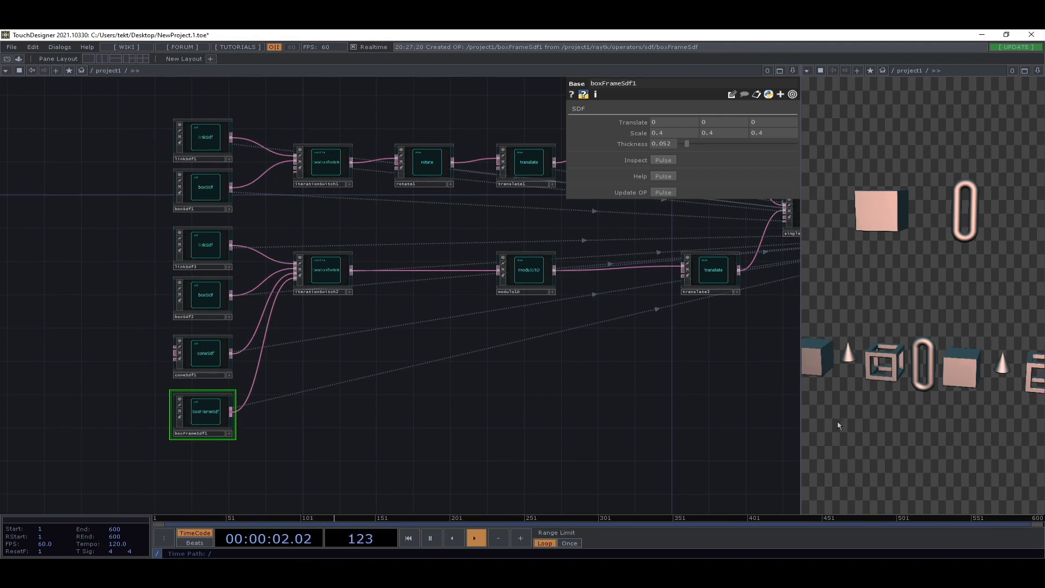
- Reduce lookAtCamera1's X position until the camera faces the shapes head-on
drag(719, 434, 45, 484)
click(415, 231)
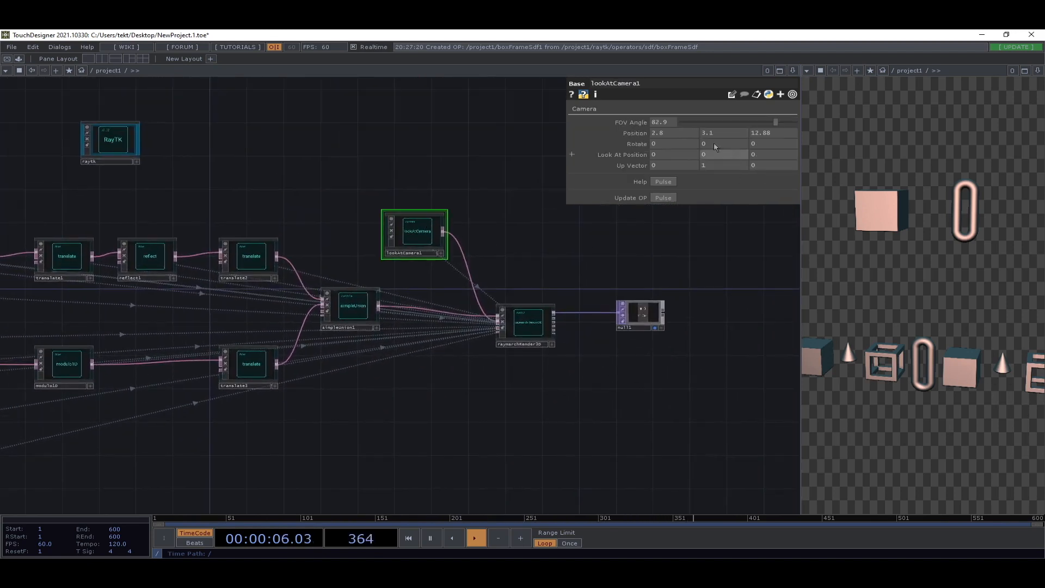
mouse_move(679, 137)
middle_down()
mouse_move(677, 118)
mouse_move(657, 117)
mouse_move(675, 133)
mouse_move(678, 119)
mouse_move(664, 146)
mouse_move(680, 119)
middle_up()
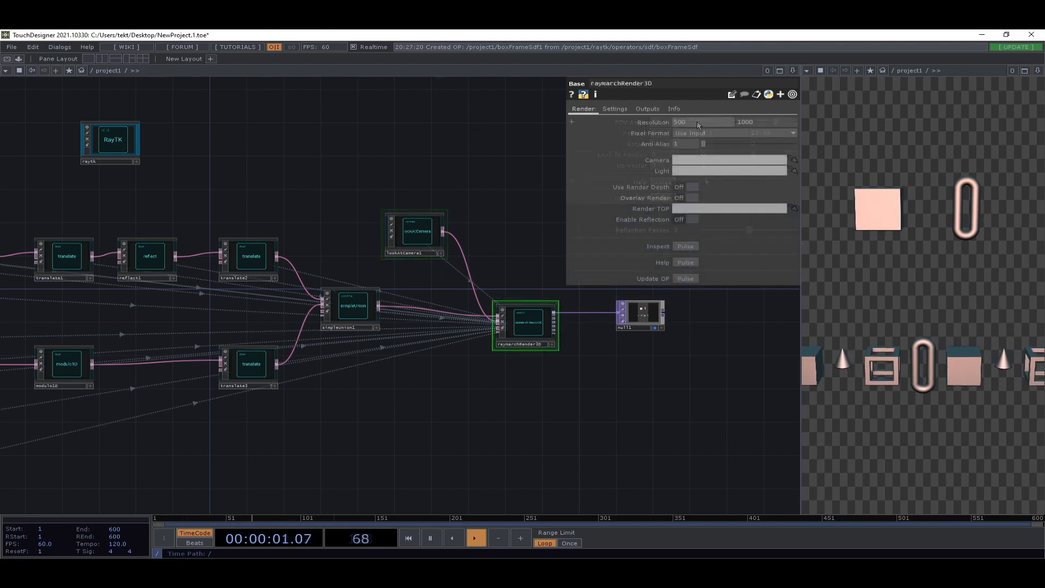
- Set translate3's Translate to 2 in X and 0 in Y
drag(666, 381, 693, 381)
drag(218, 485, 376, 512)
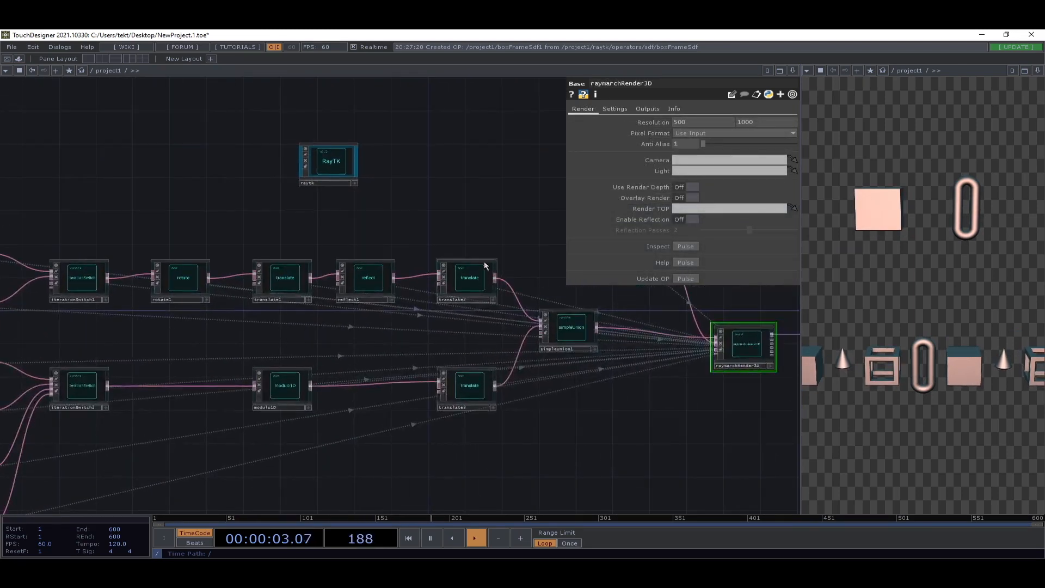
click(473, 395)
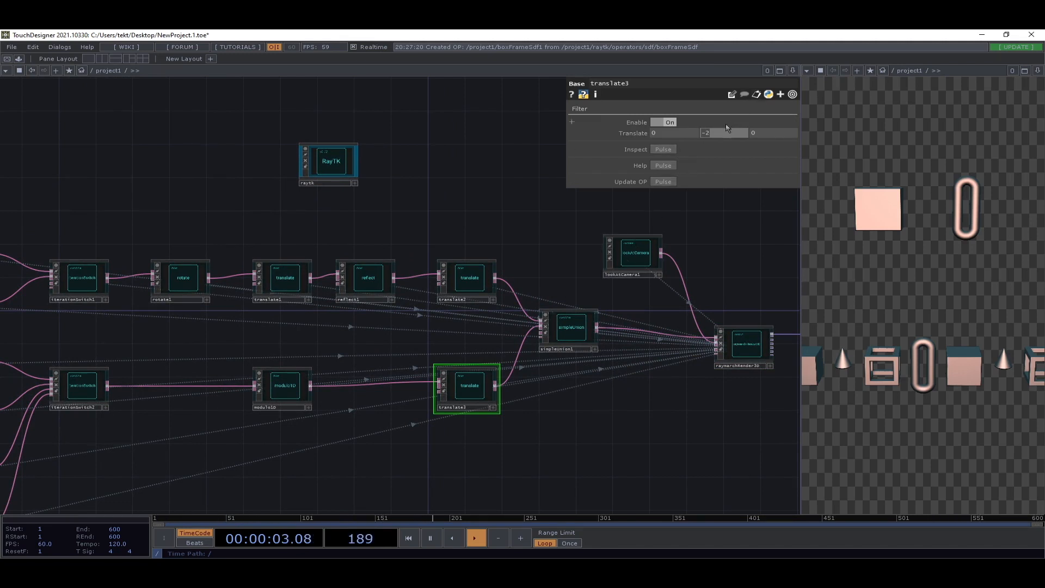
middle_drag(725, 133, 701, 115)
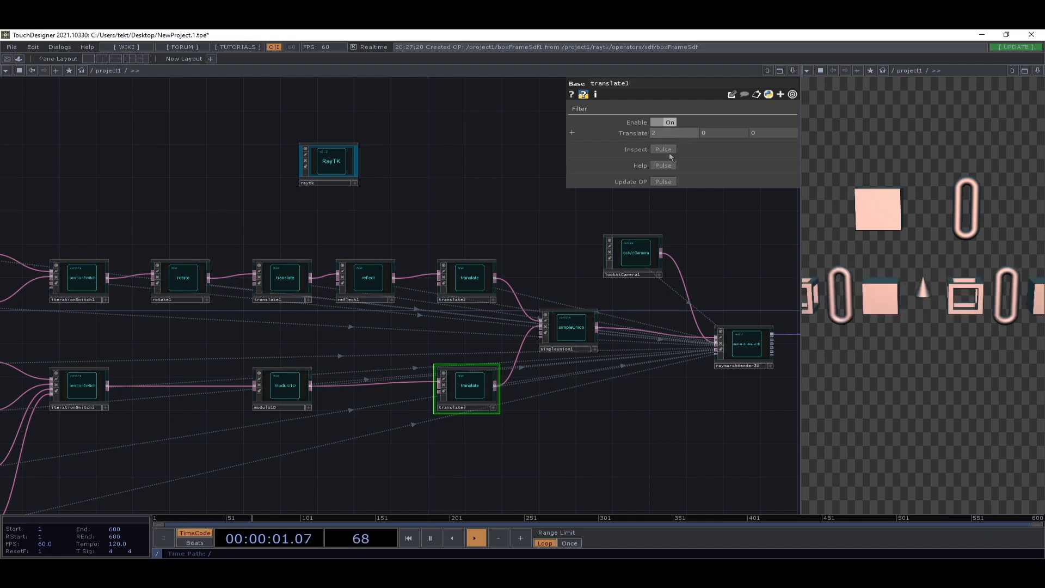
- Set translate2's Translate to -1.4 in X and 0 in Y
click(480, 278)
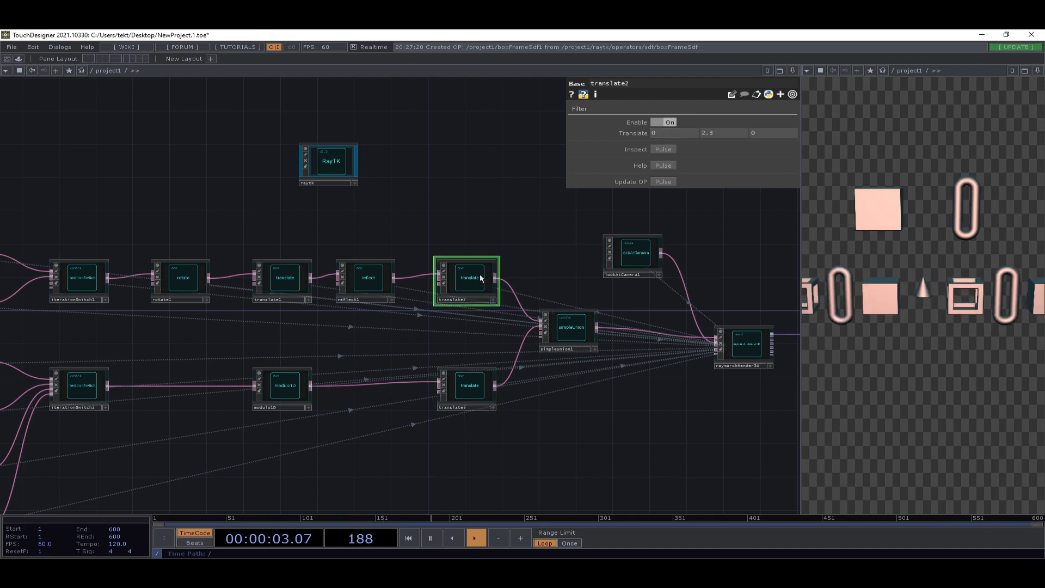
middle_drag(698, 138, 723, 134)
middle_drag(720, 126, 721, 134)
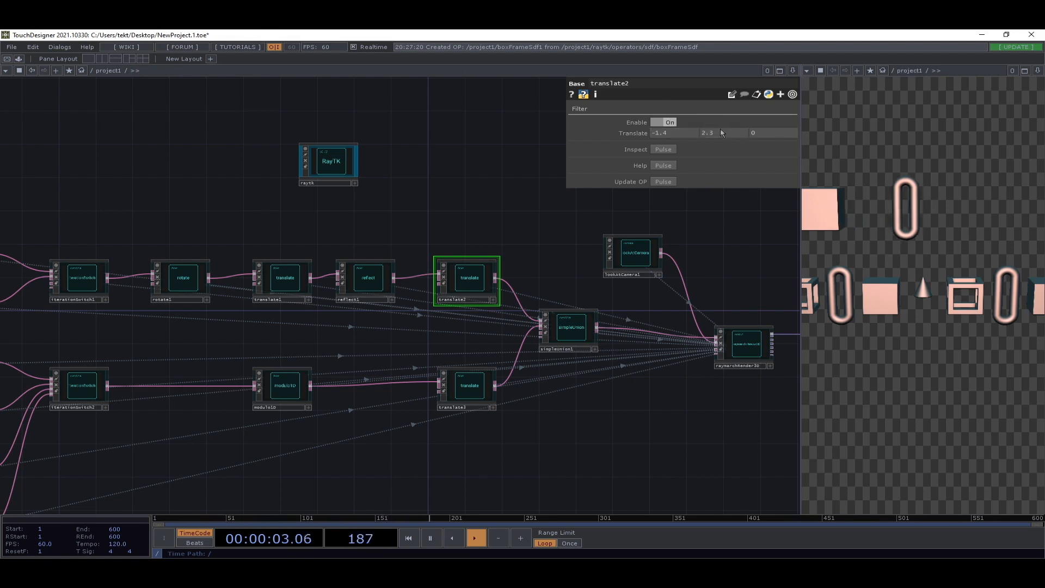
text(0)
key(Tab)
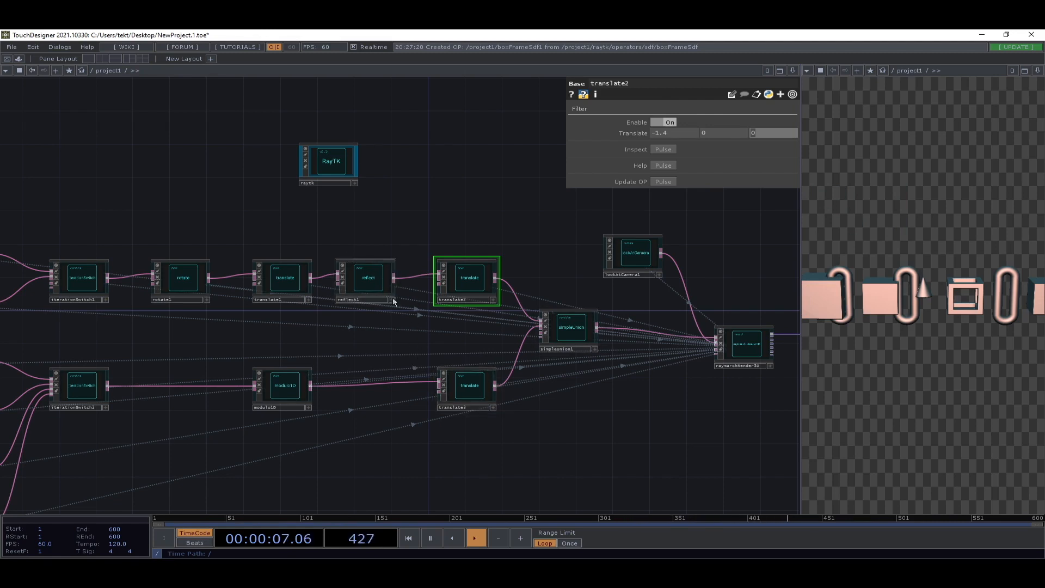
- Switch modulo1D's Axis to Y and increase its Size to 1.3
click(275, 393)
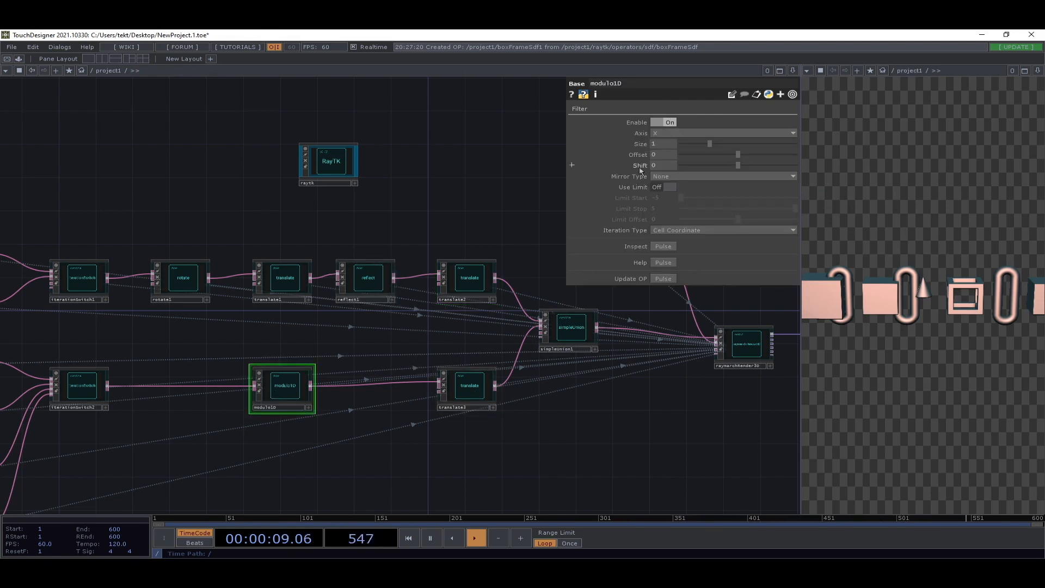
click(673, 135)
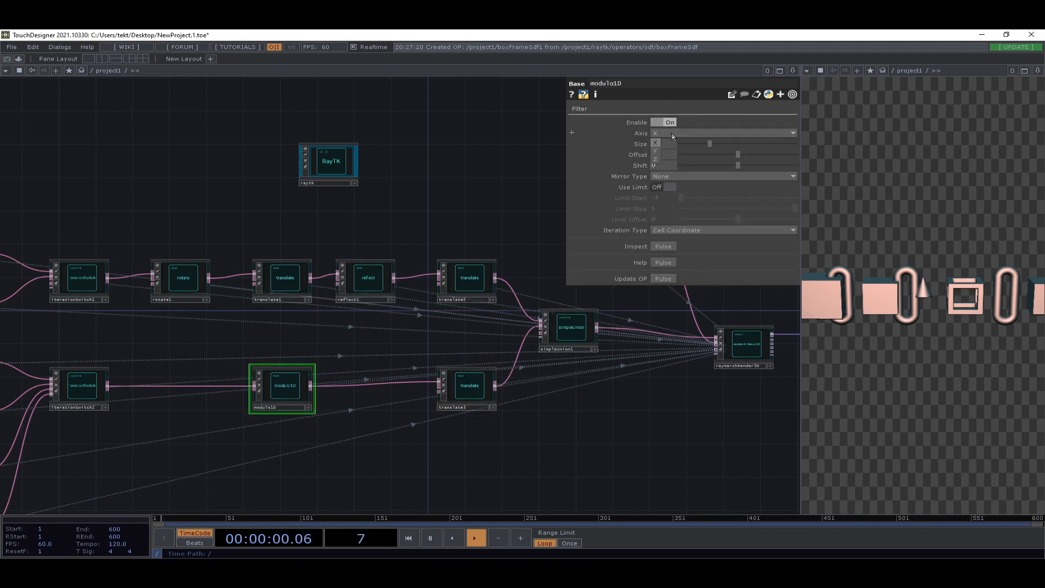
click(654, 155)
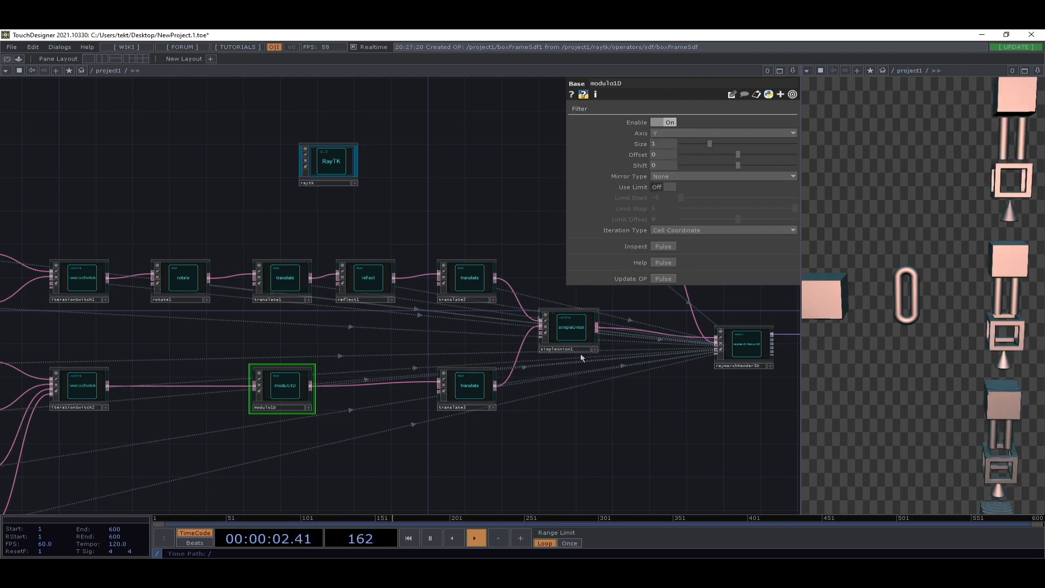
drag(548, 415, 614, 405)
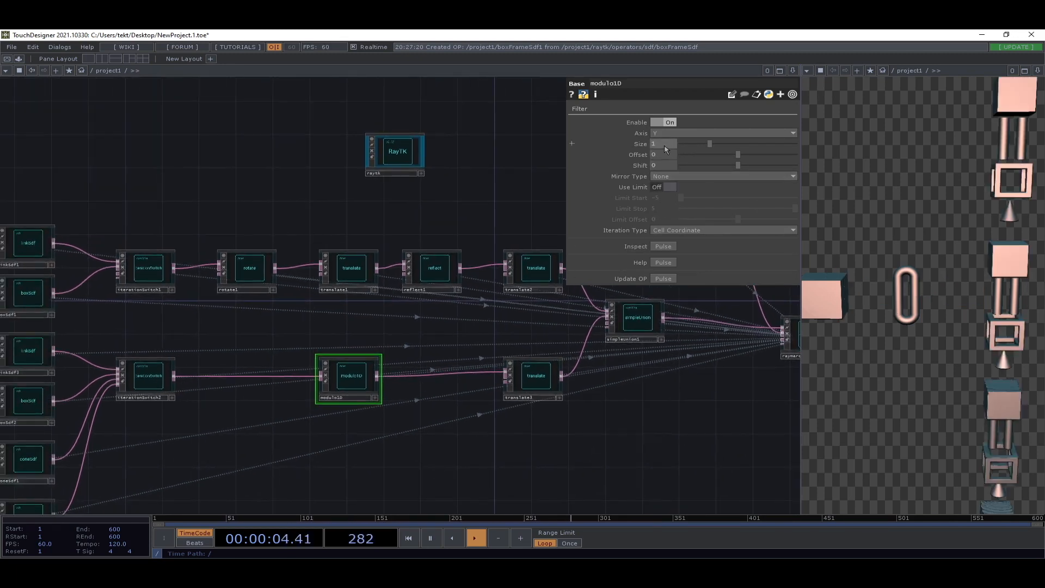
middle_drag(662, 144, 670, 125)
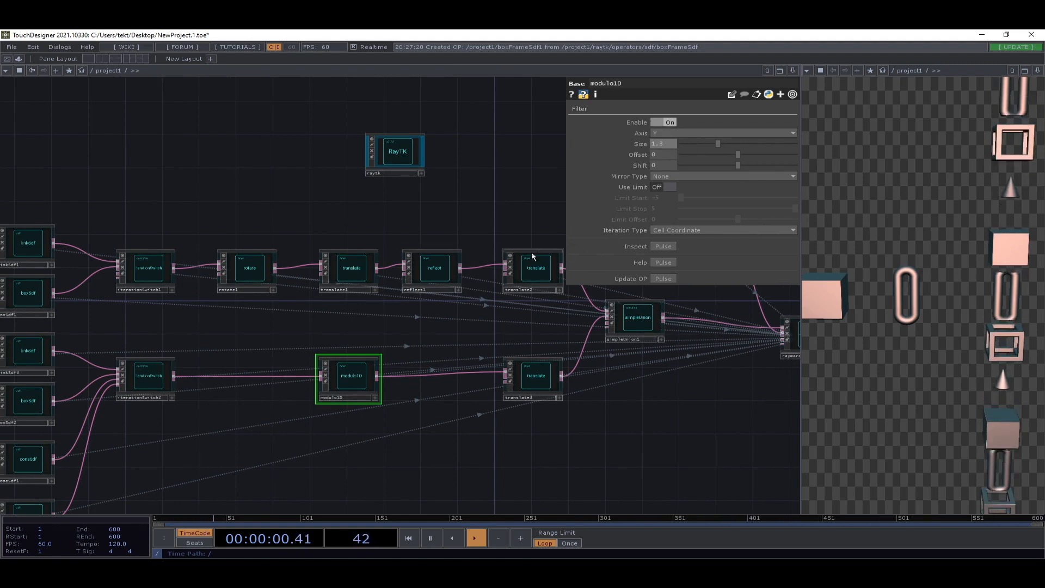
- Set reflect1's Direction to Y+
click(431, 273)
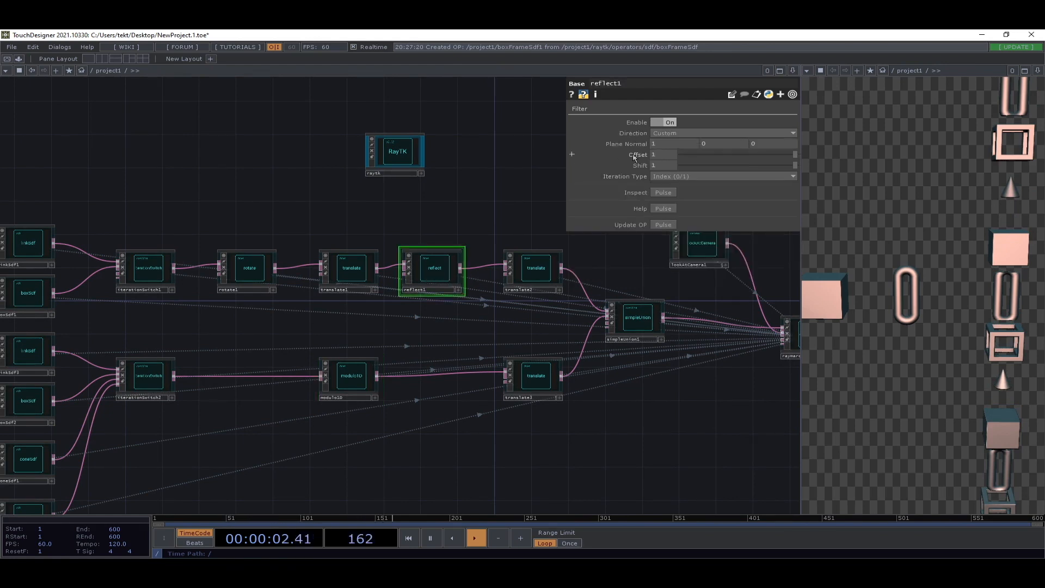
click(669, 134)
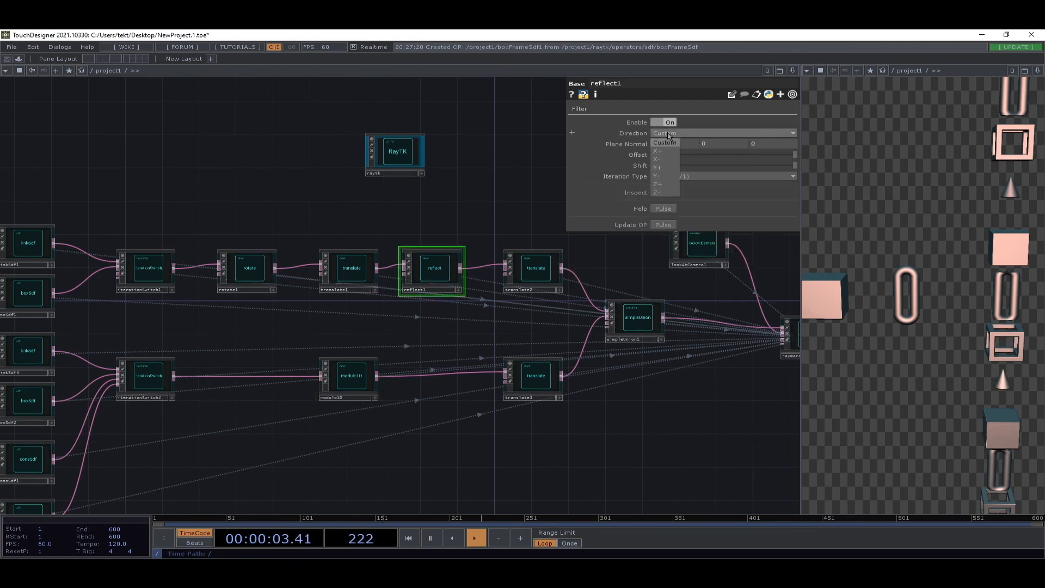
click(660, 169)
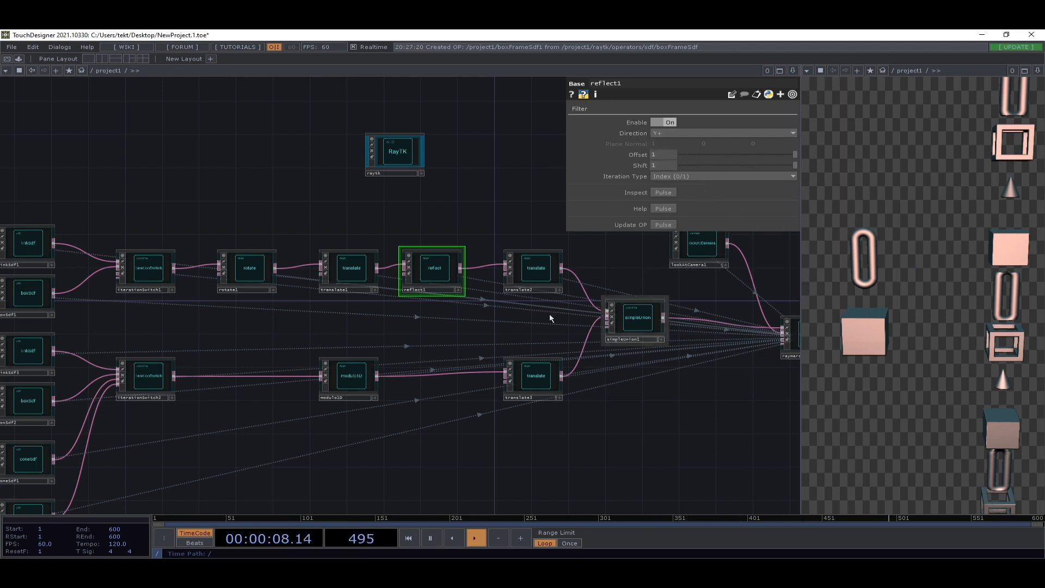
- Reduce translate3's X translation to 1.5
drag(618, 408, 453, 402)
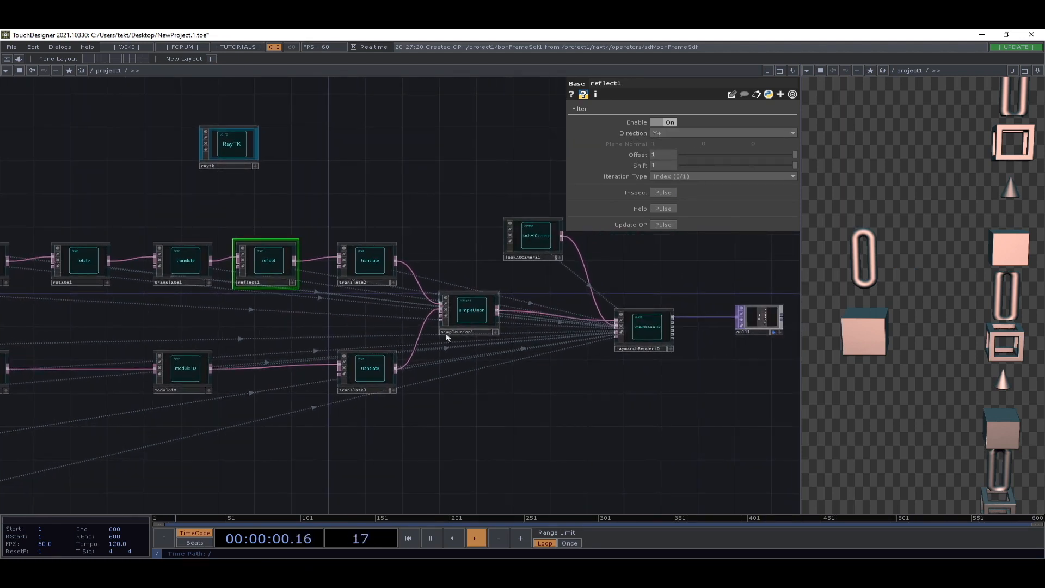
click(371, 369)
middle_drag(675, 134, 659, 132)
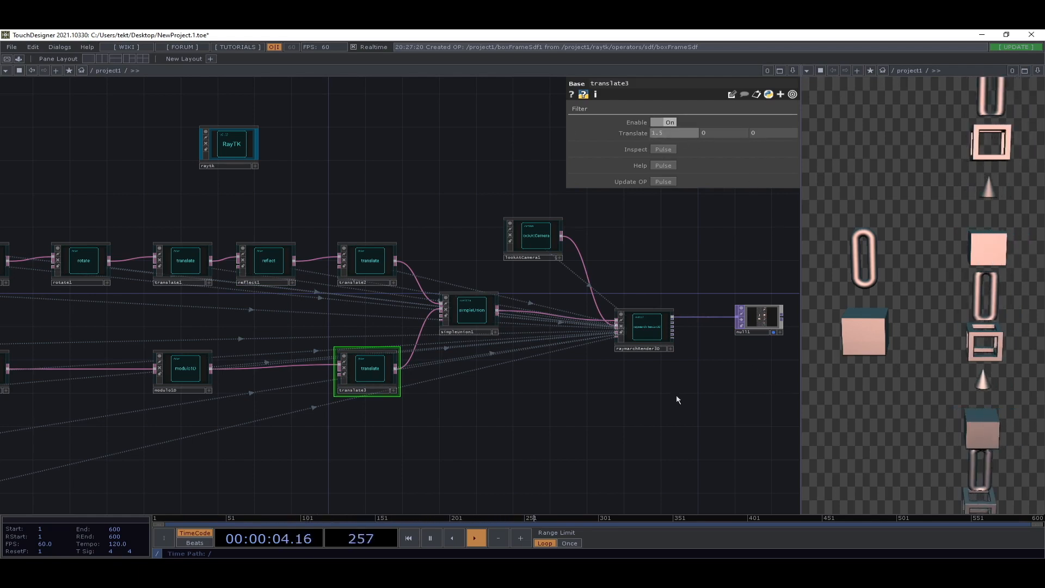
- Shorten linkSdf3 by reducing its Length to about 0.238
drag(550, 437, 858, 336)
click(167, 254)
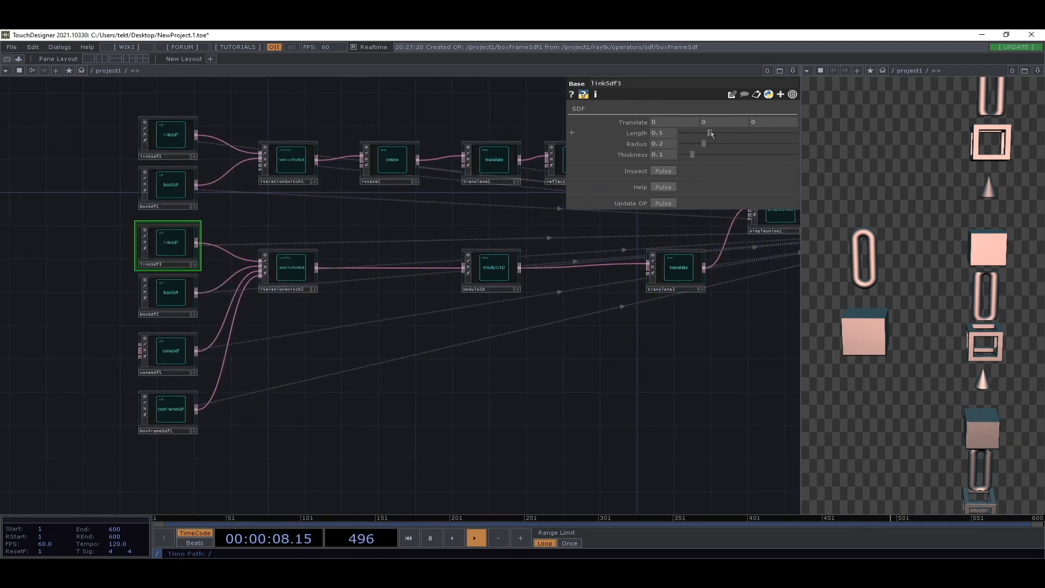
drag(703, 132, 693, 133)
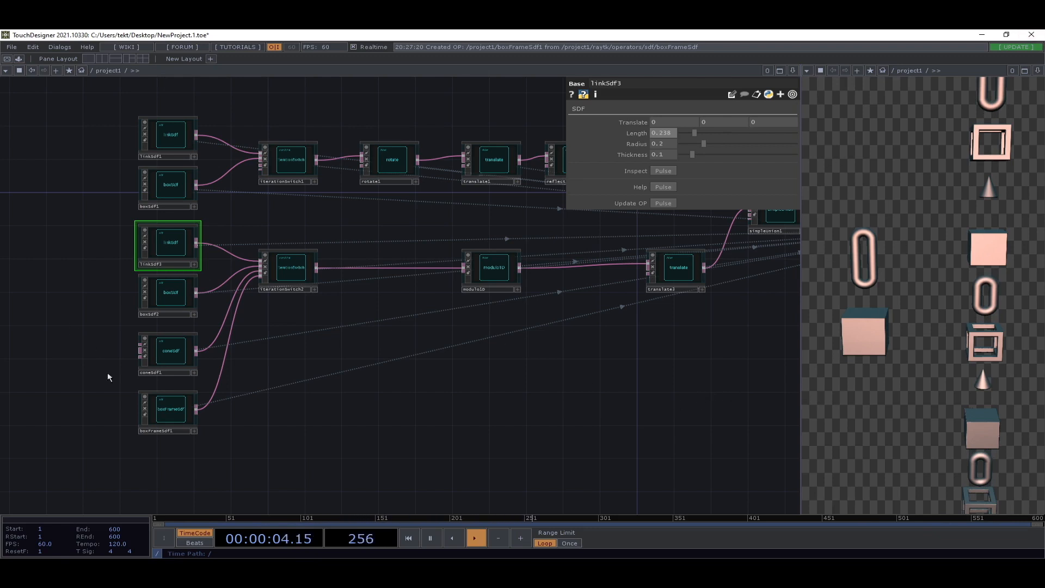
- Increase coneSdf1's Height to about 0.61 and set its Y translation to -0.2
click(165, 356)
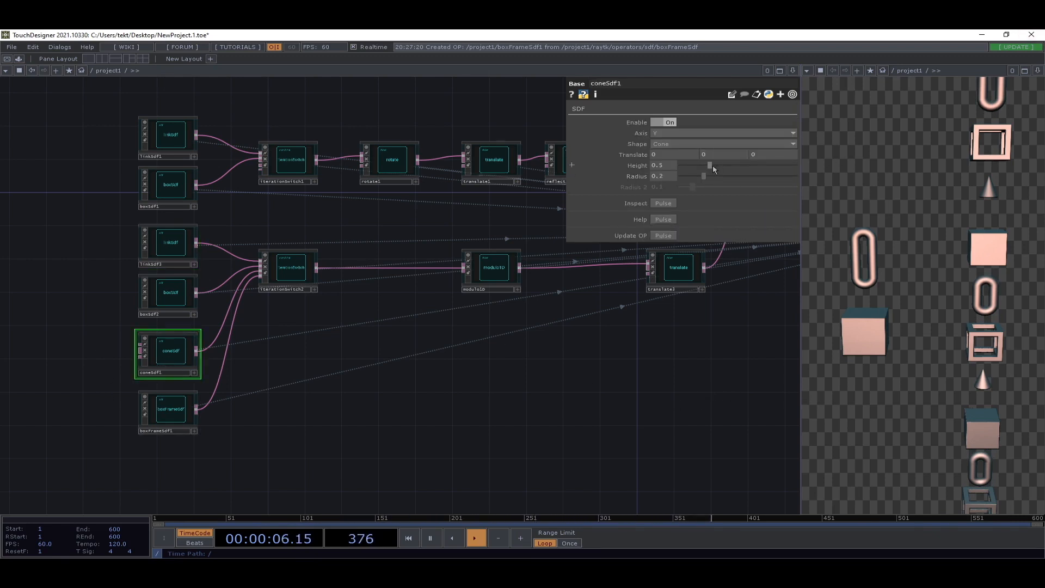
drag(717, 163, 717, 168)
mouse_move(721, 157)
middle_down()
mouse_move(711, 145)
mouse_move(724, 170)
middle_up()
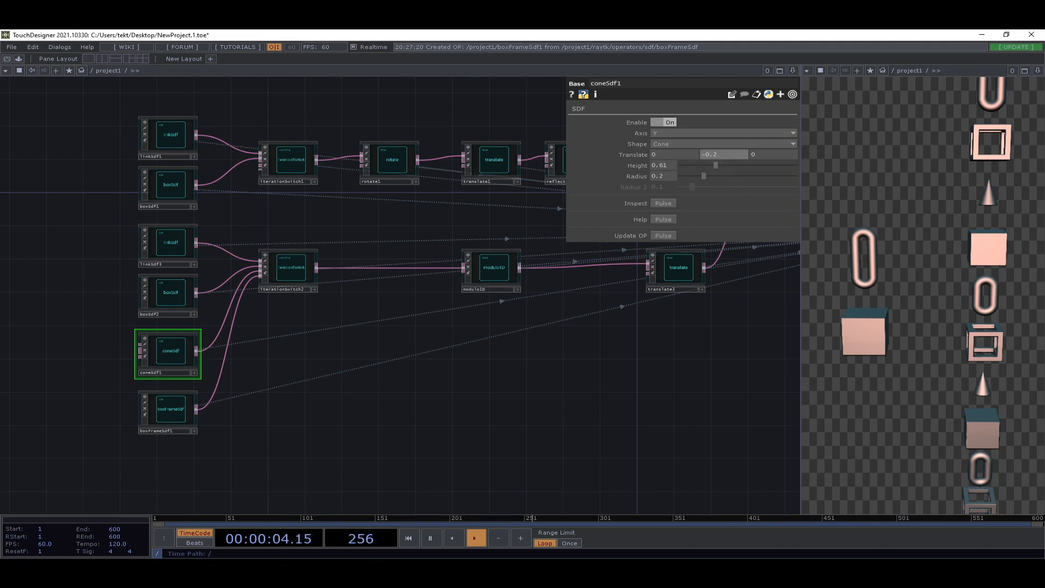
- Change the Extend mode of iterationSwitch2 to Zig-Zag
drag(673, 373, 488, 384)
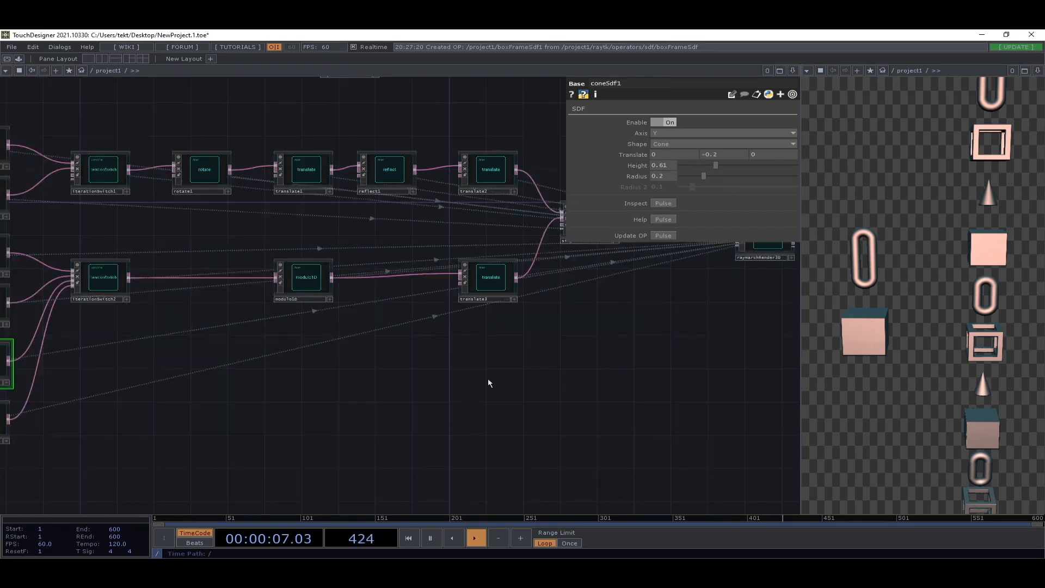
drag(335, 403, 518, 422)
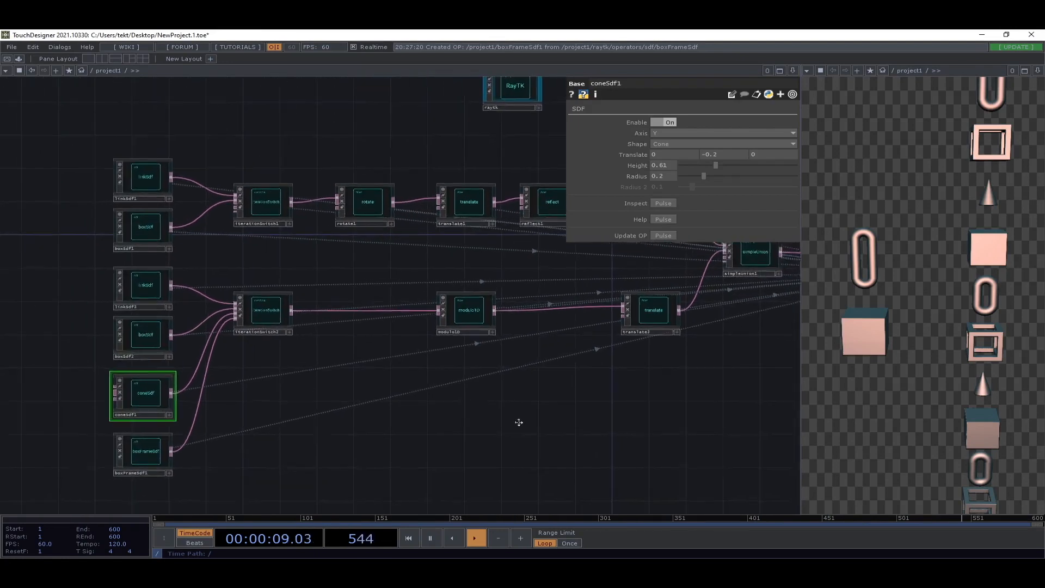
scroll(523, 425, up, 1)
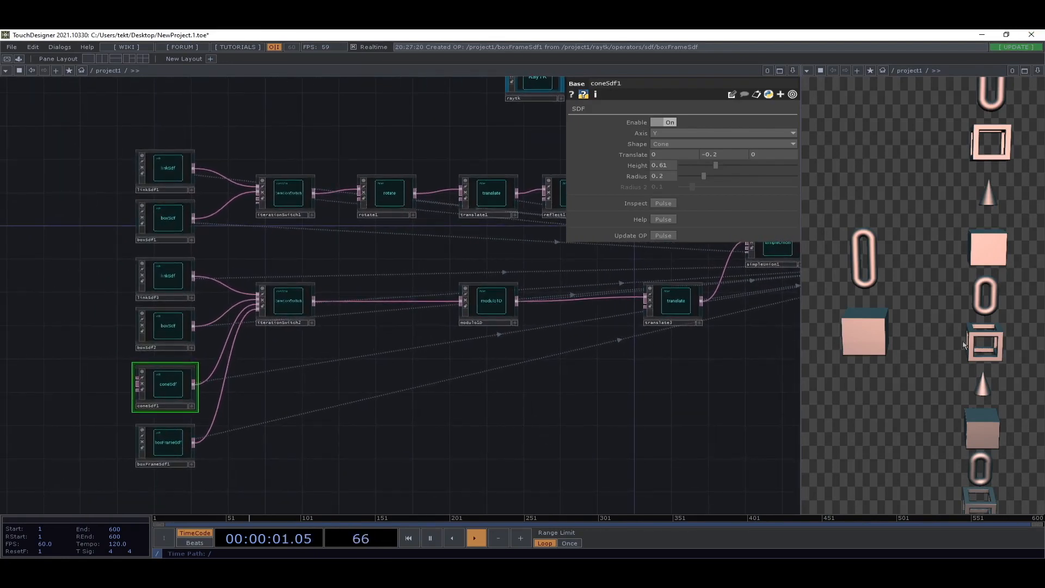
drag(422, 406, 363, 416)
scroll(371, 402, up, 3)
click(190, 273)
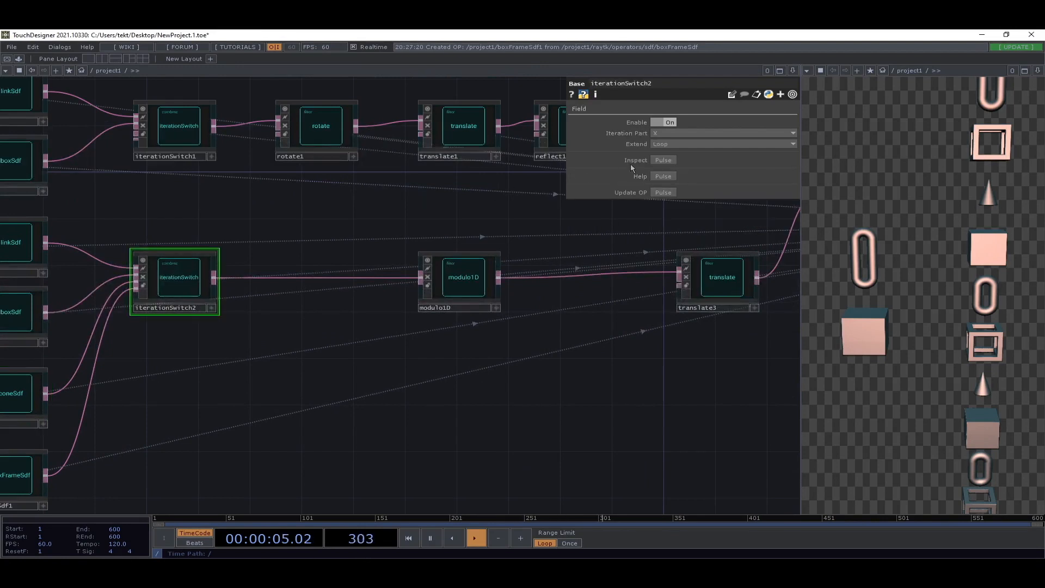
click(674, 145)
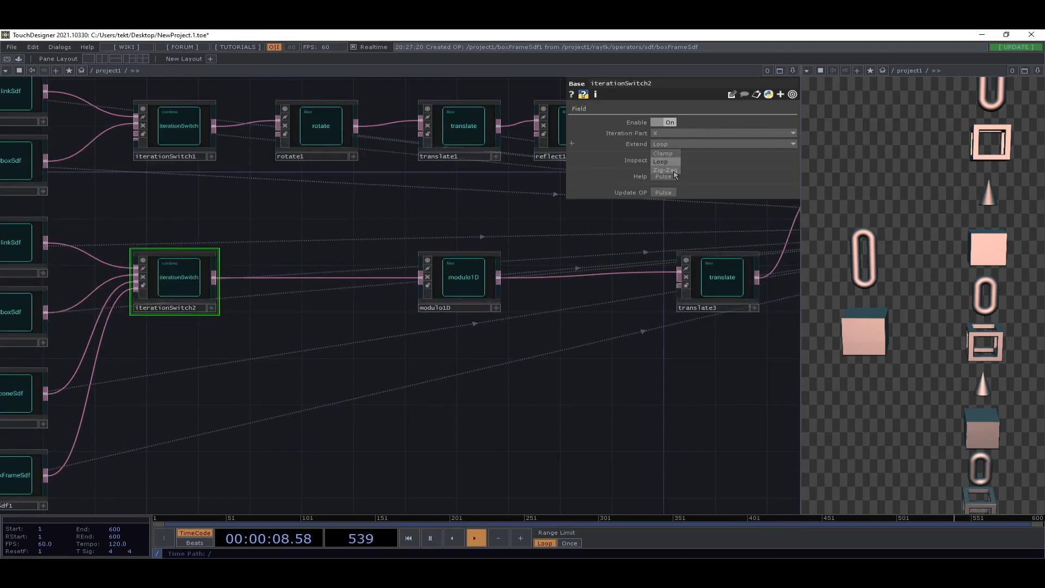
click(665, 170)
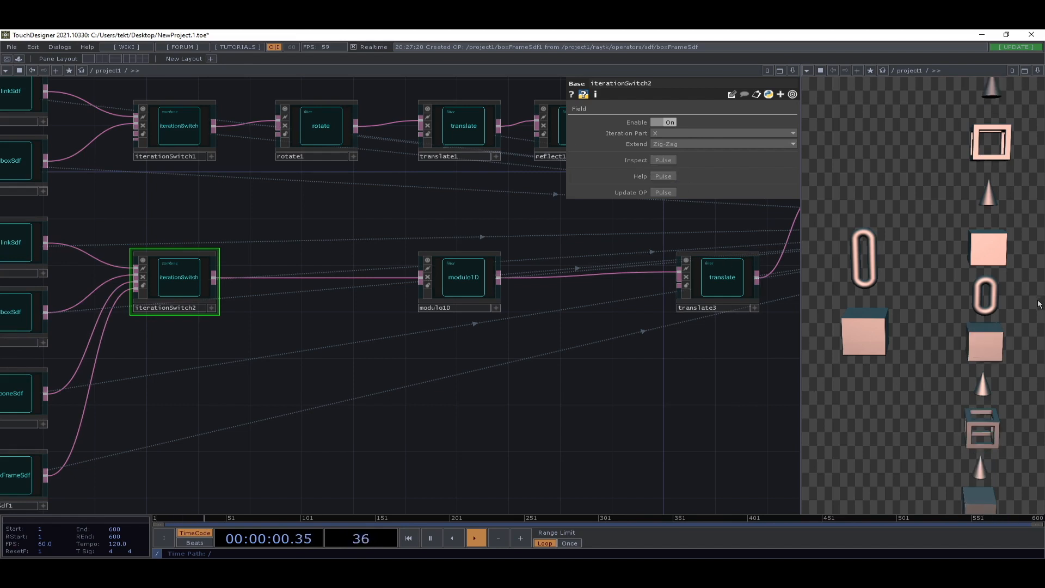
- Move lookAtCamera1 back by raising its Z position to about 12.88
drag(526, 405, 66, 453)
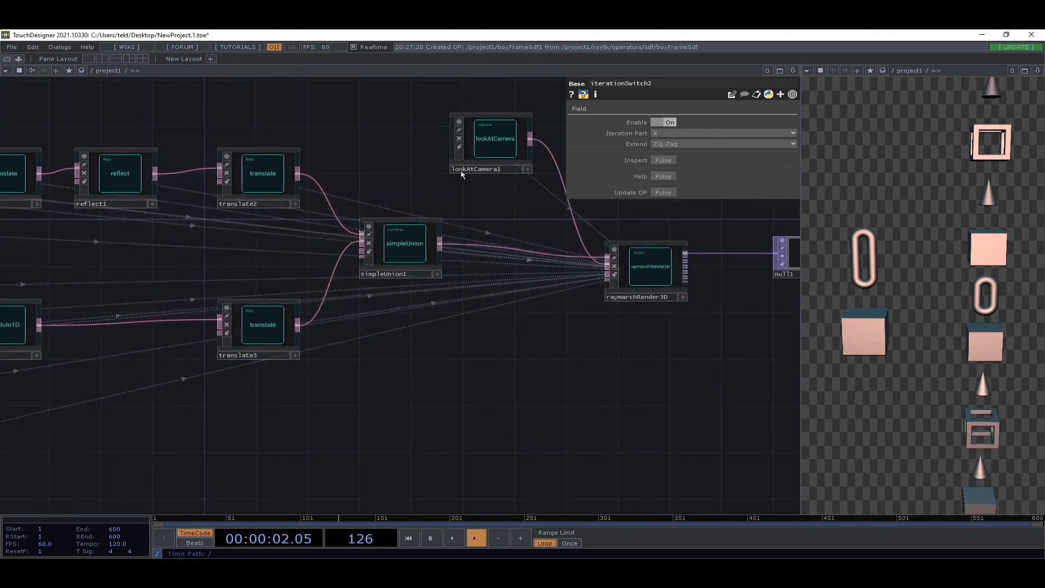
click(497, 129)
drag(778, 120, 823, 128)
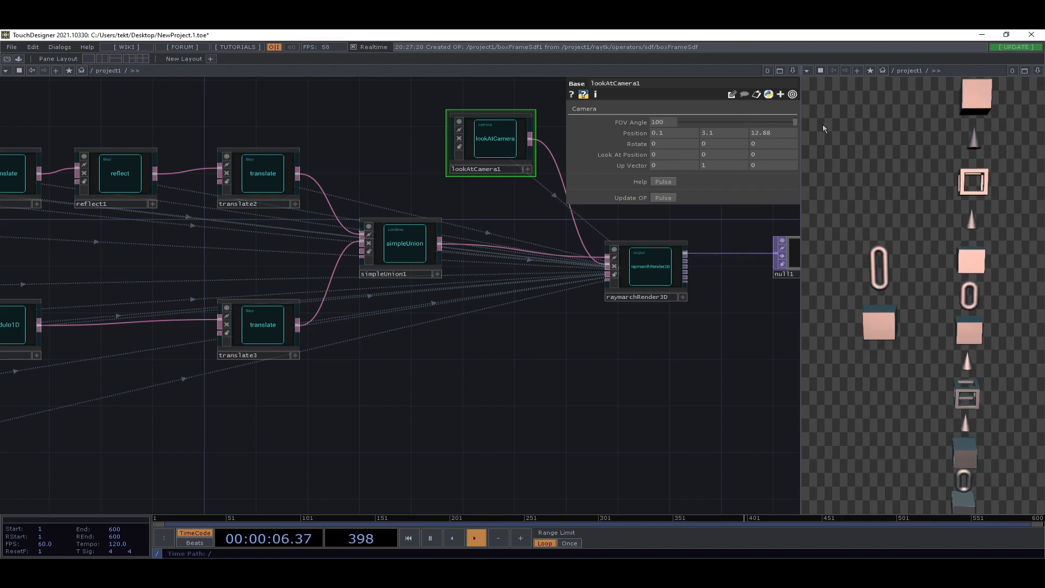
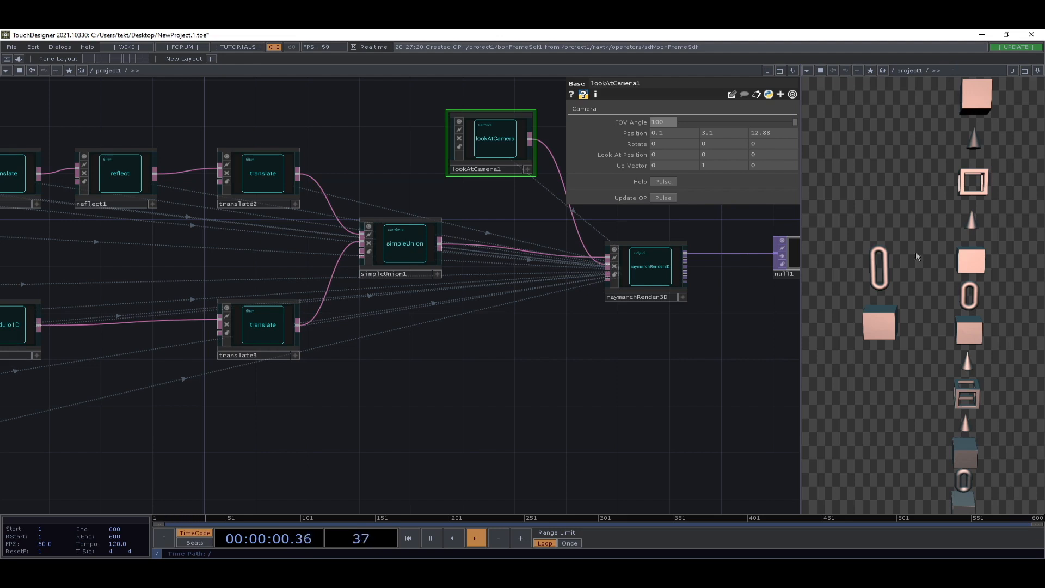
- Select all six SDF operators feeding the two iteration switches and move them slightly up together
drag(414, 451, 591, 446)
drag(214, 434, 476, 458)
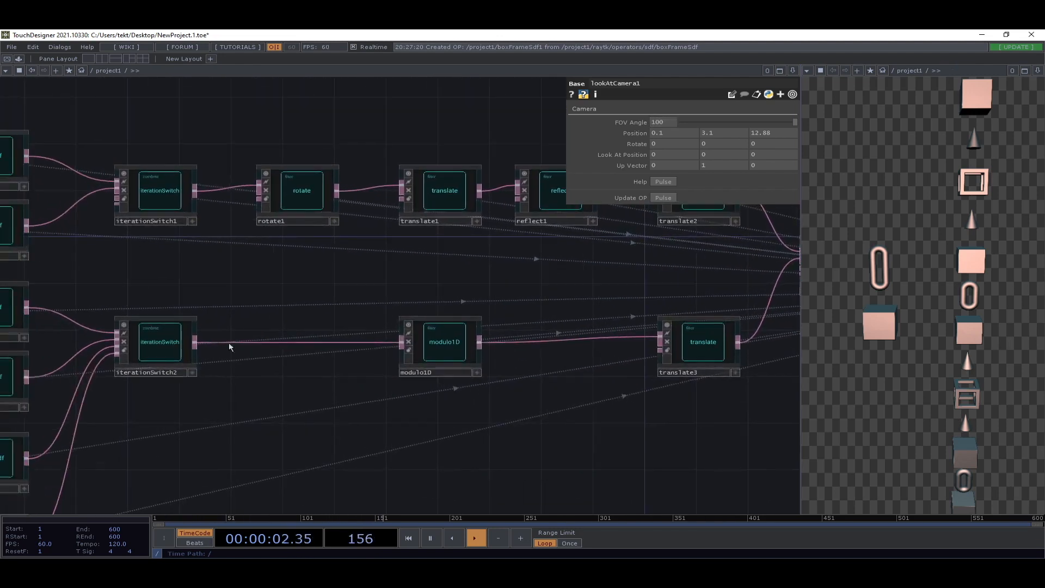
click(155, 351)
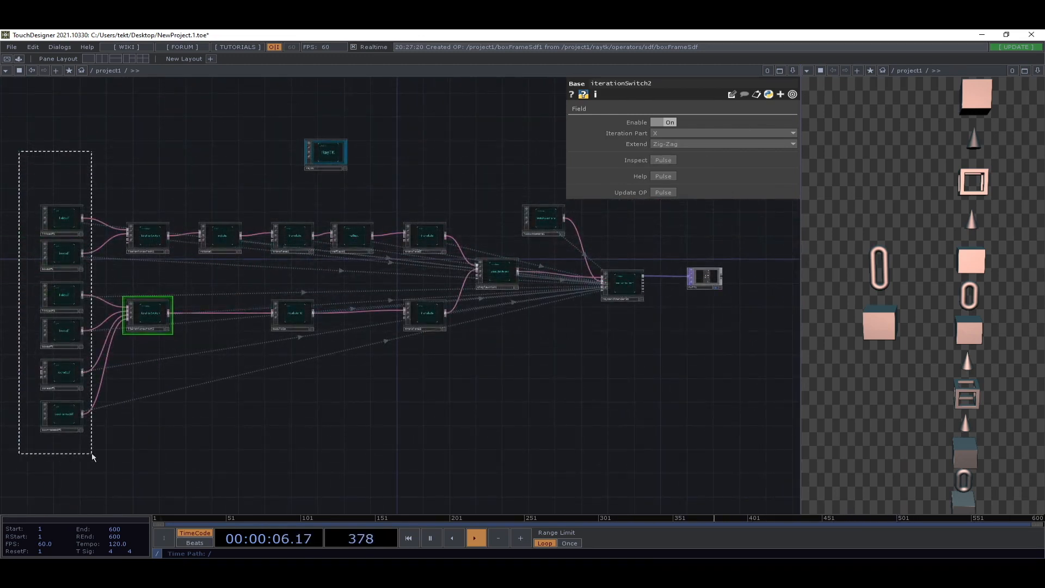
drag(93, 457, 93, 453)
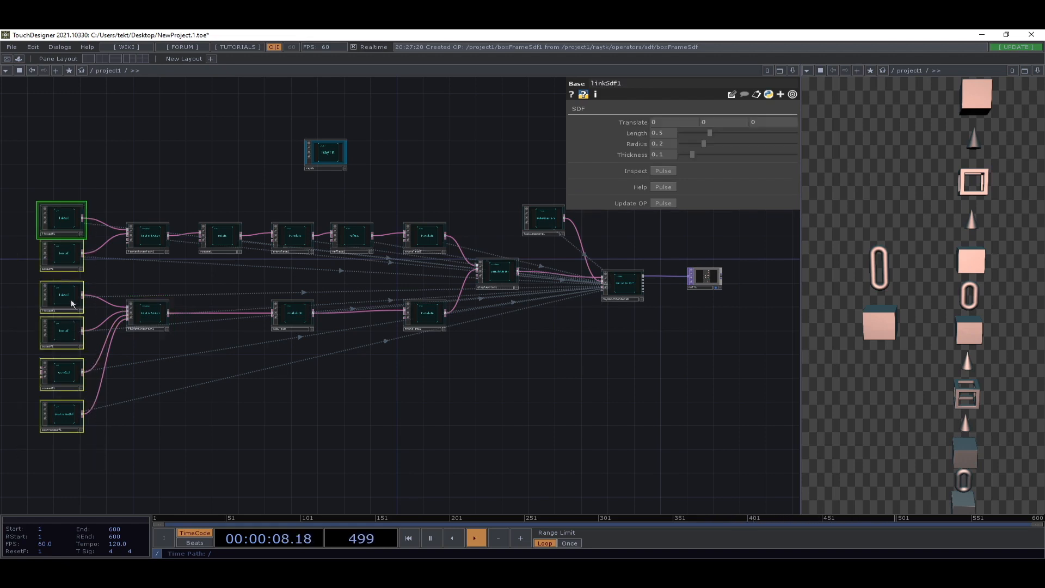
drag(73, 305, 68, 275)
click(130, 276)
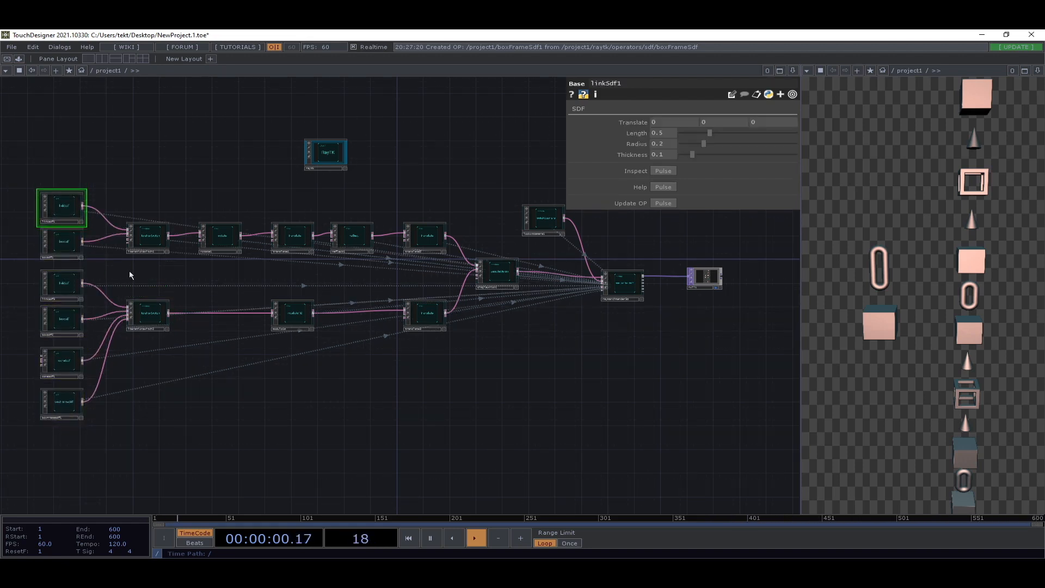
- Examine the link and box branch from its SDFs through iterationSwitch1, rotate1 and translate1 to reflect1's settings
drag(445, 404, 458, 407)
scroll(420, 296, up, 10)
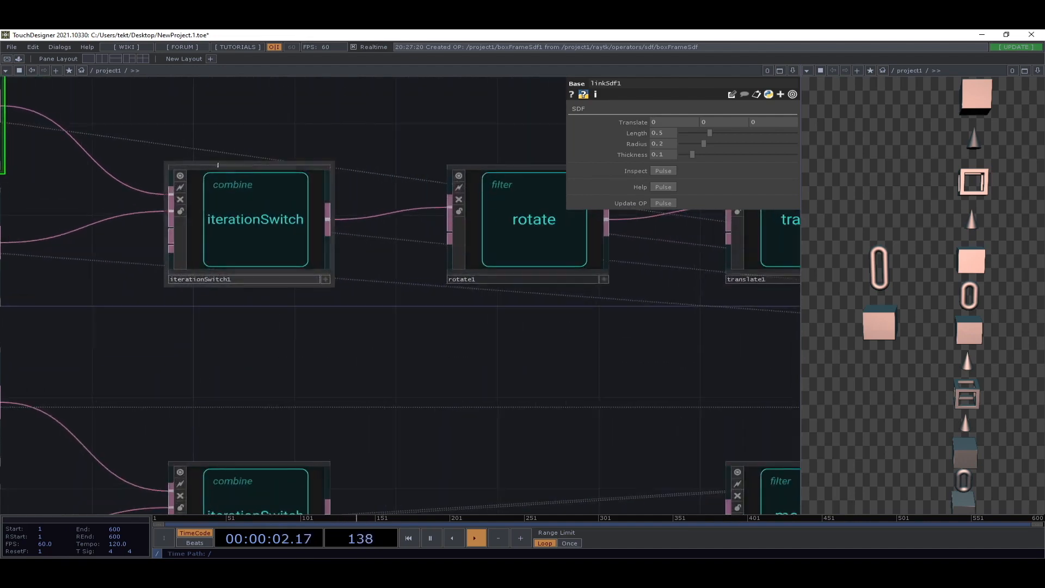
scroll(303, 282, down, 8)
scroll(396, 439, up, 6)
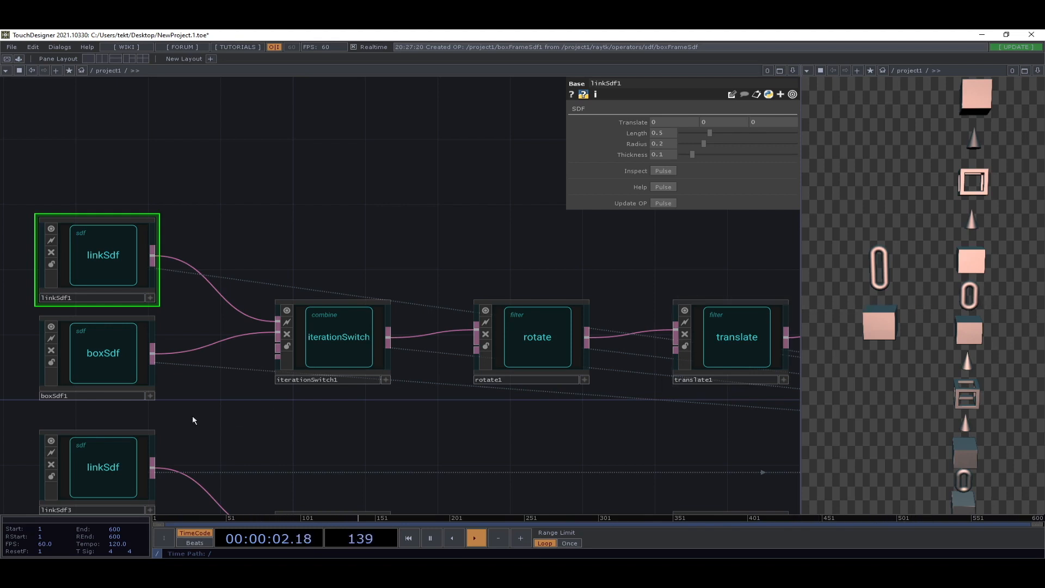
drag(165, 263, 1, 254)
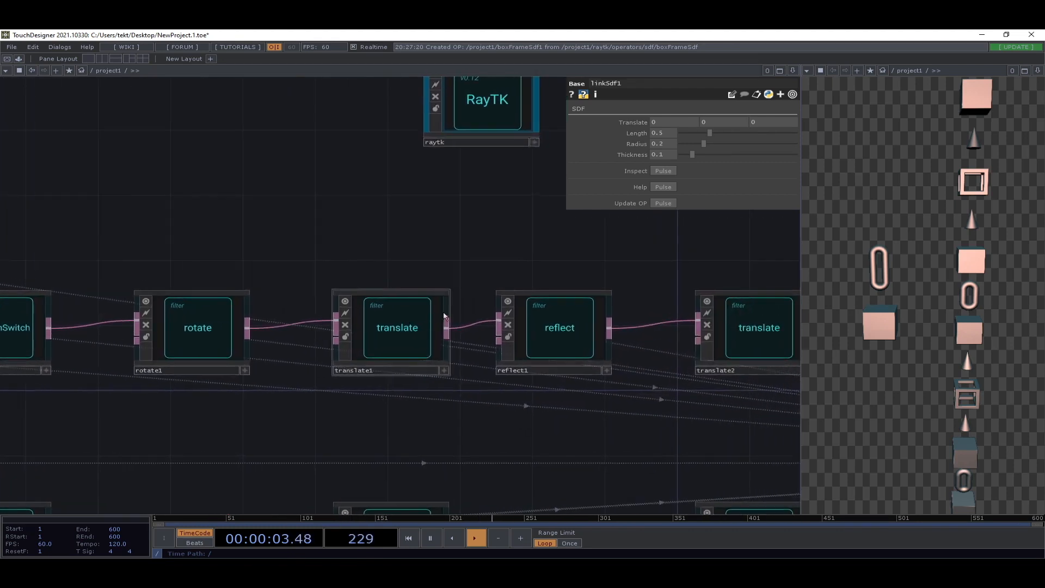
click(561, 331)
scroll(560, 331, down, 3)
drag(406, 265, 501, 252)
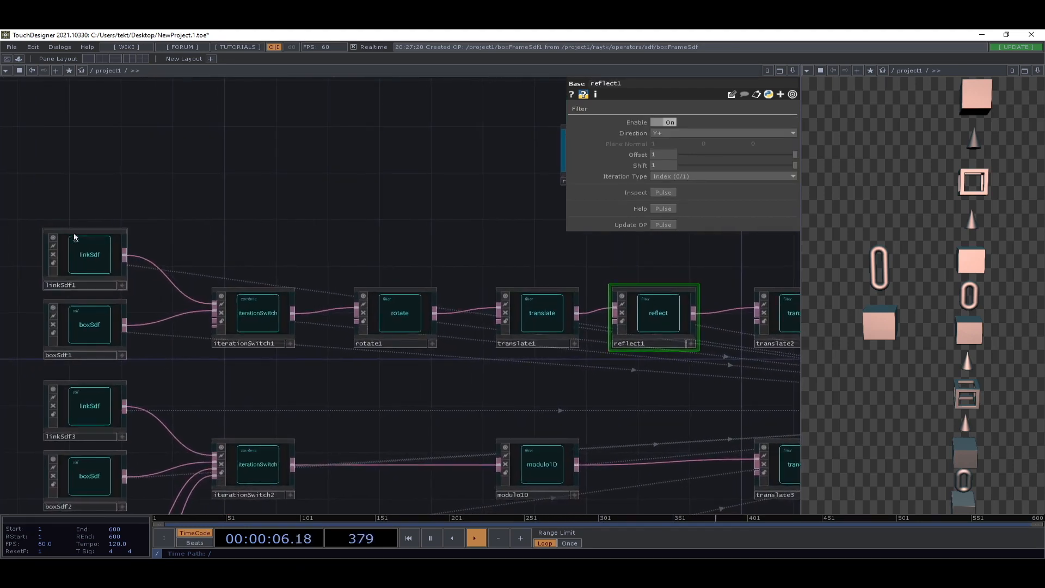
right_drag(48, 197, 169, 169)
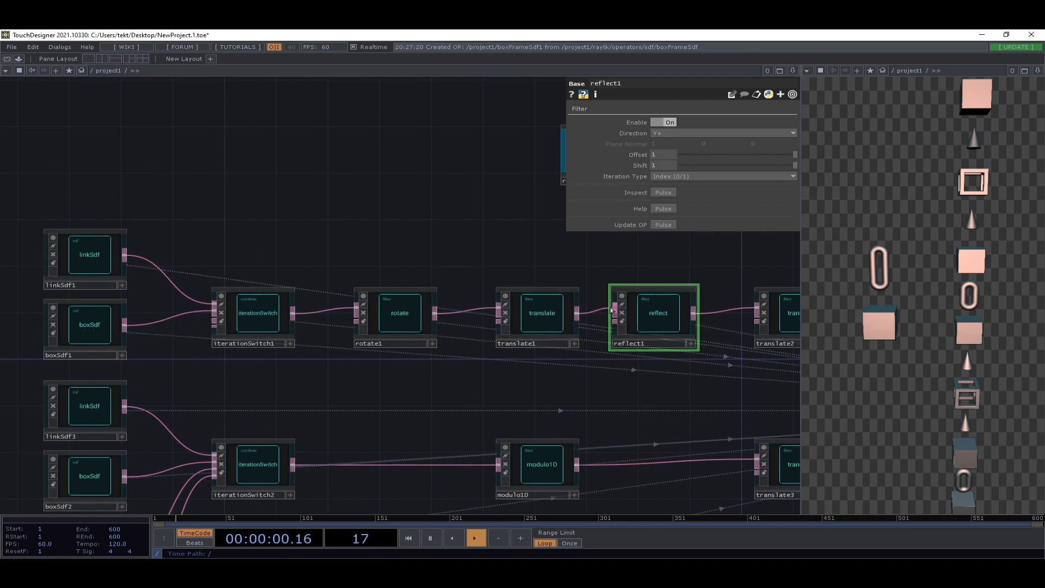
- Connect iterationSwitch1 directly to reflect1 and delete the bypassed rotate1 and translate1 operators
drag(615, 309, 303, 317)
right_drag(546, 256, 397, 353)
key(Delete)
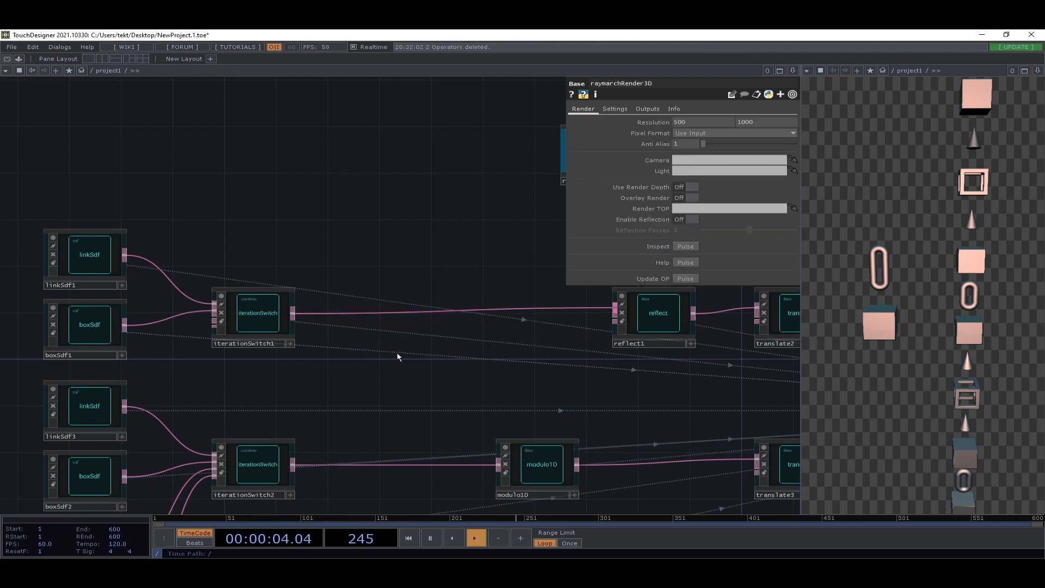
- Review the shortened reflect branch and inspect reflect1's Direction and Iteration Type parameters
drag(330, 253, 163, 244)
drag(341, 306, 497, 271)
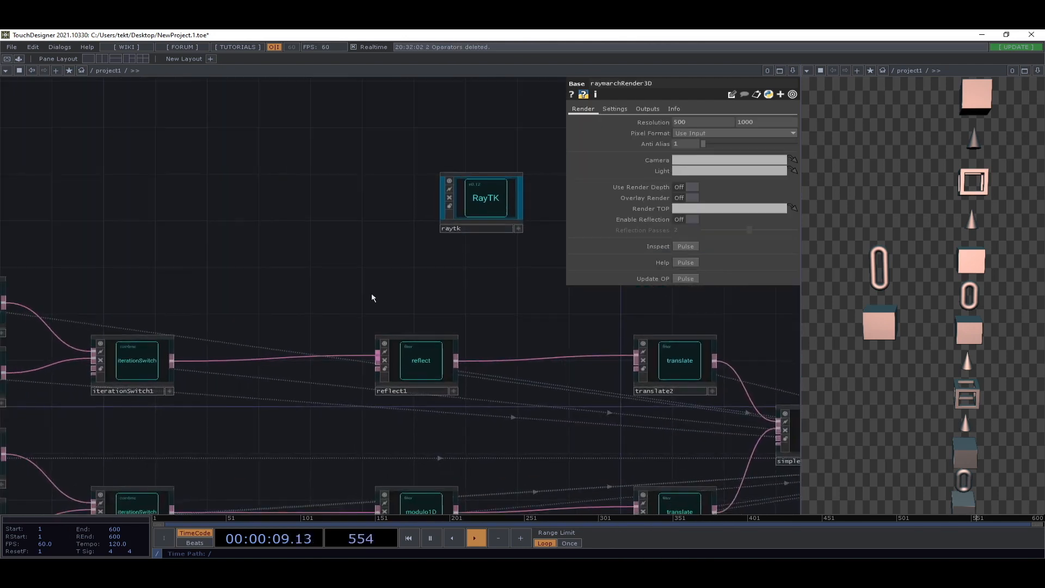
key(p)
scroll(371, 294, down, 3)
scroll(498, 272, up, 3)
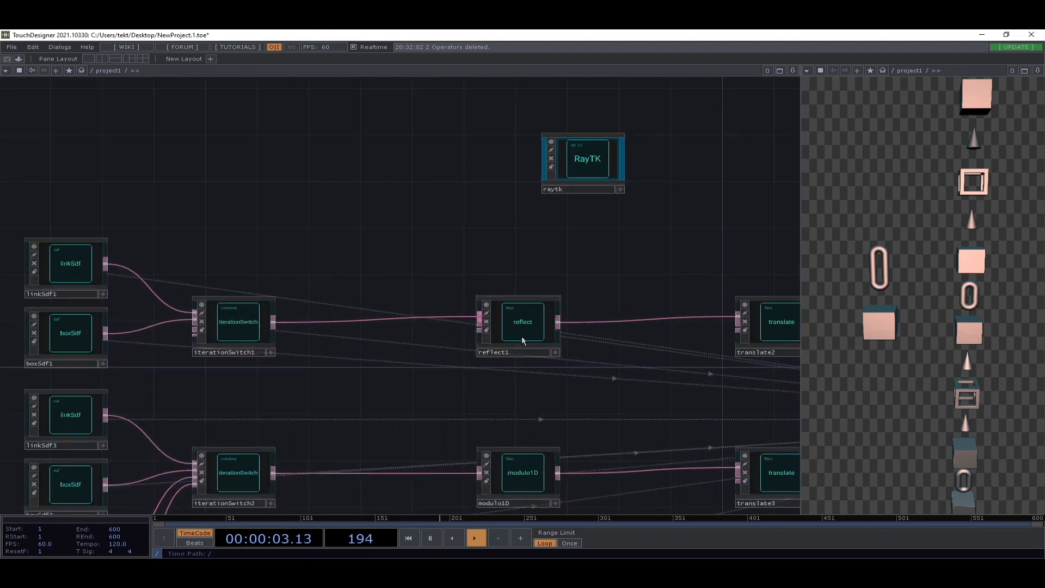
click(521, 334)
key(p)
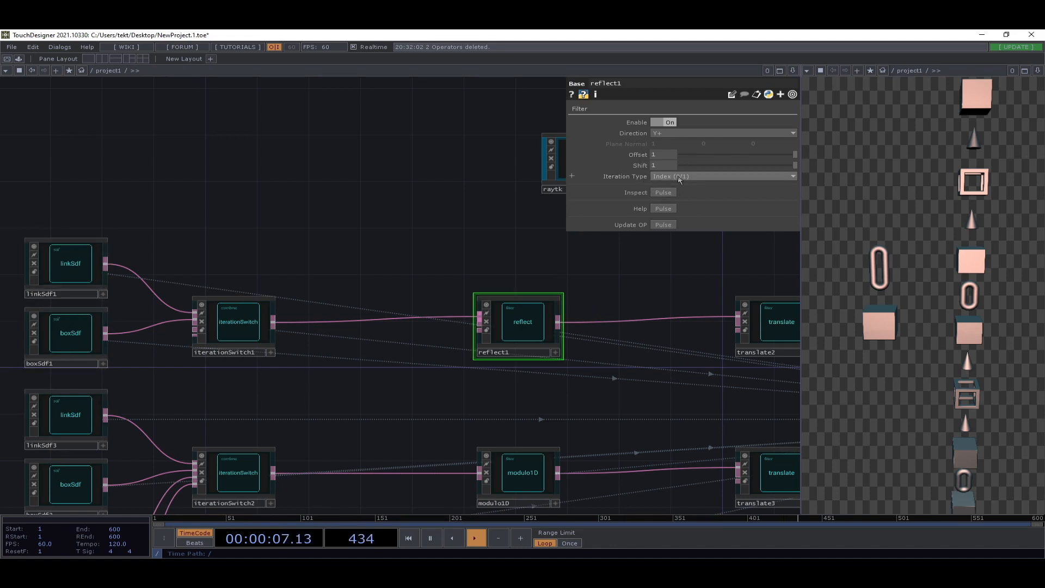
- Inspect iterationSwitch1's Iteration Part and Extend parameters and compare its branch with the modulo1D branch
click(233, 324)
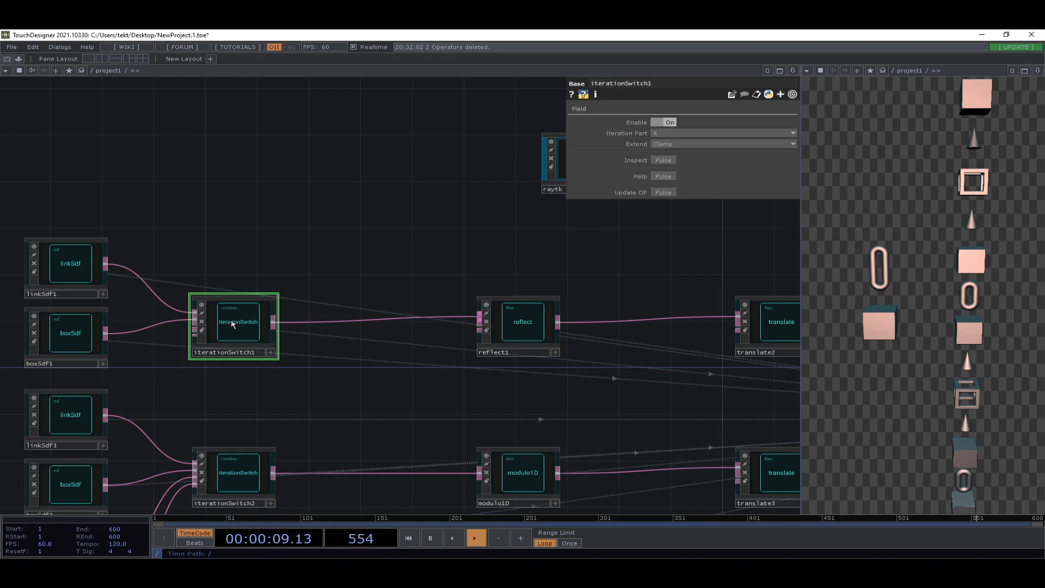
scroll(223, 329, up, 4)
scroll(249, 321, down, 3)
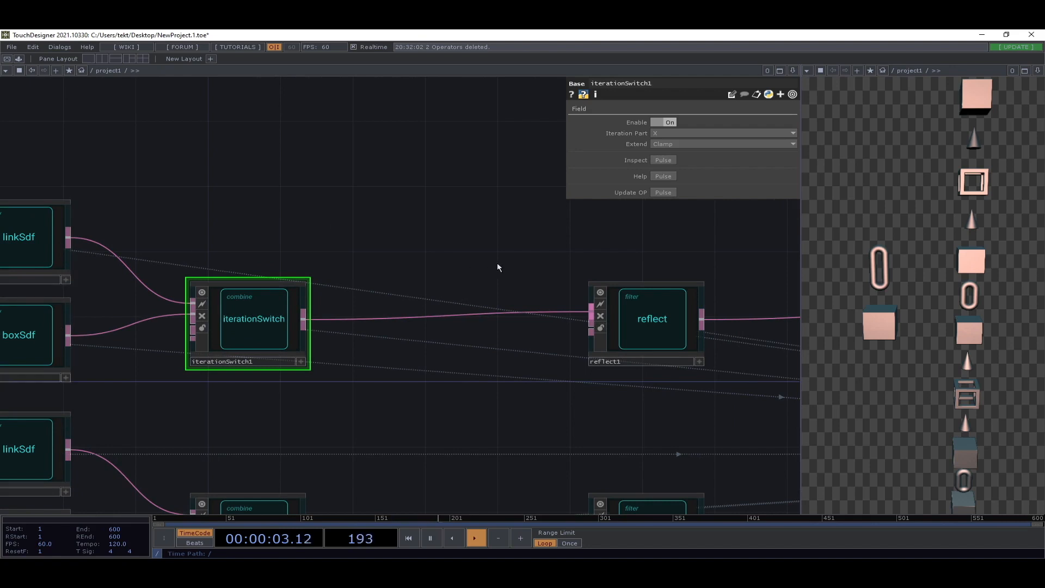
drag(604, 275, 251, 262)
scroll(274, 304, down, 3)
drag(446, 376, 705, 287)
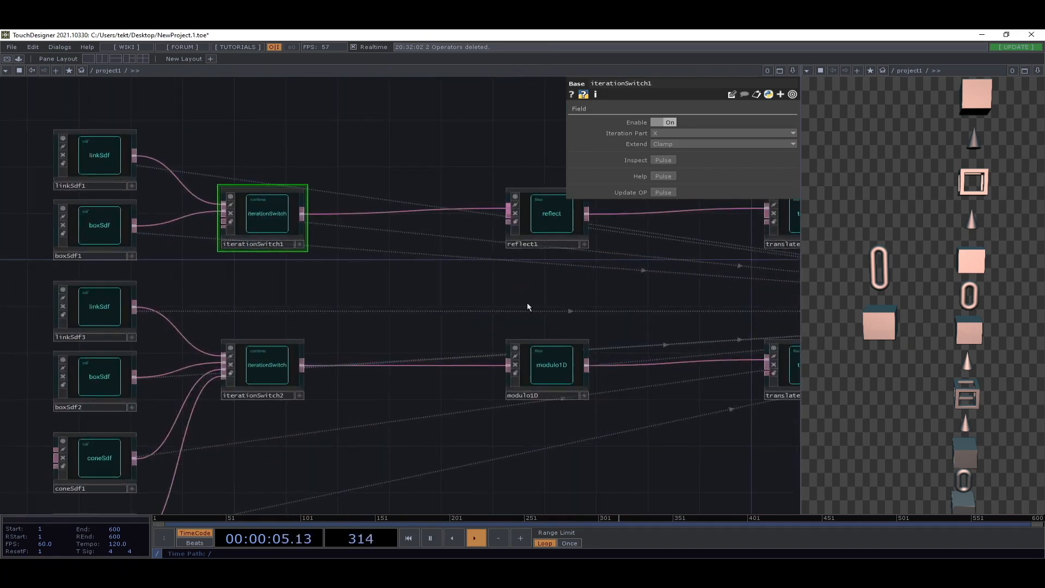
drag(521, 292, 611, 246)
drag(508, 270, 496, 269)
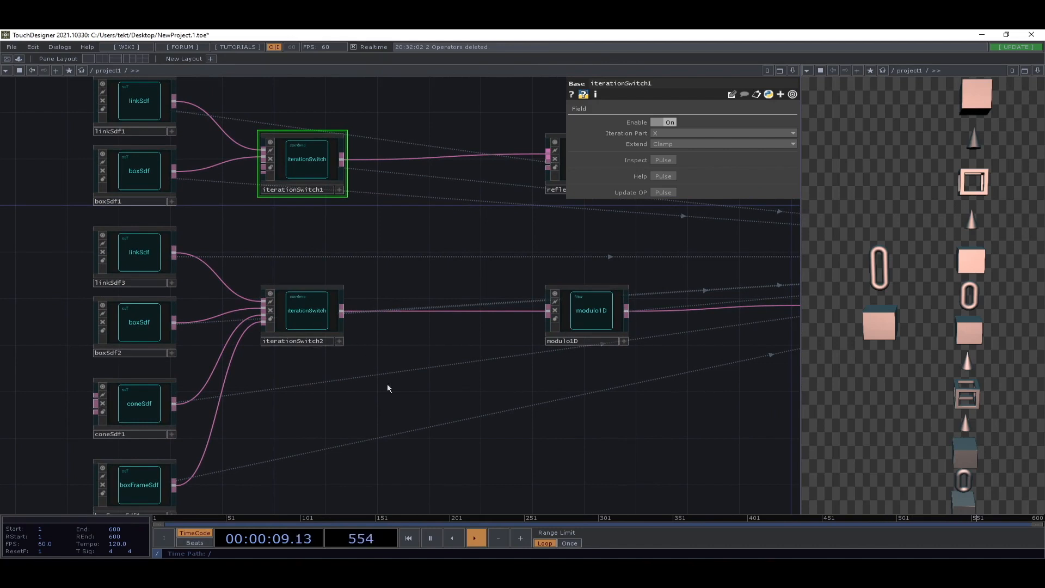
- Set iterationSwitch2's Extend mode to Loop
drag(387, 383, 414, 372)
drag(95, 257, 83, 465)
click(344, 300)
drag(504, 380, 292, 446)
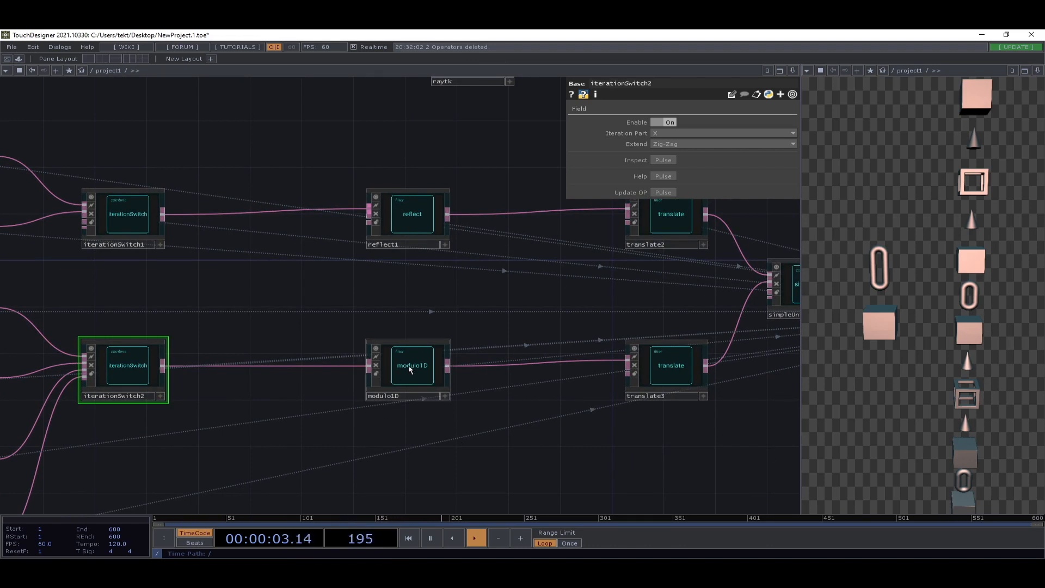
click(678, 144)
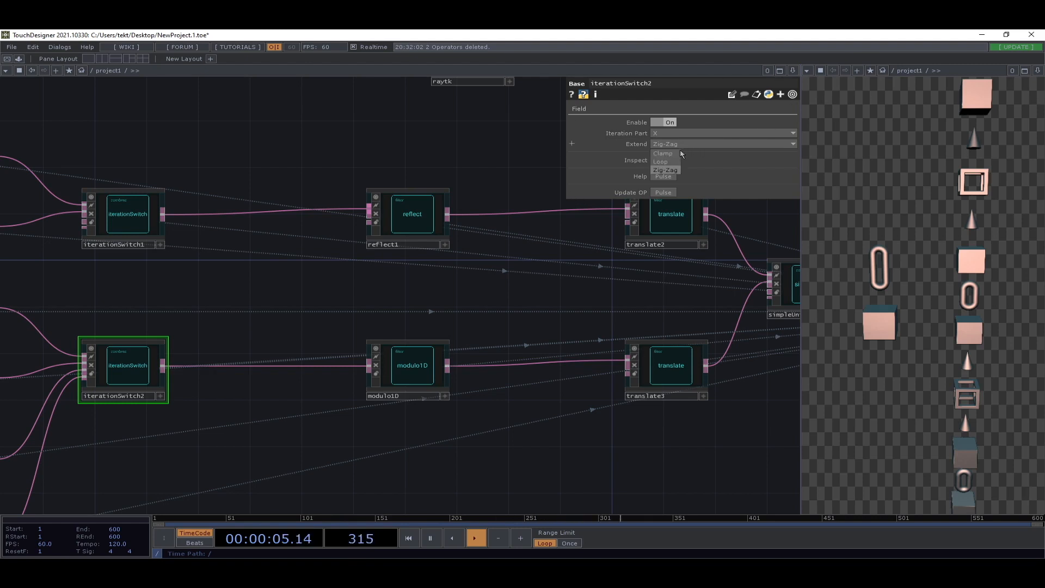
click(675, 162)
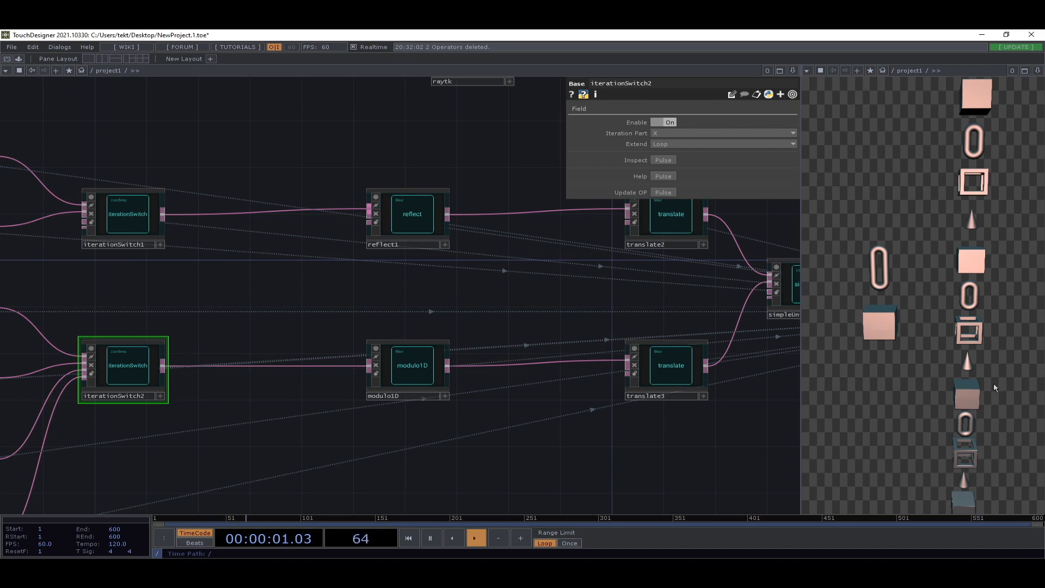
drag(527, 407, 305, 378)
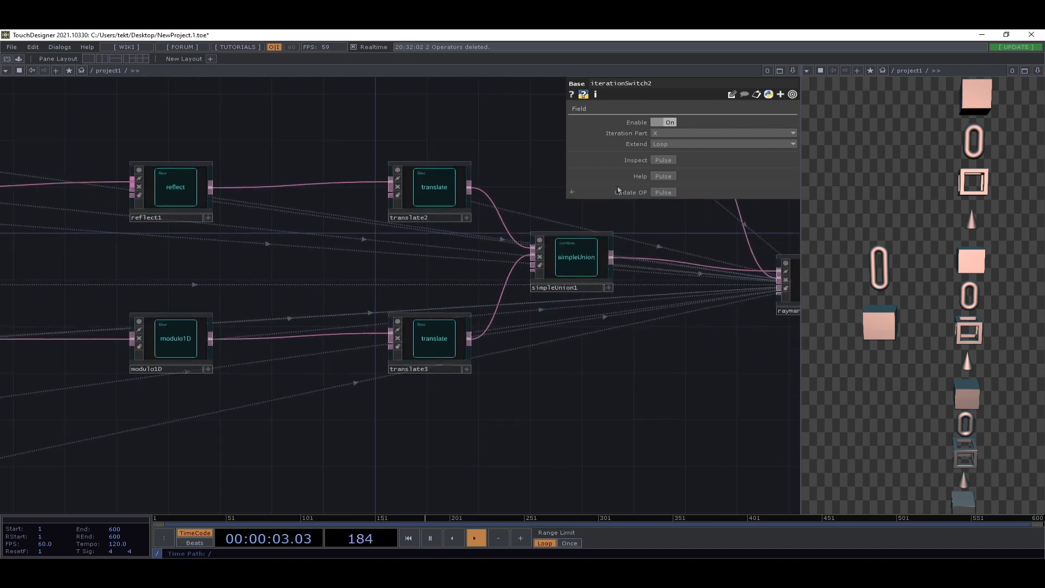
scroll(425, 462, down, 8)
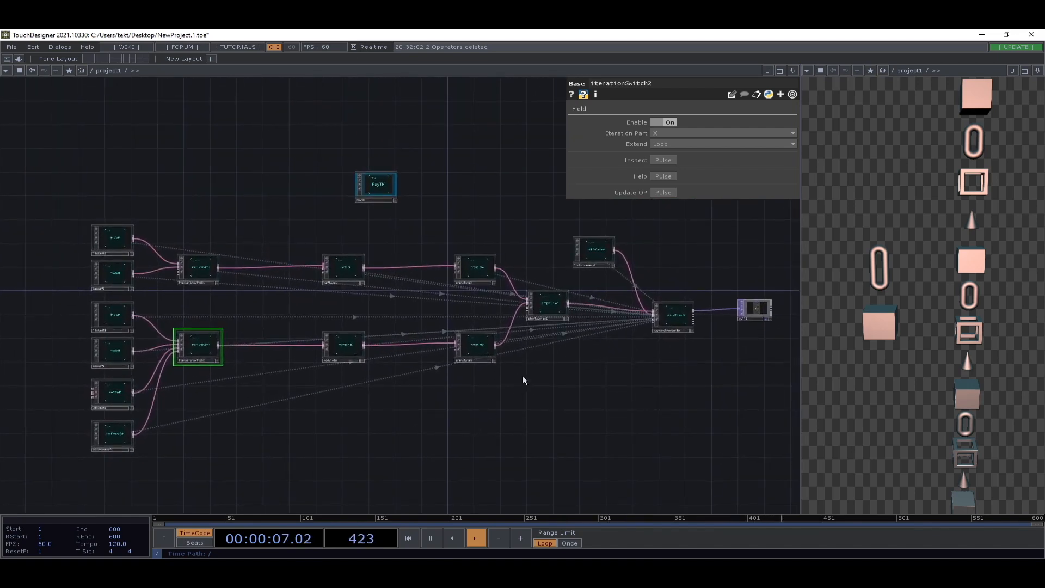
- Inspect the parameters of translate2, translate3 and simpleUnion1 and follow their connection to the render output
scroll(523, 380, up, 6)
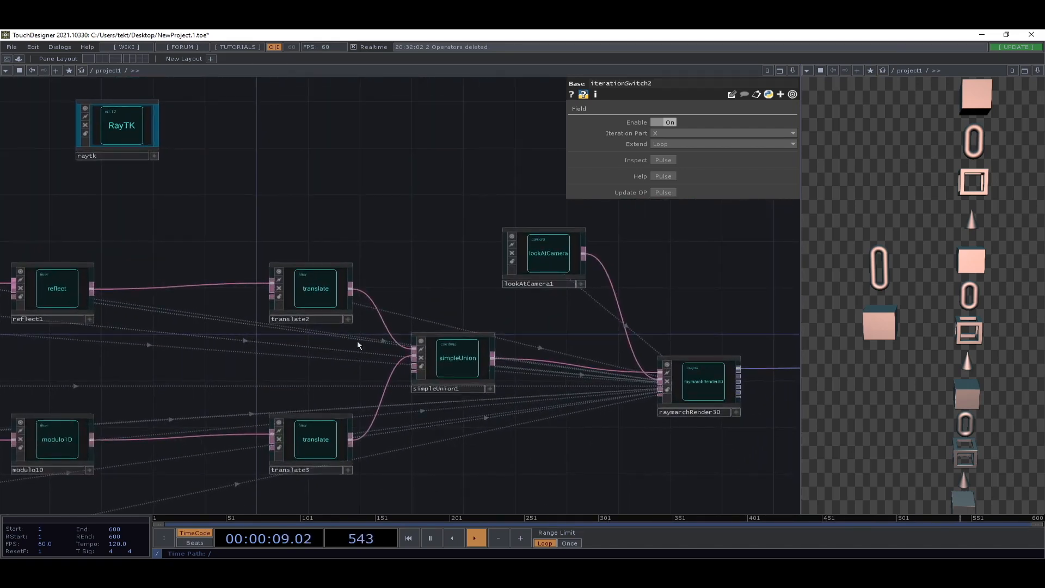
click(315, 294)
click(322, 449)
click(450, 366)
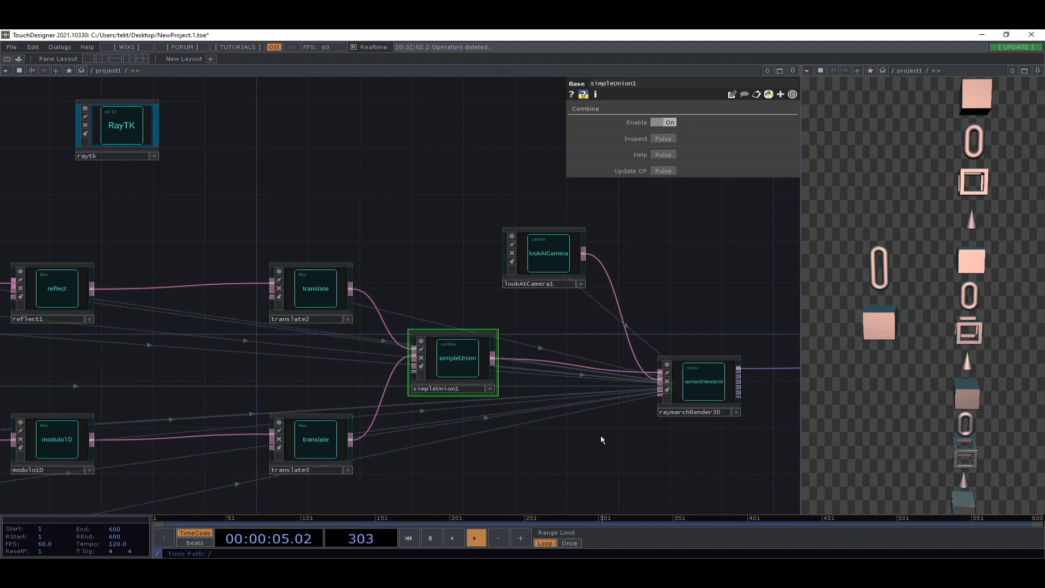
drag(601, 437, 502, 364)
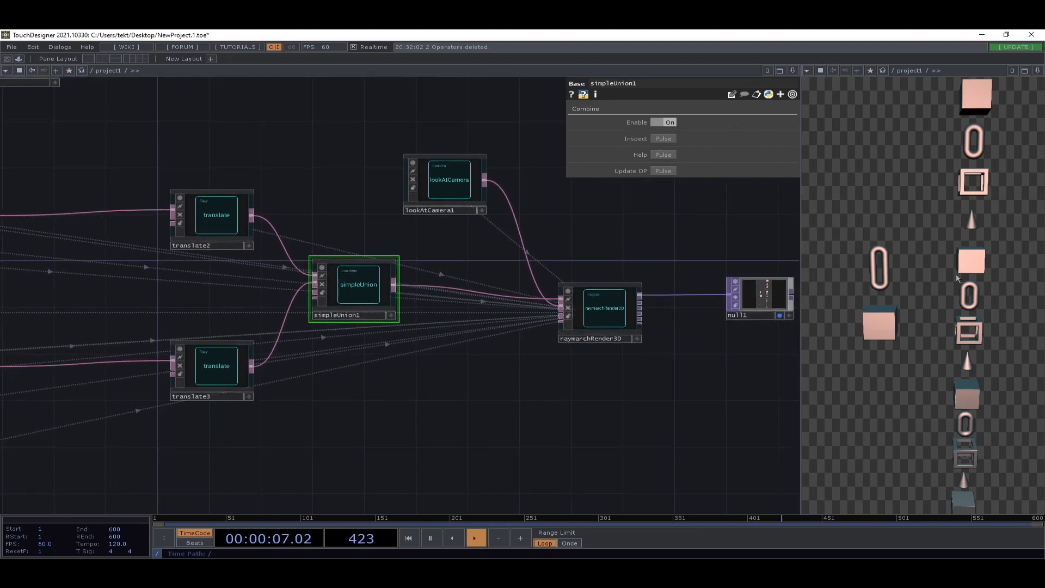
drag(407, 438, 381, 331)
scroll(381, 331, down, 3)
drag(719, 276, 703, 331)
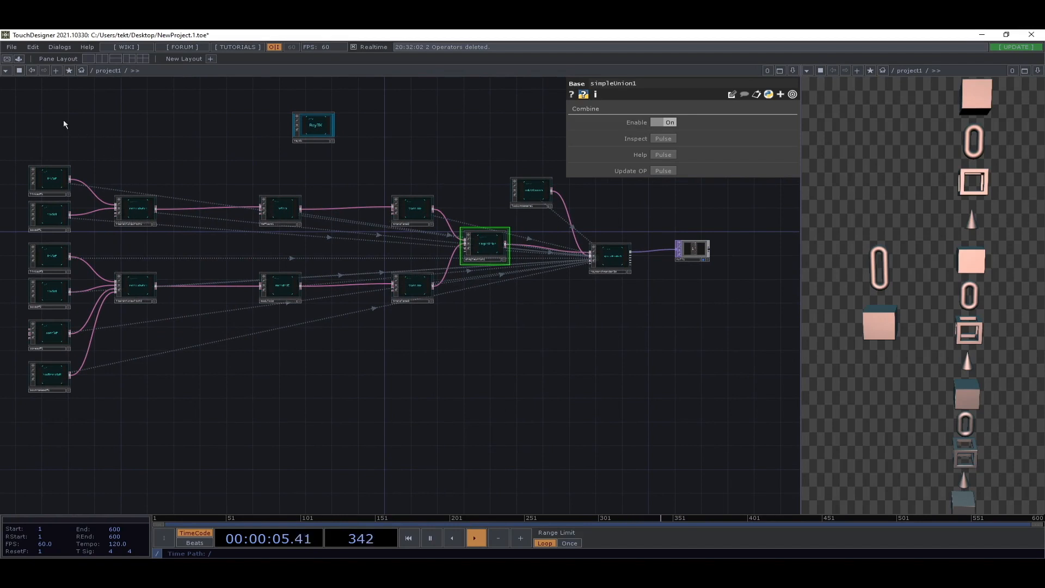
- Move the six SDF operators together slightly upward and closer to the two iterationSwitch operators
drag(67, 126, 24, 417)
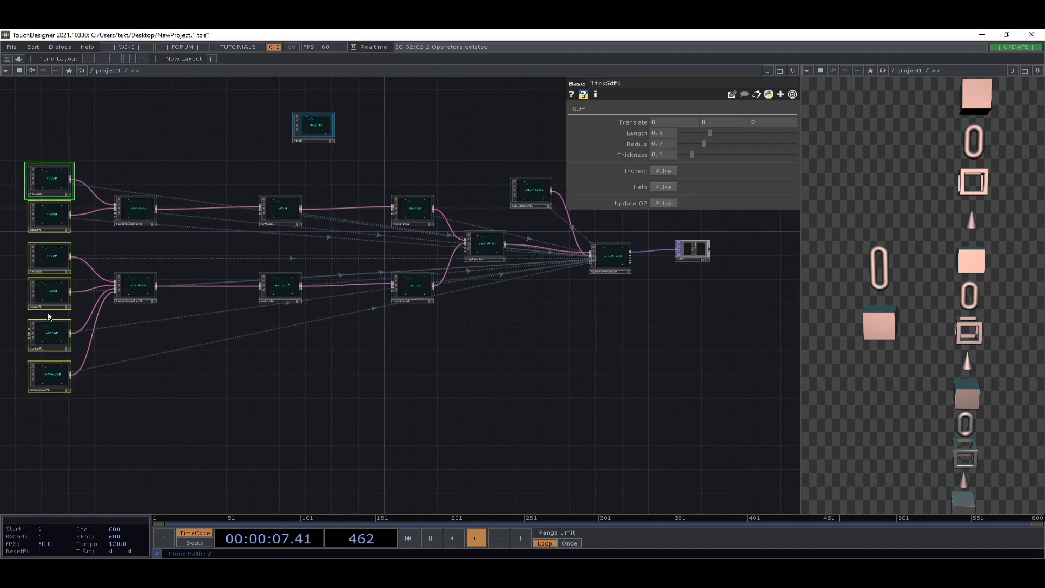
drag(62, 344, 68, 322)
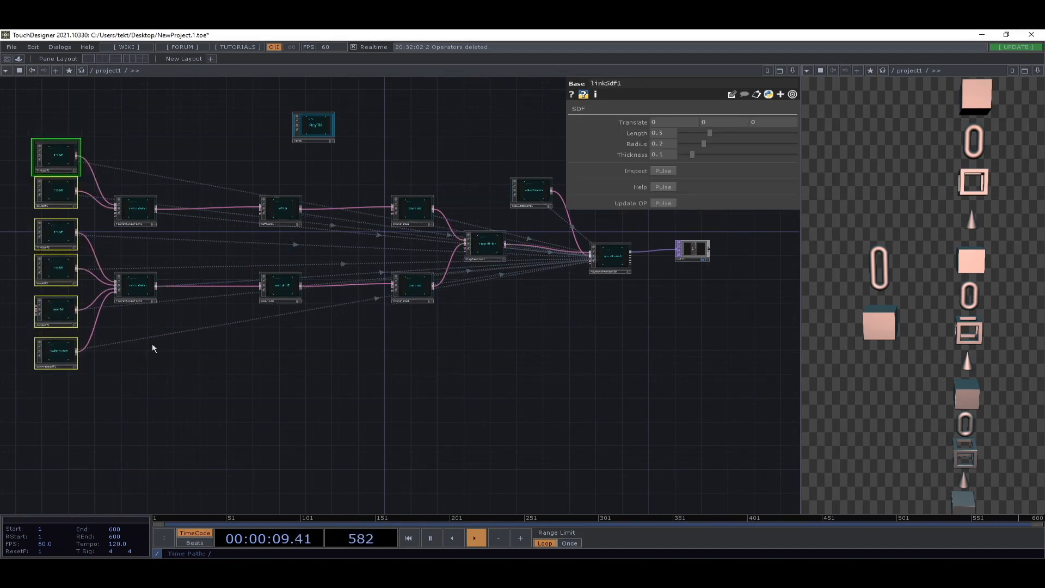
click(152, 346)
- Review the network from the SDF inputs through the iterationSwitch2 and modulo1D branch to the raymarchRender3D output
scroll(114, 281, up, 3)
scroll(136, 285, up, 7)
scroll(175, 298, down, 7)
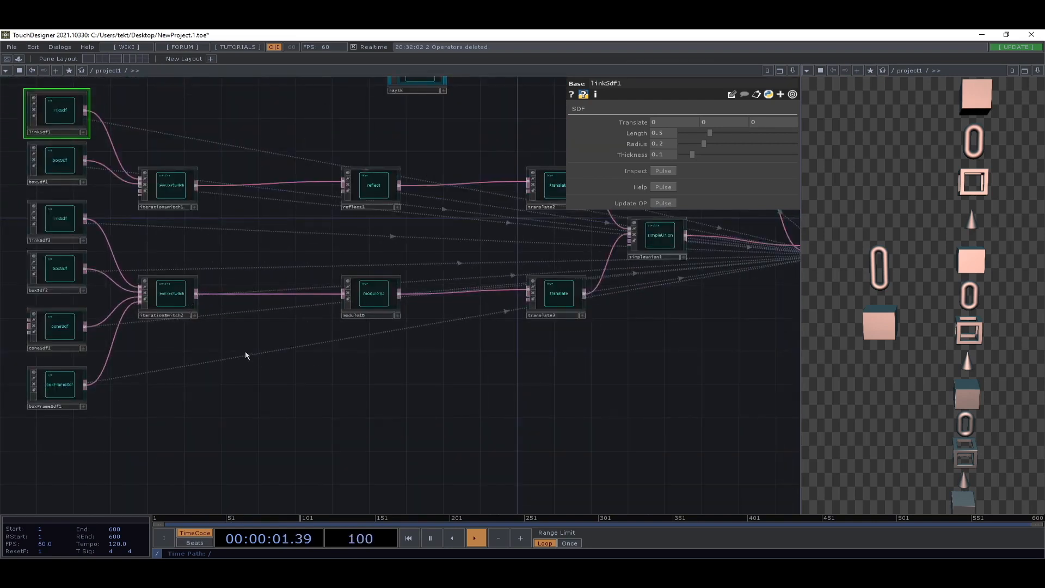
drag(196, 324, 353, 351)
scroll(353, 352, up, 1)
scroll(353, 351, up, 3)
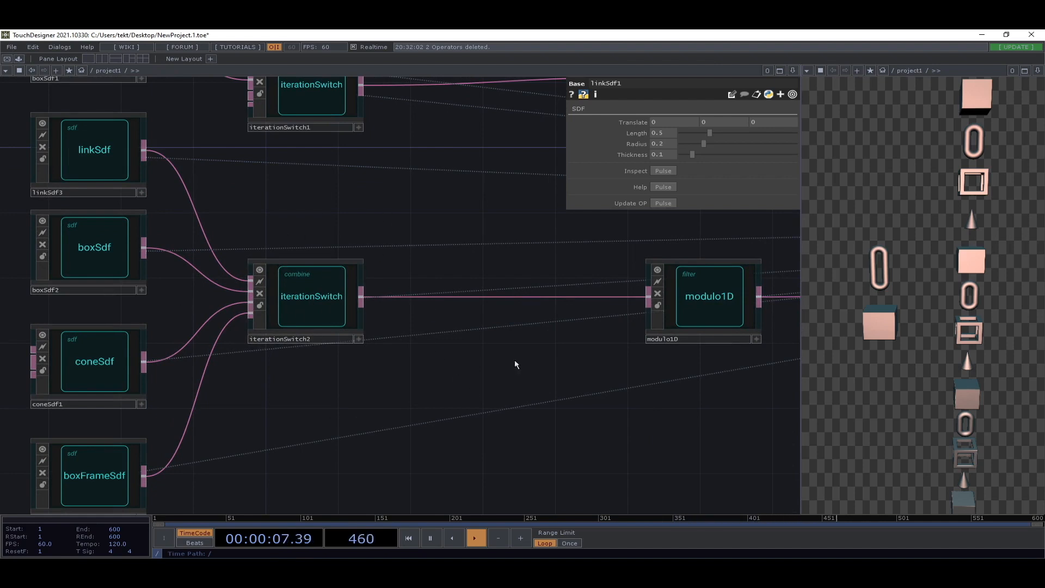
drag(548, 430, 350, 338)
scroll(387, 399, down, 5)
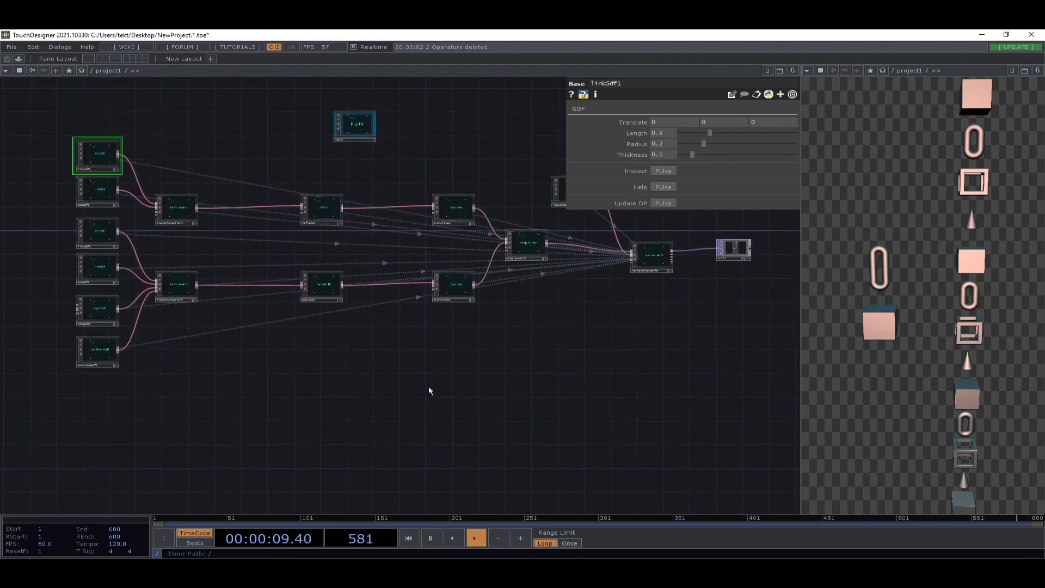
drag(496, 373, 441, 350)
scroll(625, 338, up, 5)
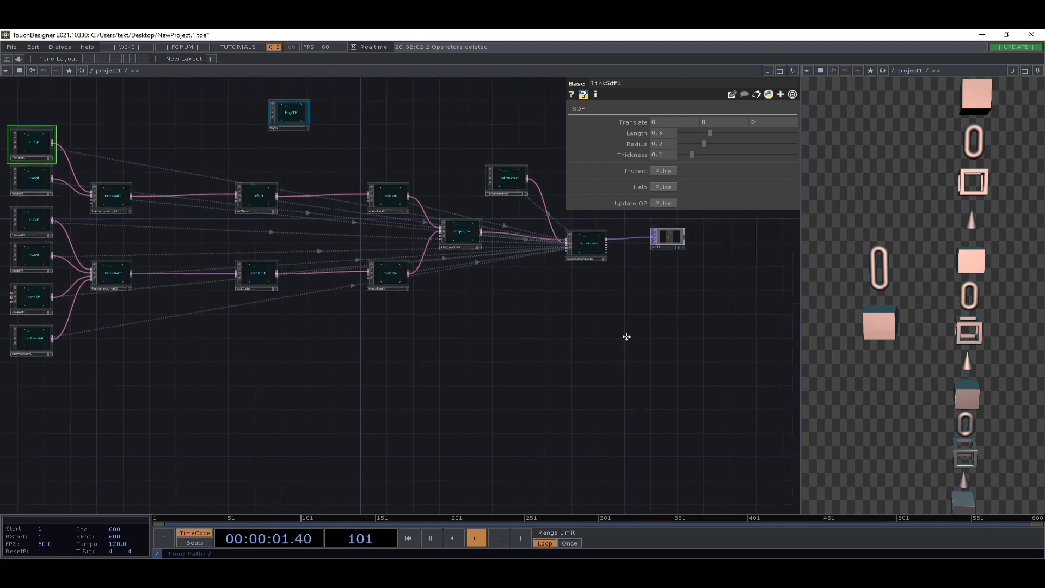
scroll(610, 301, up, 1)
- Move null1 farther from raymarchRender3D and insert another Null TOP on the wire between them
drag(666, 339, 379, 357)
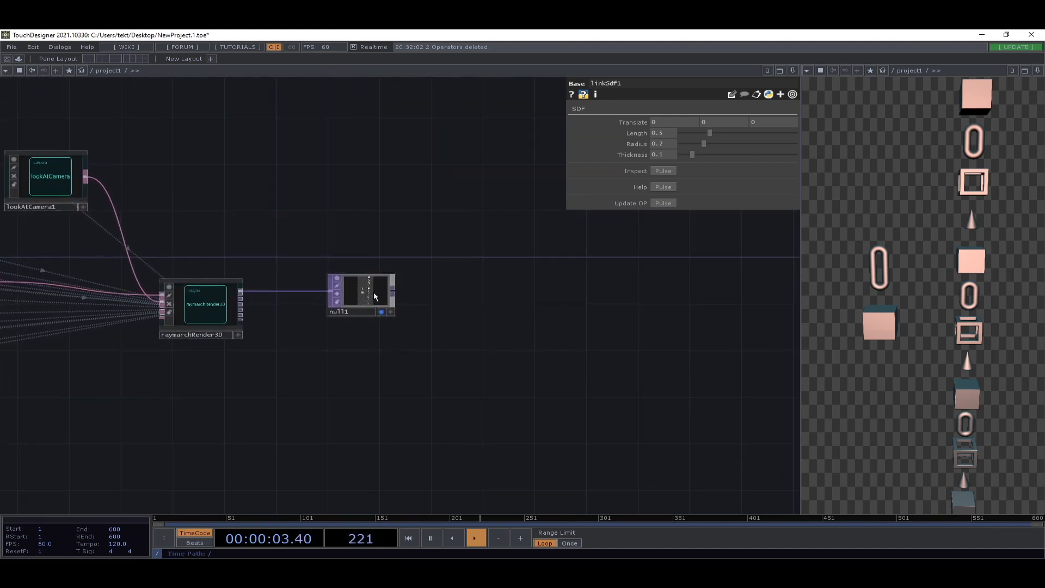
drag(380, 294, 523, 289)
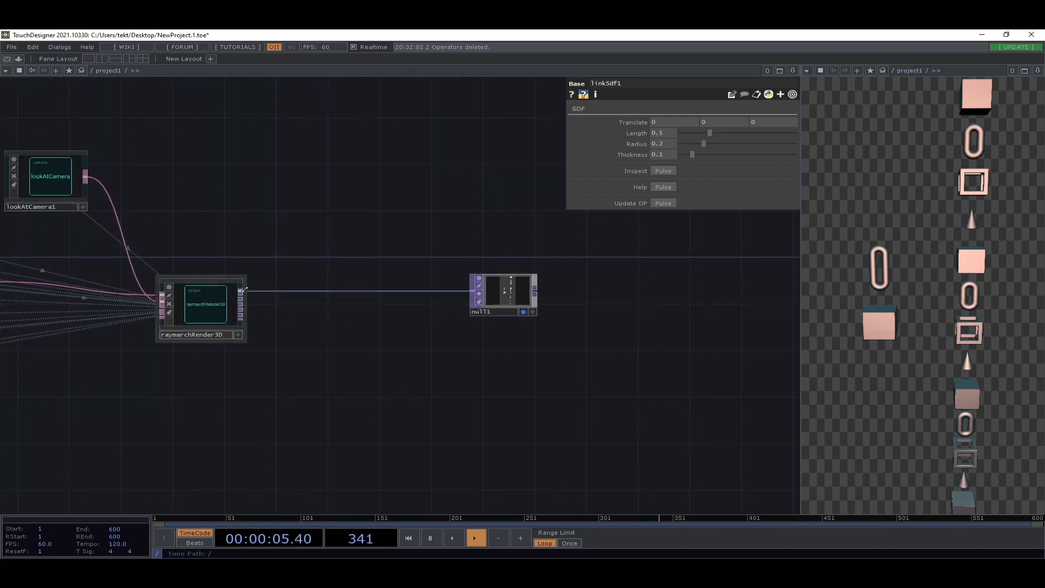
right_click(331, 291)
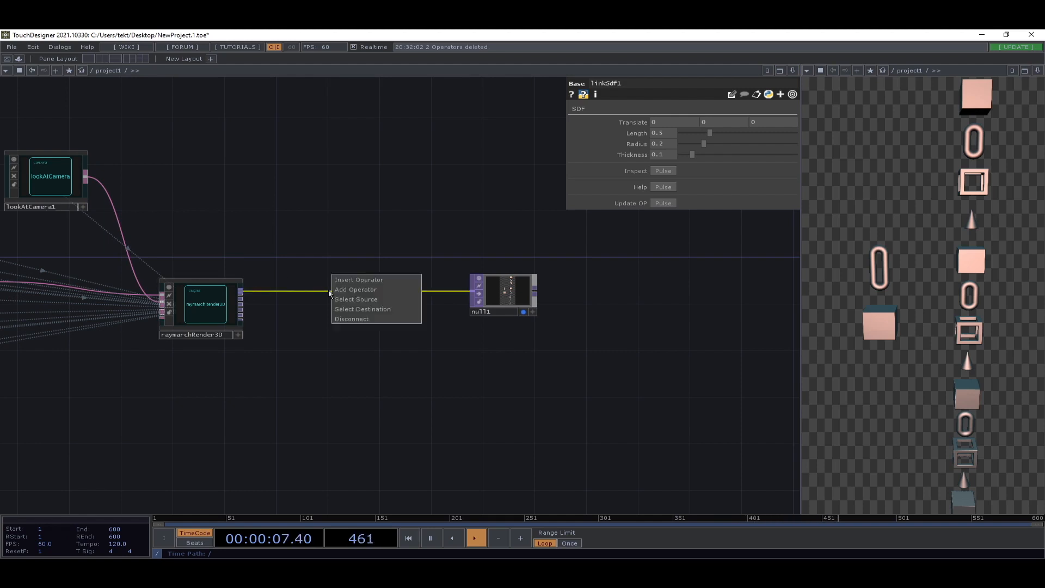
click(346, 280)
click(295, 249)
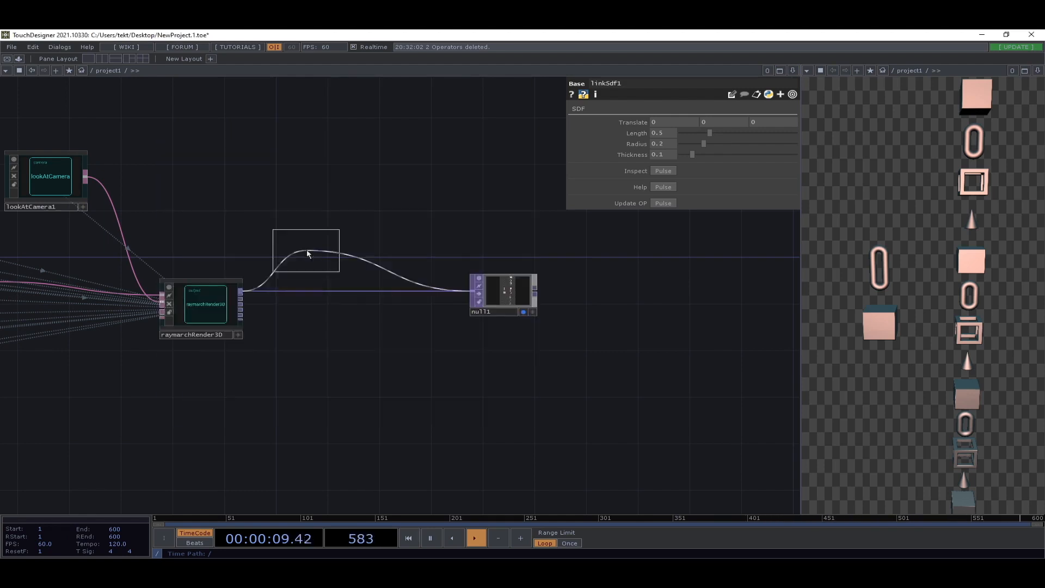
click(350, 296)
- Duplicate lookAtCamera1, raymarchRender3D and null2 below the originals, and place null1 between the heights of the two render outputs
drag(384, 445, 524, 399)
scroll(535, 393, down, 3)
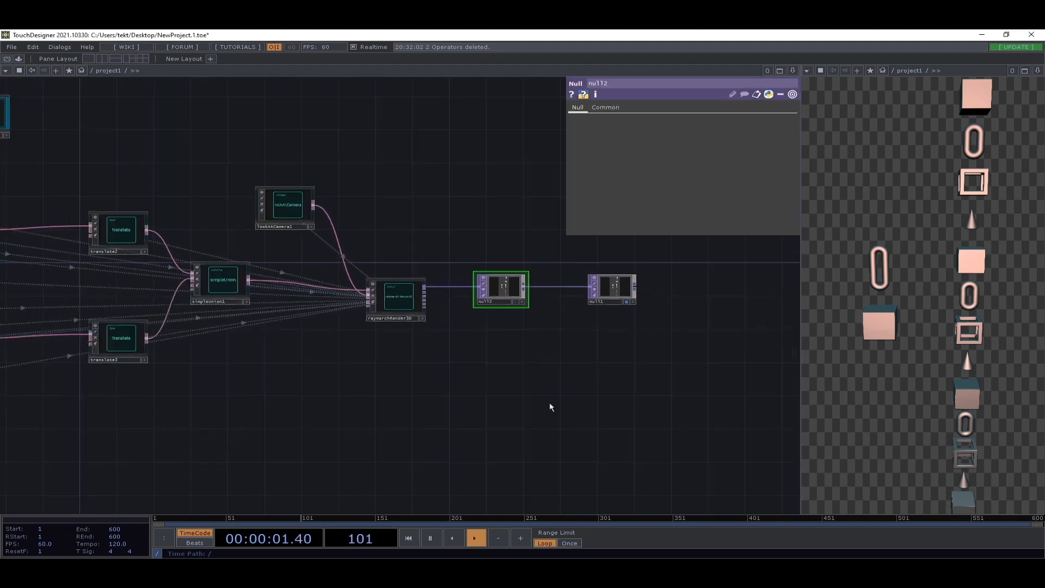
right_drag(549, 404, 286, 190)
drag(422, 460, 396, 406)
key(ctrl+c)
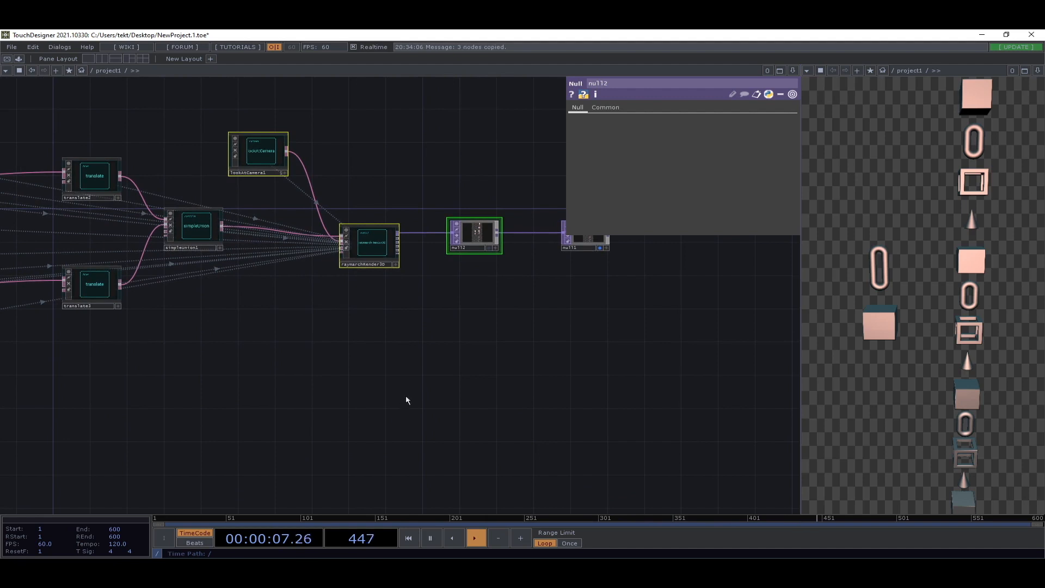
key(ctrl+v)
drag(321, 405, 329, 358)
click(275, 416)
drag(341, 273, 350, 323)
scroll(349, 392, up, 5)
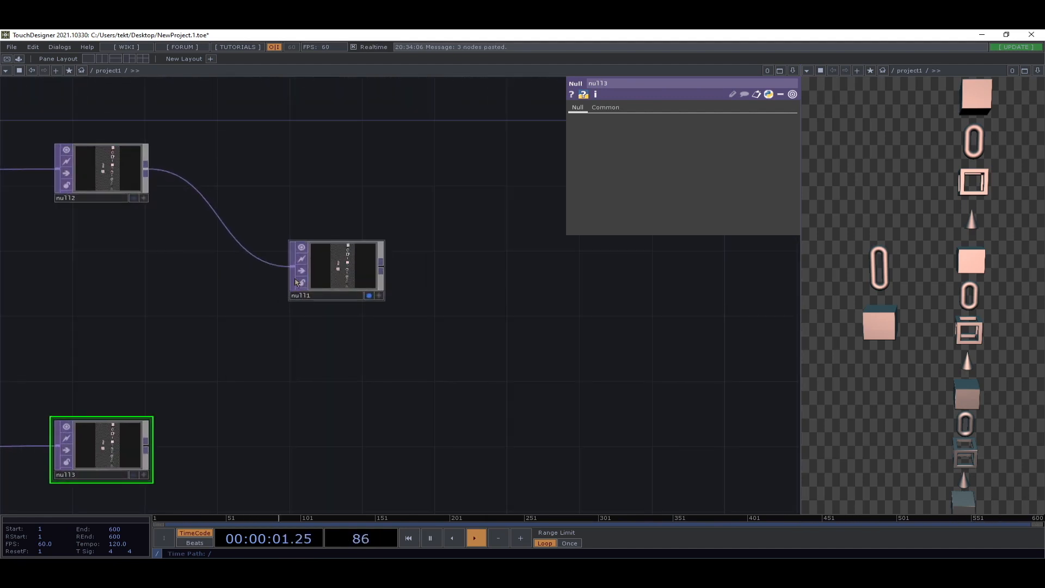
- Feed null1 from null3 instead of null2 and move the copied camera, render and null nodes further below the original branch
drag(291, 267, 146, 446)
drag(381, 503, 776, 314)
scroll(675, 320, down, 2)
drag(562, 381, 590, 464)
scroll(434, 290, down, 3)
scroll(395, 299, up, 3)
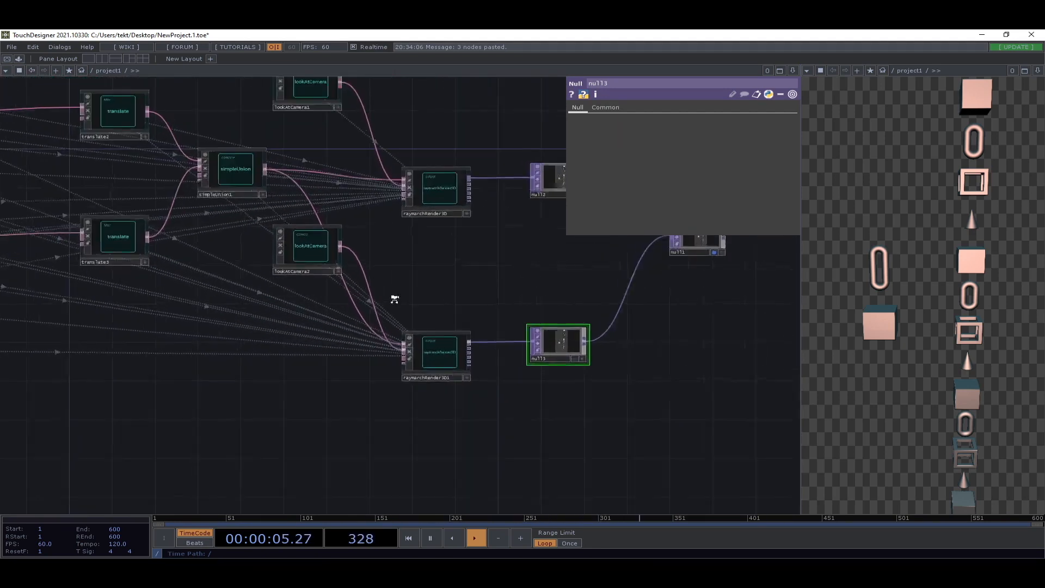
scroll(349, 357, down, 4)
scroll(326, 383, down, 2)
drag(332, 404, 463, 419)
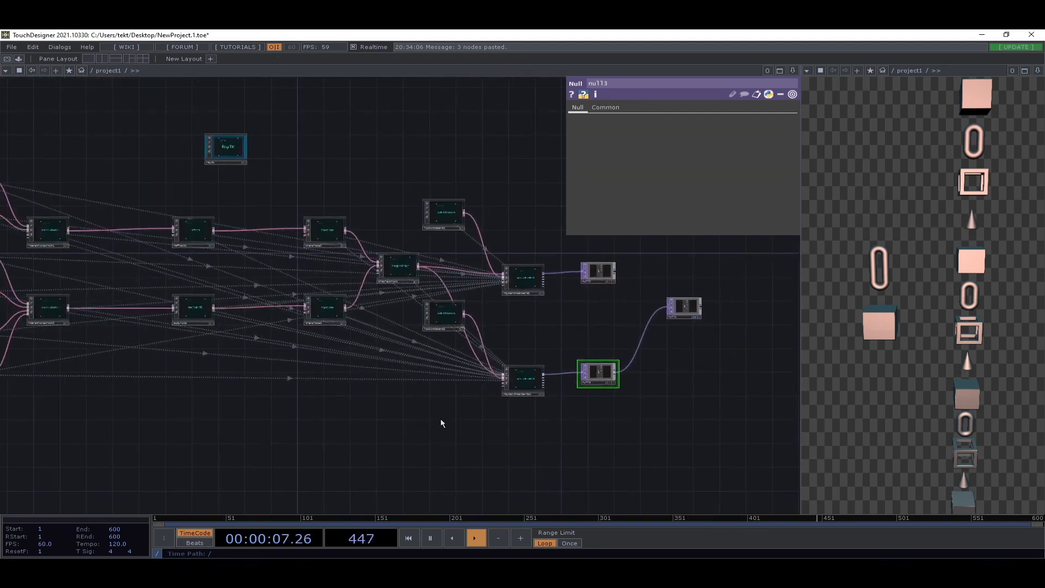
right_drag(719, 447, 416, 296)
alt+drag(445, 320, 444, 366)
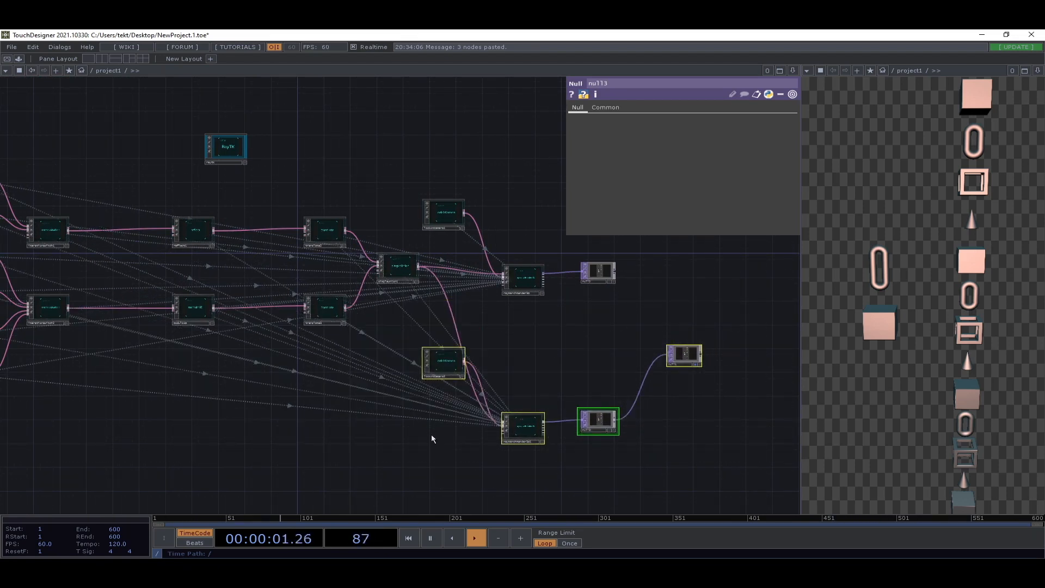
- Disconnect simpleUnion1 from the first input of raymarchRender3D1
drag(363, 475, 484, 429)
scroll(553, 402, up, 5)
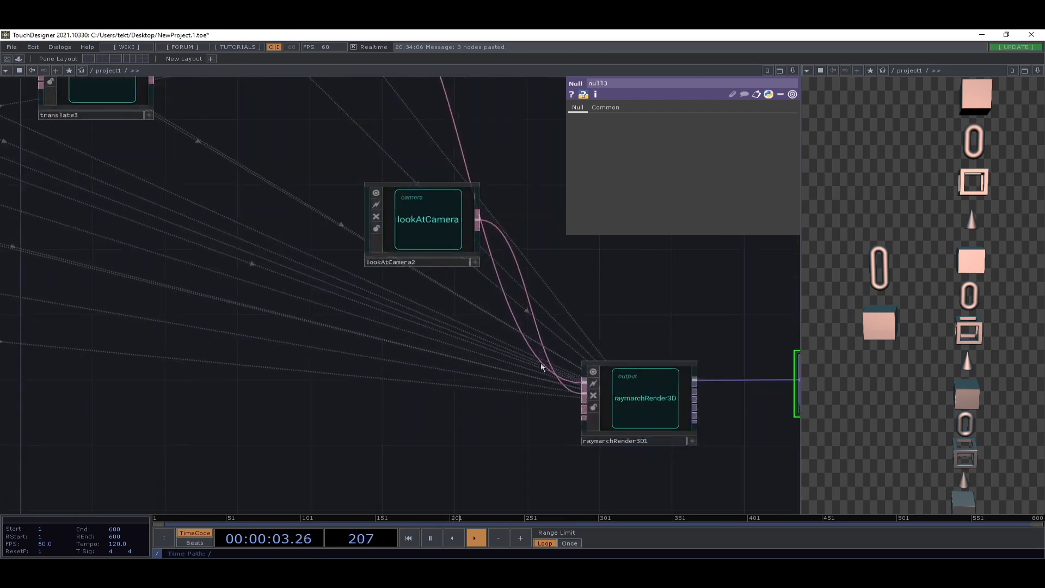
right_click(527, 339)
click(545, 337)
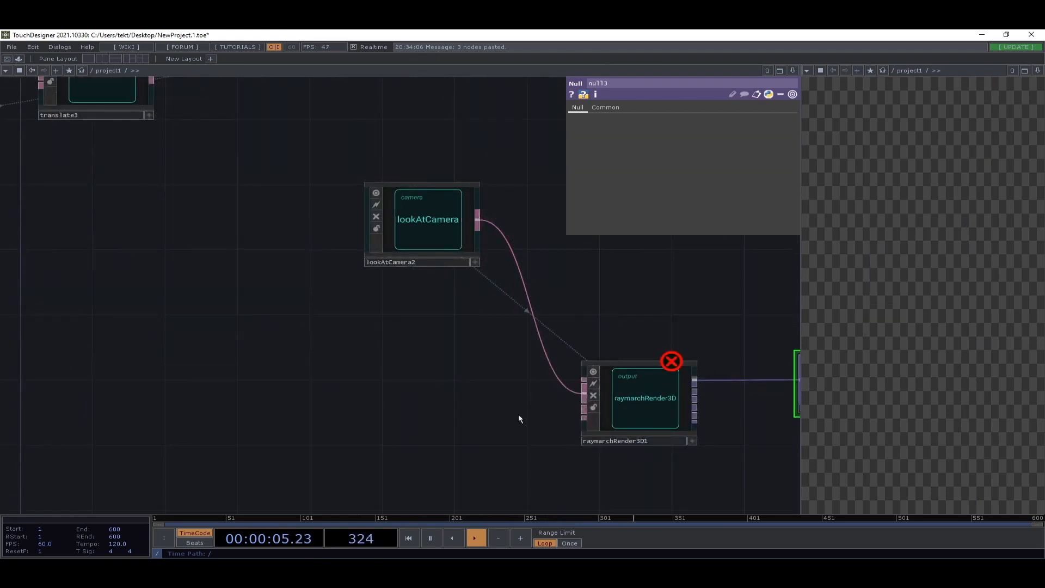
- Examine the node information of raymarchRender3D1 for its error
scroll(519, 414, down, 5)
drag(421, 466, 470, 446)
scroll(595, 393, up, 5)
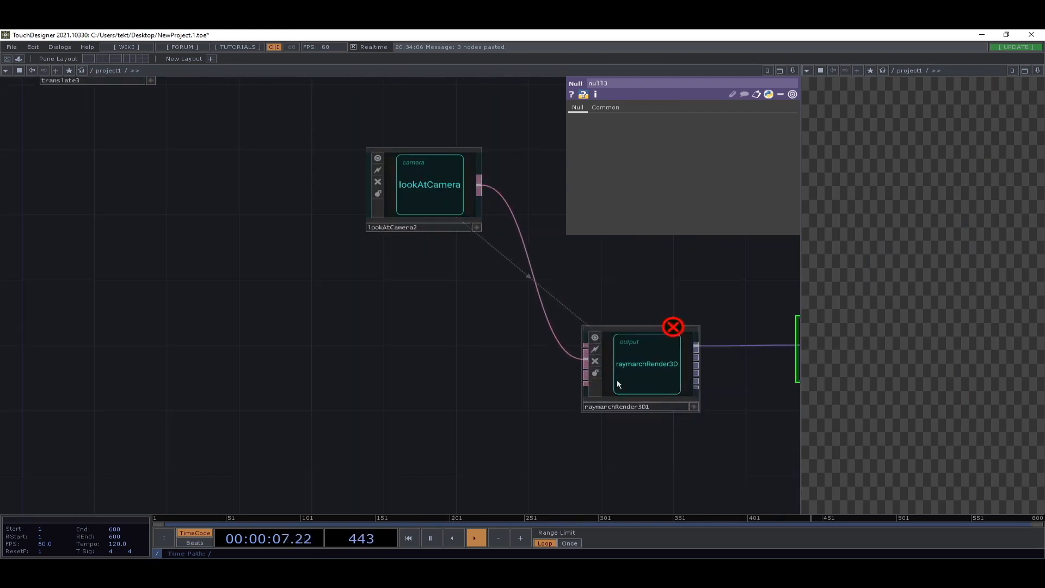
middle_click(606, 394)
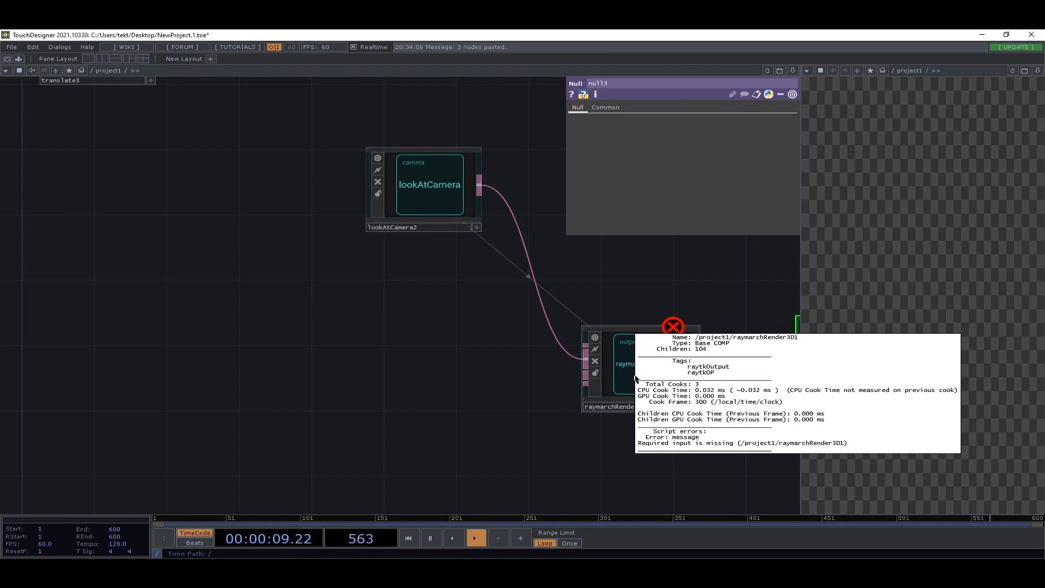
middle_drag(670, 396, 550, 384)
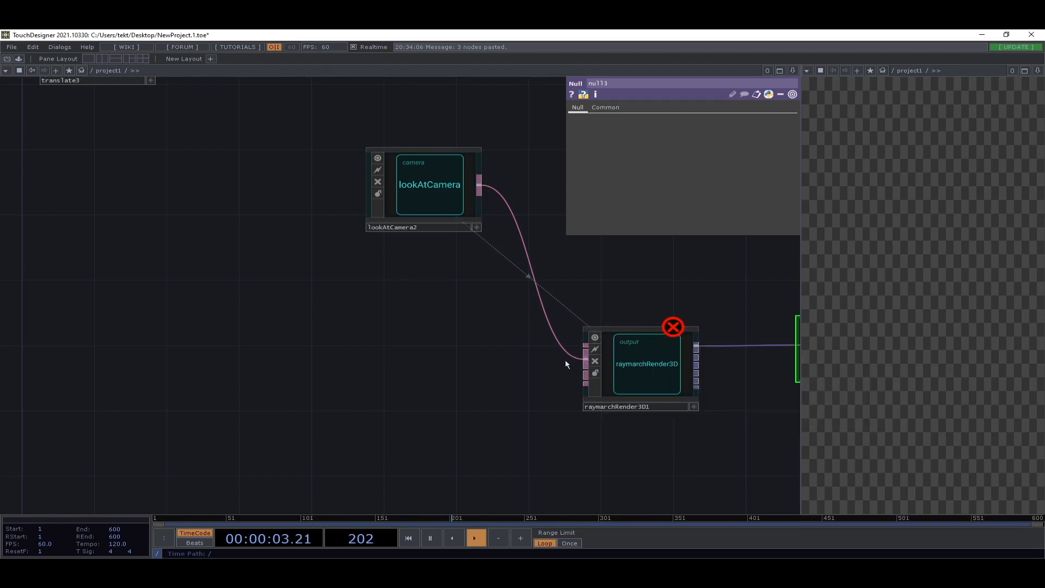
- Add a boxFrameSdf operator from the RayTK palette in the empty area below the modulo1D row
scroll(565, 358, down, 5)
drag(196, 402, 368, 361)
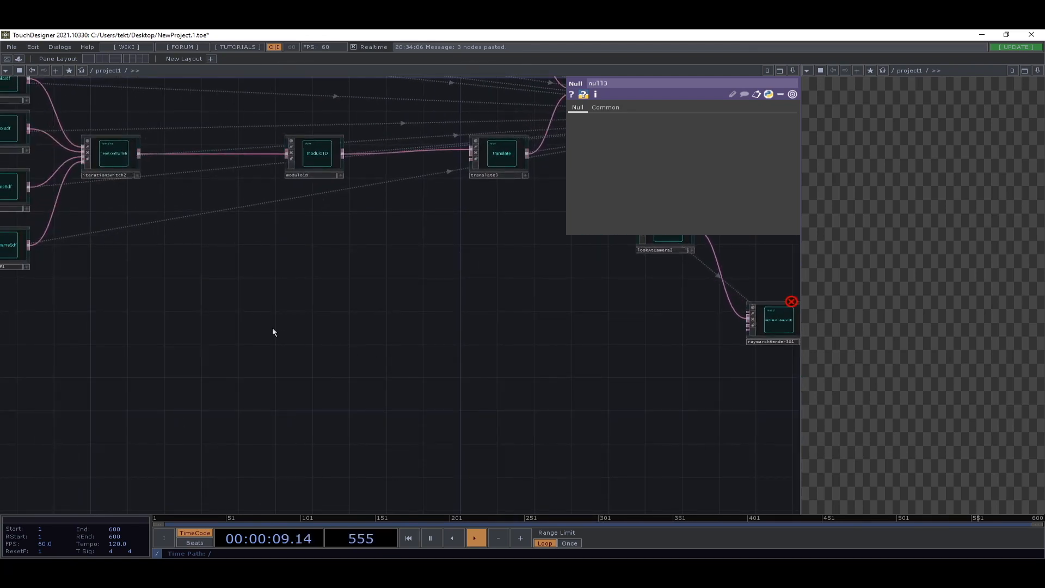
key(alt+r)
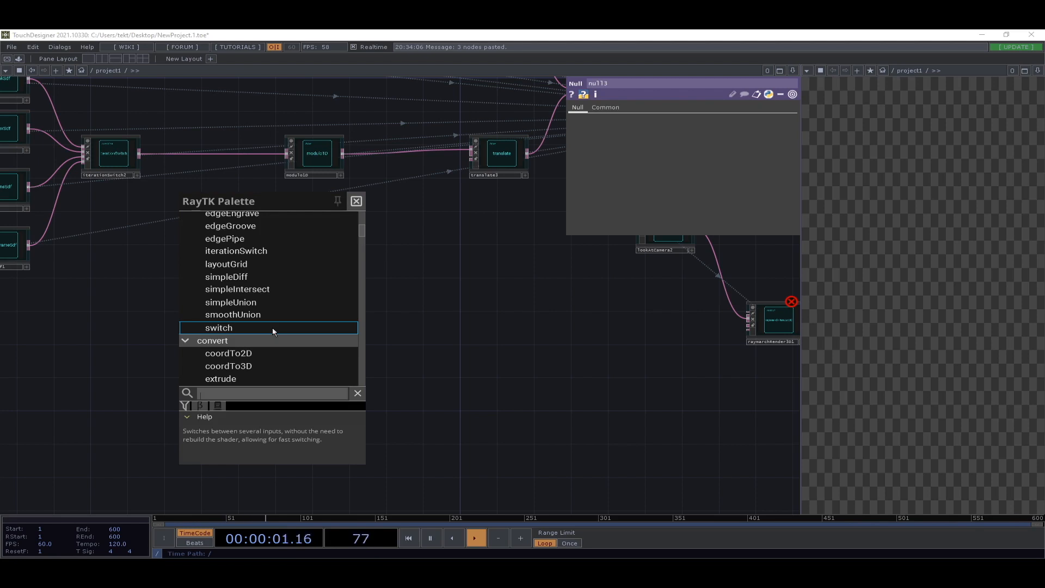
text(sdf)
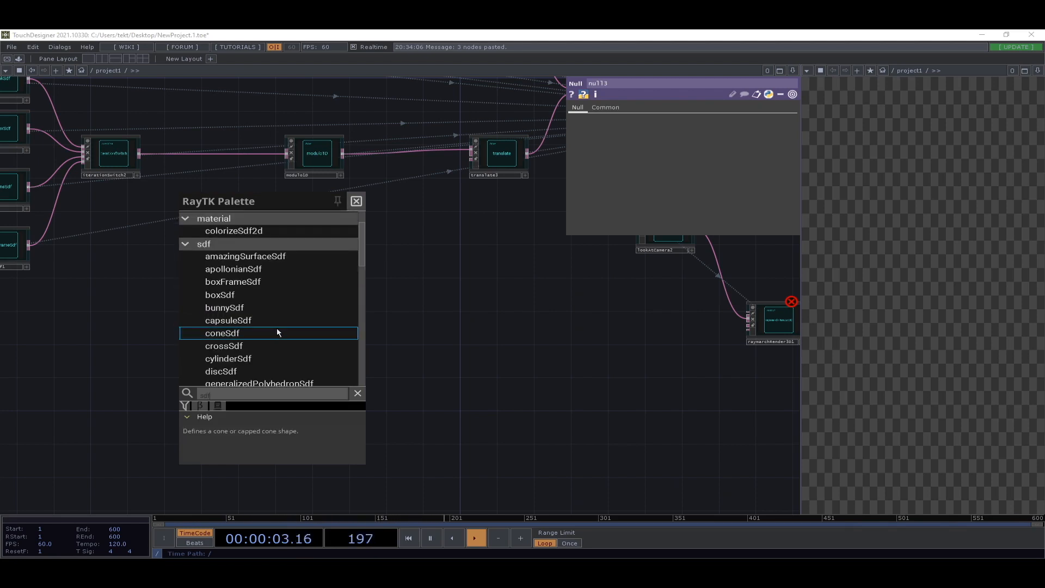
scroll(277, 329, down, 3)
scroll(276, 328, down, 3)
scroll(273, 322, up, 5)
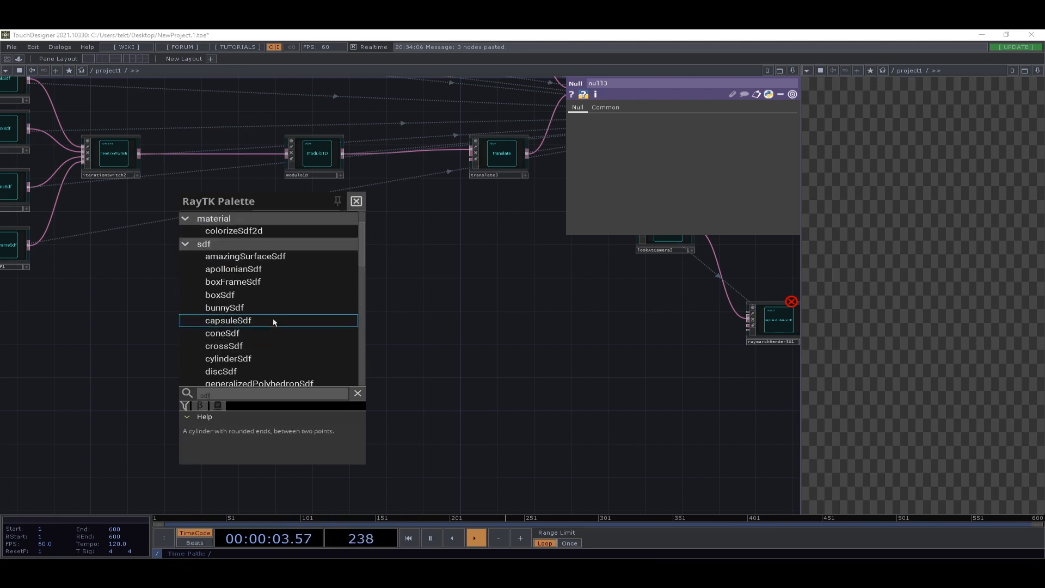
click(260, 285)
- Connect boxFrameSdf2 to the first input of raymarchRender3D1 and shift the node closer to it
drag(456, 339, 312, 376)
drag(284, 328, 604, 353)
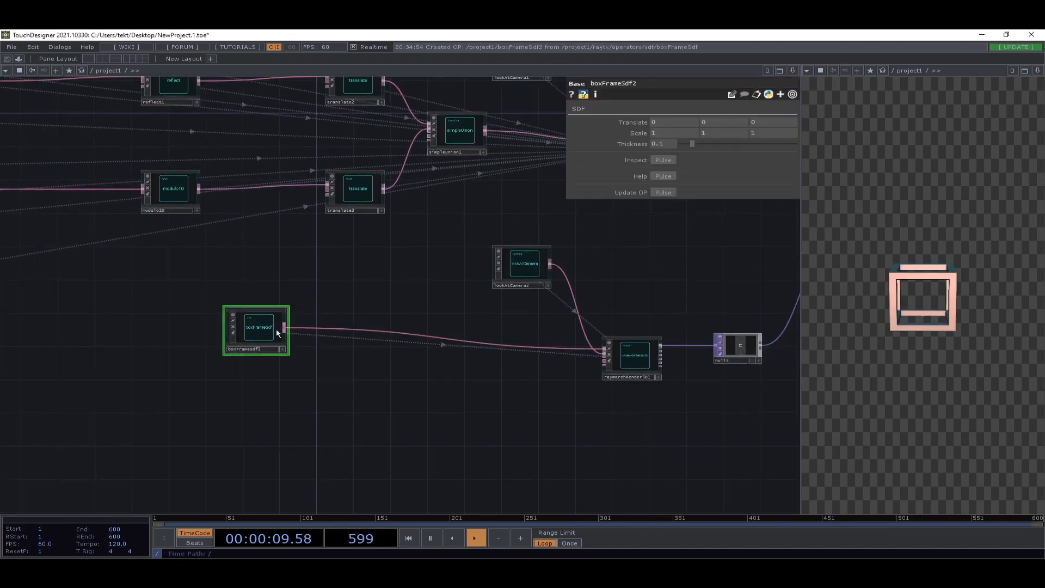
drag(277, 328, 297, 348)
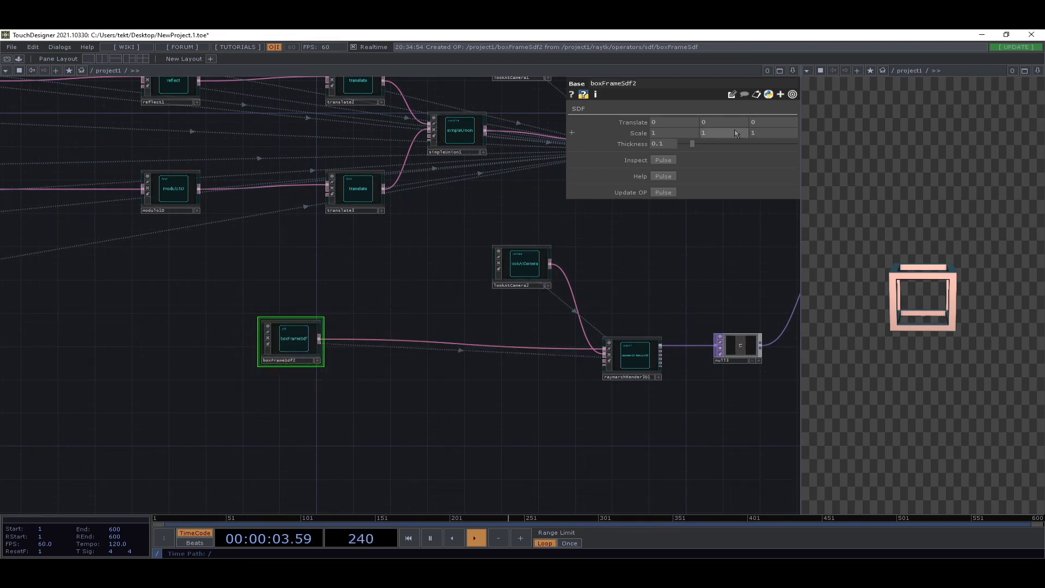
- Set the scale of boxFrameSdf2 to 2, 0.5, 0.5
middle_drag(731, 134, 675, 118)
middle_drag(773, 133, 770, 116)
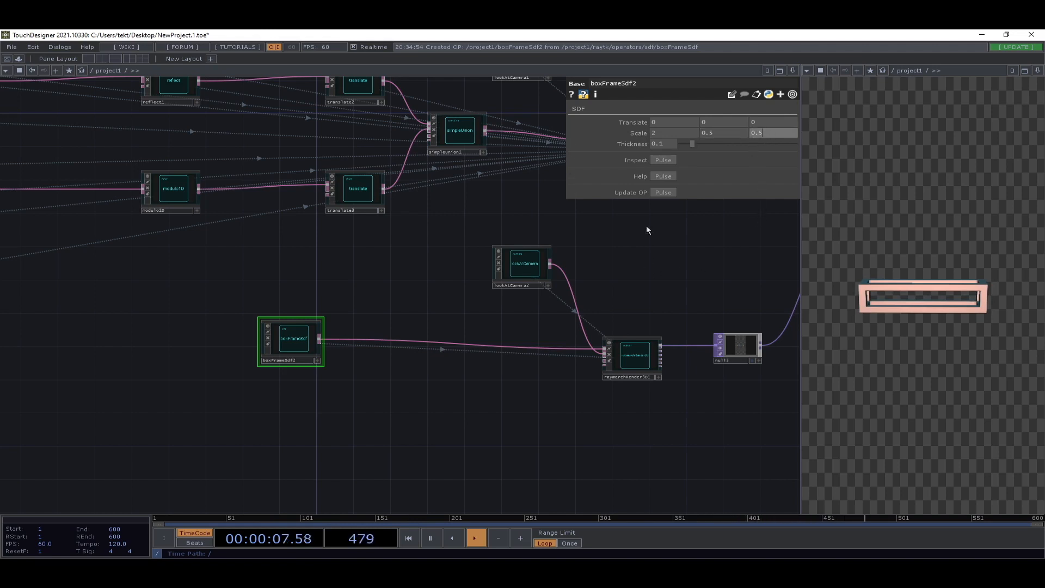
- Add a modulo1D filter from the RayTK palette and wire it between boxFrameSdf2 and raymarchRender3D1
drag(399, 429, 418, 398)
drag(316, 318, 168, 326)
key(alt+r)
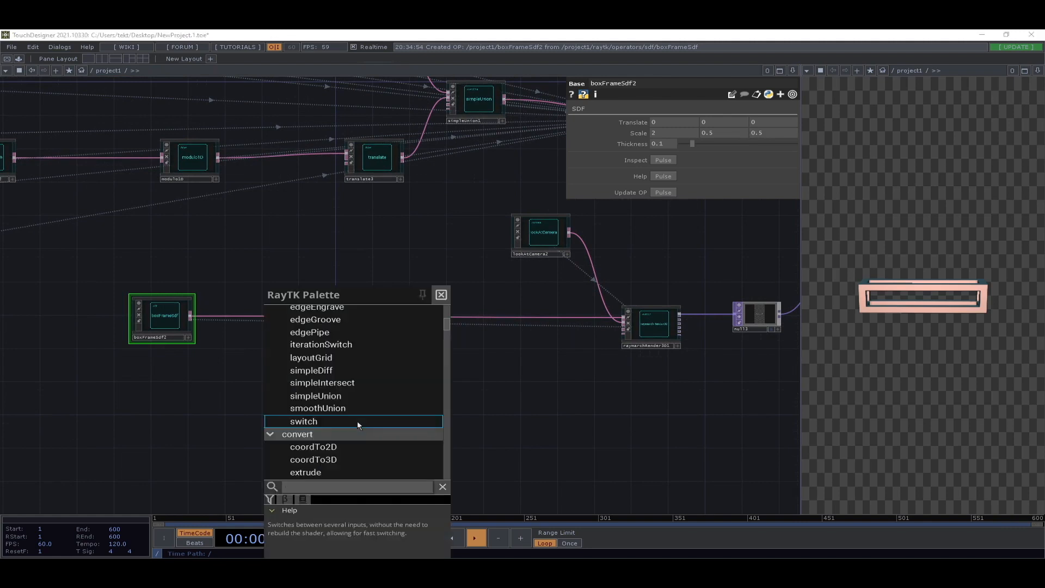
text(mod)
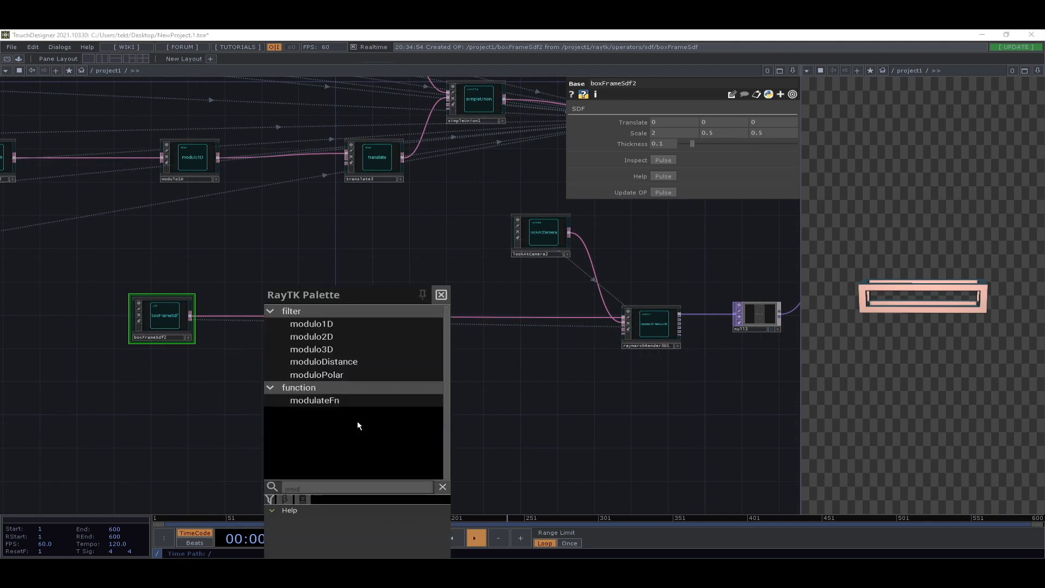
click(332, 325)
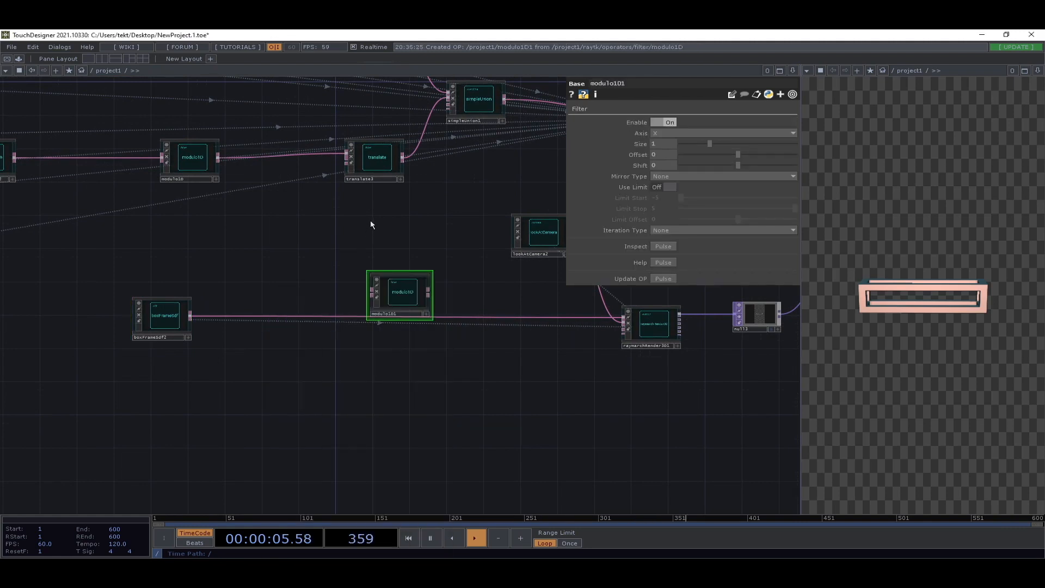
drag(372, 293, 192, 317)
drag(432, 296, 473, 320)
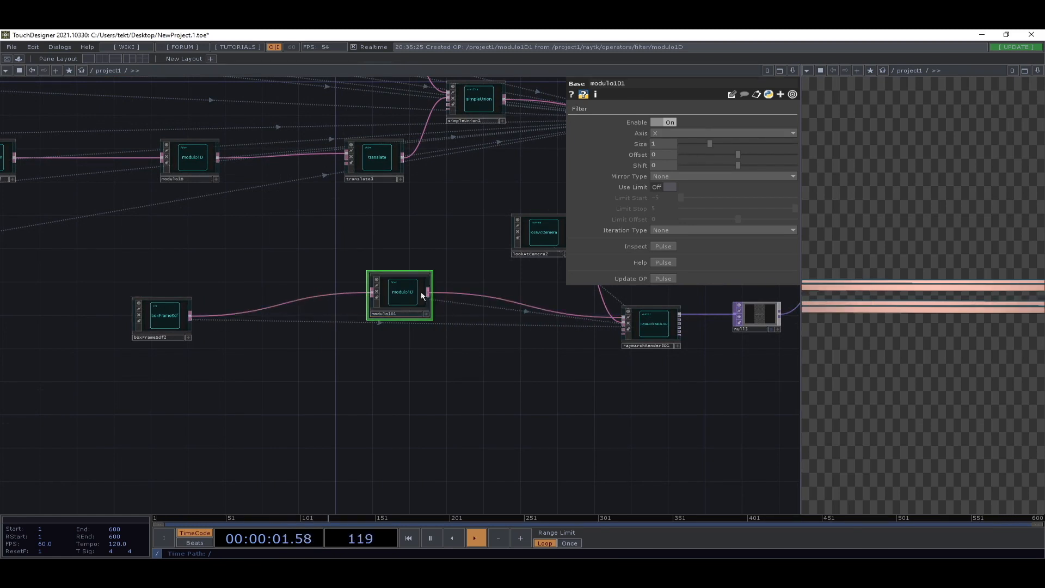
drag(420, 292, 422, 324)
- Set the modulo1D1 filter's axis to Y and its size to 1.5
click(680, 134)
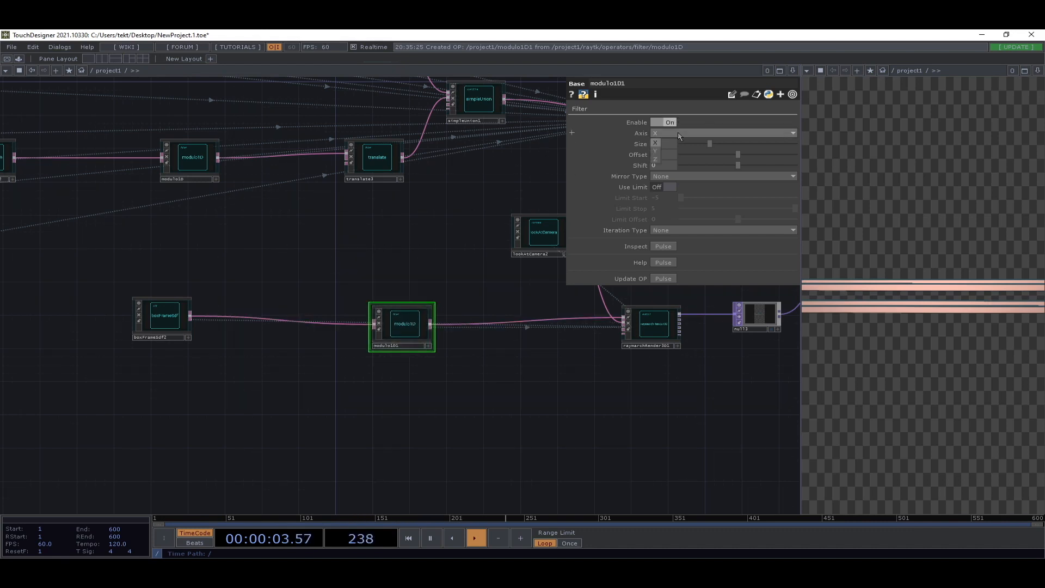
click(660, 153)
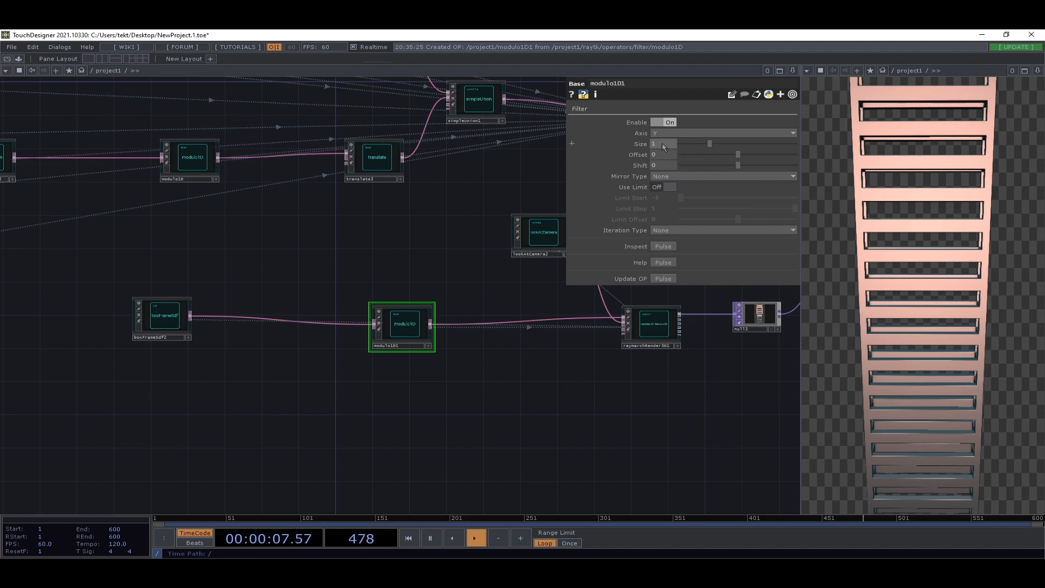
middle_drag(663, 147, 647, 130)
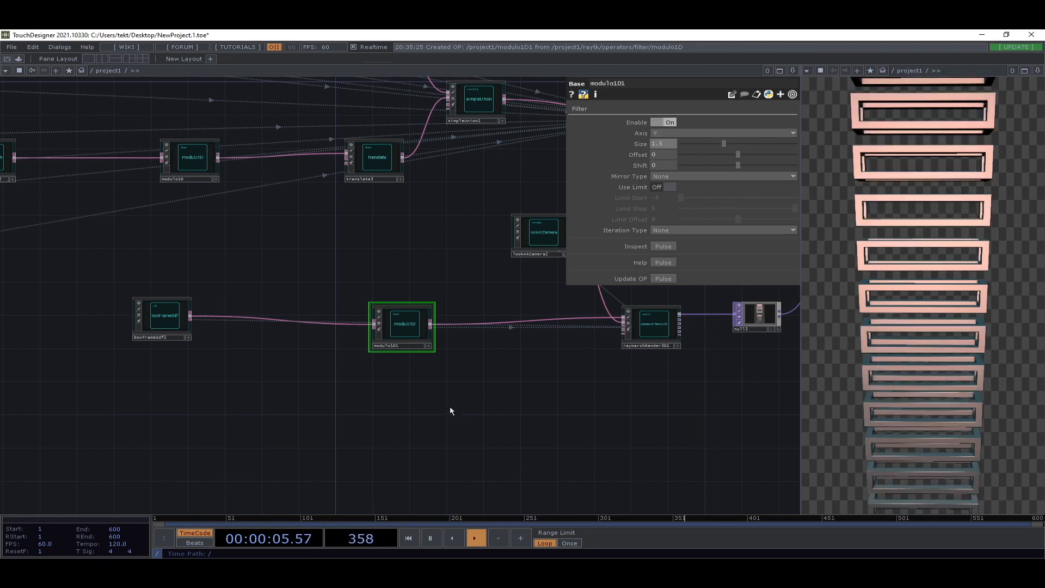
mouse_move(450, 411)
mouse_down()
mouse_move(187, 393)
mouse_move(429, 439)
mouse_move(437, 421)
mouse_up()
drag(499, 409, 312, 474)
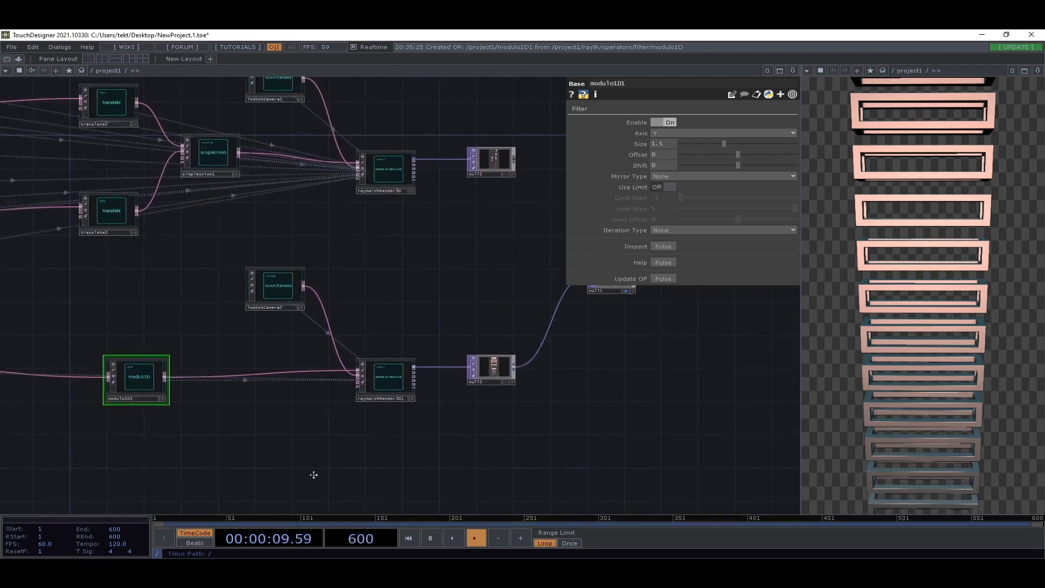
drag(402, 328, 592, 309)
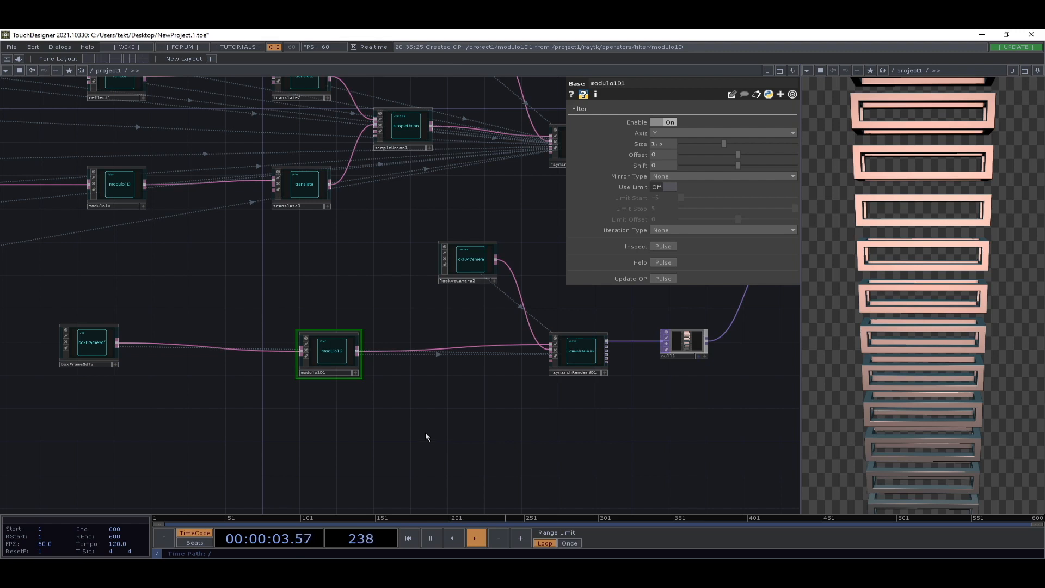
drag(427, 437, 498, 406)
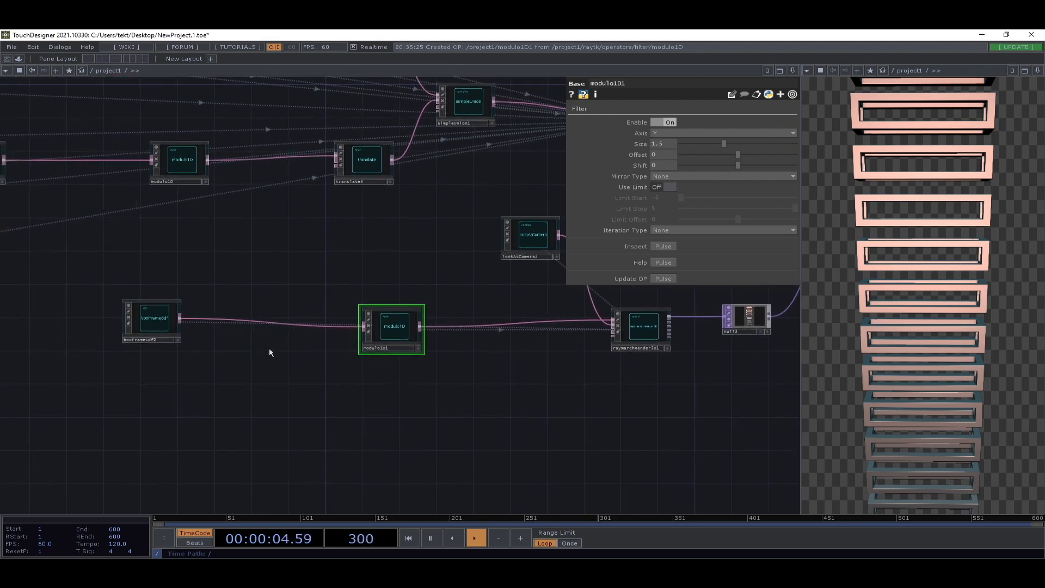
click(160, 322)
click(681, 123)
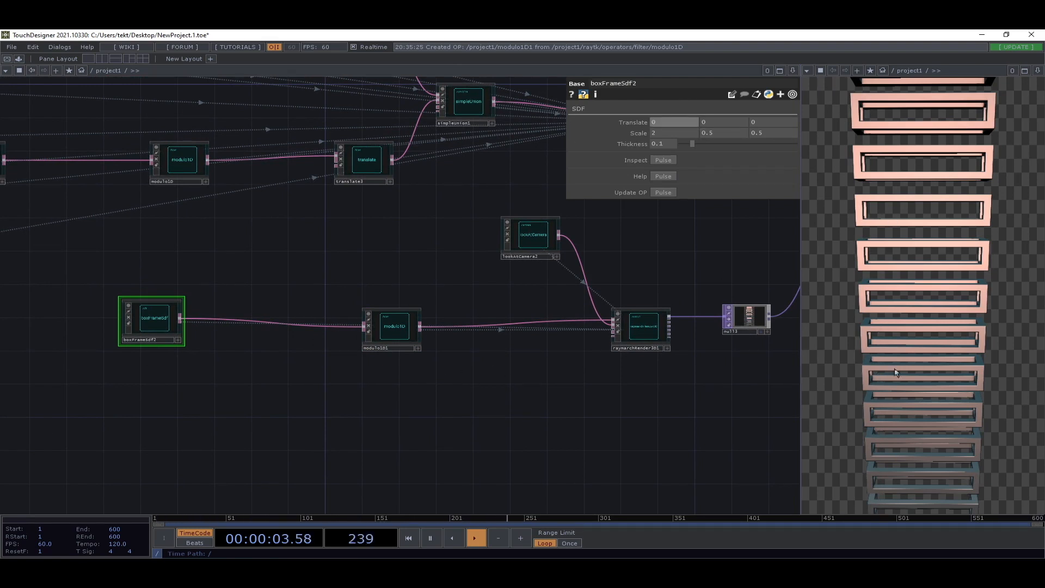
click(395, 330)
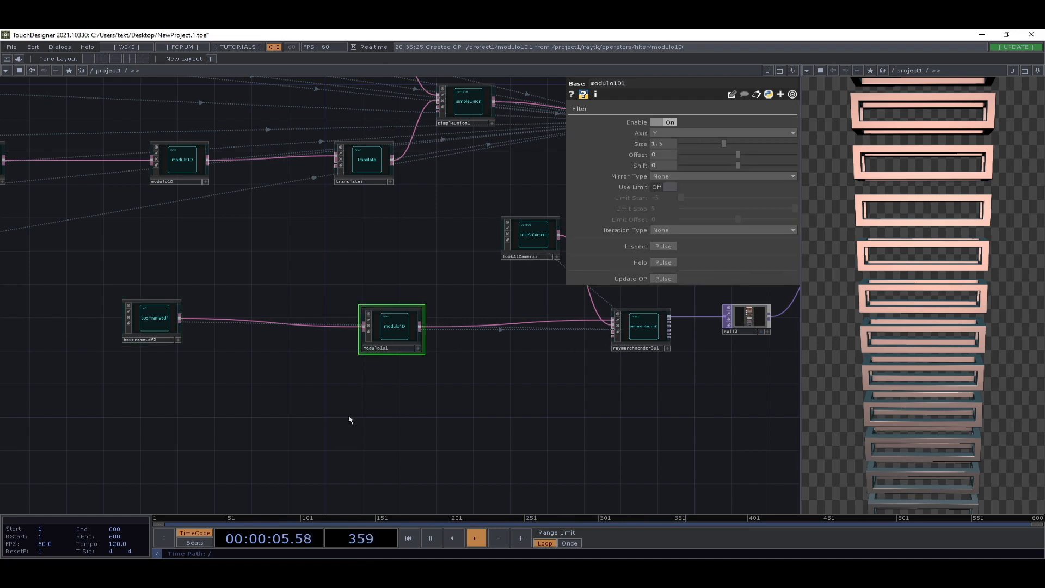
- Show beta operators in the RayTK palette and add a rangeTransform filter just below the link between boxFrameSdf2 and modulo1D1
drag(350, 420, 462, 421)
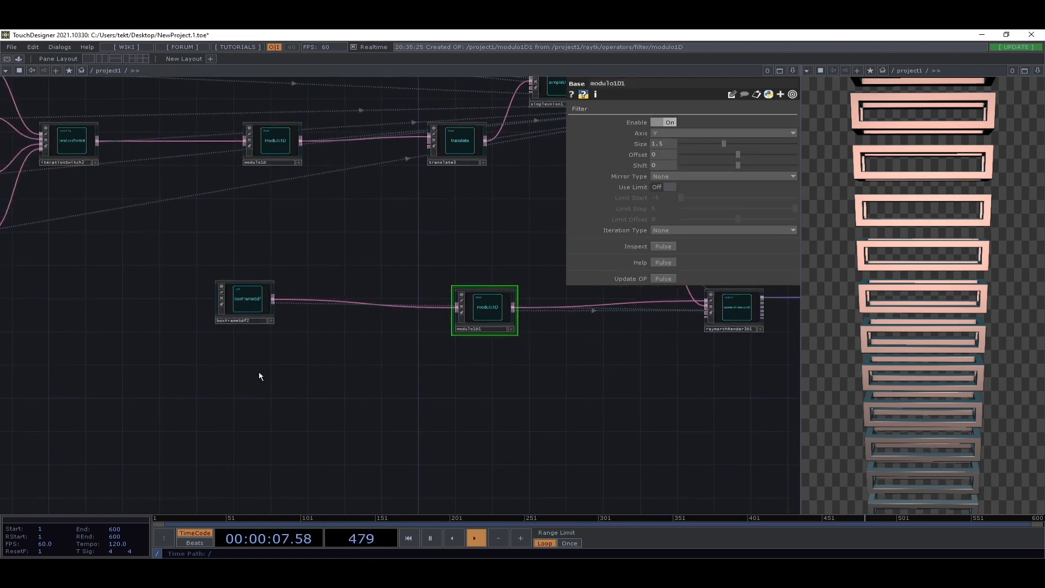
scroll(312, 382, up, 2)
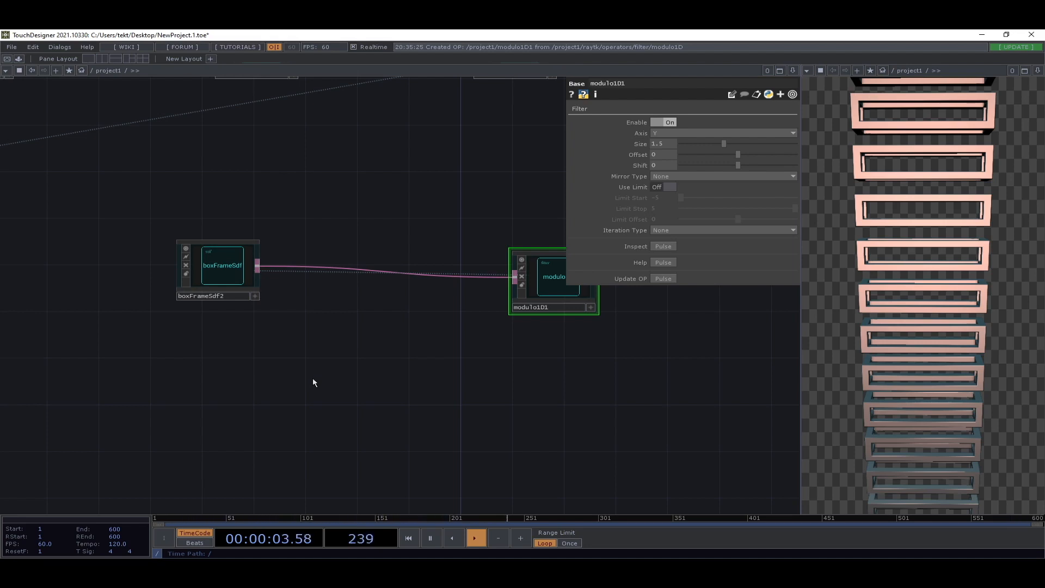
key(alt+r)
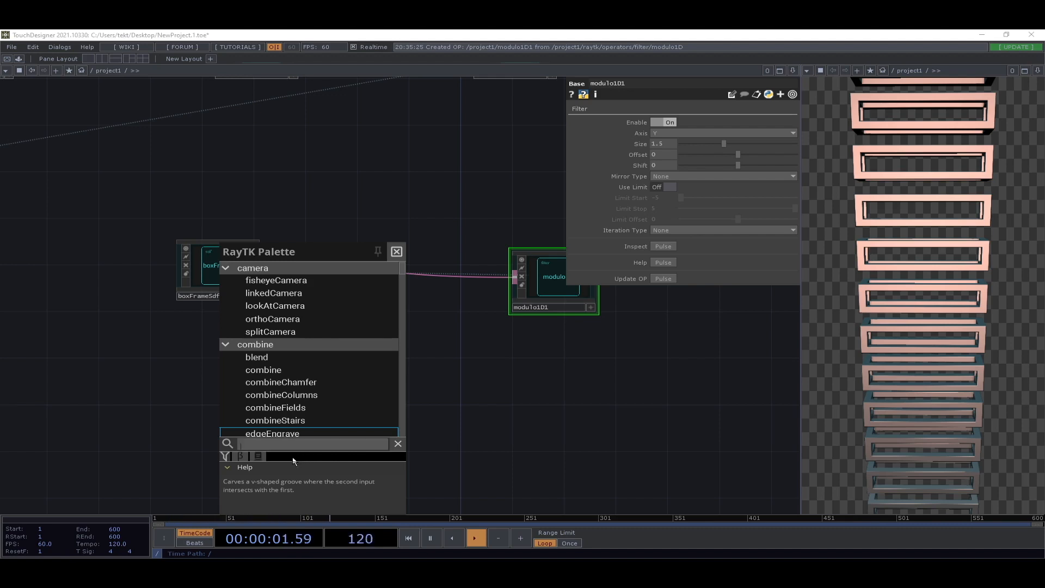
click(243, 456)
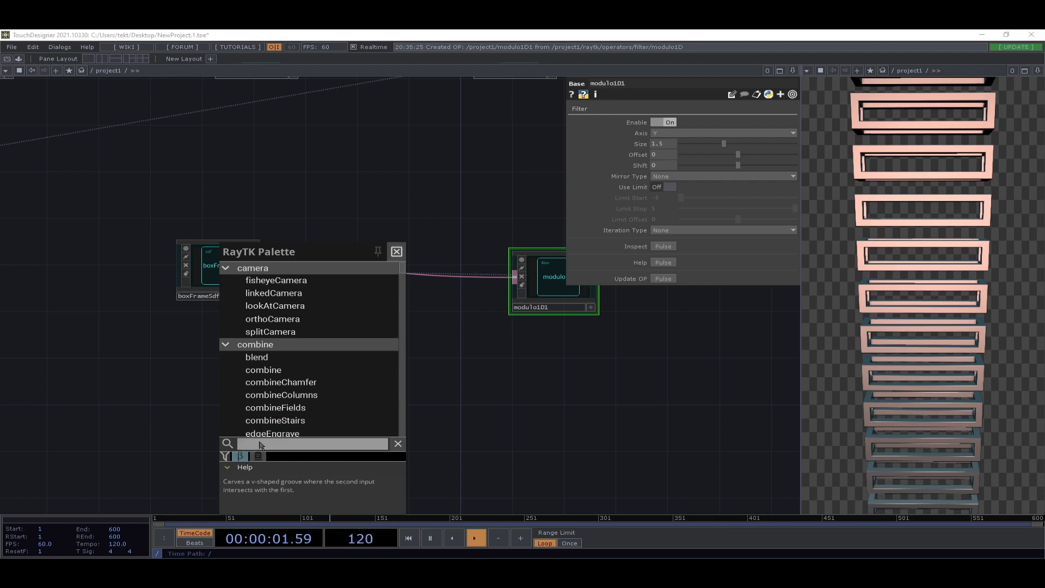
text(range)
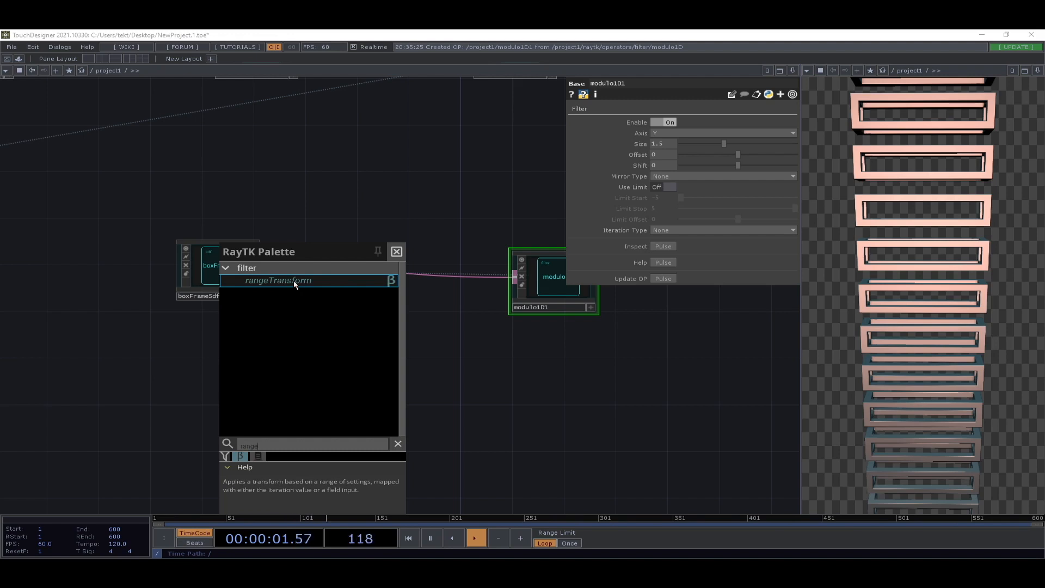
click(331, 285)
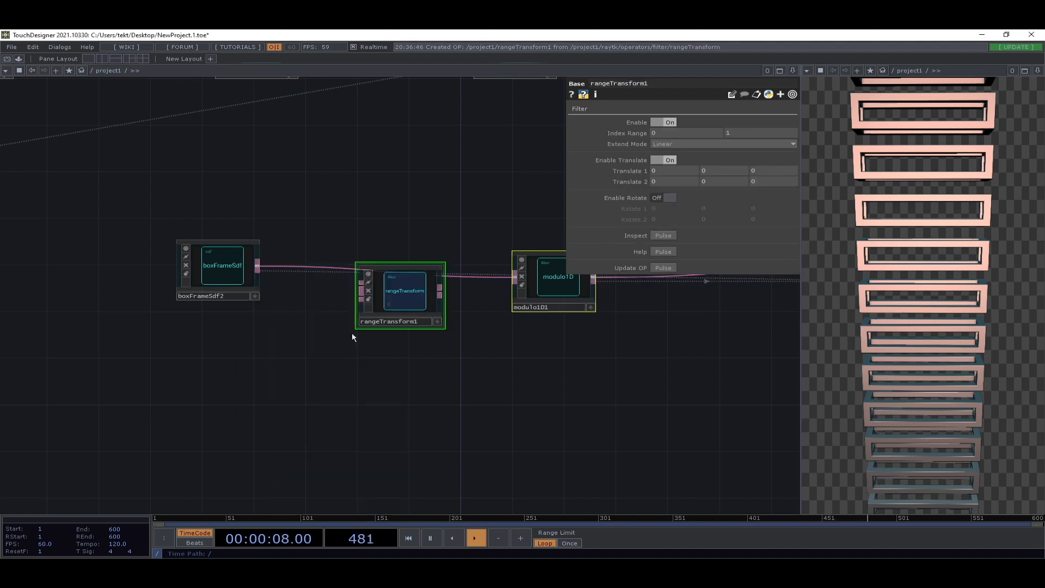
click(352, 332)
drag(392, 293, 378, 308)
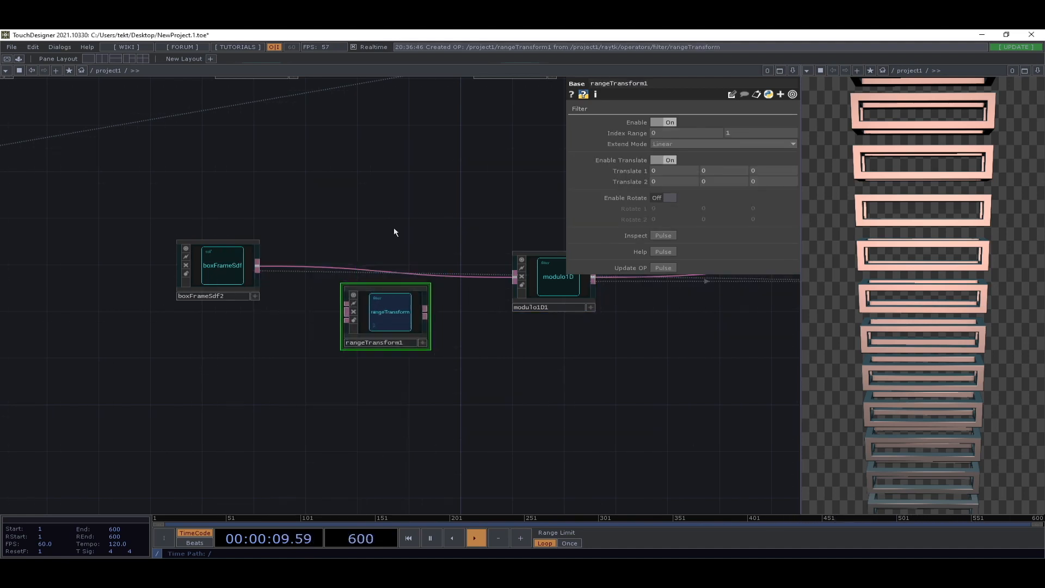
drag(397, 188, 329, 257)
scroll(306, 319, up, 2)
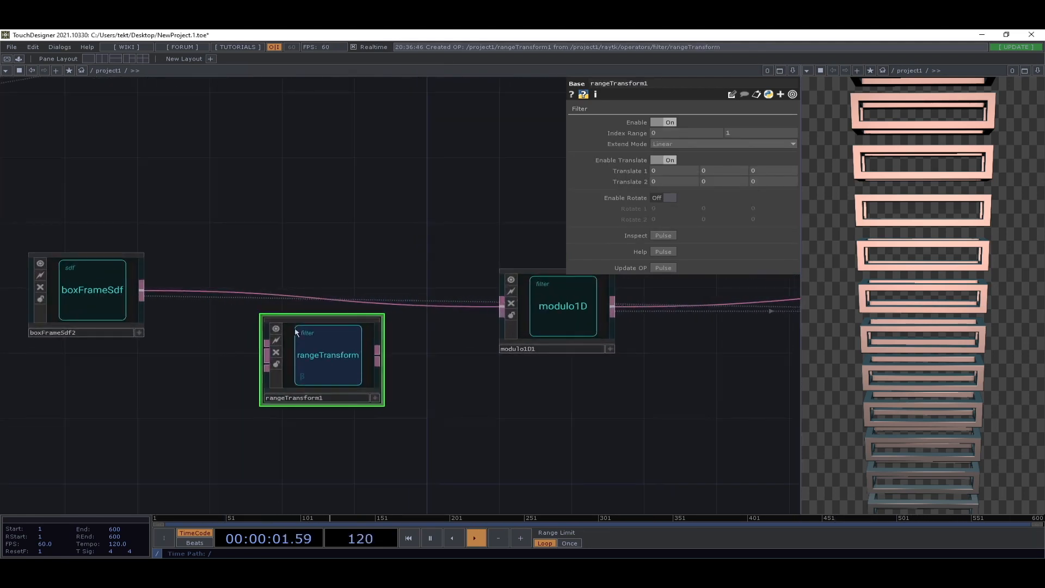
- Wire the rangeTransform1 filter between boxFrameSdf2 and modulo1D1 and line it up with them
scroll(304, 359, up, 2)
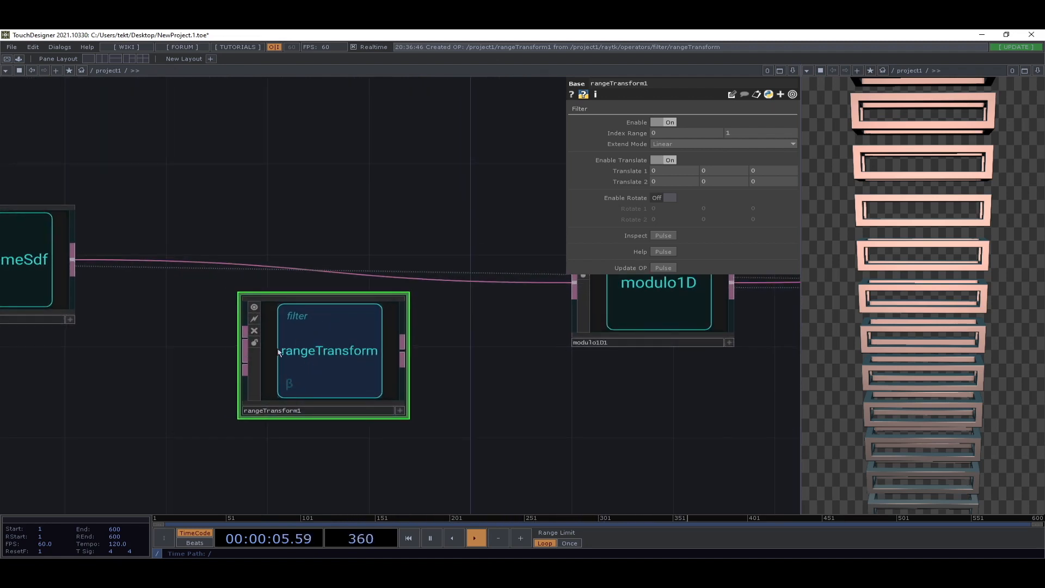
click(245, 338)
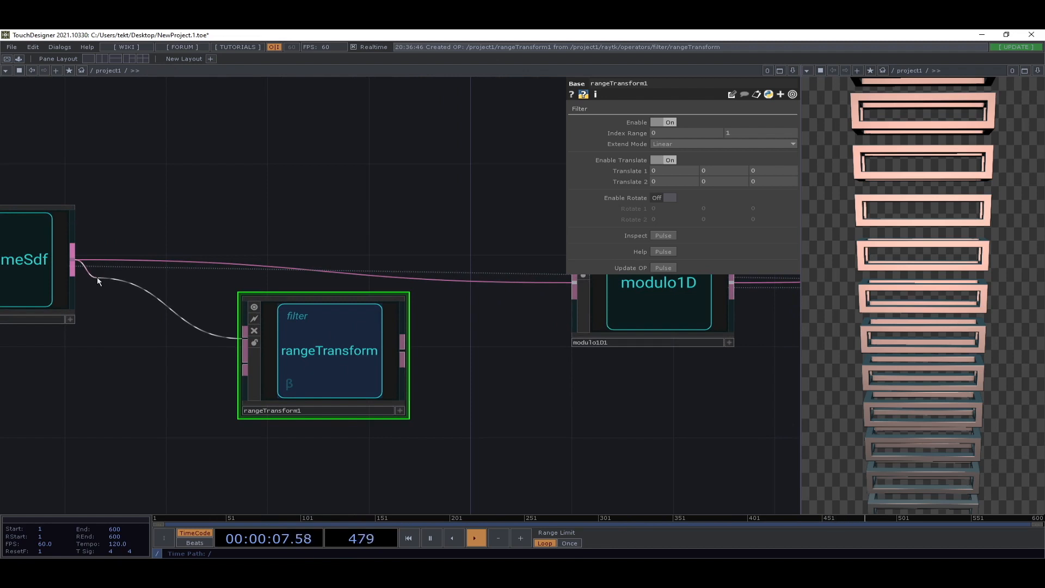
click(72, 260)
click(574, 283)
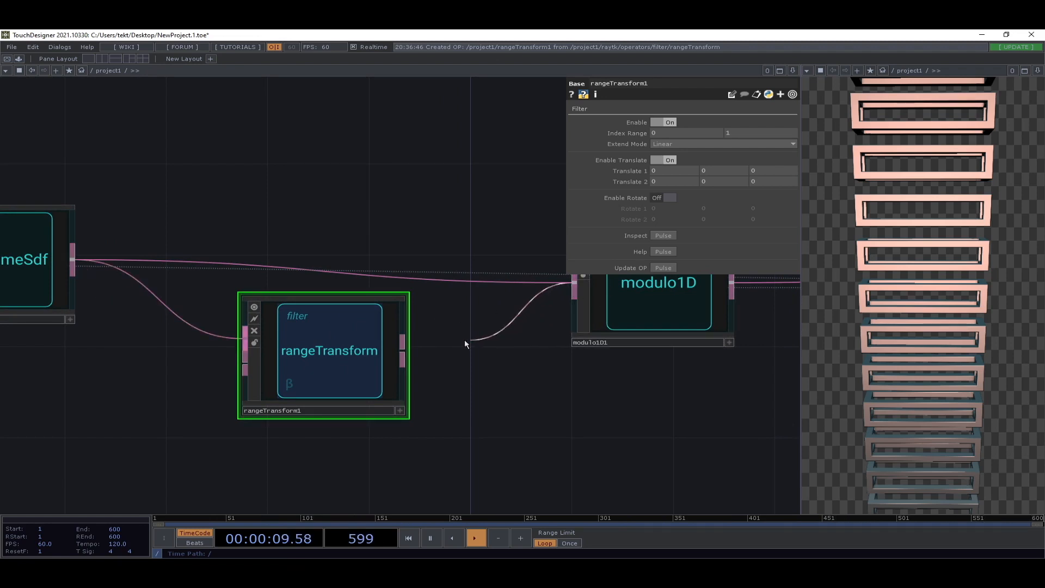
click(403, 343)
drag(332, 355, 321, 297)
scroll(321, 297, down, 5)
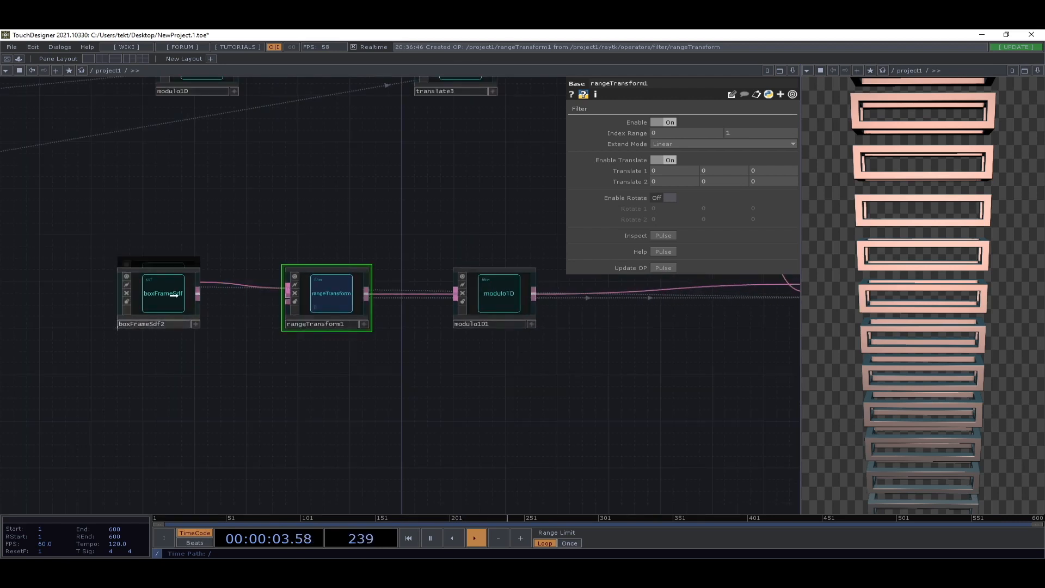
scroll(199, 282, up, 5)
scroll(297, 193, down, 3)
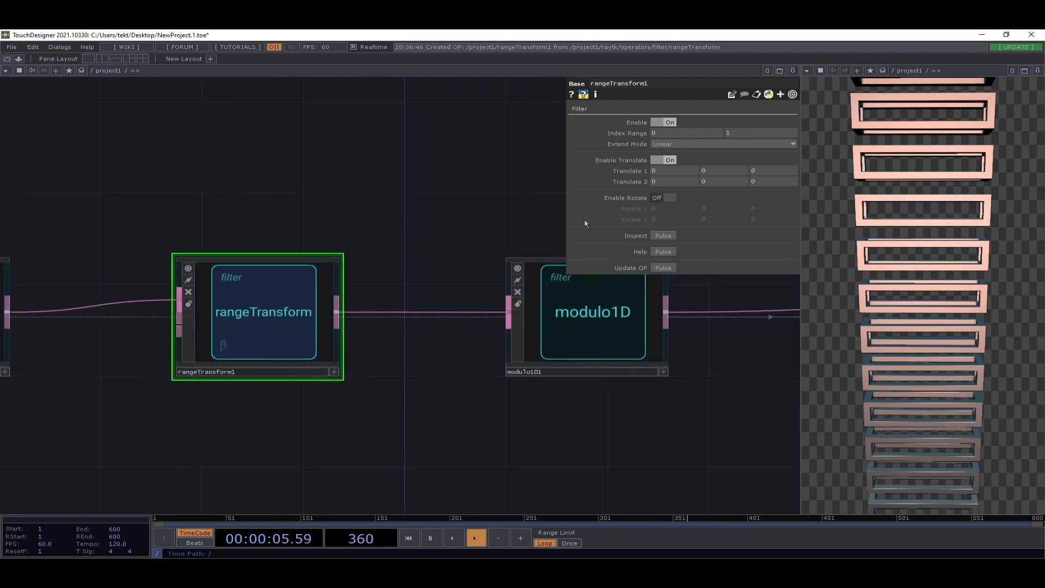
- Disable translation and enable rotation on the rangeTransform1 filter
drag(649, 441, 554, 431)
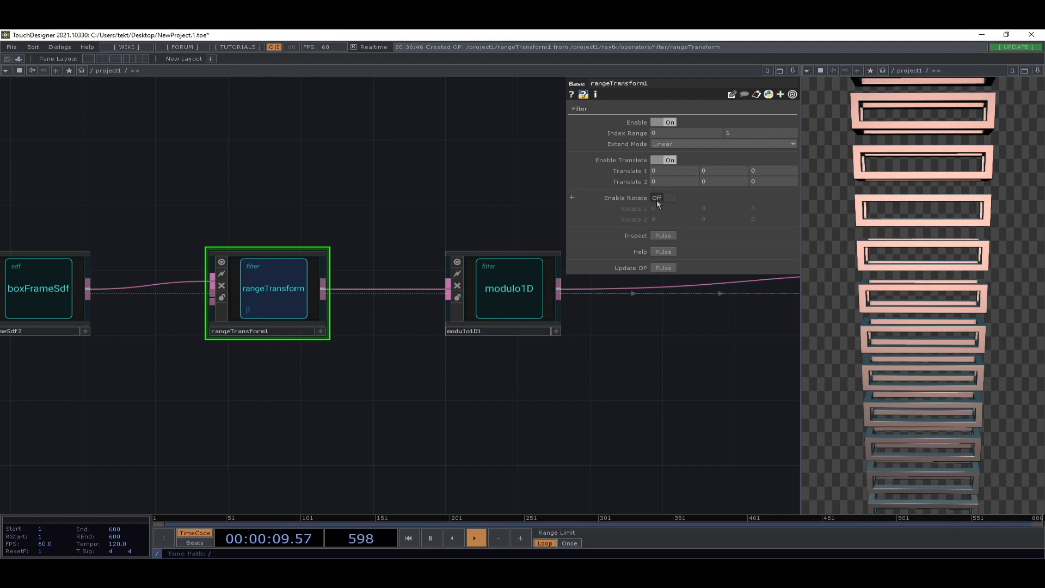
click(661, 161)
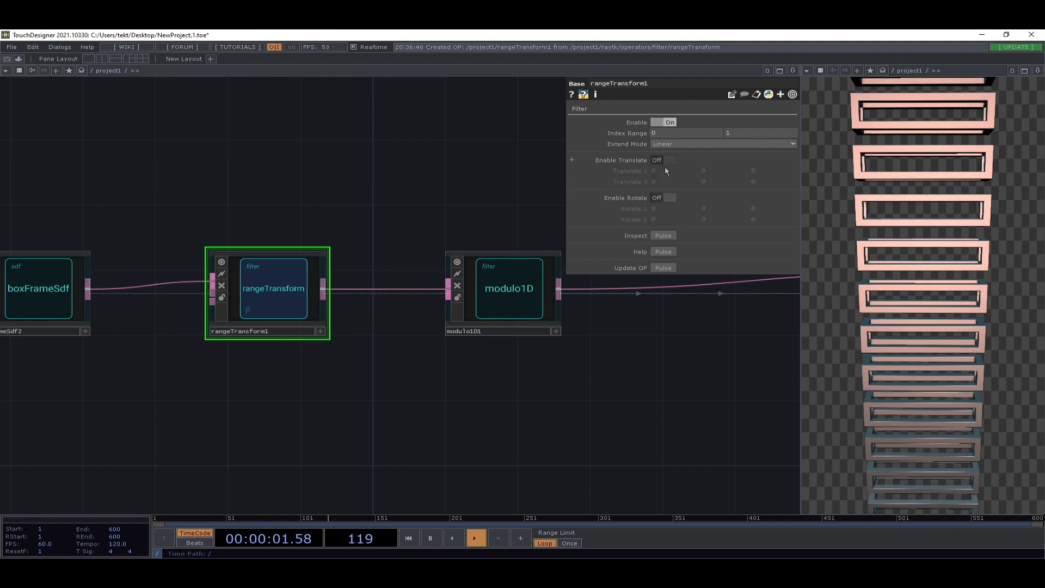
click(663, 198)
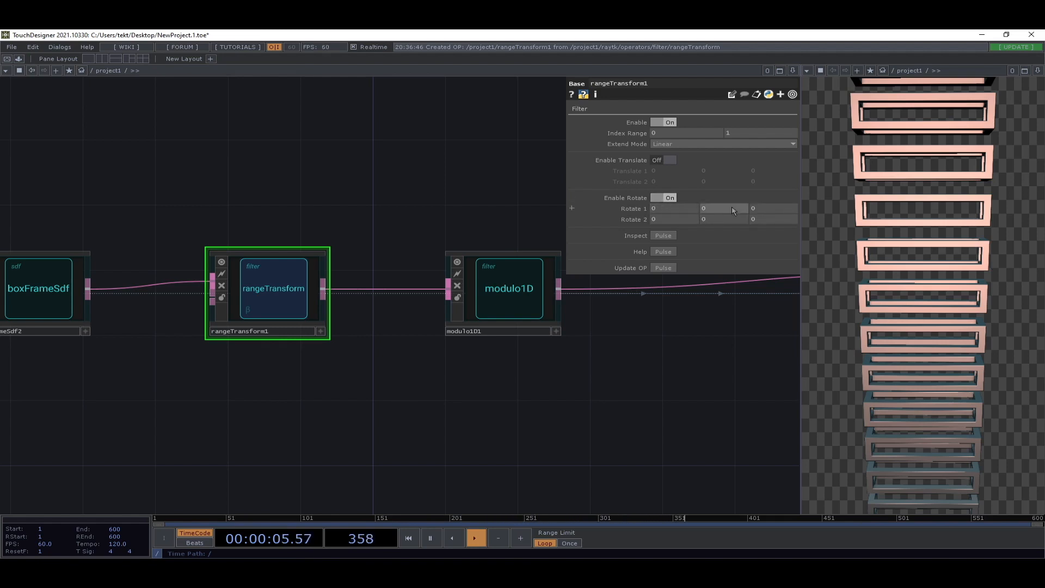
mouse_move(726, 210)
middle_down()
mouse_move(725, 188)
mouse_move(728, 224)
middle_up()
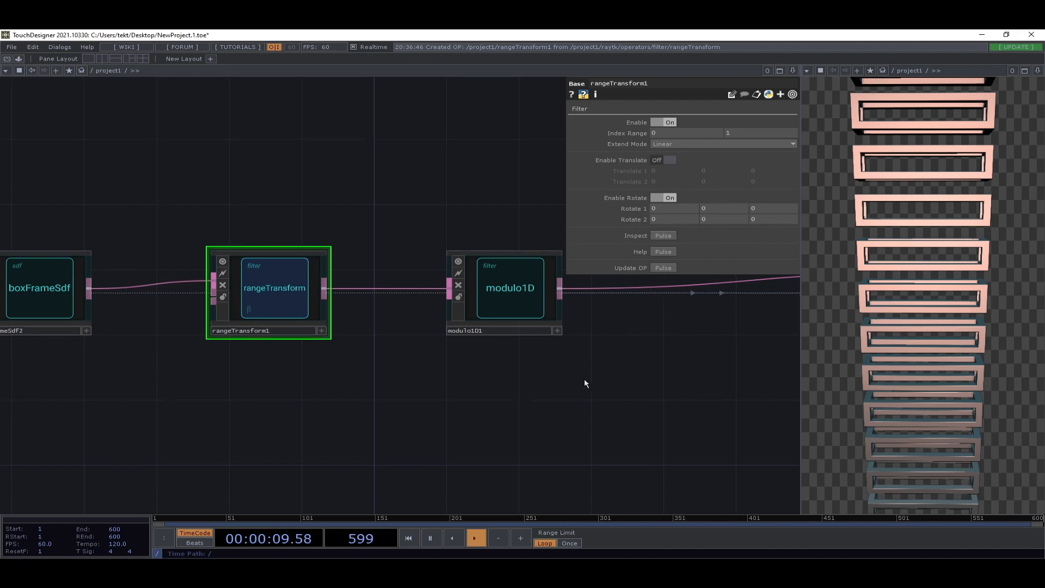
- Set the iteration type of the modulo1D1 filter to Cell Coordinate
scroll(585, 384, down, 3)
scroll(183, 360, up, 3)
drag(450, 197, 118, 358)
drag(451, 310, 430, 306)
drag(531, 383, 381, 416)
click(534, 334)
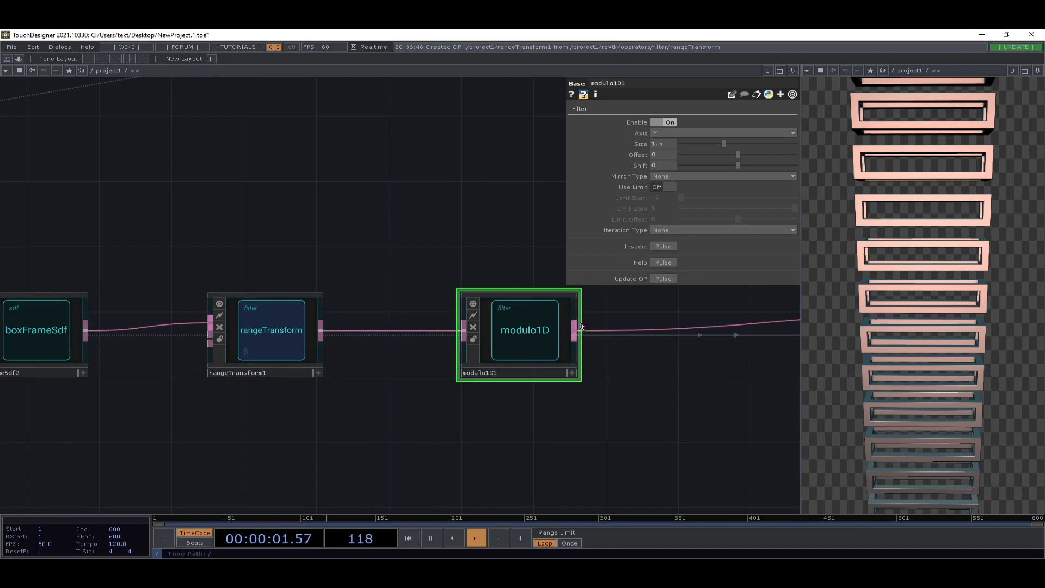
click(665, 231)
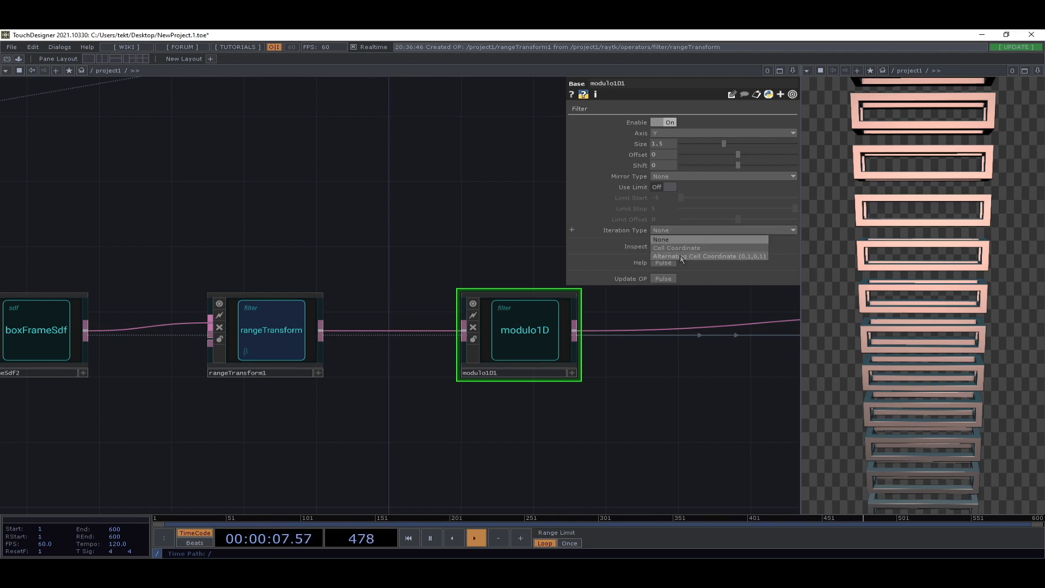
click(680, 249)
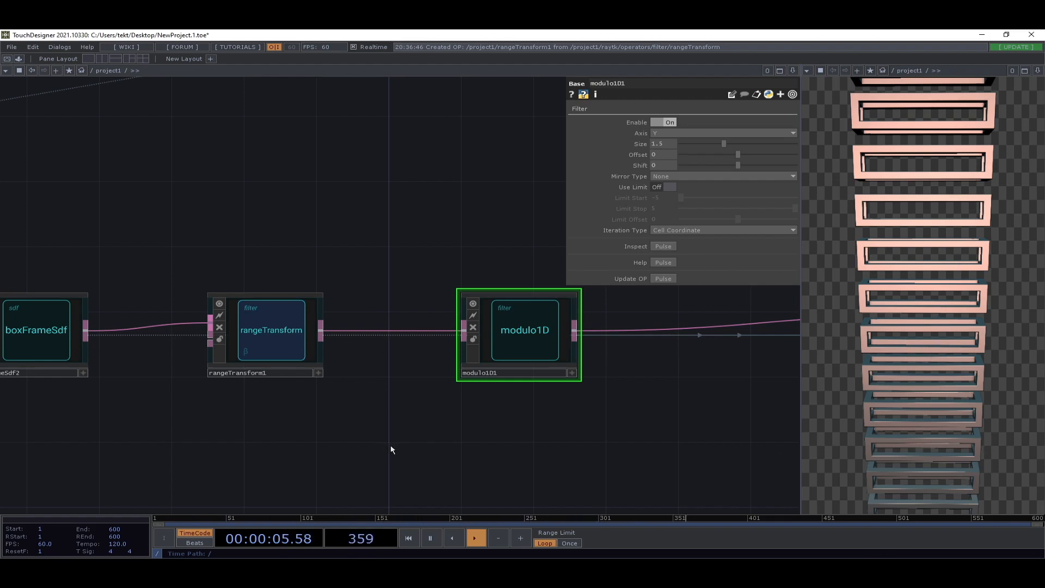
- Set rangeTransform1's extend mode to Clamp and its Y rotations to 20 for Rotate 1 and -50 for Rotate 2
scroll(391, 464, down, 3)
drag(373, 475, 397, 419)
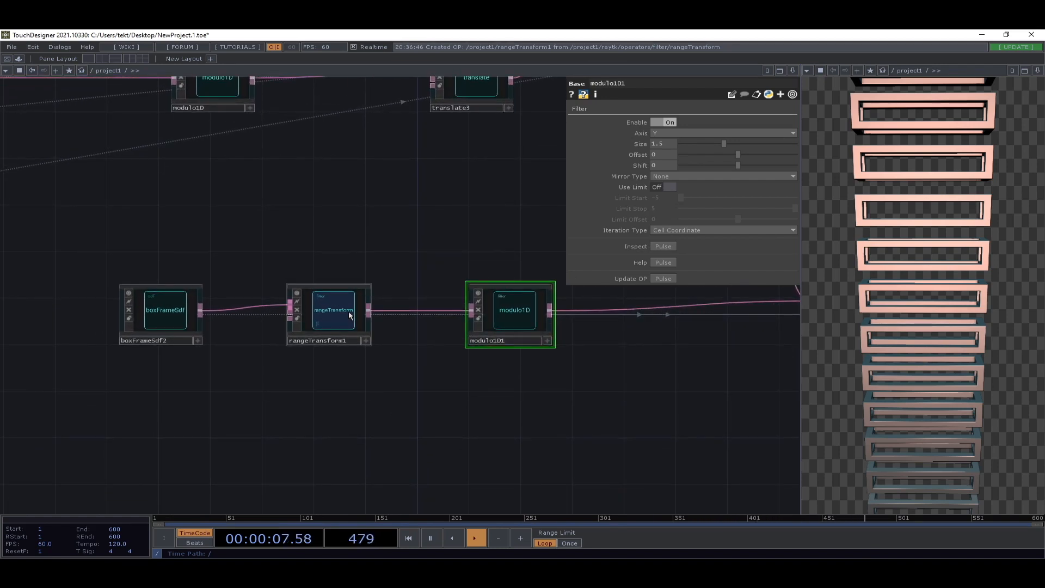
click(341, 314)
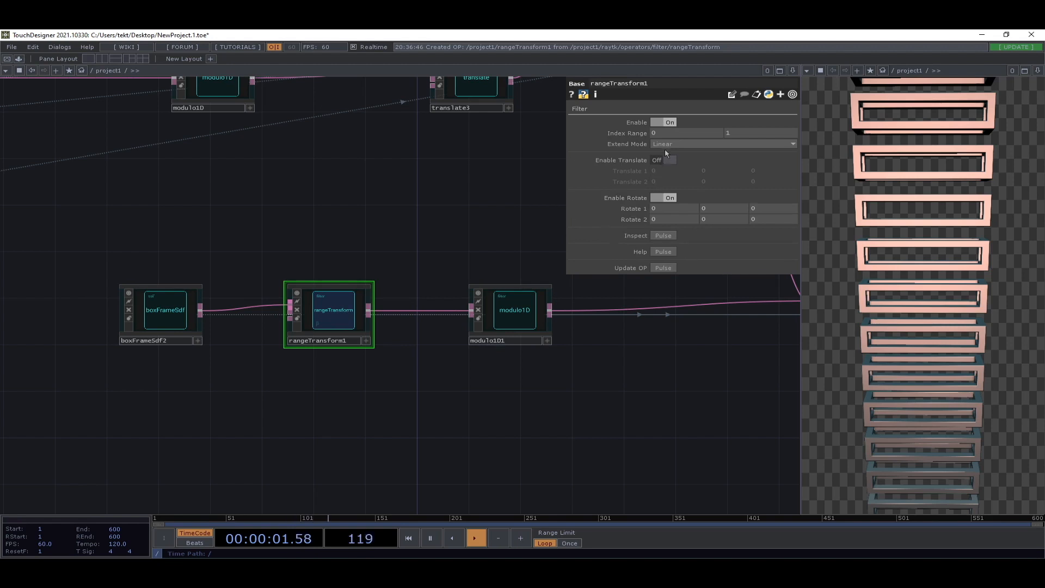
drag(306, 222, 467, 310)
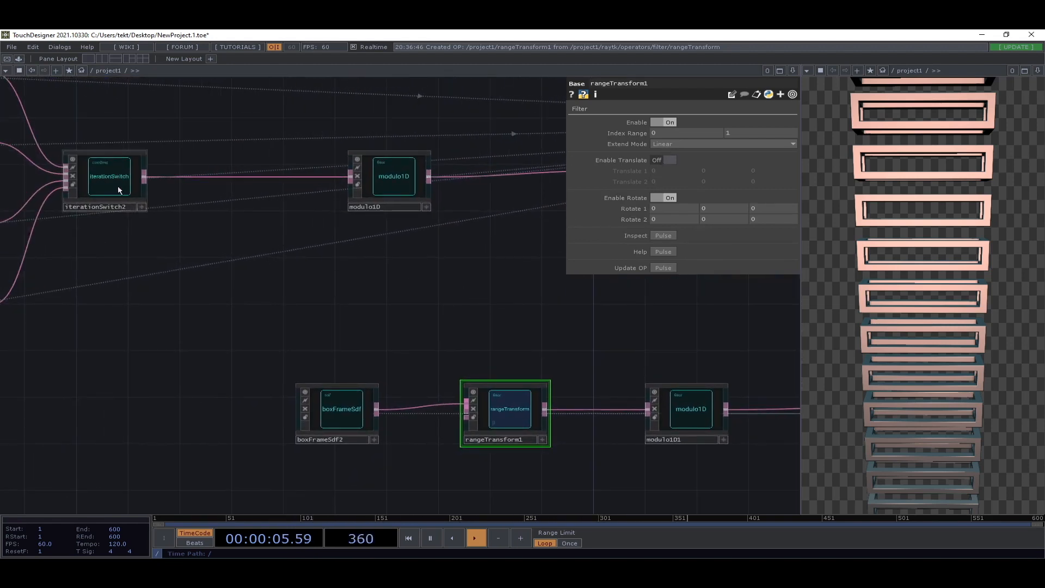
scroll(264, 294, right, 5)
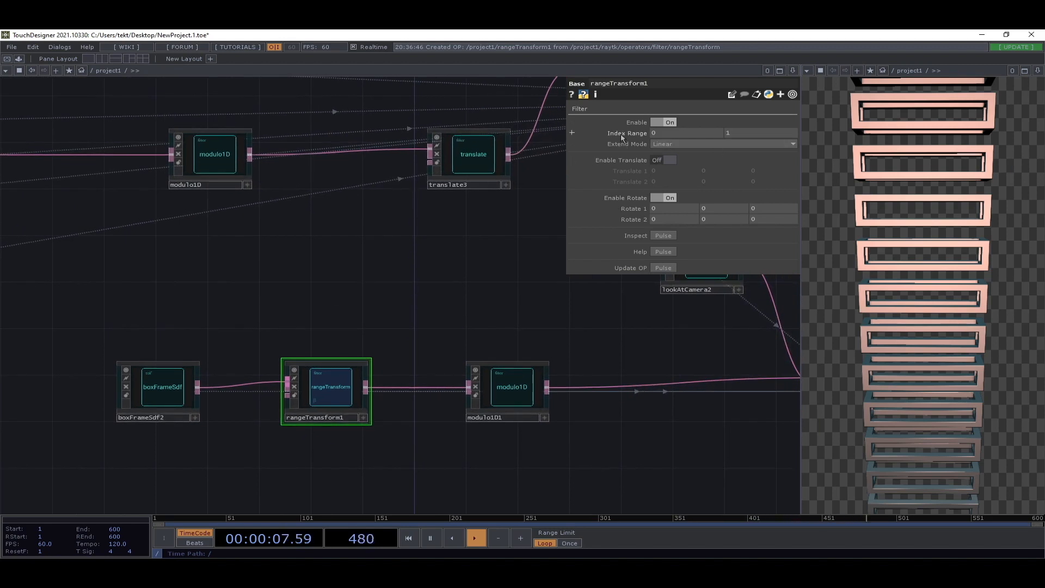
scroll(322, 438, up, 4)
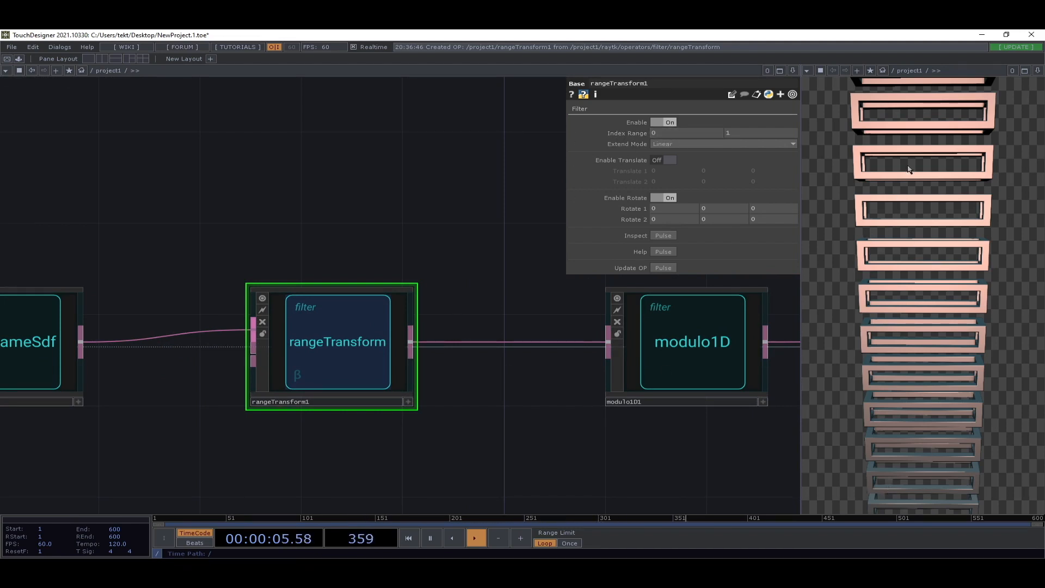
middle_drag(675, 133, 676, 119)
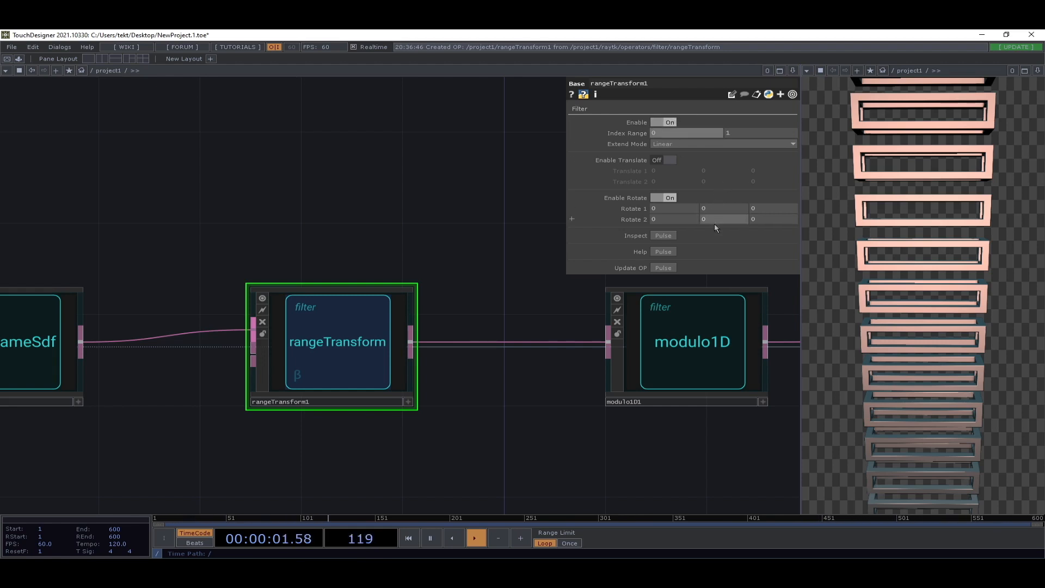
click(691, 143)
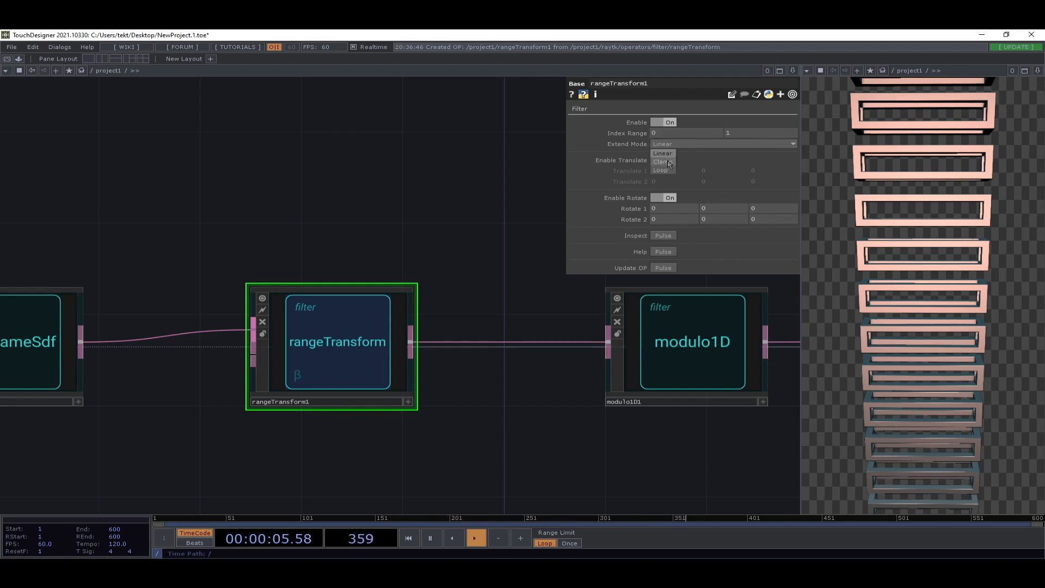
click(665, 163)
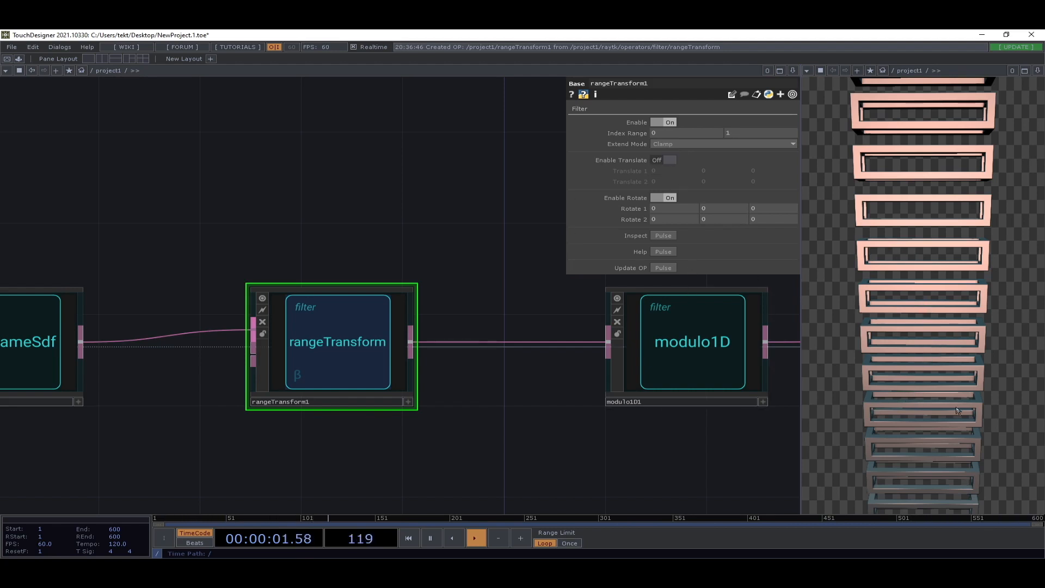
scroll(691, 384, up, 3)
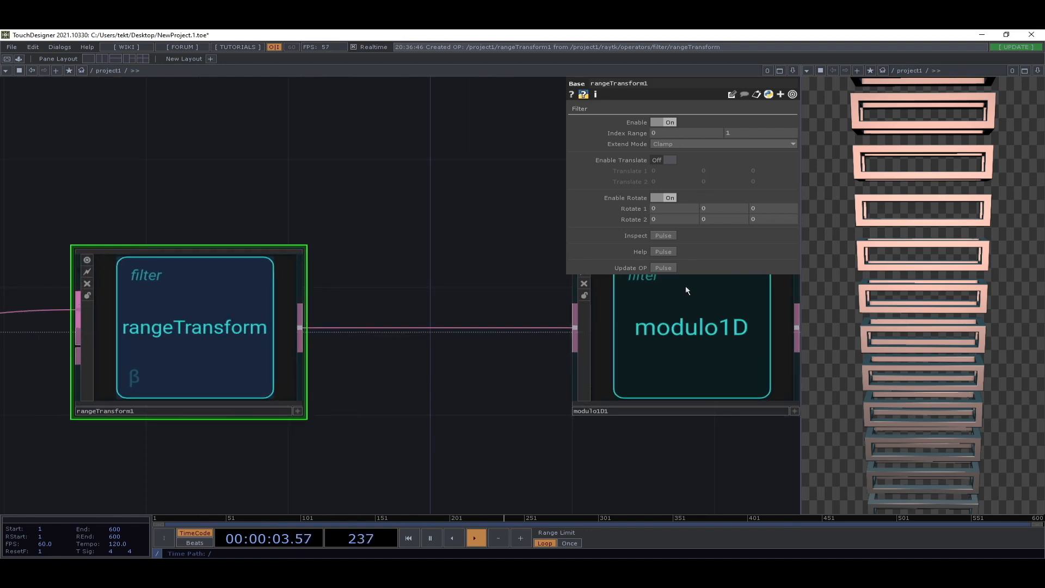
mouse_move(723, 209)
middle_down()
mouse_move(724, 190)
mouse_move(726, 214)
mouse_move(714, 201)
middle_up()
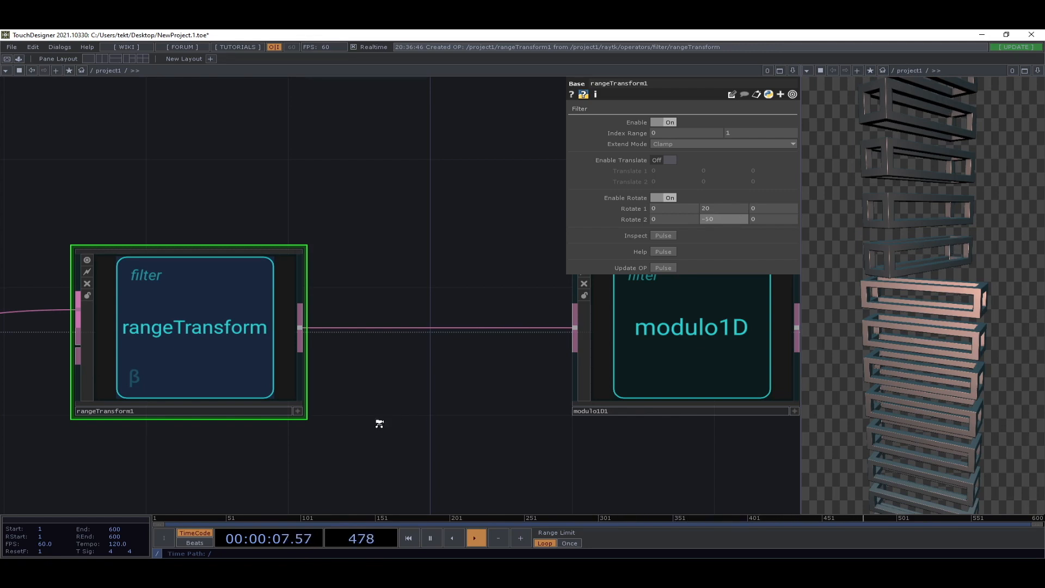
- Set the index range of rangeTransform1 to run from -2 to 2
scroll(381, 421, down, 3)
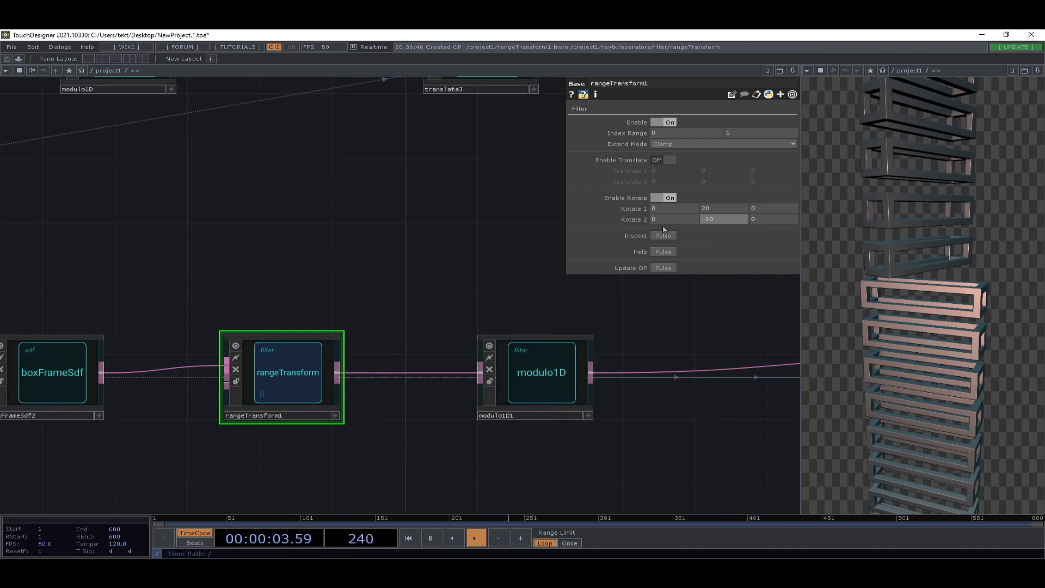
drag(298, 290, 328, 278)
drag(443, 270, 501, 288)
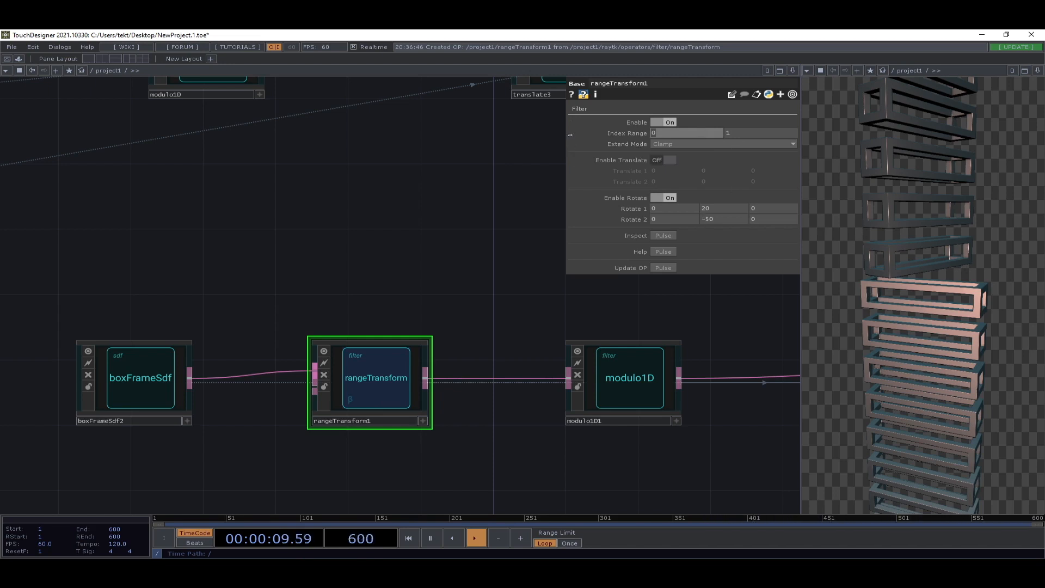
text(-2)
key(Tab)
text(2)
key(Tab)
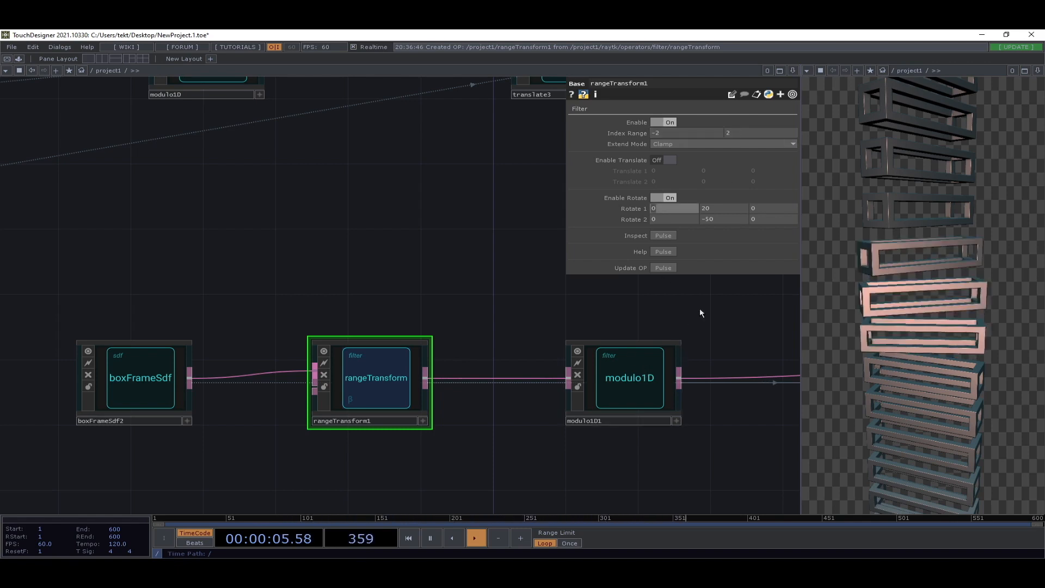
- Set the Y value of Rotate 2 on rangeTransform1 to -80, keeping Rotate 1 at 20
drag(657, 310, 511, 321)
middle_drag(721, 223, 717, 201)
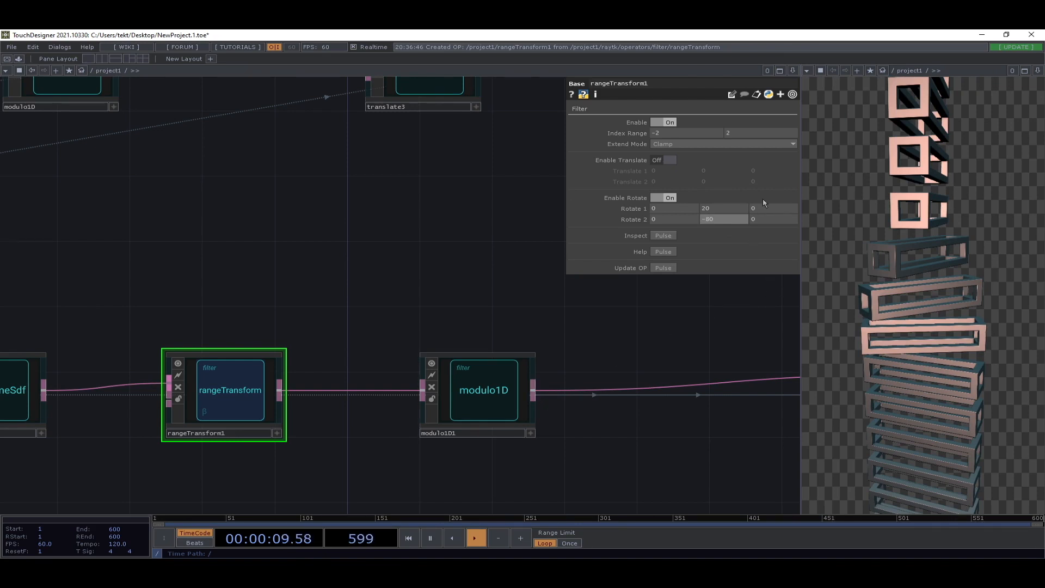
middle_click(721, 211)
middle_drag(721, 212, 720, 187)
- Try the Loop extend mode on rangeTransform1 with a Rotate 2 Y value of -40
click(675, 146)
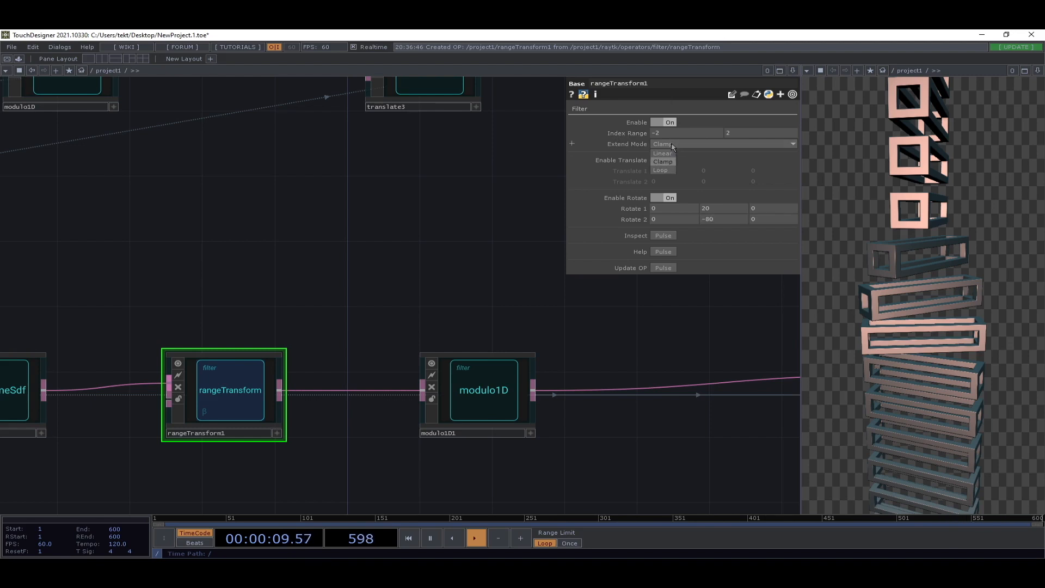
click(672, 170)
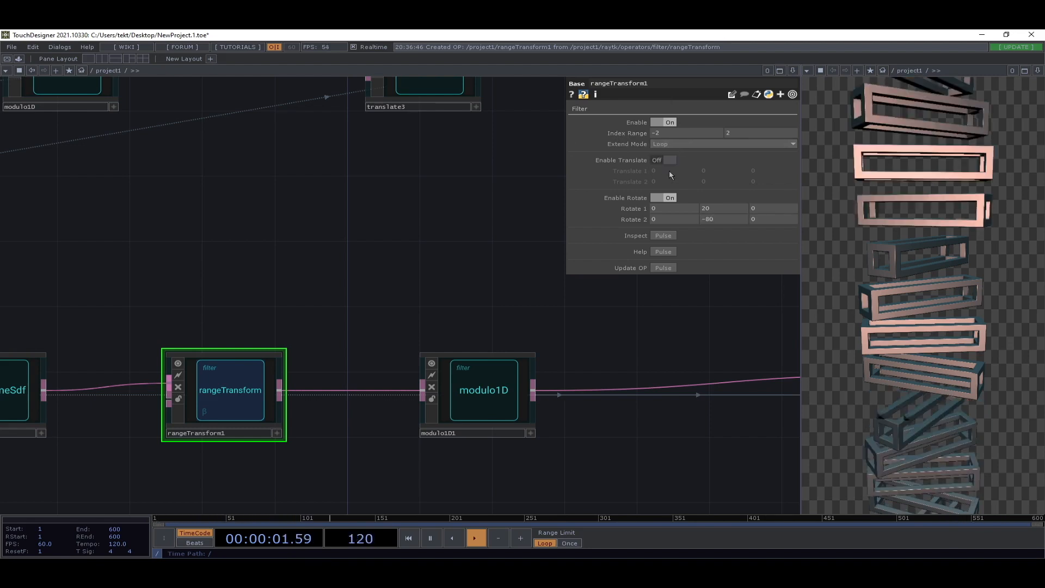
drag(494, 322, 419, 283)
middle_drag(727, 219, 796, 200)
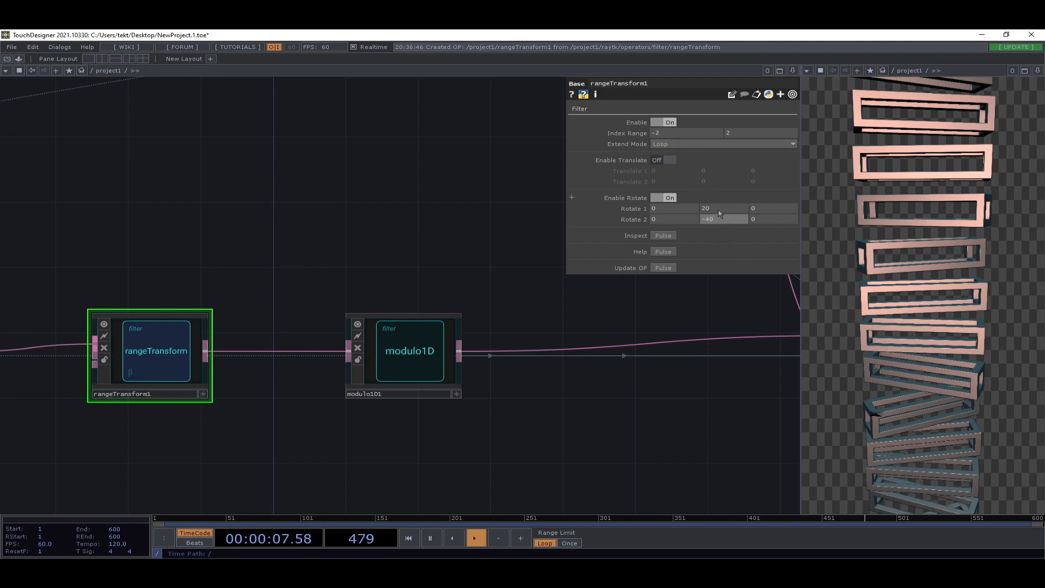
middle_drag(724, 220, 727, 193)
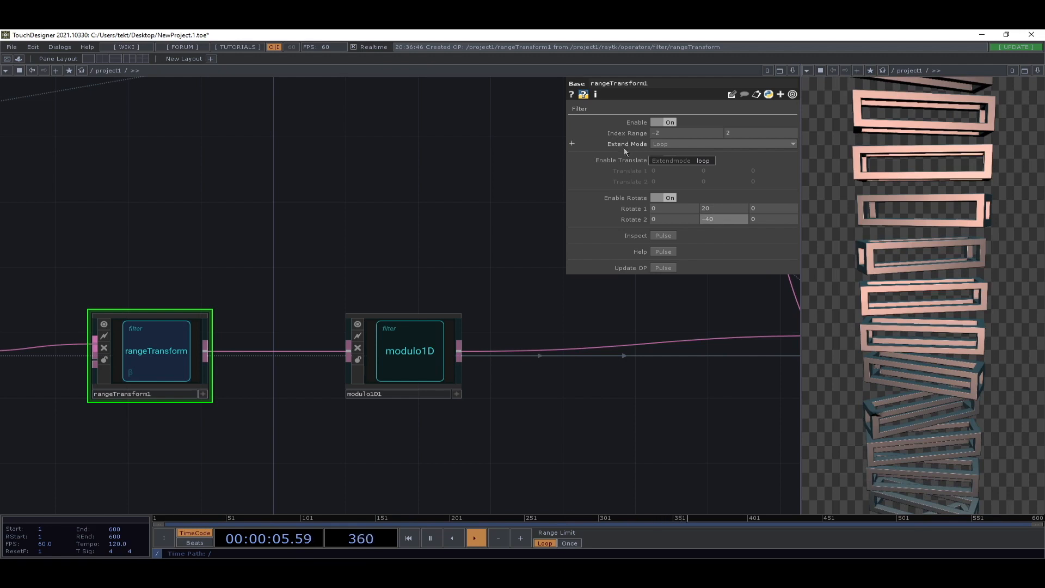
- Set rangeTransform1's extend mode to Linear and its Rotate 2 Y value to 80
click(667, 145)
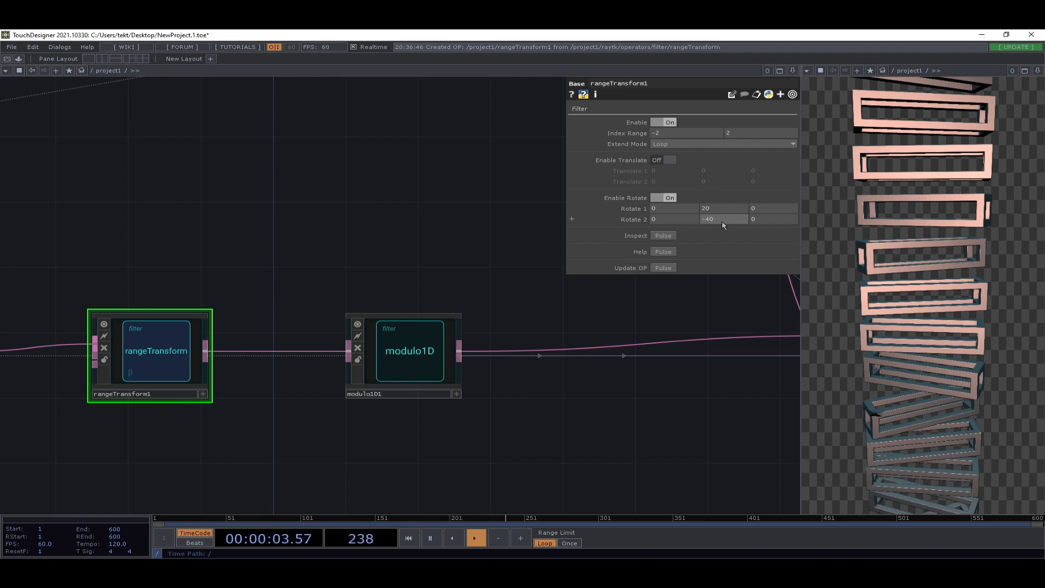
click(704, 146)
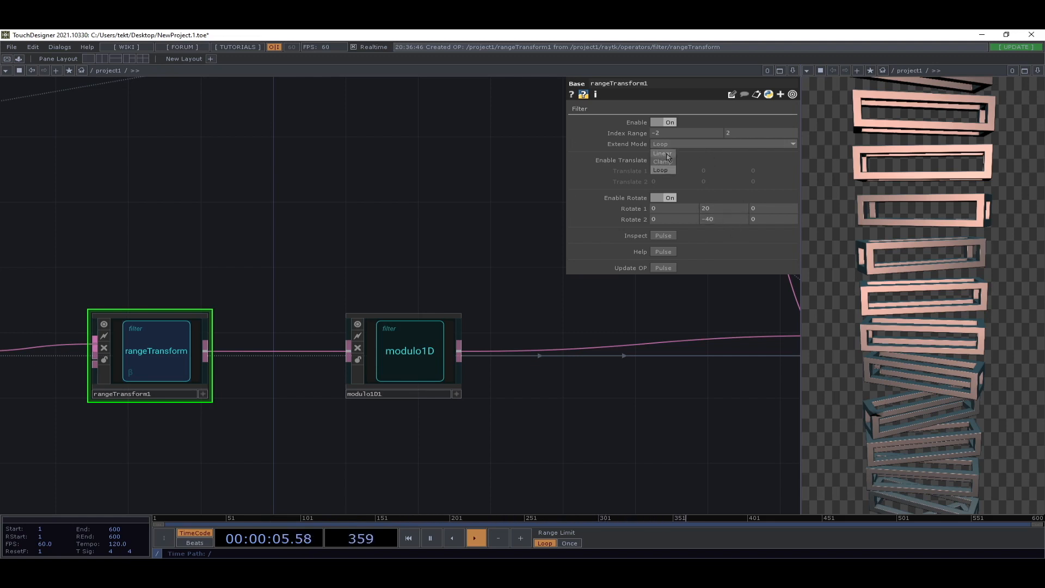
click(668, 159)
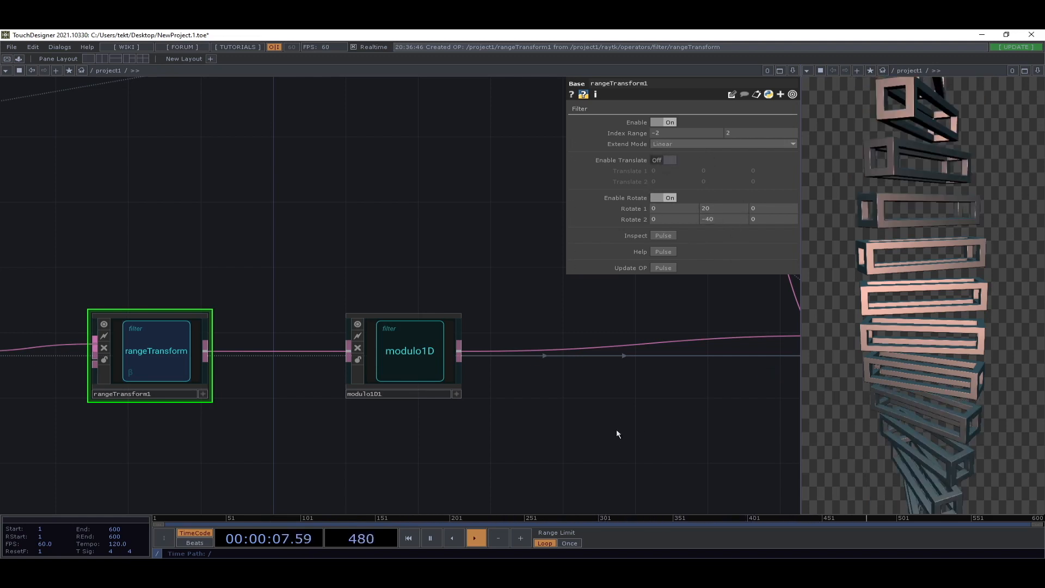
drag(616, 429, 697, 361)
drag(727, 219, 768, 202)
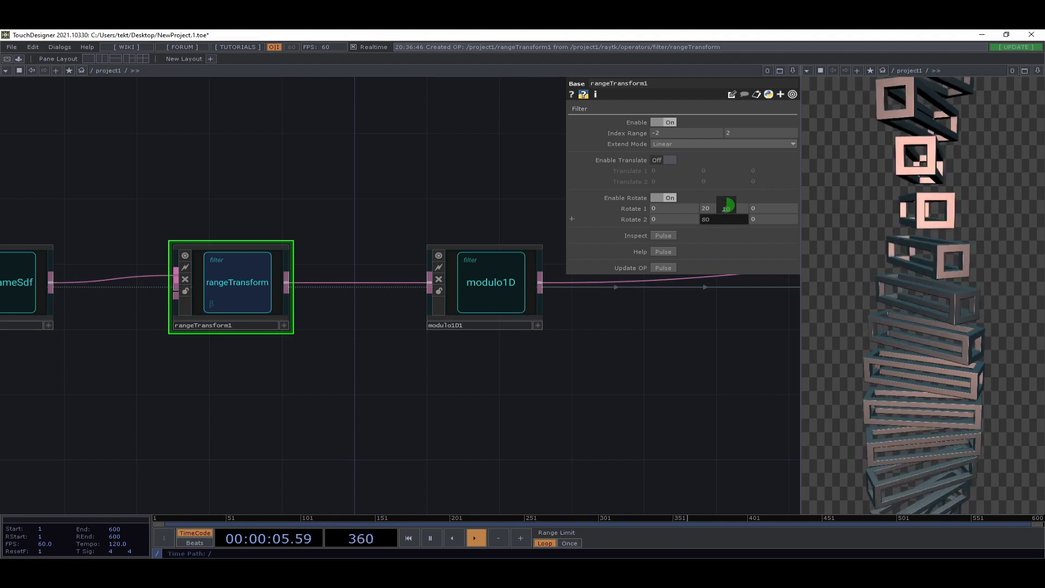
- Try other Offset and Shift values on modulo1D1, with Shift up to 9.07, and return both to 0
click(493, 292)
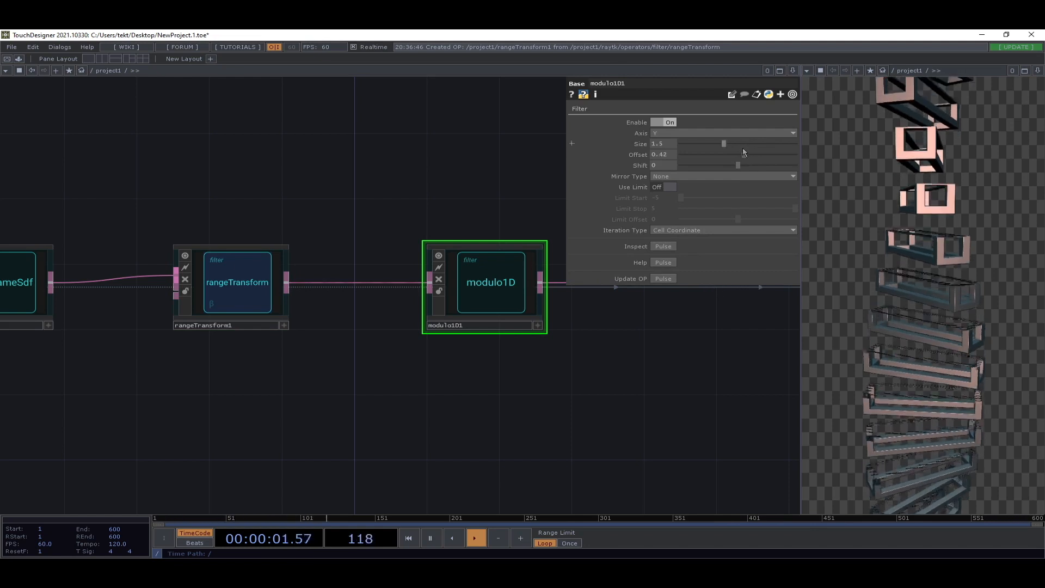
key(ctrl+z)
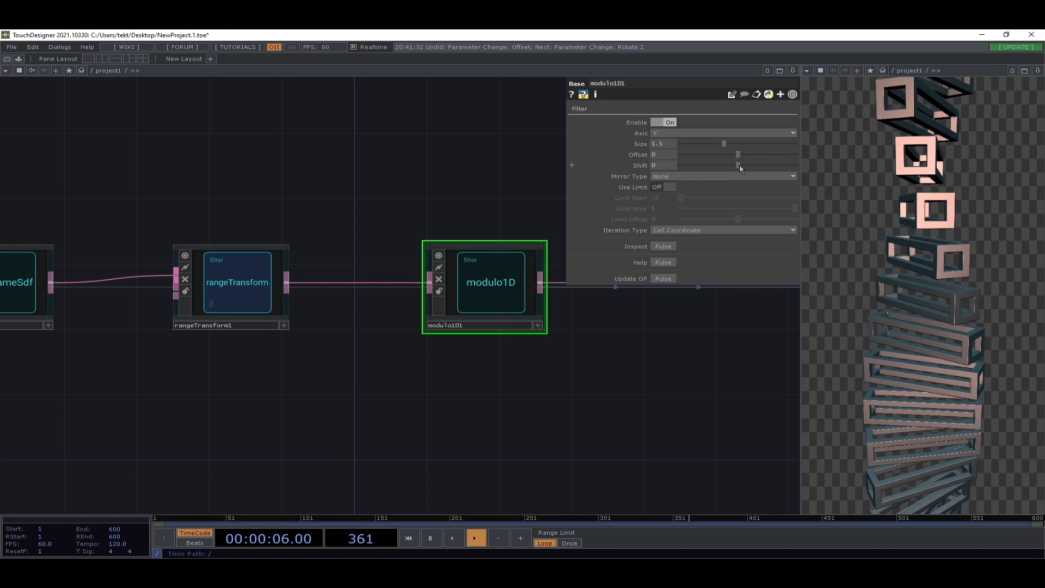
drag(740, 169, 792, 163)
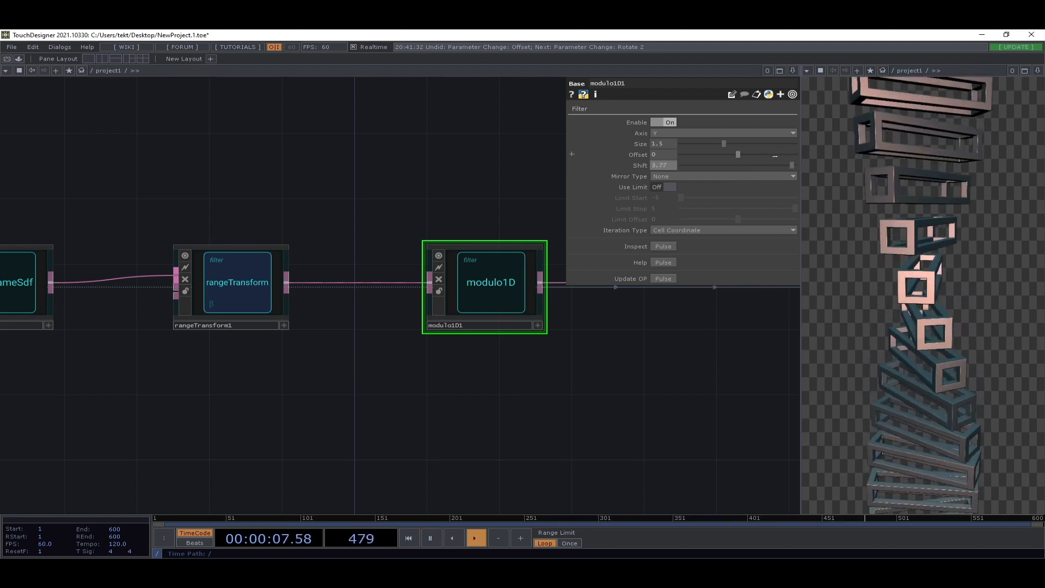
mouse_move(664, 166)
middle_down()
mouse_move(670, 151)
mouse_move(687, 152)
mouse_move(660, 151)
middle_up()
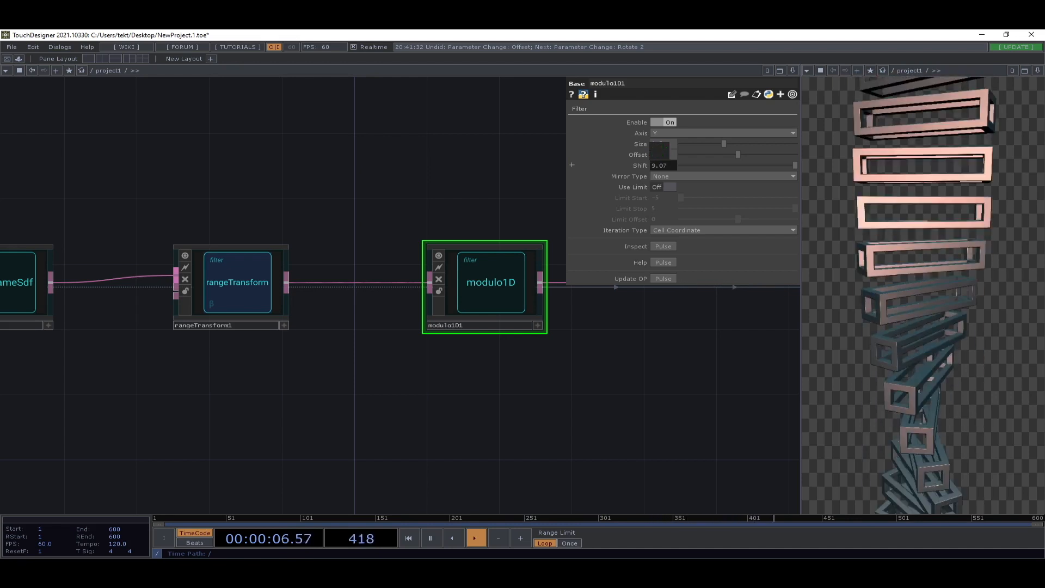
right_click(634, 165)
click(409, 185)
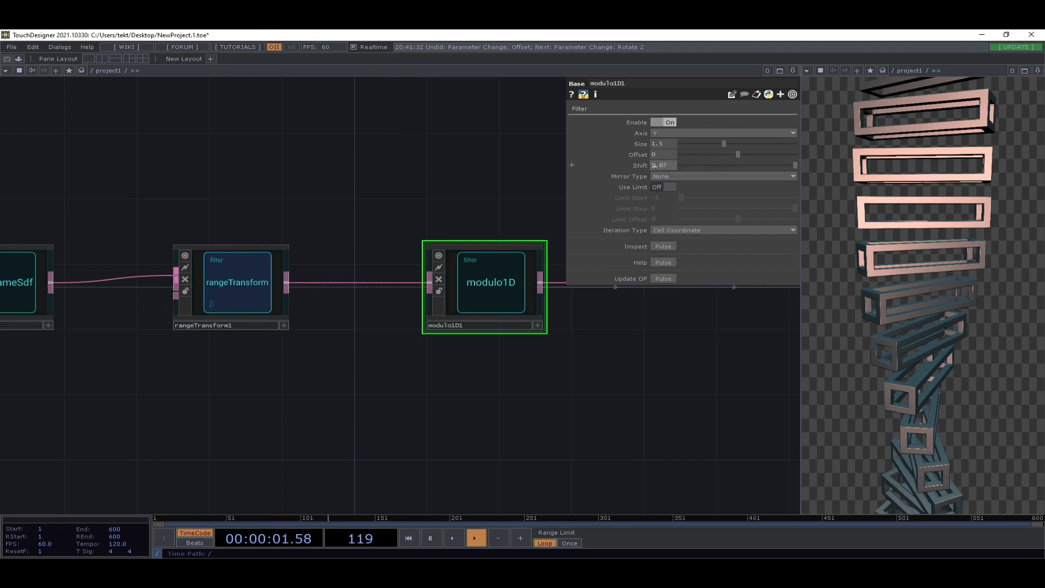
right_click(639, 165)
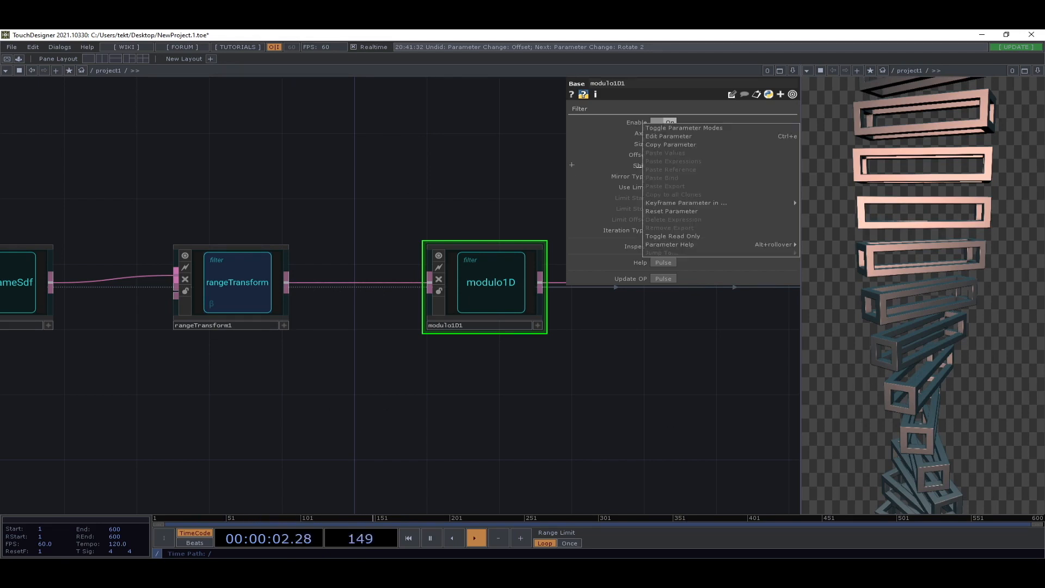
click(673, 212)
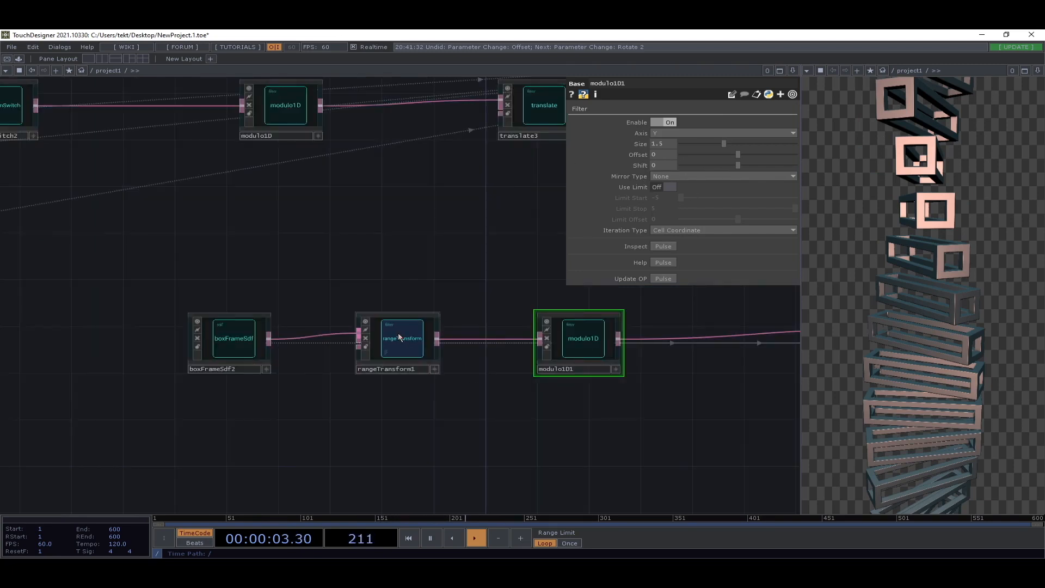
click(399, 338)
scroll(398, 332, up, 2)
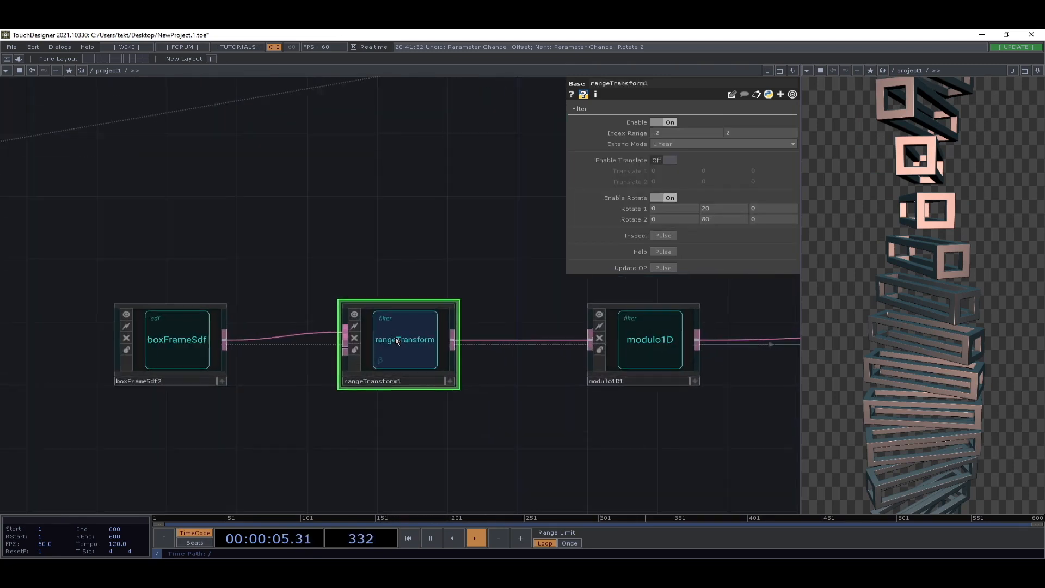
scroll(375, 294, up, 2)
drag(353, 270, 344, 281)
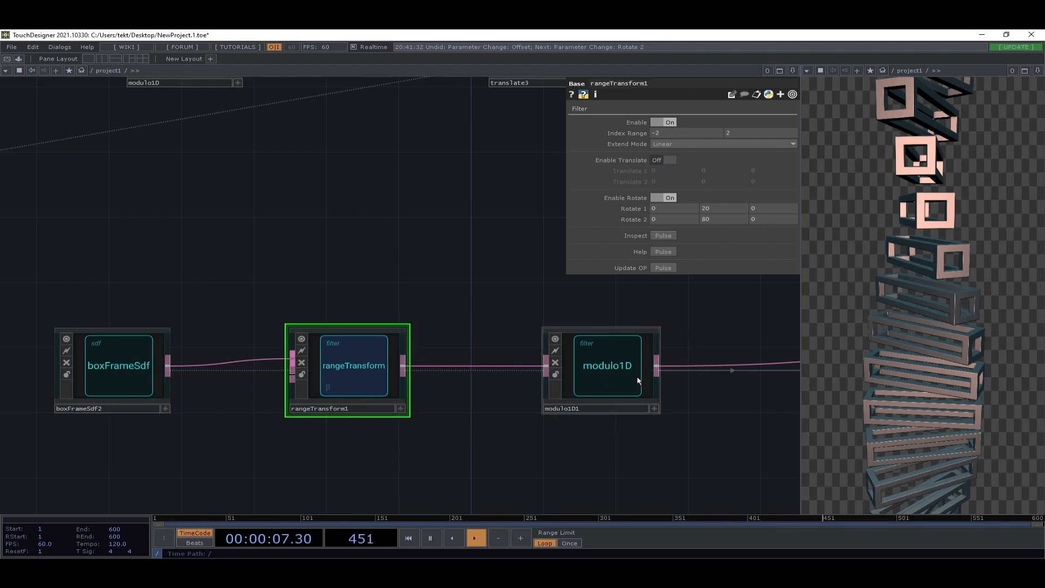
drag(743, 442, 676, 375)
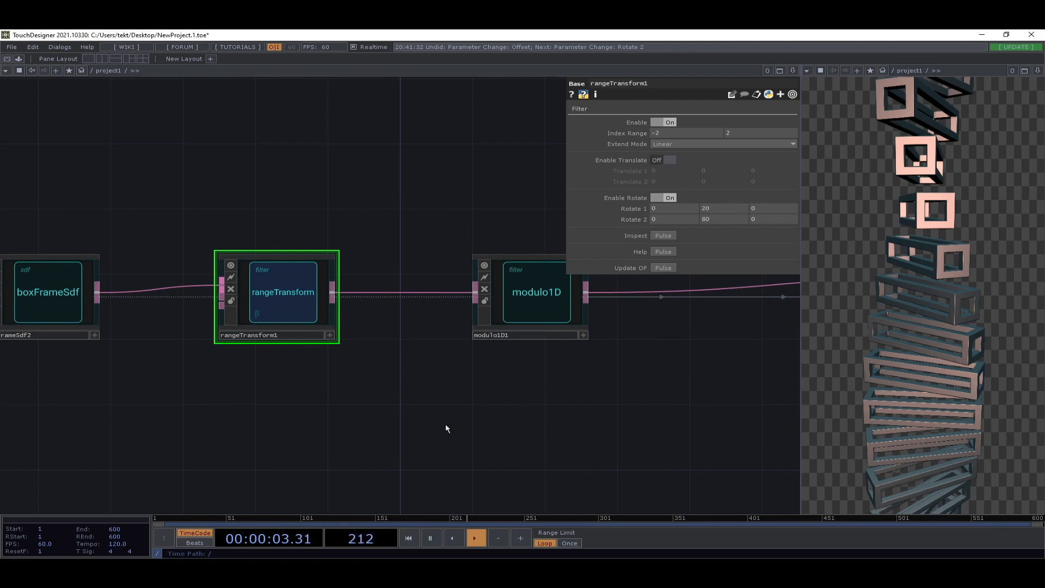
drag(445, 428, 390, 383)
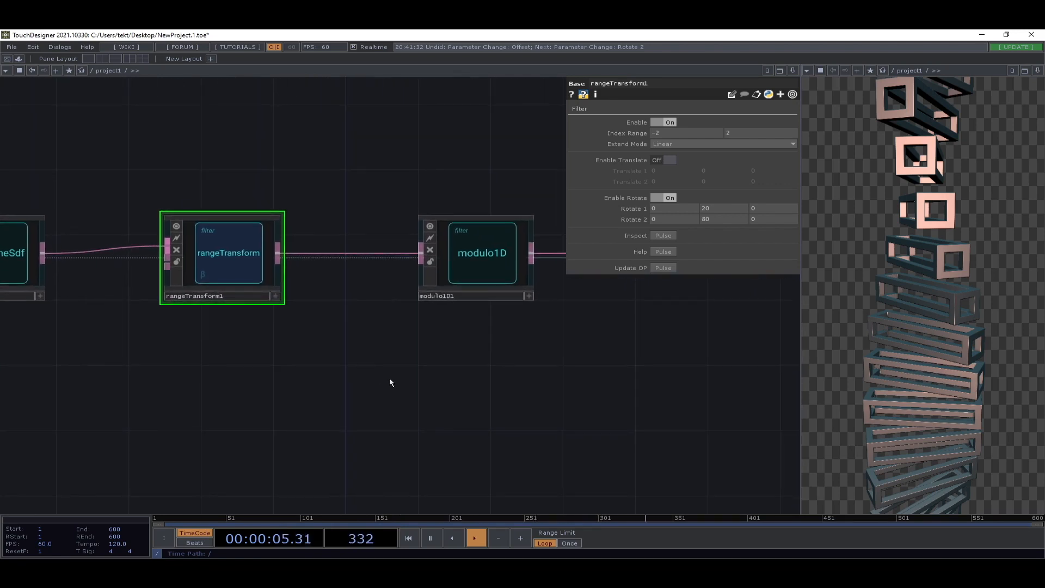
- Add a twist filter below rangeTransform1 and wire it between boxFrameSdf2 and modulo1D1 in place of rangeTransform1
scroll(389, 378, down, 2)
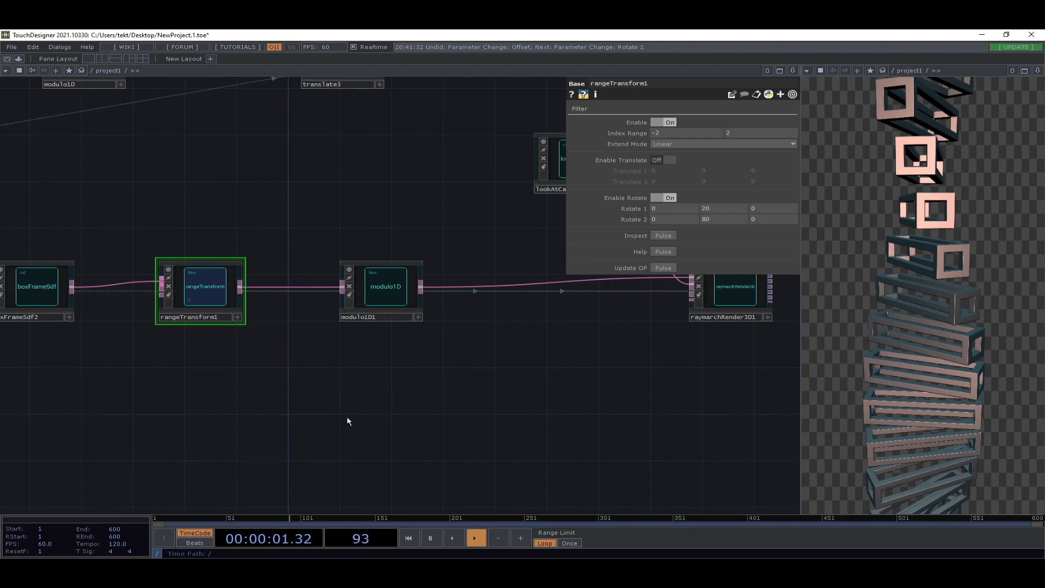
key(alt+r)
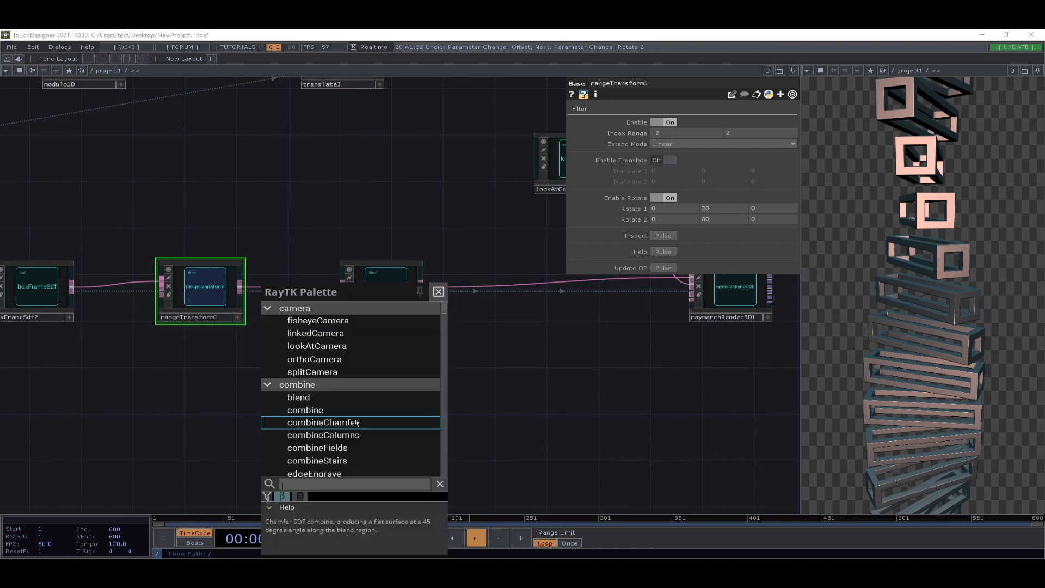
text(twist)
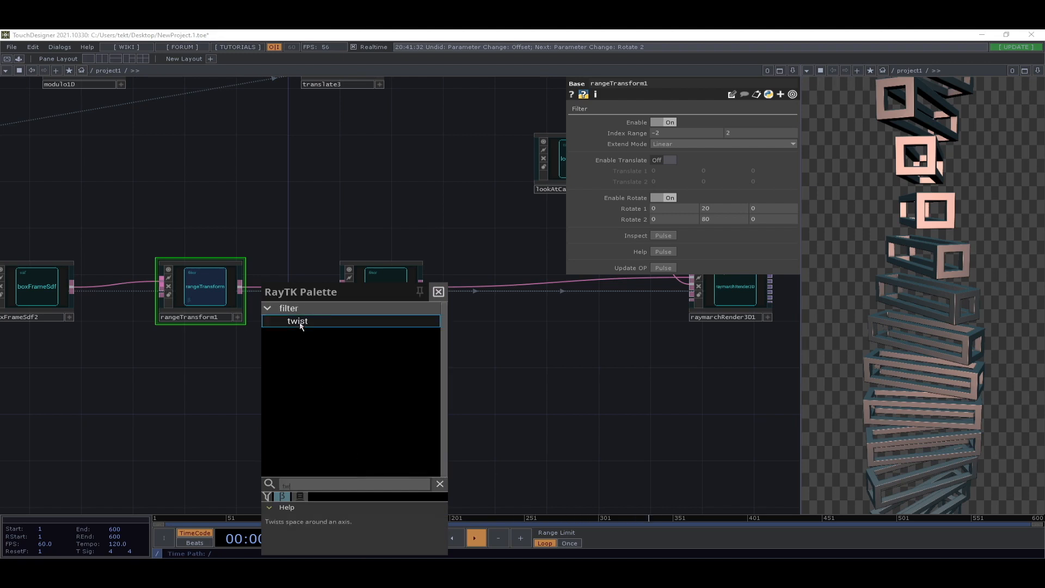
click(305, 321)
drag(416, 286, 71, 286)
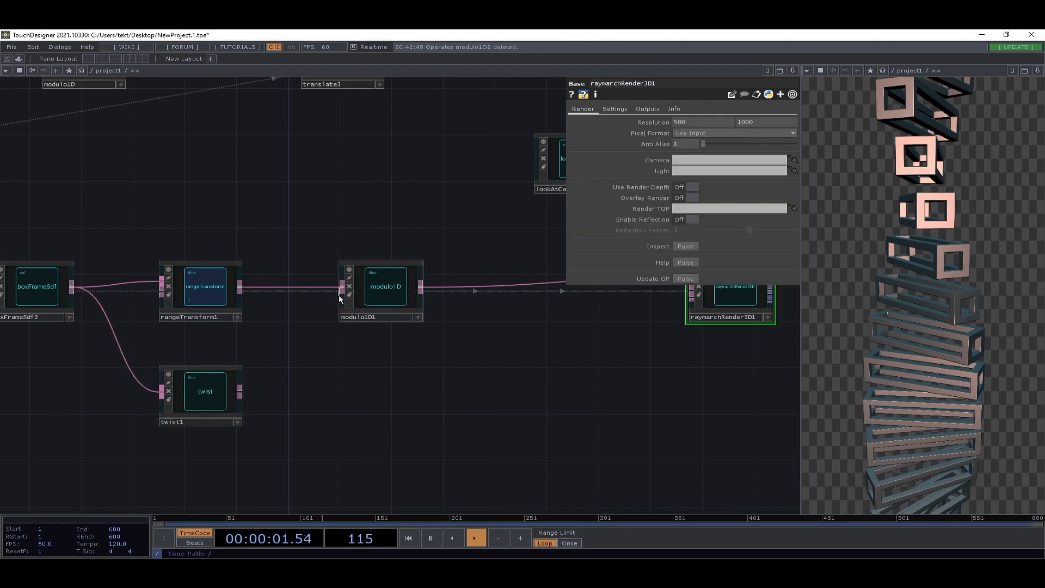
drag(342, 288, 259, 397)
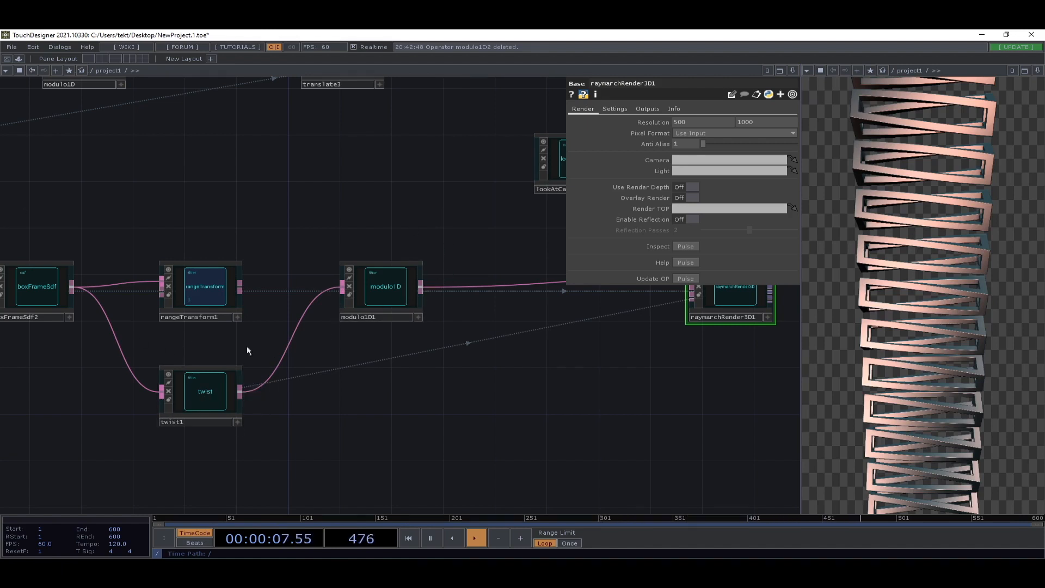
- Set the axis of twist1 to Y
click(398, 301)
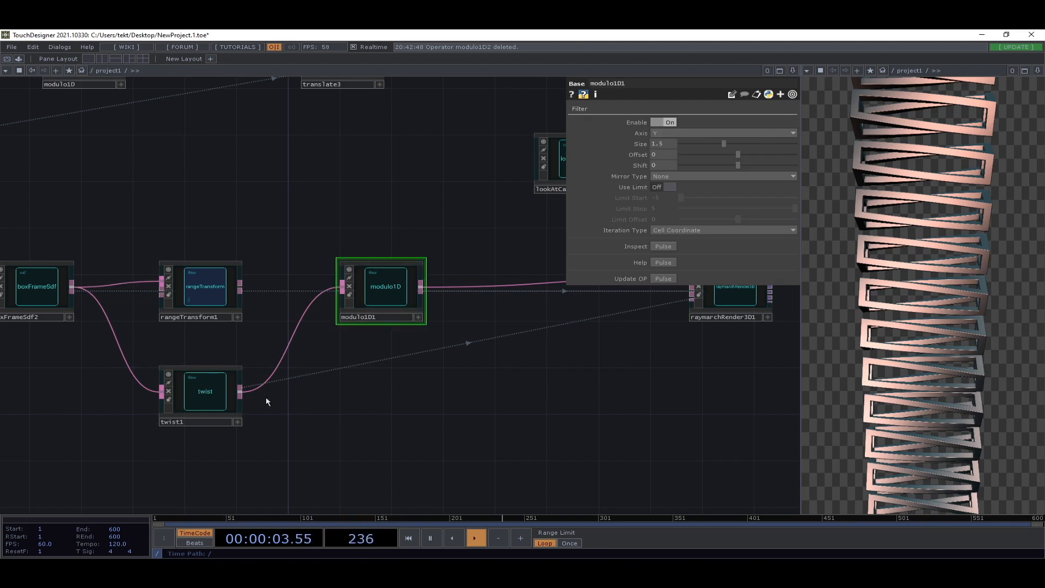
click(213, 406)
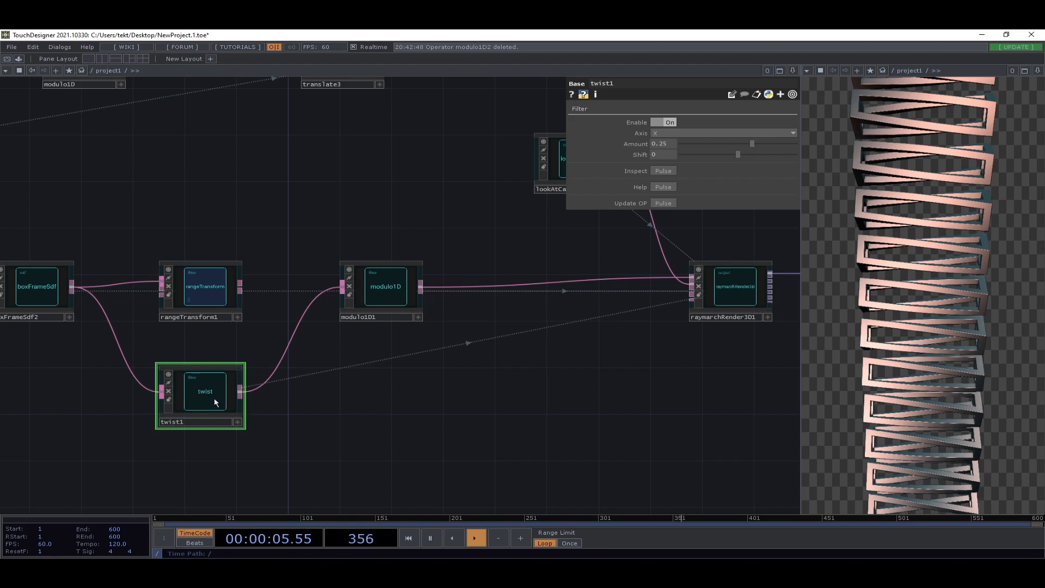
click(663, 136)
click(660, 152)
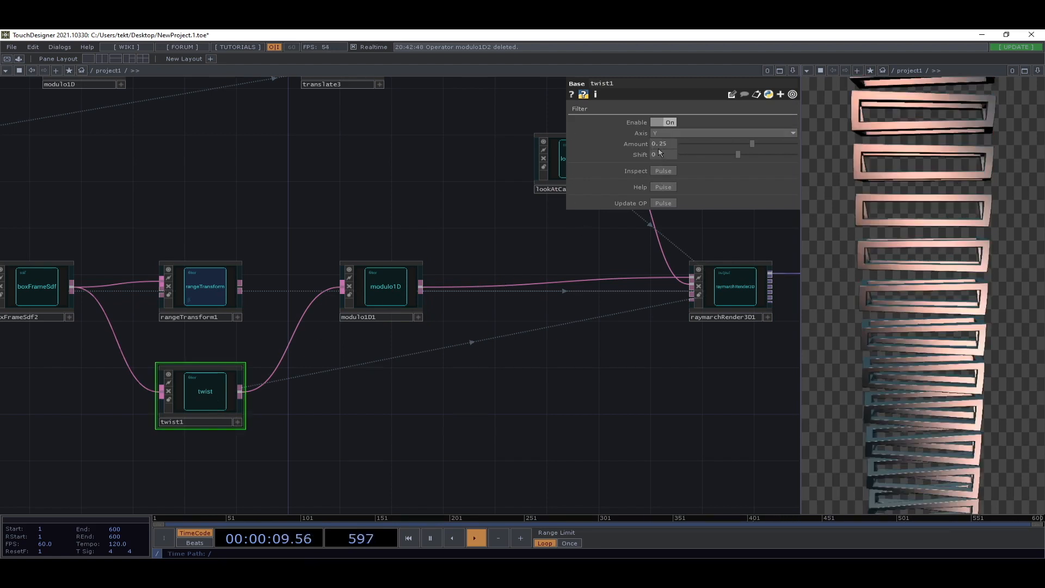
- Try Amount values of 0.6 and 2 on twist1, and bring the Amount down to 0.1
drag(753, 144, 852, 125)
drag(661, 145, 641, 133)
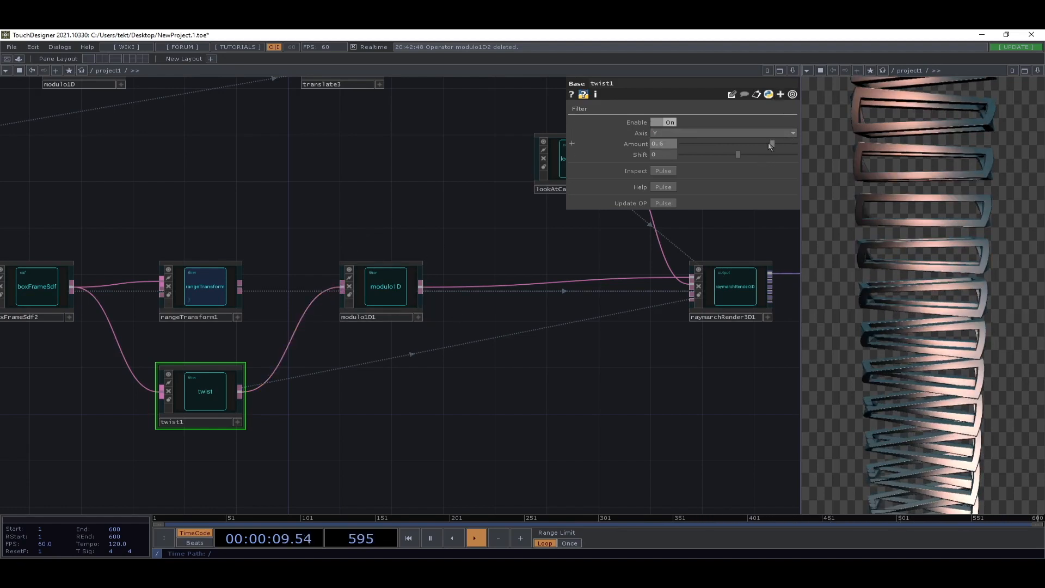
mouse_move(666, 143)
mouse_down()
mouse_move(685, 131)
mouse_move(617, 130)
mouse_move(664, 128)
mouse_up()
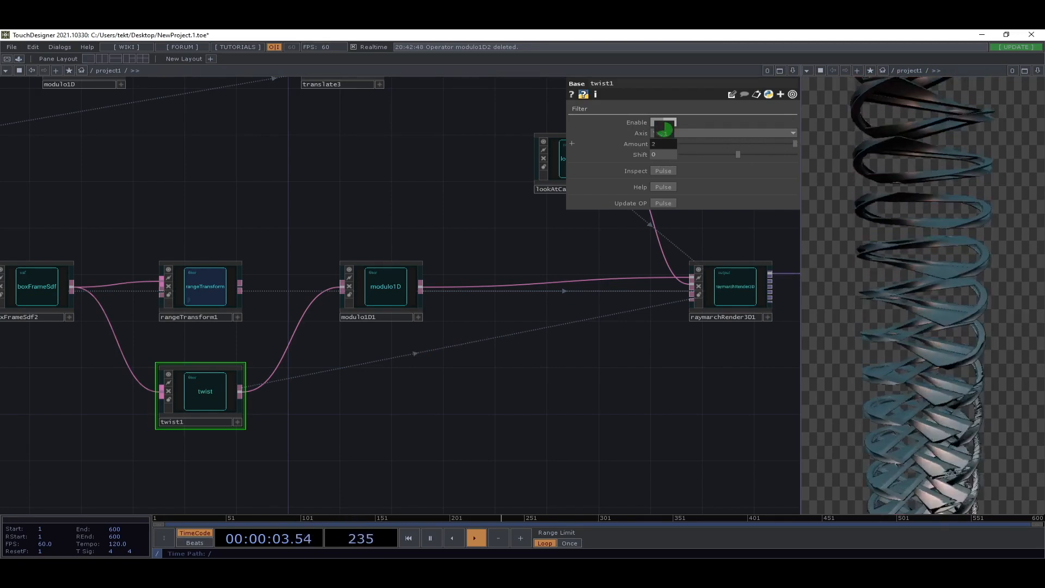
drag(663, 129, 662, 127)
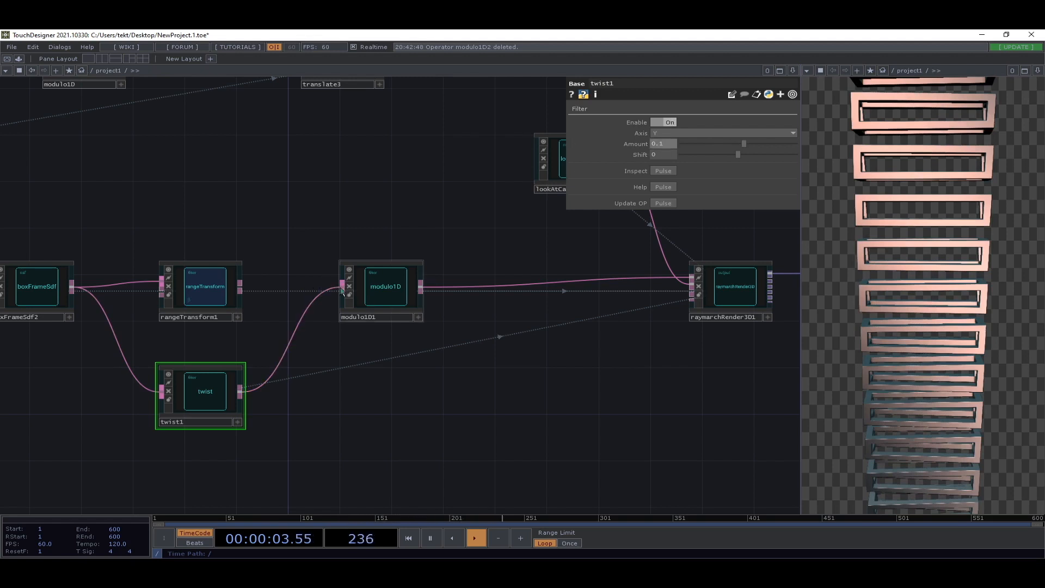
- Wire boxFrameSdf2 directly into modulo1D1, insert twist1 between modulo1D1 and raymarchRender3D1, and raise its Amount to 0.633
drag(342, 287, 59, 299)
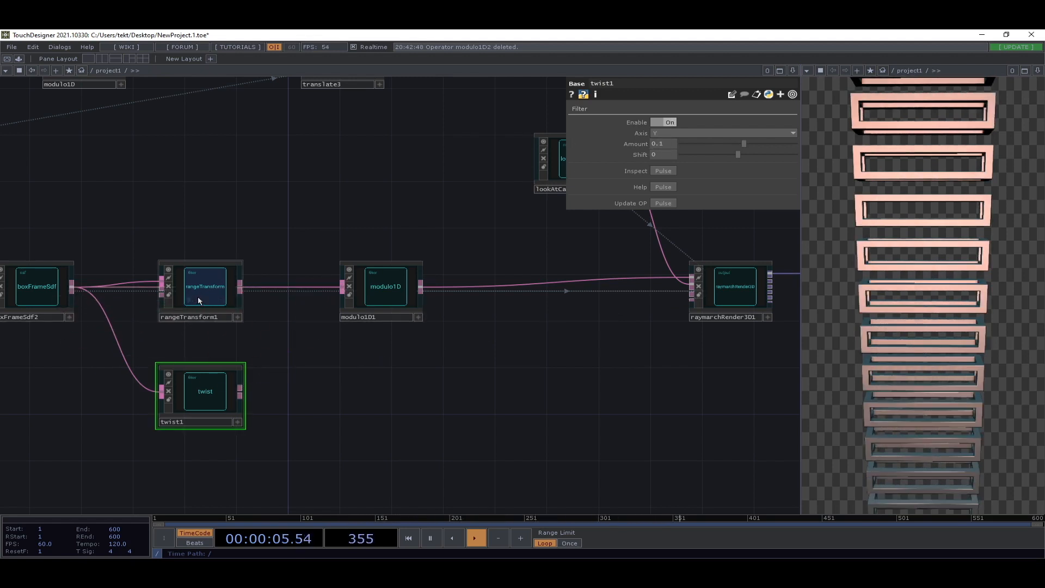
drag(196, 302, 197, 233)
drag(199, 399, 421, 288)
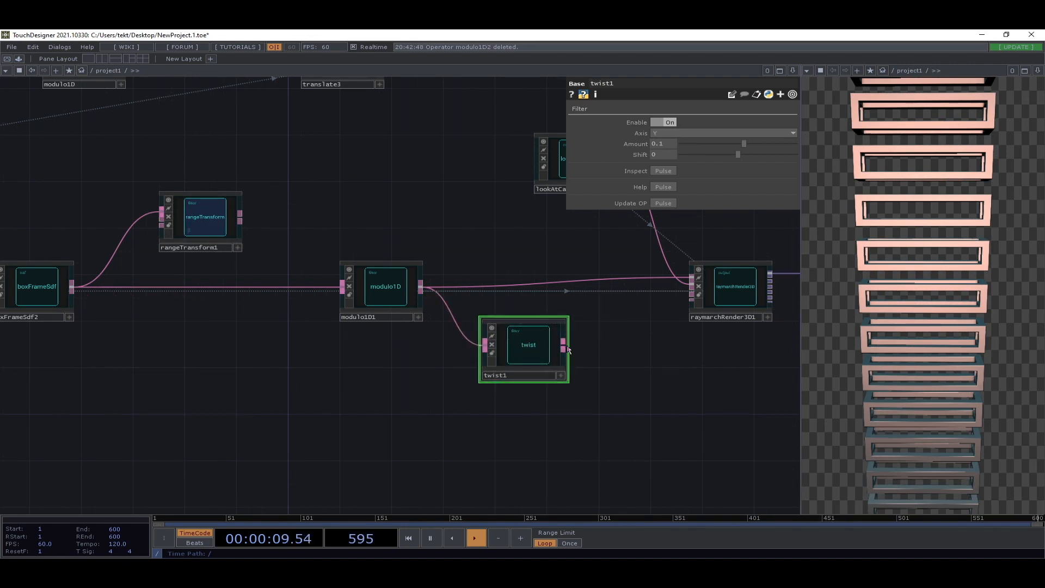
drag(563, 345, 602, 281)
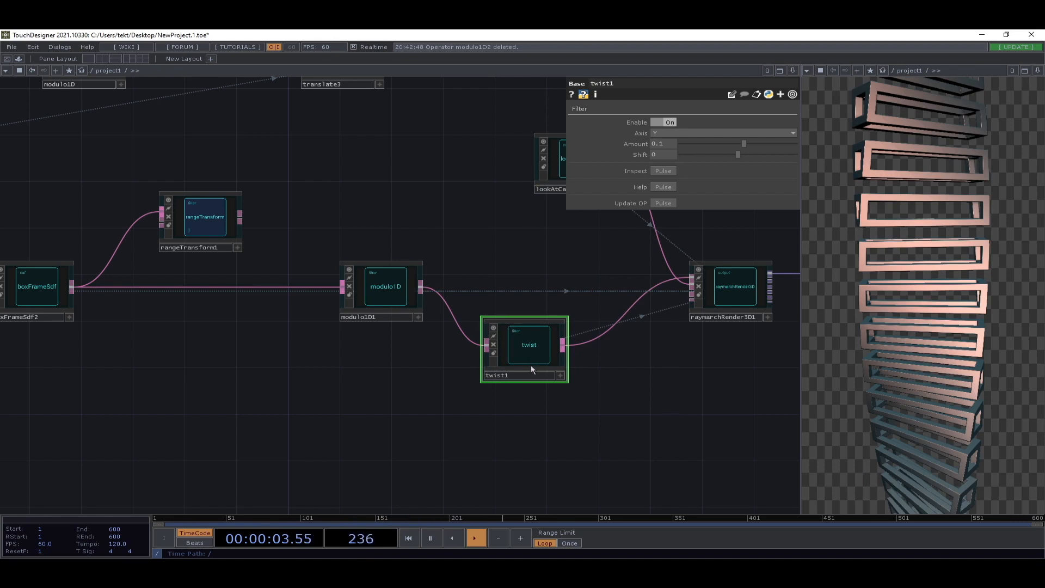
key(ctrl+z)
drag(532, 366, 531, 308)
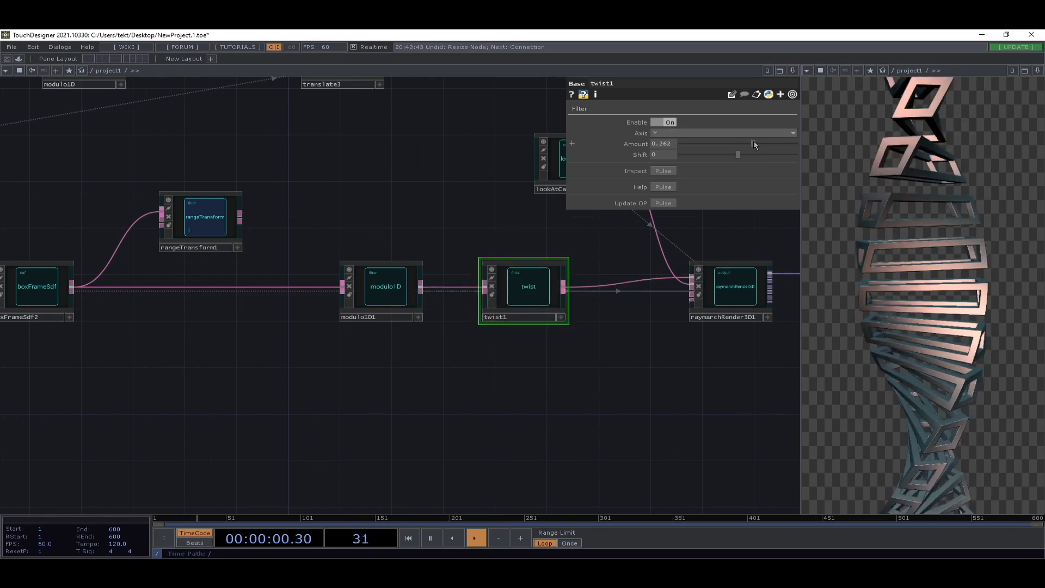
mouse_move(759, 145)
mouse_down()
mouse_move(733, 145)
mouse_move(776, 142)
mouse_up()
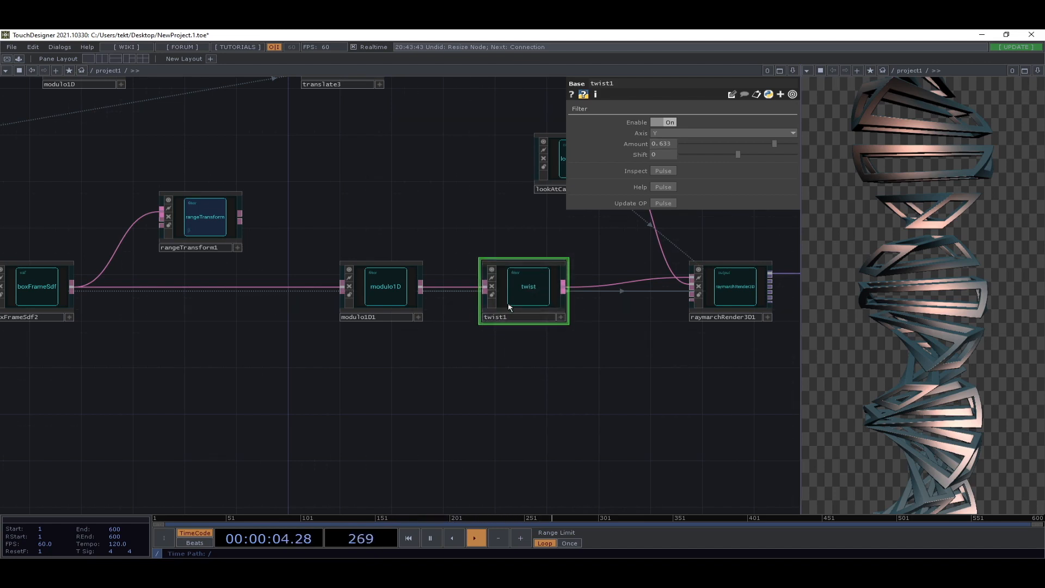
- Move modulo1D1 closer to boxFrameSdf2 to leave more space before twist1
drag(386, 286, 334, 286)
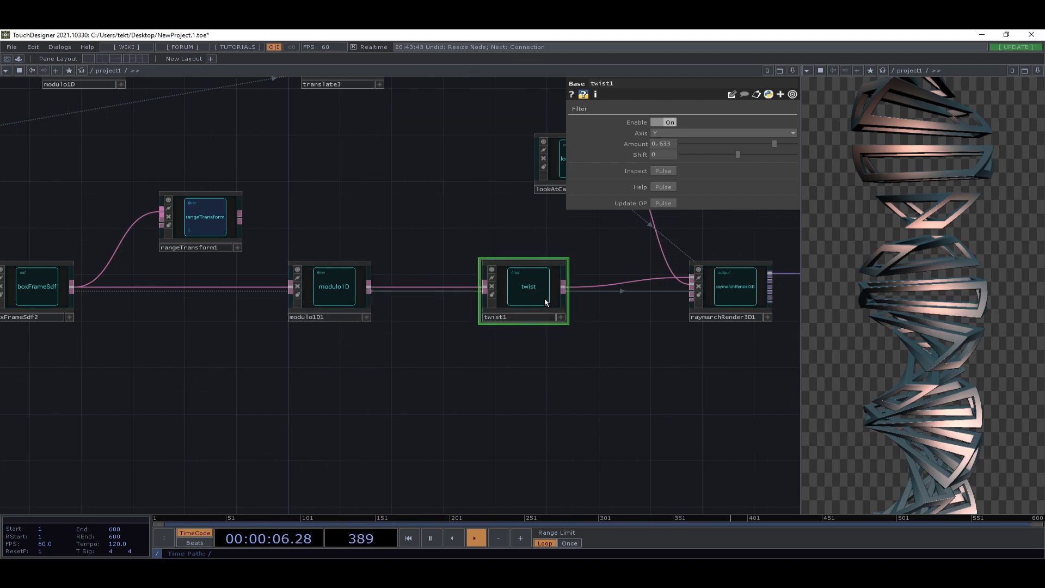
drag(515, 300, 476, 300)
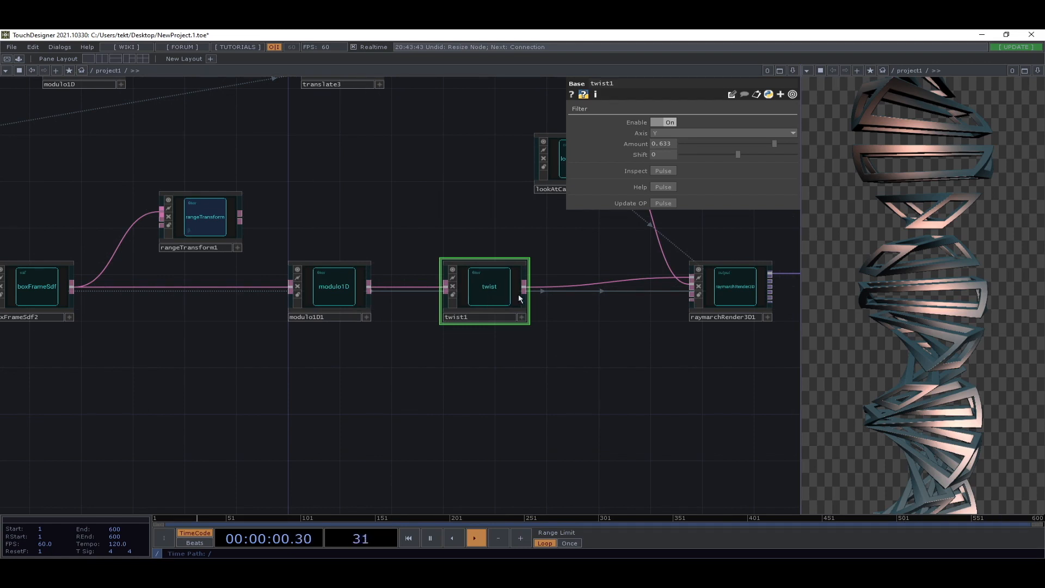
drag(505, 300, 528, 303)
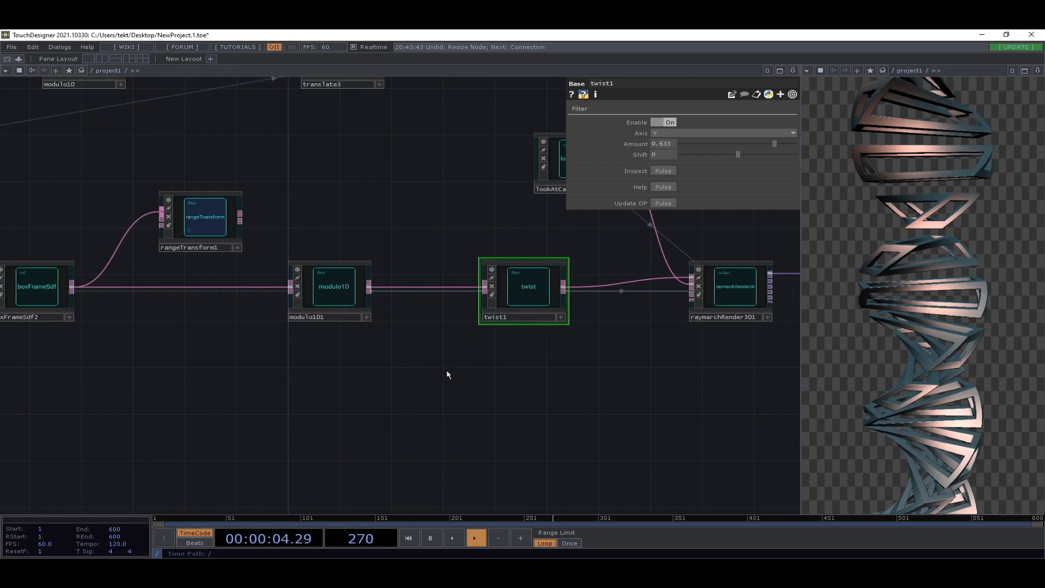
- Add a RayTK rotate filter and place it below twist1
key(alt+r)
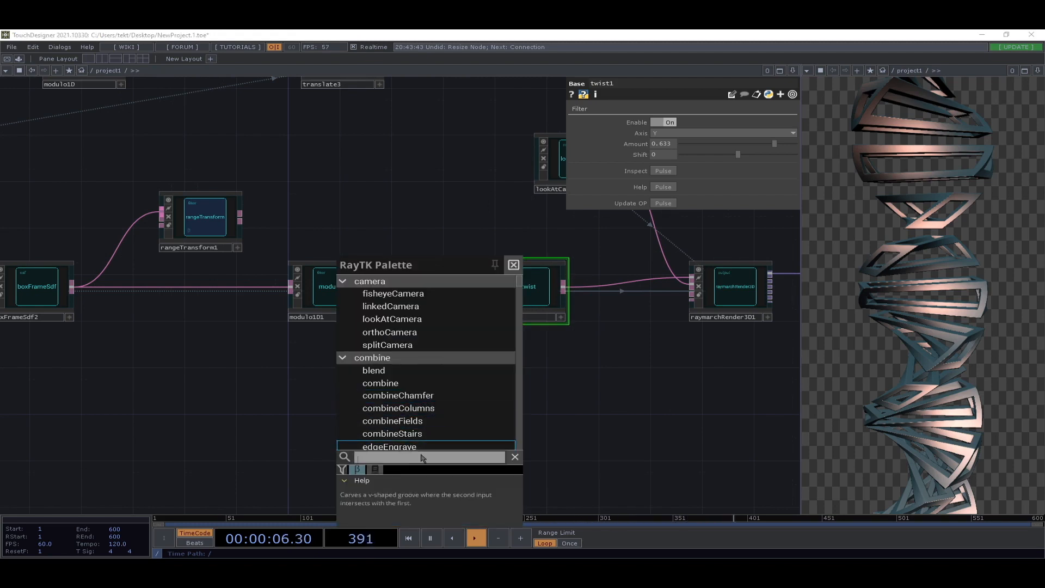
text(r)
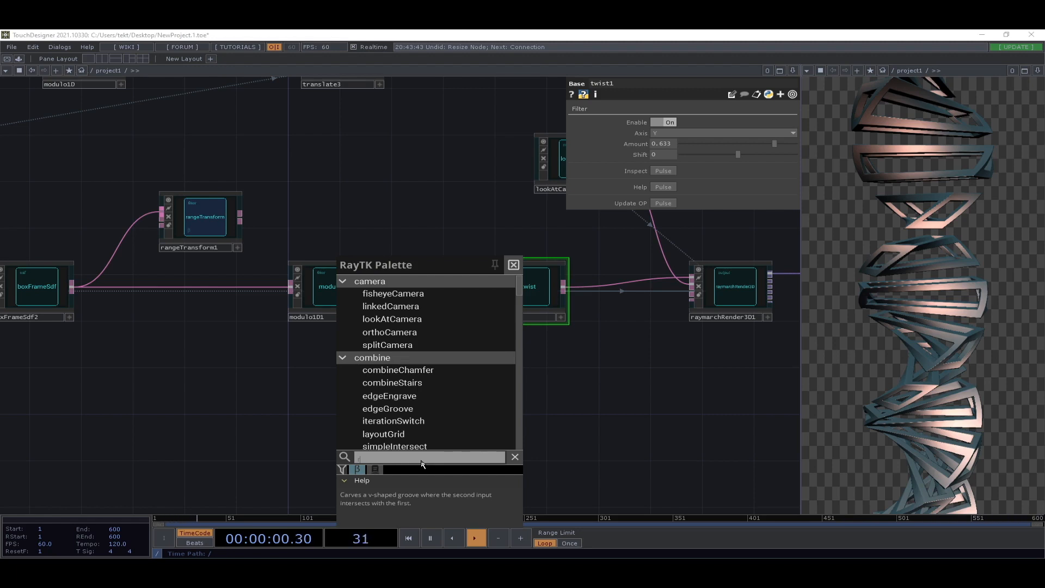
text(ot)
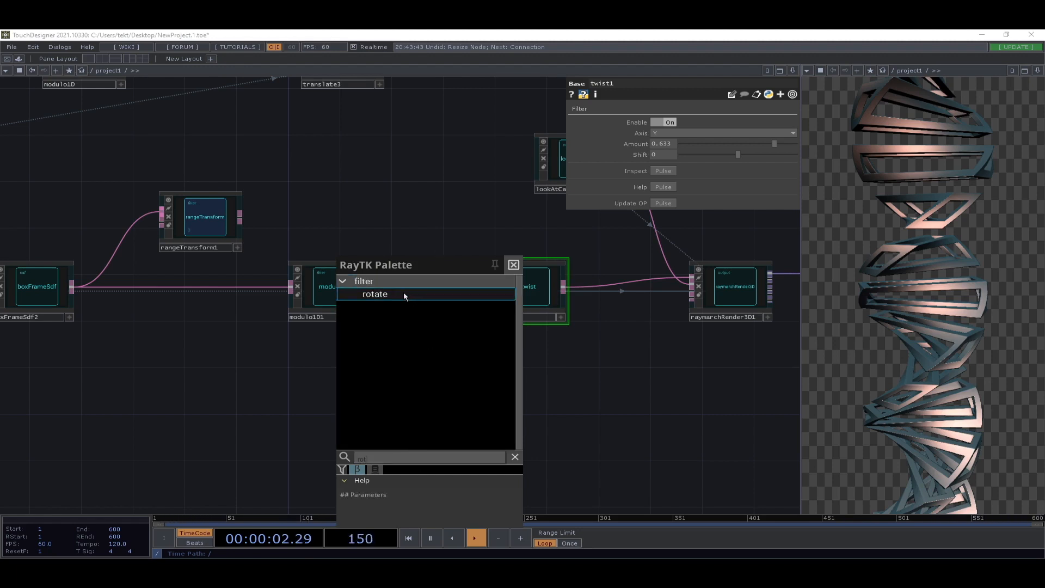
click(404, 294)
drag(423, 276, 484, 370)
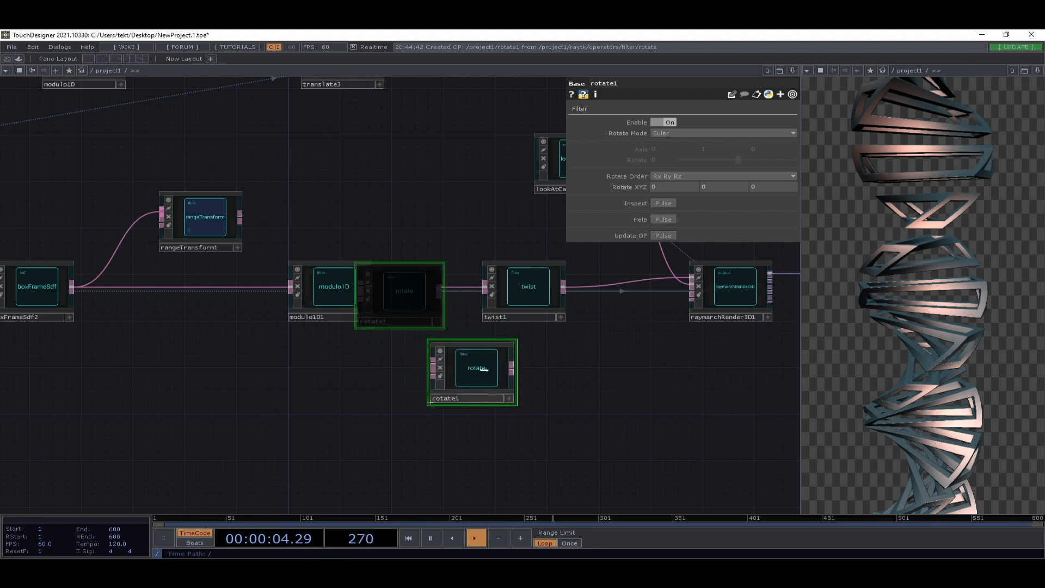
click(497, 393)
- Wire rotate1 between modulo1D1 and raymarchRender3D1 in place of twist1, and set its Rotate Mode to Axis
drag(369, 287, 446, 387)
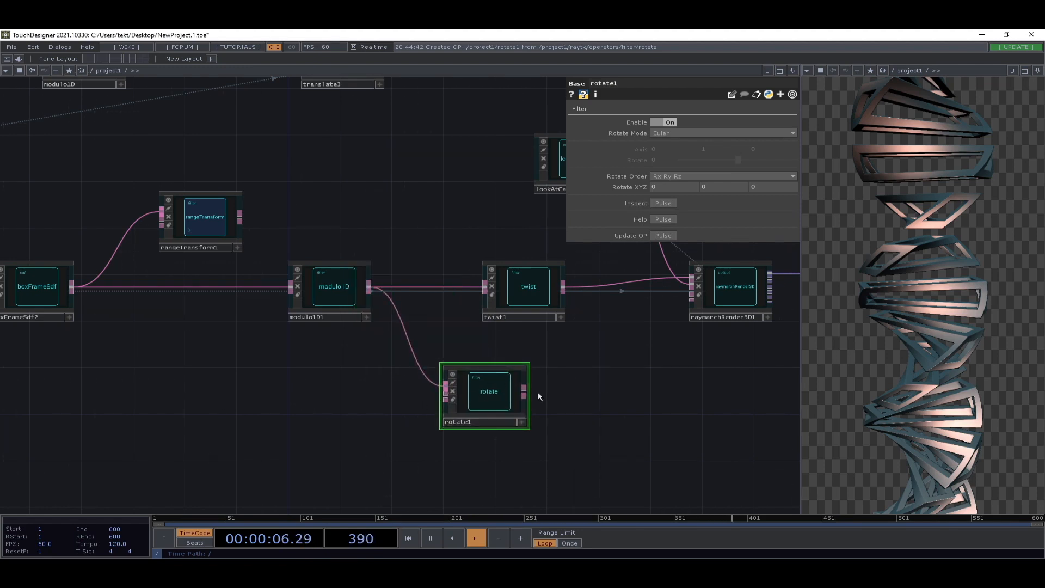
drag(524, 390, 613, 288)
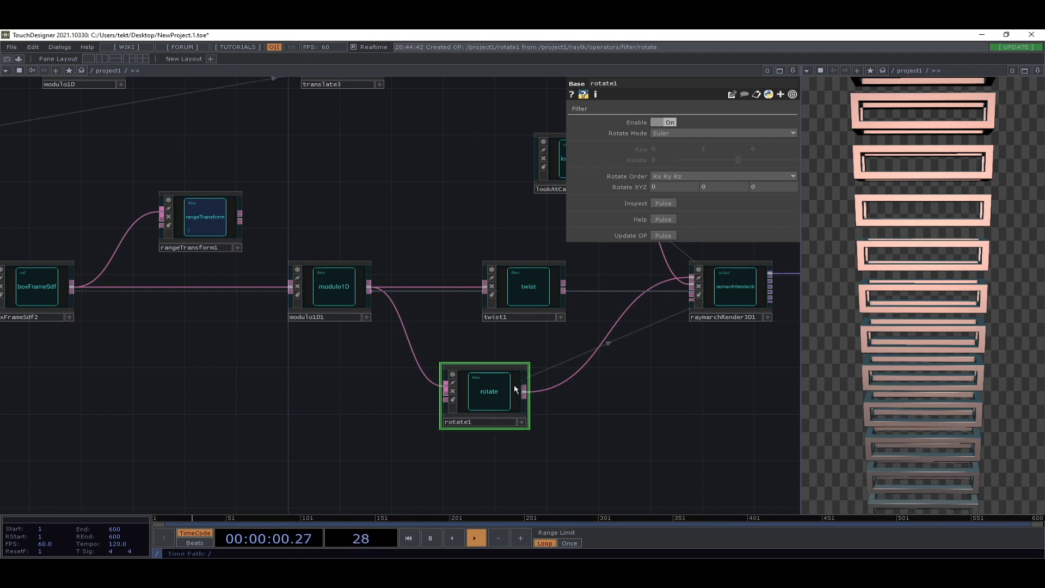
drag(515, 389, 554, 366)
click(662, 134)
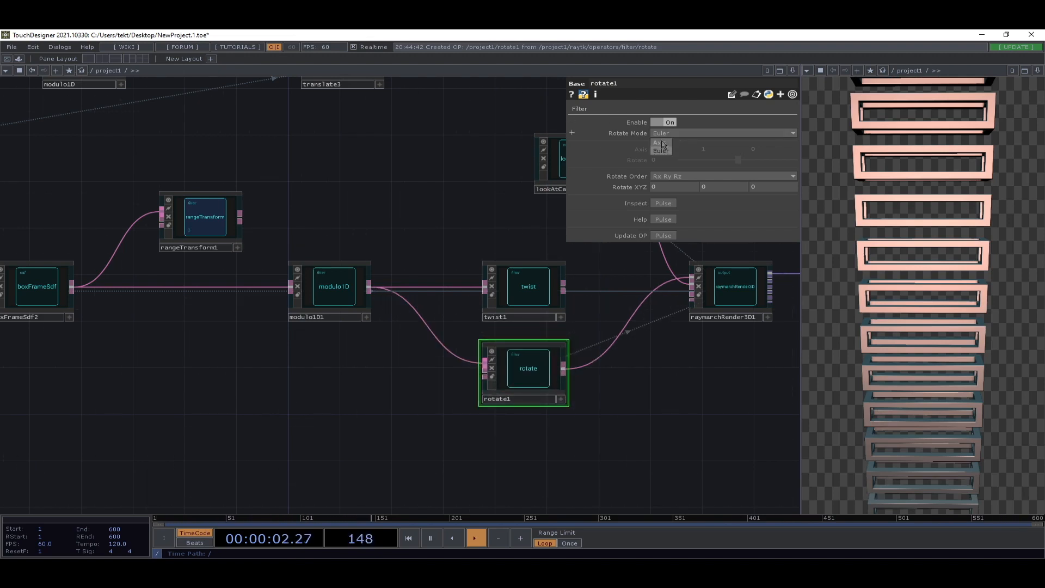
click(661, 143)
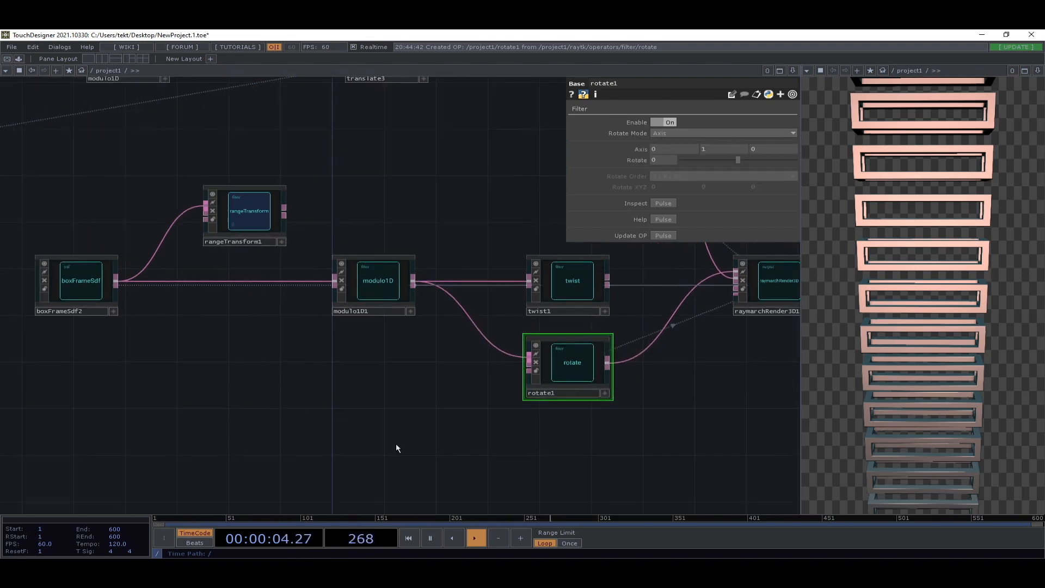
- Add an axisDistanceField below modulo1D1 and a rescaleField filter from the RayTK palette
key(ctrl+b)
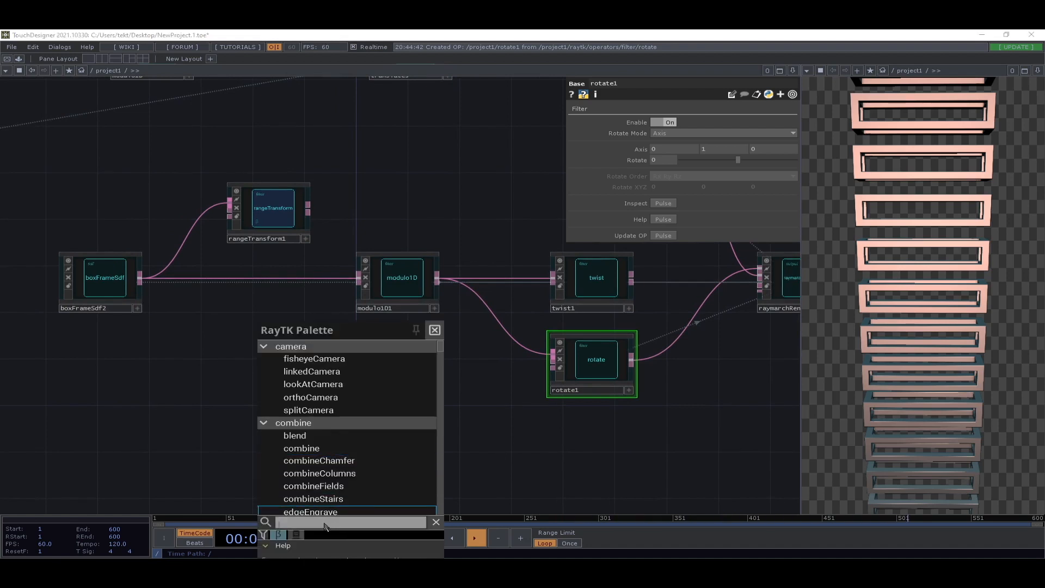
text(ax)
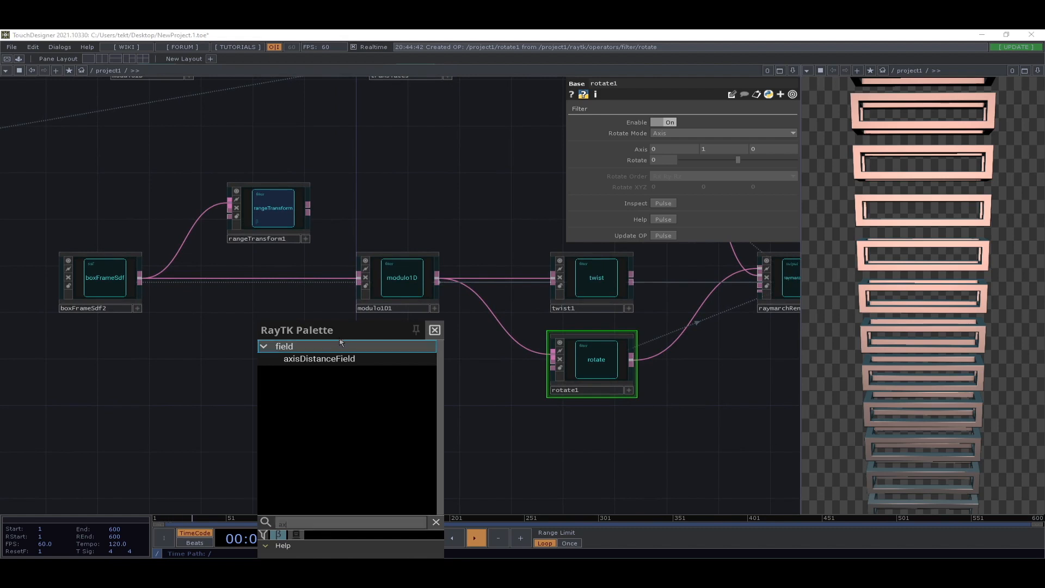
click(319, 359)
click(407, 304)
drag(407, 304, 329, 382)
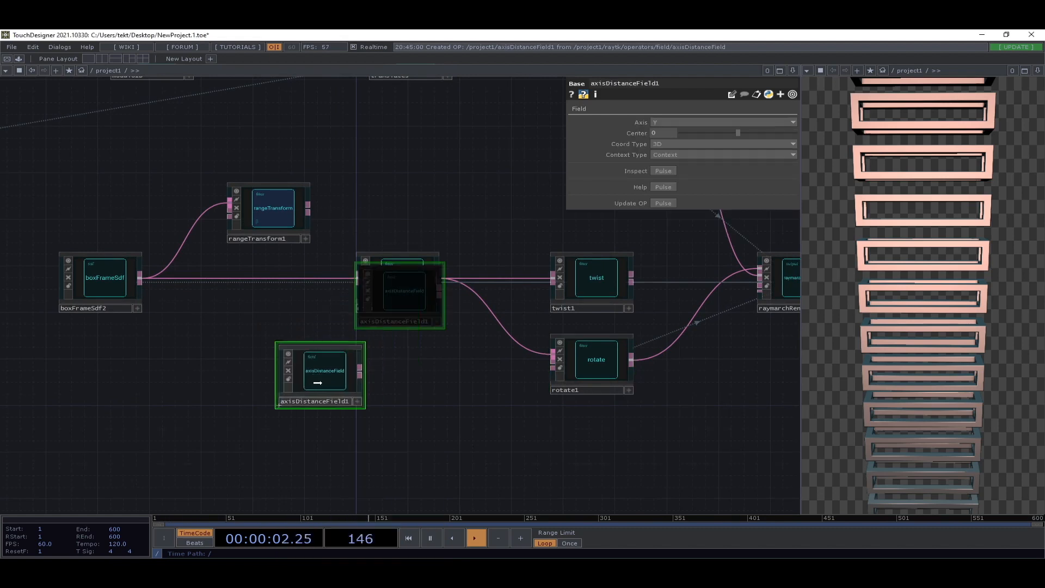
key(alt+r)
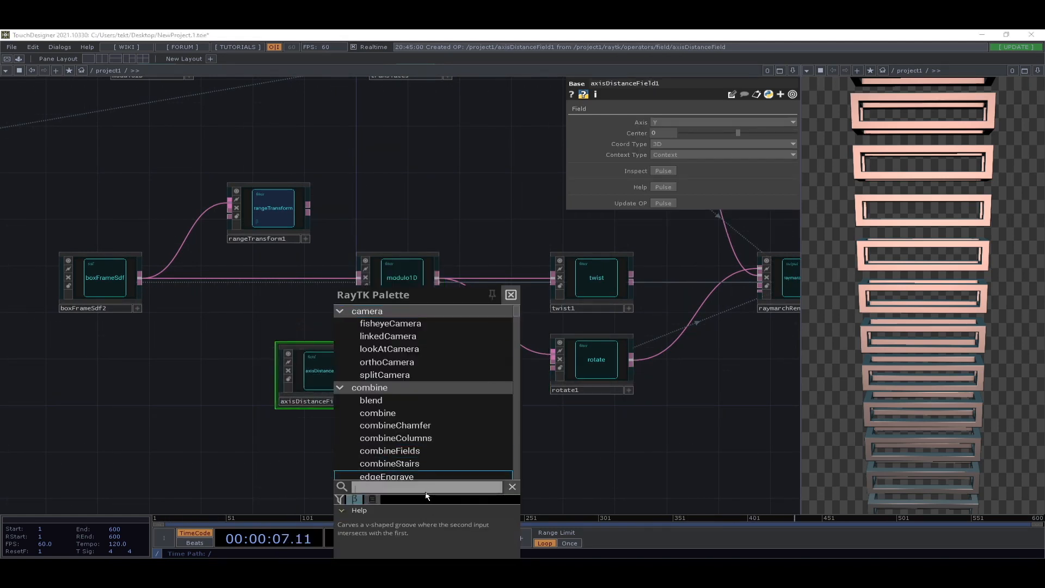
text(res)
click(398, 325)
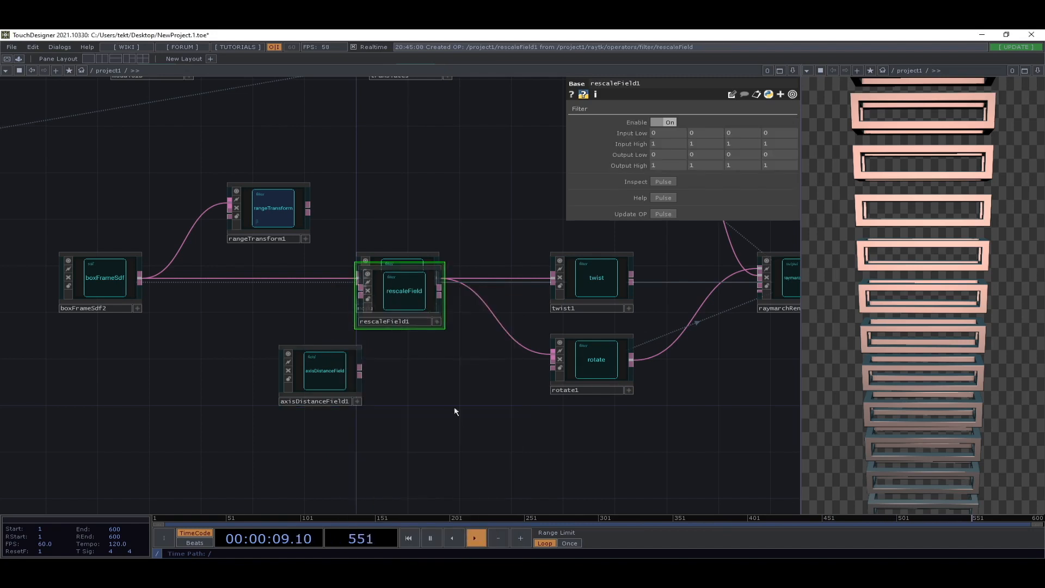
- Wire axisDistanceField1 through rescaleField1 into the second input of rotate1, and set the first Output High value to 21
click(402, 379)
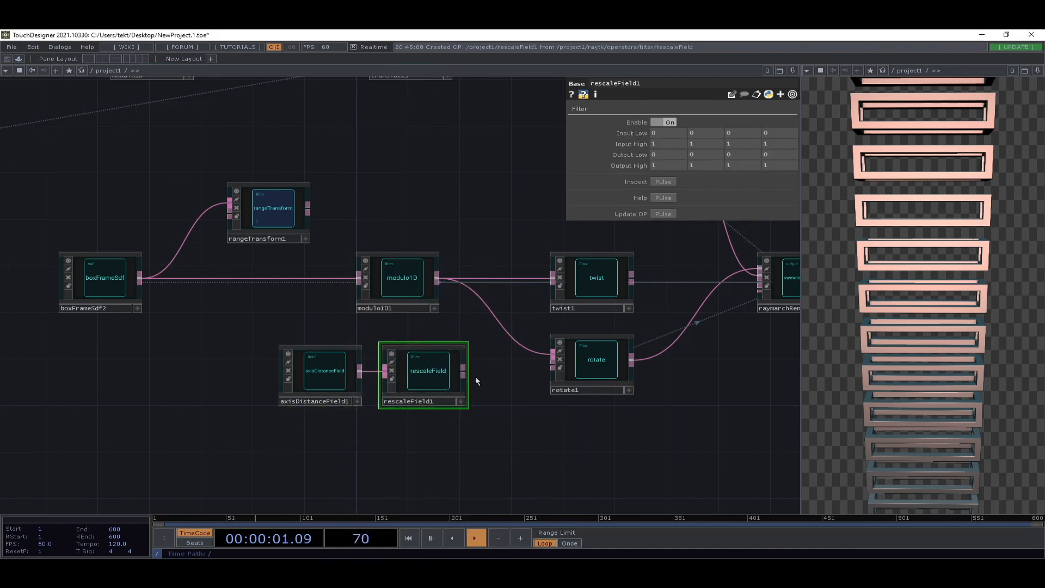
drag(548, 368, 432, 374)
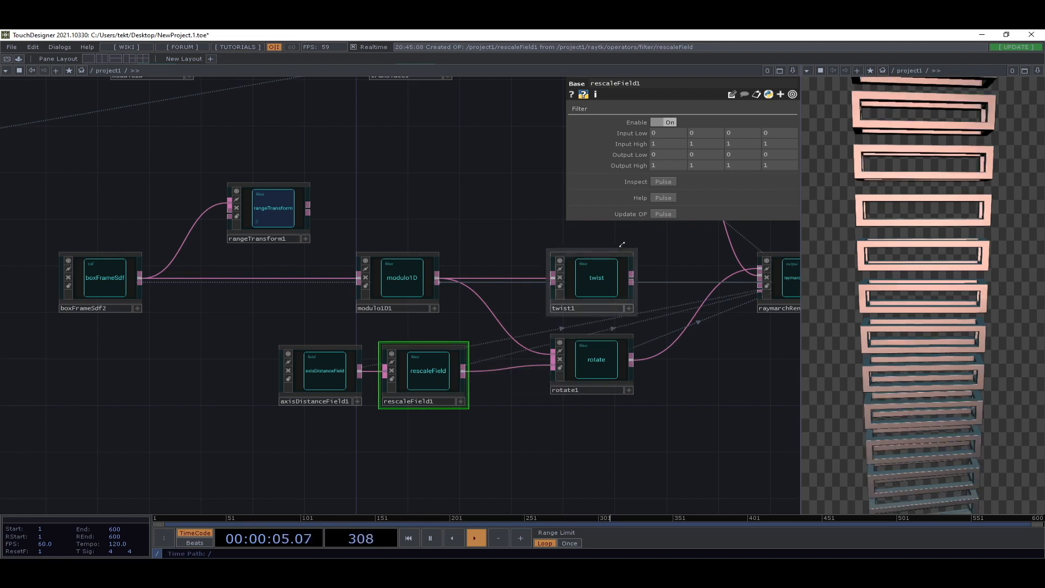
middle_drag(670, 166, 691, 142)
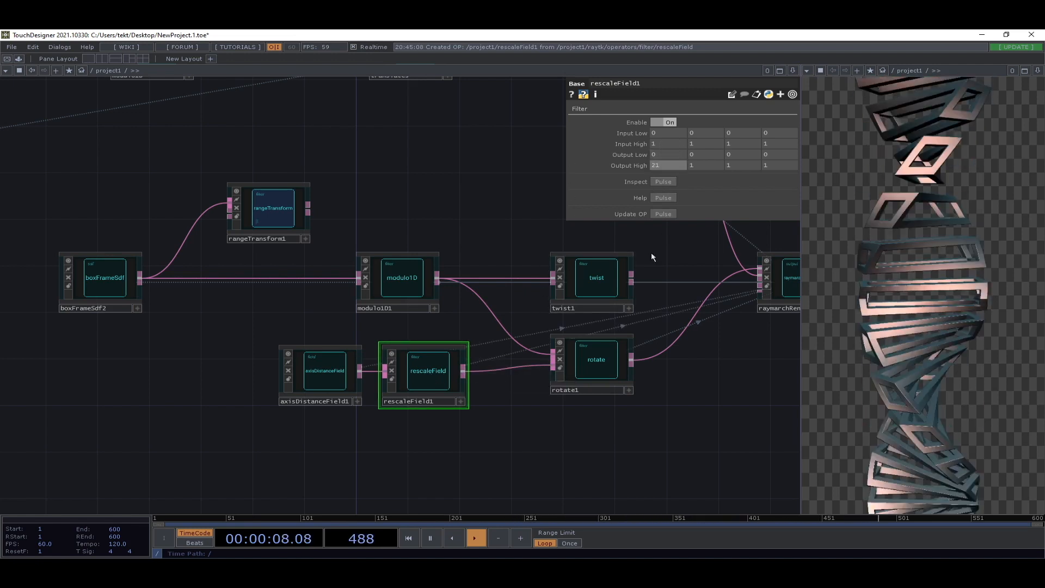
- Review the parameters of rotate1 and axisDistanceField1 and how their chain feeds the render
click(594, 364)
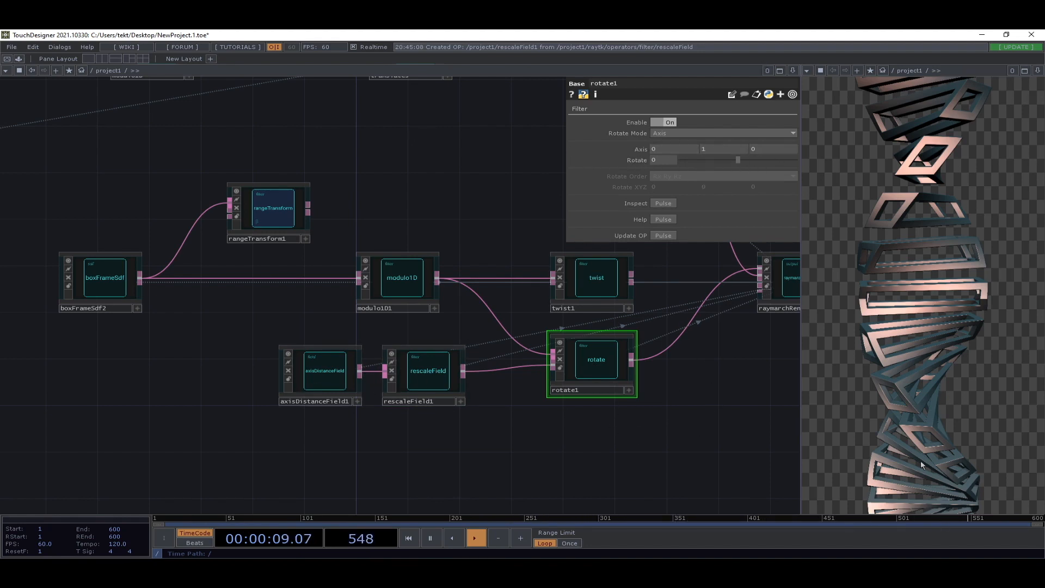
scroll(400, 298, up, 6)
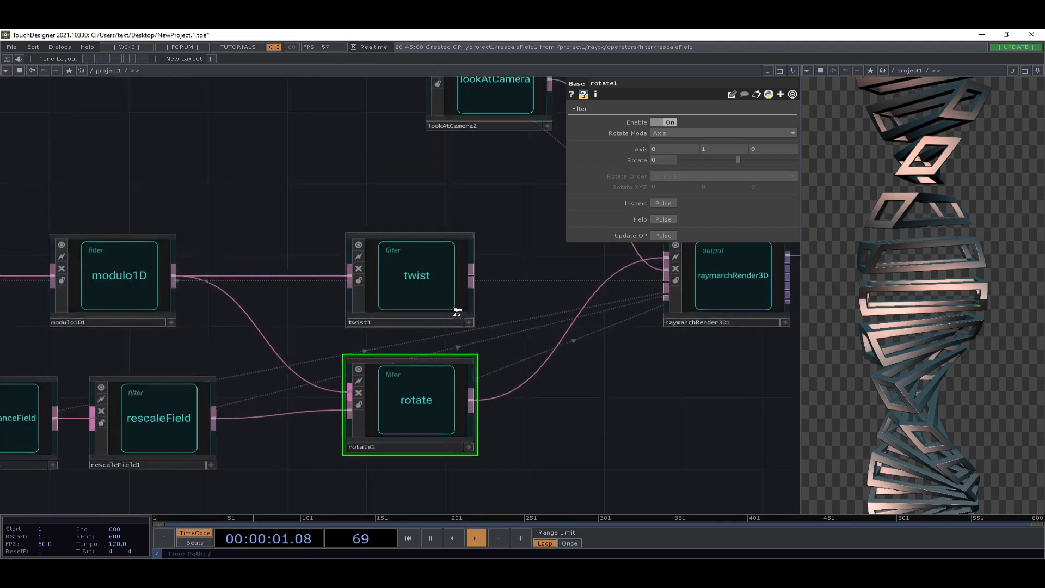
scroll(400, 297, down, 3)
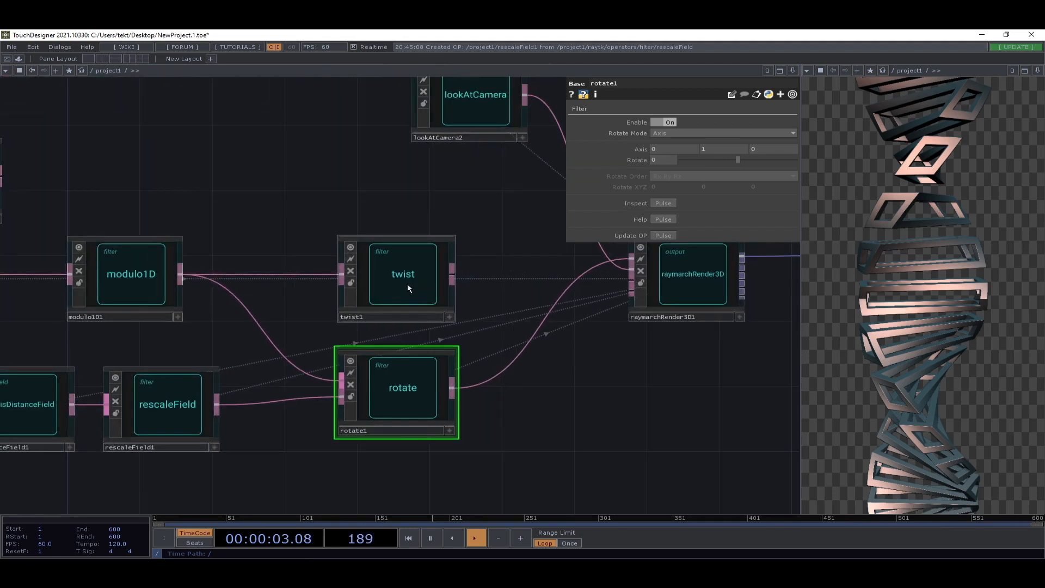
drag(272, 447, 427, 416)
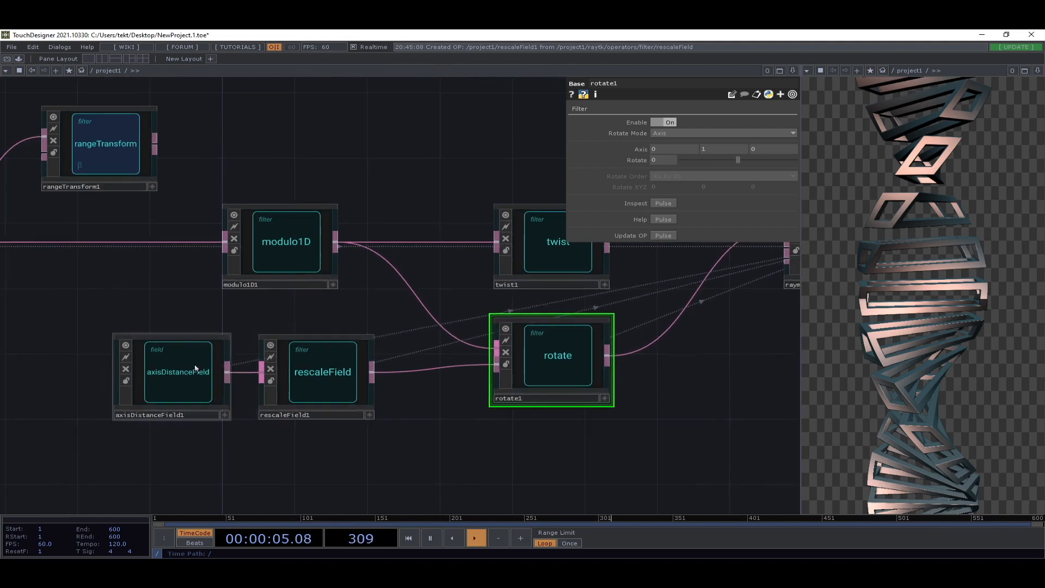
click(192, 387)
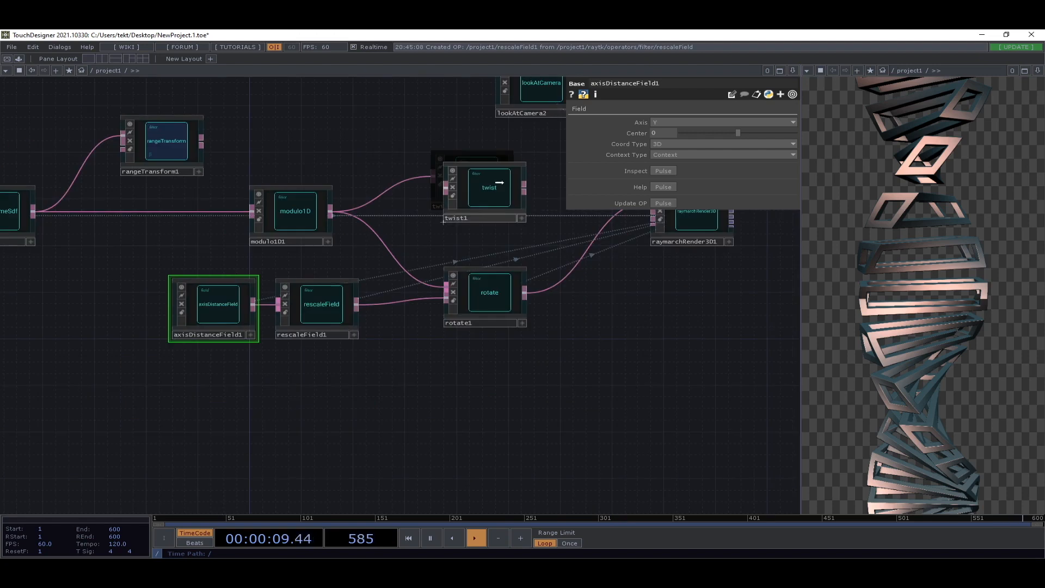
- Move twist1 below rotate1 and wire modulo1D1 directly into raymarchRender3D1
drag(499, 182, 498, 393)
drag(594, 318, 625, 397)
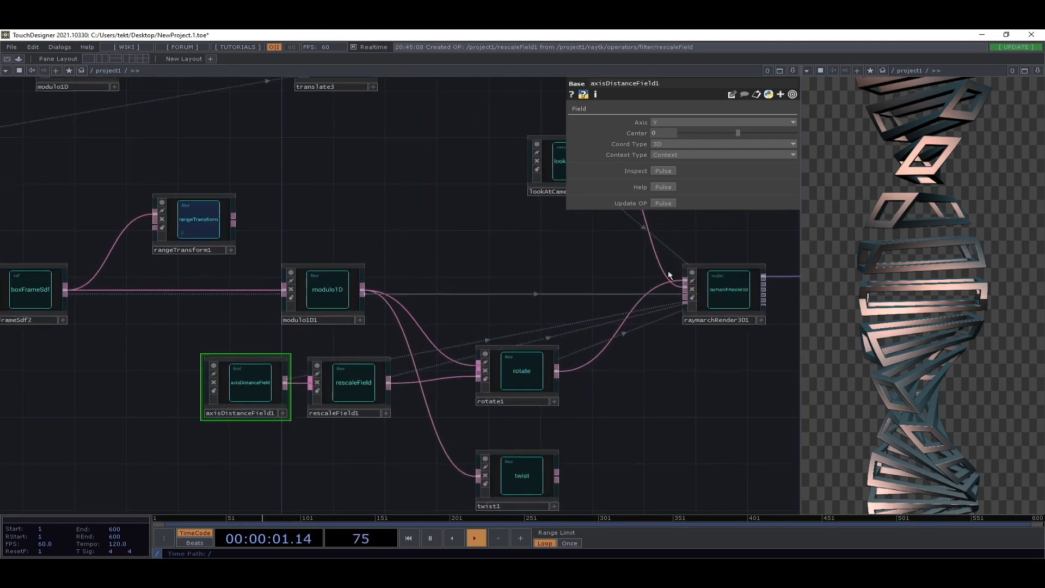
drag(683, 282, 364, 290)
- Insert rangeTransform1 between boxFrameSdf2 and modulo1D1
drag(511, 258, 752, 247)
drag(272, 283, 104, 295)
drag(444, 203, 506, 284)
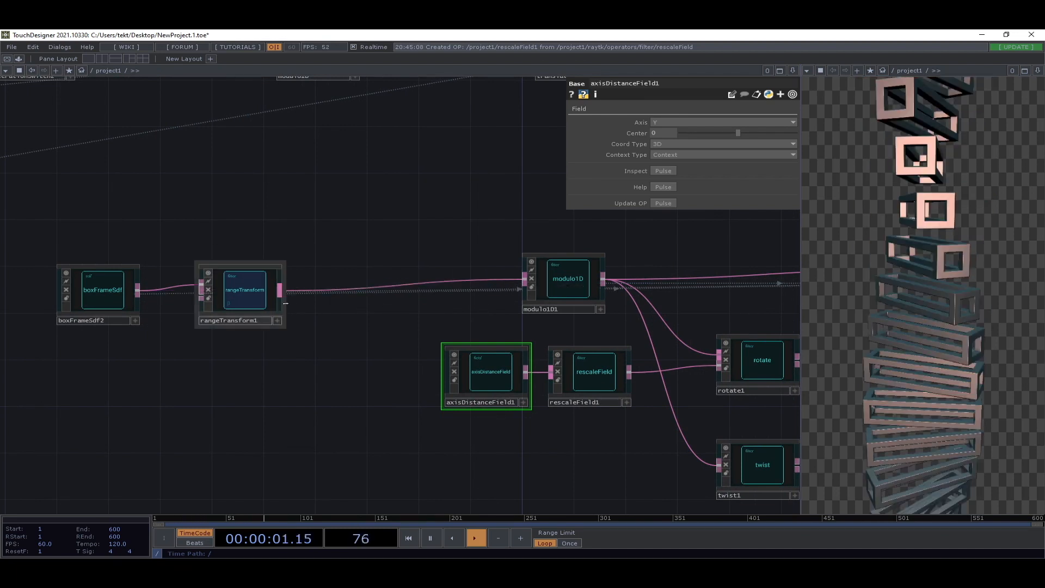
- Rearrange boxFrameSdf2 and rangeTransform1 to free space for a parallel branch below rangeTransform1
drag(269, 232, 110, 334)
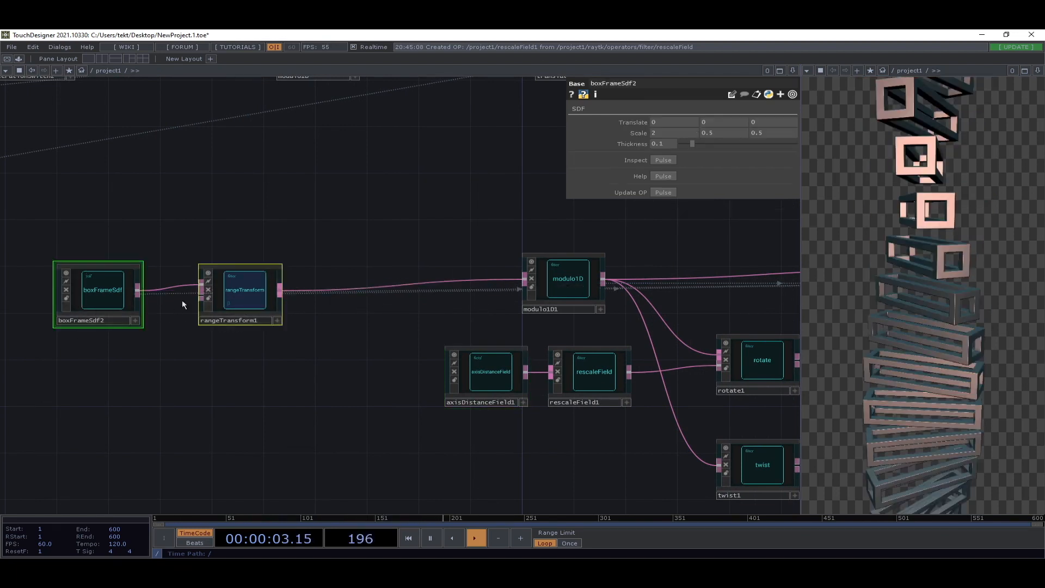
drag(272, 301, 259, 256)
click(262, 354)
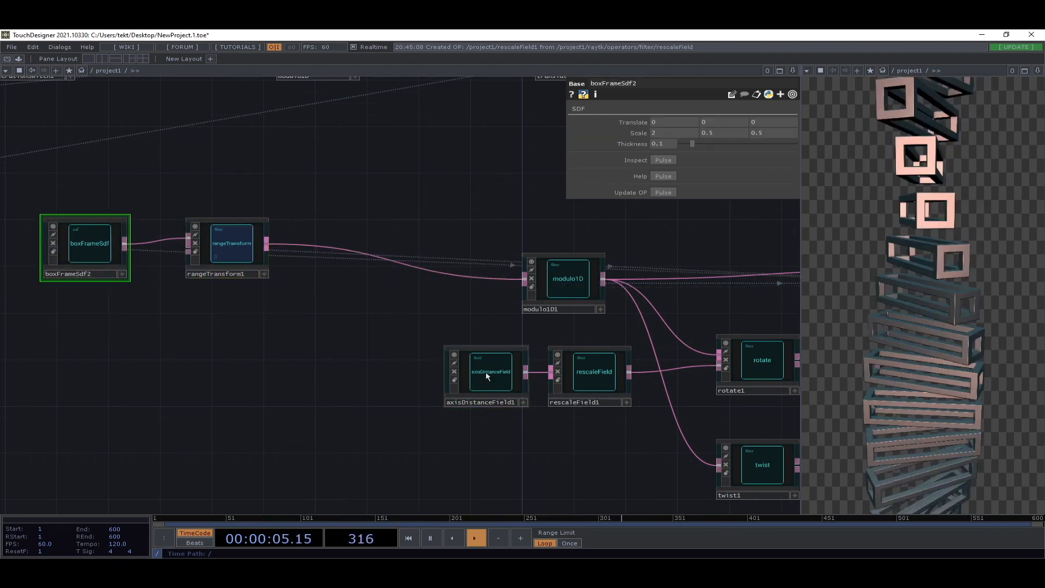
drag(351, 343, 461, 344)
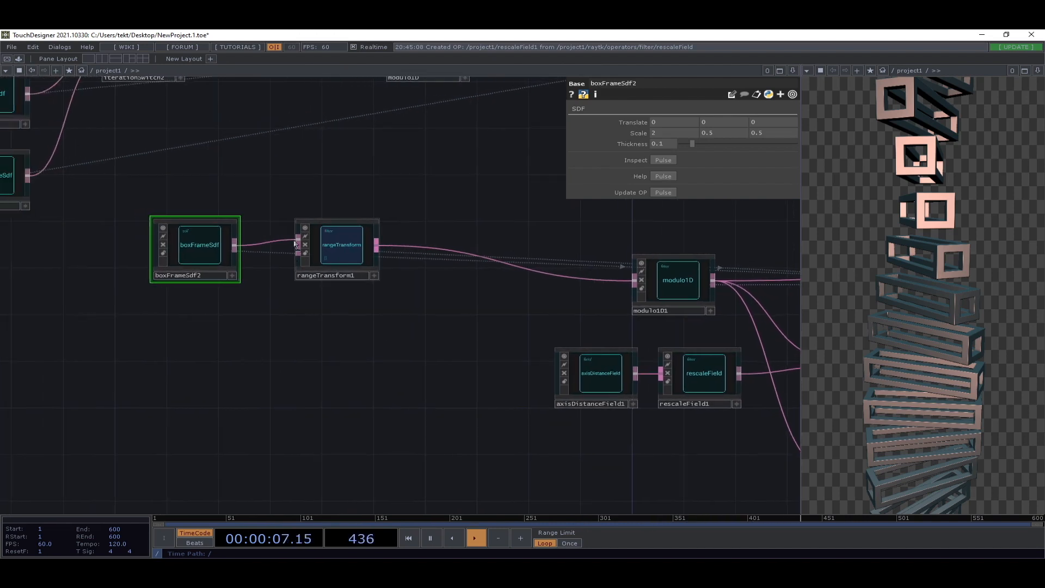
drag(184, 251, 118, 295)
- Add a second rotate filter below rangeTransform1 and set its Rotate Mode to Axis
key(alt+r)
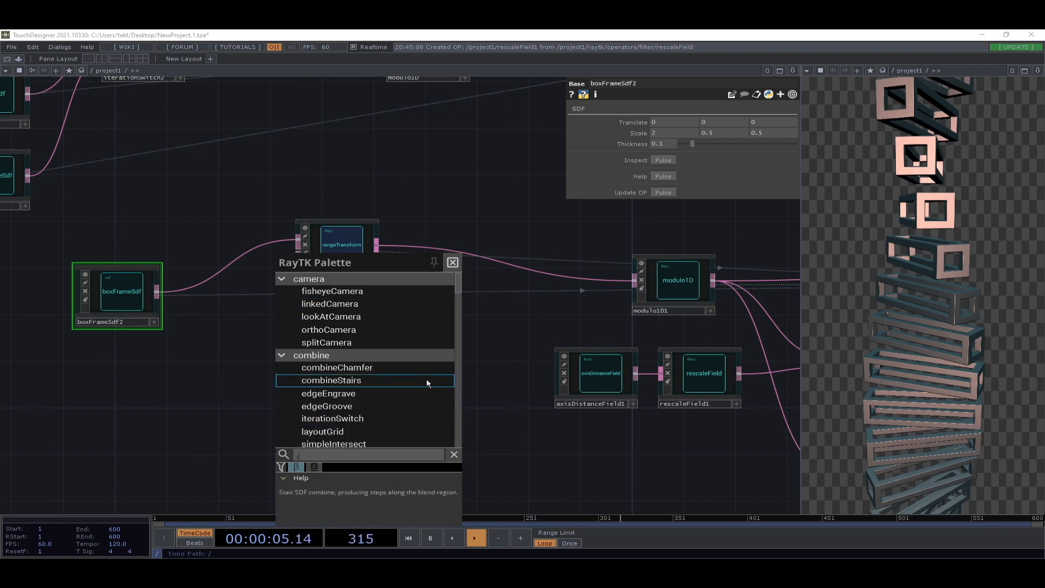
text(rot)
click(346, 296)
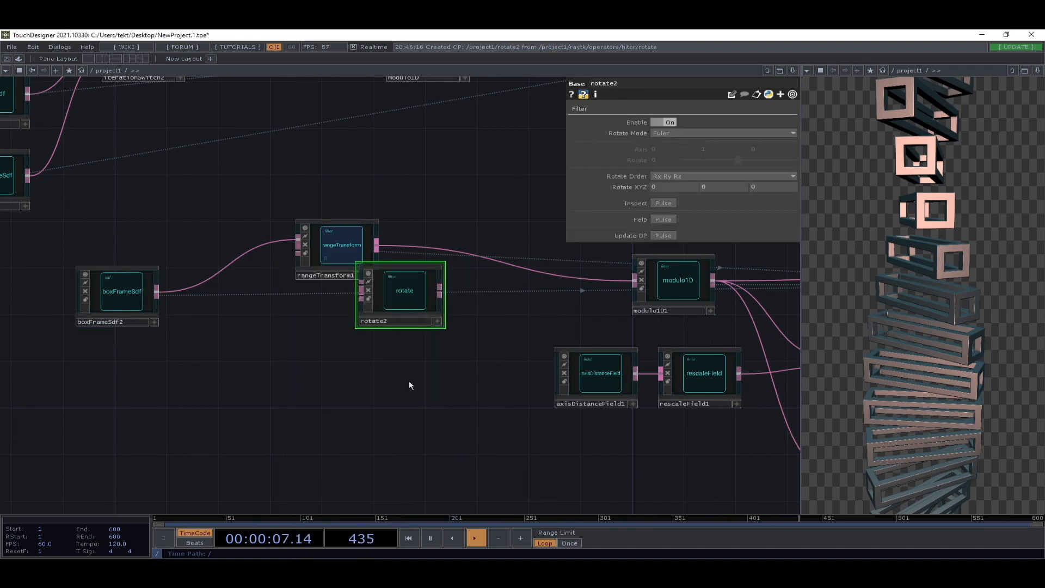
click(340, 344)
click(667, 134)
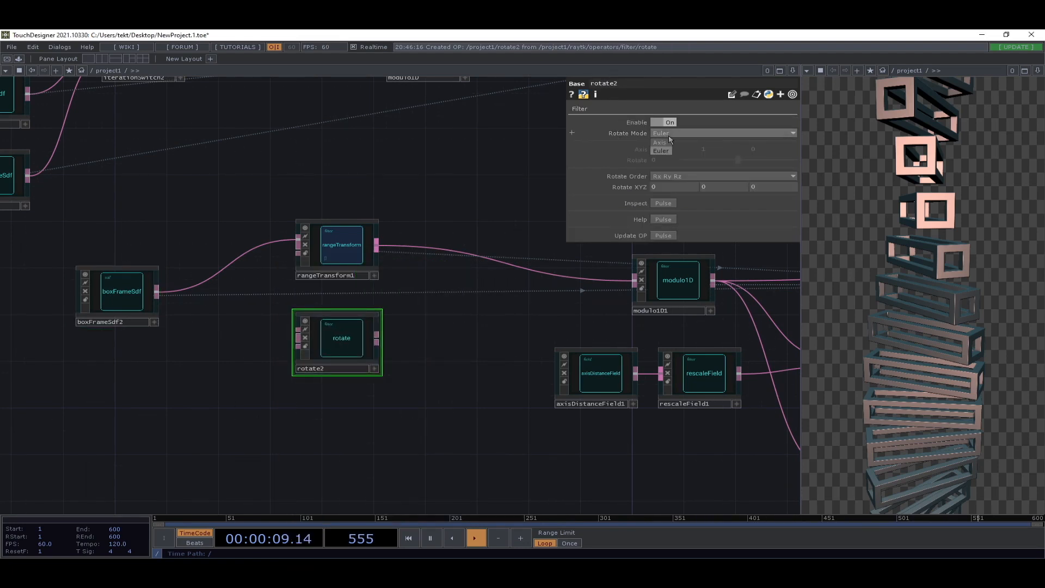
click(667, 144)
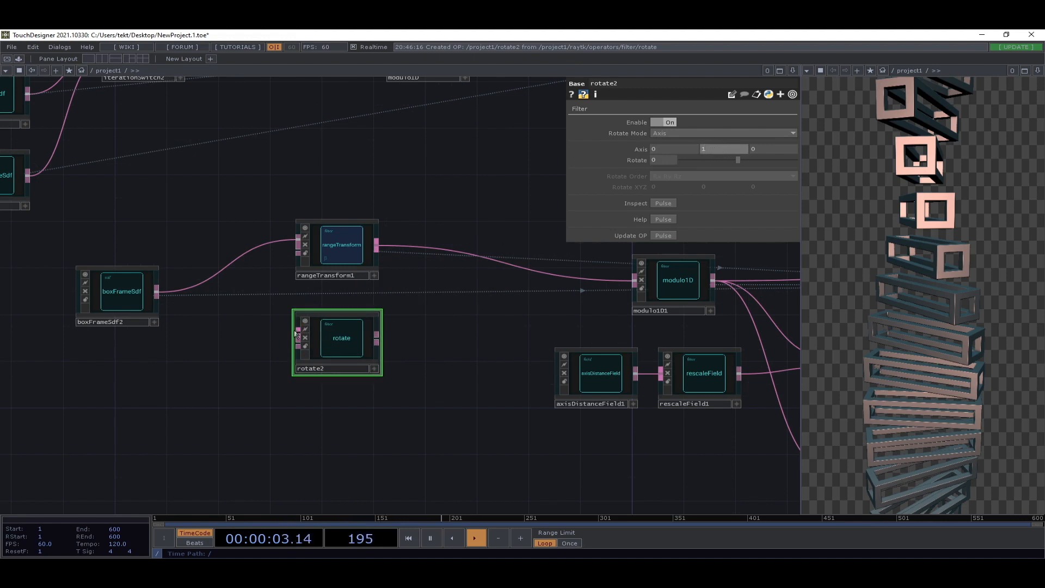
- Wire boxFrameSdf2 into rotate2 and connect rotate2 to modulo1D1 in place of rangeTransform1
click(157, 292)
click(298, 334)
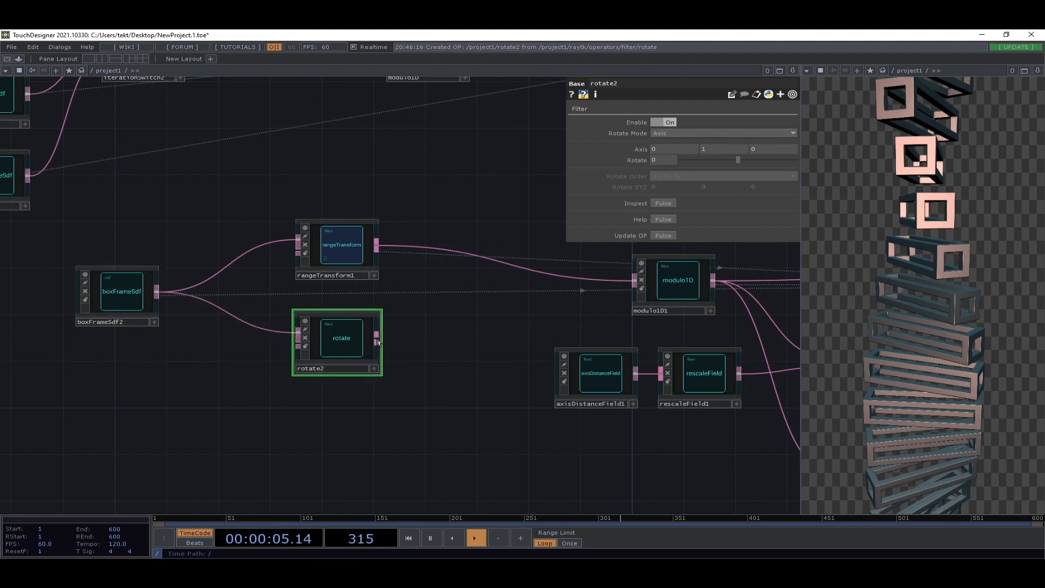
click(376, 338)
right_click(460, 250)
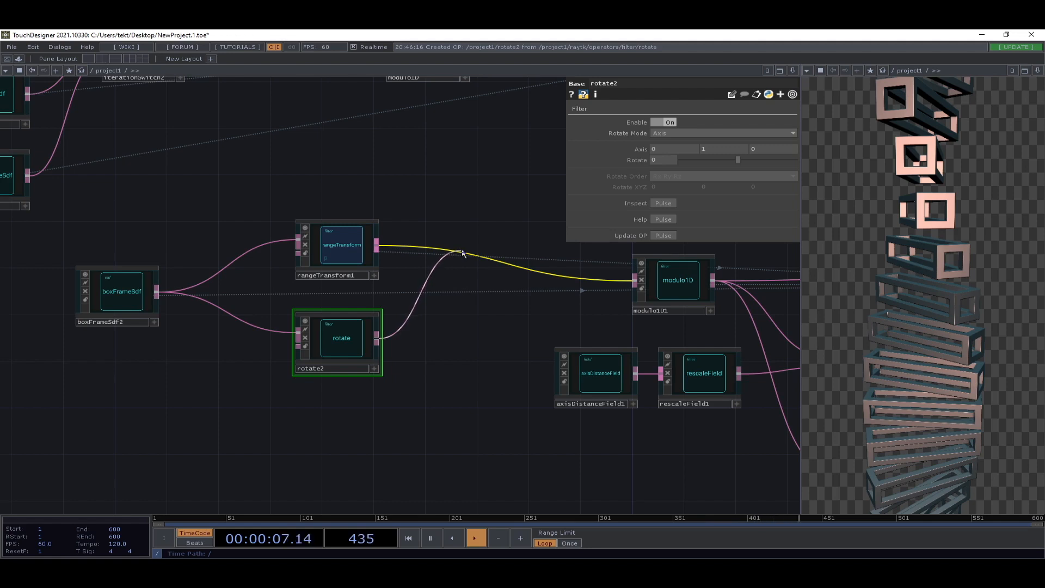
click(377, 338)
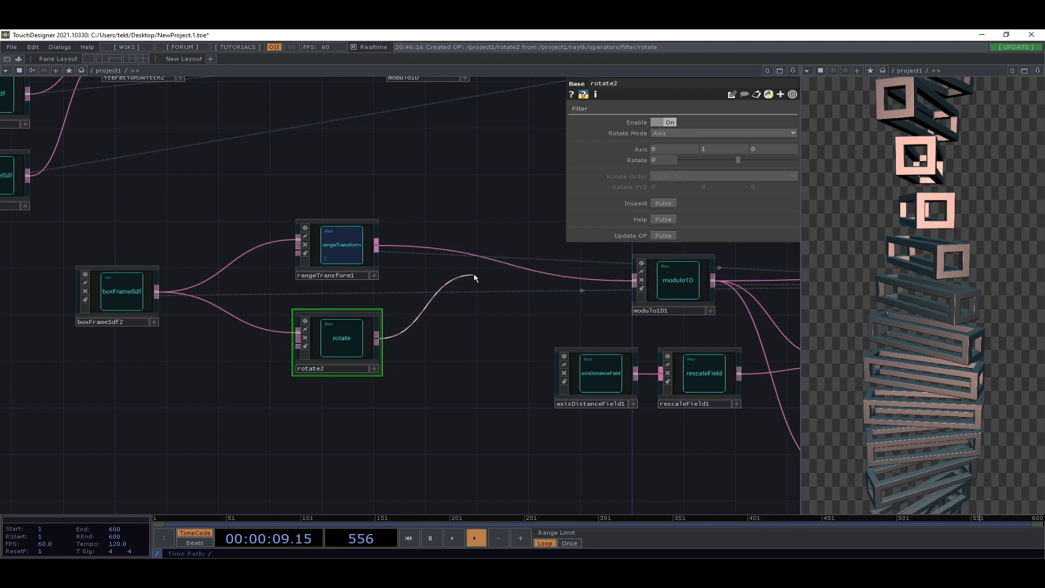
click(495, 264)
drag(363, 441, 390, 421)
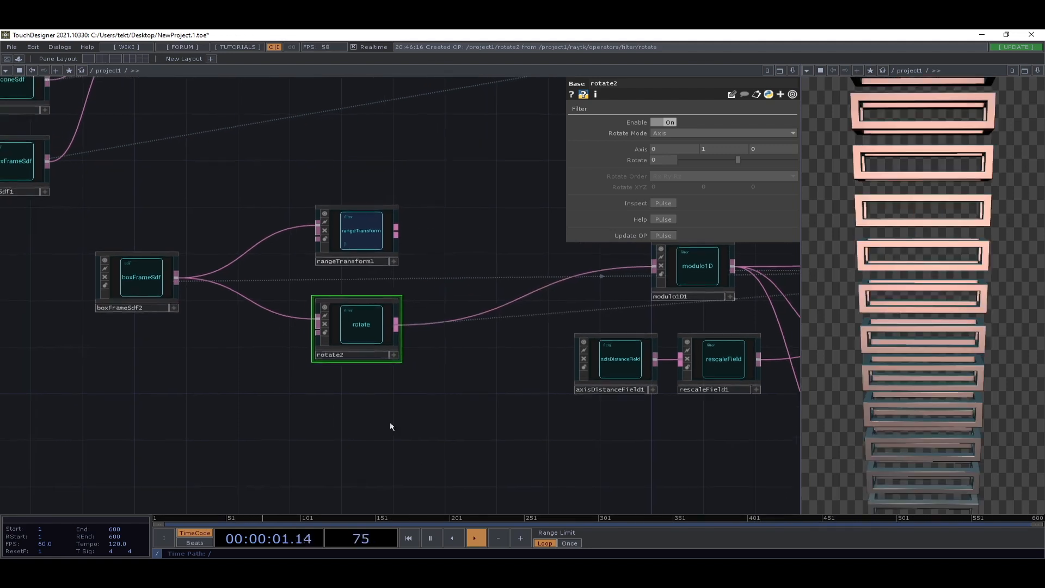
- Add an iterationField operator below boxFrameSdf2
drag(275, 348, 316, 335)
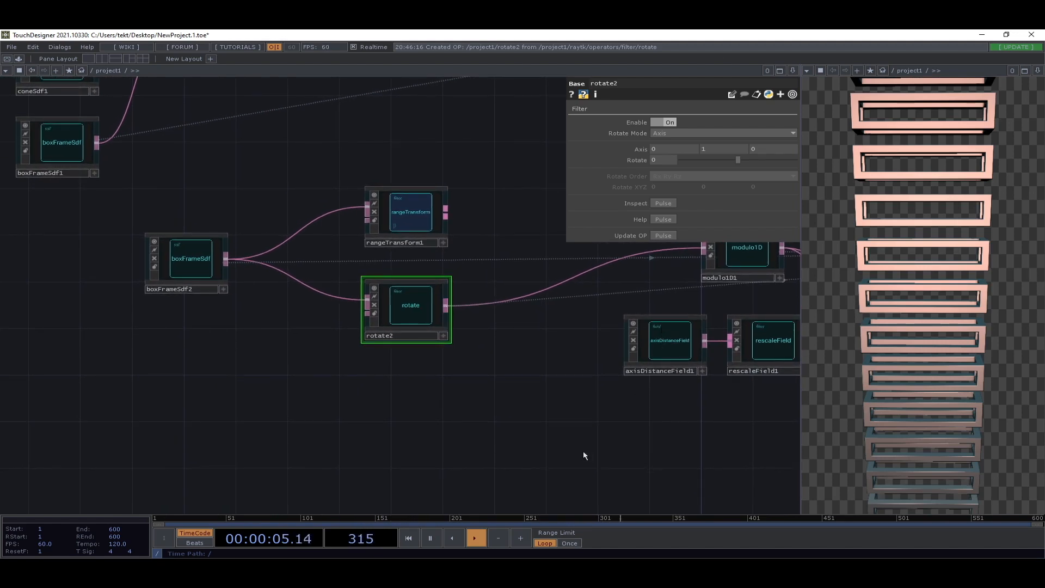
drag(583, 455, 427, 439)
scroll(452, 401, up, 3)
click(516, 297)
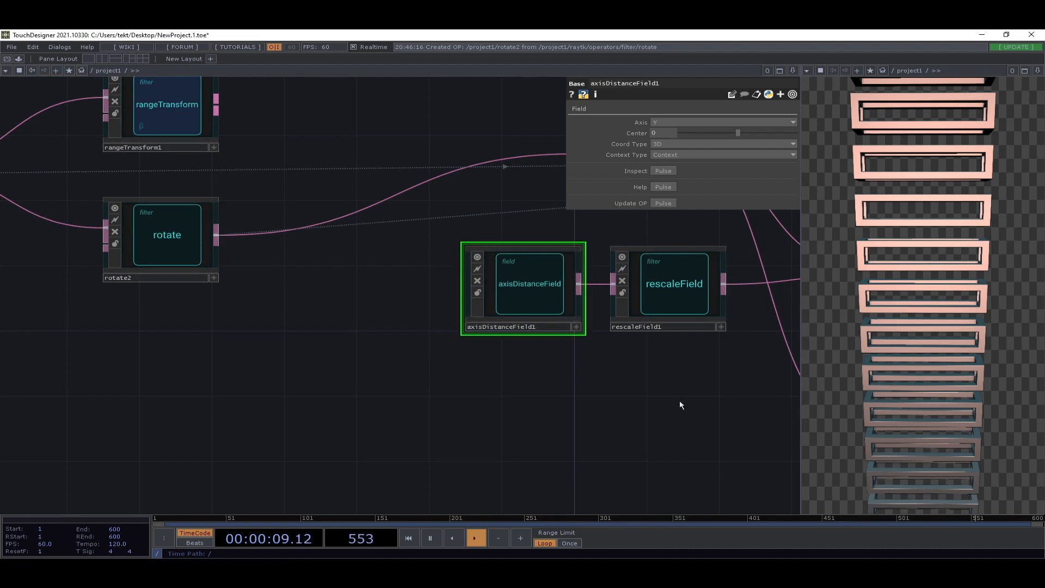
drag(219, 392, 637, 472)
scroll(243, 399, down, 3)
drag(248, 409, 233, 378)
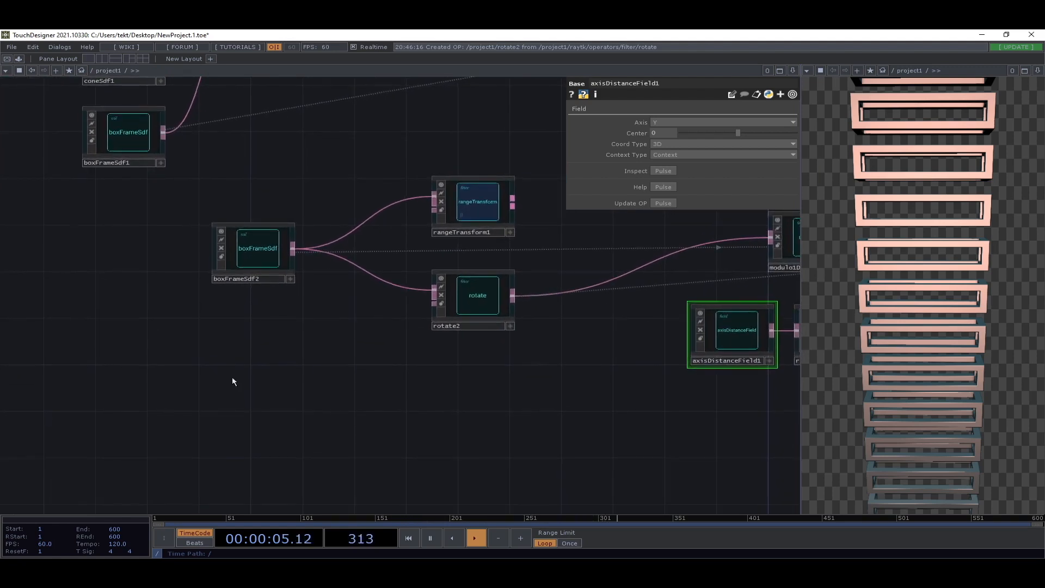
key(alt+r)
text(iter)
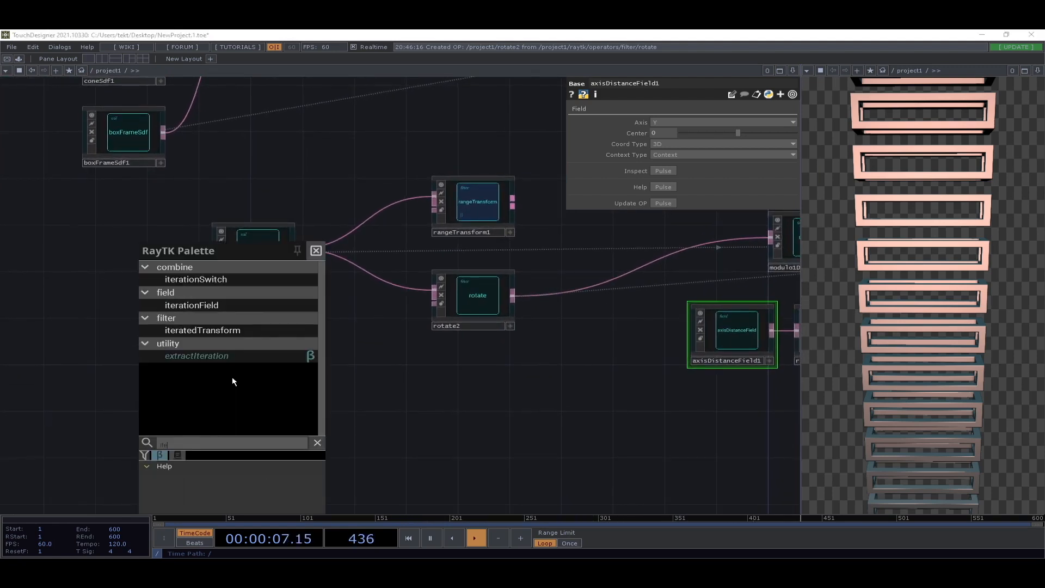
click(204, 308)
drag(418, 285, 305, 325)
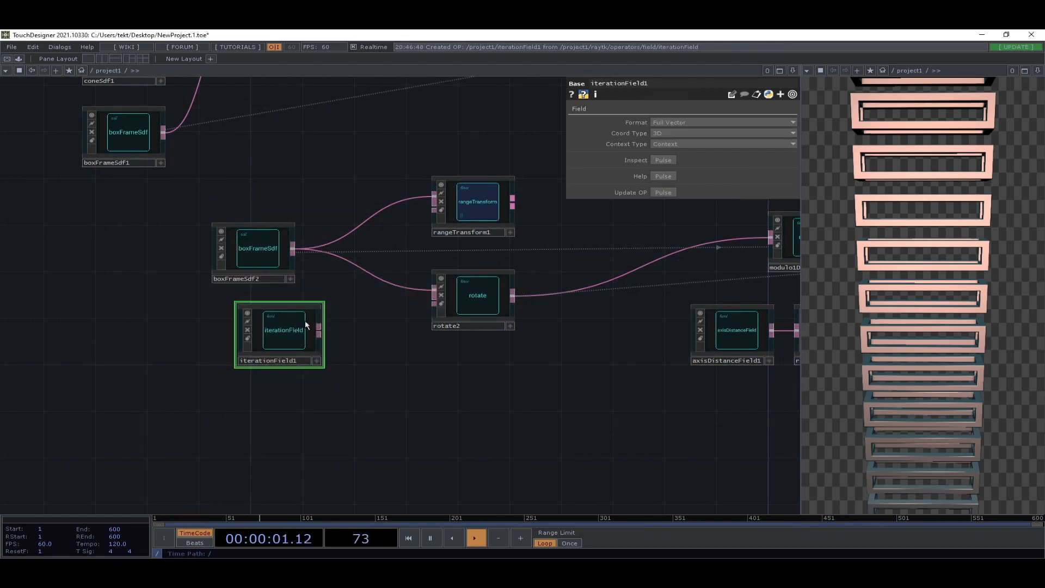
scroll(309, 323, up, 4)
scroll(272, 368, down, 2)
drag(488, 406, 319, 401)
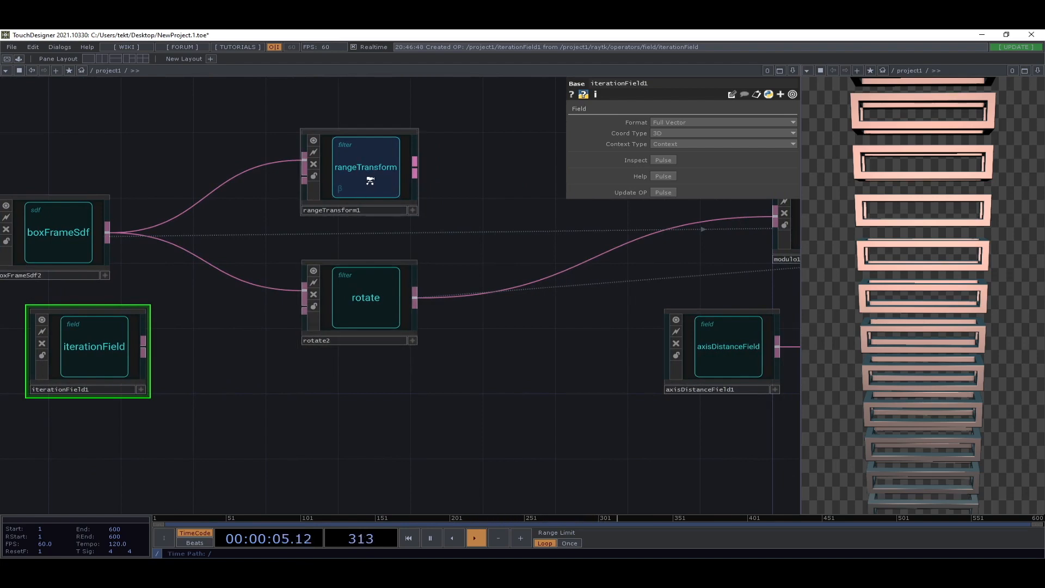
scroll(368, 181, down, 2)
drag(497, 222, 519, 411)
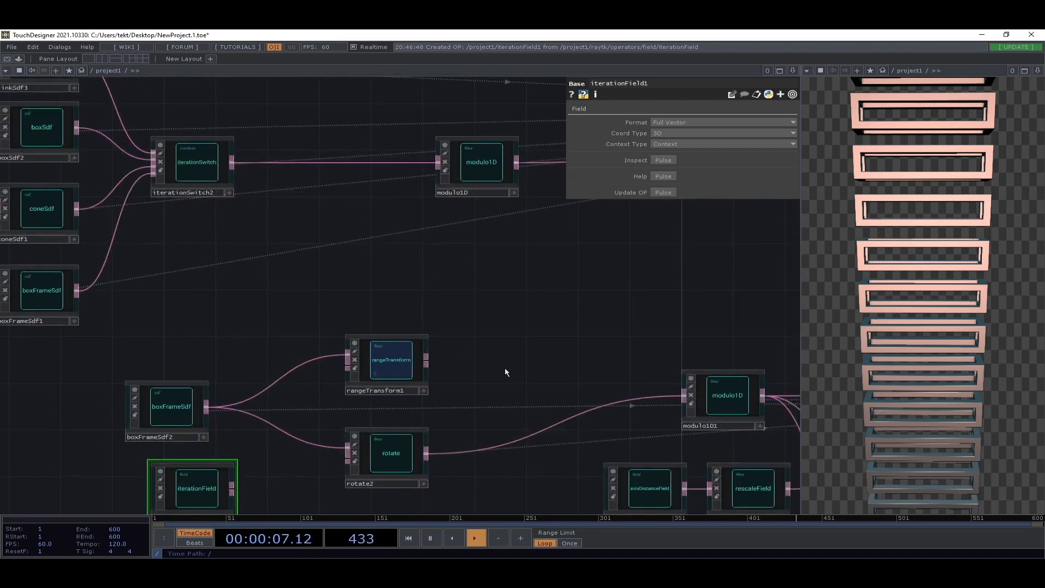
drag(491, 362, 376, 280)
drag(708, 447, 668, 436)
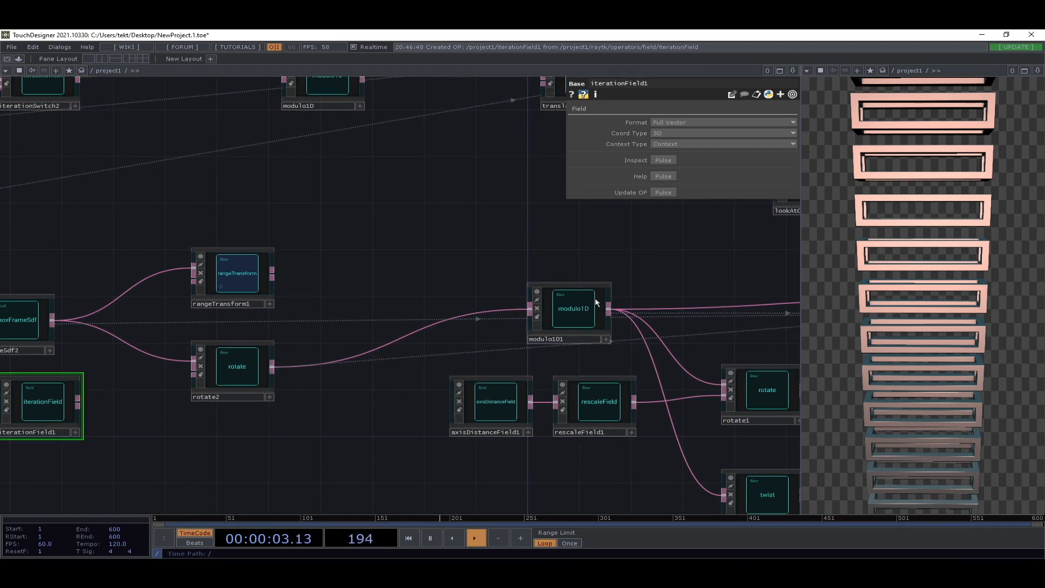
drag(380, 422, 458, 342)
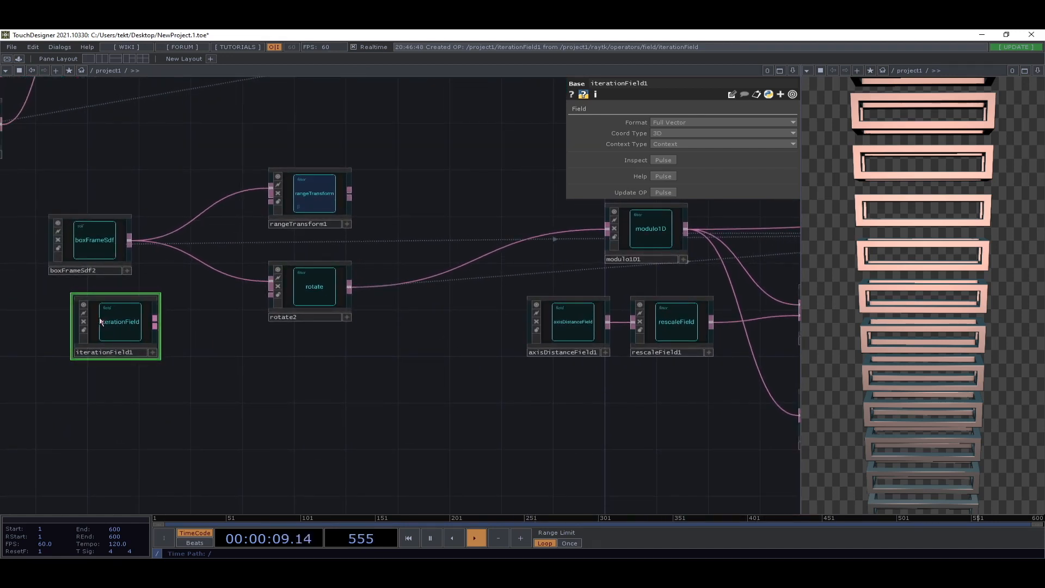
- Reposition iterationField1 below boxFrameSdf2 and wire it into the field input of rotate2
drag(162, 336, 153, 361)
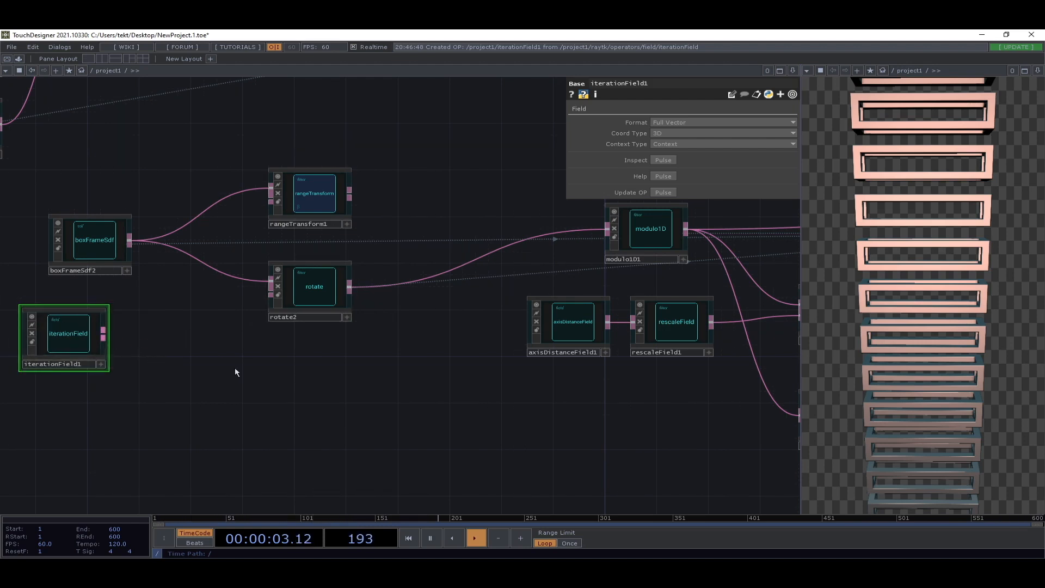
drag(236, 368, 276, 366)
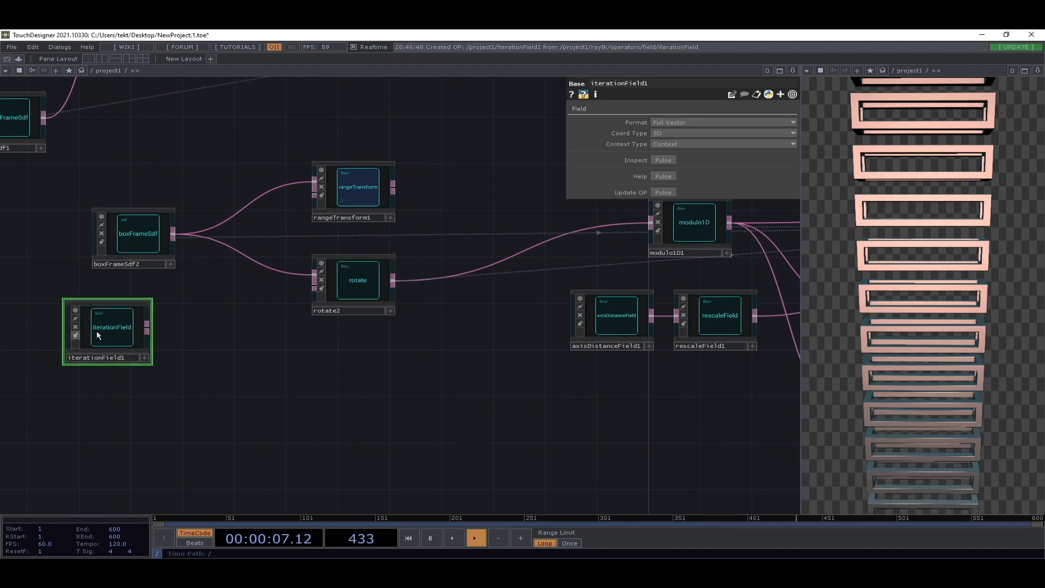
drag(149, 330, 162, 330)
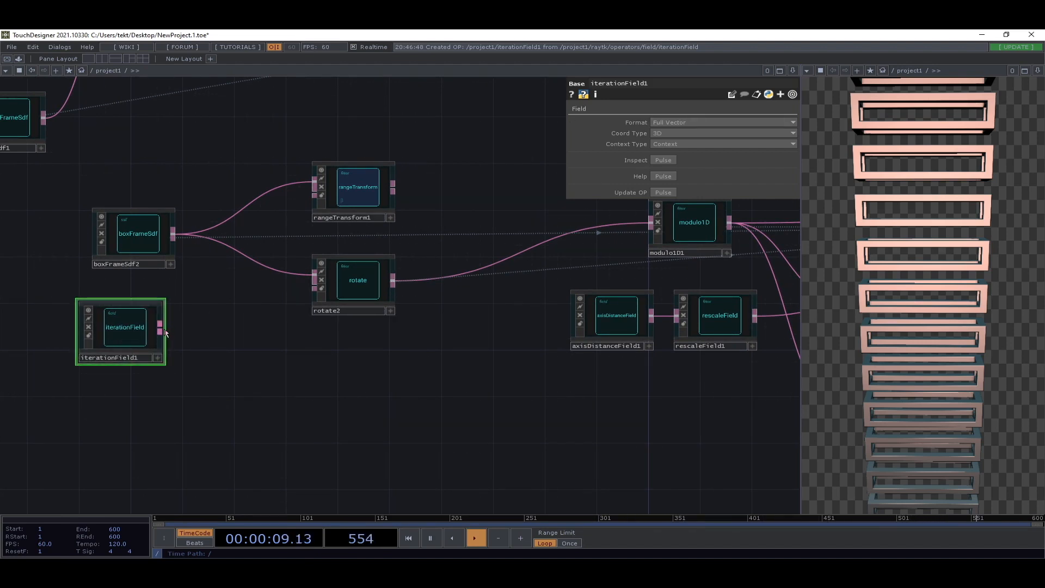
click(349, 289)
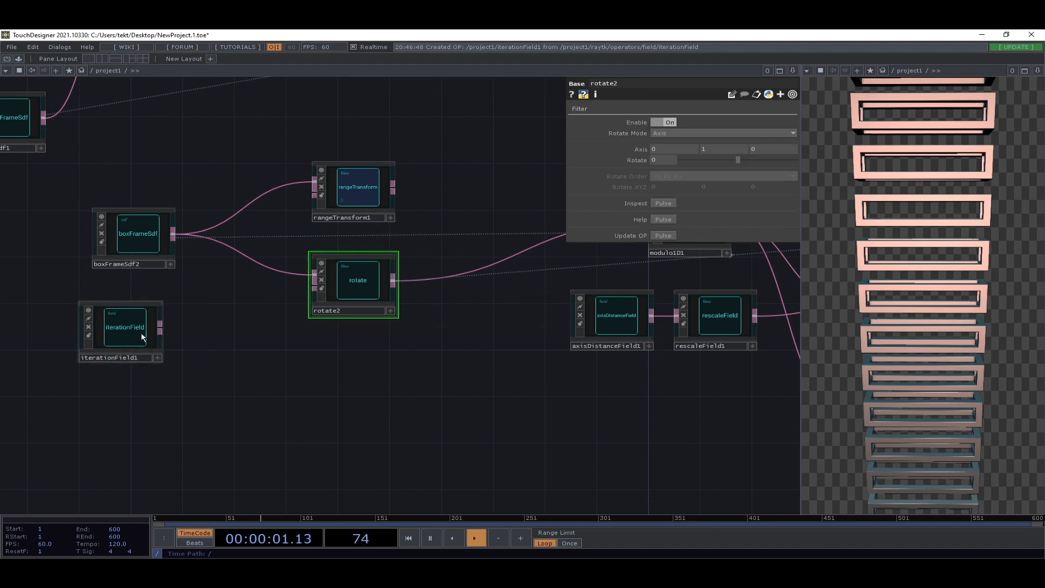
drag(162, 327, 298, 307)
- Set the Format of iterationField1 to X
click(124, 327)
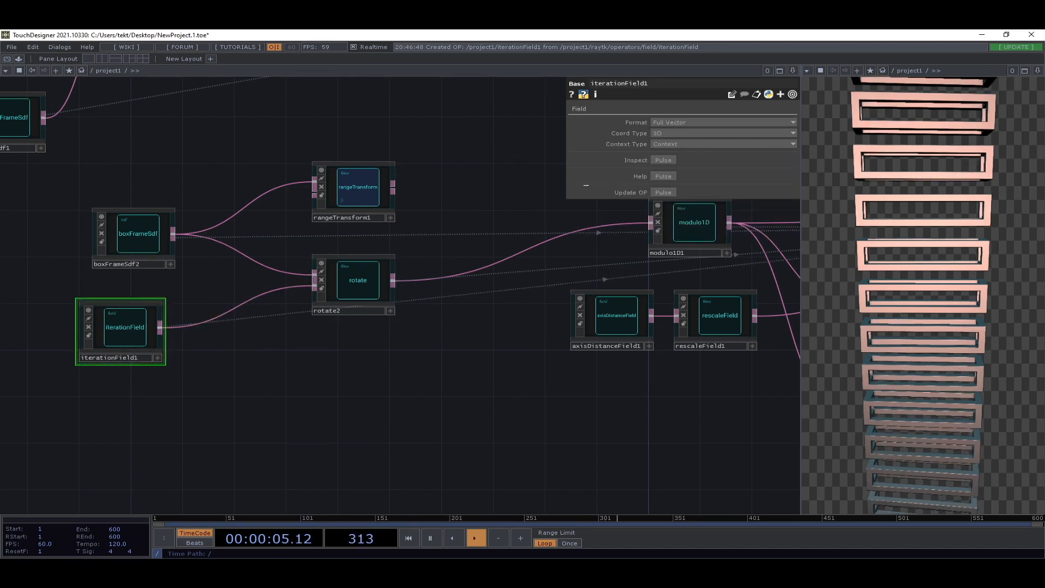
click(695, 124)
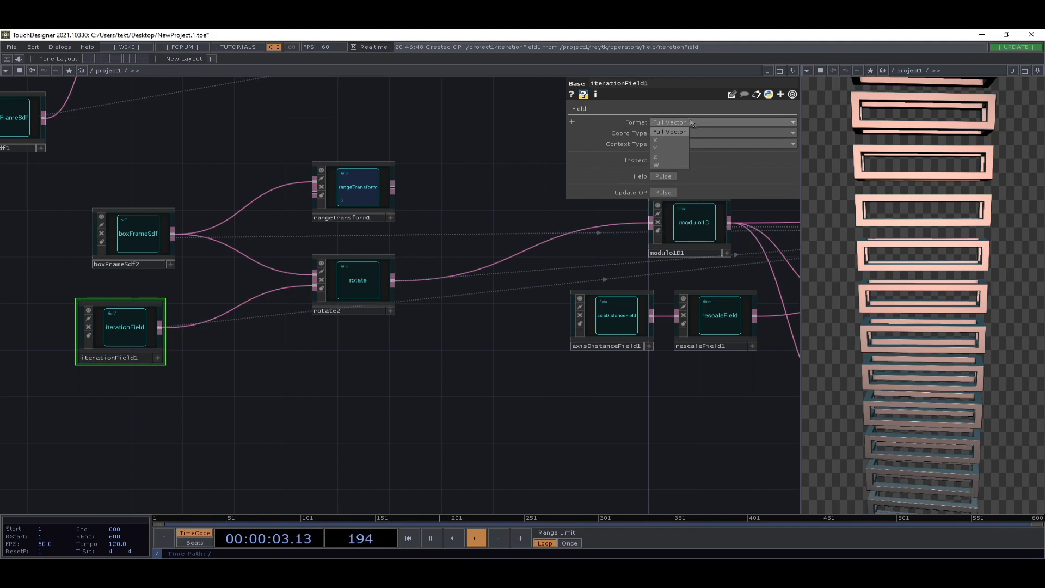
click(693, 122)
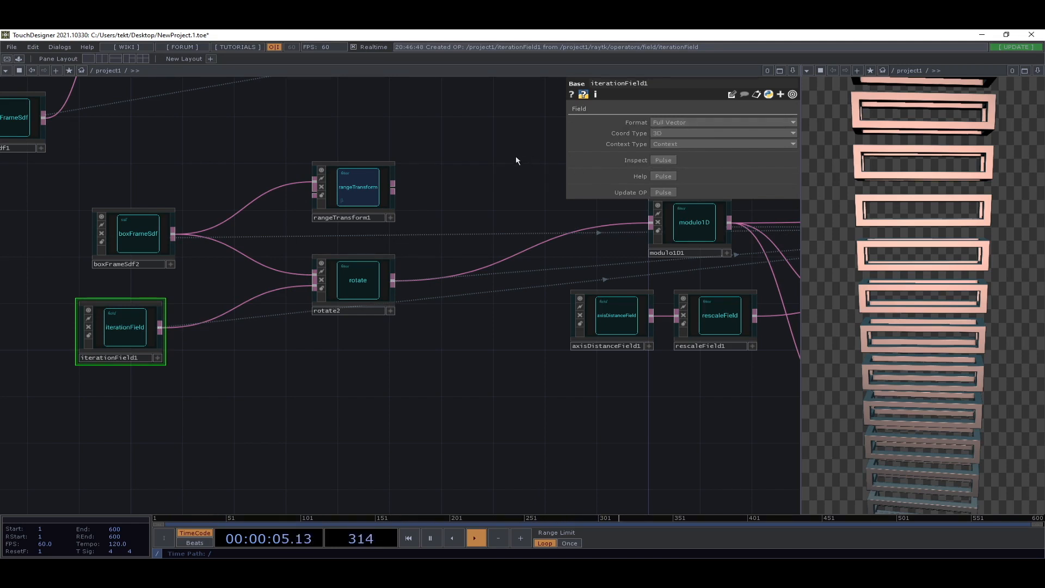
drag(514, 157, 390, 196)
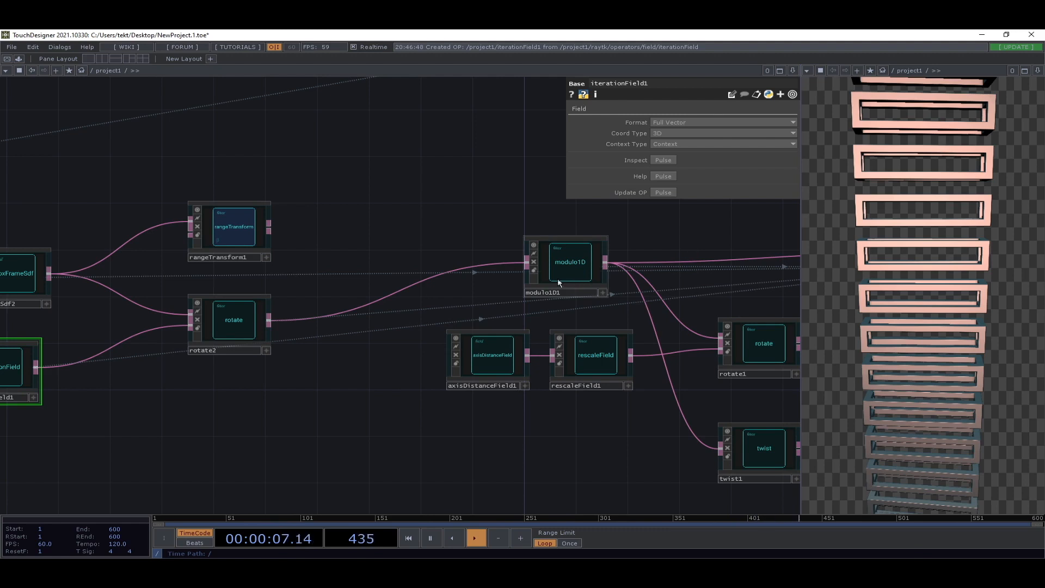
click(680, 123)
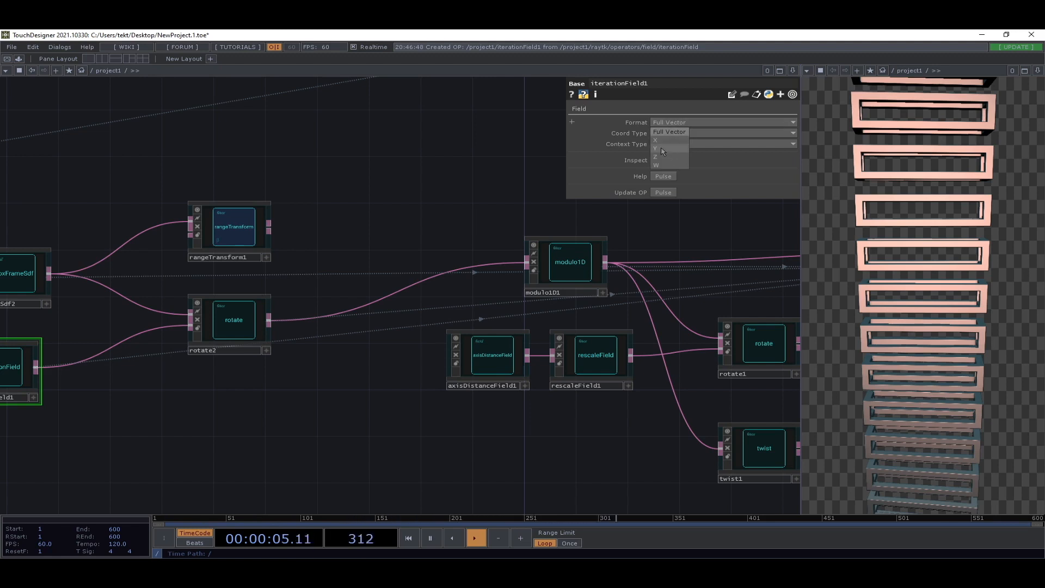
click(663, 141)
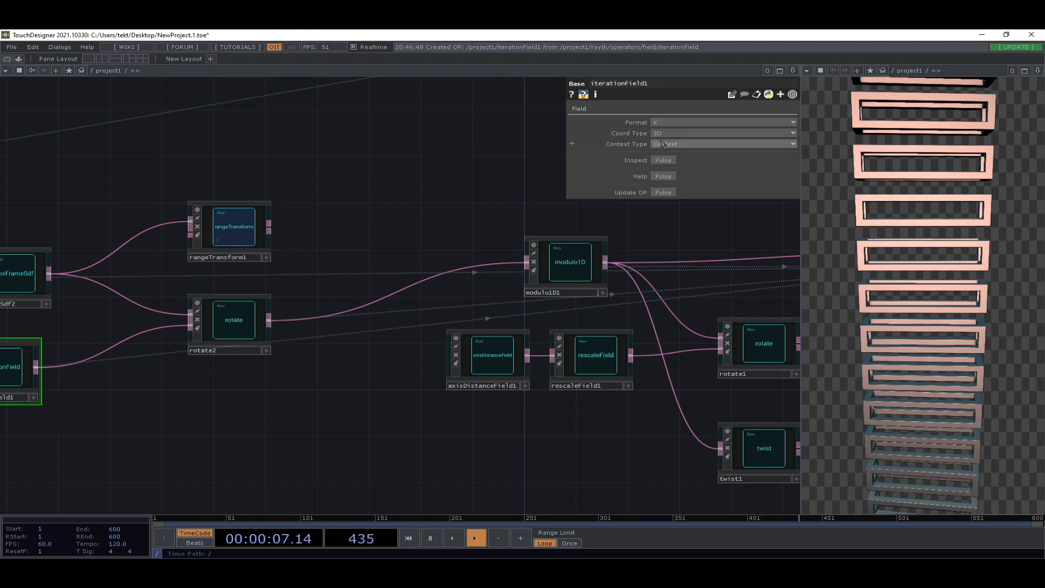
drag(263, 409, 345, 405)
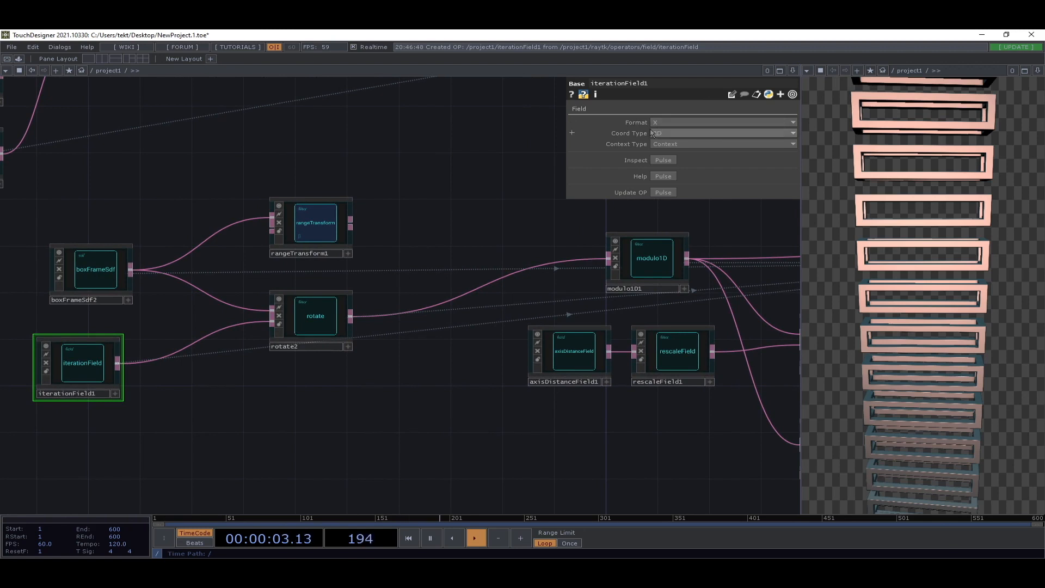
click(675, 124)
click(675, 139)
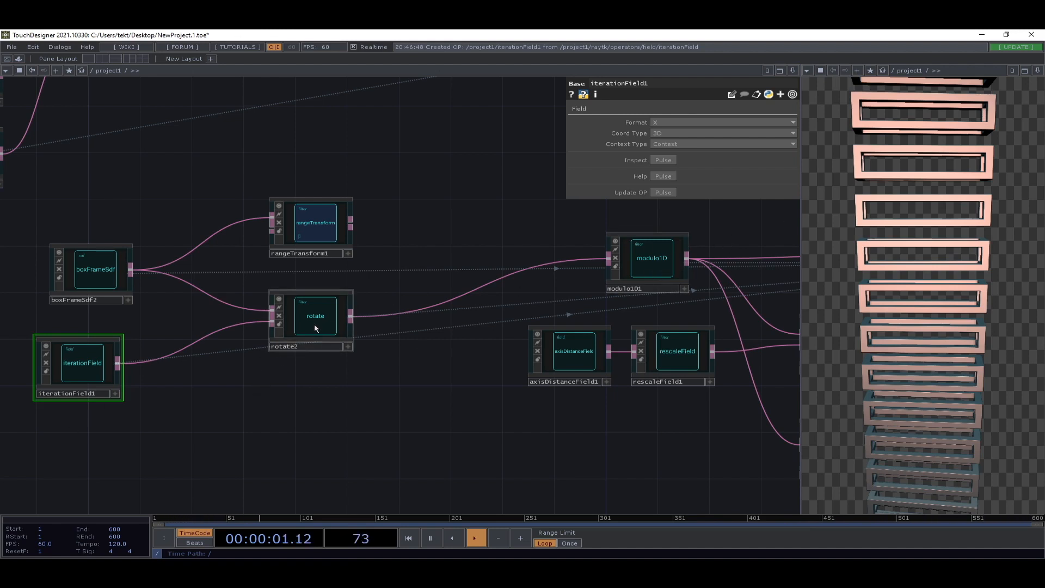
- Insert a rescaleField filter between iterationField1 and rotate2 and set its first Output High value to 23
drag(356, 425, 443, 381)
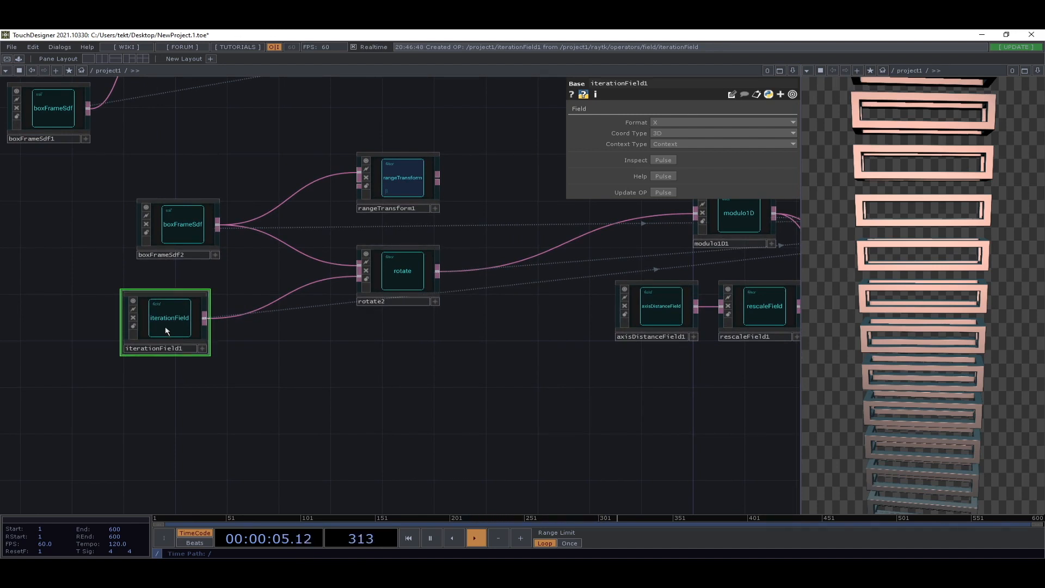
drag(174, 319, 97, 319)
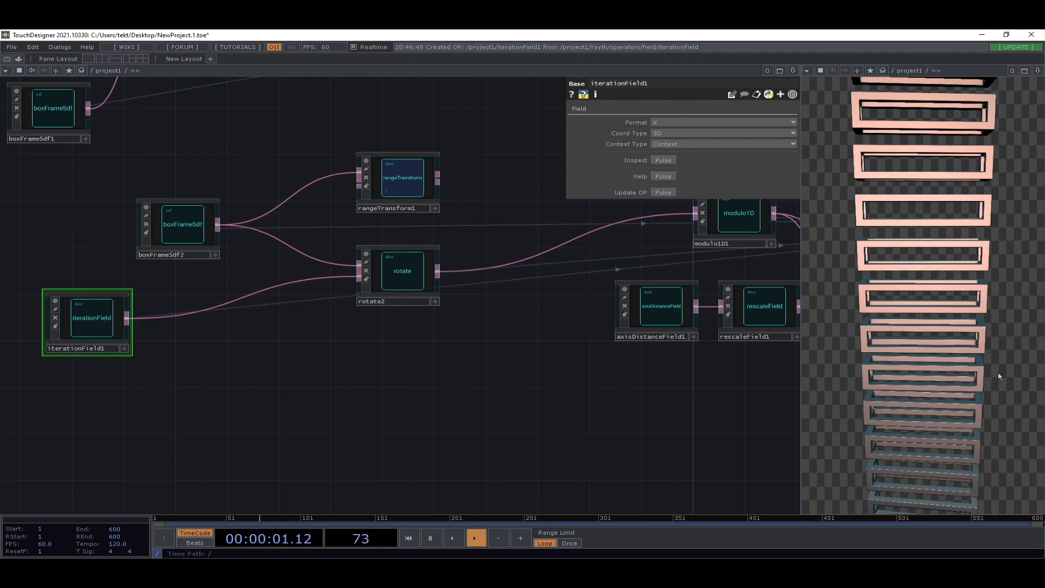
key(alt+r)
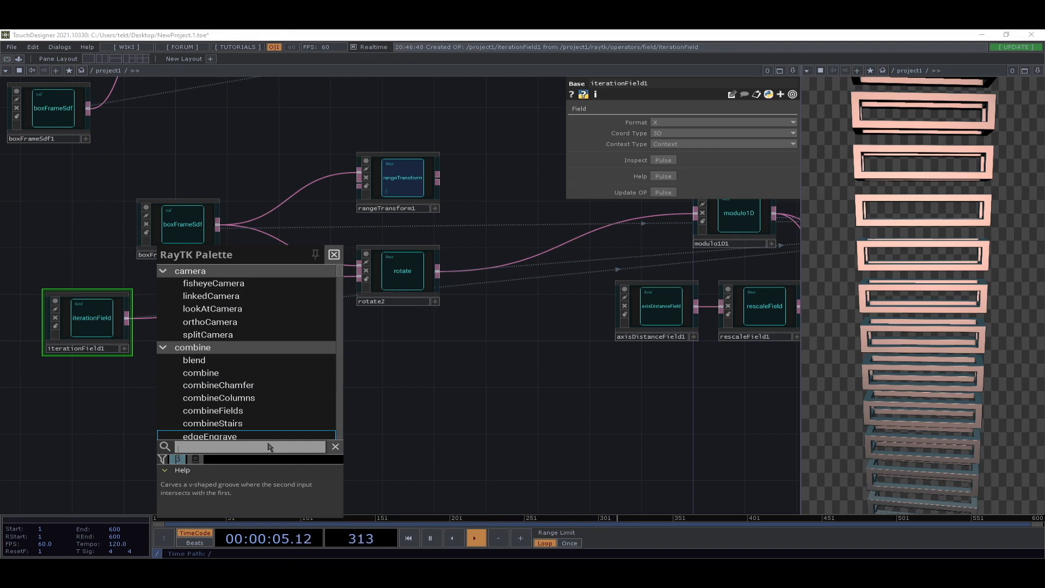
text(res)
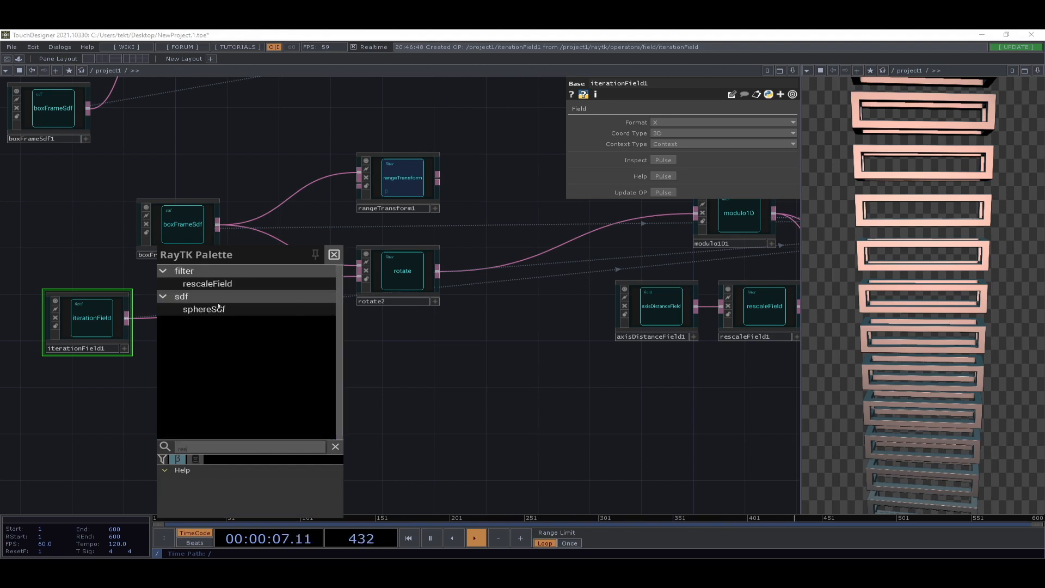
click(217, 284)
drag(395, 320, 212, 349)
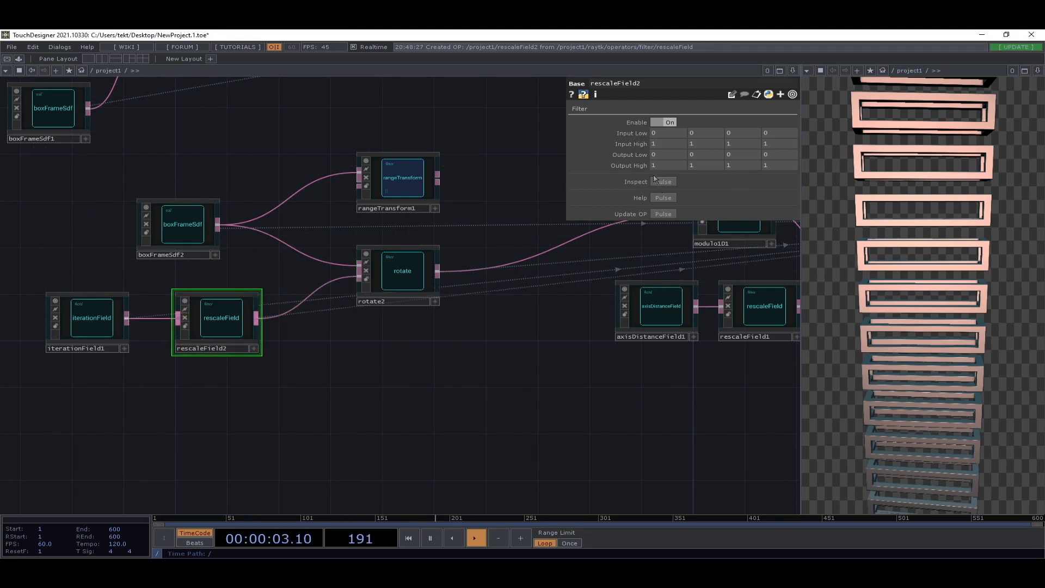
middle_drag(661, 155, 661, 151)
drag(482, 363, 547, 405)
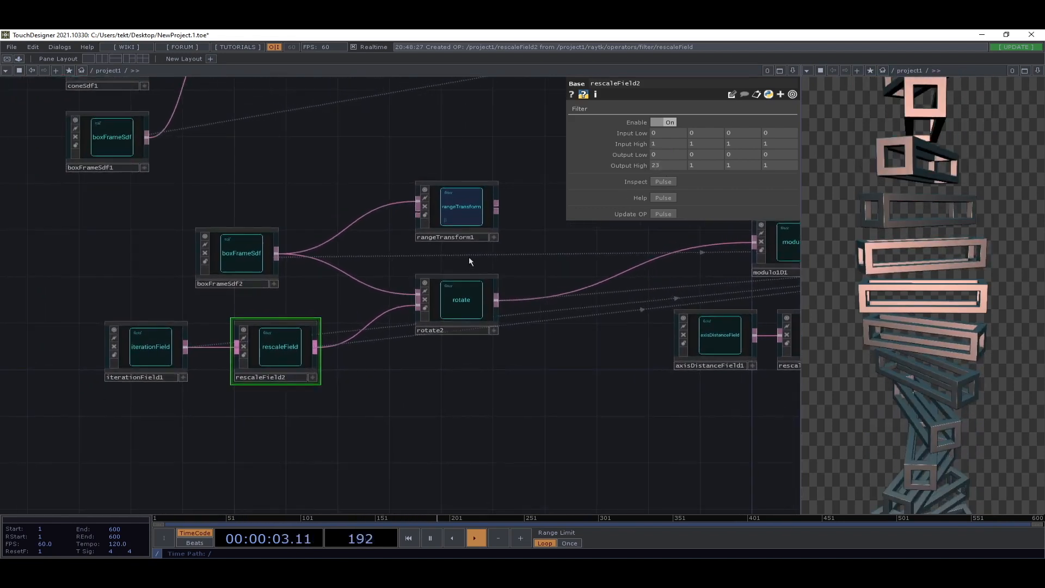
- Compare the parameters of rangeTransform1 with those of rotate2, iterationField1 and rescaleField2
click(465, 214)
drag(506, 274, 382, 352)
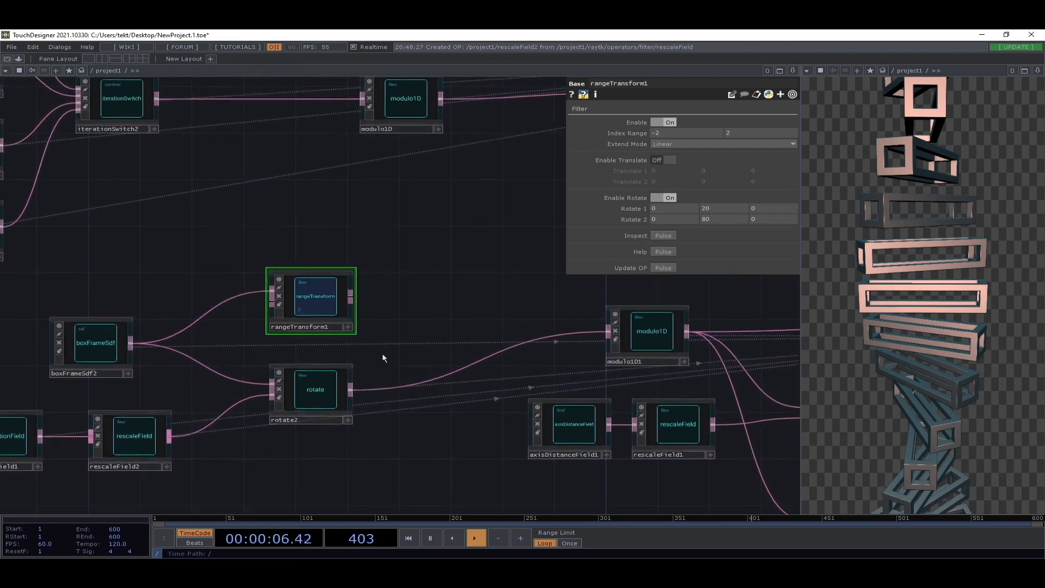
click(330, 403)
drag(332, 439, 467, 435)
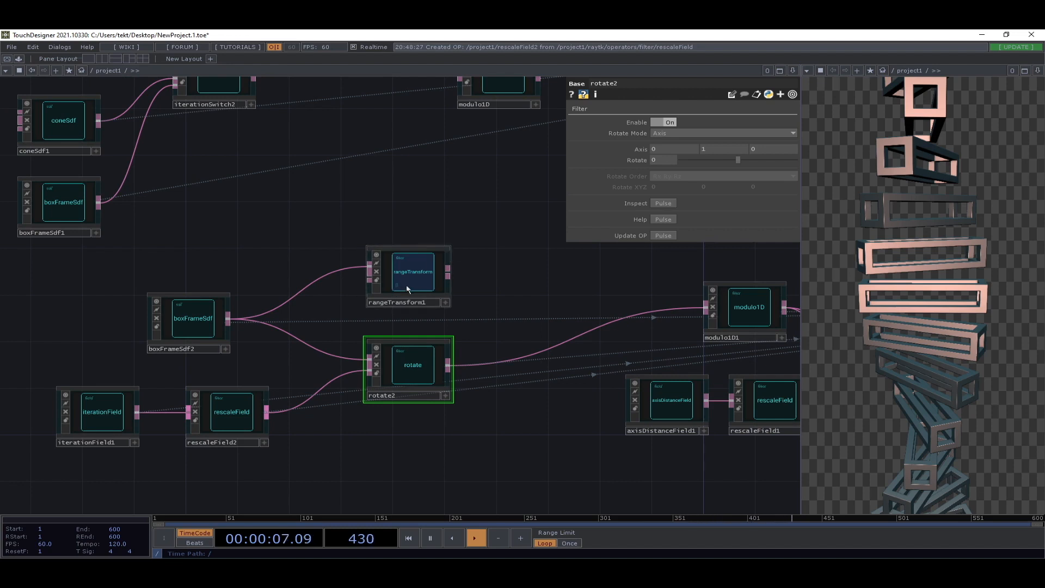
click(102, 424)
scroll(103, 425, up, 4)
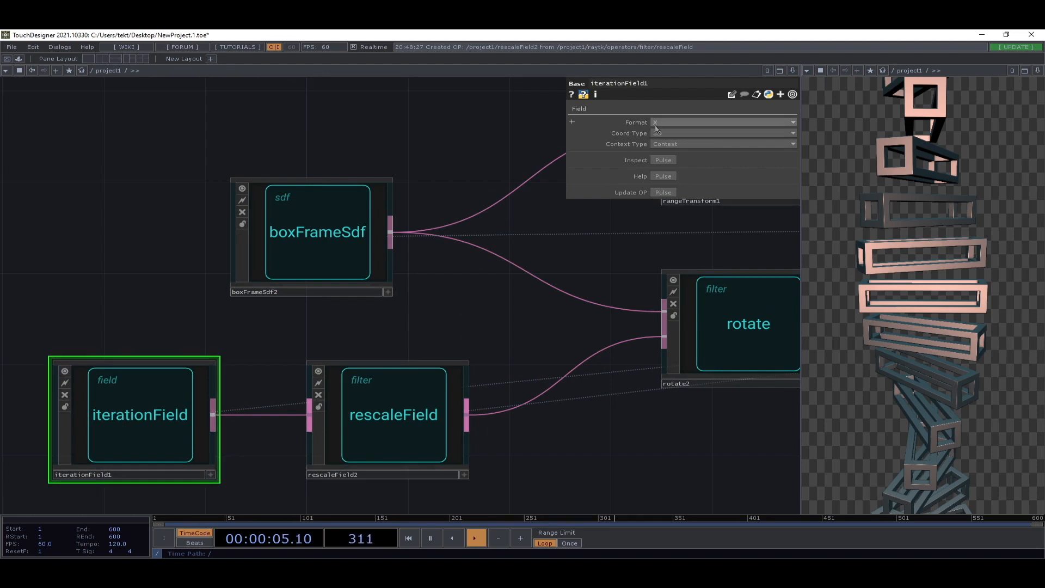
click(389, 425)
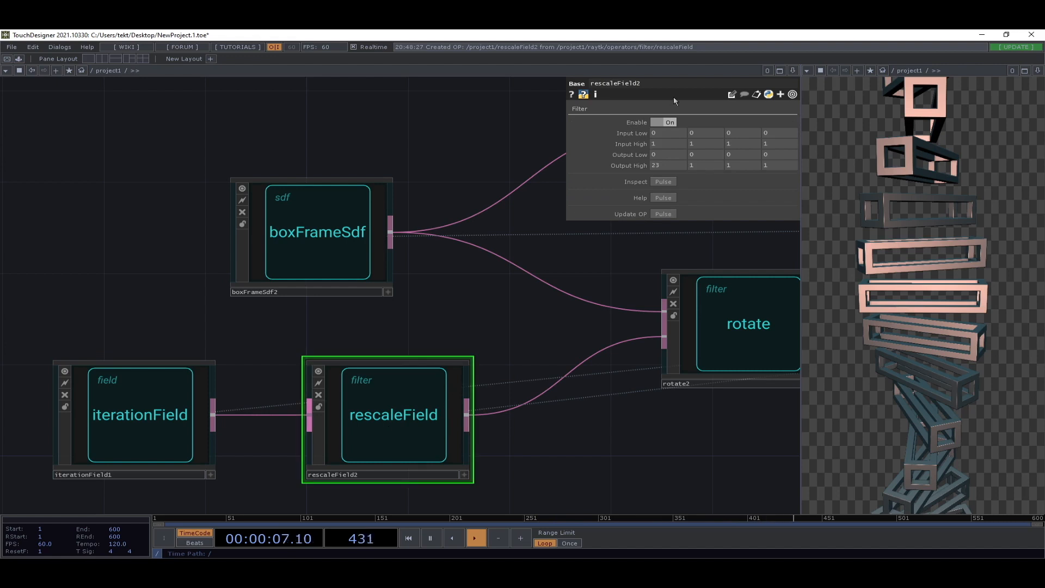
- Set rescaleField2's first Output High value to 20 and move iterationField1 farther away from rescaleField2
middle_drag(672, 170, 663, 155)
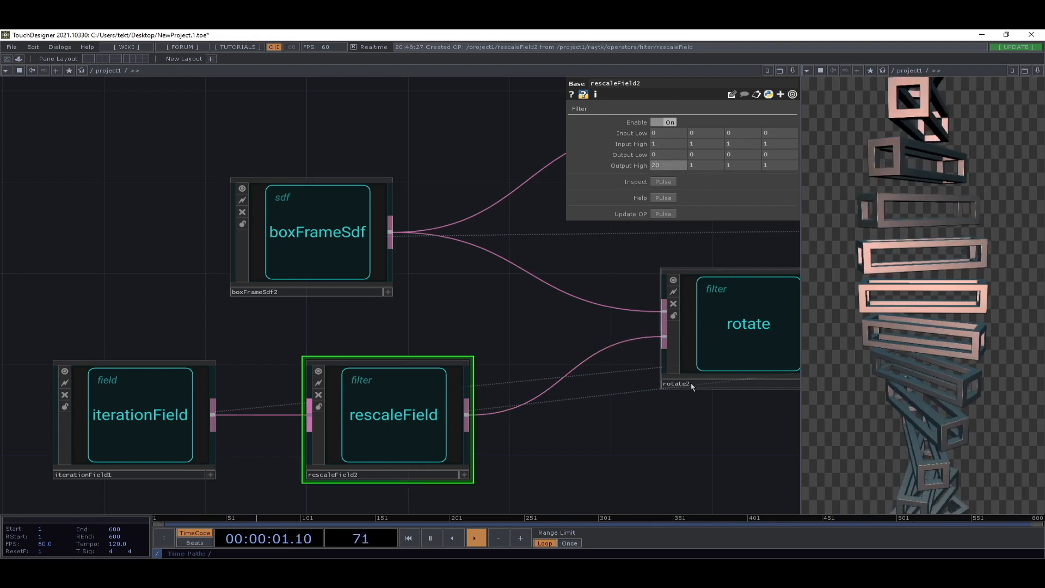
drag(690, 381, 382, 396)
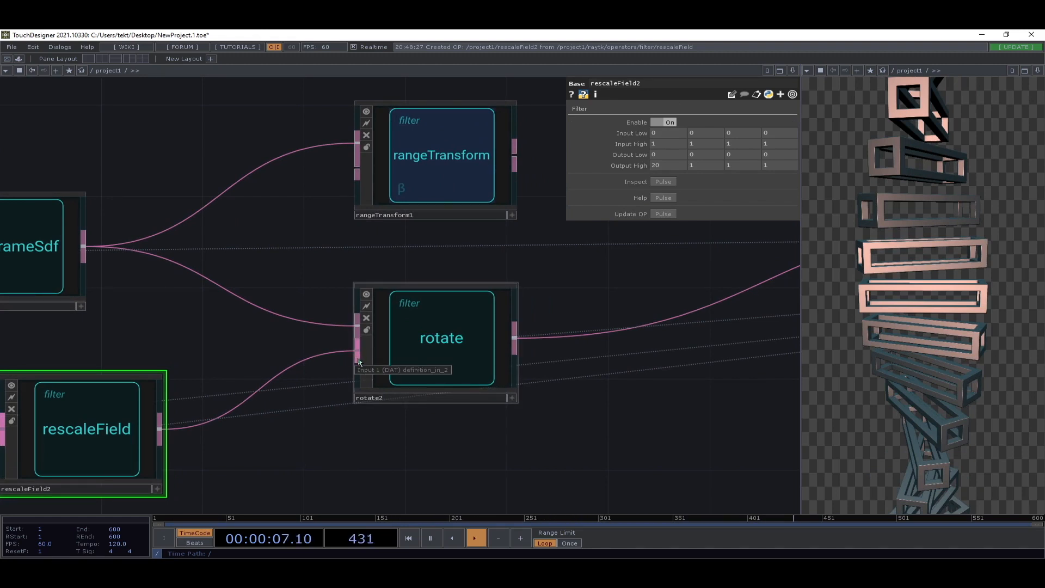
scroll(512, 403, down, 5)
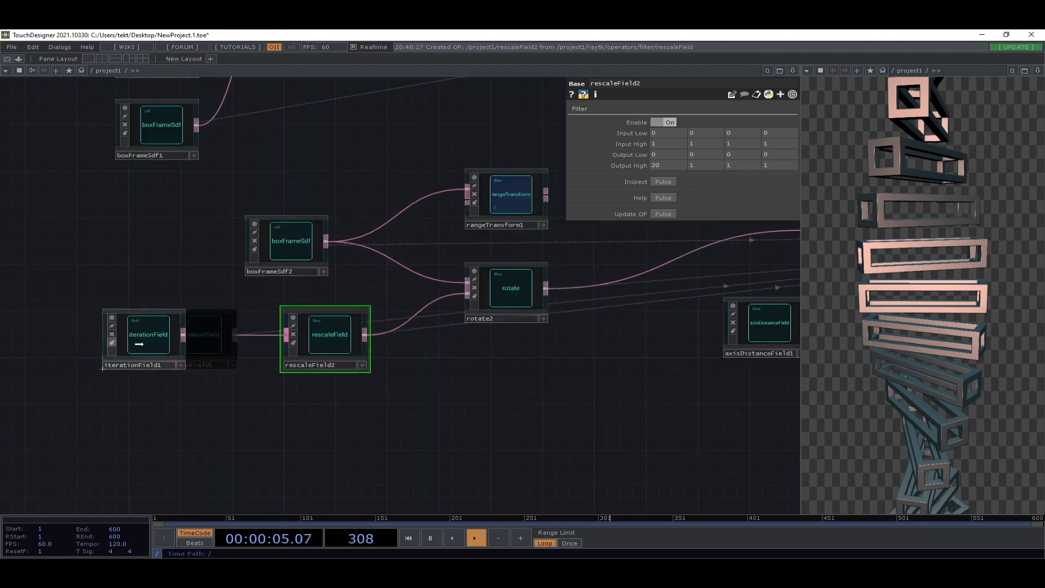
drag(145, 340, 83, 336)
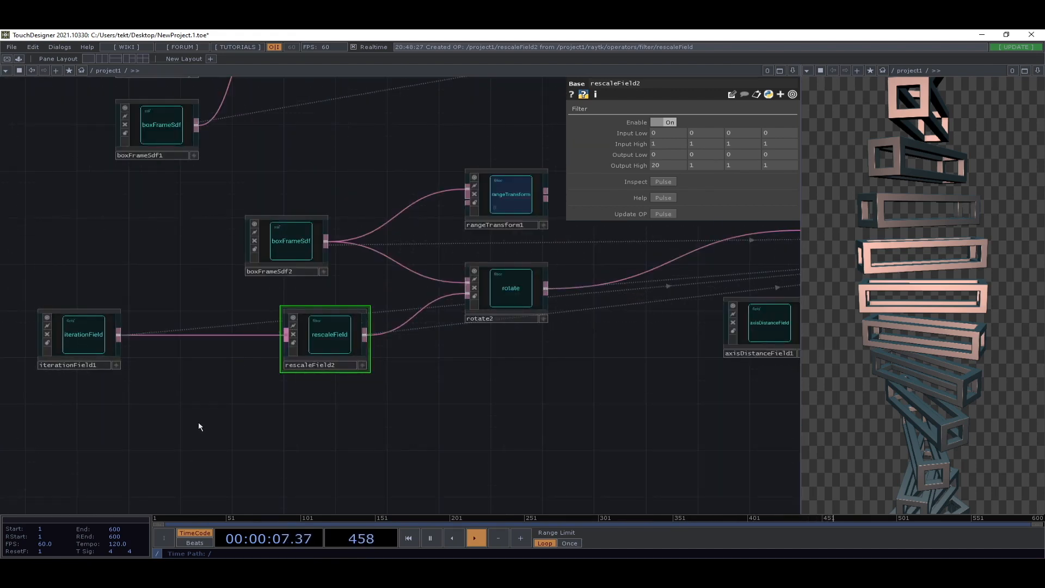
- Insert a limitField filter between iterationField1 and rescaleField2
key(alt+r)
text(limi)
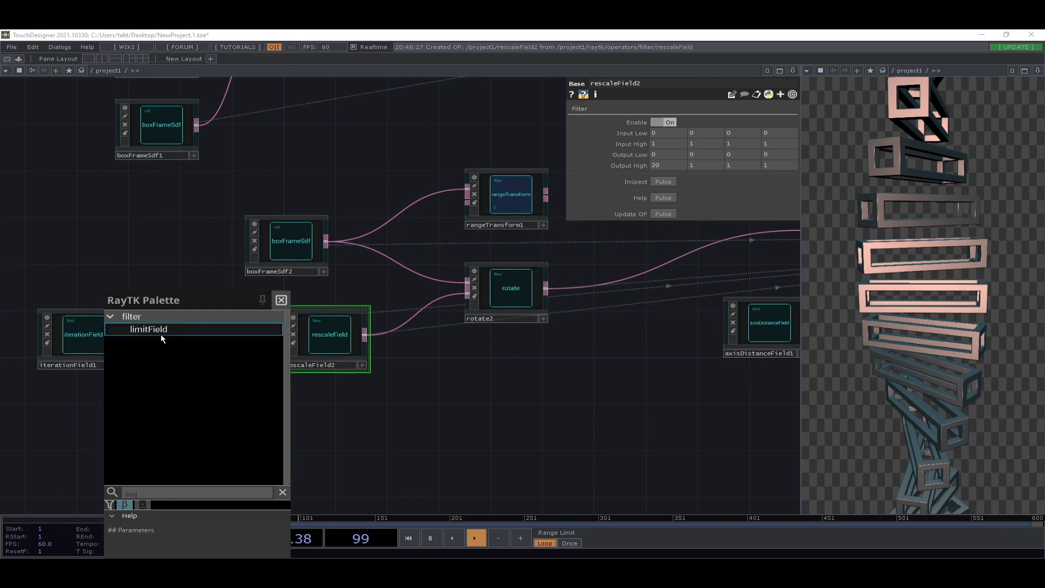
click(161, 330)
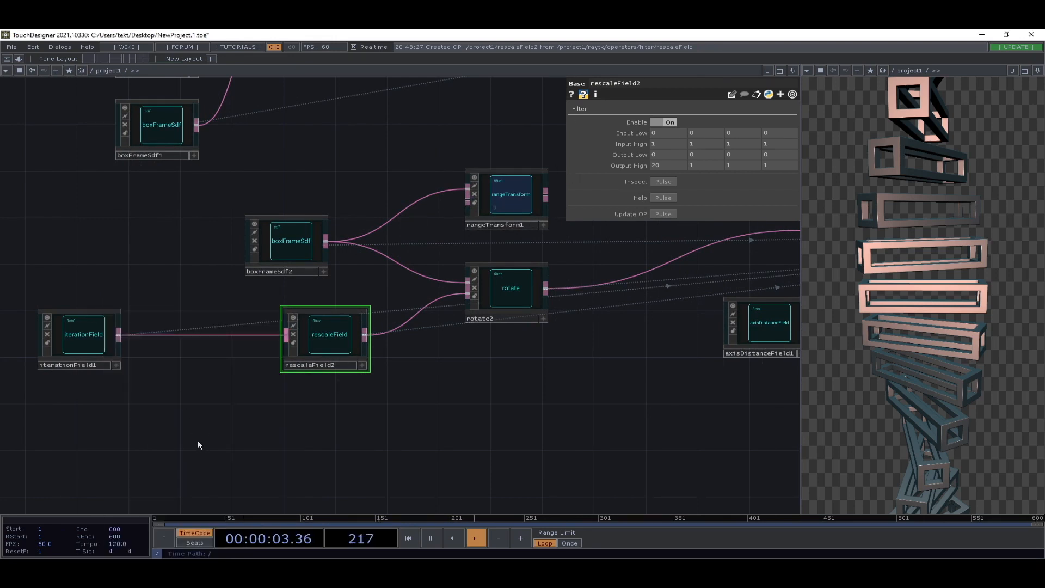
key(alt+r)
text(limi)
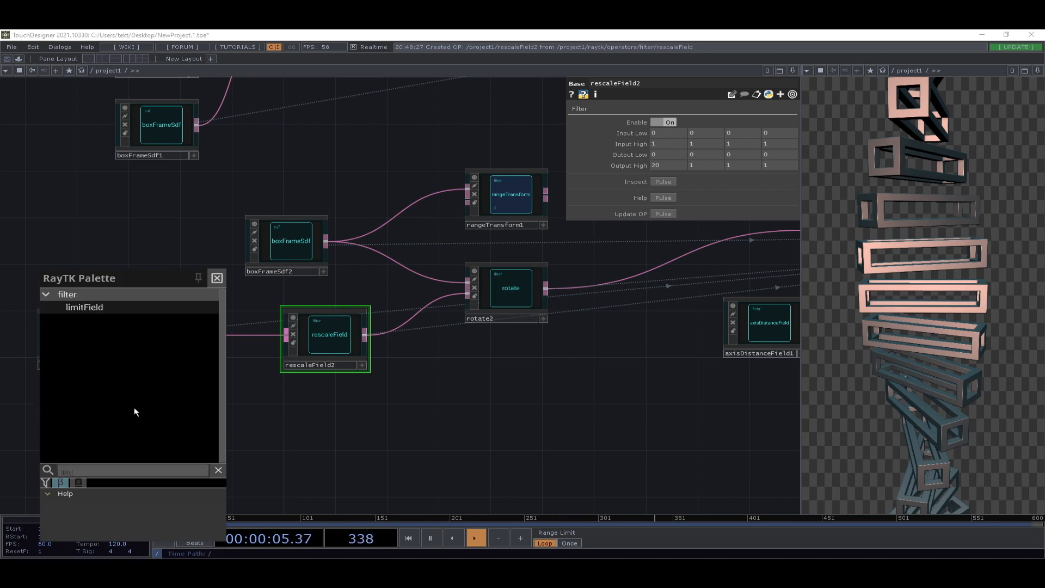
click(106, 308)
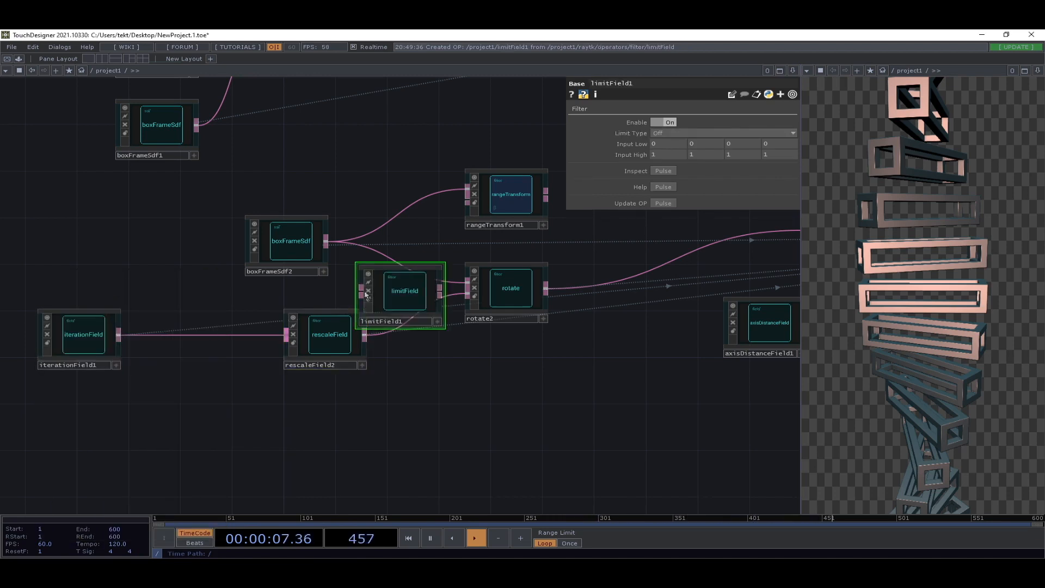
click(191, 345)
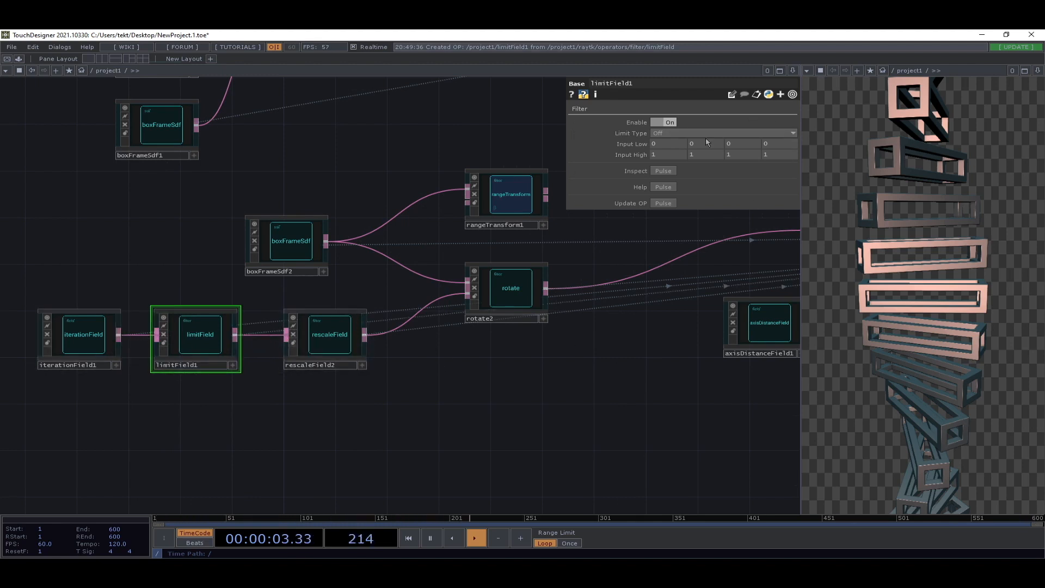
- Set the Limit Type of limitField1 to Clamp
click(670, 134)
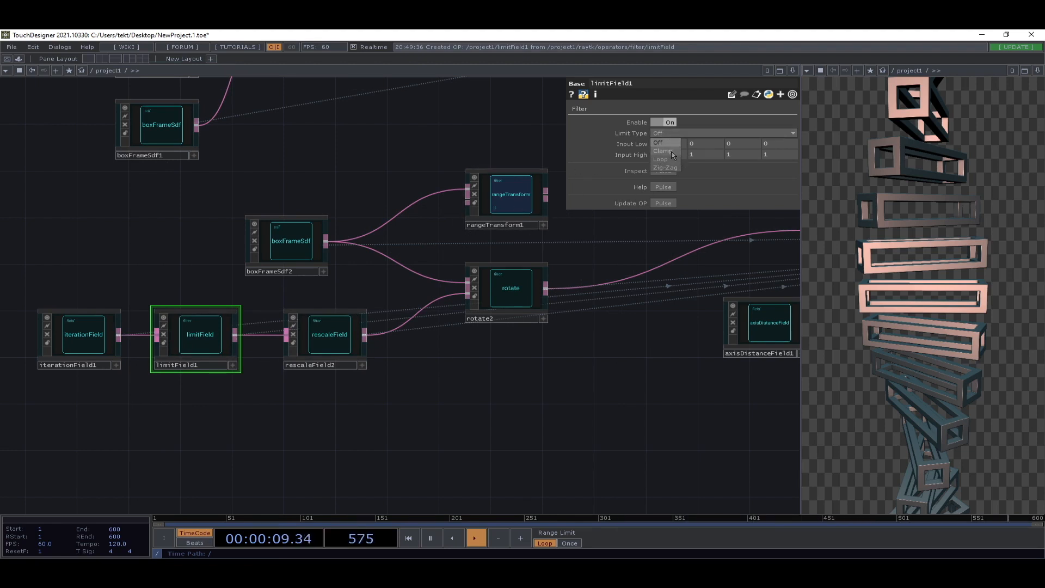
mouse_move(199, 361)
mouse_down()
mouse_move(199, 314)
mouse_move(200, 361)
mouse_up()
click(661, 133)
click(663, 151)
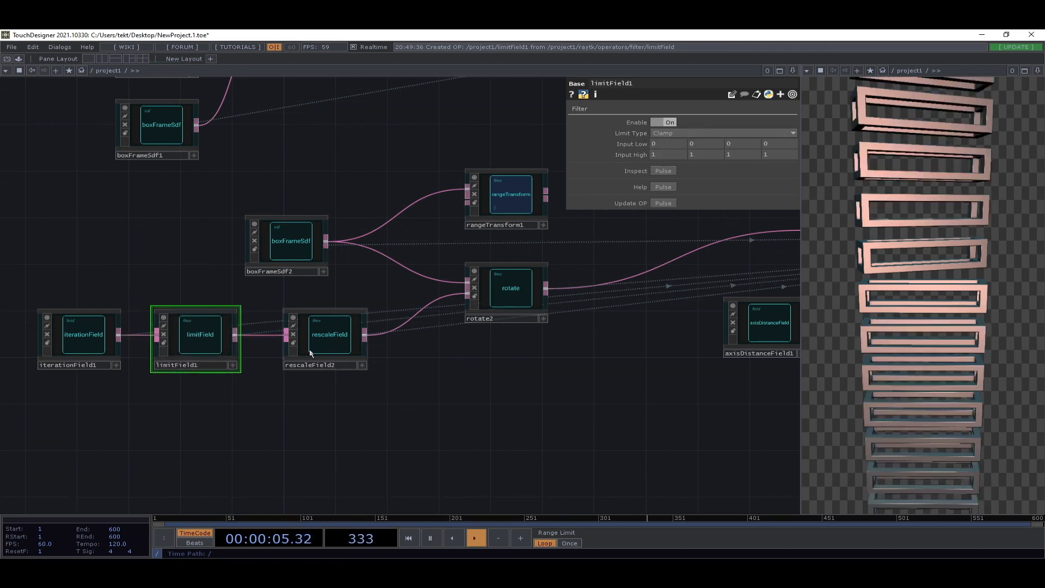
- Set rescaleField2's first Output High value to 60 and limitField1's first Input Low and Input High values to -2 and 2
click(327, 341)
middle_drag(669, 166, 693, 150)
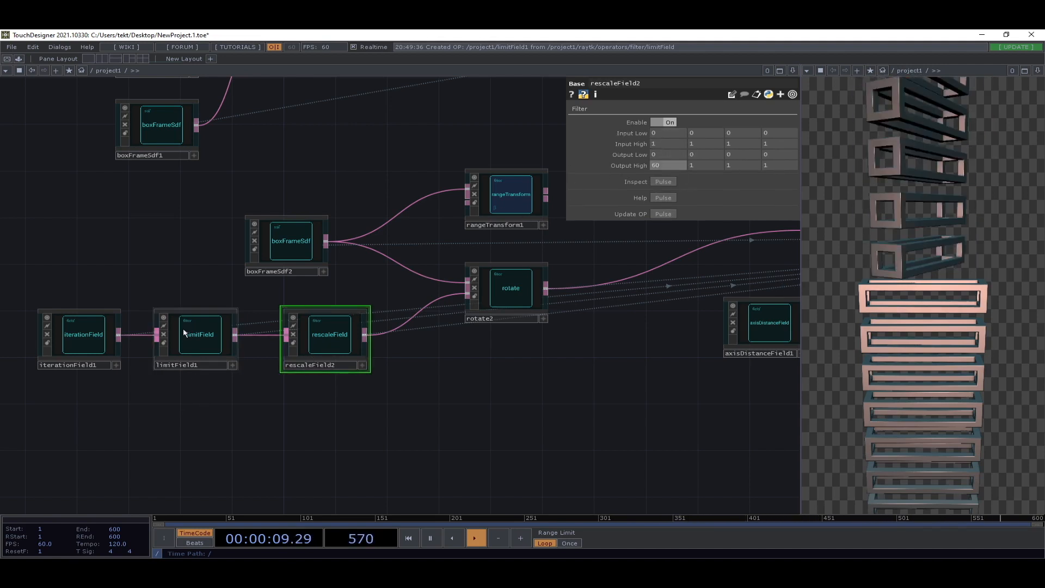
click(200, 343)
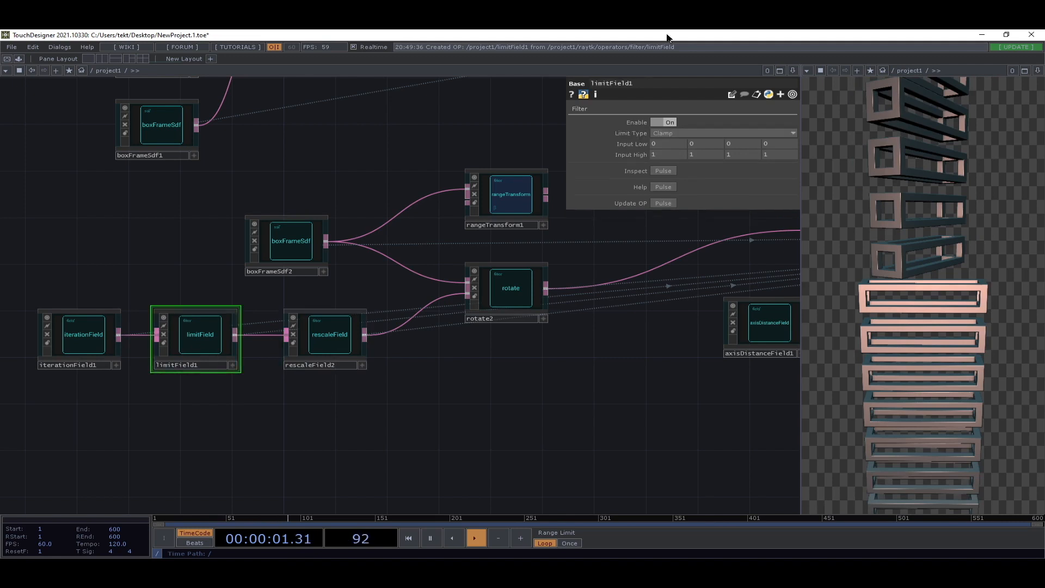
mouse_move(662, 144)
middle_down()
mouse_move(658, 124)
mouse_move(654, 157)
mouse_move(661, 135)
middle_up()
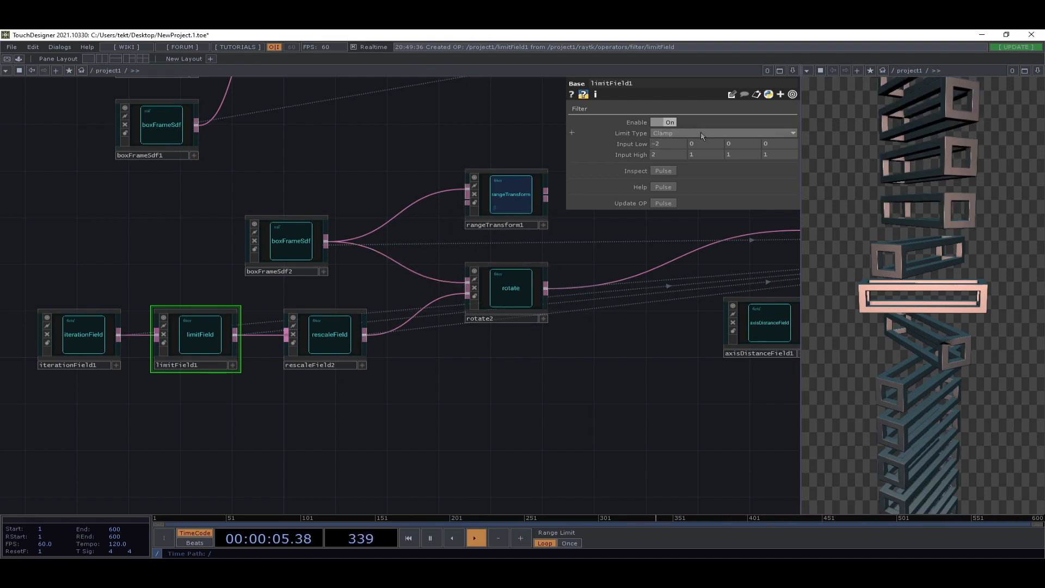
- Set the Limit Type of limitField1 to Loop and reduce the first Output High value of rescaleField2
click(702, 134)
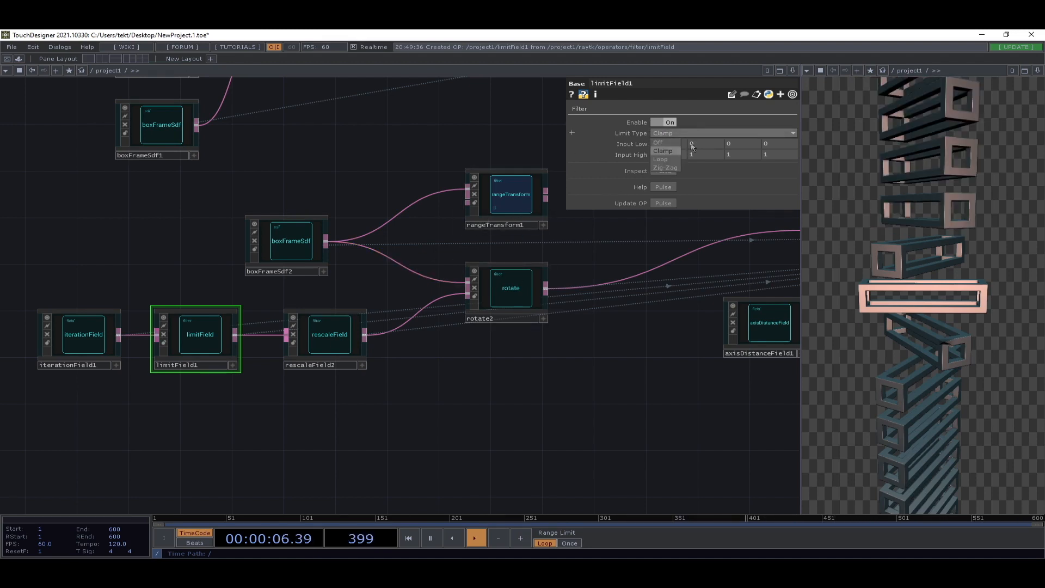
click(667, 160)
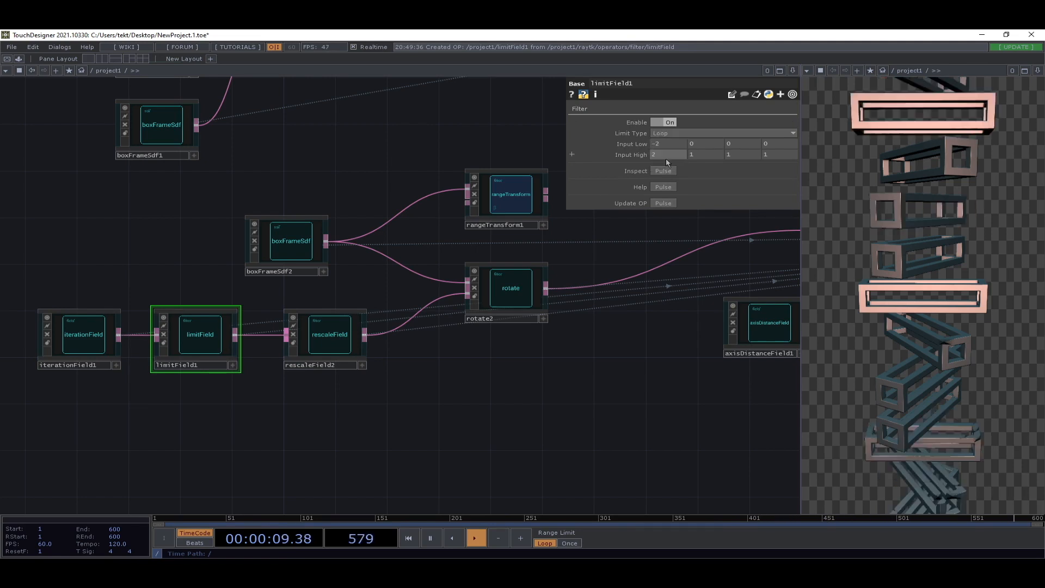
click(336, 338)
drag(667, 166, 662, 147)
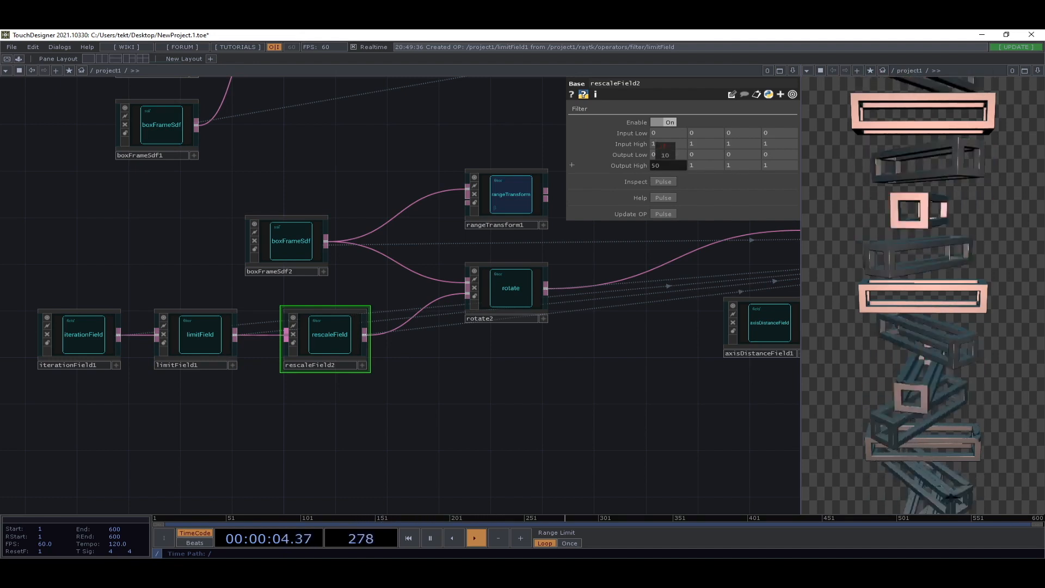
- Set the Limit Type of limitField1 to Zig-Zag and rescaleField2's first Output High value to 30
click(213, 355)
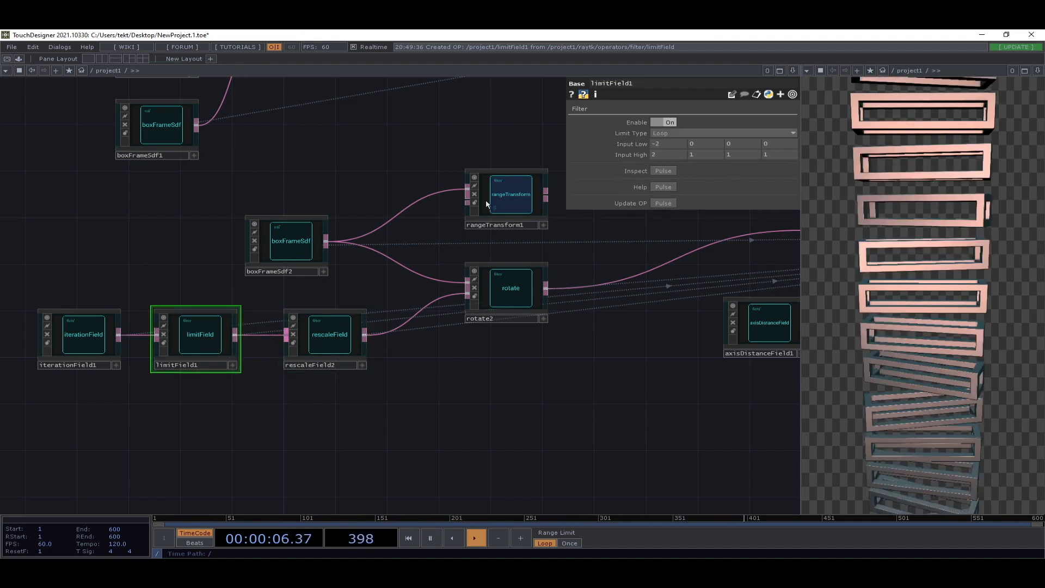
click(668, 133)
click(665, 146)
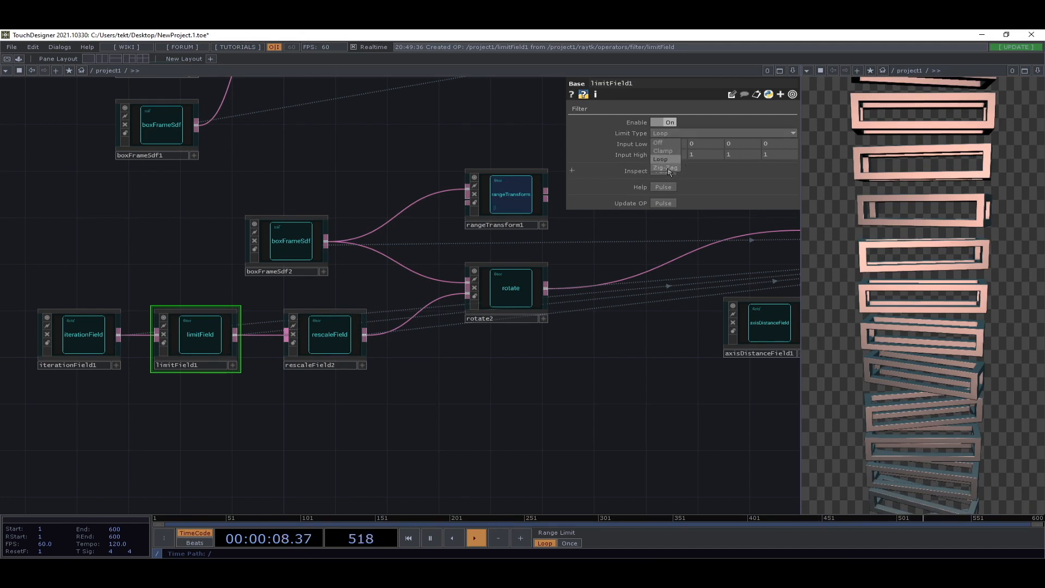
click(334, 354)
middle_drag(660, 145, 659, 147)
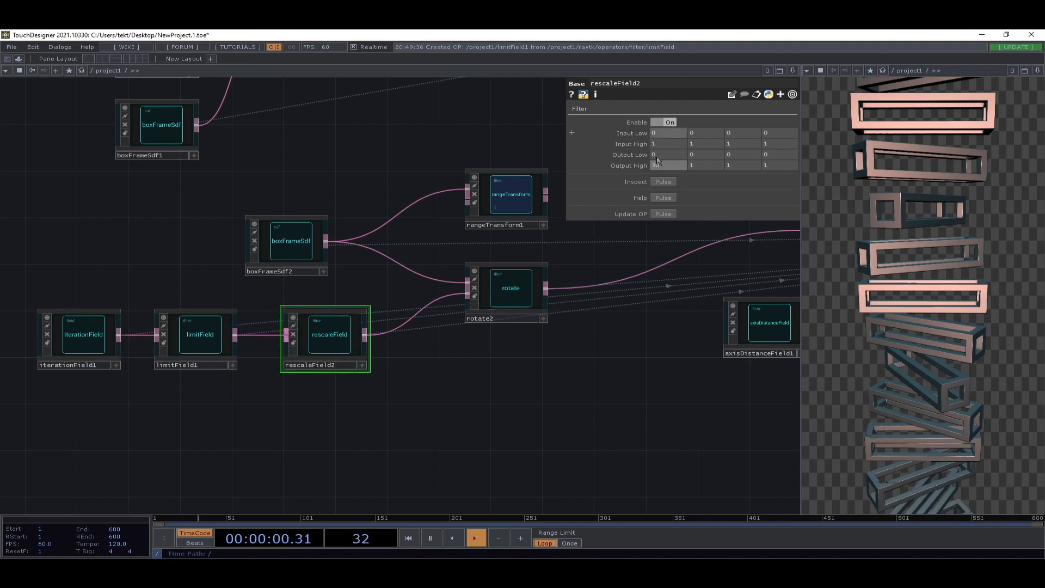
click(185, 333)
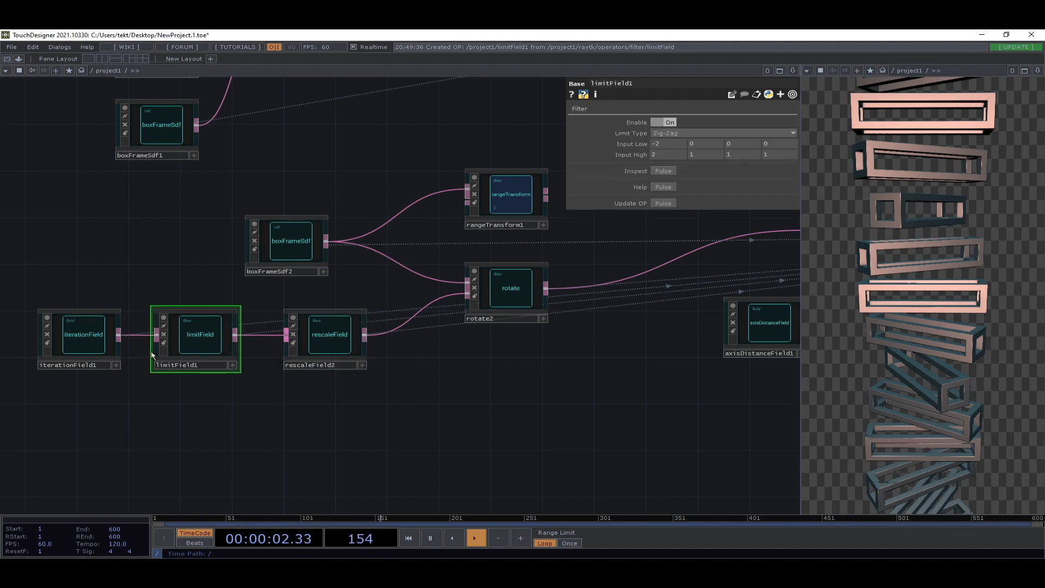
- Set the Limit Type of limitField1 to Off and compare its options with the Extend Mode of rangeTransform1
click(511, 210)
click(218, 348)
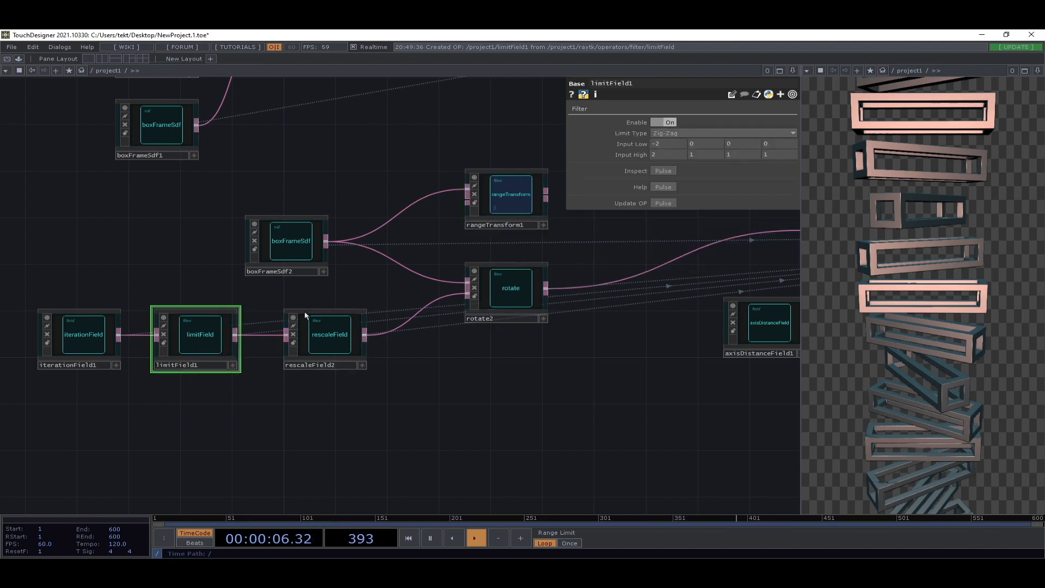
click(701, 136)
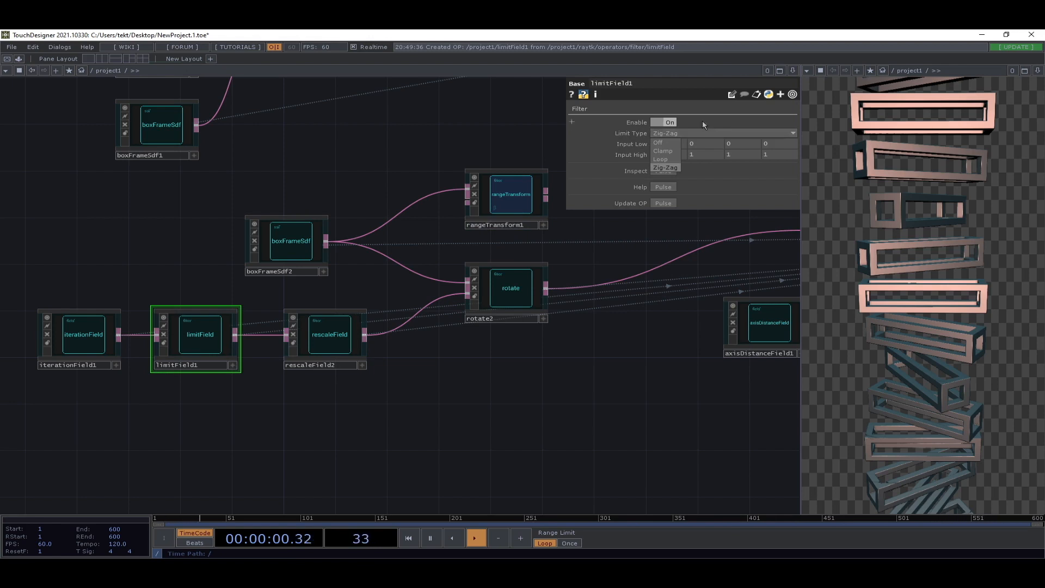
click(660, 143)
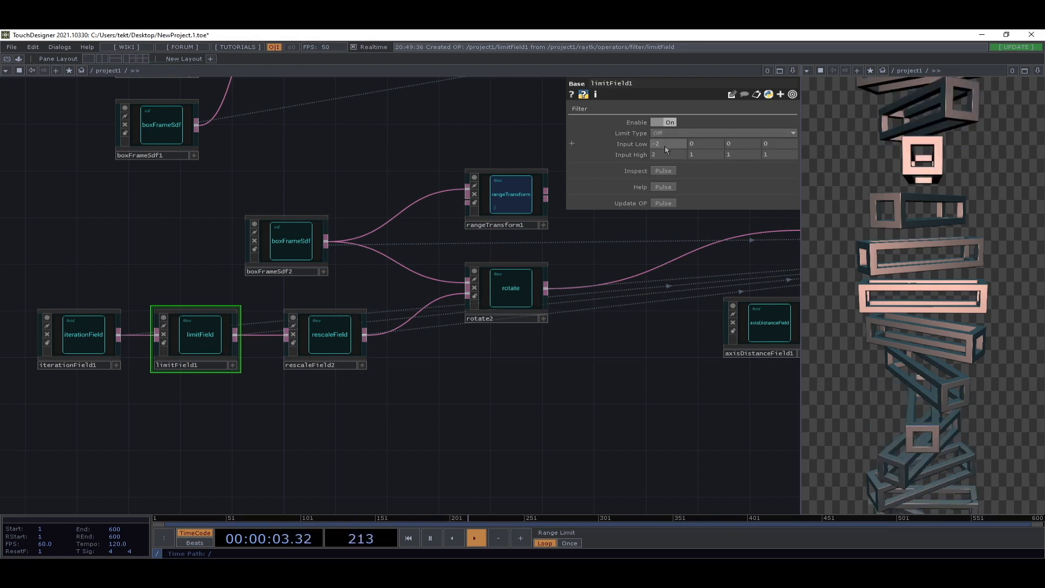
click(508, 205)
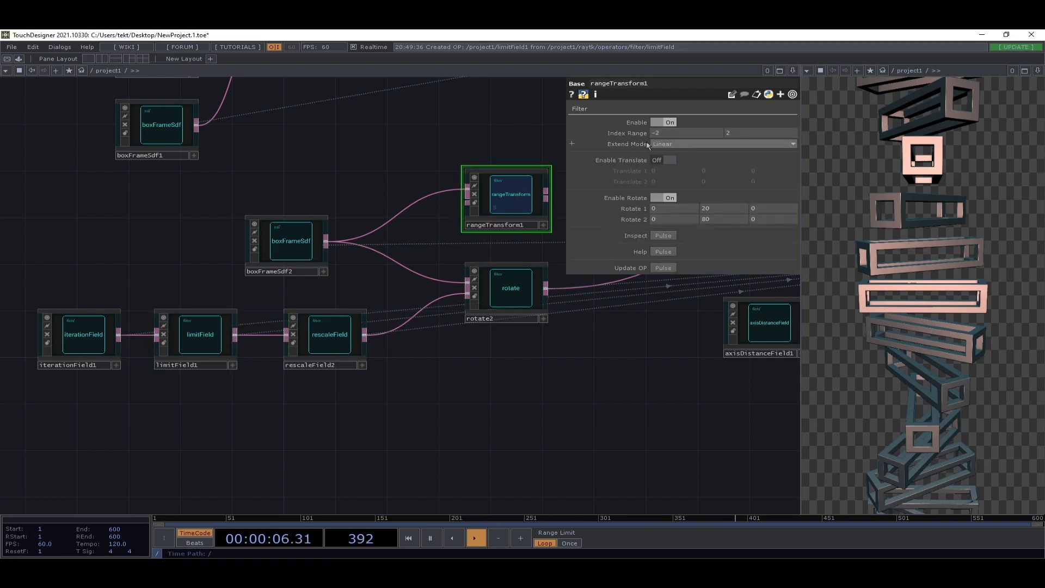
- Delete the unused operators, including the rangeTransform1 filter above rotate2
scroll(479, 368, down, 6)
drag(692, 466, 412, 332)
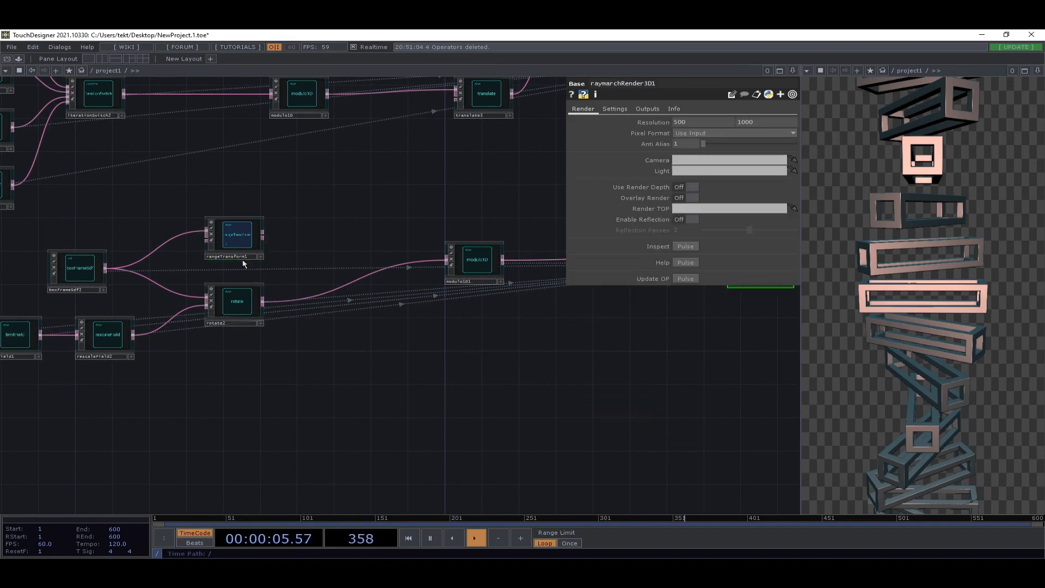
click(233, 231)
key(Delete)
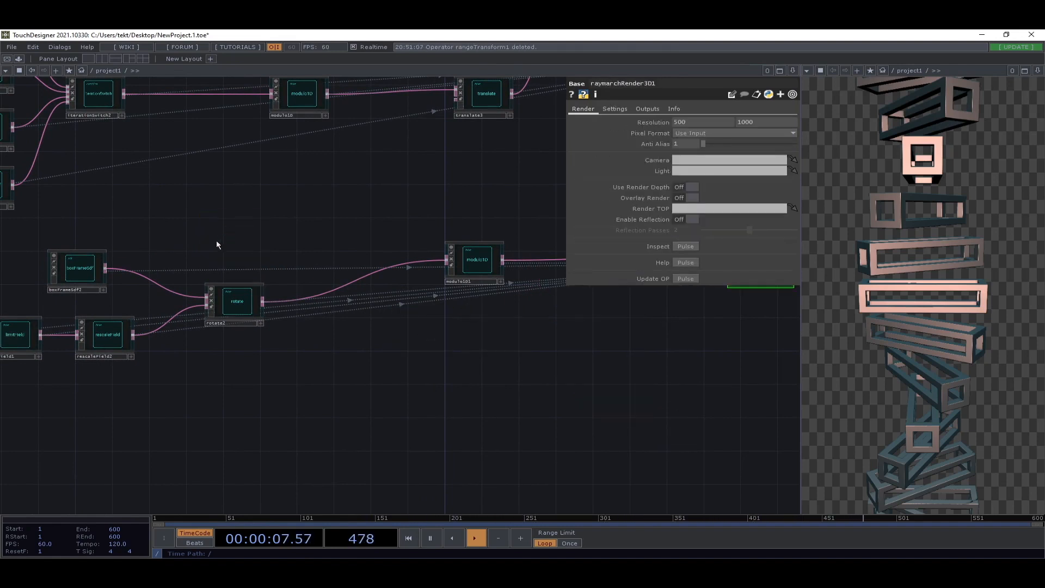
- Select boxFrameSdf2, the iteration field chain and rotate2 and move them together closer to modulo1D1
drag(298, 245, 26, 369)
drag(261, 408, 467, 411)
right_drag(601, 402, 131, 300)
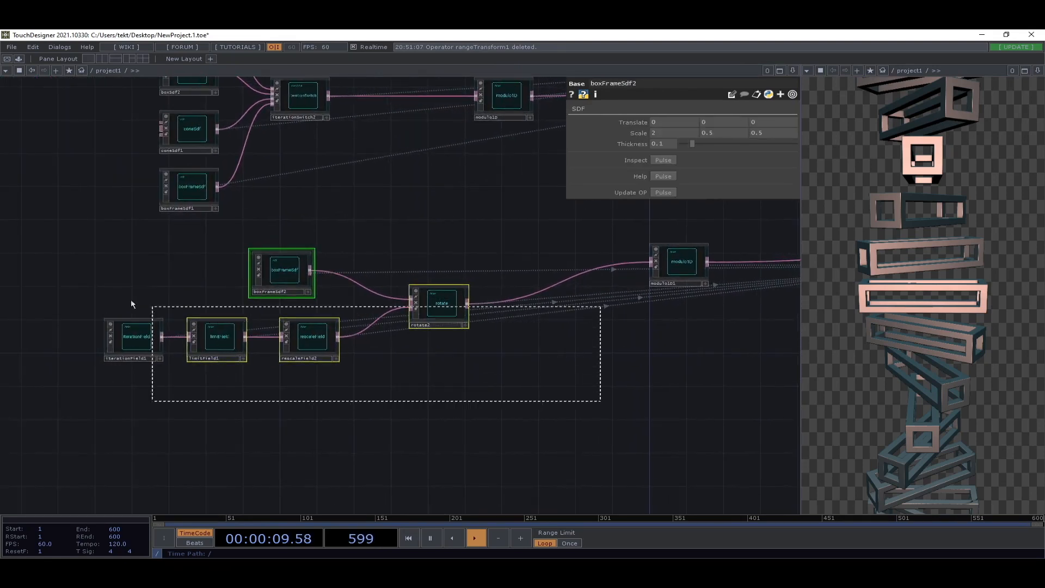
drag(450, 317, 580, 273)
drag(795, 332, 583, 356)
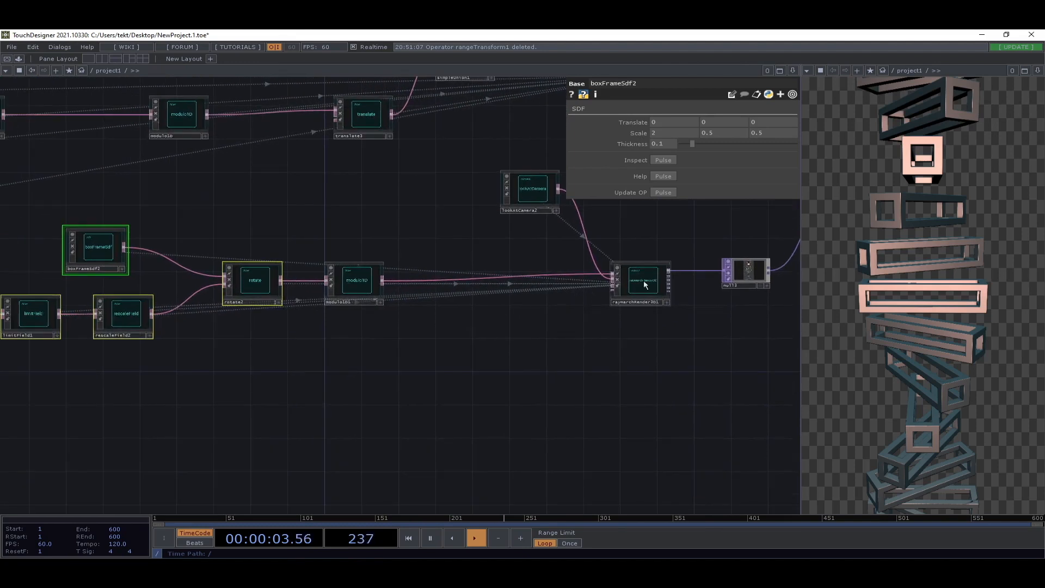
- Add an lfoField operator and place it in the empty space below rescaleField2
drag(578, 280, 542, 280)
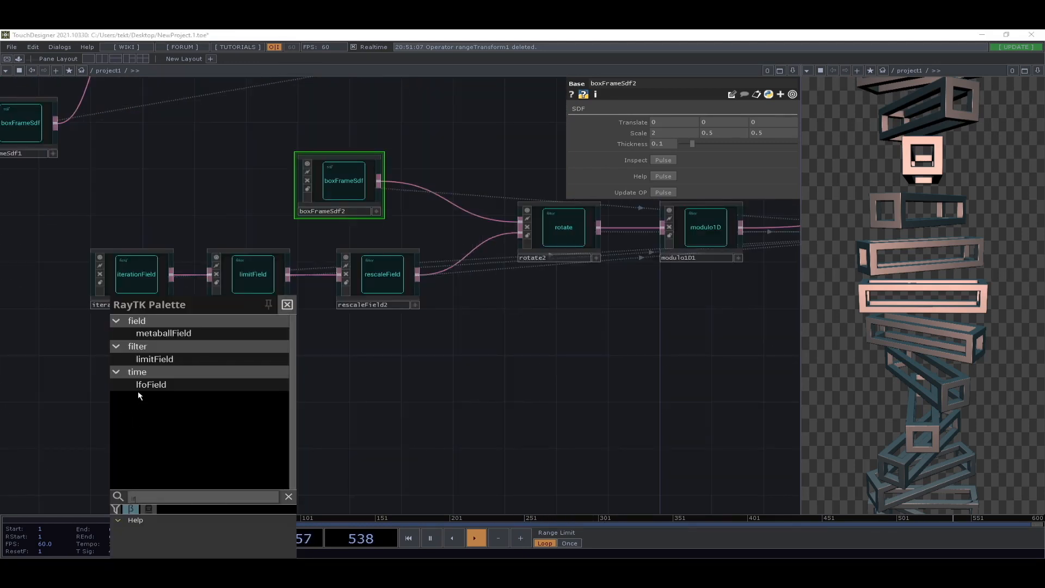
click(146, 387)
drag(407, 297, 399, 451)
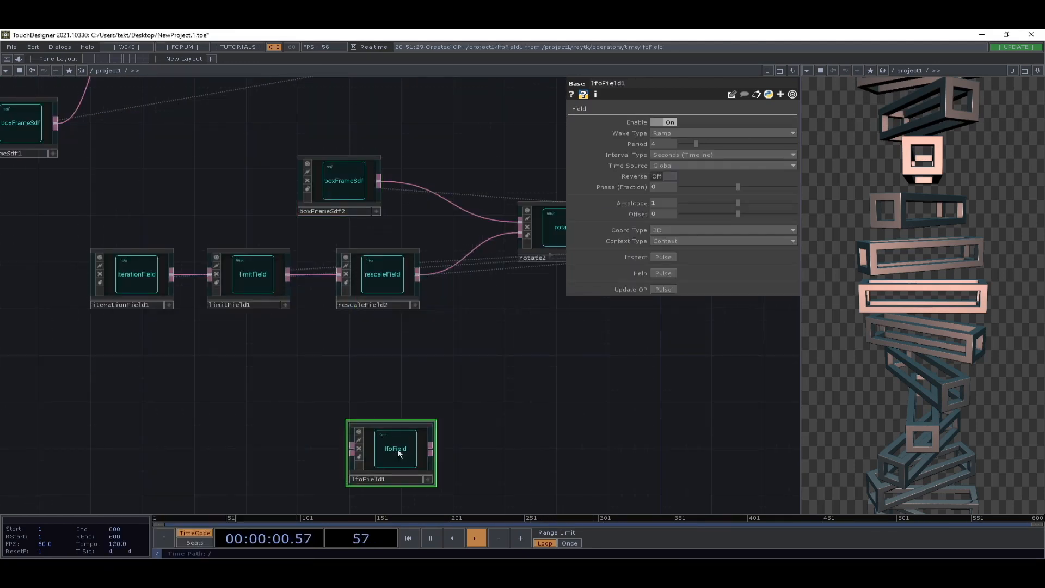
drag(489, 322, 394, 324)
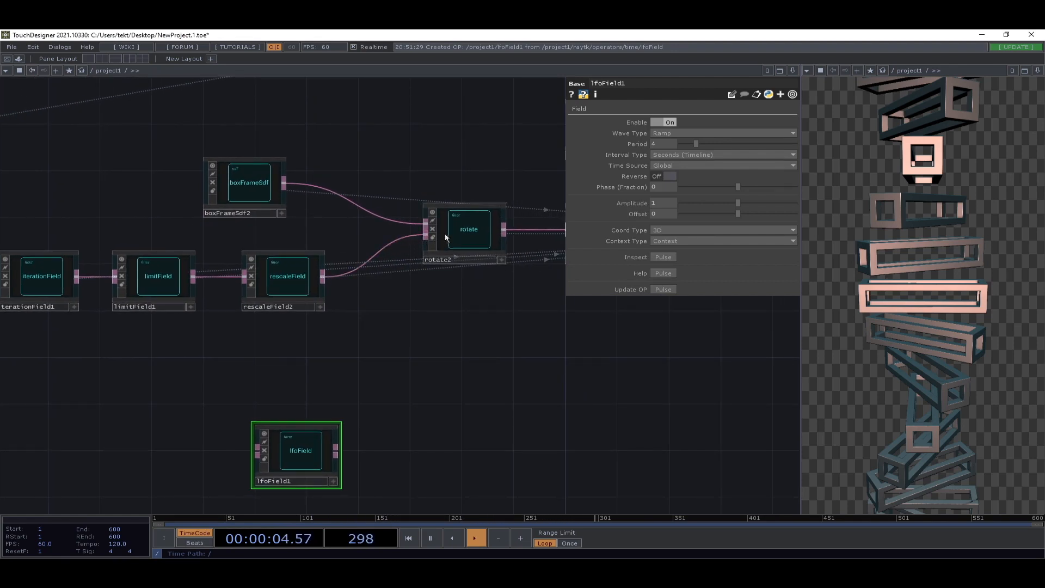
drag(353, 349, 440, 390)
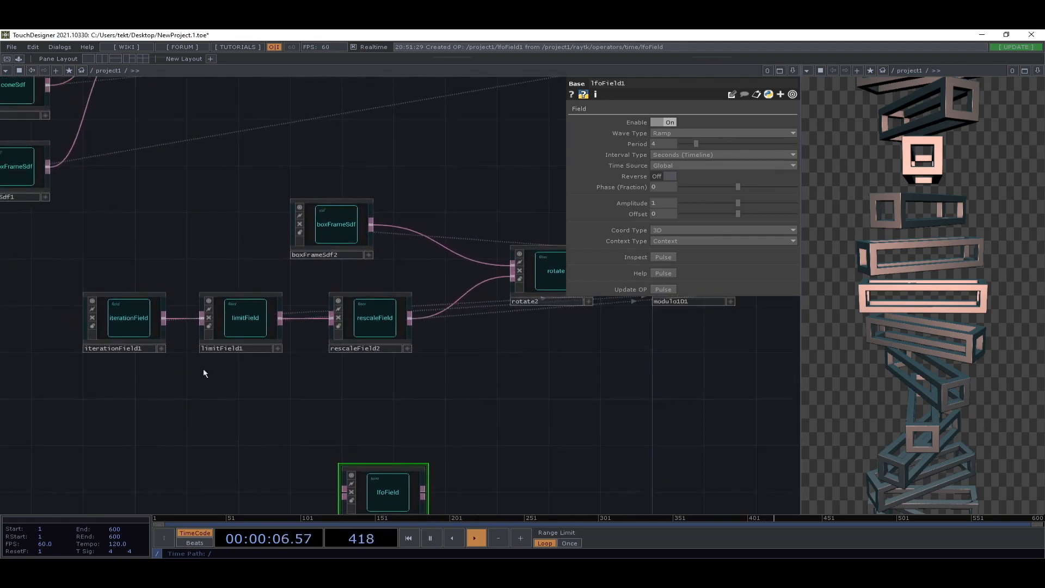
scroll(203, 368, up, 3)
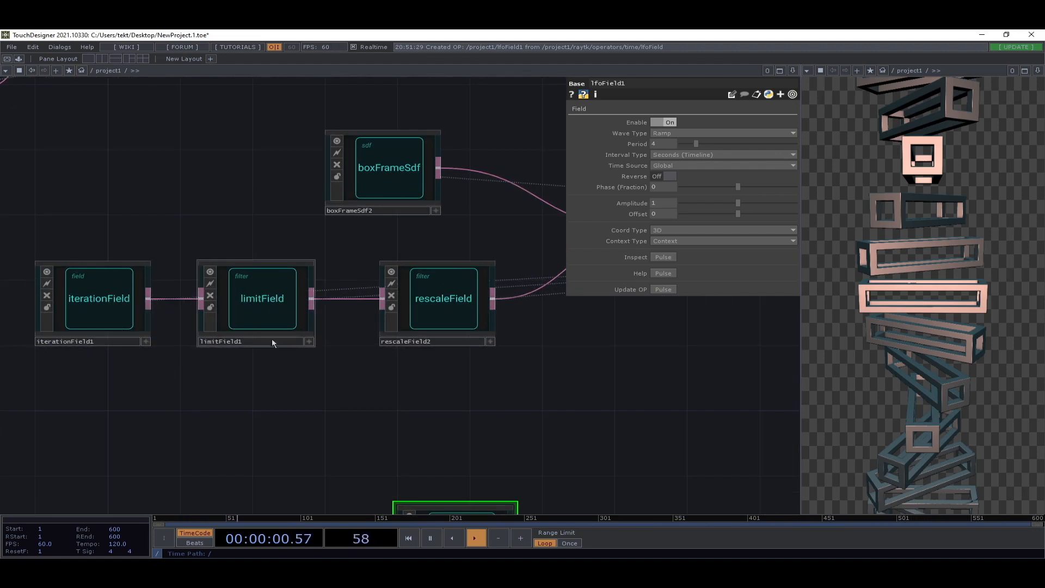
scroll(452, 378, down, 3)
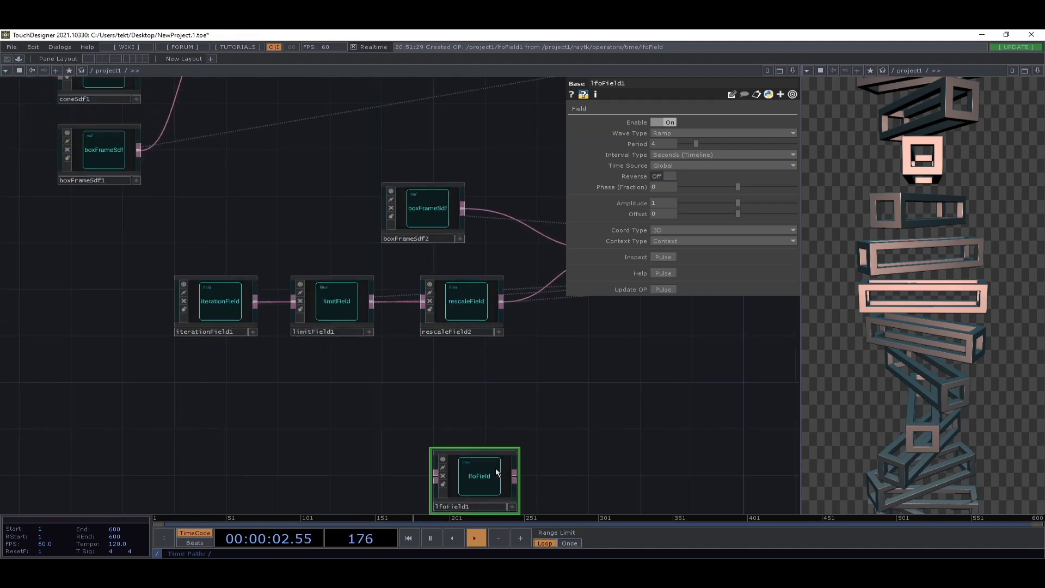
- Place lfoField1 below iterationField1, set its Wave Type to Sine and connect its output to rescaleField2
drag(496, 483, 483, 472)
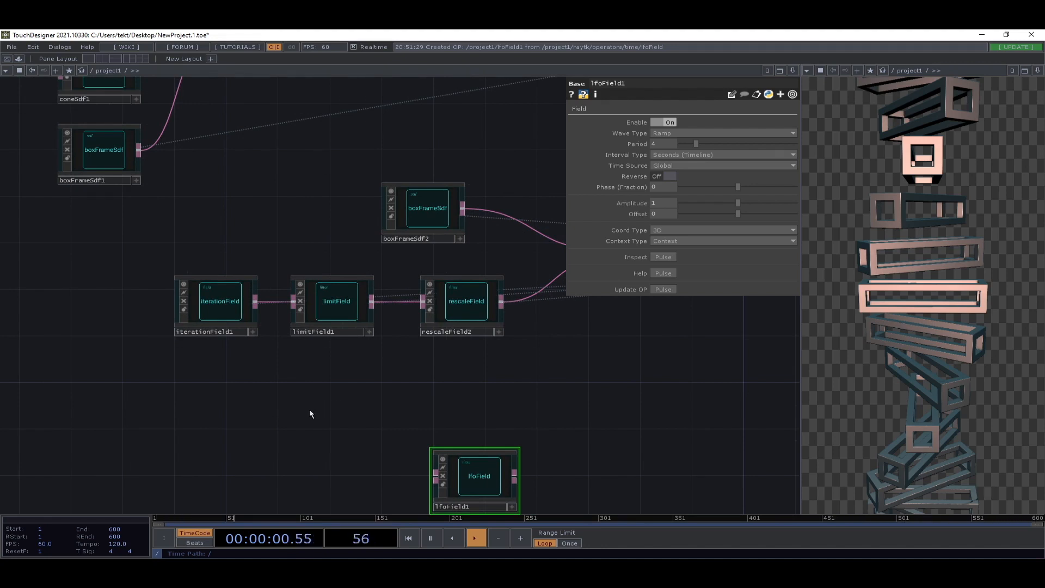
drag(489, 490, 424, 455)
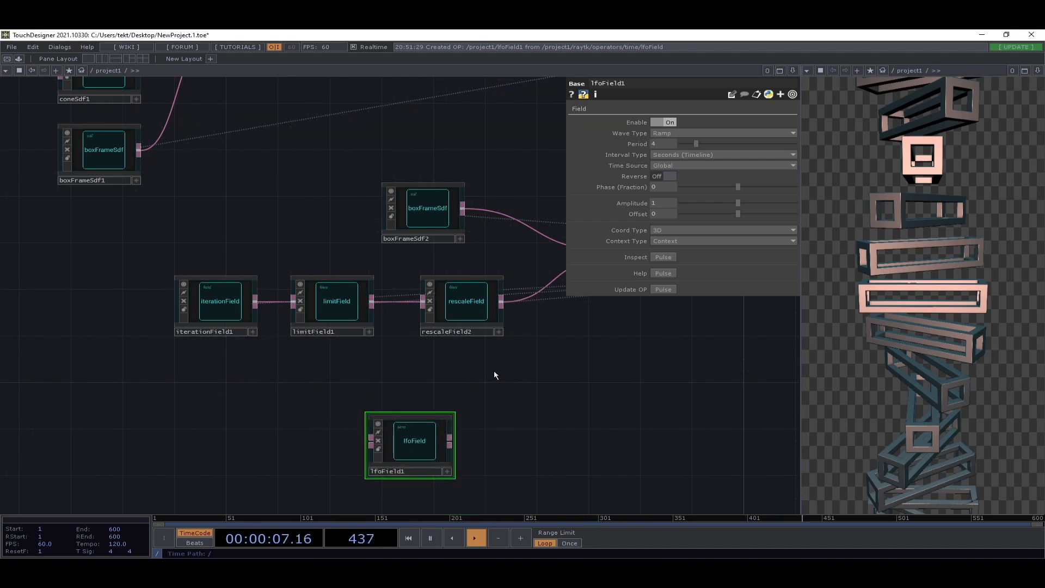
drag(118, 306, 119, 307)
click(427, 457)
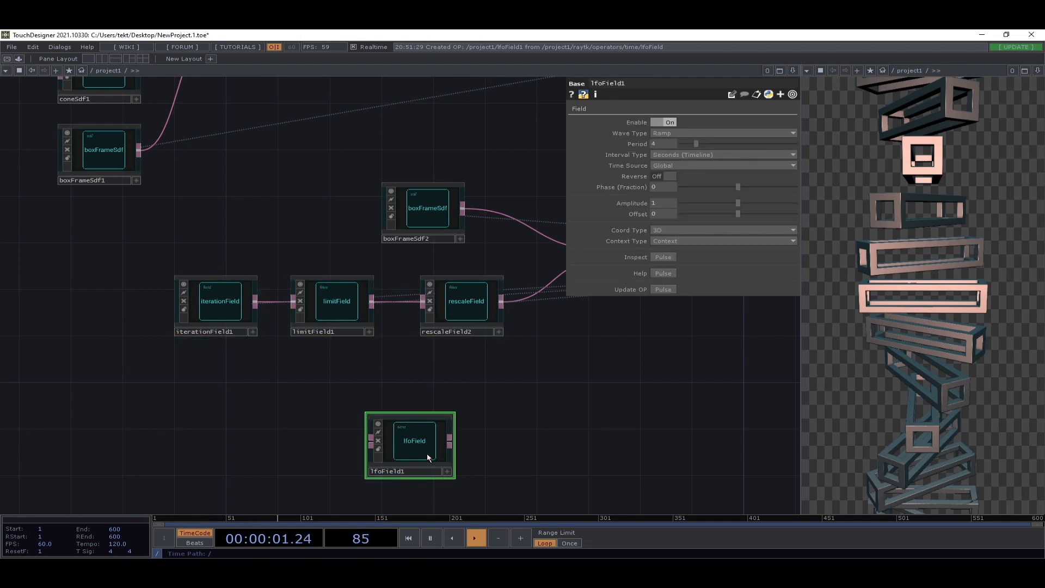
drag(423, 451, 213, 434)
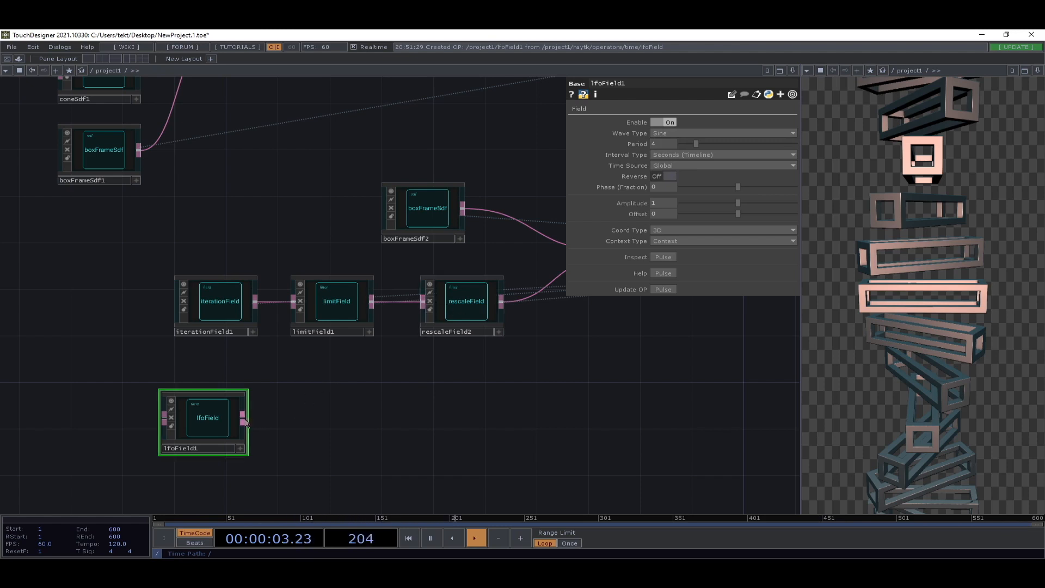
click(427, 316)
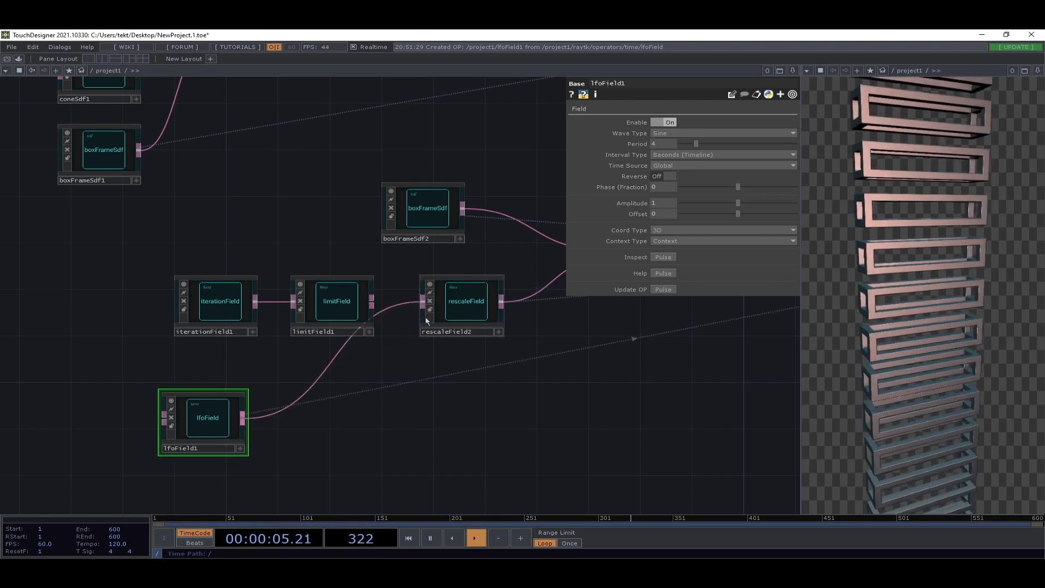
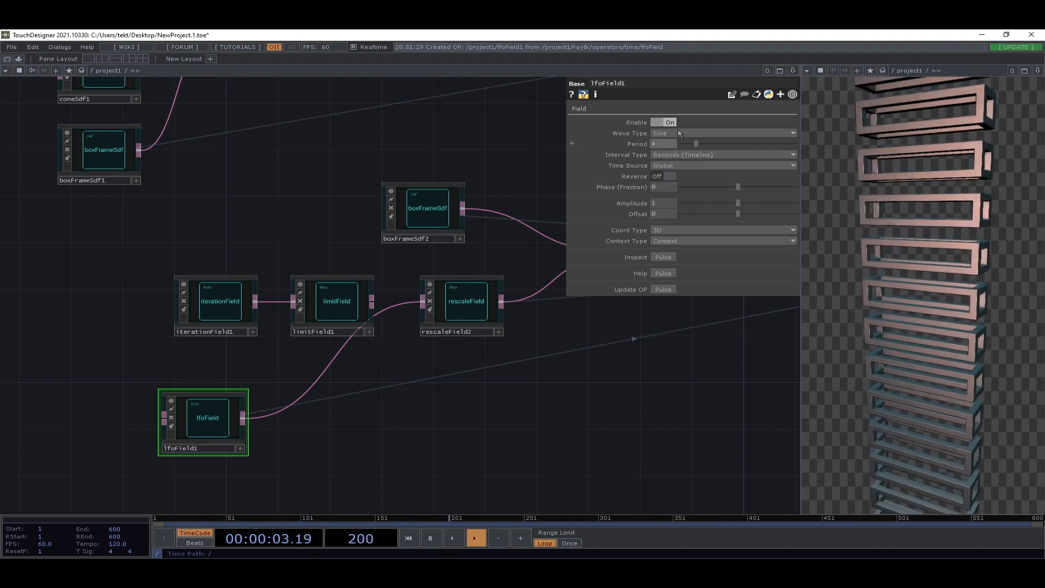
- Set the Interval Type of lfoField1 to Seconds (Absolute)
click(694, 157)
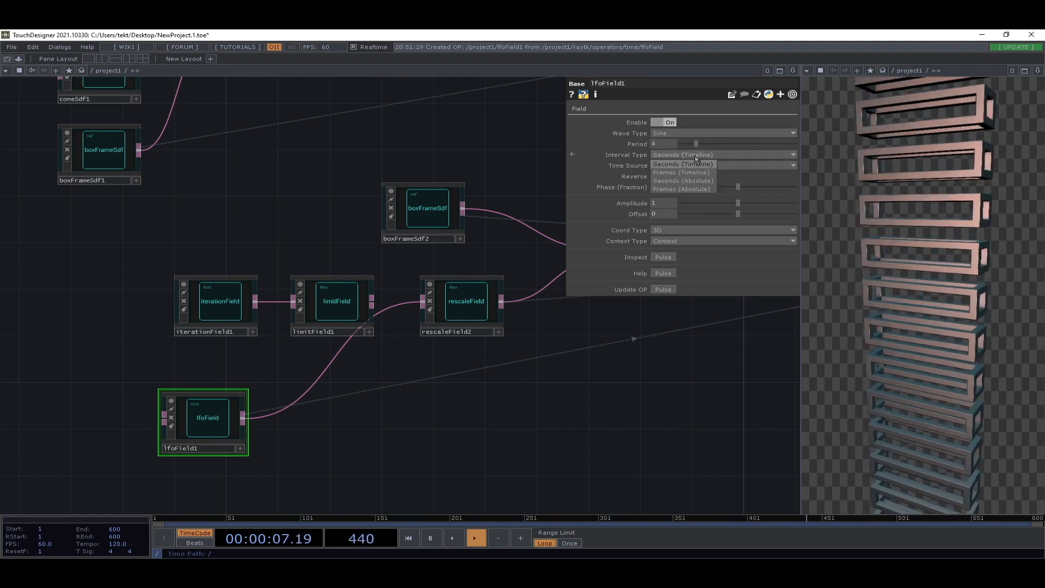
click(703, 180)
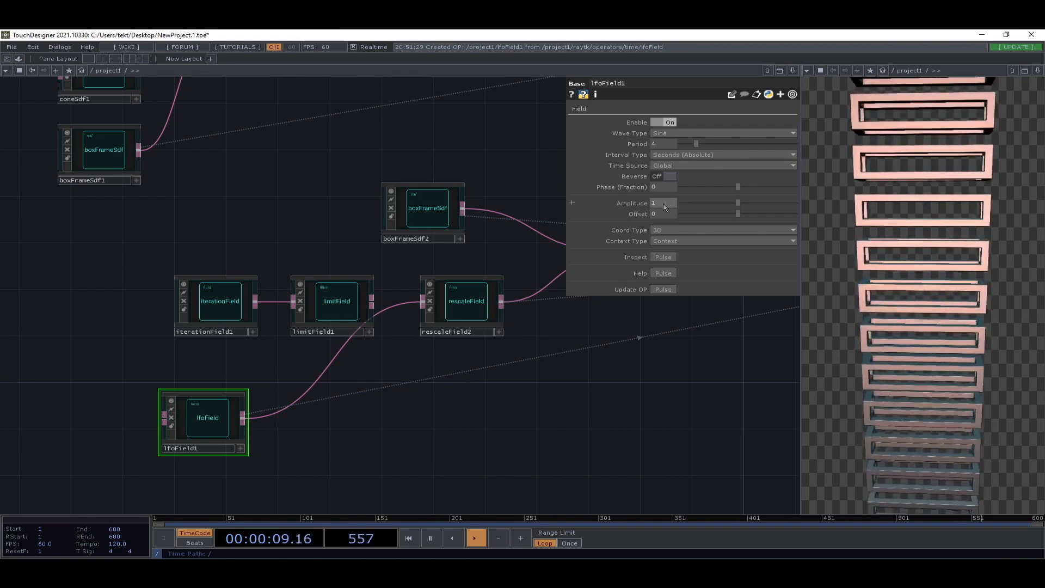
- Try an Amplitude of 2 on lfoField1 and restore it to 1
mouse_move(664, 202)
middle_down()
mouse_move(675, 197)
mouse_move(661, 188)
middle_up()
drag(541, 391, 496, 390)
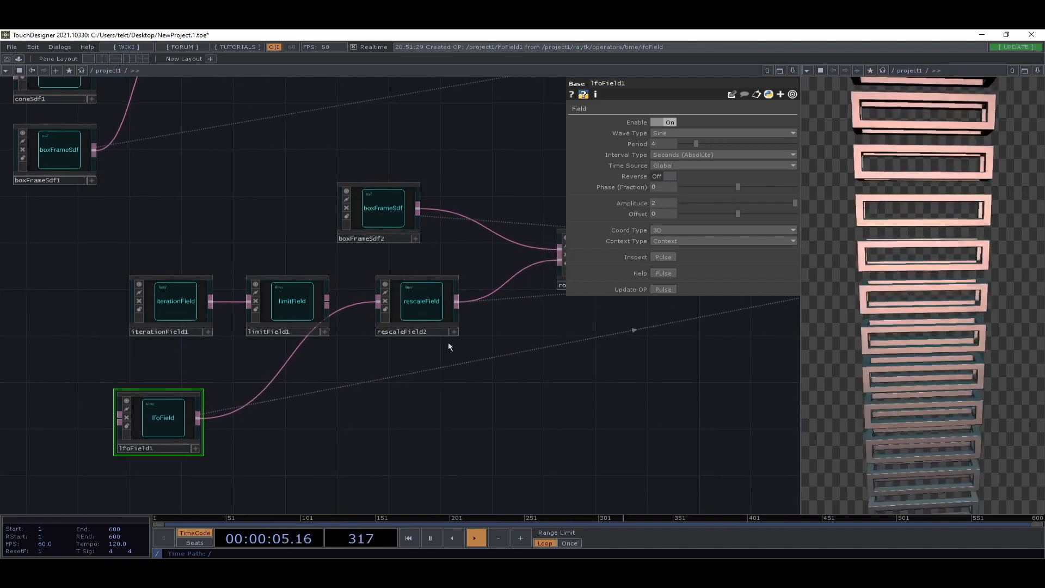
click(417, 302)
click(172, 410)
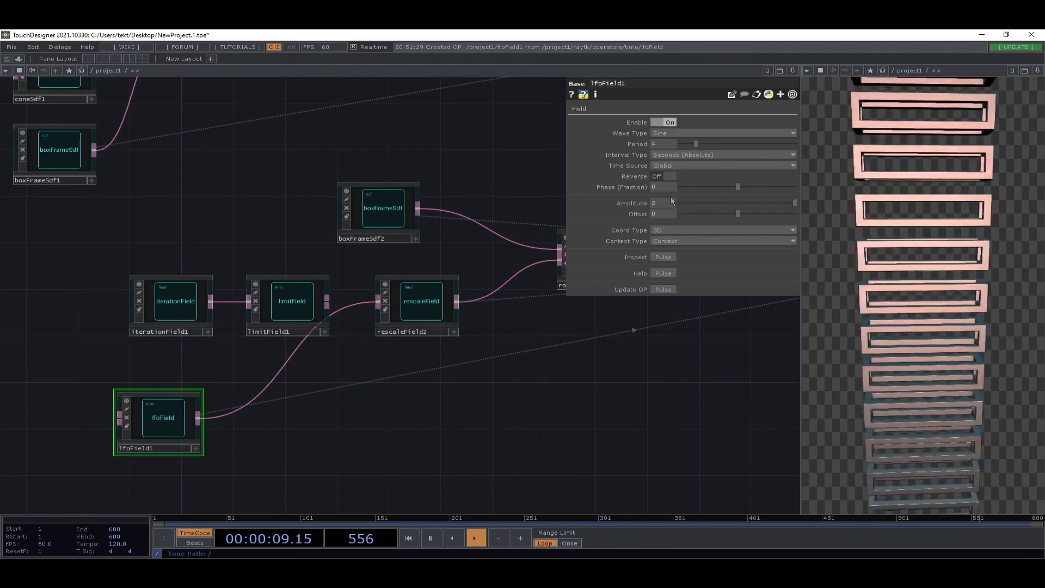
middle_drag(668, 202, 670, 201)
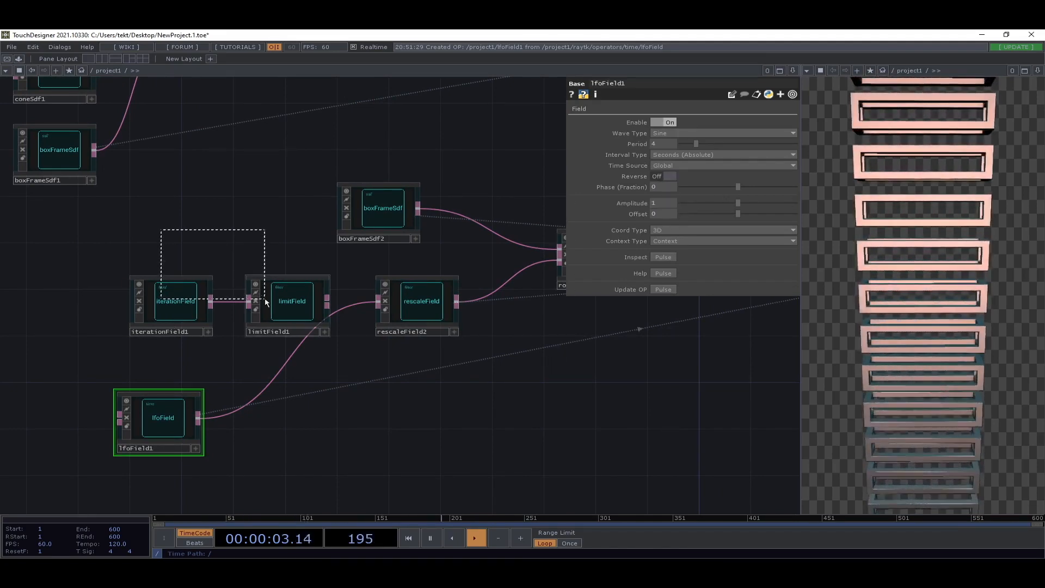
- Make room around the iteration and LFO fields and add a combineFields operator below rescaleField2
right_drag(265, 301, 266, 302)
drag(283, 315, 258, 290)
drag(171, 441, 261, 440)
key(alt+r)
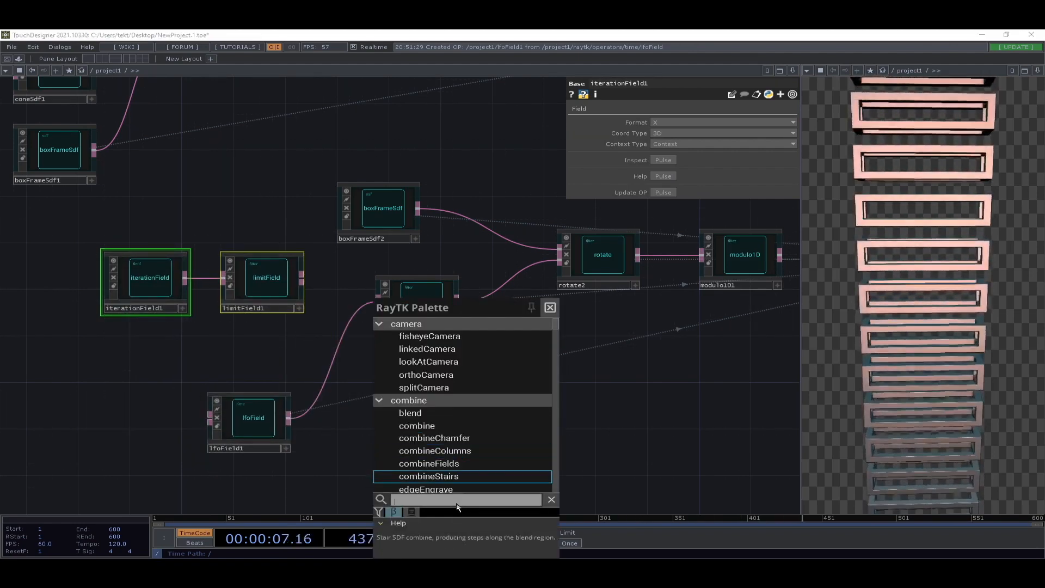
text(f)
key(BackSpace)
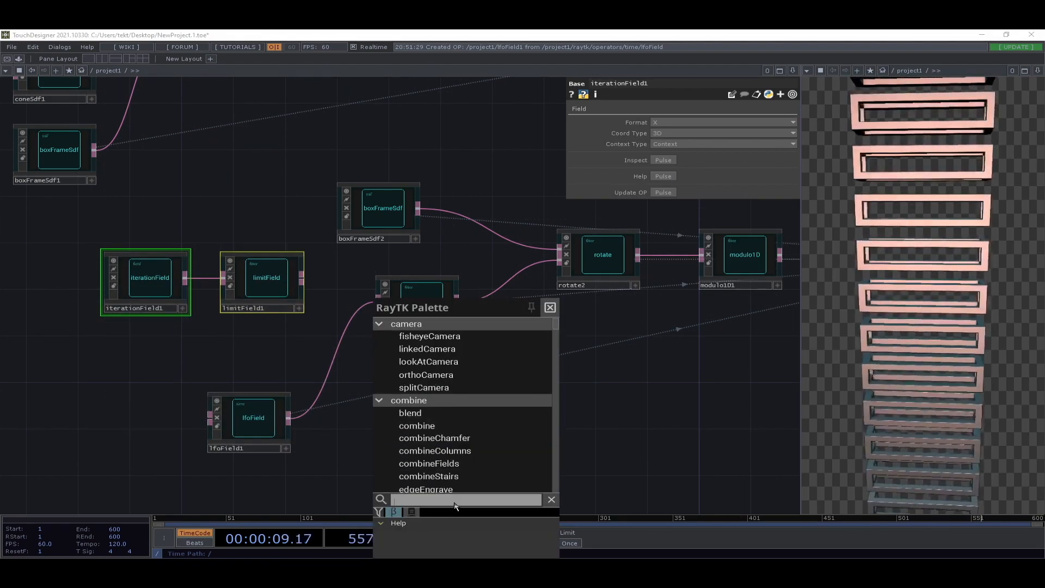
text(com)
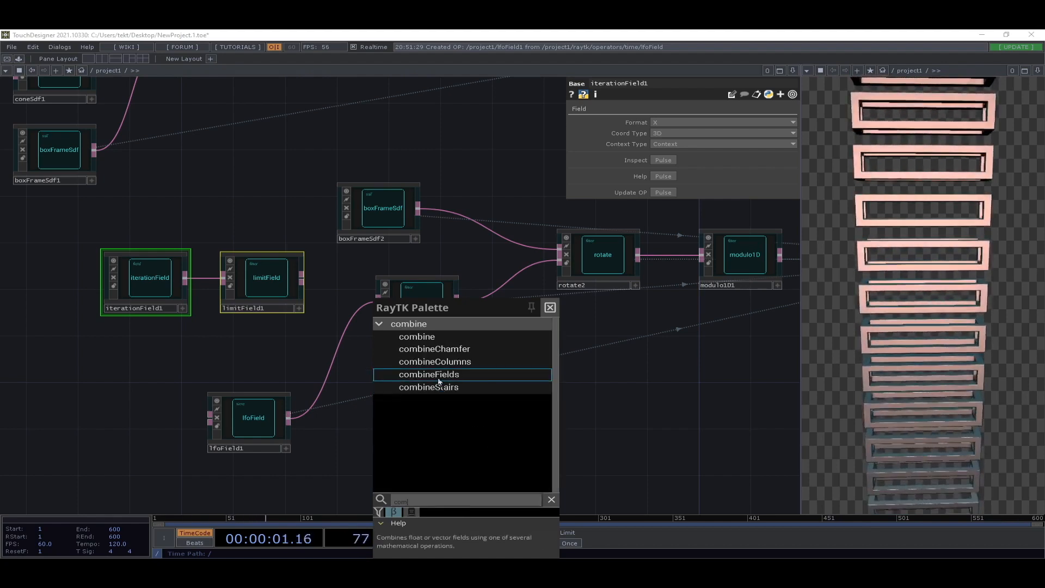
click(439, 376)
drag(422, 295, 425, 410)
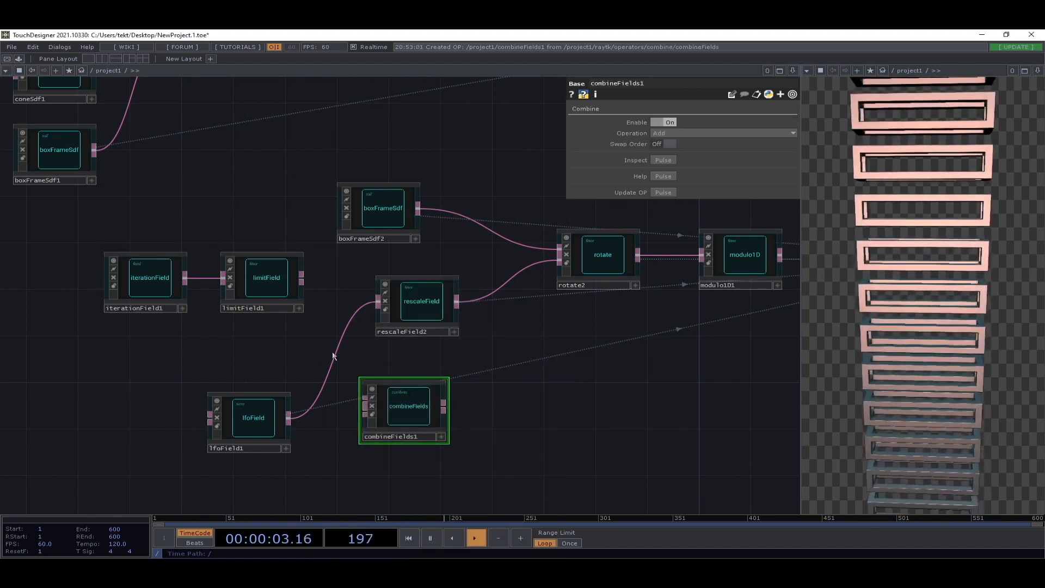
- Shift iterationField1, limitField1 and lfoField1 away from rescaleField2 and place combineFields1 in the gap
right_drag(156, 442, 157, 442)
drag(217, 429, 113, 428)
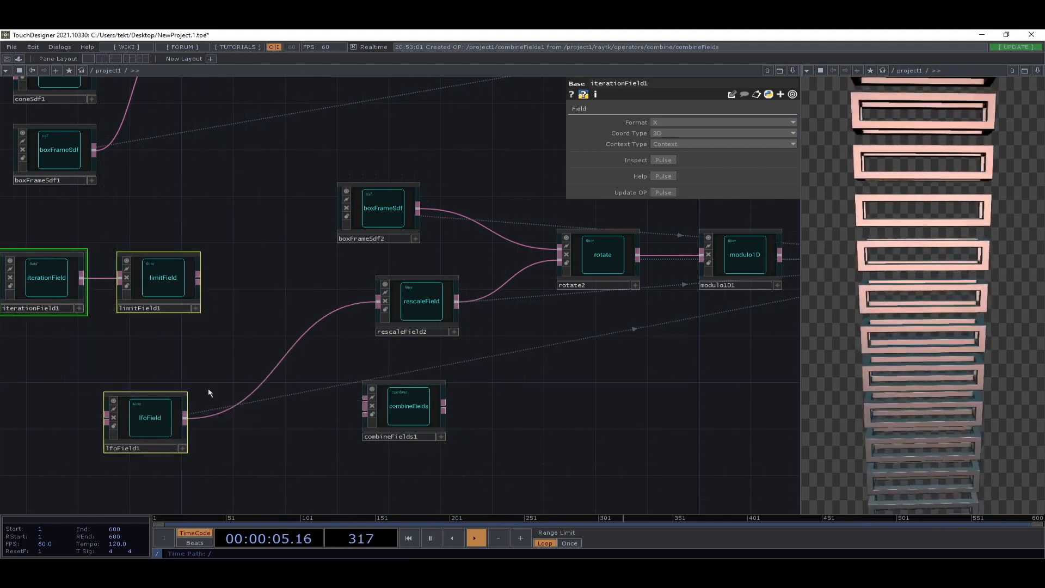
drag(440, 420, 324, 350)
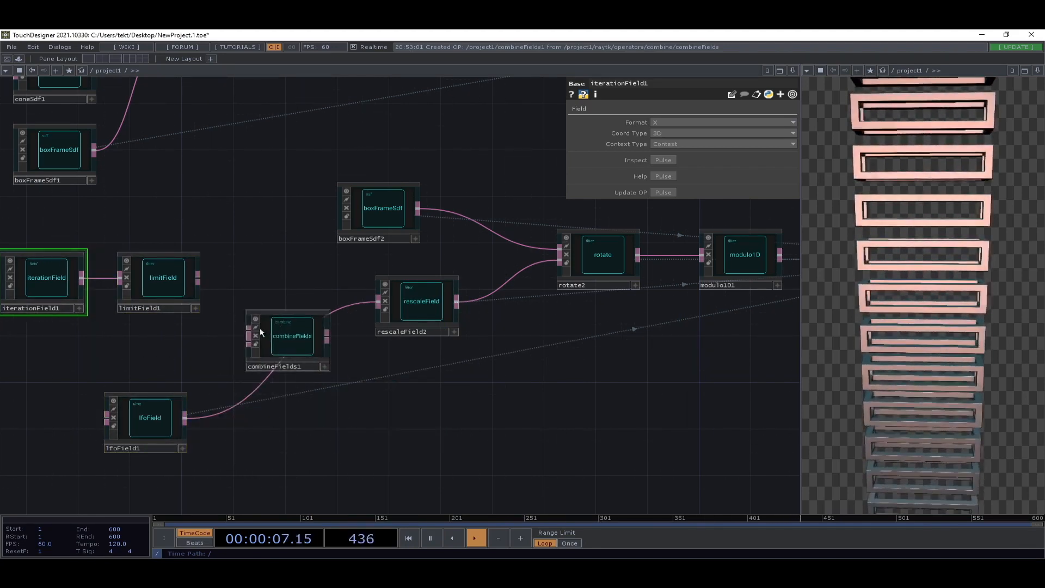
- Connect limitField1 and lfoField1 to combineFields1, feed its output into rescaleField2 and align the two operators
drag(248, 330, 199, 279)
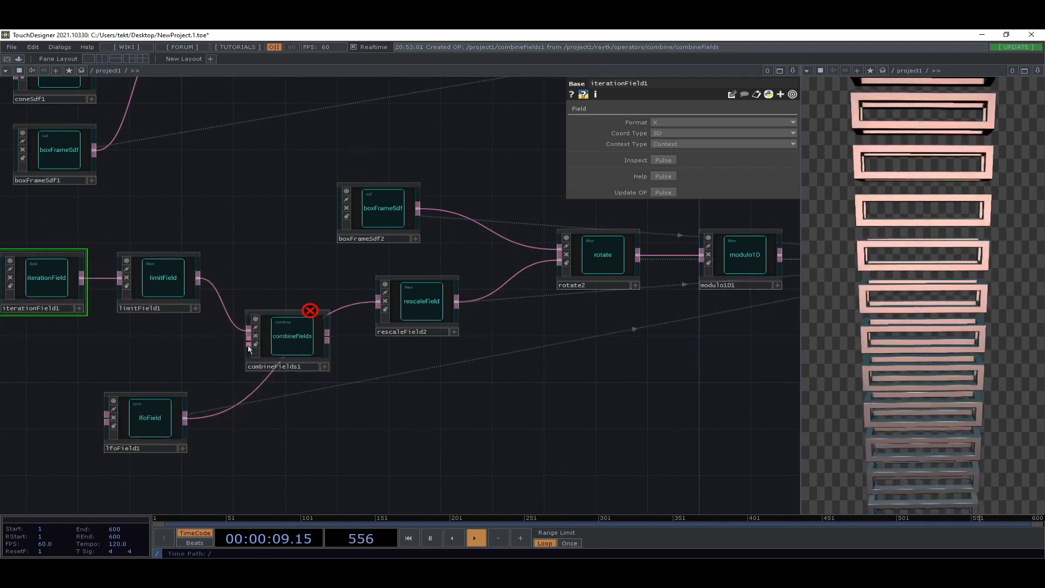
drag(249, 343, 226, 394)
click(187, 418)
click(292, 336)
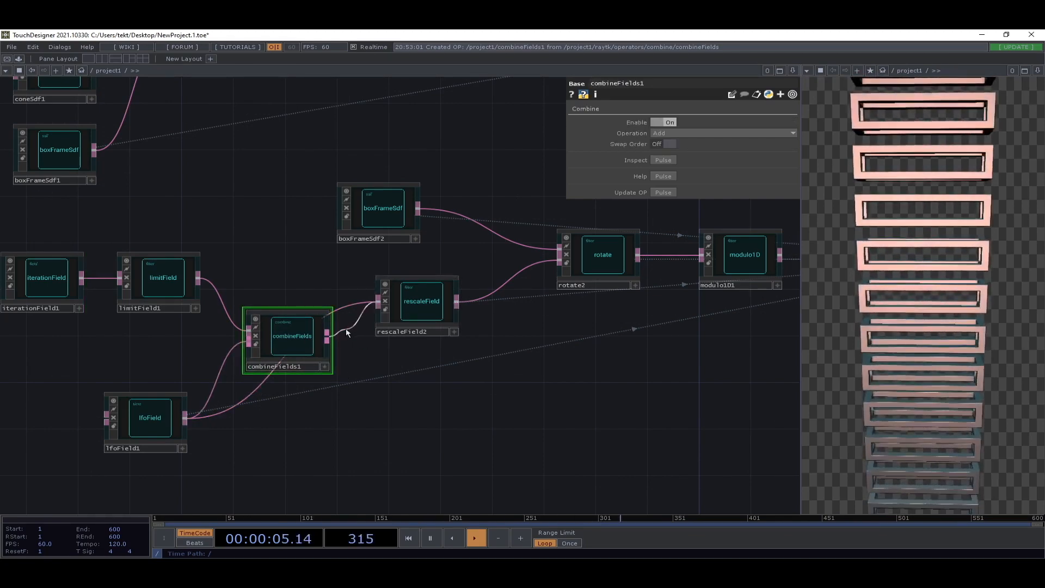
drag(381, 301, 303, 340)
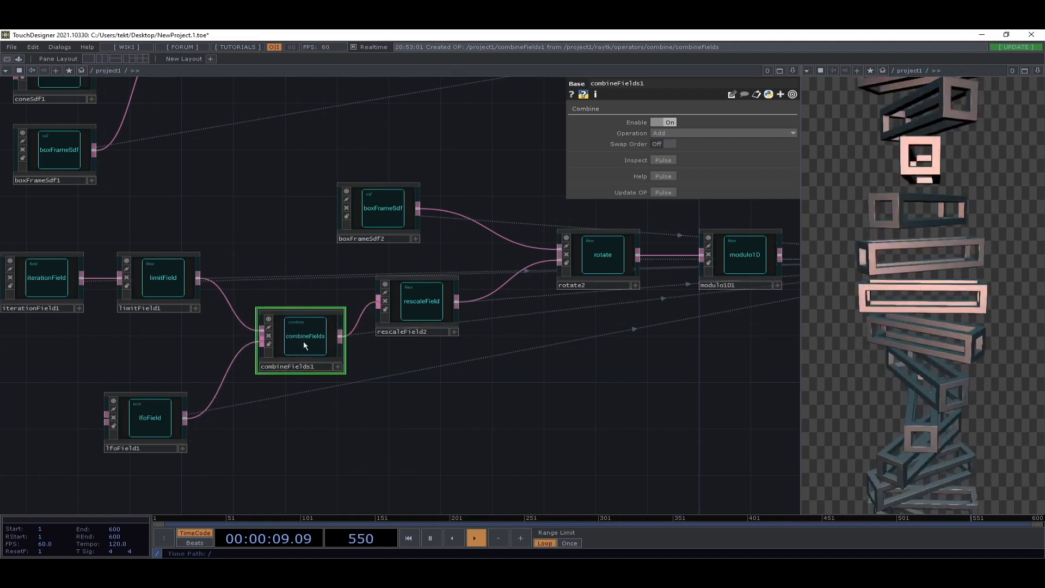
drag(411, 306, 423, 342)
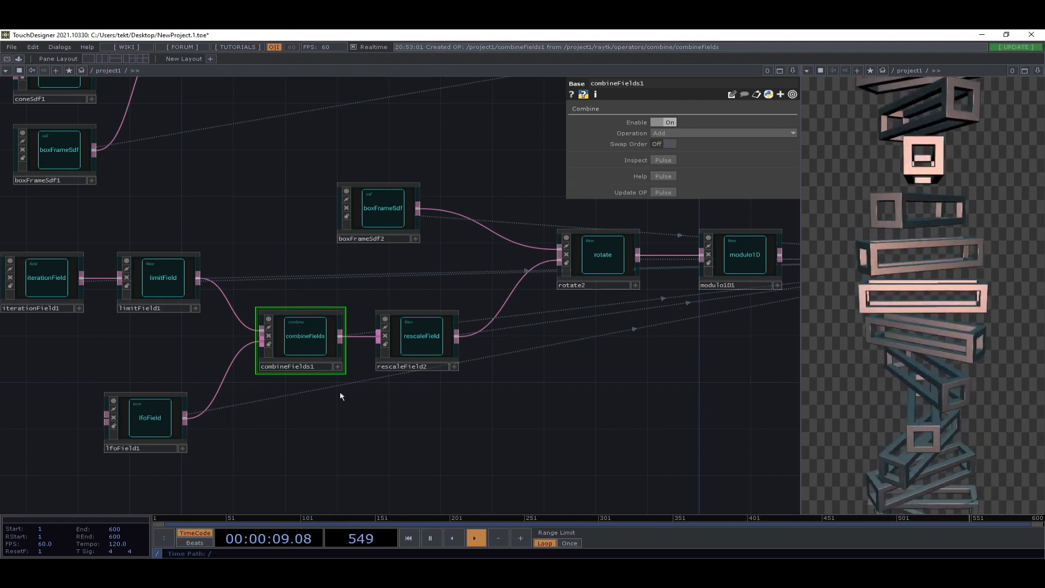
- Examine the parameters of lfoField1, combineFields1, limitField1 and rescaleField2 along the rotation field chain
click(158, 416)
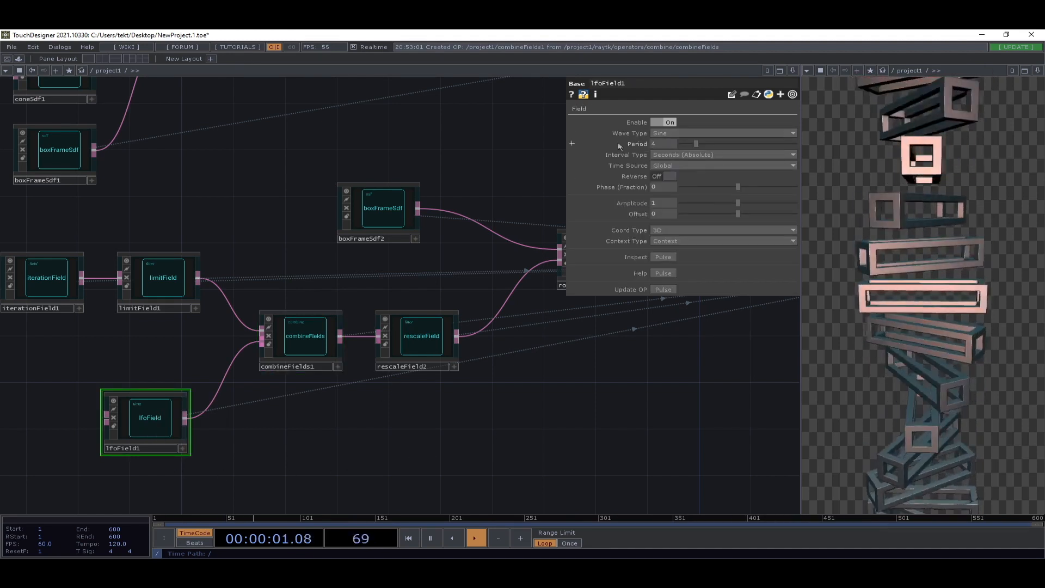
drag(481, 398, 170, 390)
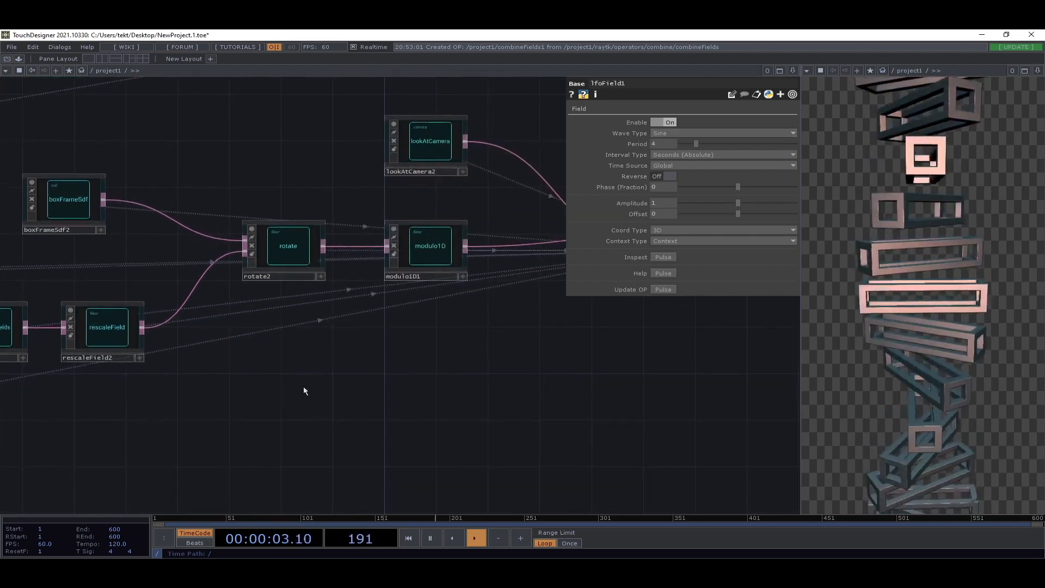
scroll(303, 386, down, 3)
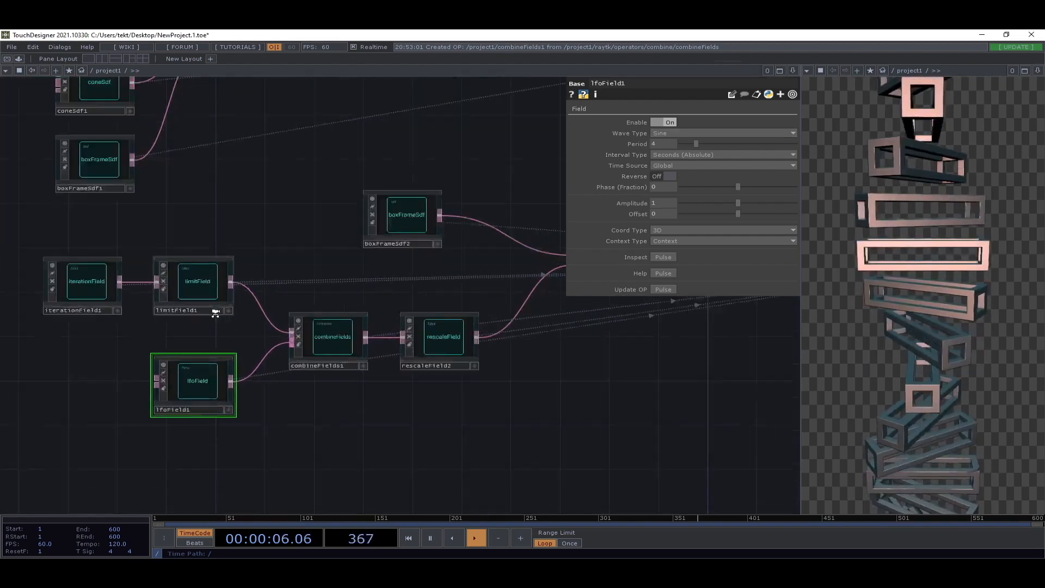
scroll(215, 305, up, 3)
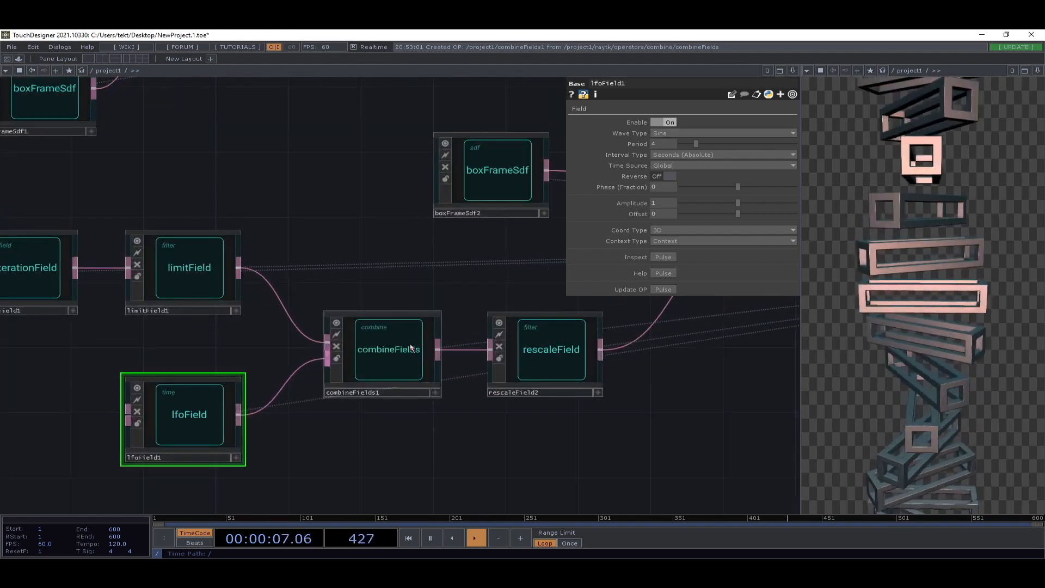
click(411, 349)
click(173, 282)
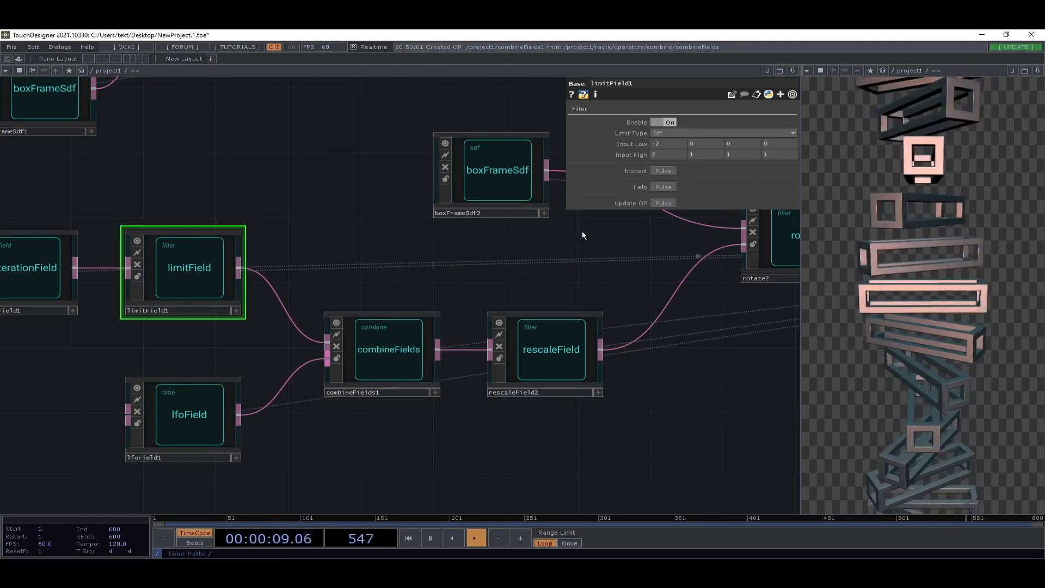
click(520, 330)
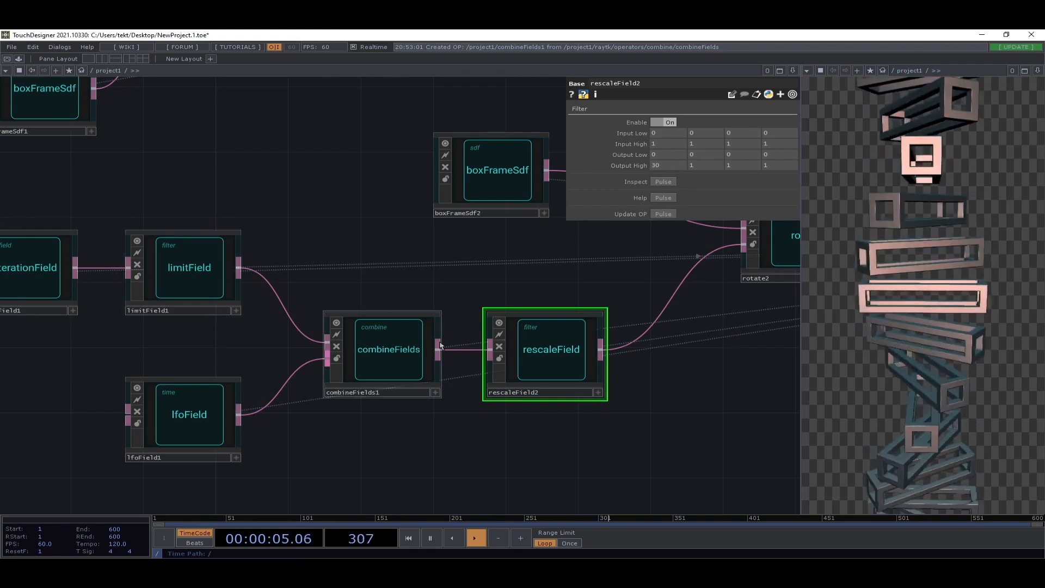
drag(529, 448, 536, 388)
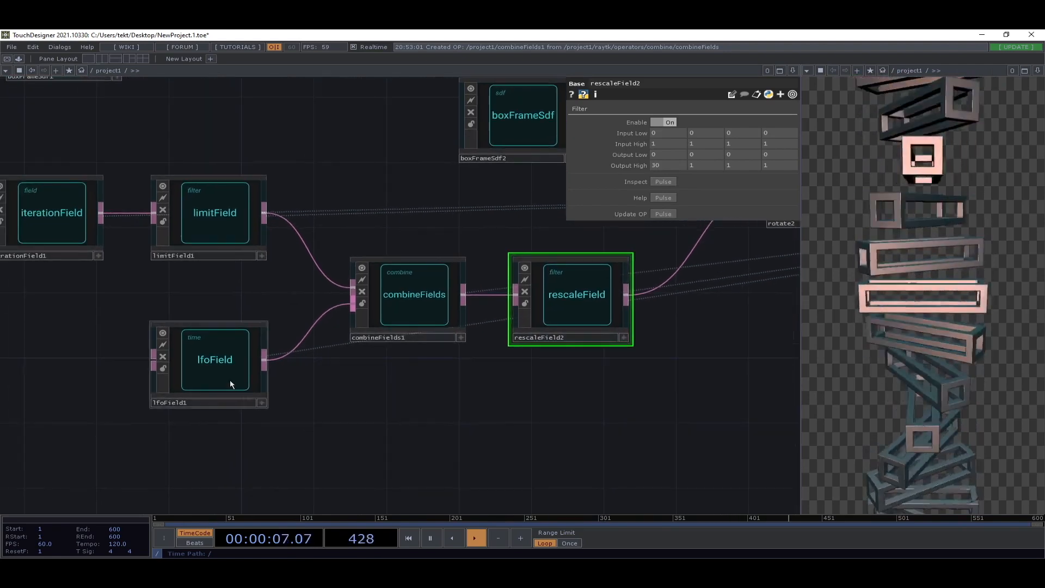
click(229, 379)
drag(615, 427, 621, 429)
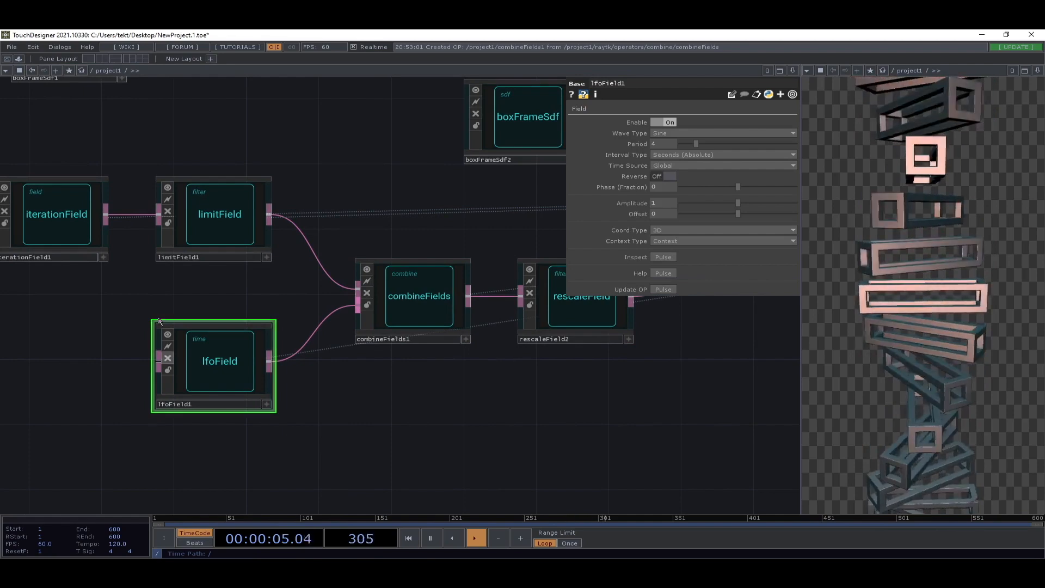
- Look over both raymarch branches from the rotation field chain to their render operators and null outputs
drag(603, 390, 326, 373)
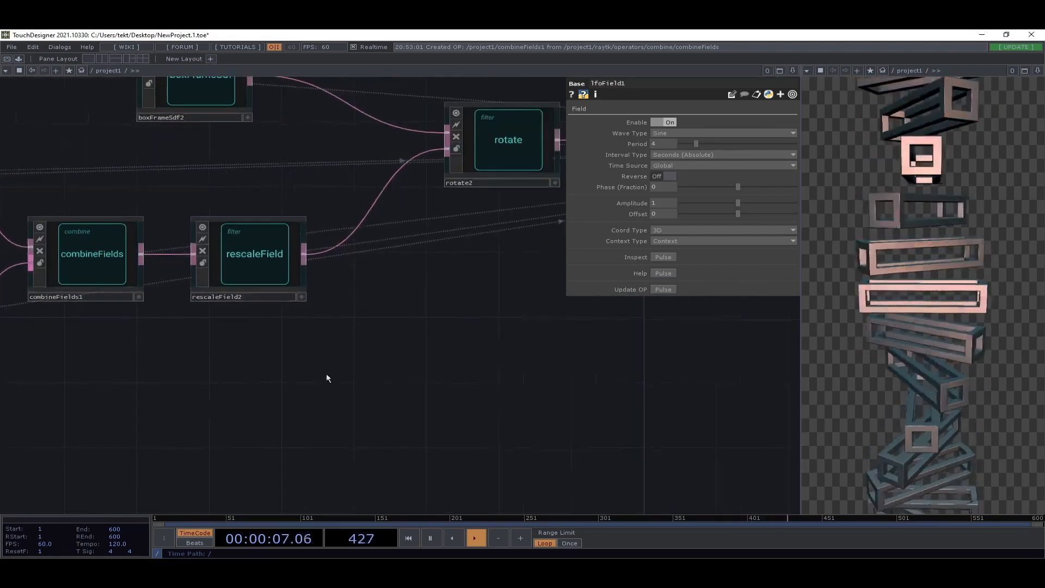
scroll(349, 377, down, 2)
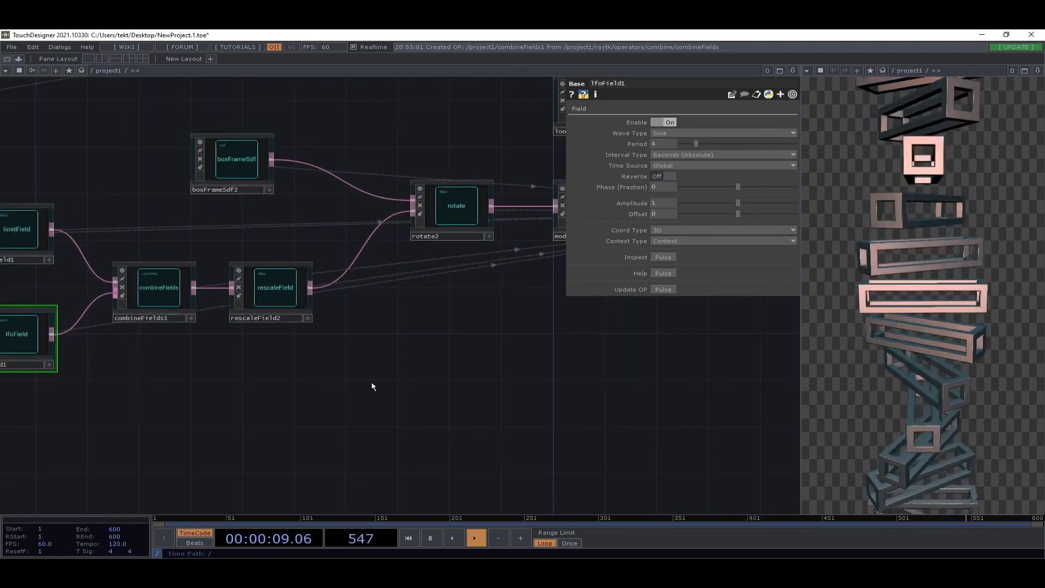
scroll(374, 385, down, 2)
drag(466, 365, 315, 370)
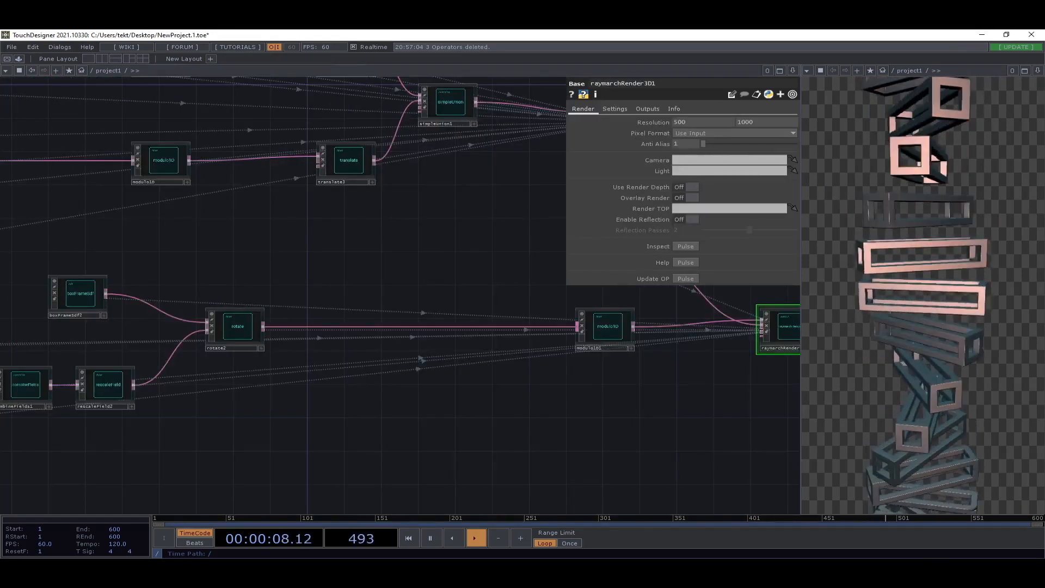
scroll(424, 385, down, 3)
drag(468, 421, 344, 427)
scroll(403, 429, down, 1)
scroll(345, 427, down, 2)
drag(388, 271, 334, 304)
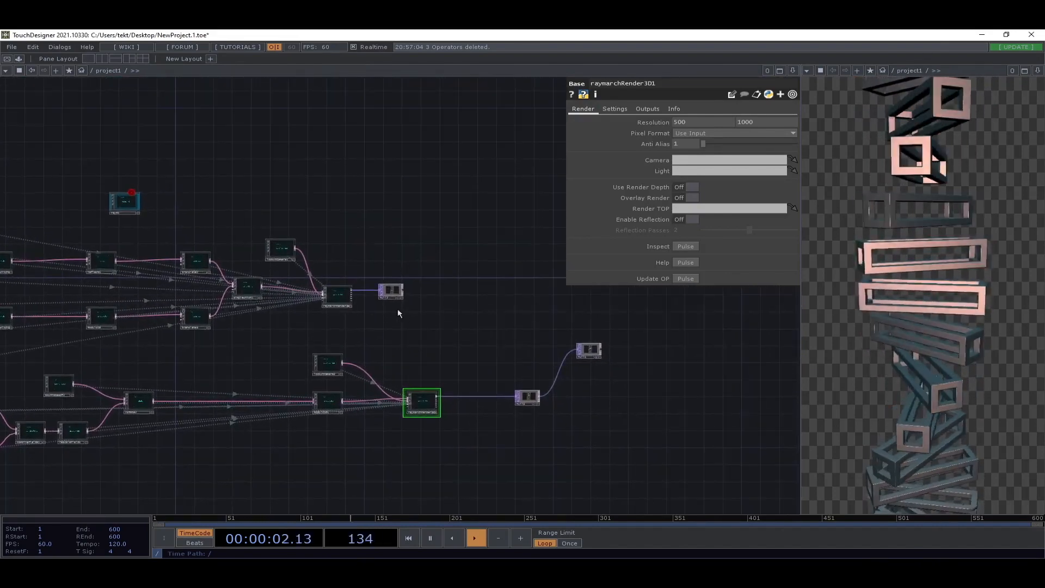
scroll(433, 350, up, 4)
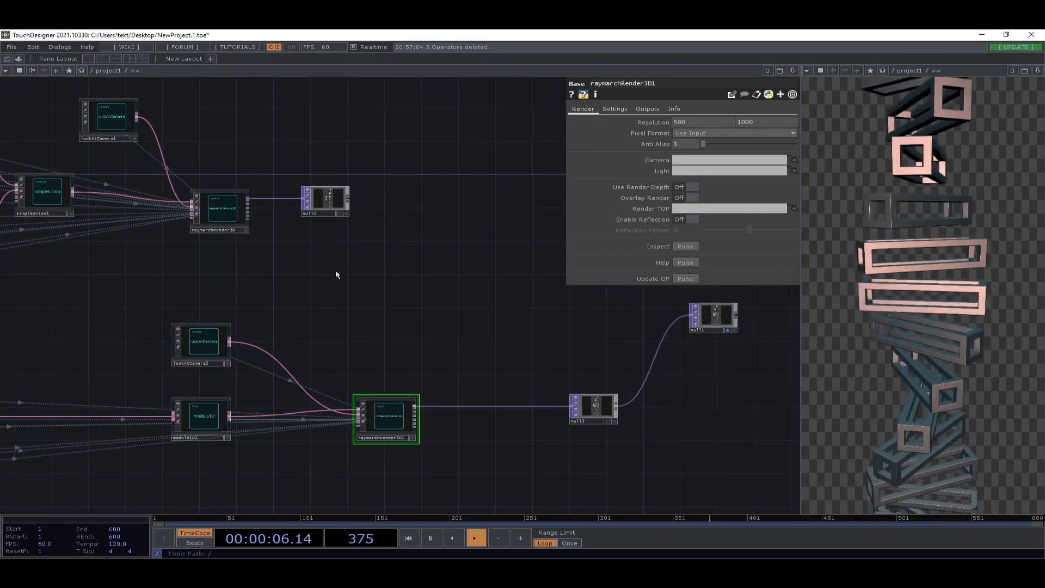
drag(451, 287, 696, 330)
drag(405, 327, 559, 352)
drag(437, 366, 125, 374)
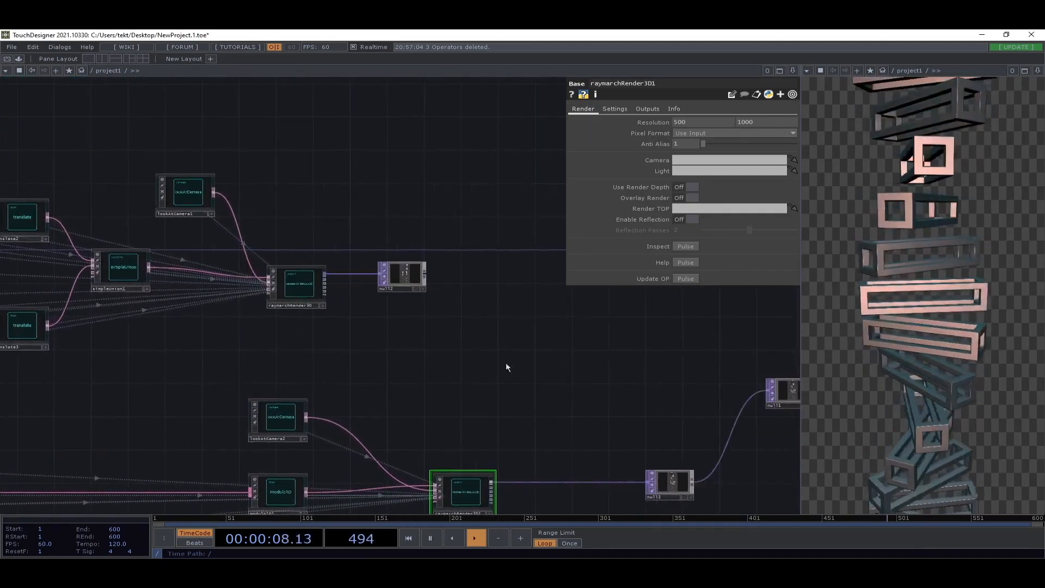
- Feed null3 from null2's output instead of raymarchRender3D1 so the multi-shape branch is displayed
drag(505, 361, 408, 347)
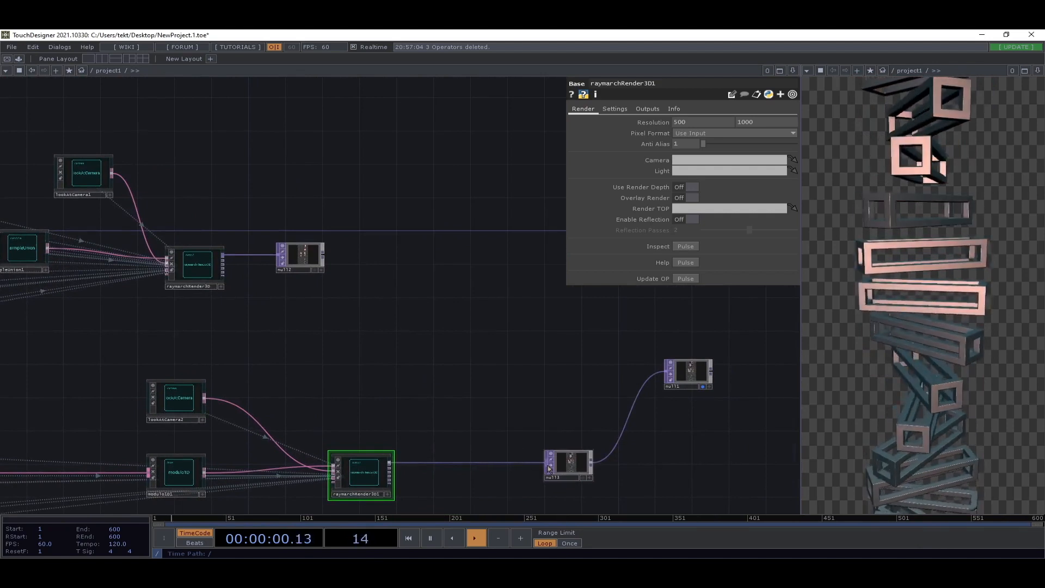
click(547, 463)
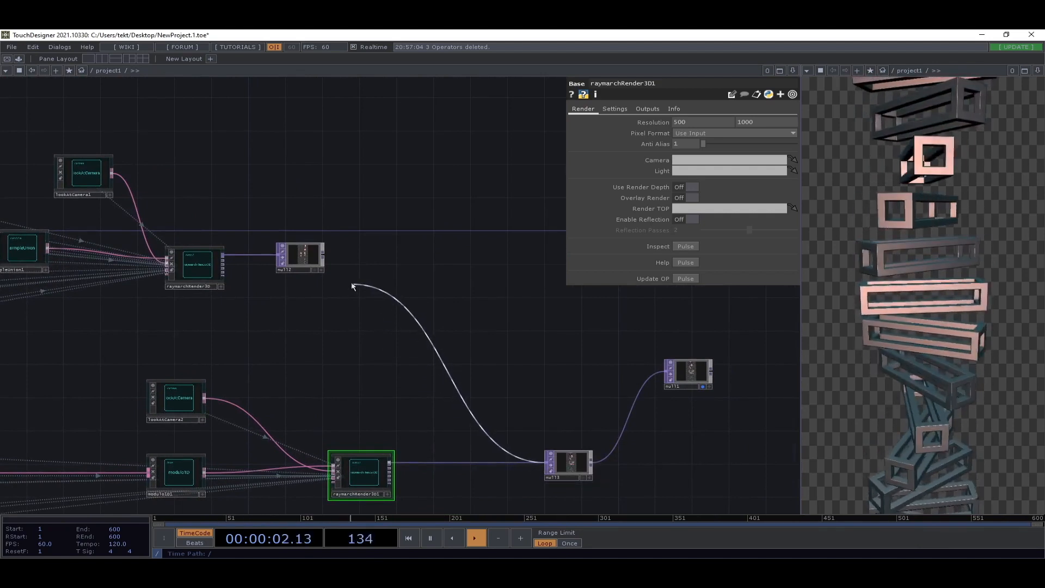
click(326, 259)
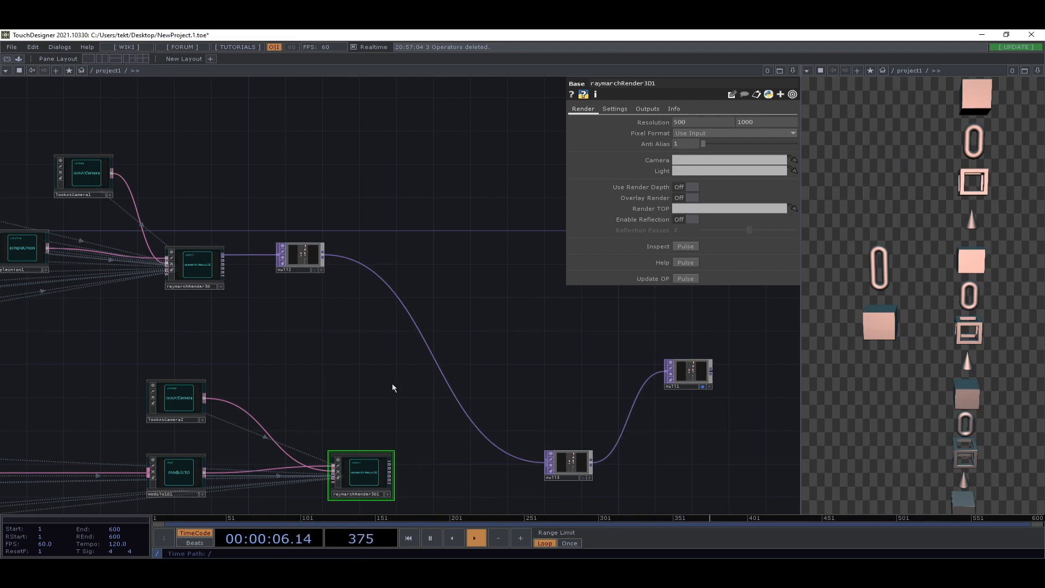
- Examine the parameters of reflect1 and modulo1D and the iterationSwitch operators and shapes that feed them
drag(394, 388, 422, 389)
drag(164, 337, 782, 370)
drag(344, 376, 414, 381)
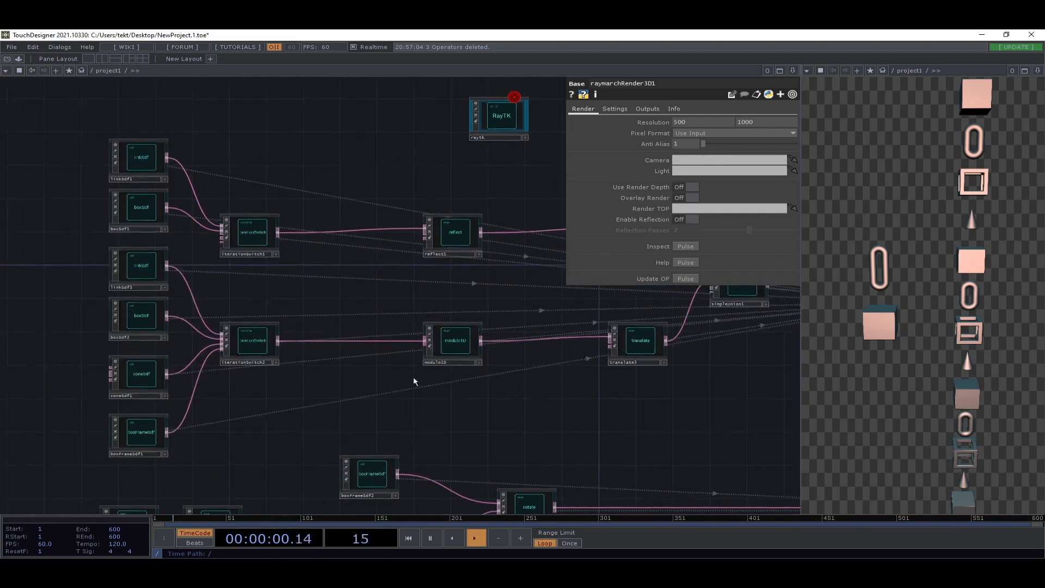
scroll(303, 266, up, 5)
scroll(312, 229, down, 5)
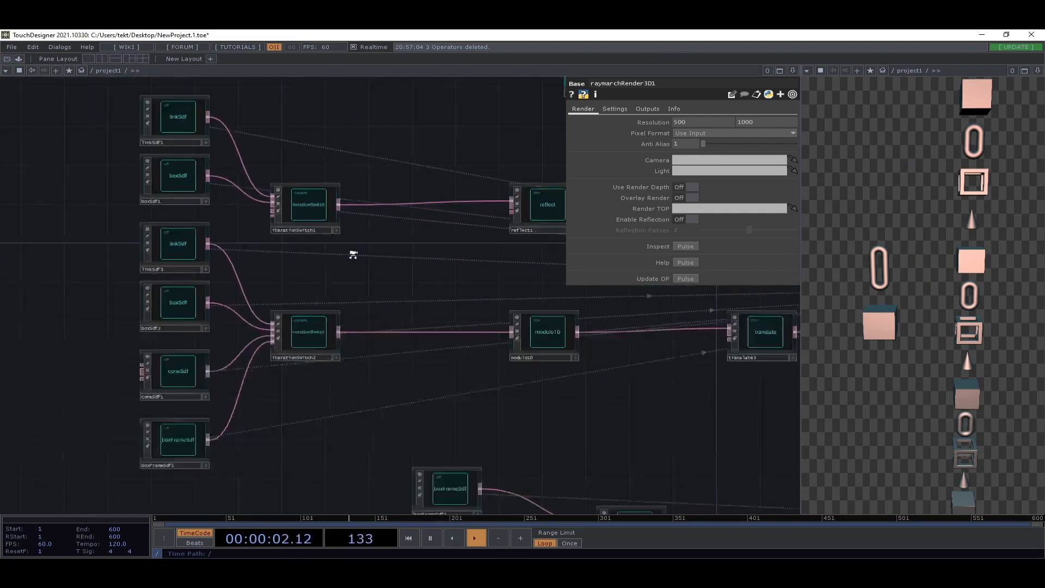
drag(378, 285, 107, 258)
scroll(249, 175, up, 1)
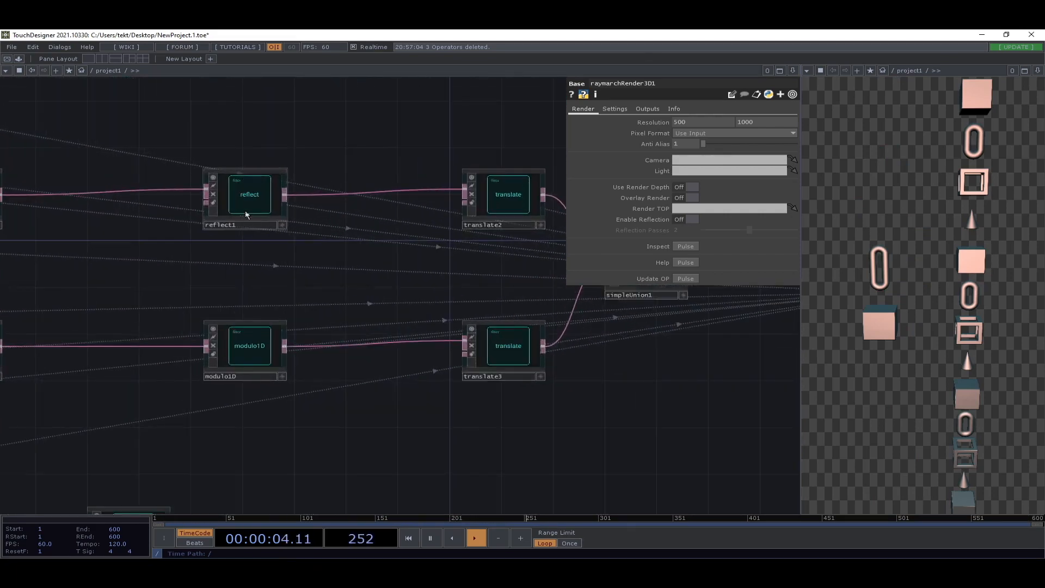
click(249, 185)
drag(236, 278, 358, 334)
scroll(357, 333, up, 2)
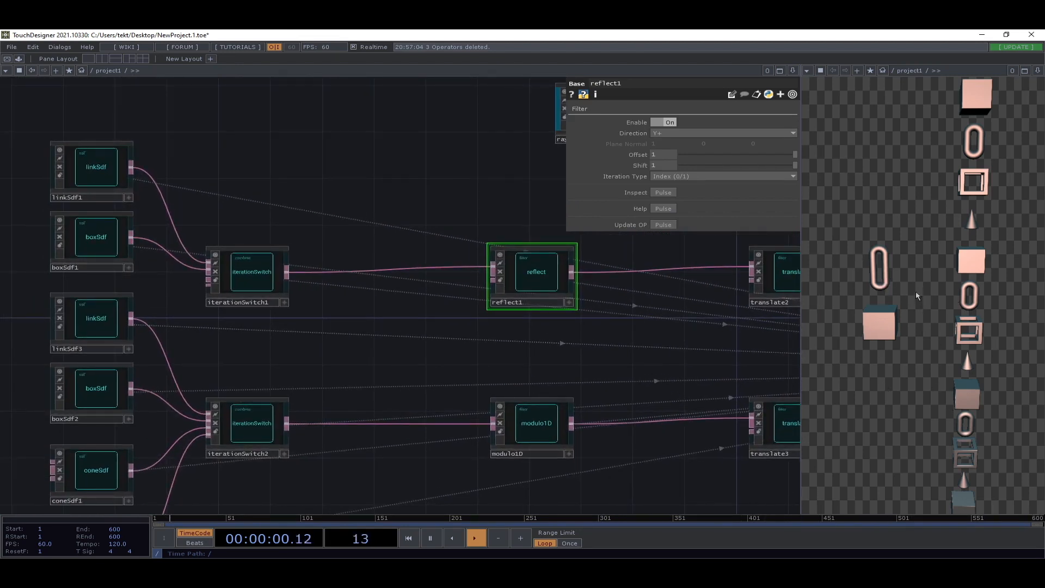
drag(603, 370, 429, 264)
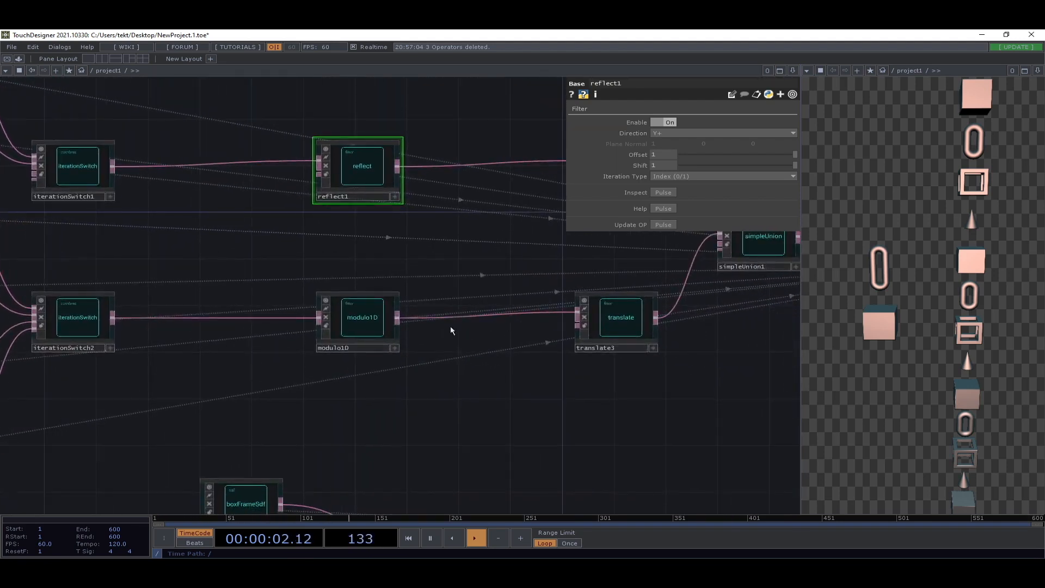
click(367, 327)
drag(354, 376, 542, 395)
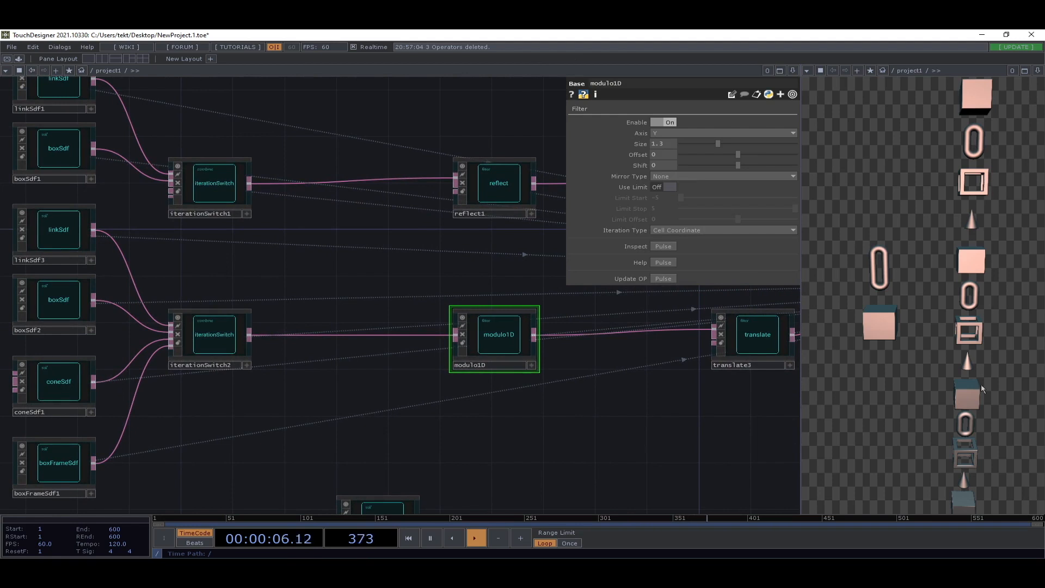
drag(245, 420, 326, 405)
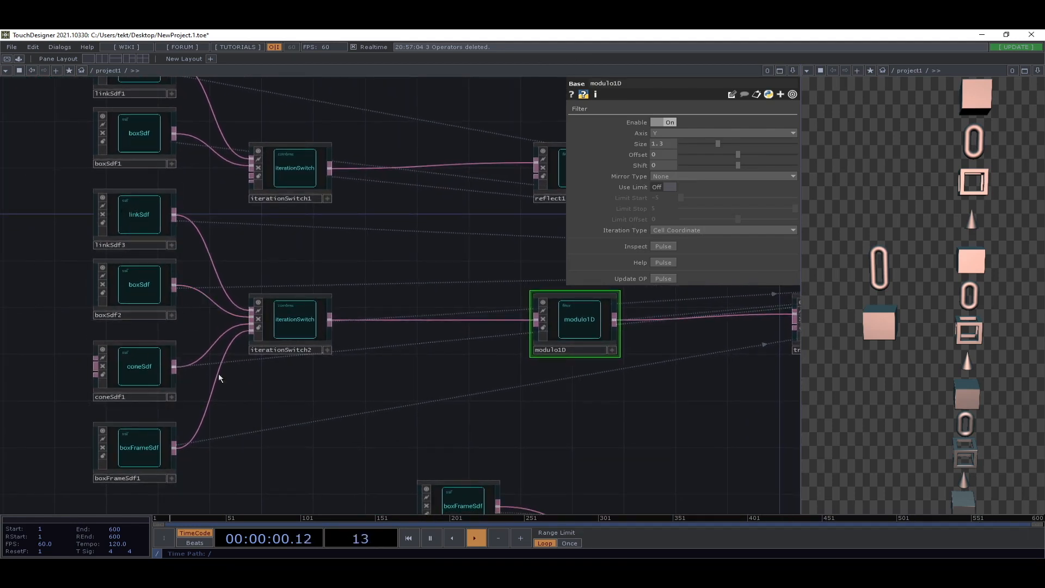
- Reconnect null3's input to raymarchRender3D1's output so the box frame branch is displayed
drag(507, 418, 151, 400)
scroll(561, 420, down, 3)
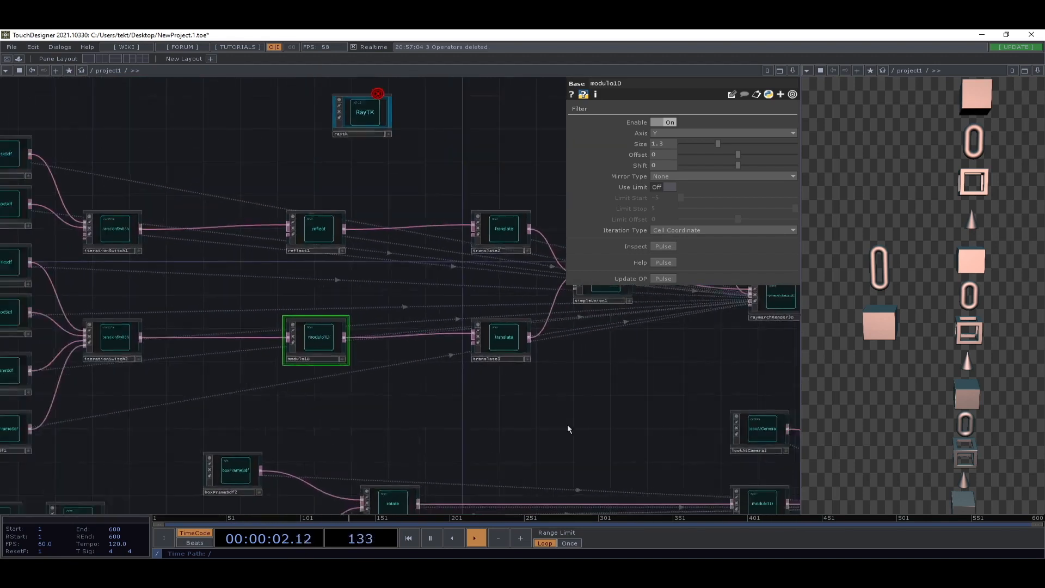
drag(569, 430, 129, 365)
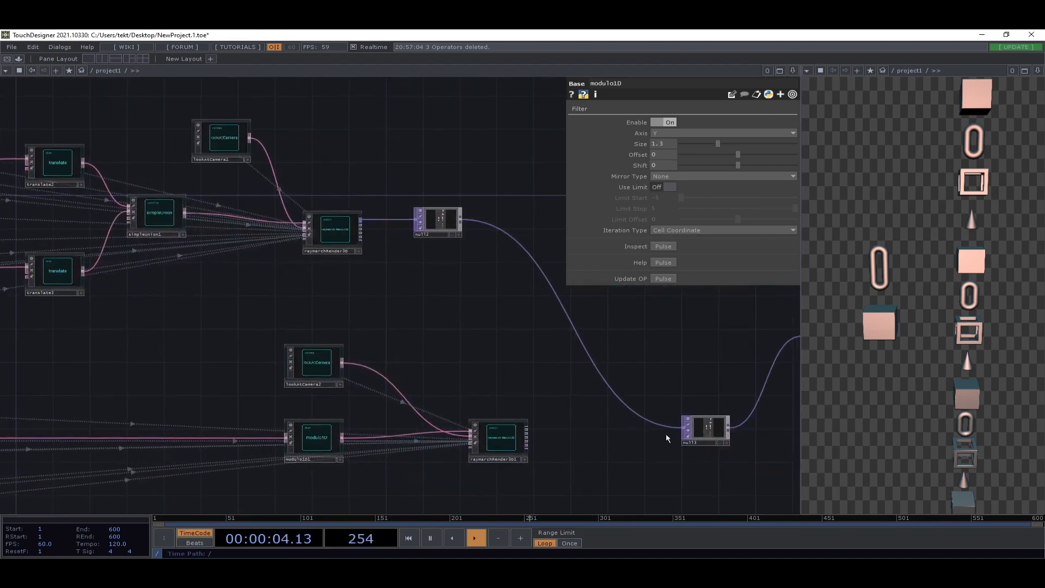
drag(684, 434, 526, 430)
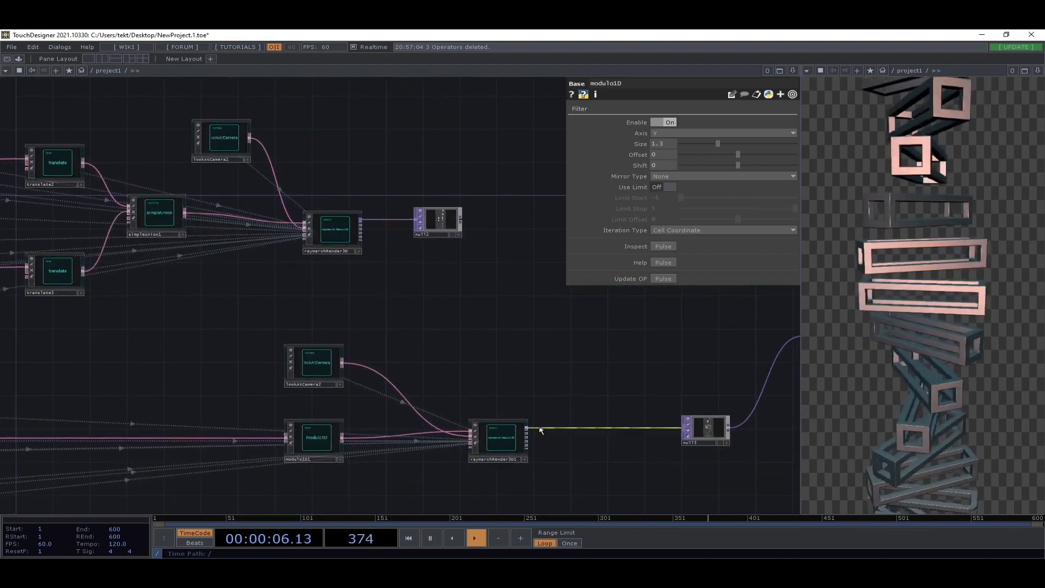
- Examine the parameters of boxFrameSdf2, rotate2 and iterationField1 along the box frame rotation chain
drag(236, 475, 806, 397)
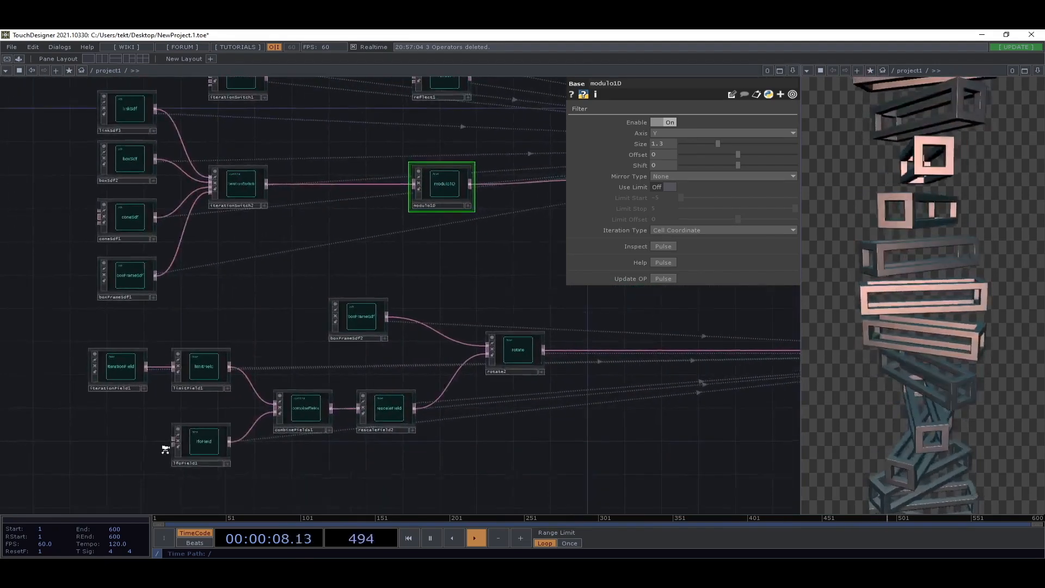
scroll(165, 447, up, 3)
scroll(277, 406, down, 3)
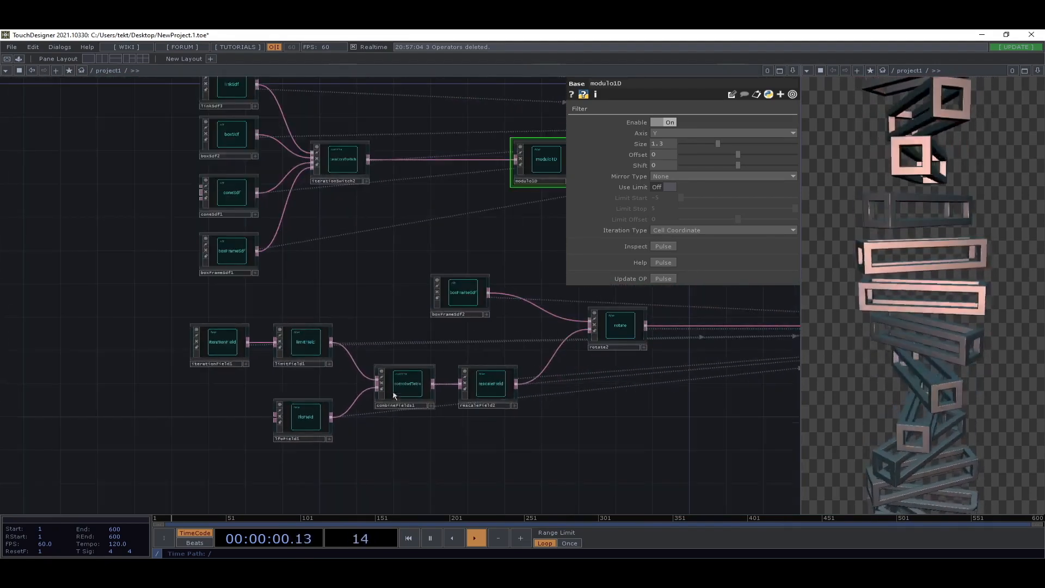
scroll(346, 378, up, 4)
scroll(294, 346, down, 2)
drag(396, 306, 159, 350)
click(263, 292)
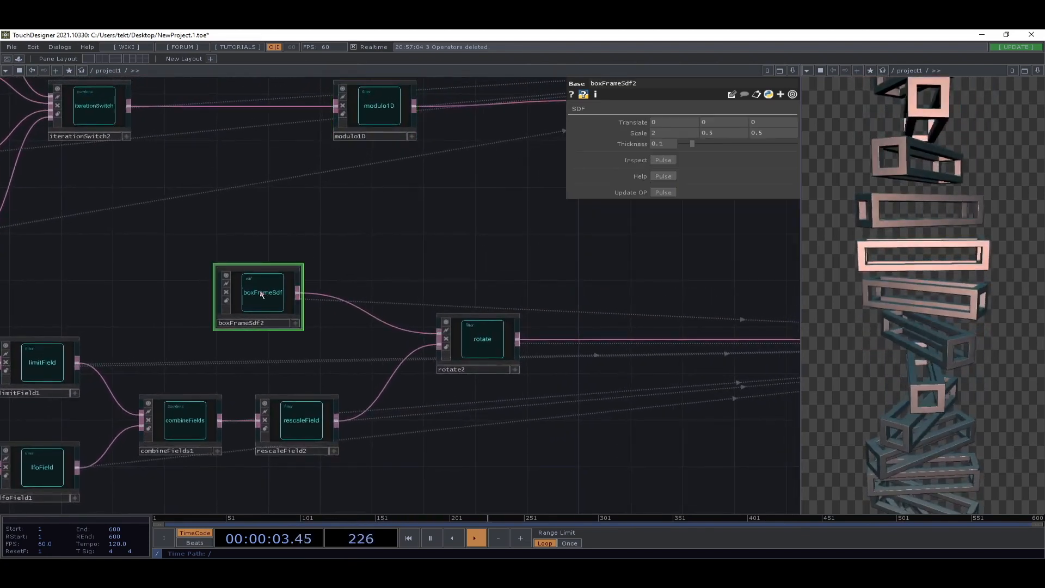
click(491, 339)
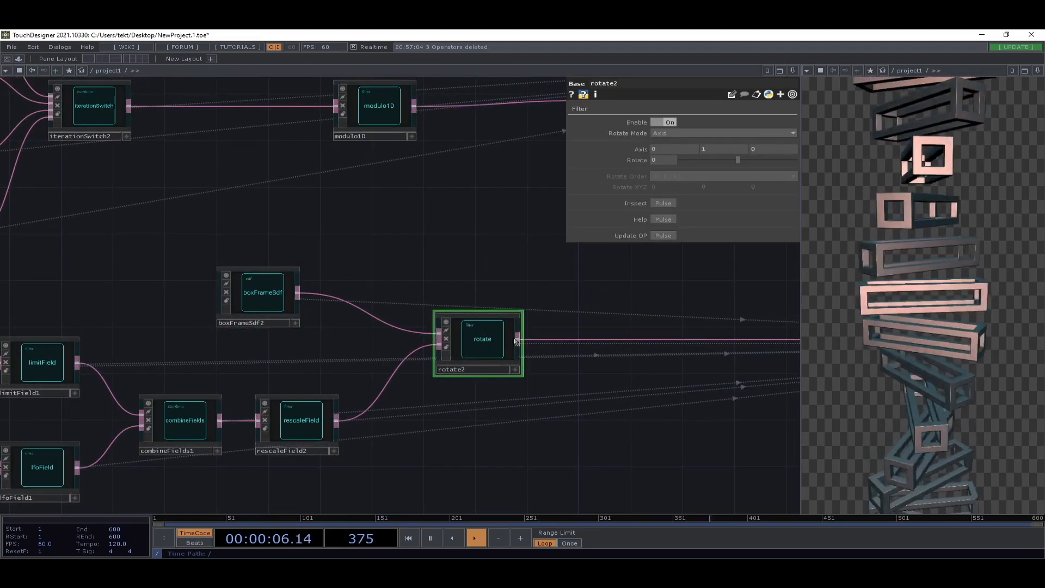
drag(625, 425, 513, 349)
drag(264, 335, 496, 341)
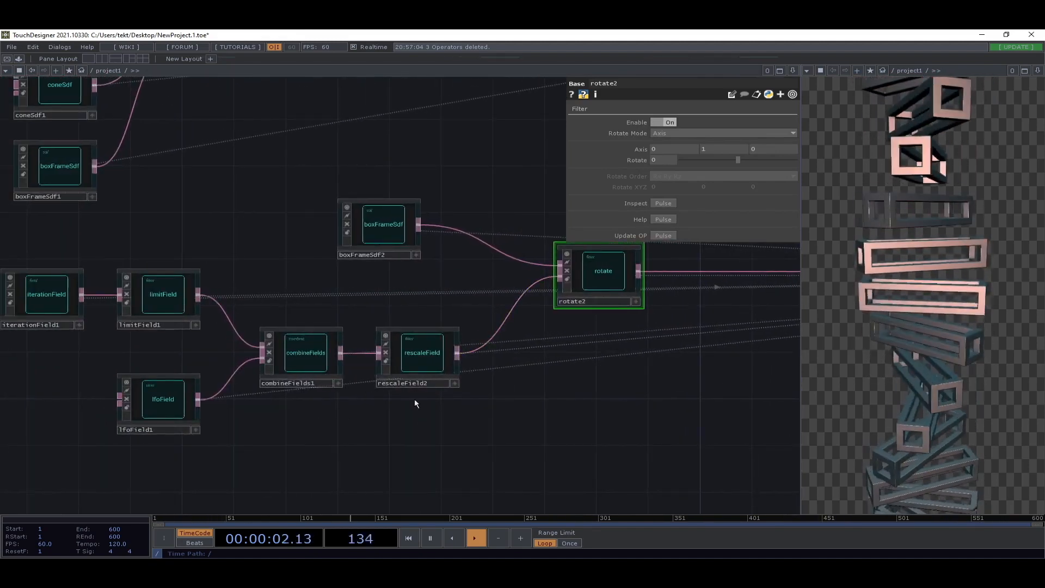
drag(391, 431, 519, 446)
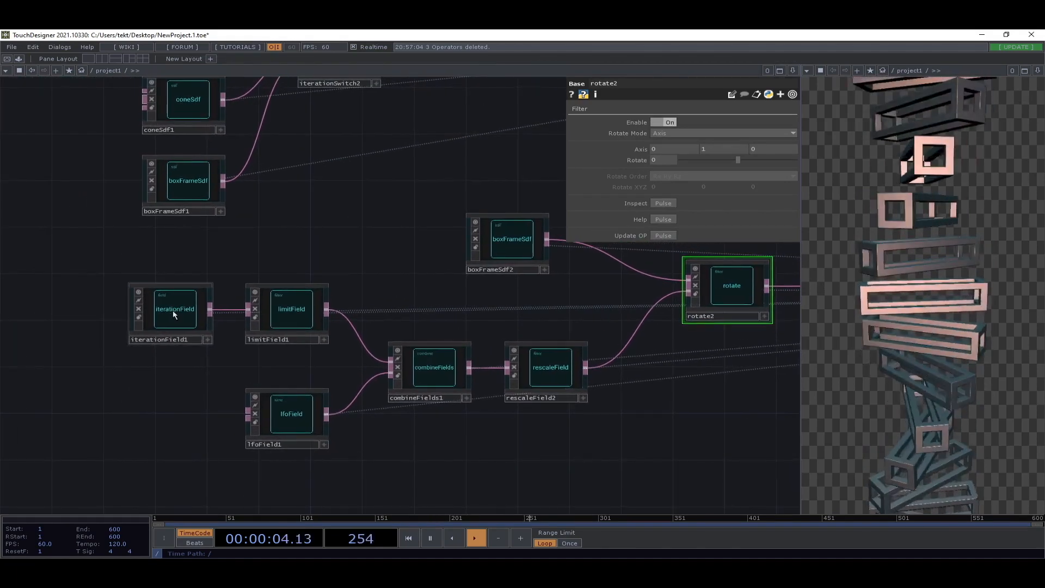
click(169, 311)
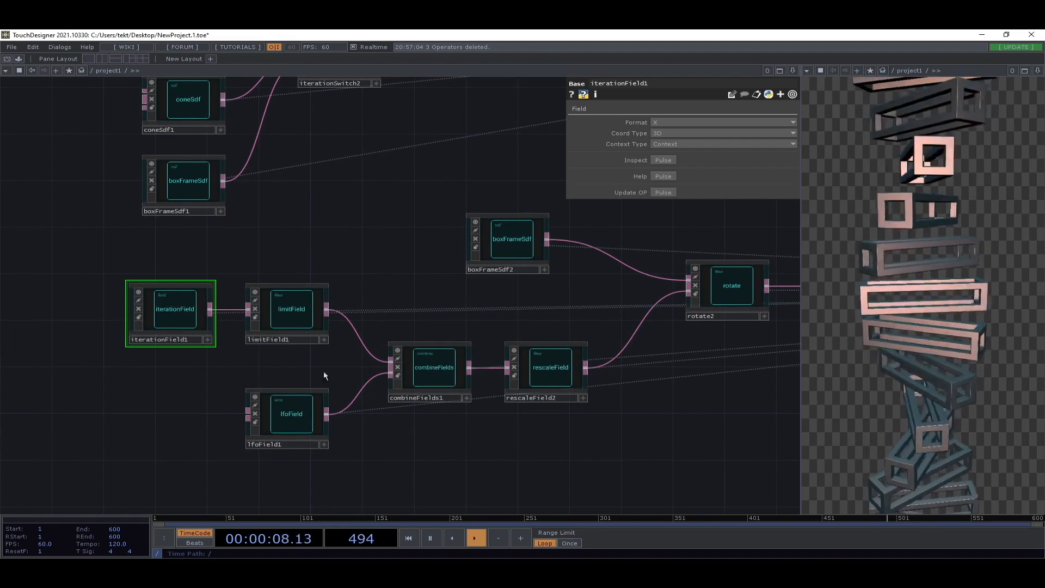
- Delete limitField1 so iterationField1 feeds combineFields1 directly, and place iterationField1 above lfoField1
click(296, 313)
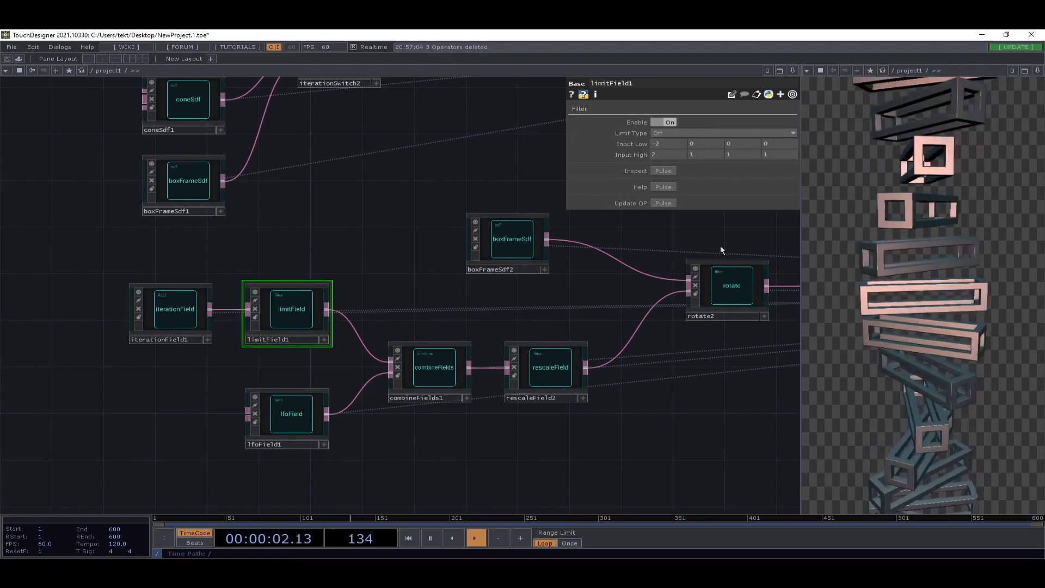
drag(211, 310, 356, 334)
key(Delete)
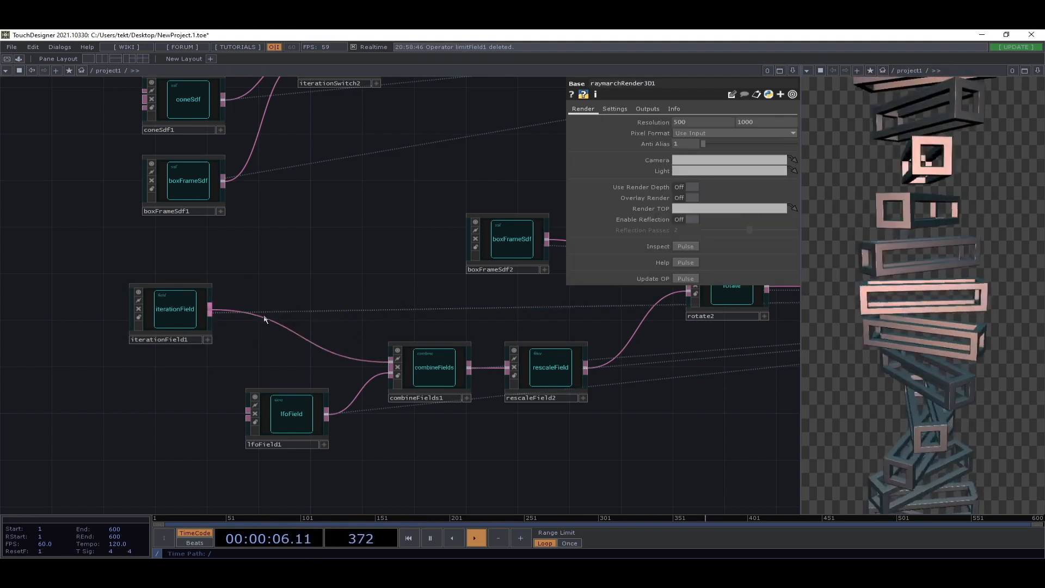
drag(175, 313, 289, 321)
drag(392, 301, 292, 282)
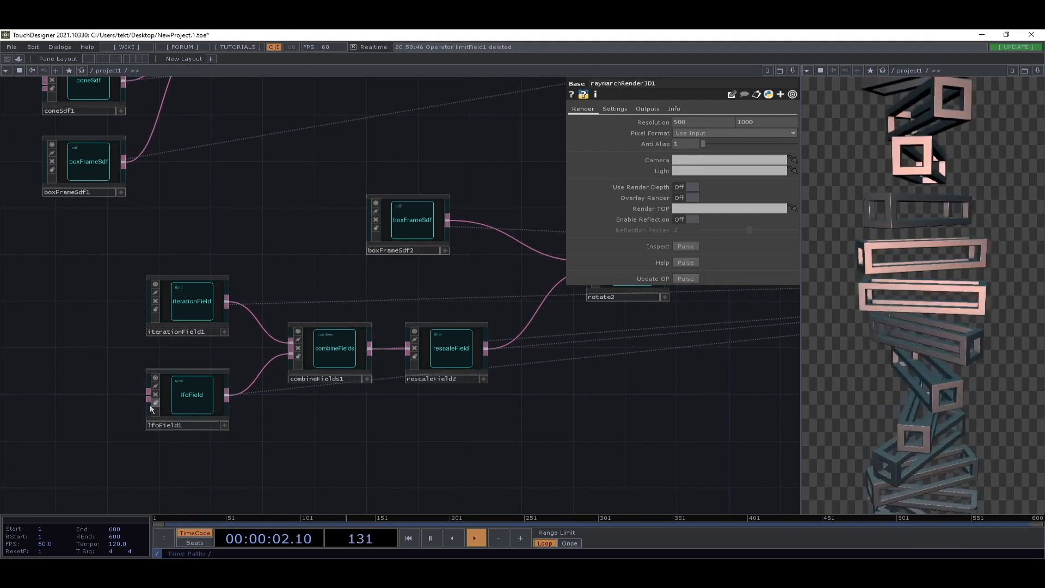
- Review lfoField1's parameters and disable combineFields1
click(179, 397)
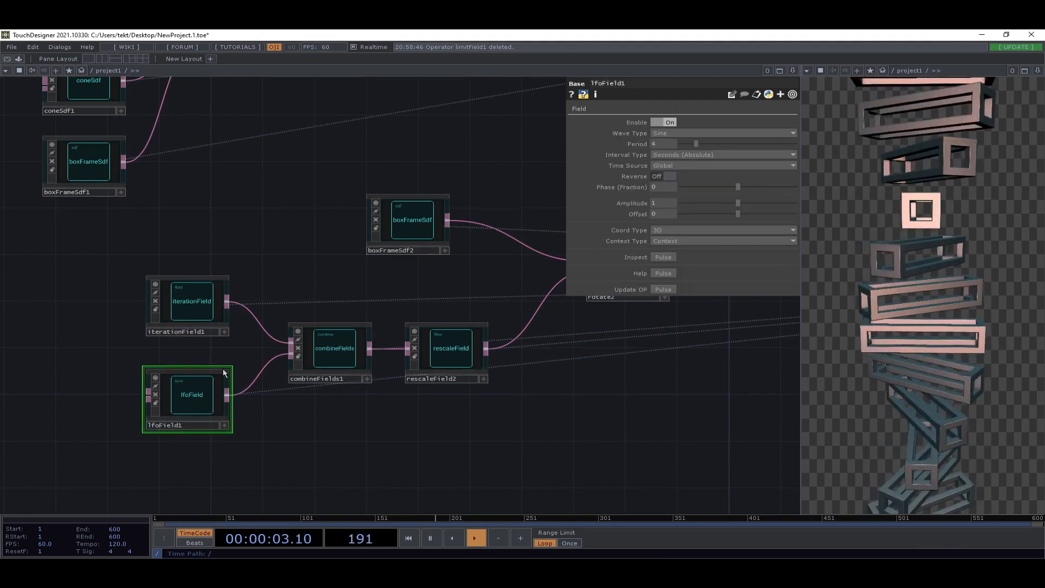
click(316, 346)
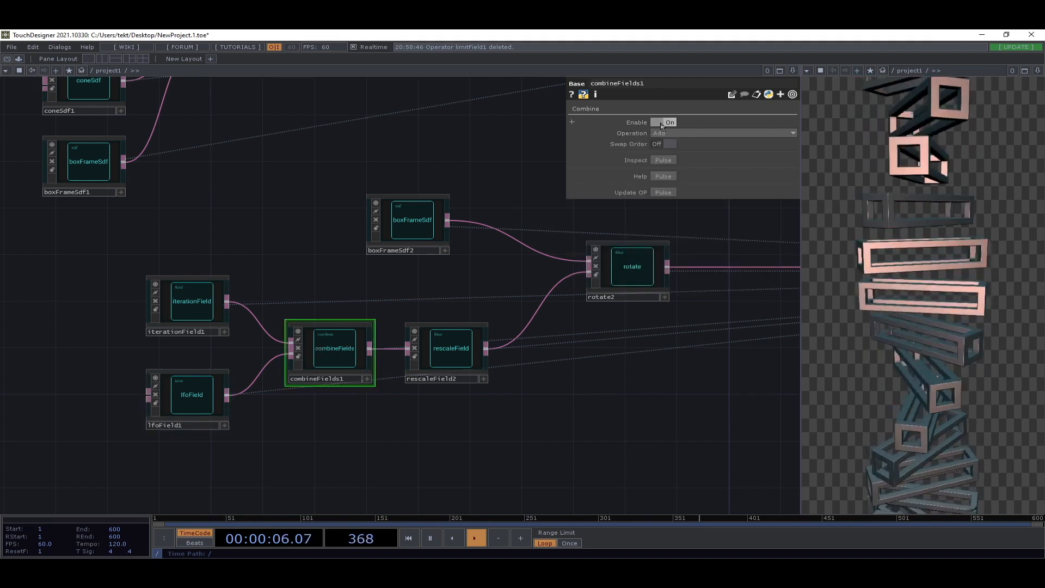
click(660, 123)
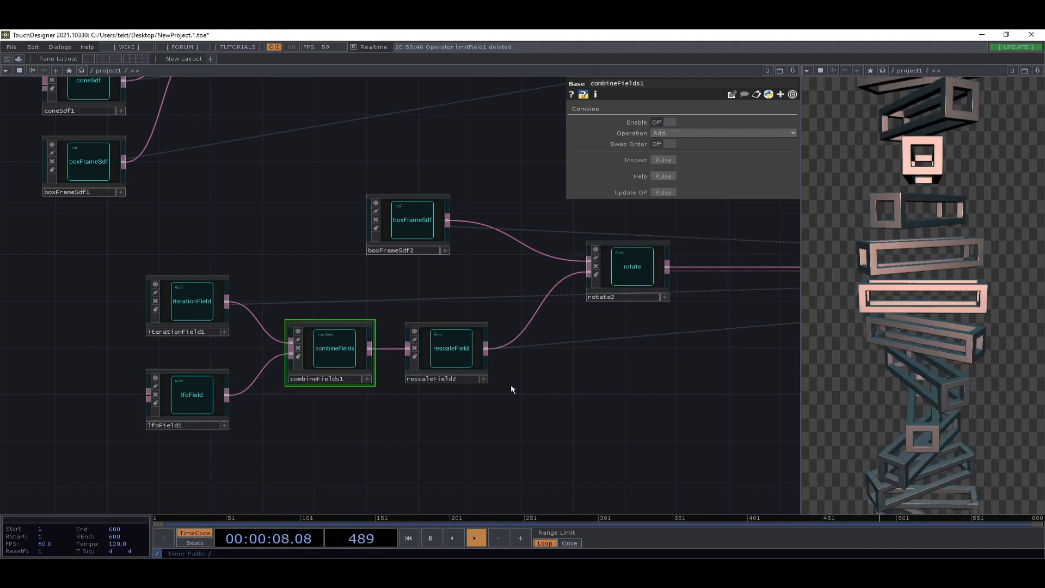
- Examine rescaleField2's input and output ranges and modulo1D1's repetition parameters, following the chain to raymarchRender3D1
click(455, 351)
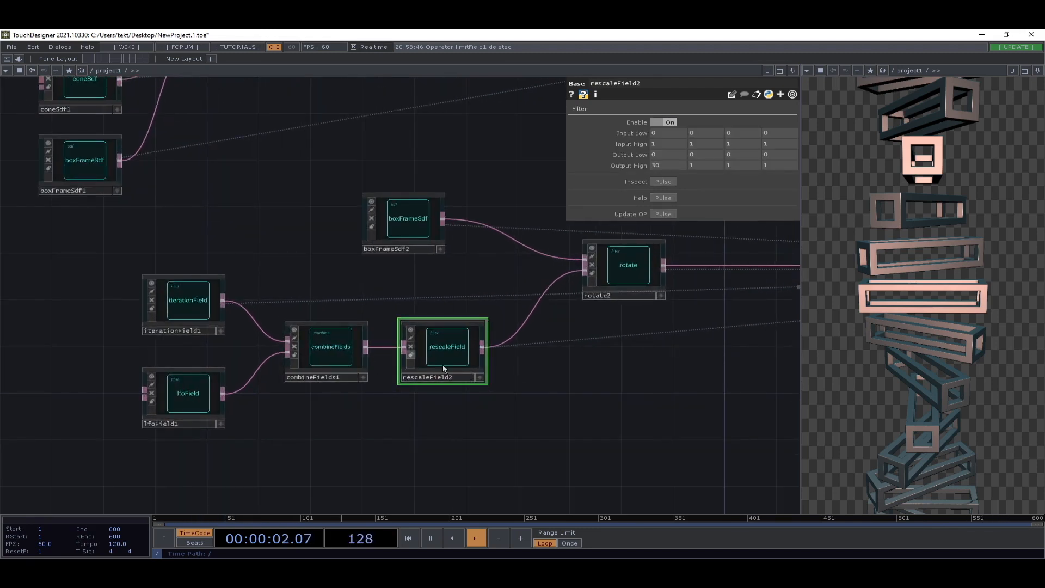
drag(609, 339, 504, 351)
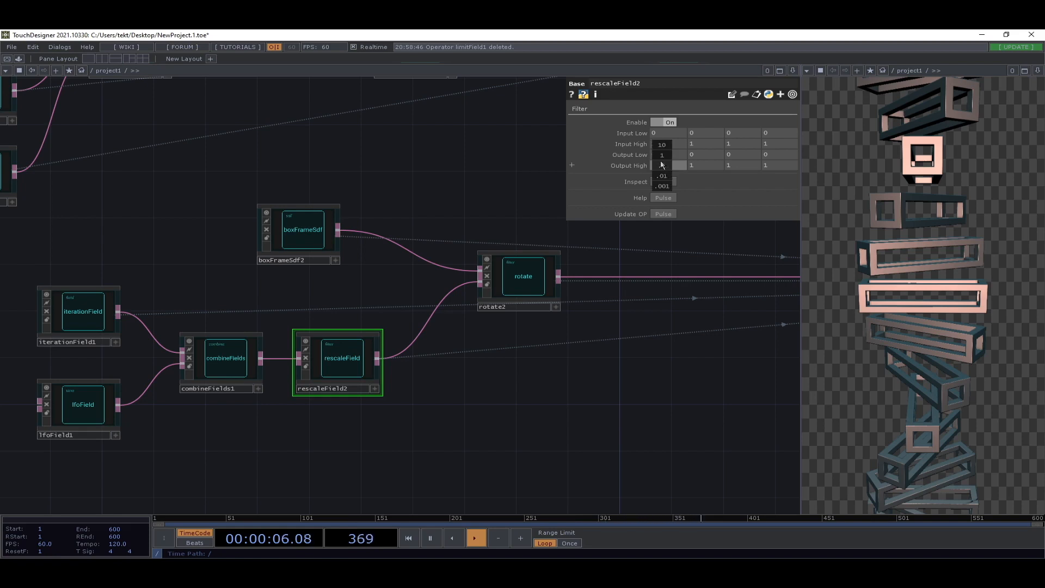
mouse_move(668, 163)
middle_down()
mouse_move(638, 166)
mouse_move(669, 165)
middle_up()
drag(359, 417, 54, 421)
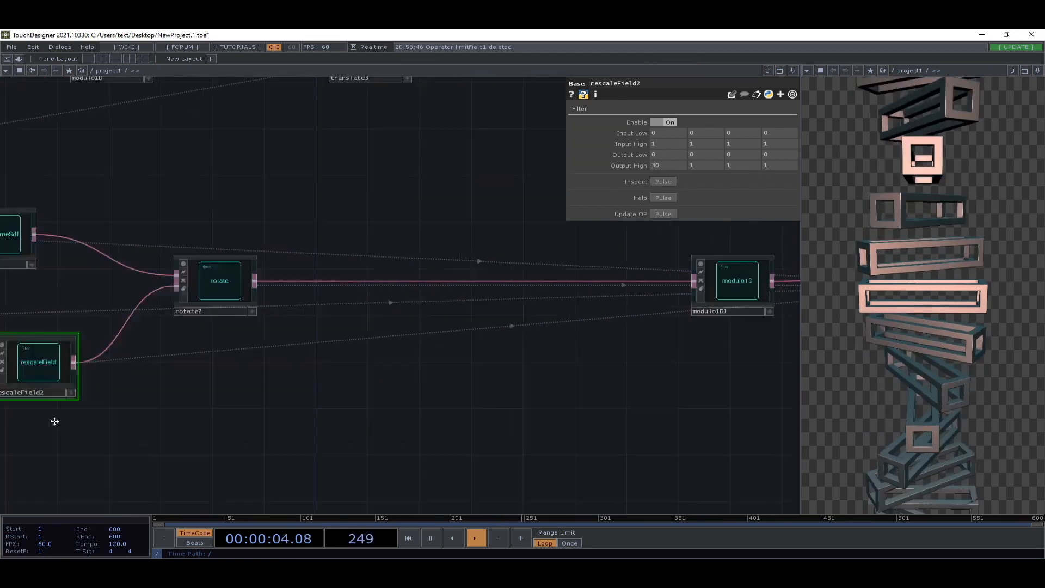
drag(754, 333, 467, 368)
click(449, 326)
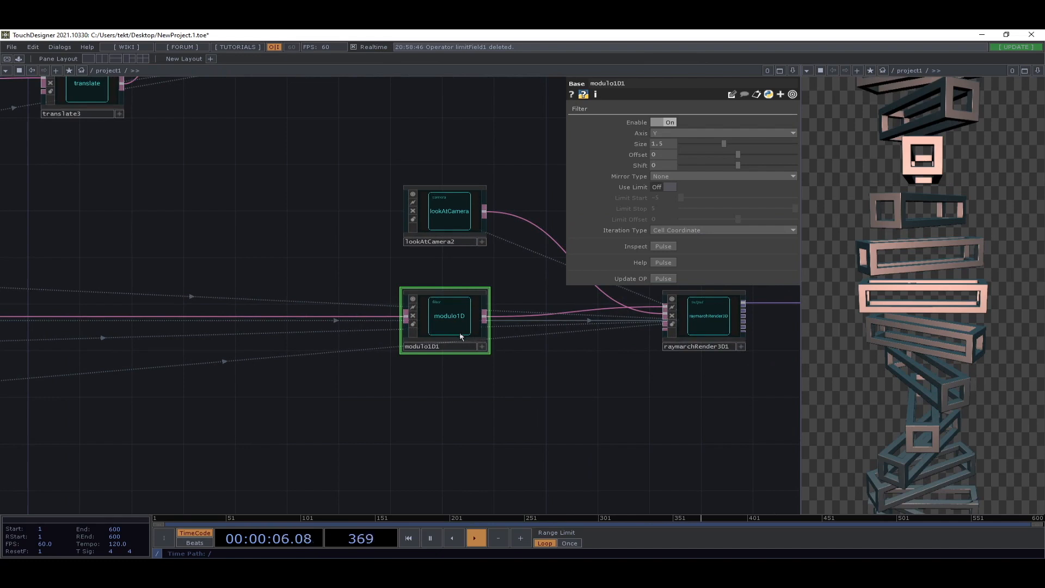
scroll(463, 341, down, 5)
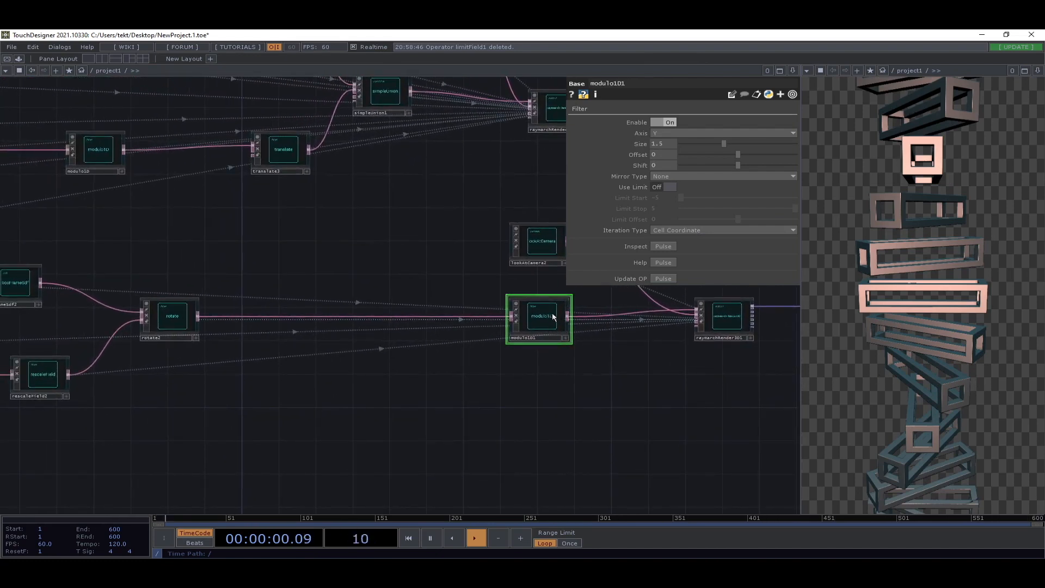
drag(560, 406, 255, 418)
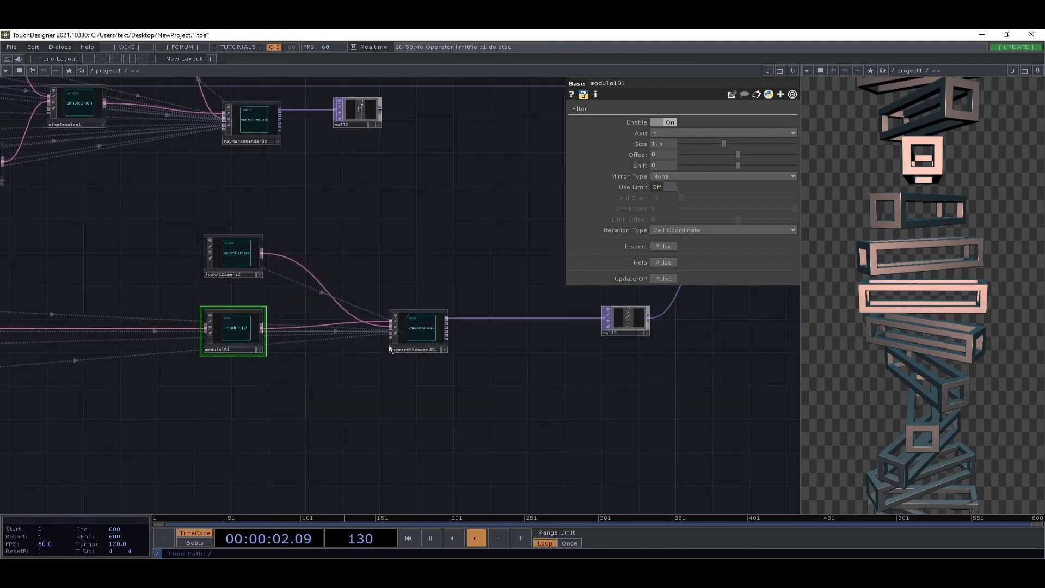
- Switch null3's input to null2's output so the multi-shape branch is displayed
scroll(404, 431, down, 3)
drag(354, 462, 631, 443)
scroll(440, 424, down, 4)
drag(523, 420, 472, 428)
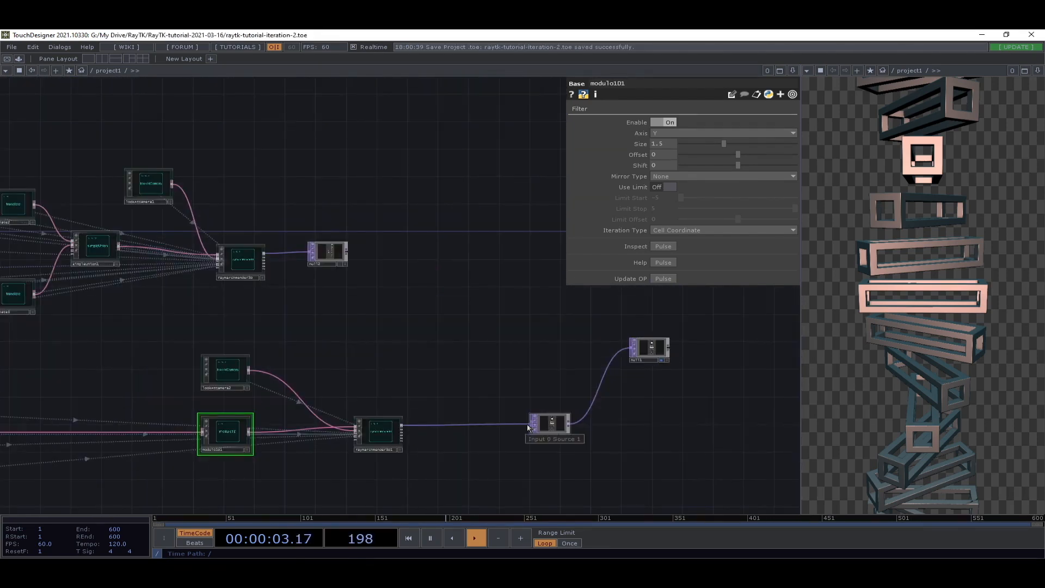
drag(532, 423, 330, 264)
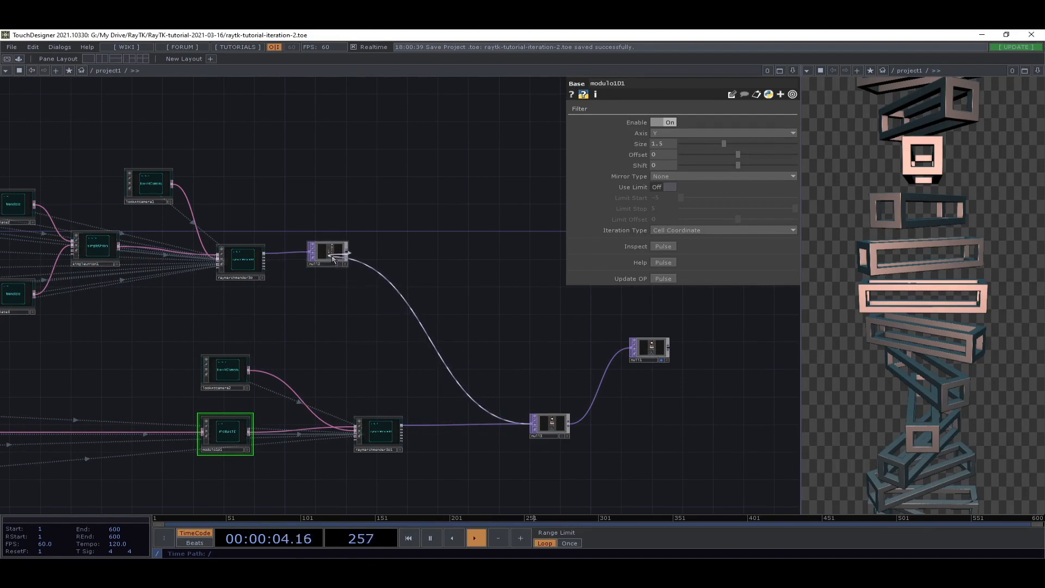
scroll(335, 250, up, 5)
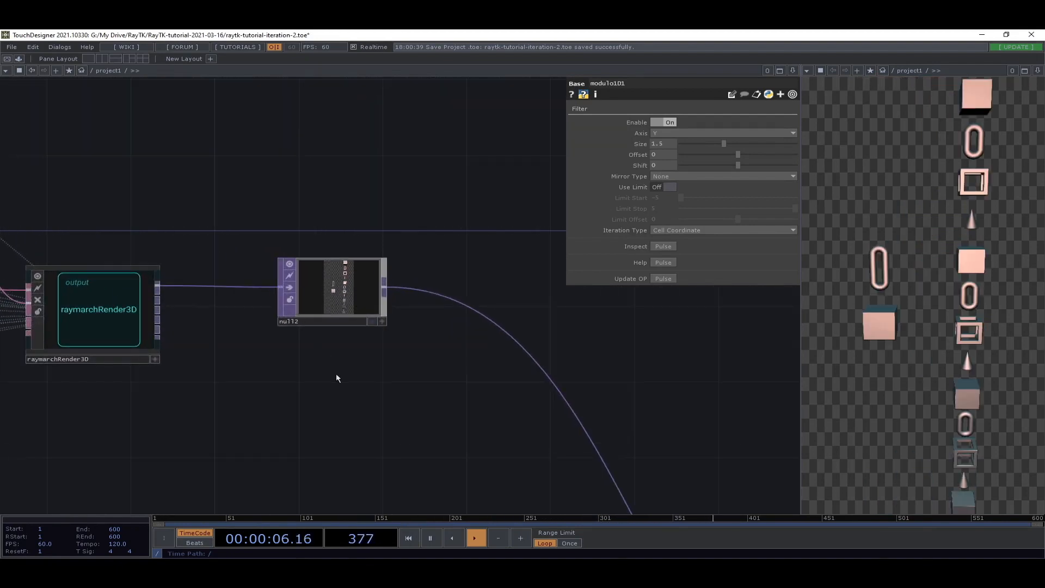
- Delete the whole lower branch of box-frame, field, rotation, modulo1D1, camera and raymarchRender3D1 operators
drag(335, 374, 492, 442)
scroll(493, 443, up, 3)
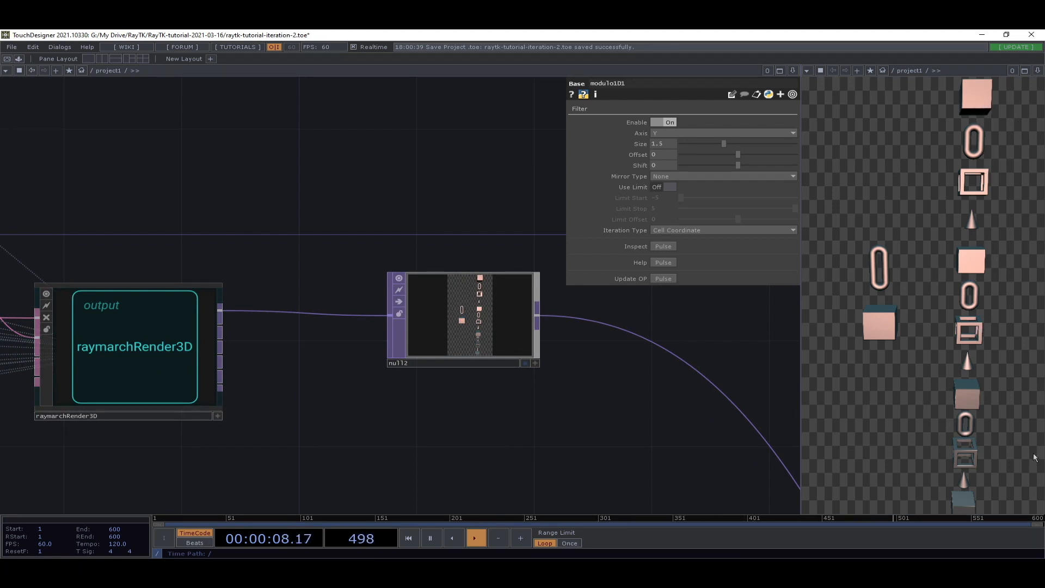
scroll(314, 330, down, 10)
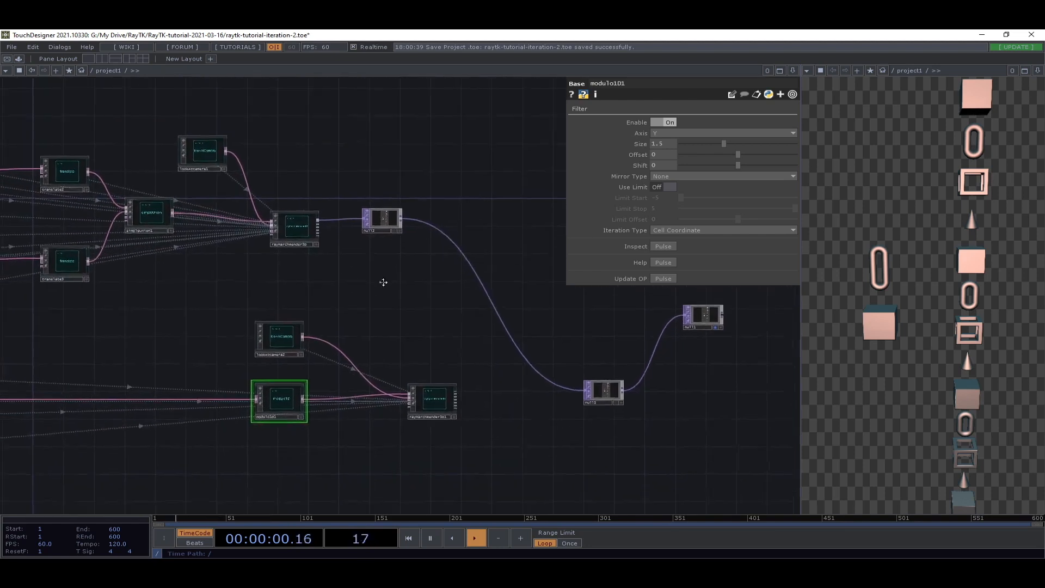
drag(469, 303, 511, 310)
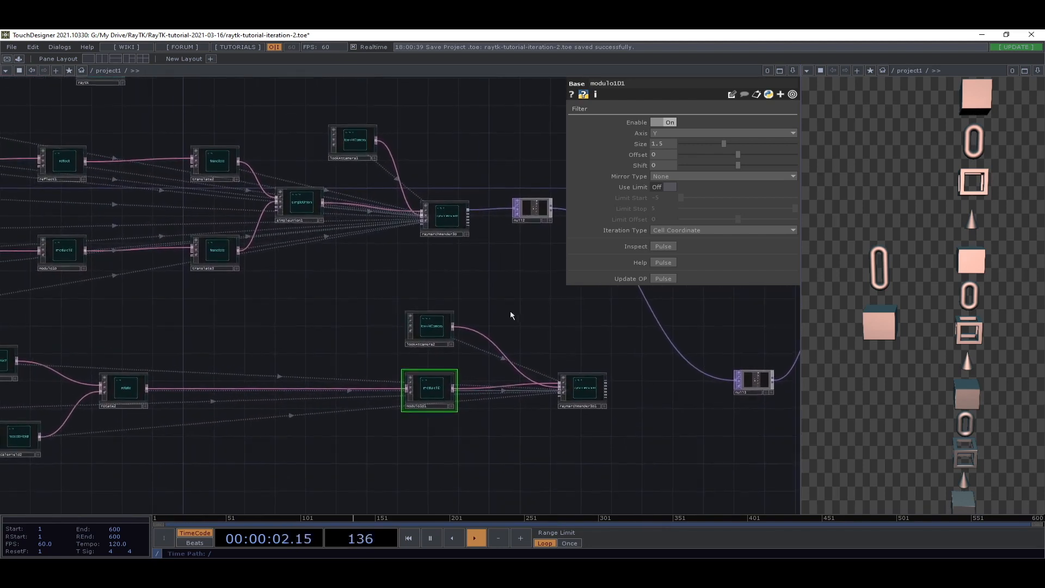
scroll(510, 309, down, 2)
scroll(509, 308, down, 2)
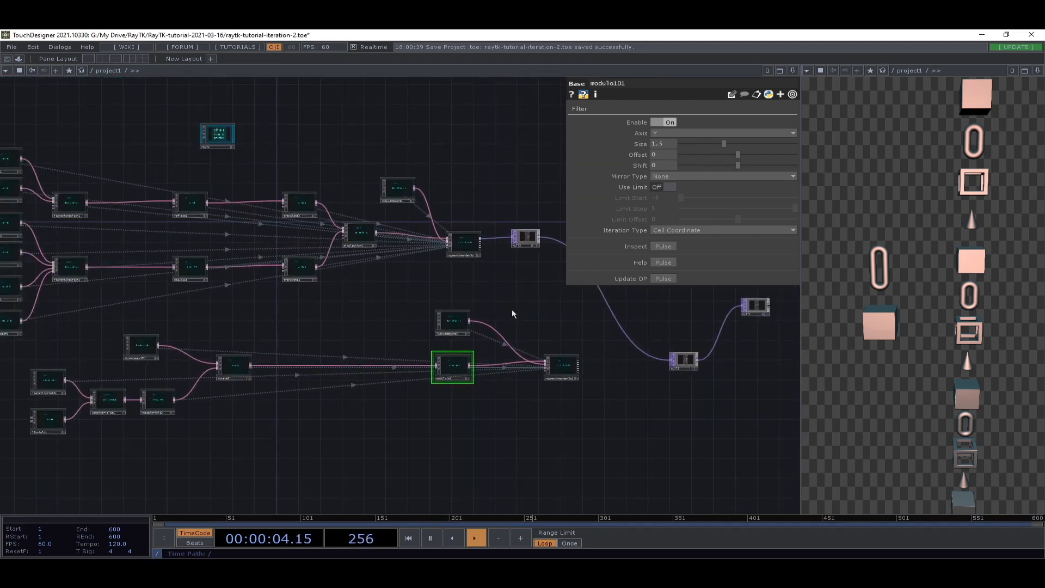
right_drag(570, 316, 132, 482)
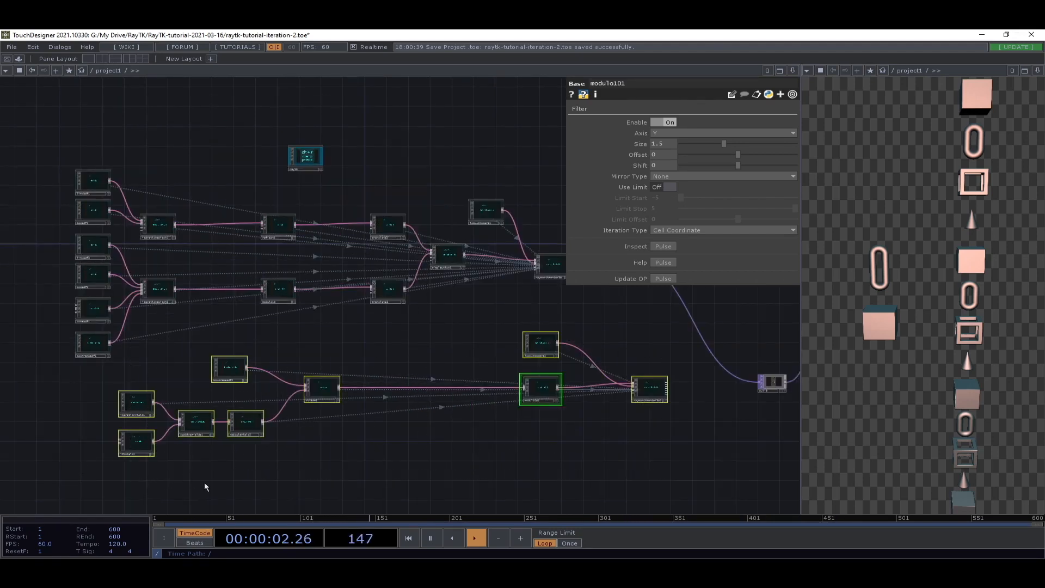
key(Delete)
key(h)
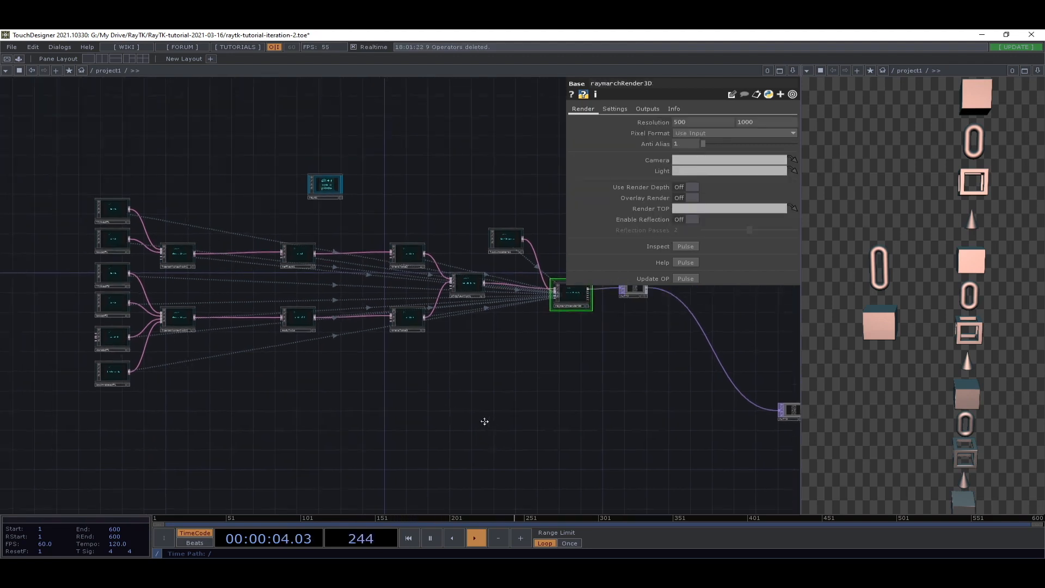
- Delete iterationSwitch1 with its two shapes, plus the reflect, modulo, translate and union operators feeding raymarchRender3D
right_drag(41, 189, 183, 282)
right_drag(256, 248, 459, 327)
ctrl+click(416, 348)
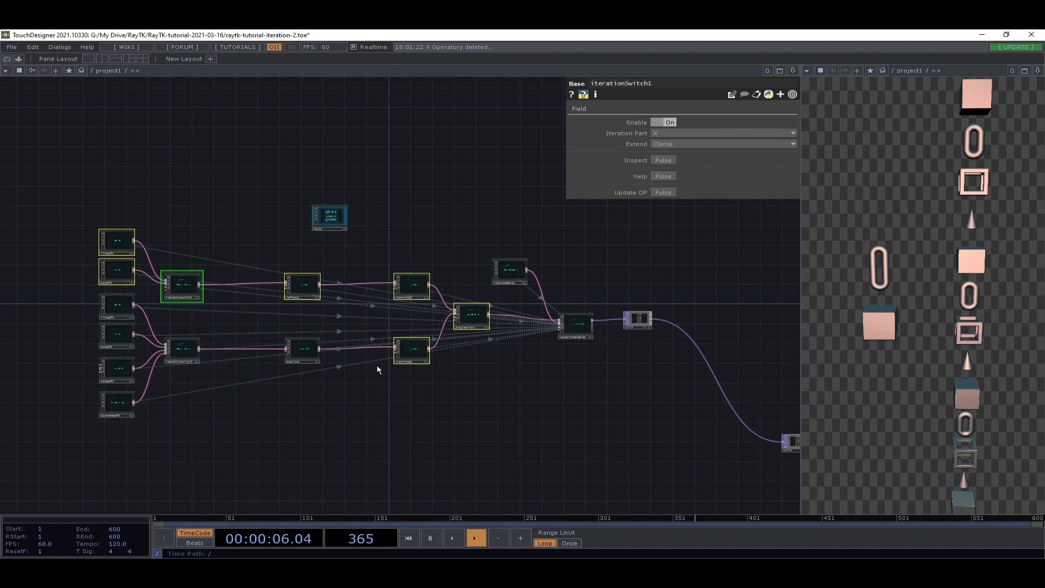
ctrl+click(311, 353)
scroll(479, 315, up, 5)
scroll(383, 436, down, 3)
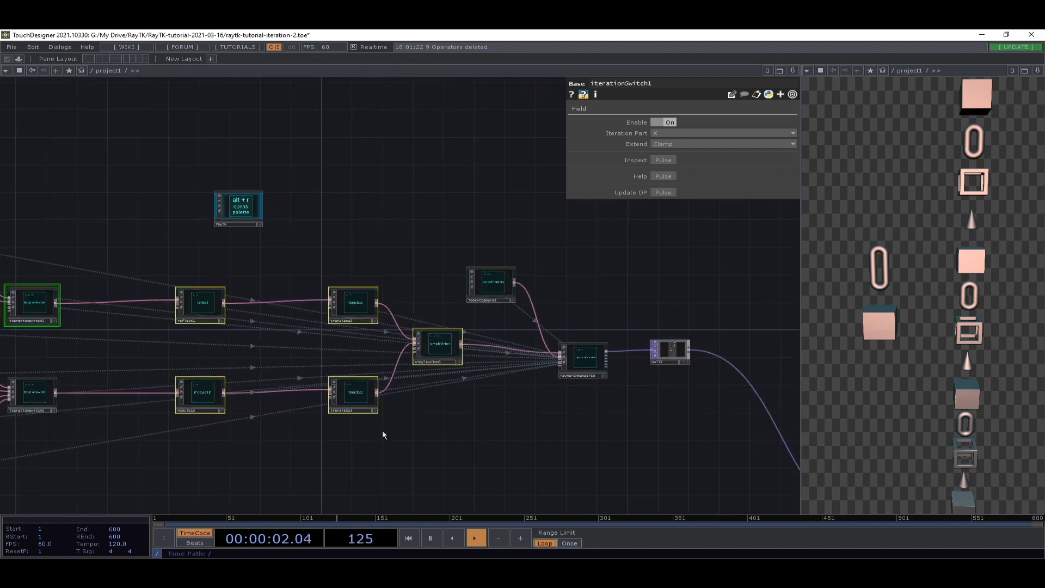
key(Delete)
key(h)
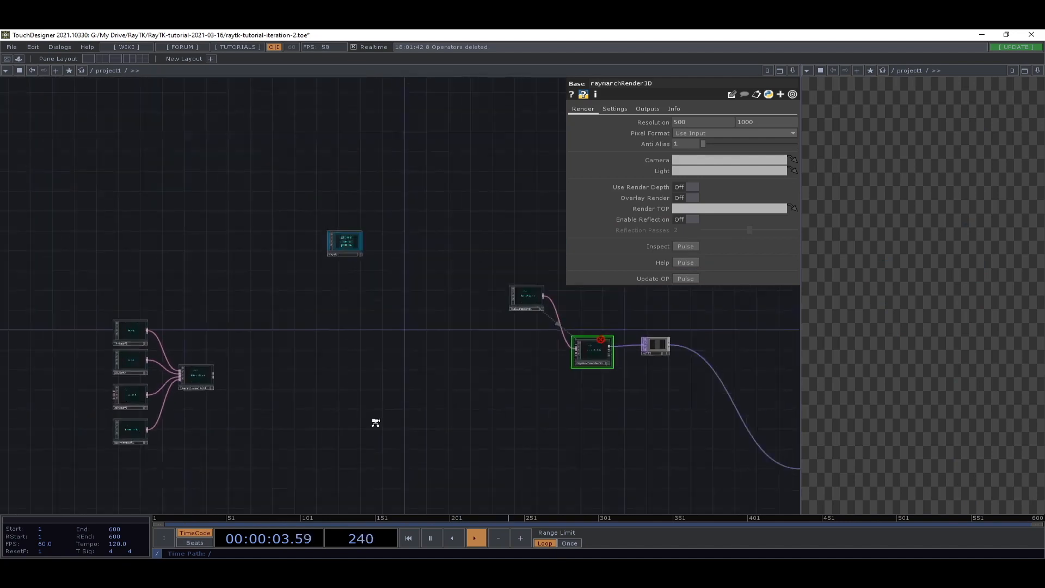
- Connect the output of iterationSwitch2 to the first input of raymarchRender3D
right_drag(268, 357, 182, 446)
scroll(222, 397, up, 5)
drag(276, 389, 529, 396)
drag(597, 358, 411, 366)
scroll(411, 366, up, 3)
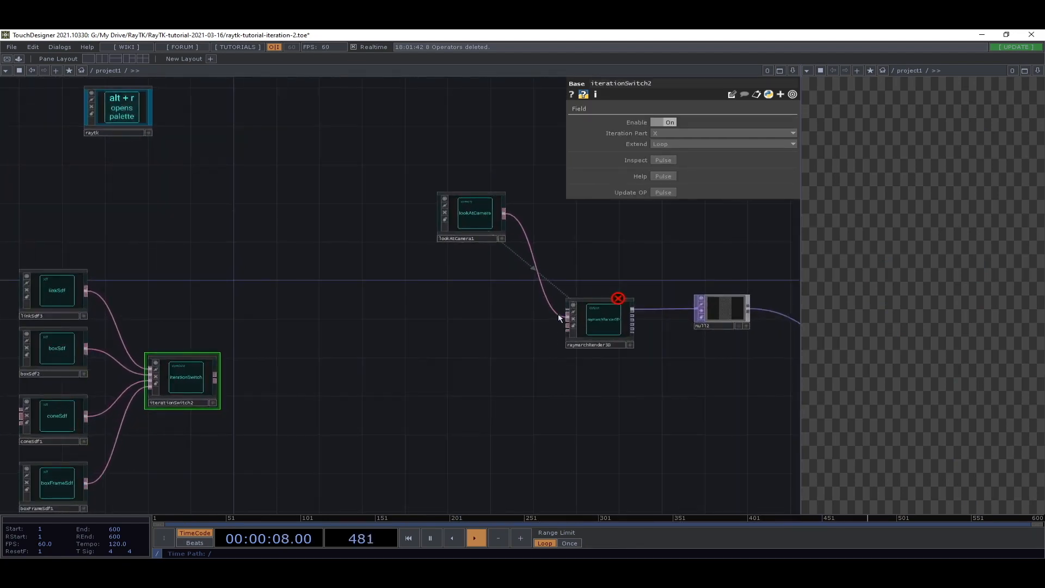
drag(567, 315, 223, 374)
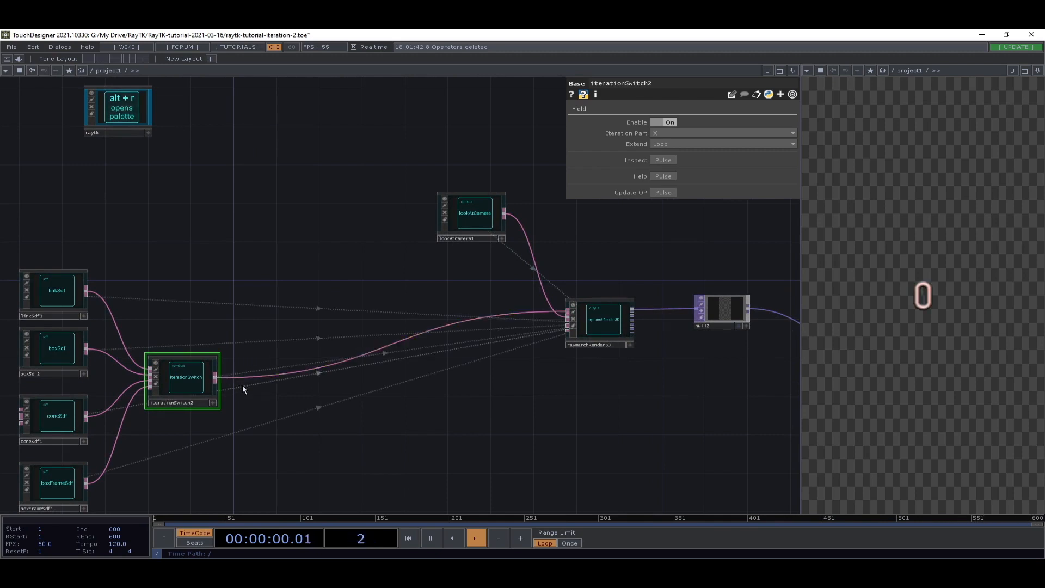
- Move iterationSwitch2 and its four shape operators in line with raymarchRender3D
key(h)
drag(356, 390, 612, 298)
right_drag(528, 227, 406, 349)
drag(482, 293, 432, 261)
click(534, 309)
scroll(540, 299, up, 3)
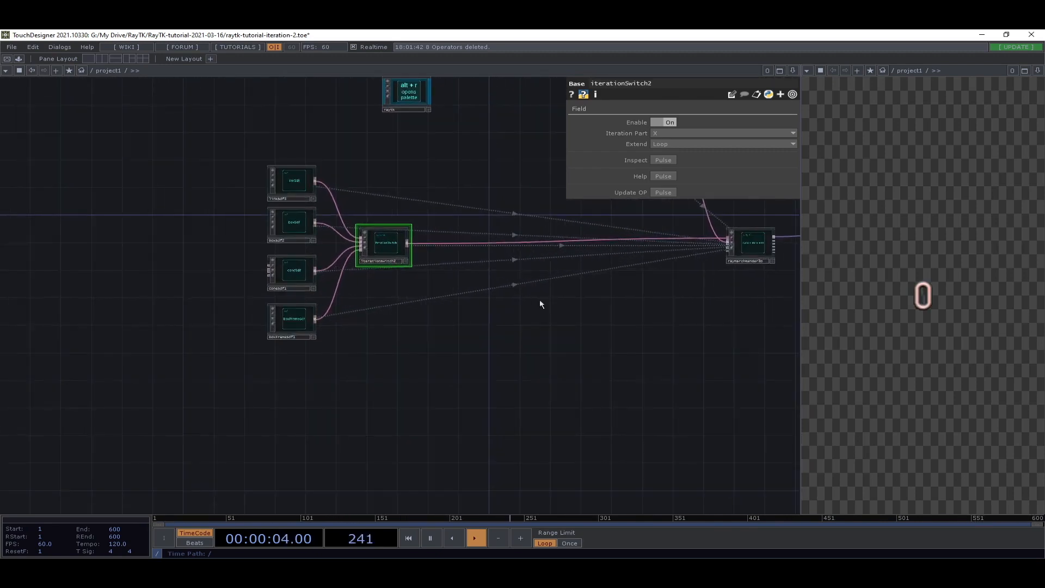
drag(540, 299, 494, 359)
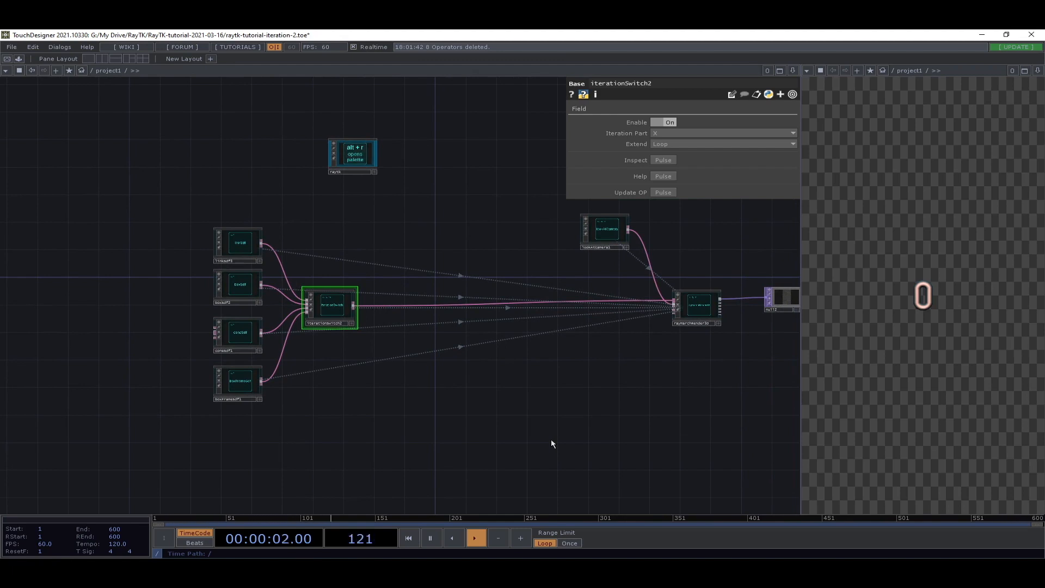
- Add a RayTK modulo2D operator next to iterationSwitch2
key(alt+r)
scroll(552, 443, down, 5)
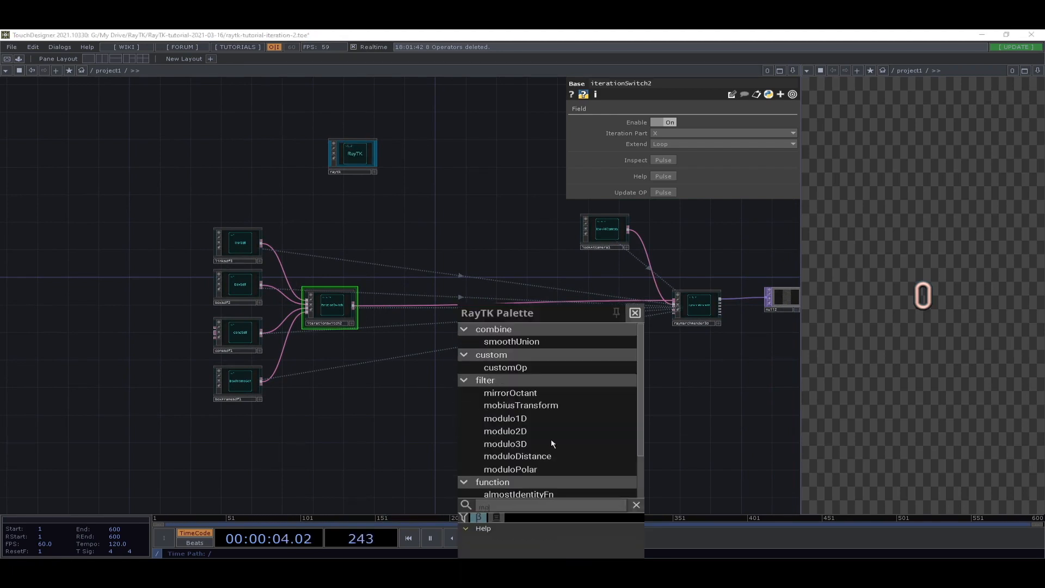
text(mod)
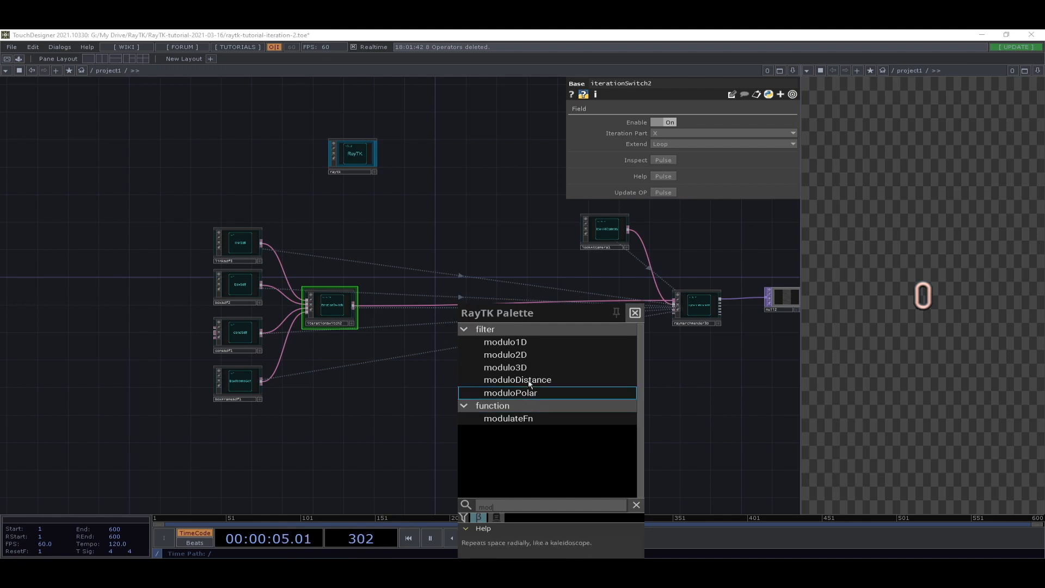
click(512, 358)
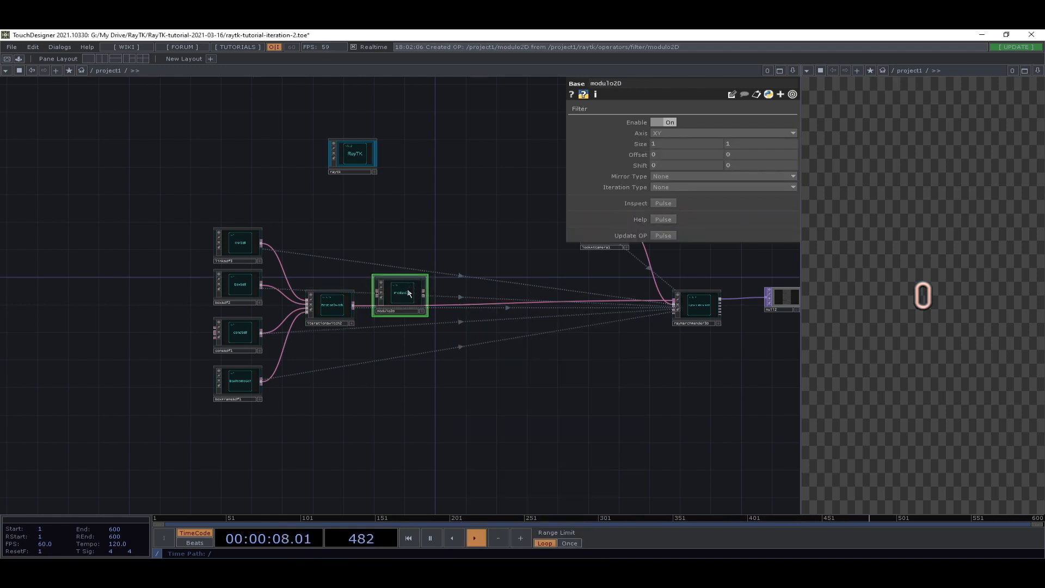
click(445, 327)
- Wire modulo2D between iterationSwitch2 and raymarchRender3D, in line with the switch, and save the project
scroll(444, 326, up, 3)
drag(433, 341, 276, 293)
drag(673, 339, 357, 371)
drag(217, 378, 301, 313)
drag(197, 372, 227, 318)
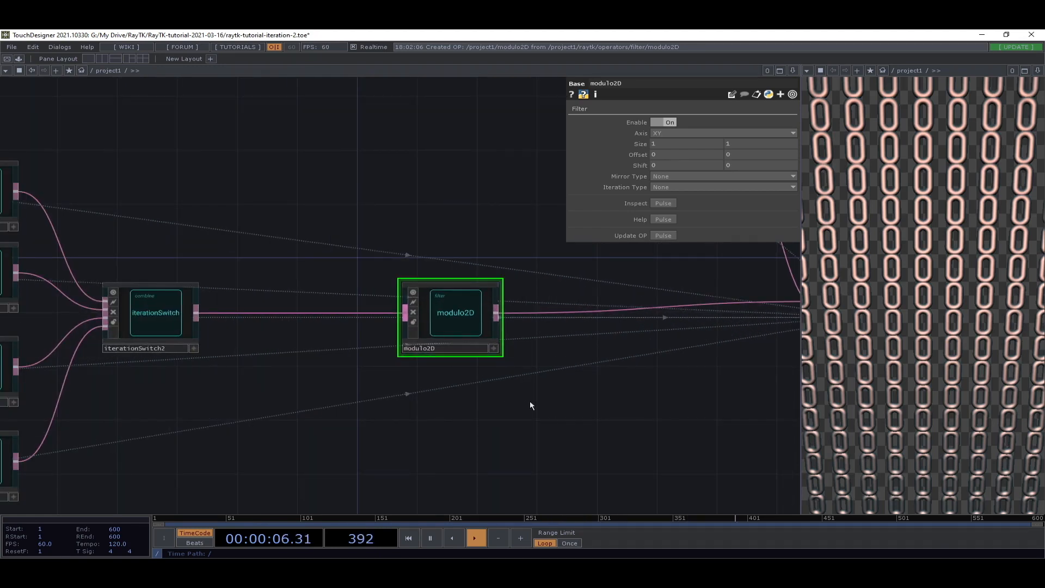
key(ctrl+s)
- Set both size values of modulo2D to 1.5
scroll(577, 441, down, 3)
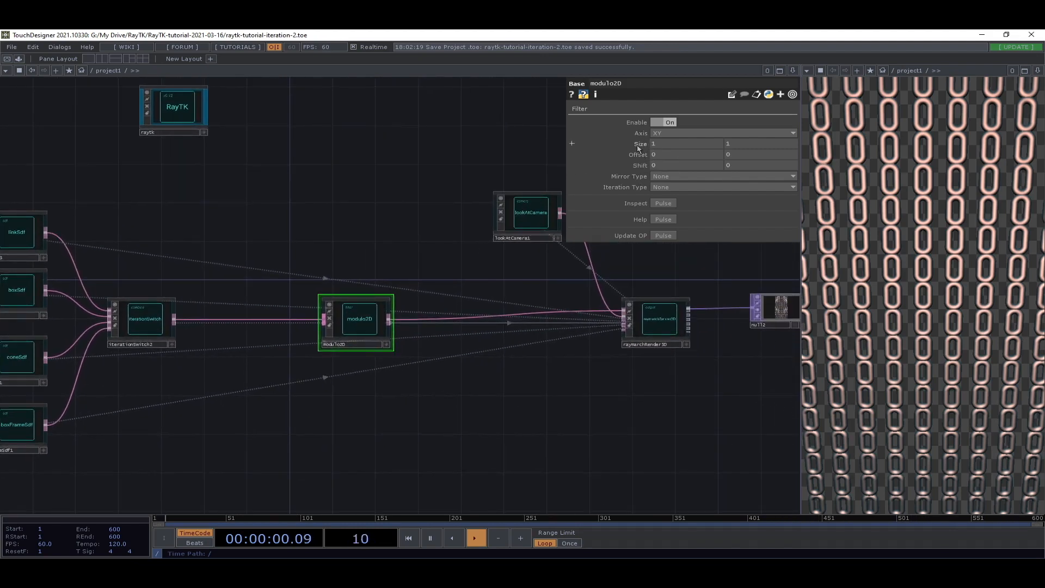
drag(638, 145, 676, 136)
drag(495, 362, 640, 371)
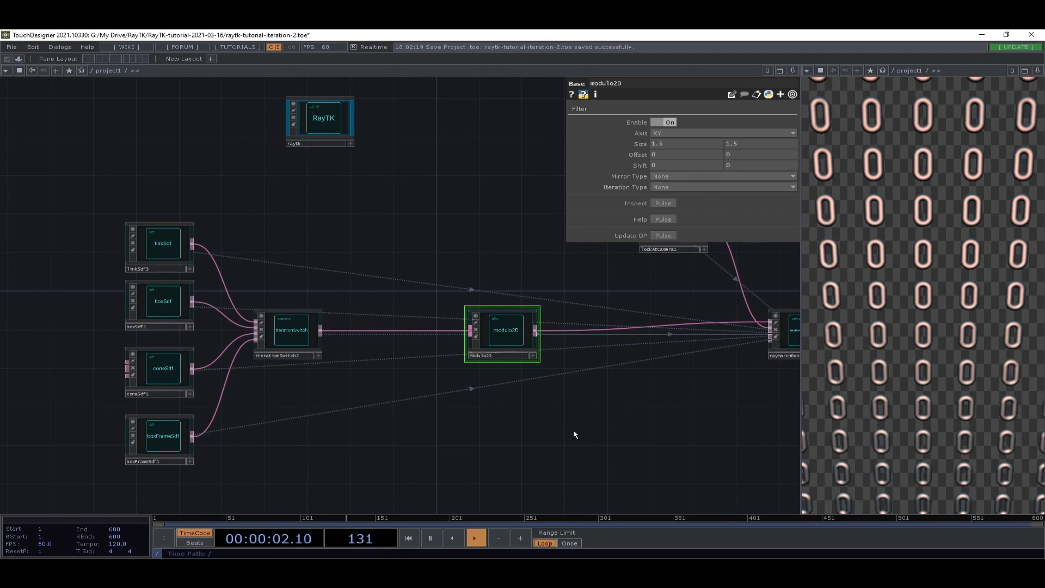
- Set modulo2D's iteration type to Quadrant Index (0-3) In Tiles
mouse_move(574, 429)
mouse_down()
mouse_move(570, 374)
mouse_move(464, 336)
mouse_move(583, 436)
mouse_up()
drag(604, 446, 470, 448)
drag(385, 426, 462, 443)
drag(216, 433, 204, 437)
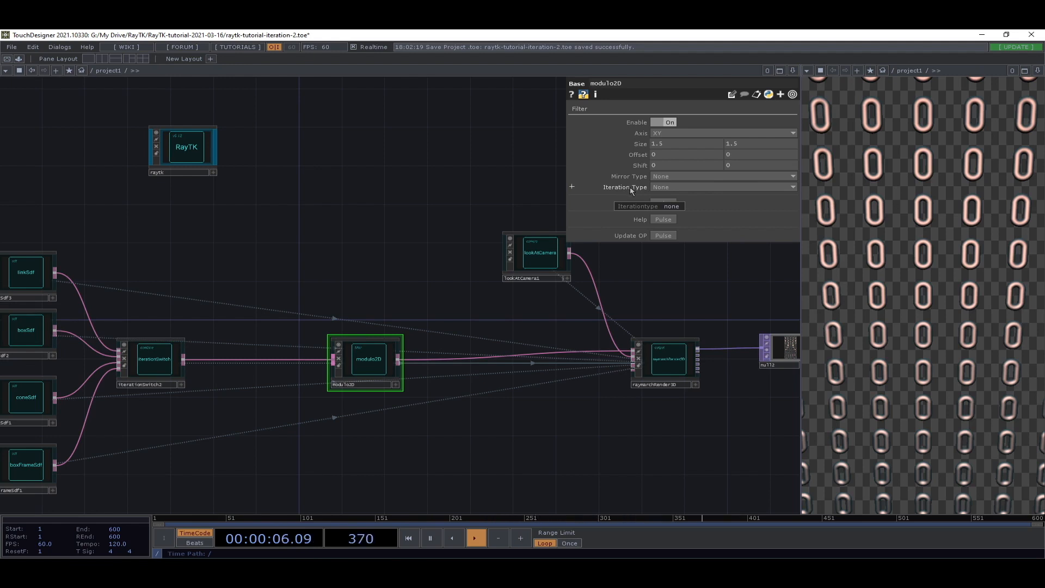
click(663, 188)
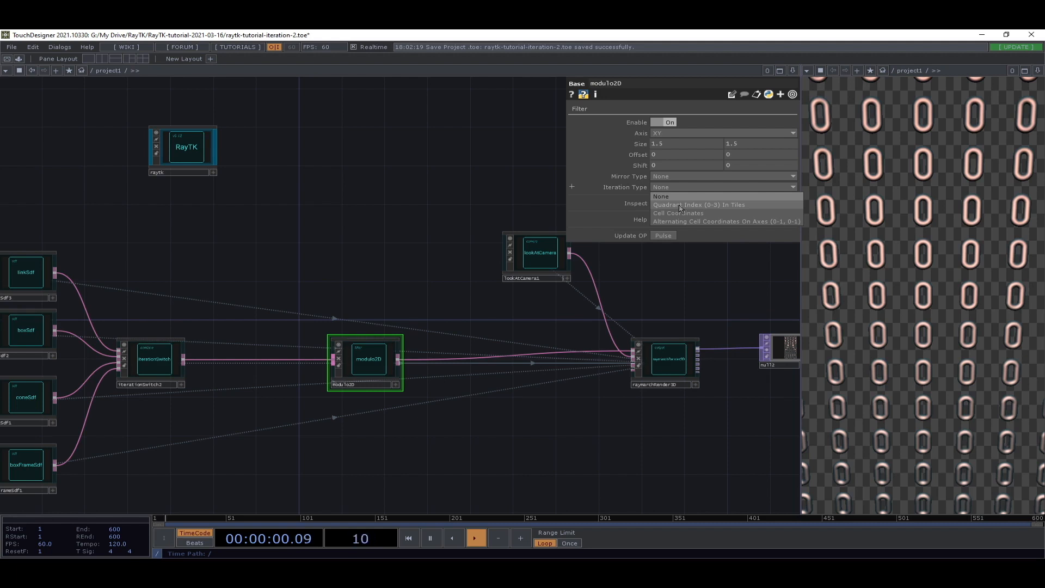
click(680, 206)
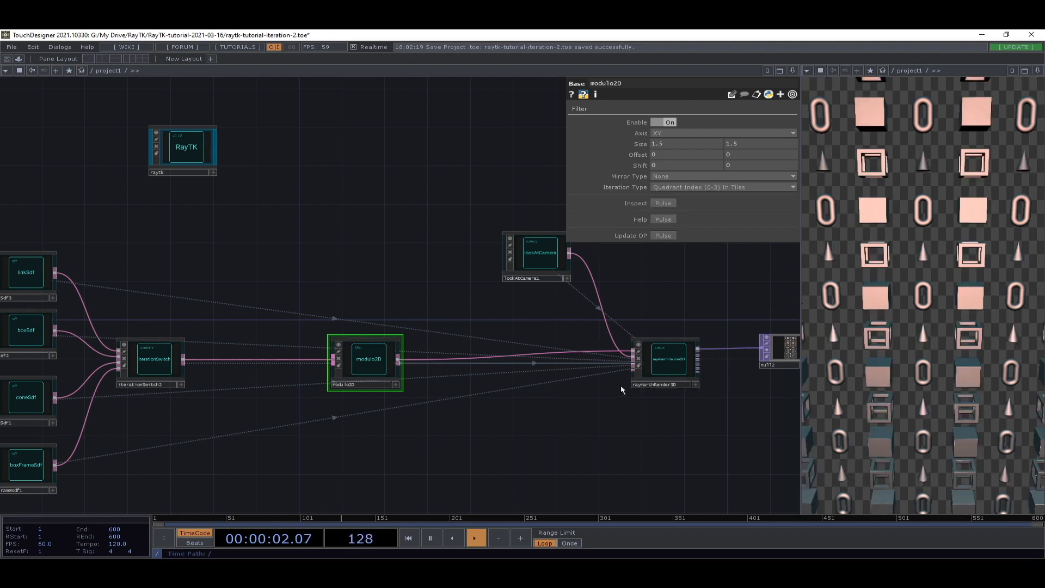
drag(570, 455, 657, 444)
scroll(654, 444, up, 3)
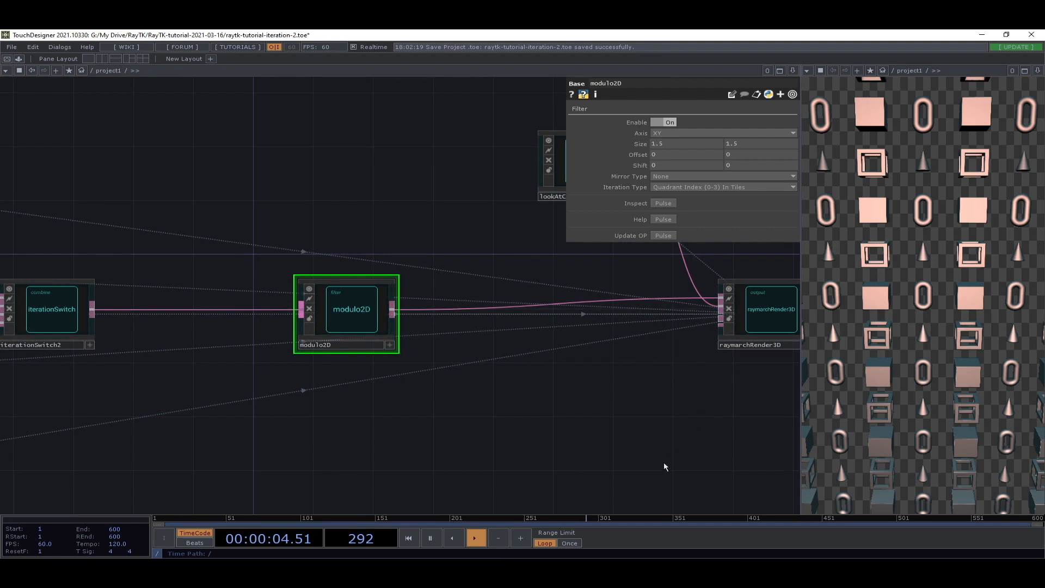
scroll(665, 465, down, 3)
drag(596, 450, 661, 420)
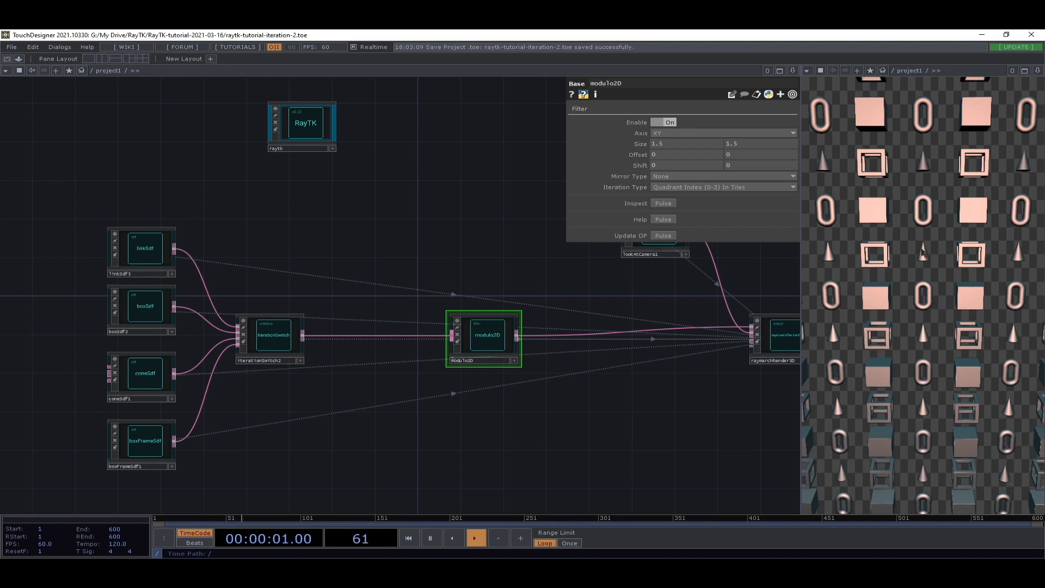
drag(390, 453, 343, 435)
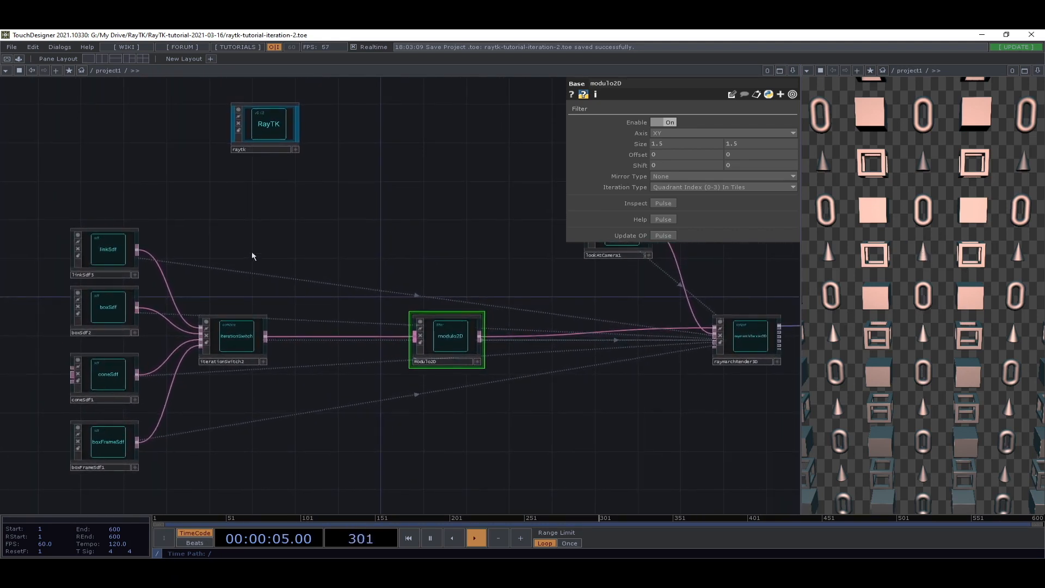
- Move the four SDF operators together with iterationSwitch2 closer to modulo2D
right_drag(271, 224, 119, 473)
drag(250, 334, 305, 333)
click(384, 253)
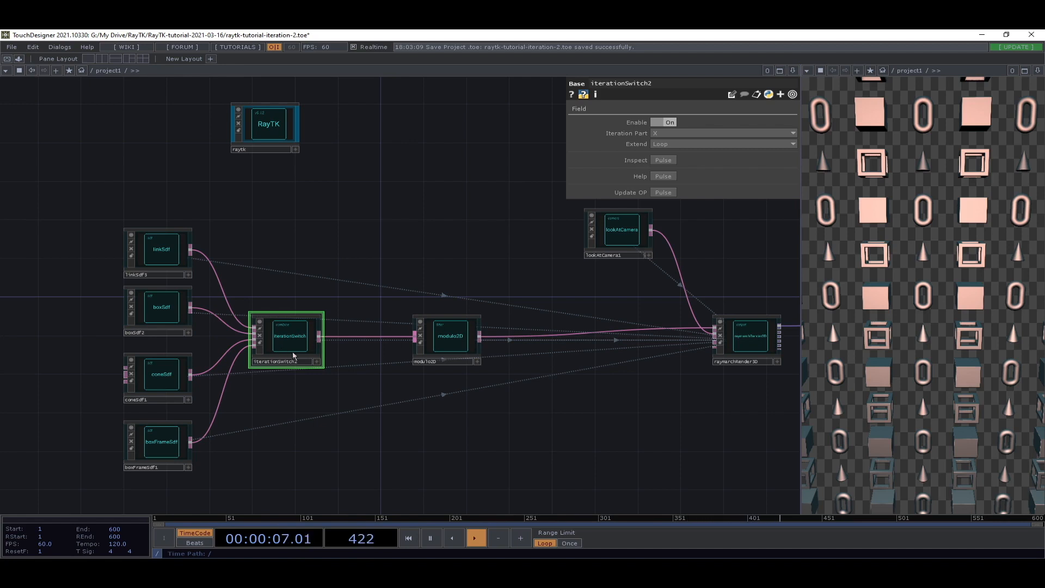
- Set the Iteration Type of modulo2D to Cell Coordinates
drag(492, 410, 388, 354)
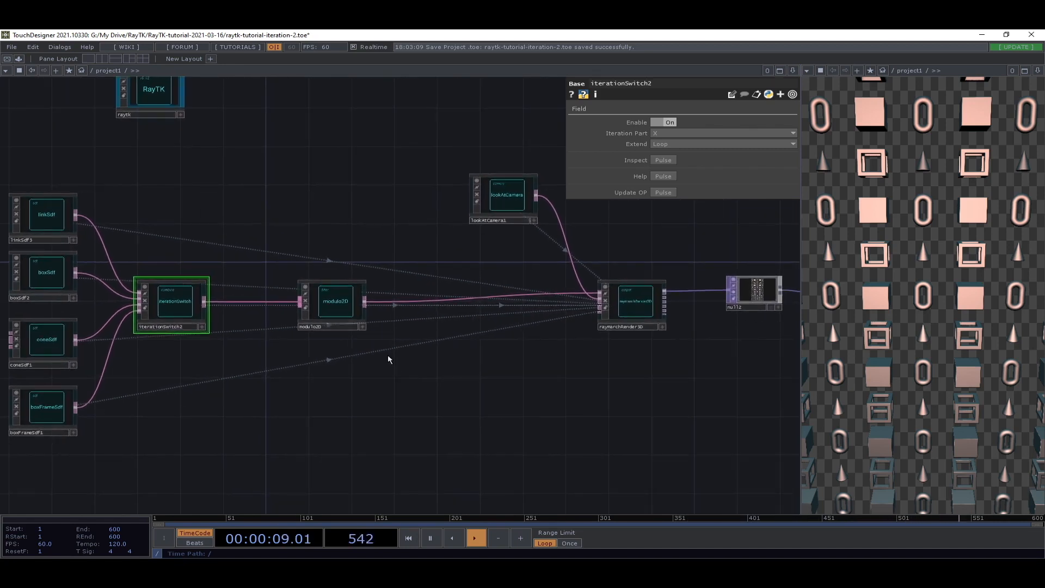
click(346, 304)
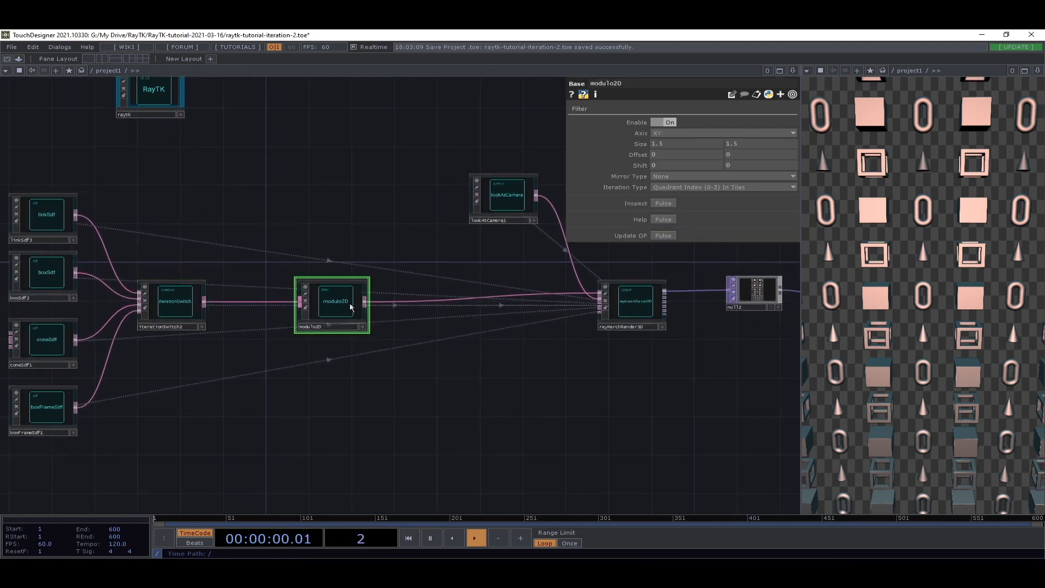
click(697, 189)
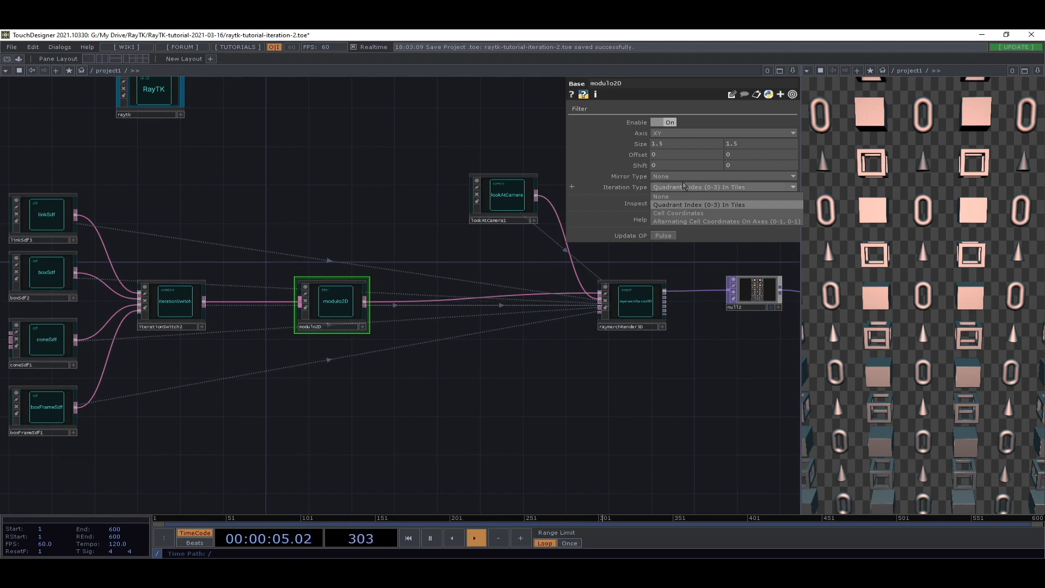
click(680, 213)
drag(520, 402, 547, 418)
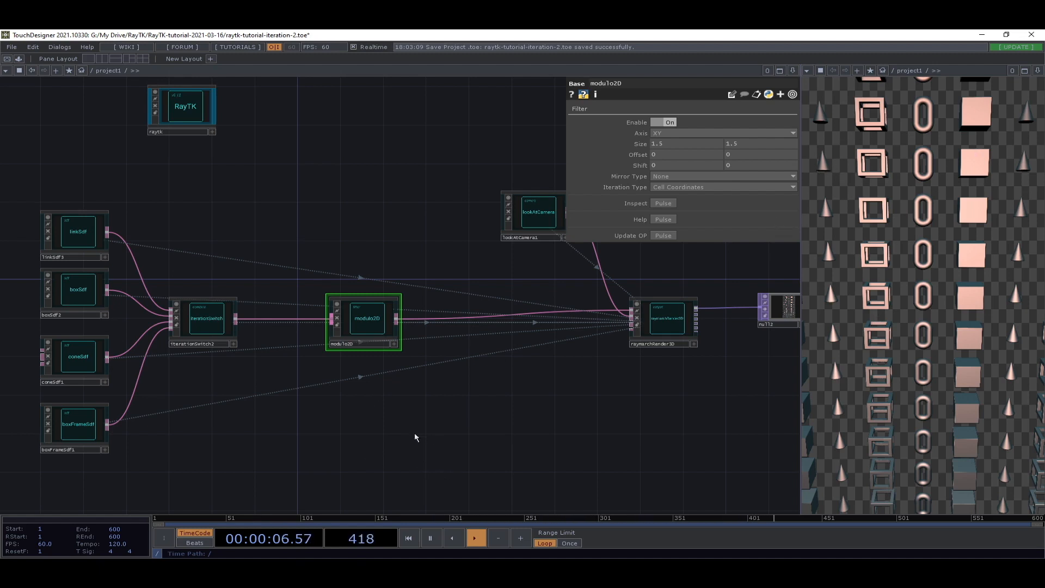
- Set the Iteration Part of iterationSwitch2 to Y
click(219, 319)
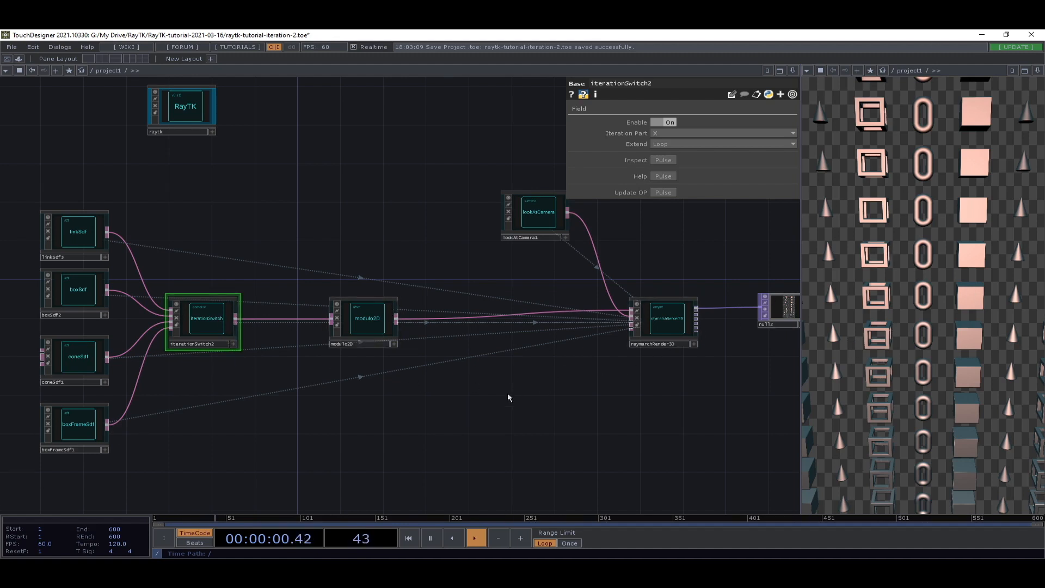
drag(509, 392, 651, 394)
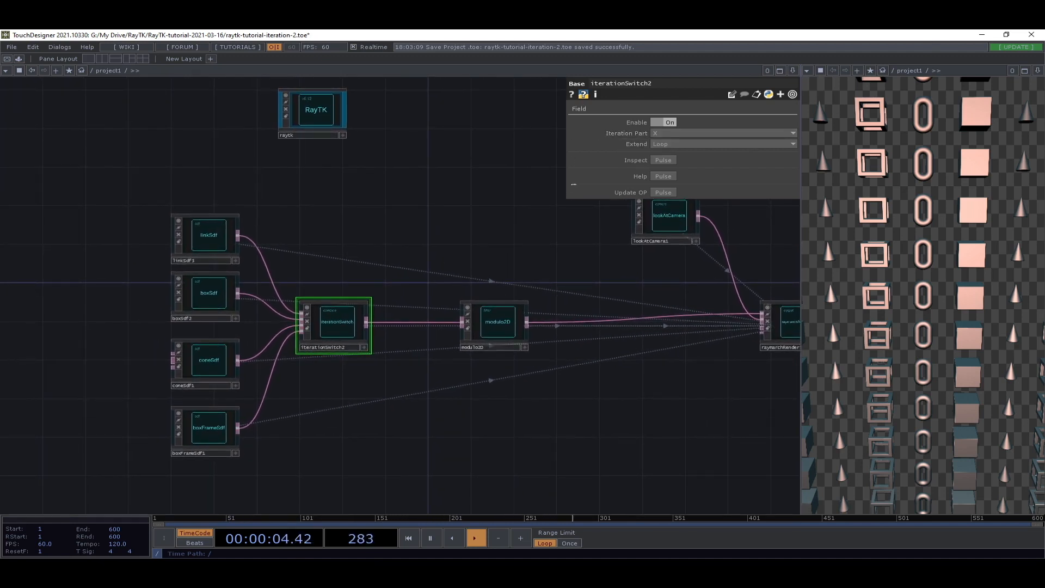
click(657, 135)
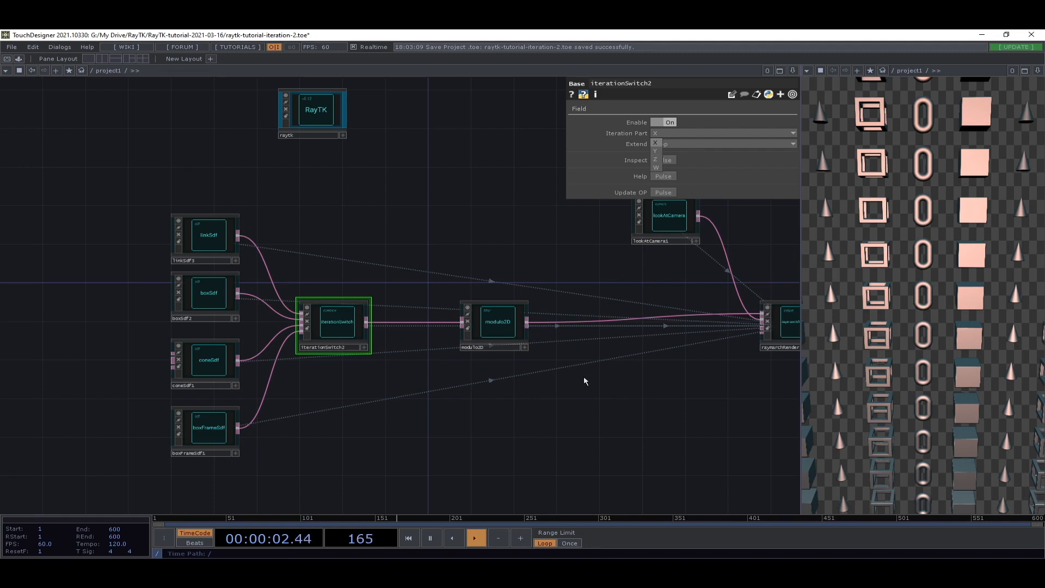
click(656, 153)
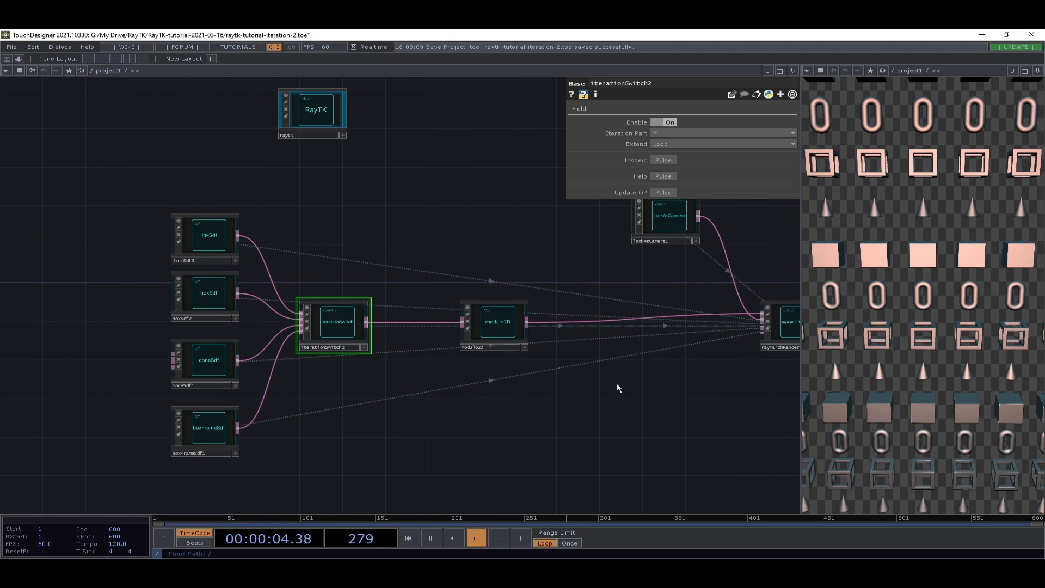
- Compare the settings of modulo2D and iterationSwitch2, and set the modulo2D Axis to YZ
drag(585, 379, 486, 374)
click(368, 319)
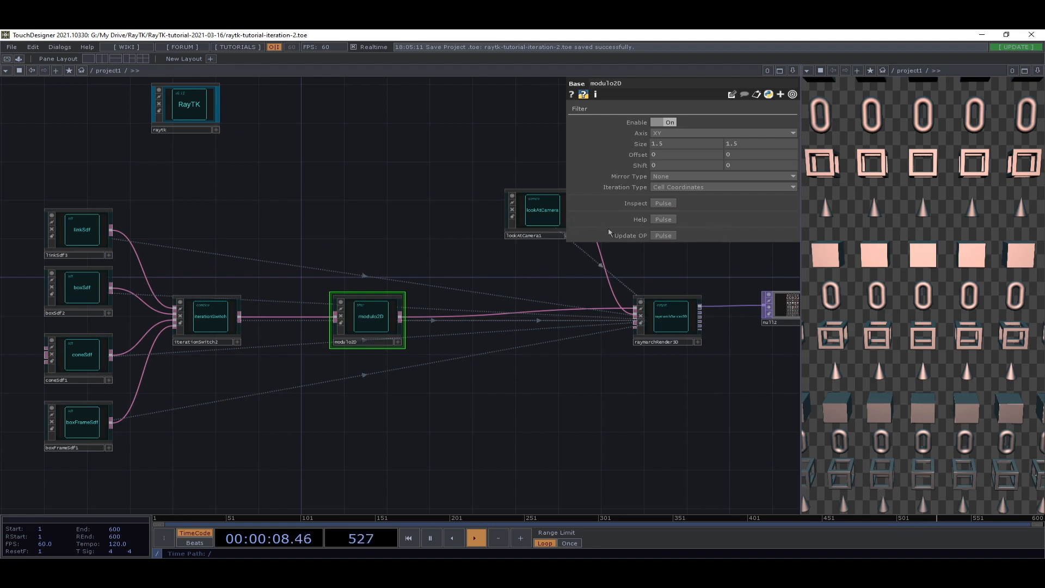
drag(415, 394, 652, 364)
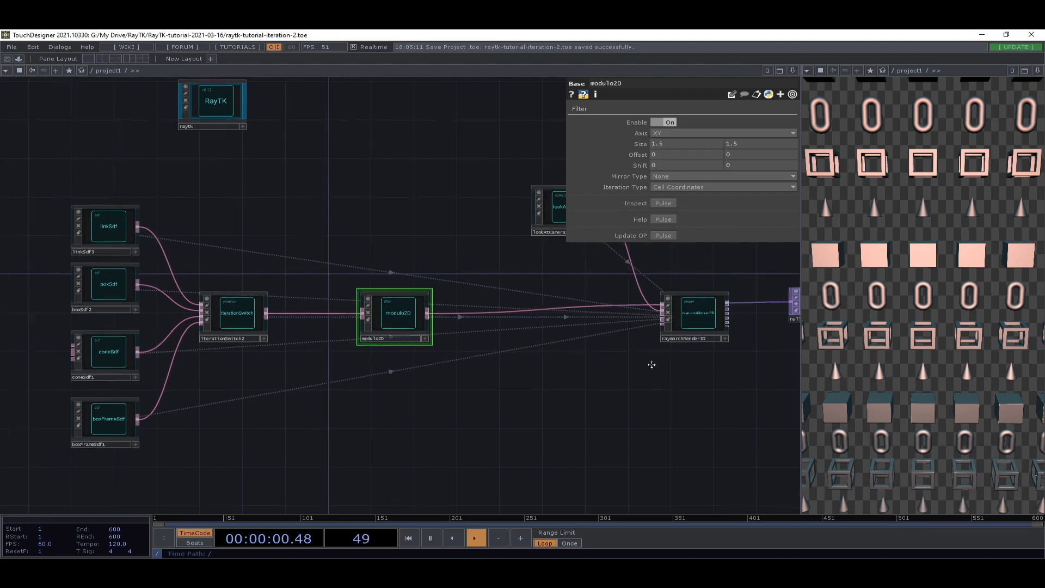
scroll(596, 283, up, 2)
scroll(596, 283, up, 3)
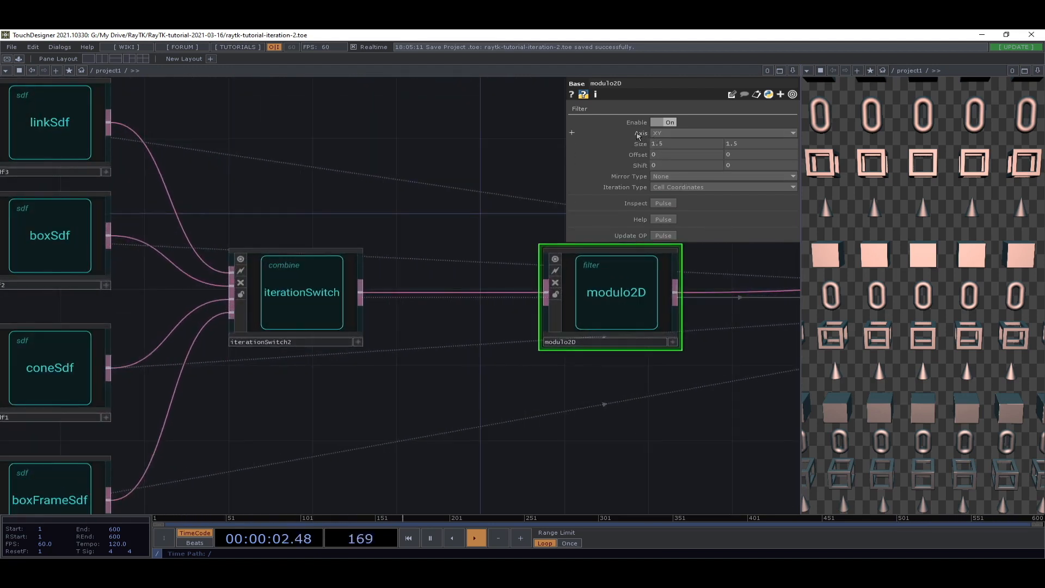
click(314, 303)
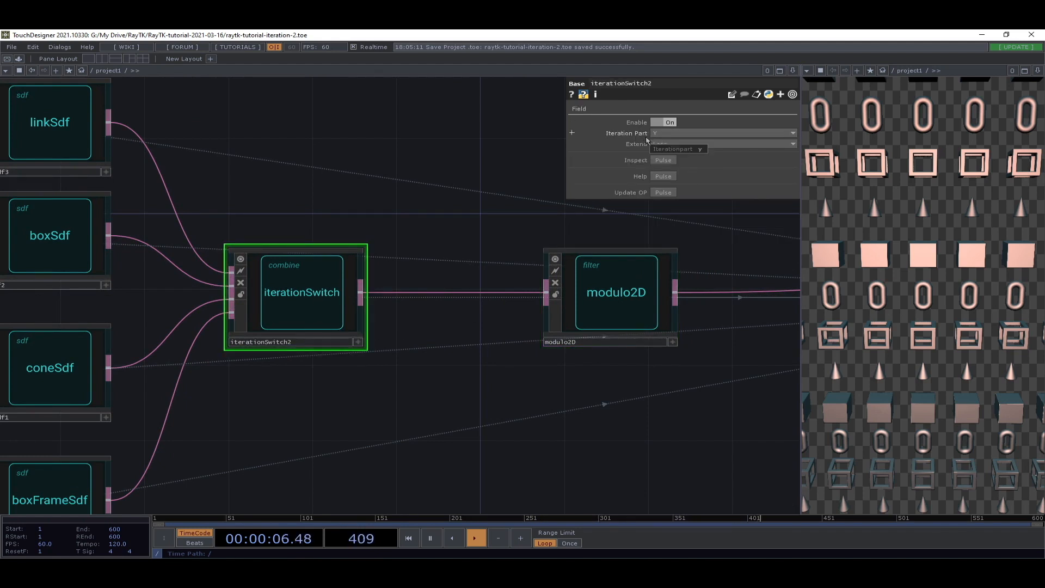
click(648, 270)
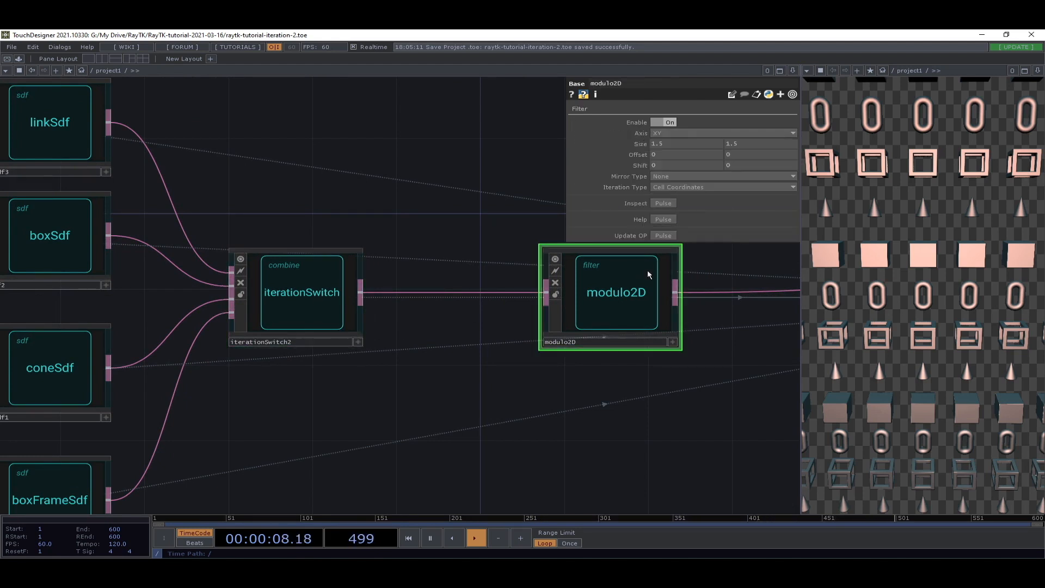
click(685, 135)
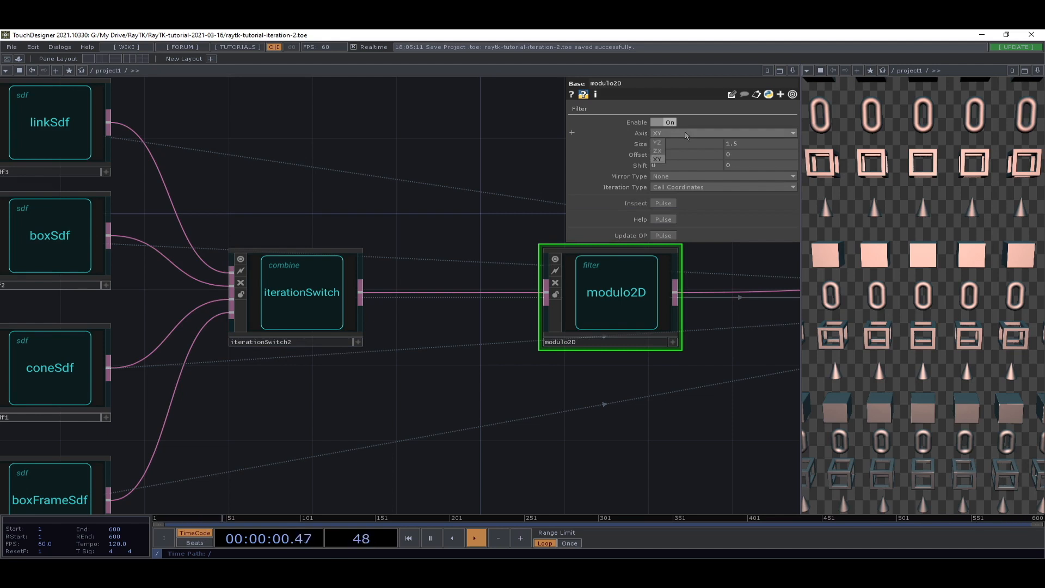
click(658, 143)
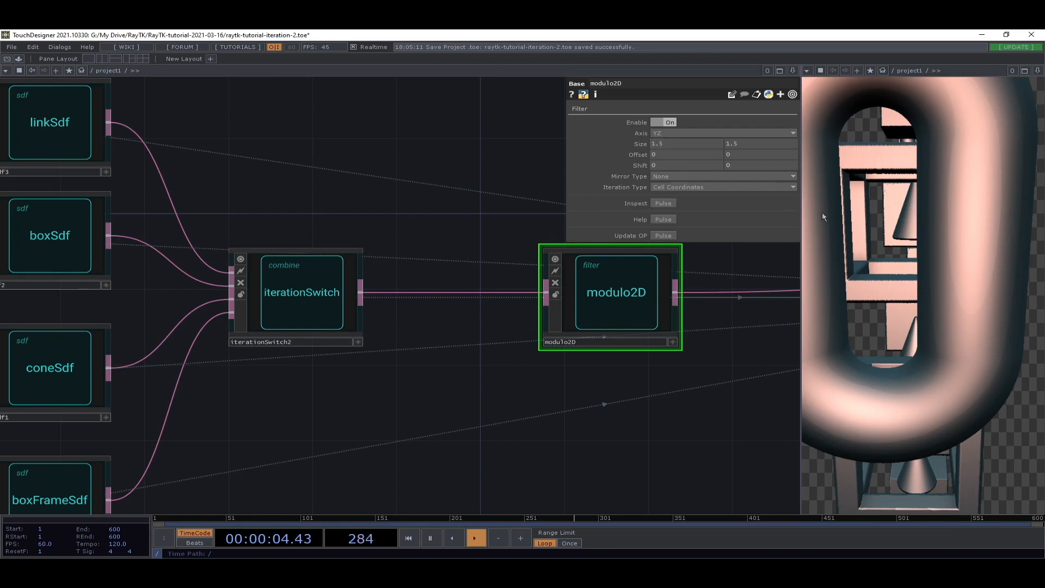
- Increase the X position of lookAtCamera1 to about 6.5 to view the tiled shapes from the side
drag(721, 408, 590, 325)
scroll(589, 325, down, 3)
click(526, 228)
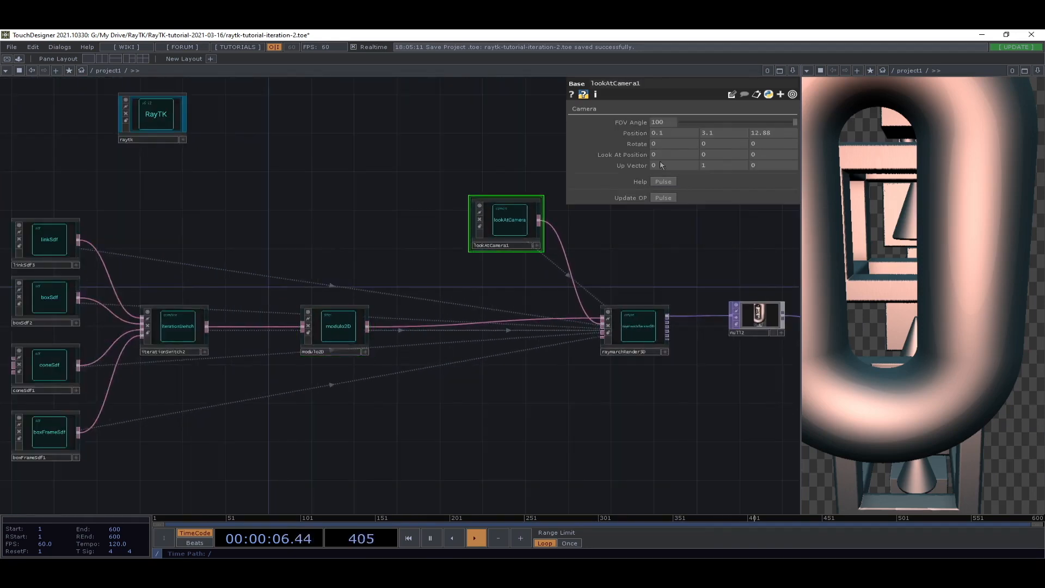
middle_drag(666, 133, 666, 119)
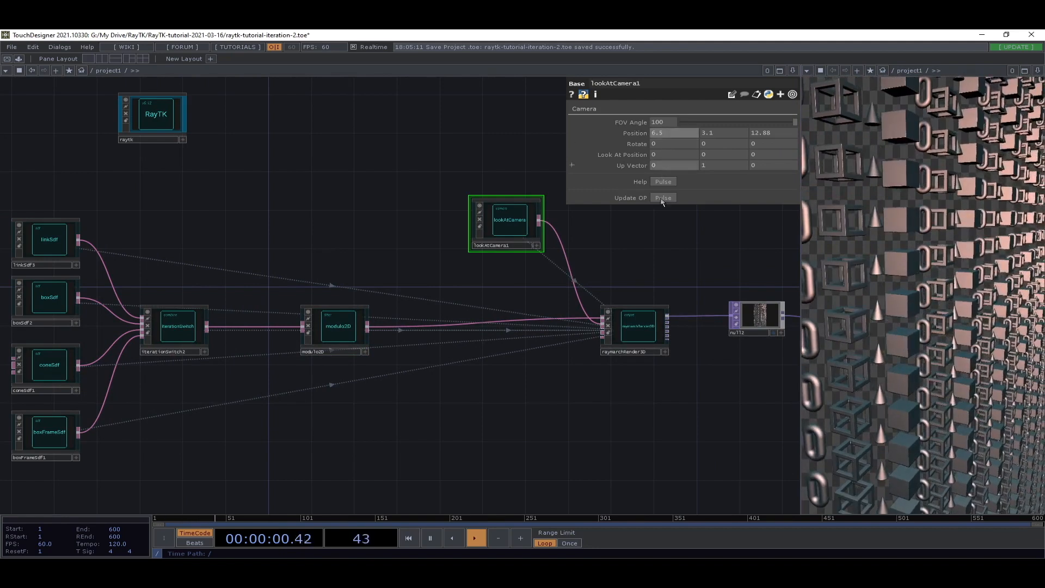
- Try X as the Iteration Part of iterationSwitch2 and set it back to Y
drag(379, 352, 485, 336)
click(447, 318)
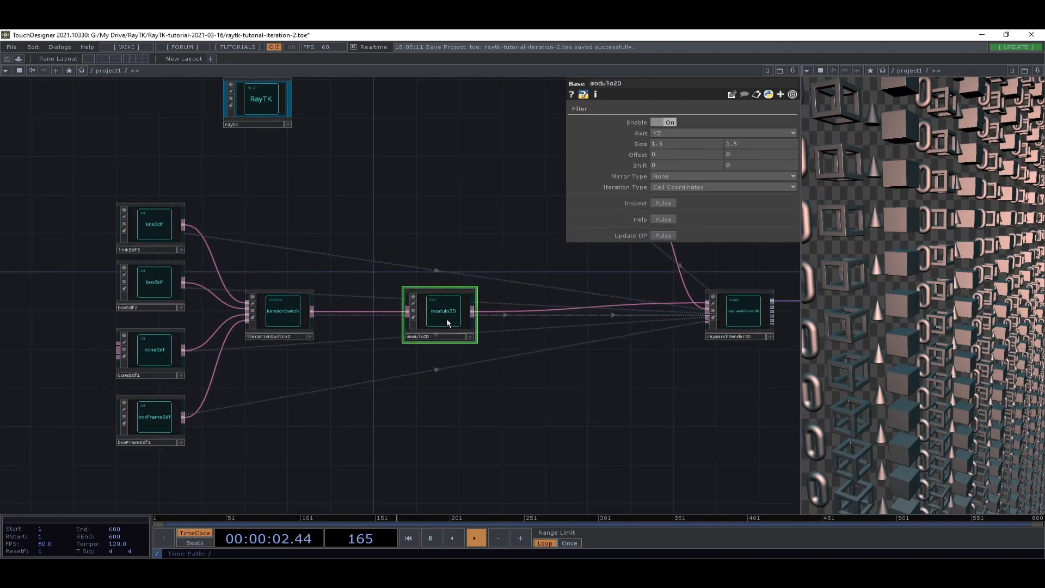
click(298, 308)
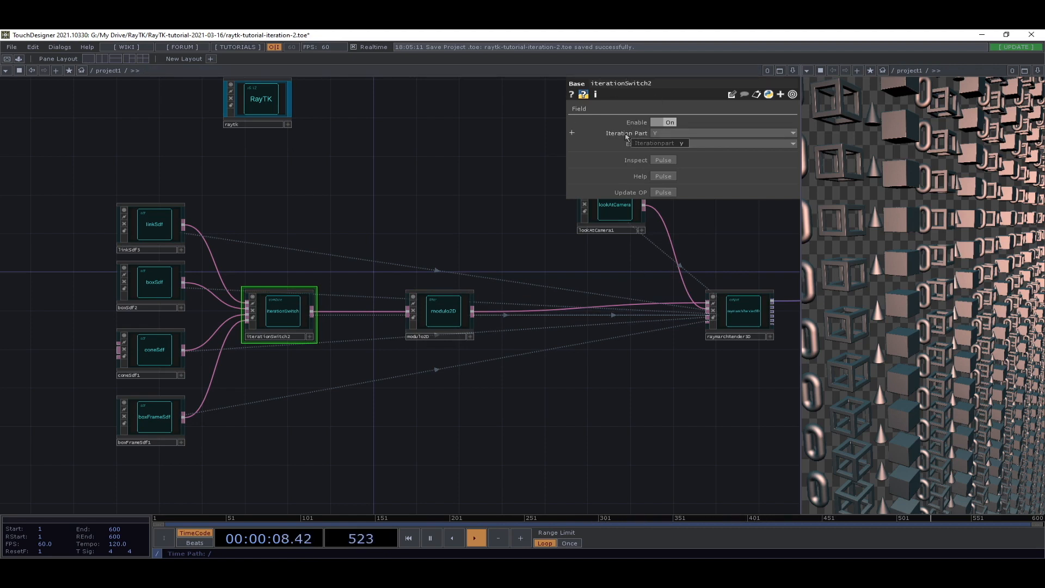
click(686, 136)
click(655, 143)
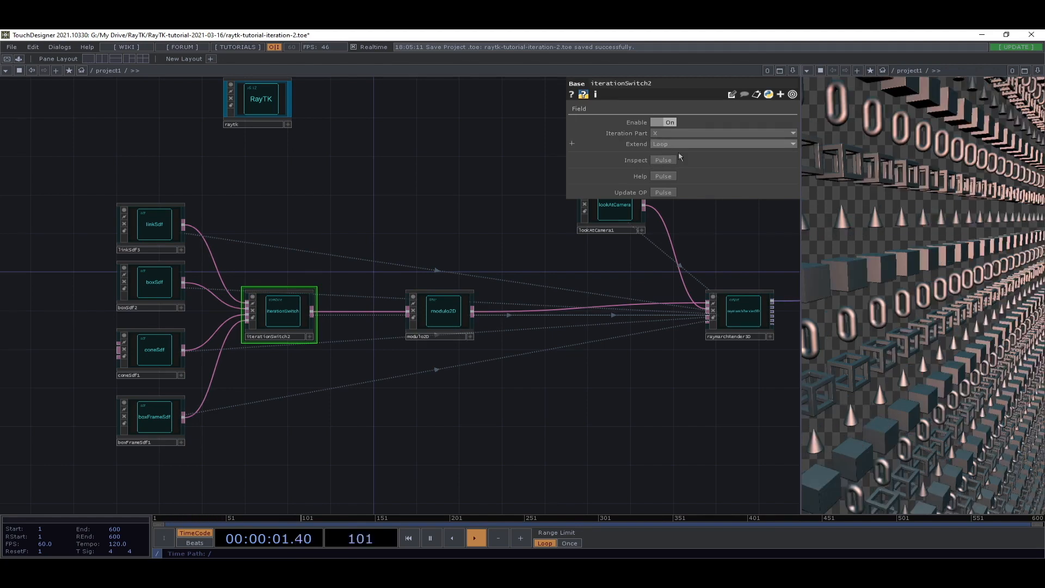
click(658, 133)
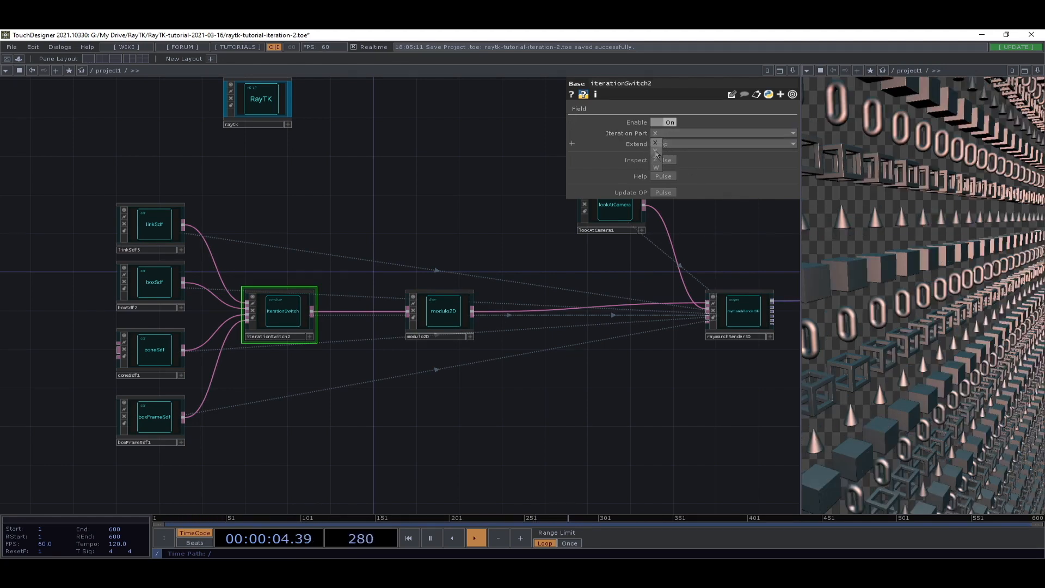
click(656, 151)
- Set the Axis of modulo2D back to XY
scroll(468, 406, up, 3)
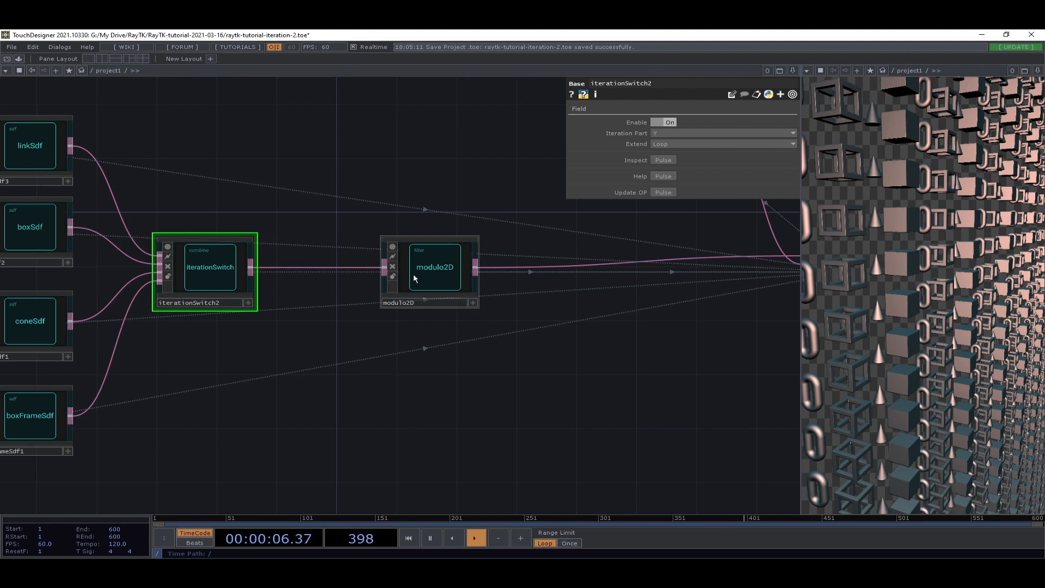
scroll(430, 292, down, 3)
scroll(446, 322, up, 3)
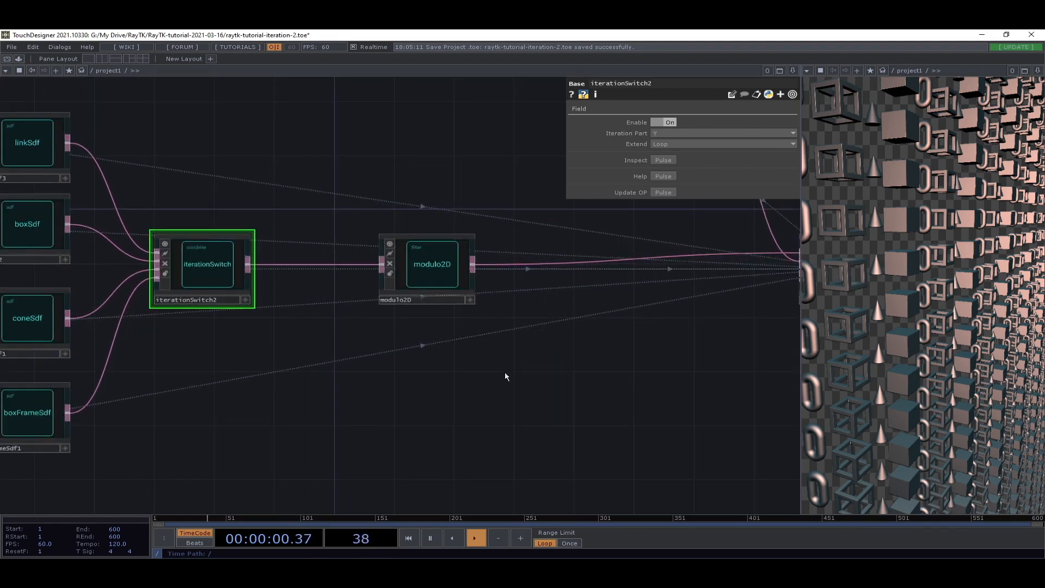
click(438, 267)
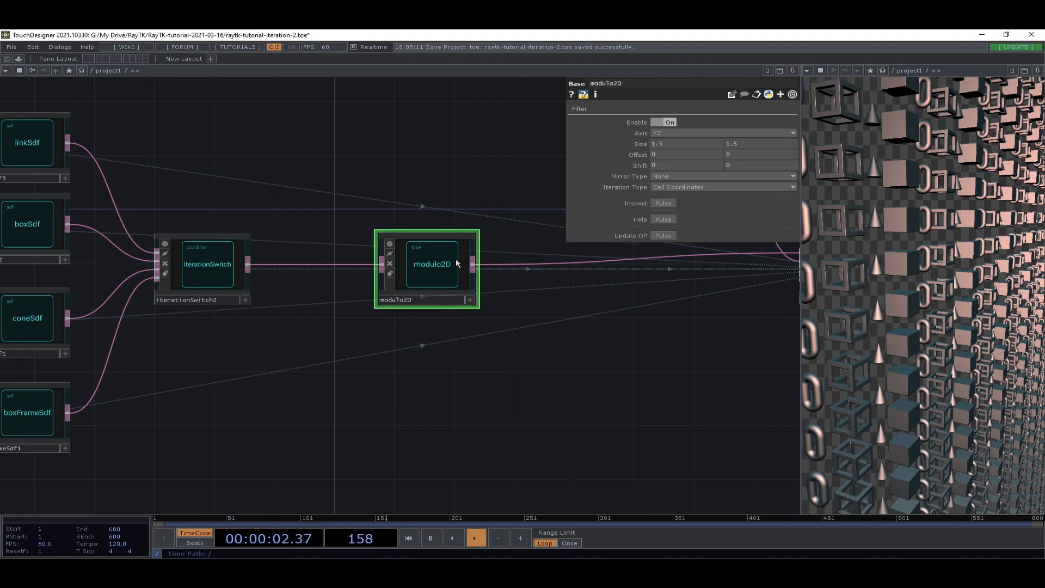
click(676, 135)
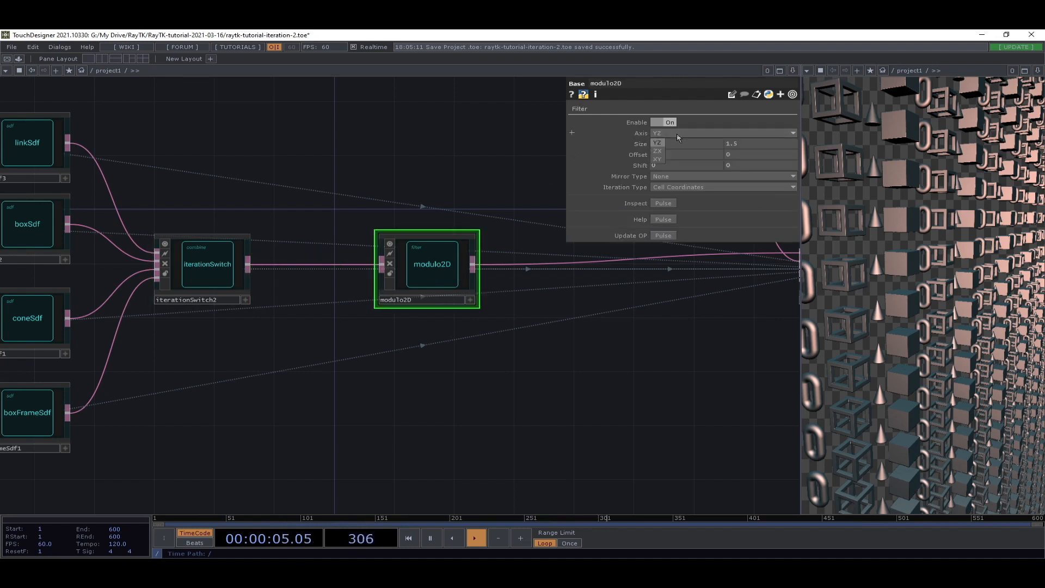
click(660, 160)
- Lower the X position of lookAtCamera1 to bring the camera back towards the front
drag(407, 351, 9, 378)
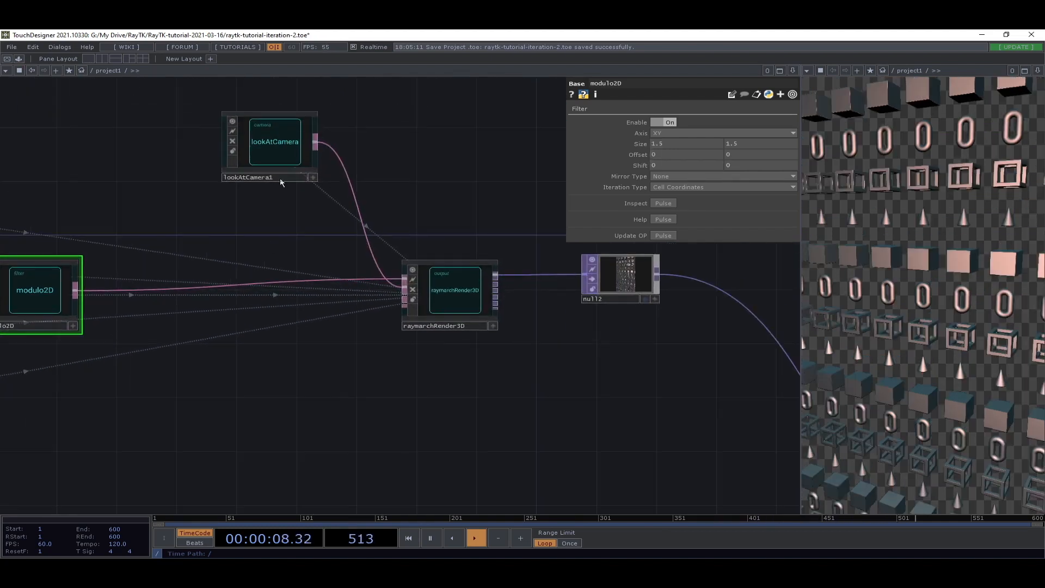
click(291, 148)
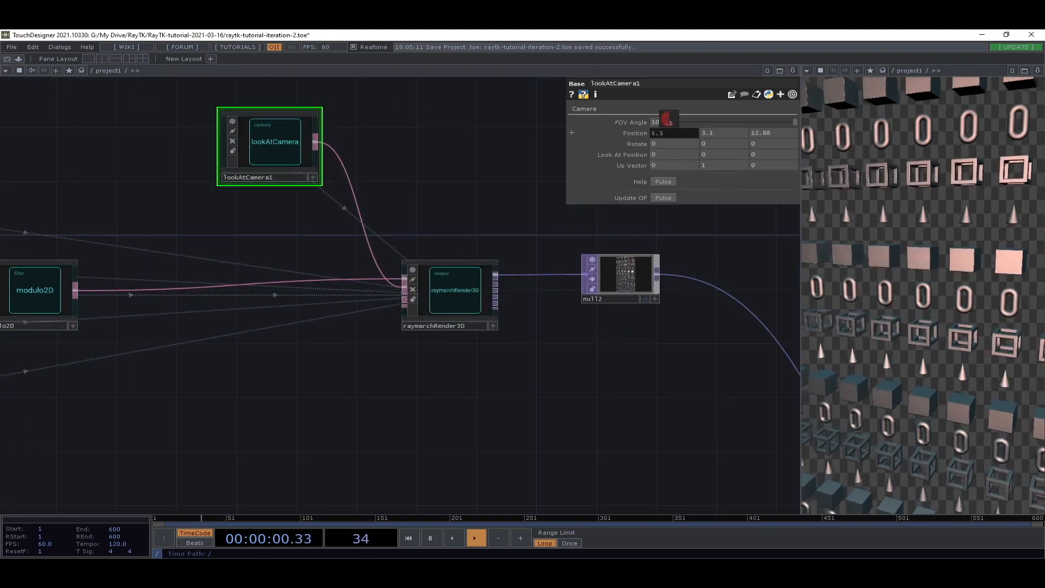
middle_drag(671, 133, 670, 119)
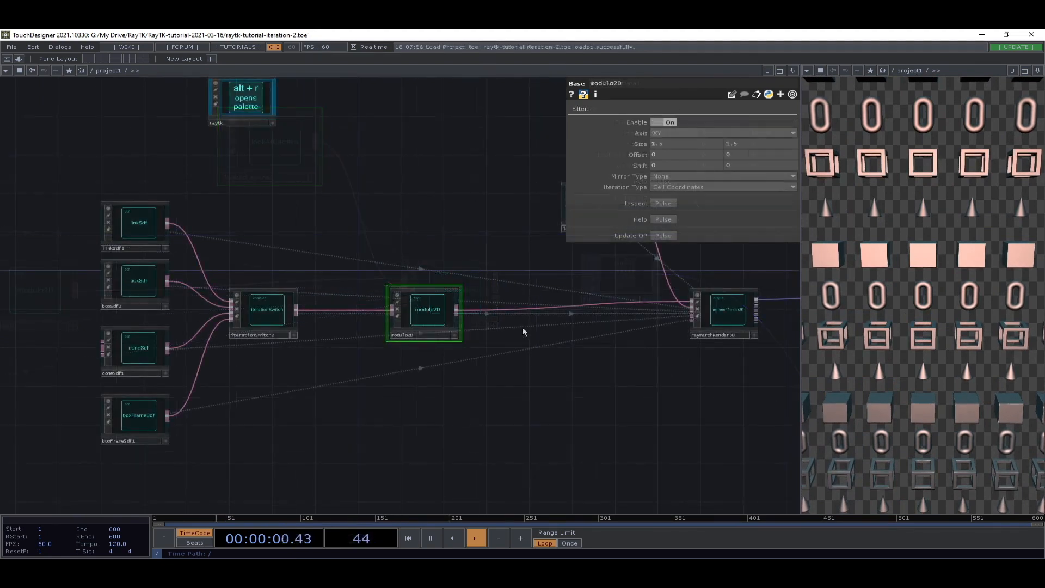
- Examine how the Iteration Part of iterationSwitch2 relates to the Axis and Iteration Type of modulo2D
click(265, 308)
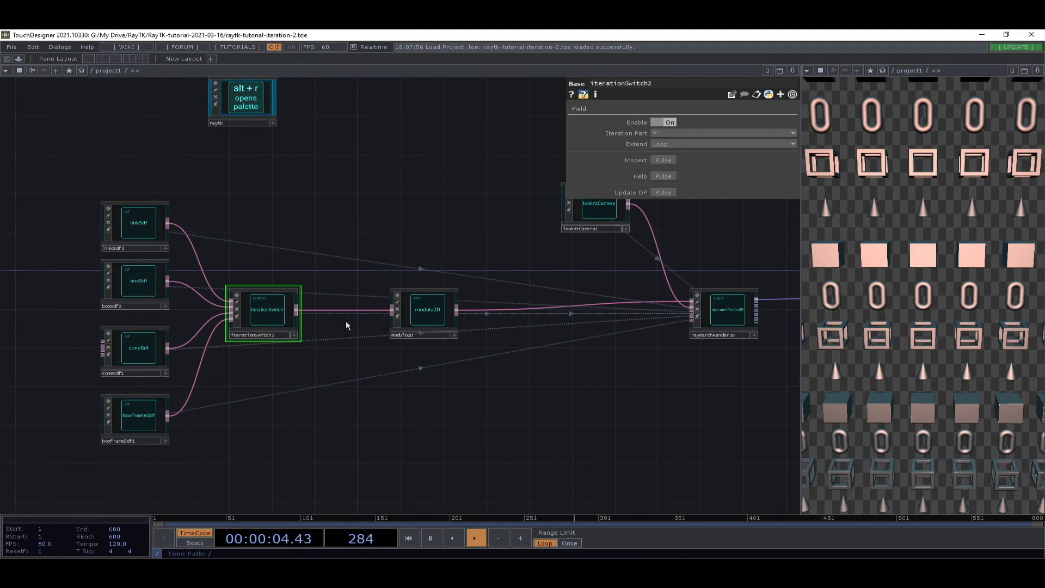
scroll(345, 320, up, 3)
scroll(336, 324, up, 2)
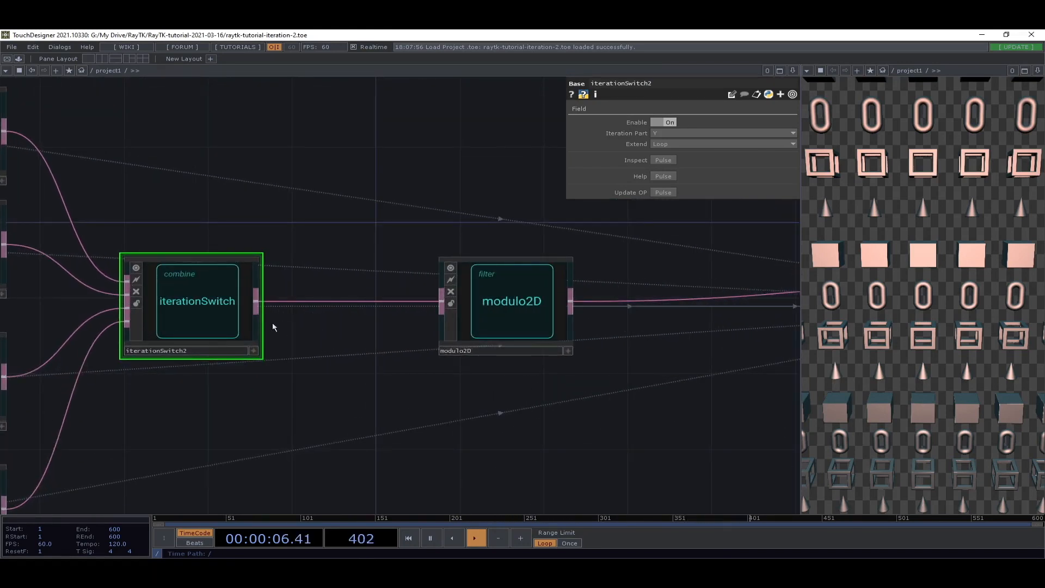
click(551, 306)
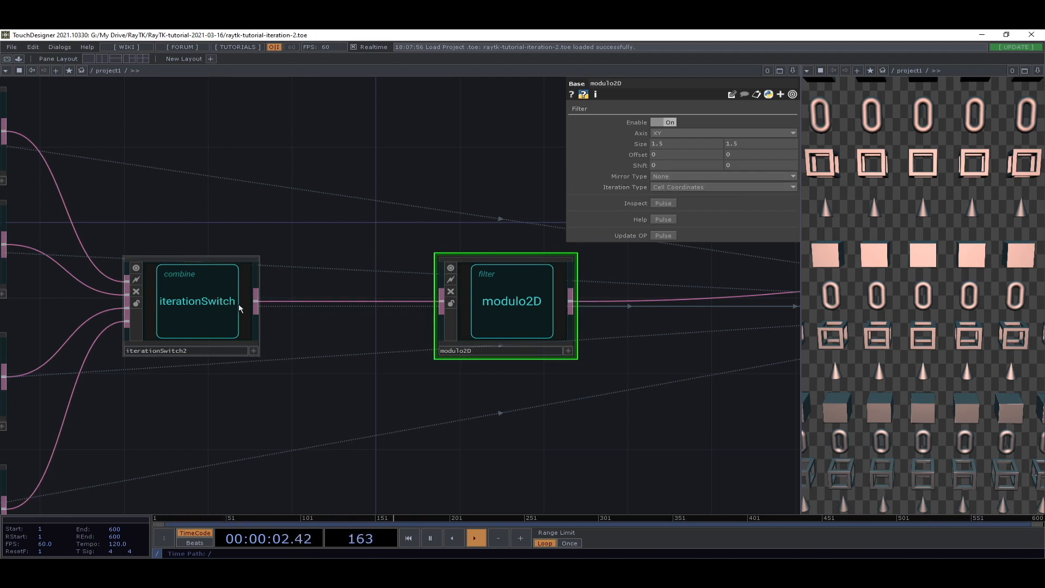
click(214, 339)
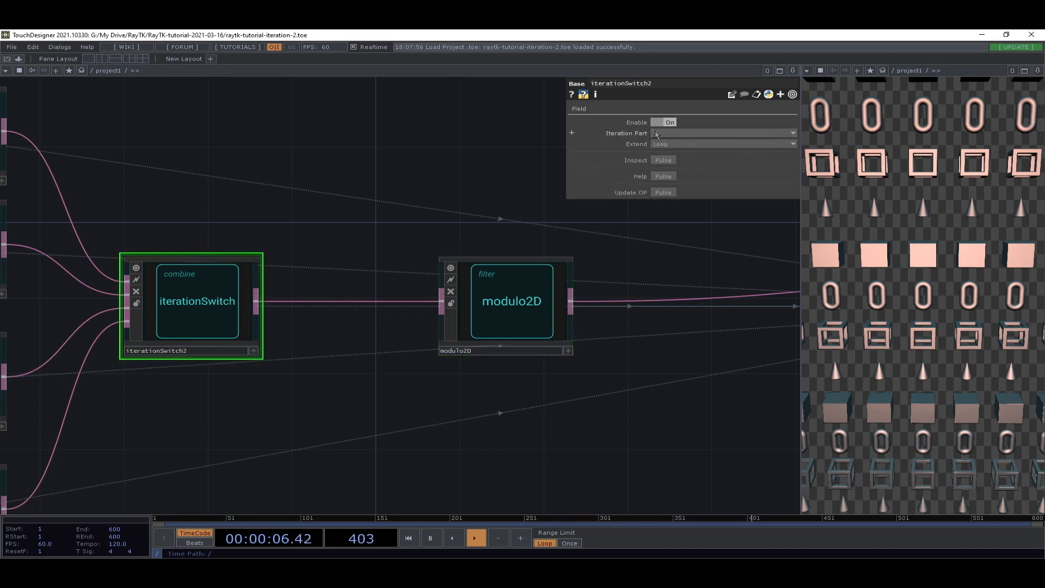
- Move the four SDF operators and iterationSwitch2 together up and away from modulo2D to make room in the network
scroll(490, 354, down, 3)
drag(433, 440, 583, 382)
right_drag(450, 126, 174, 442)
scroll(485, 395, down, 5)
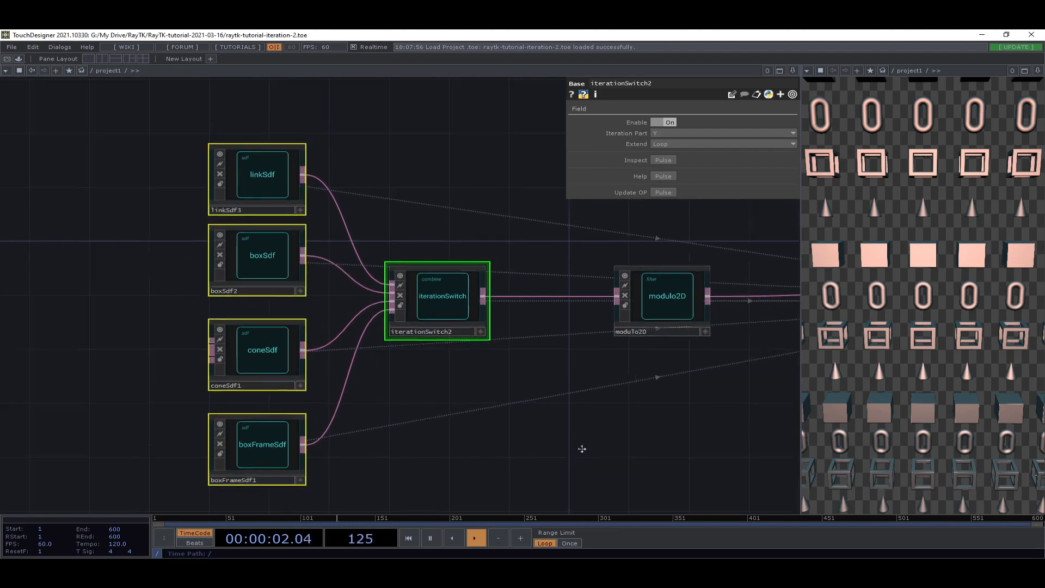
drag(505, 369, 452, 312)
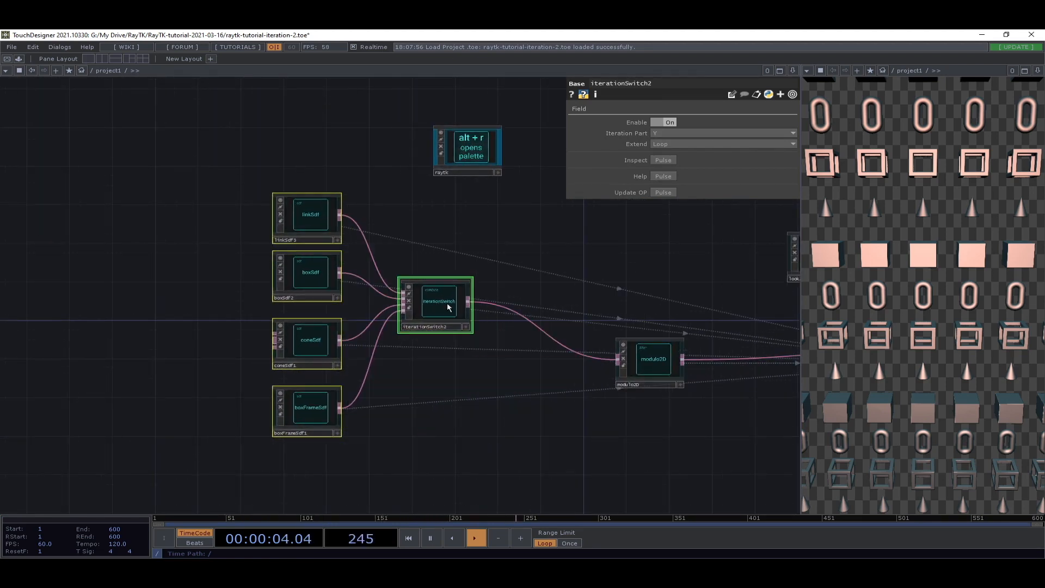
- Add a rotate filter operator from the RayTK palette below iterationSwitch2 and save the project
click(505, 417)
scroll(505, 417, up, 5)
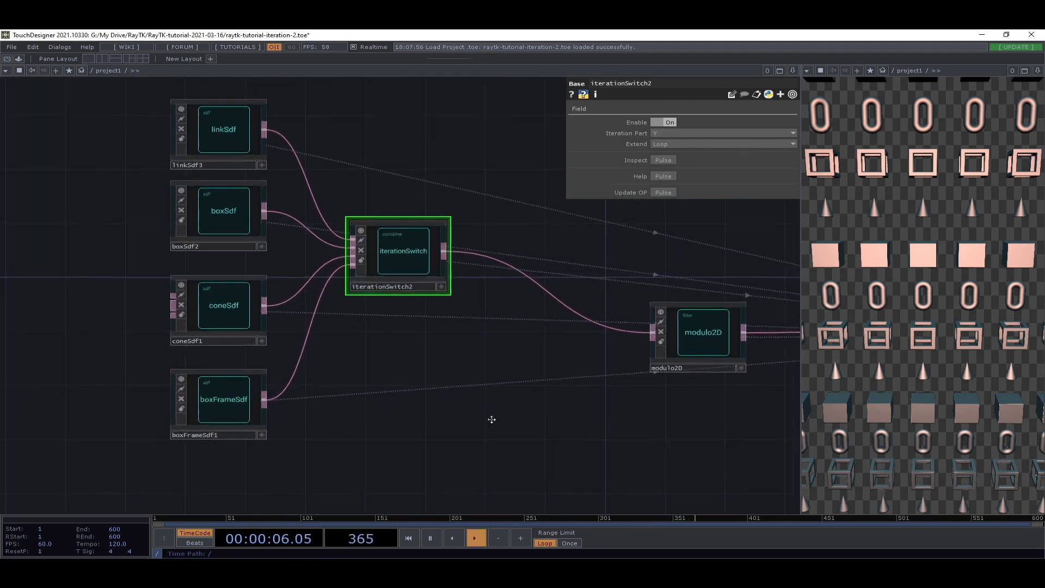
drag(581, 312, 641, 312)
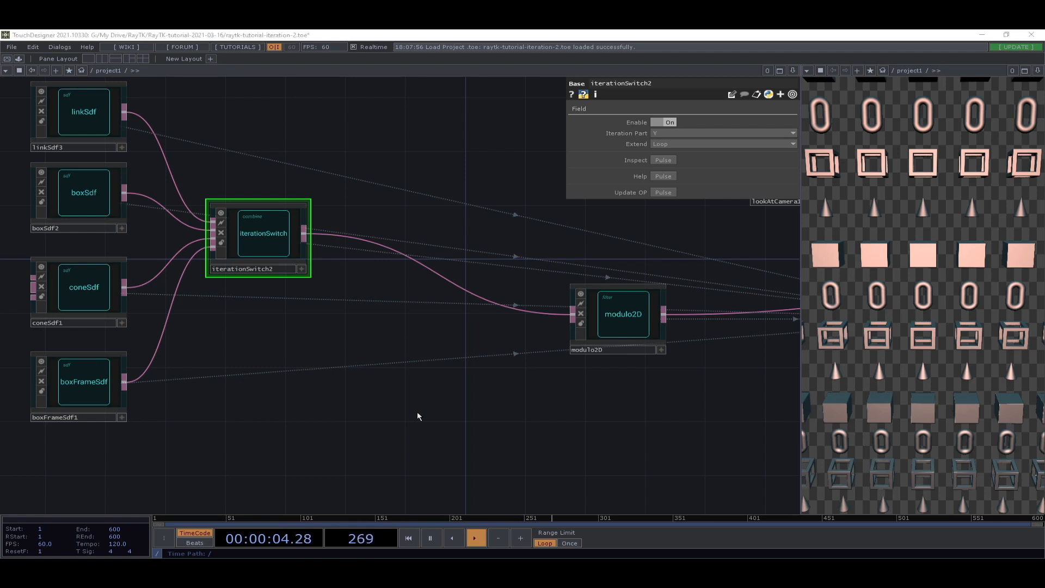
key(alt+r)
text(r)
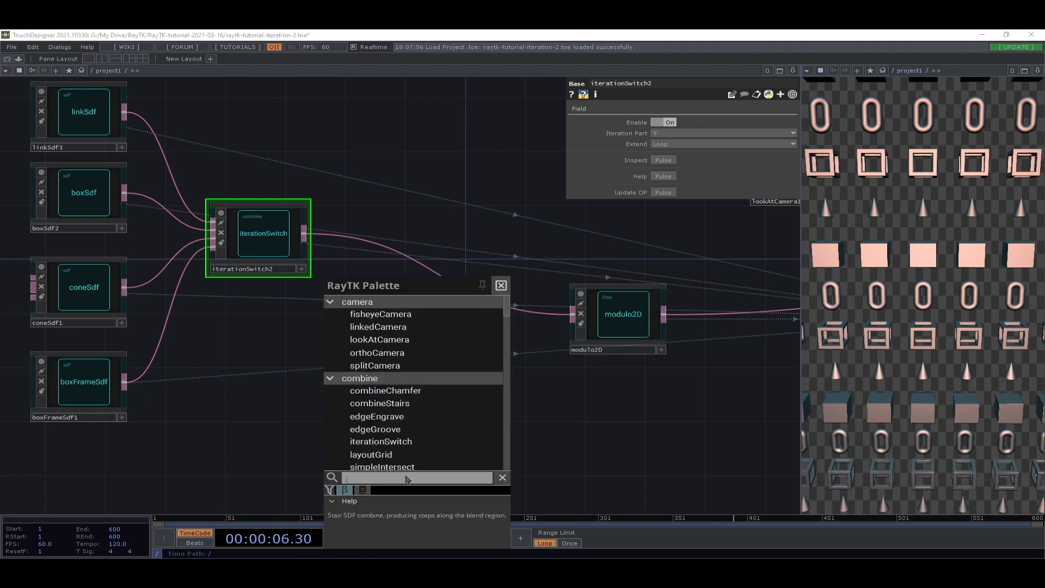
text(ot)
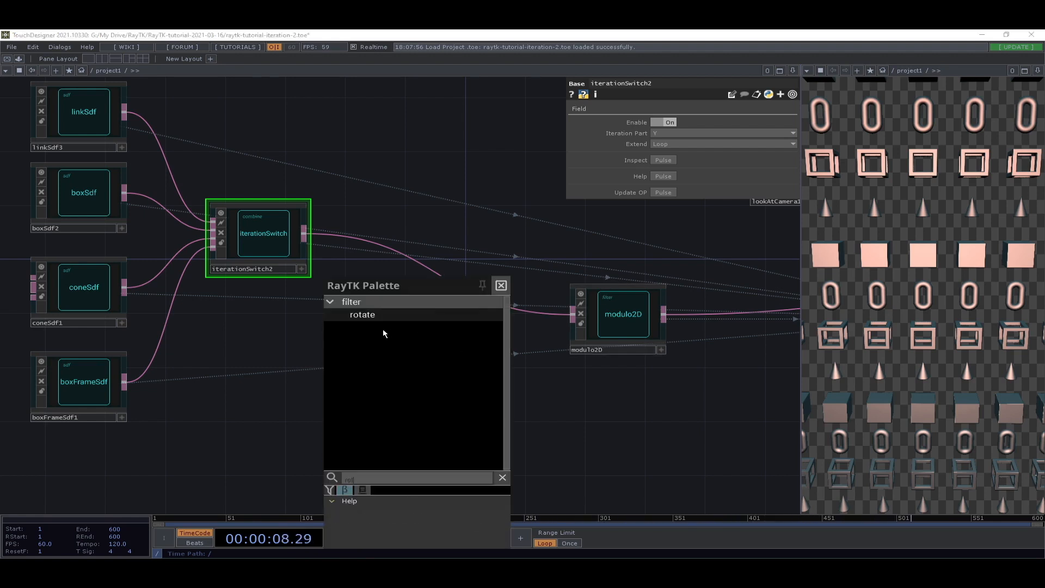
click(372, 318)
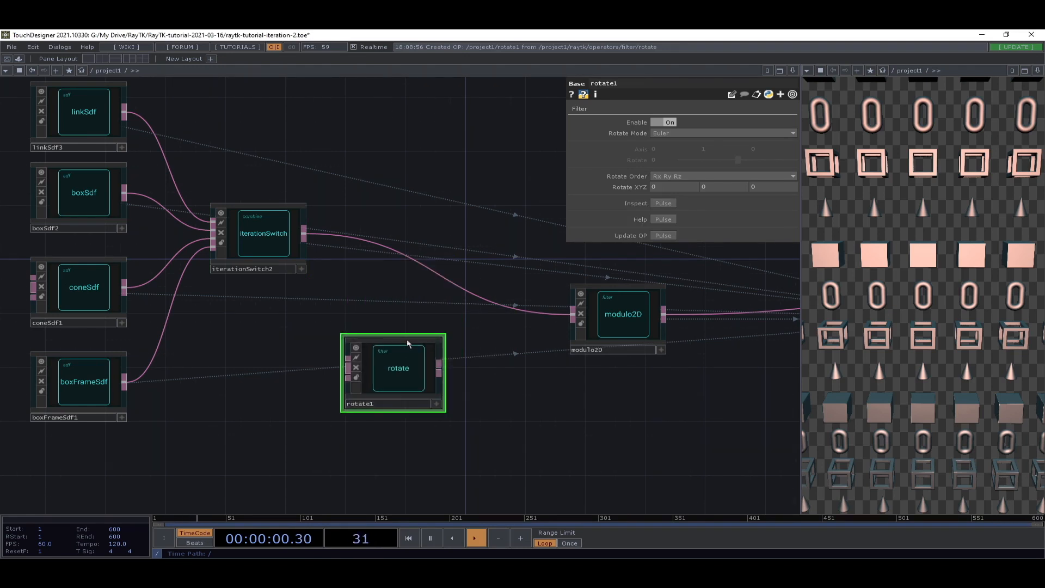
key(ctrl+s)
- Wire linkSdf3 into rotate1 and rotate1 into modulo2D, moving iterationSwitch2 out of the way of the new chain
drag(350, 360, 124, 112)
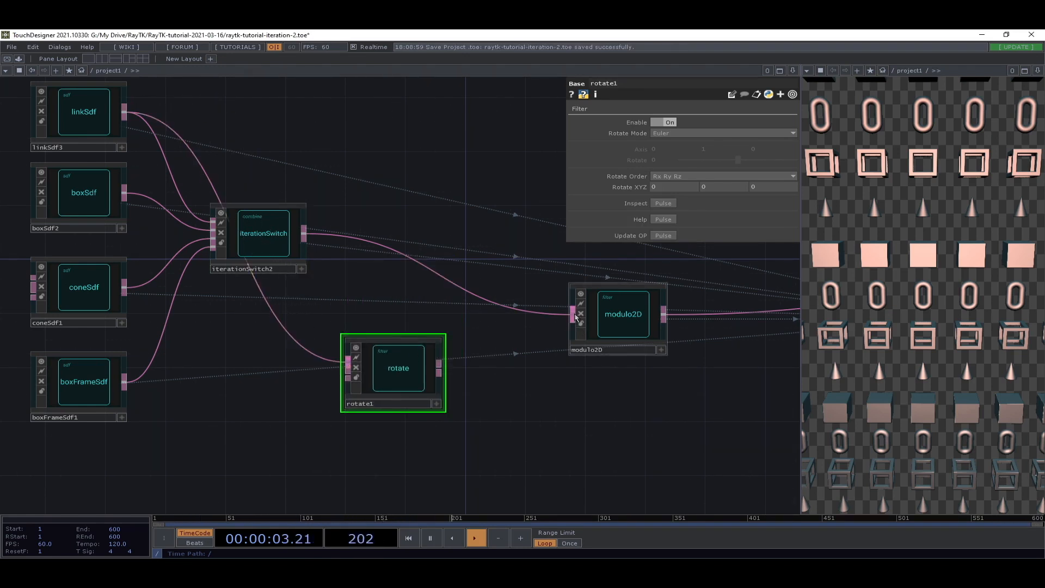
drag(573, 314, 443, 348)
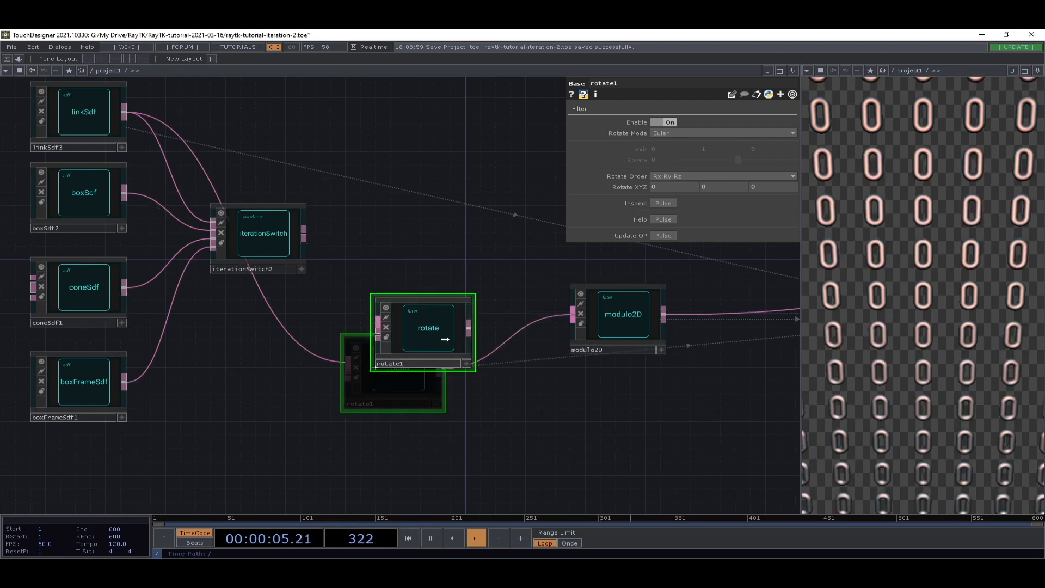
drag(261, 246, 232, 354)
drag(412, 311, 442, 311)
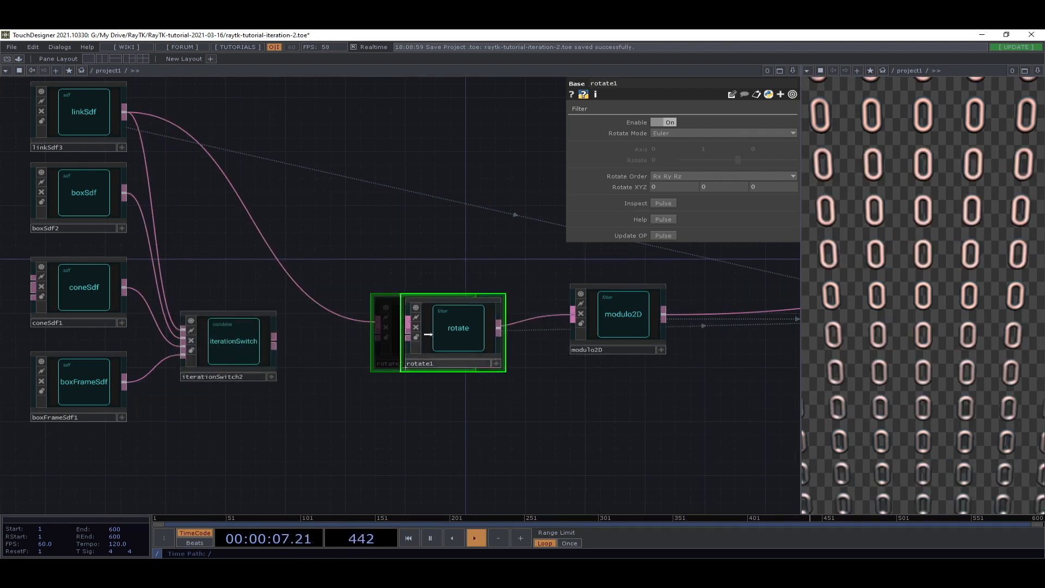
drag(255, 350, 239, 267)
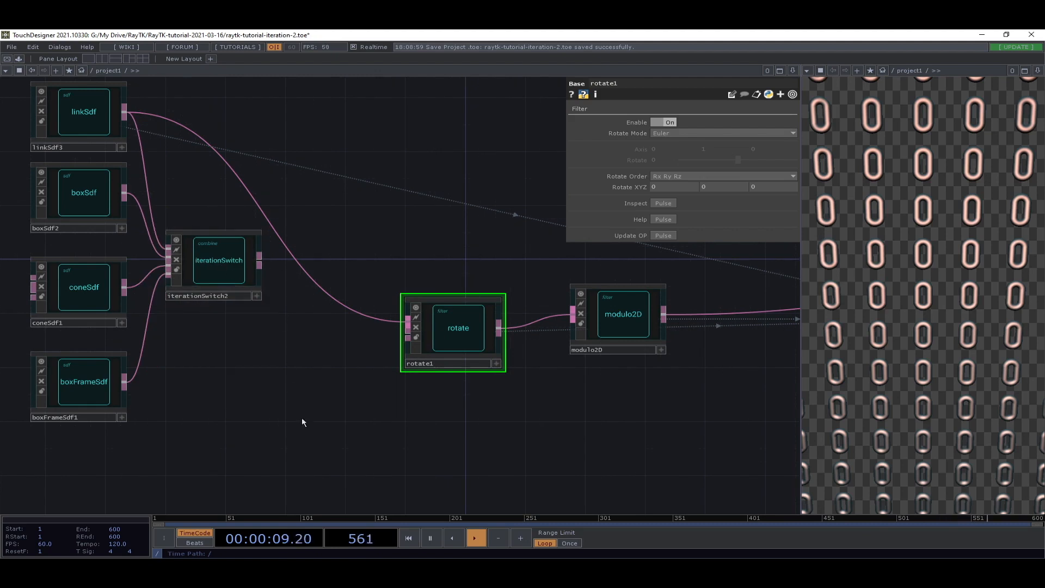
- Delete boxSdf2, coneSdf1, boxFrameSdf1 and iterationSwitch2, and save the project
drag(308, 438, 65, 204)
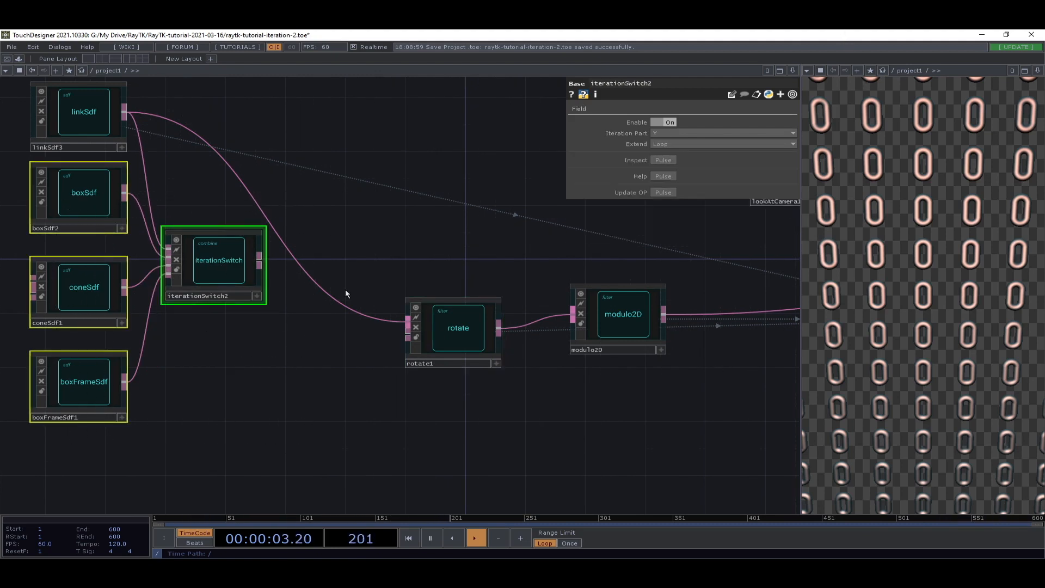
key(Delete)
scroll(358, 286, down, 4)
key(ctrl+s)
- Arrange linkSdf3 and rotate1 in front of modulo2D and bring up the Rotate XYZ parameters of rotate1
drag(229, 206, 285, 309)
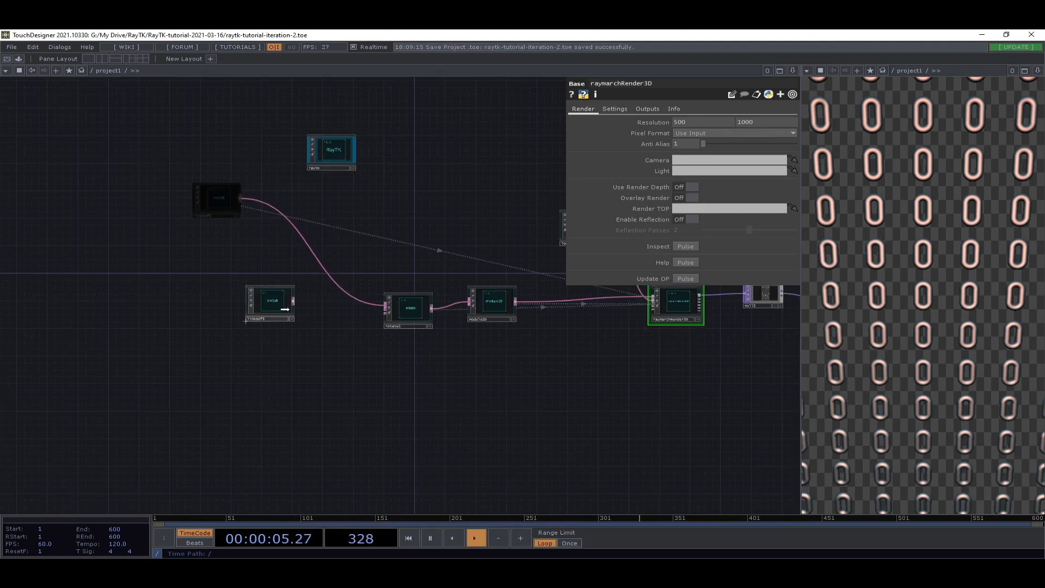
drag(285, 309, 309, 308)
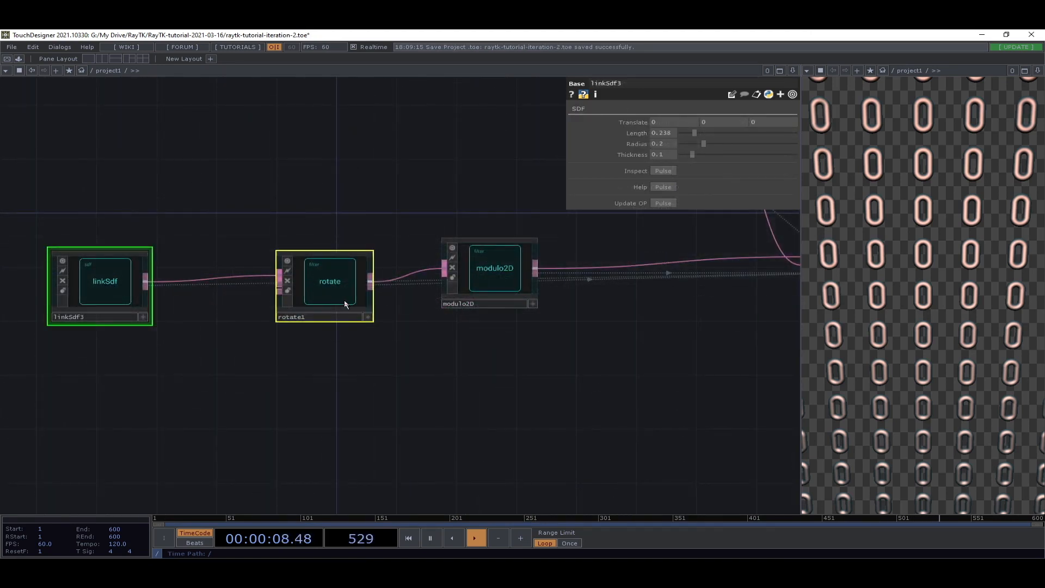
drag(338, 299, 309, 286)
click(208, 335)
drag(40, 278, 55, 197)
drag(144, 380, 207, 333)
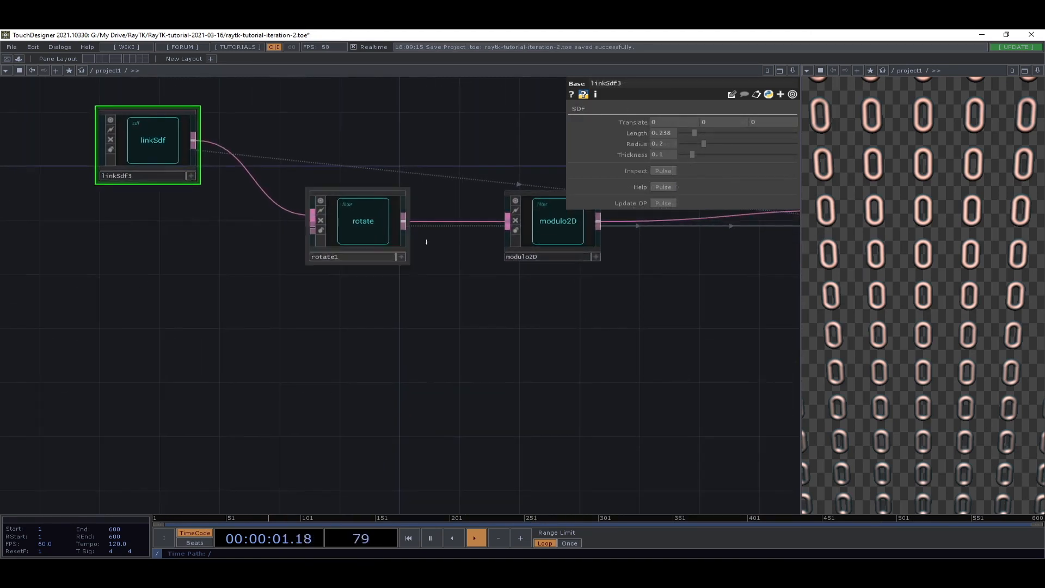
click(376, 227)
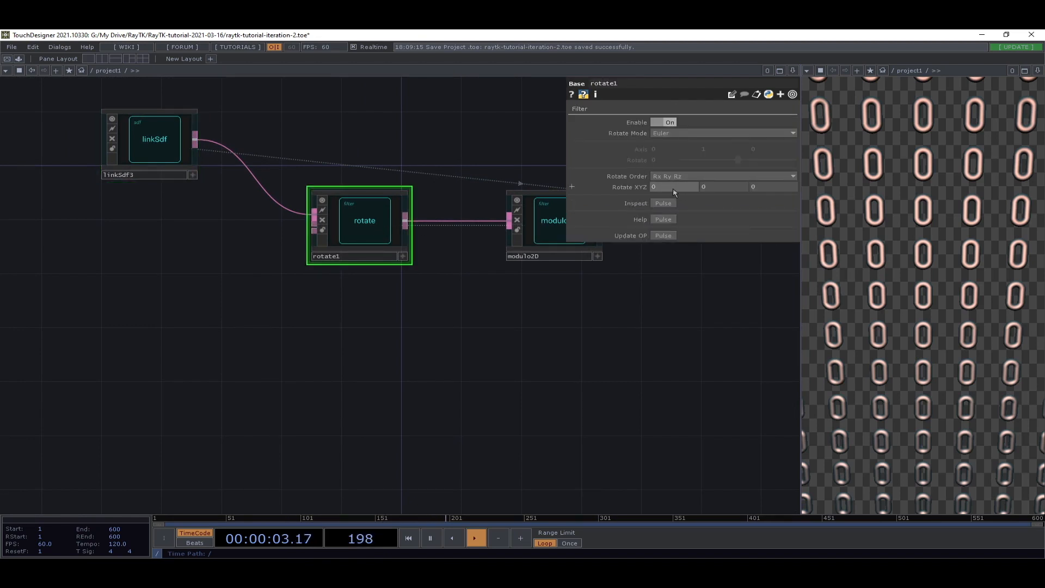
middle_drag(673, 191, 769, 175)
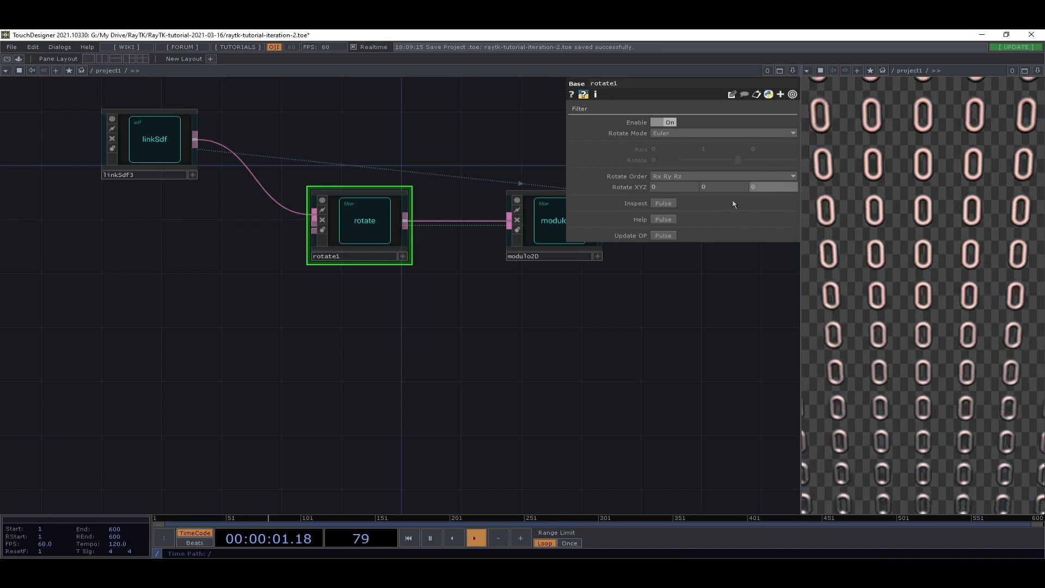
- Add an iterationField operator from the RayTK palette and place it in the empty area below and before linkSdf3
drag(301, 309, 427, 390)
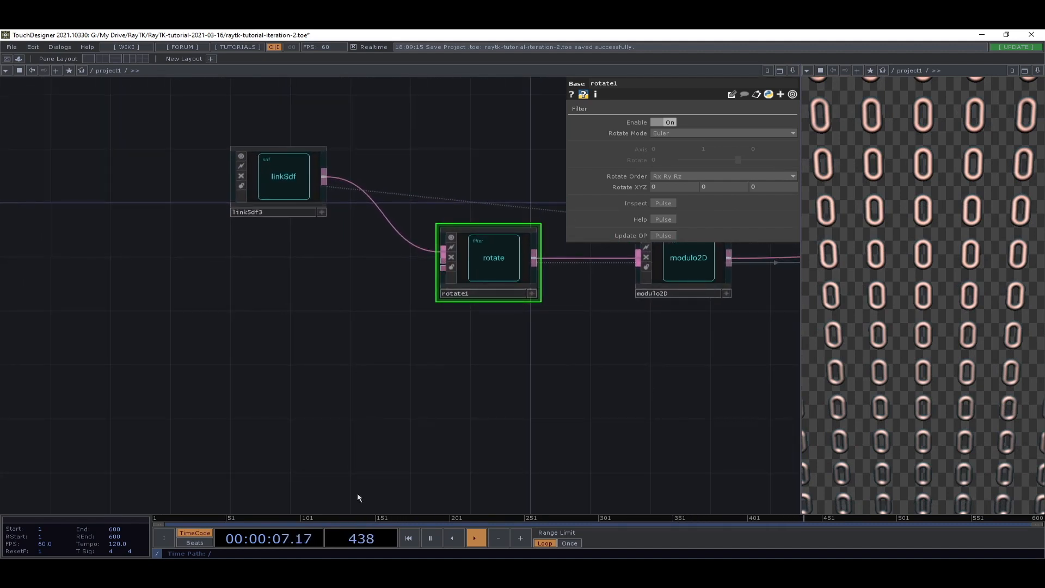
drag(539, 398, 648, 387)
key(alt+r)
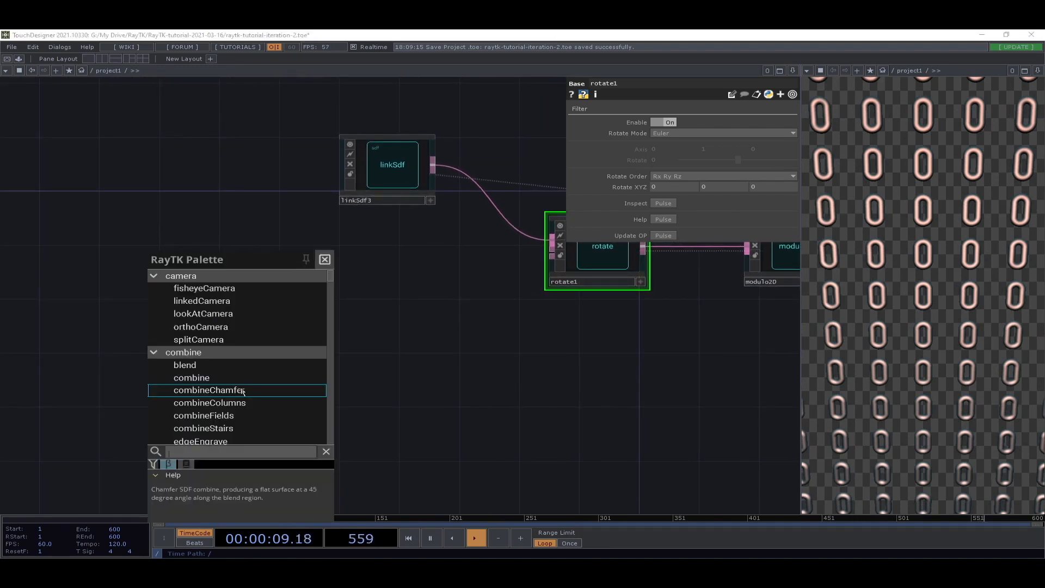
click(238, 457)
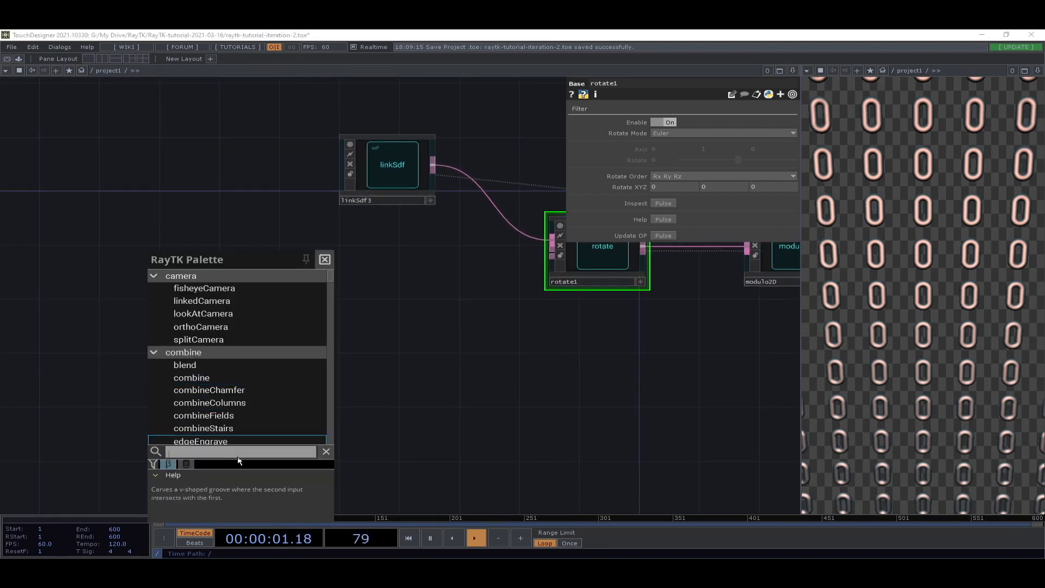
text(it)
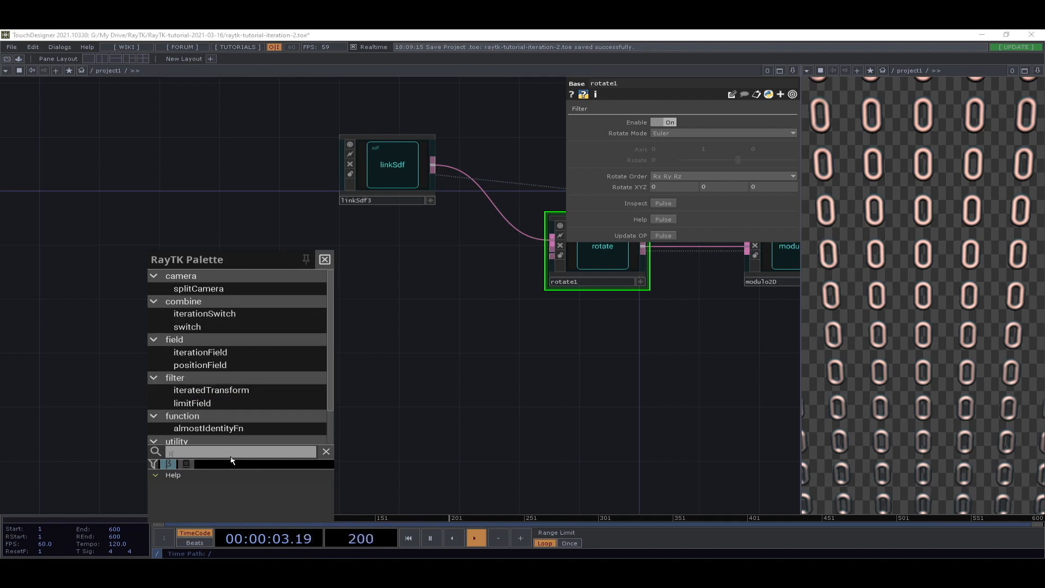
text(er)
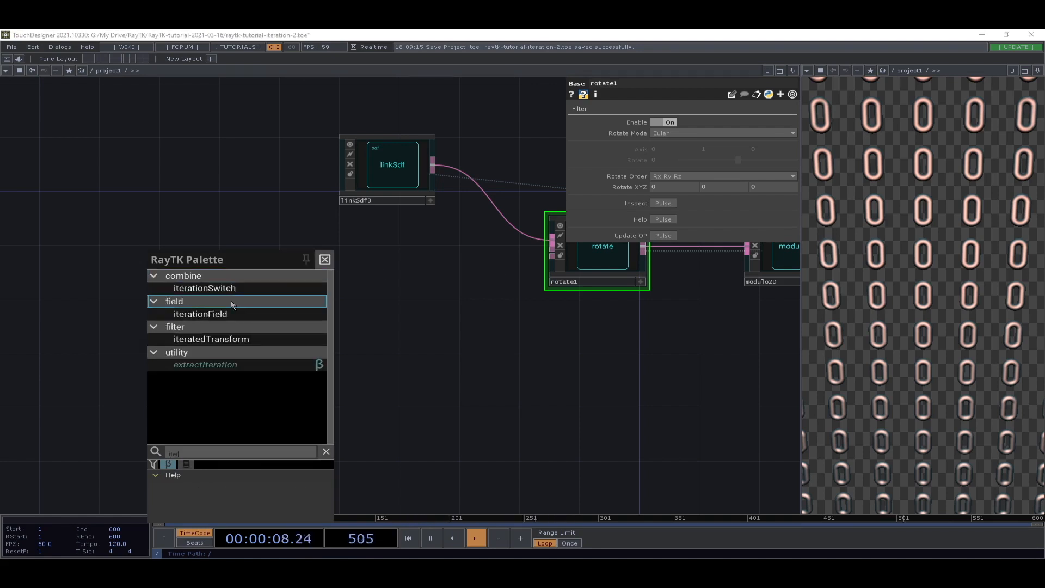
click(185, 318)
drag(394, 298, 109, 351)
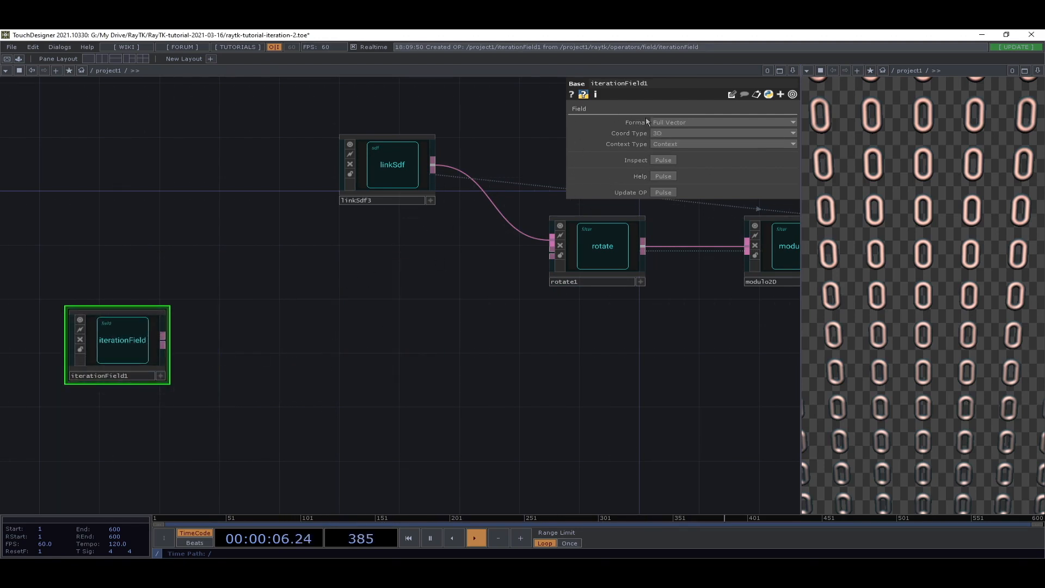
- Review the Format options of iterationField1 and set its Format to X
click(665, 123)
click(667, 132)
click(670, 123)
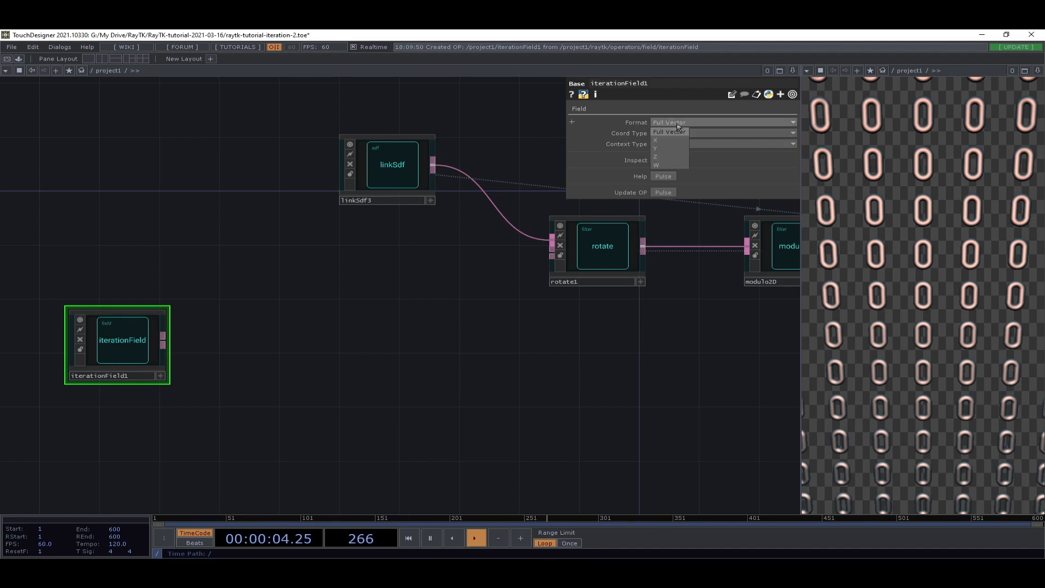
click(684, 131)
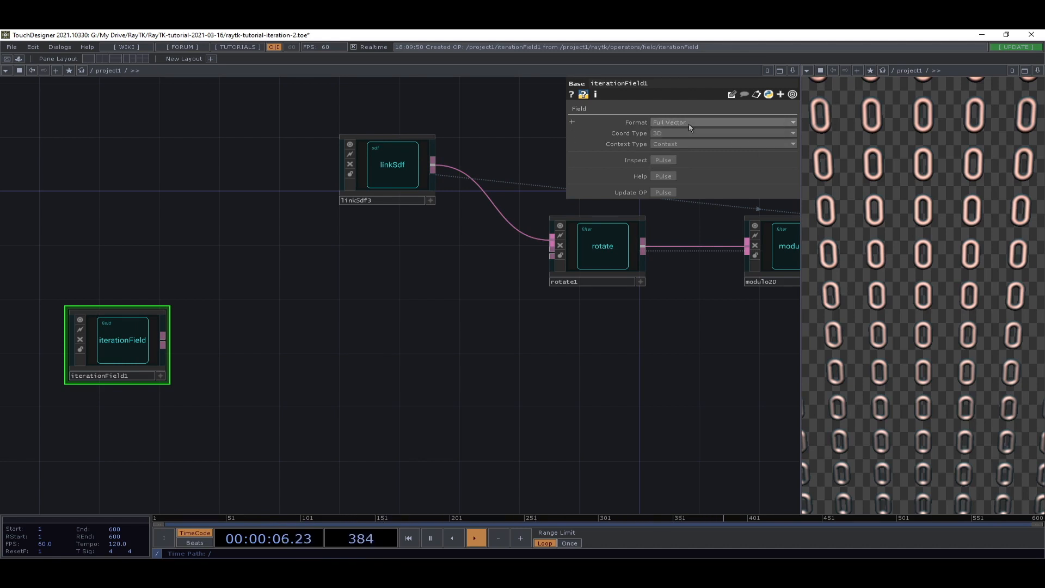
click(688, 127)
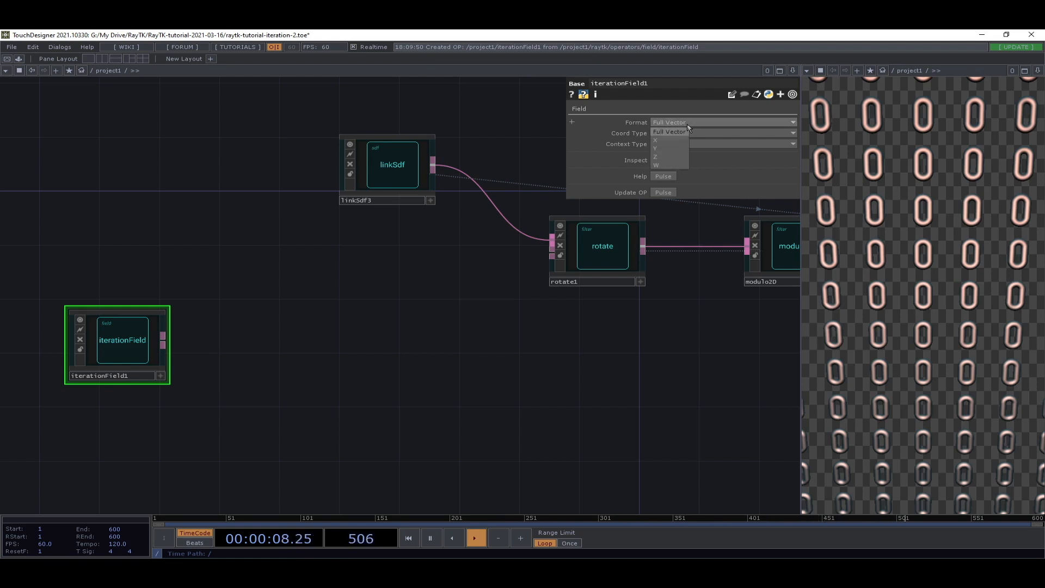
key(Escape)
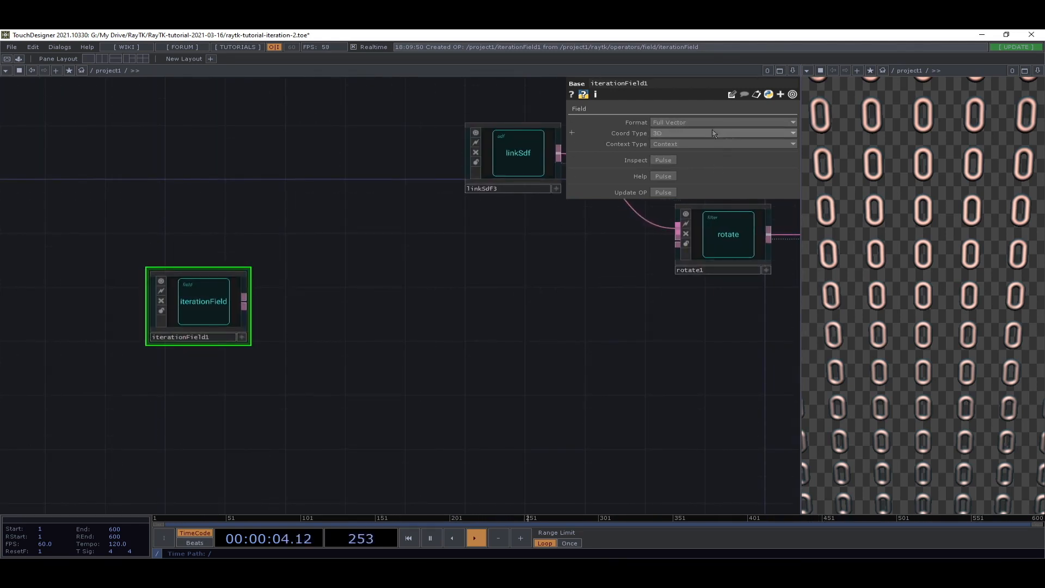
click(685, 123)
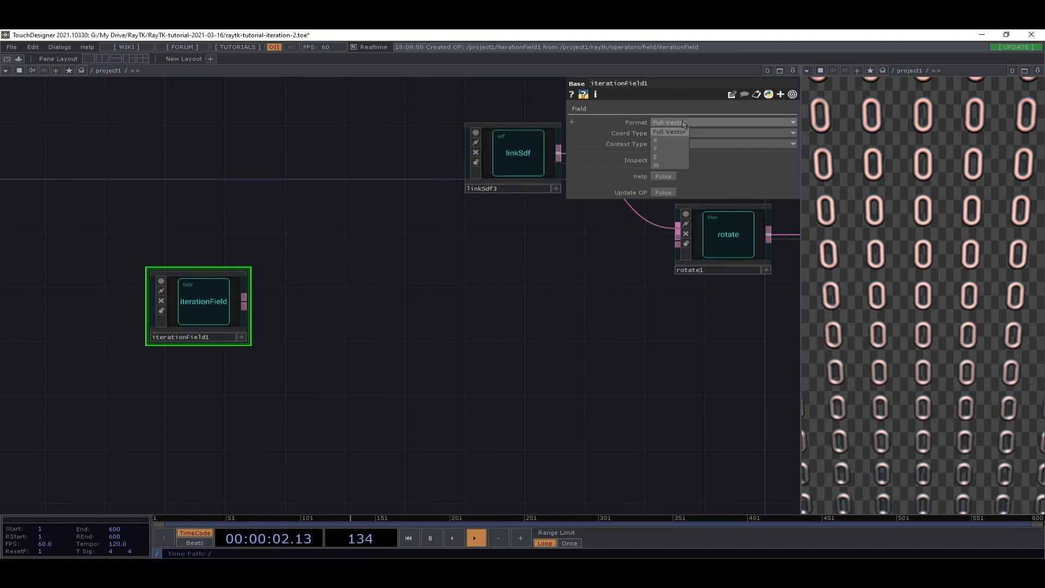
click(661, 140)
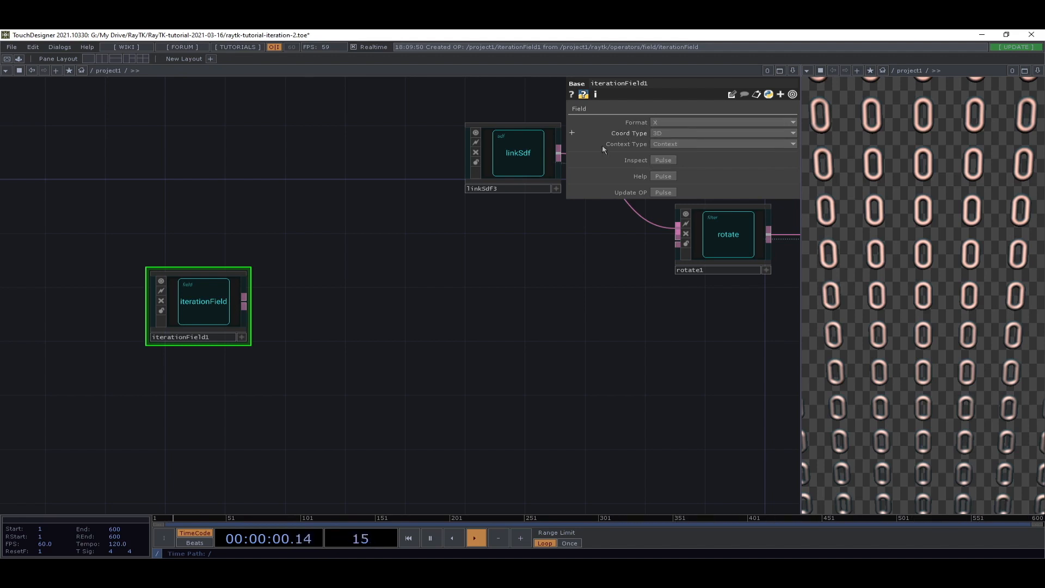
- Duplicate iterationField1 directly below the original and set the copy's Format to Y
drag(216, 299, 215, 286)
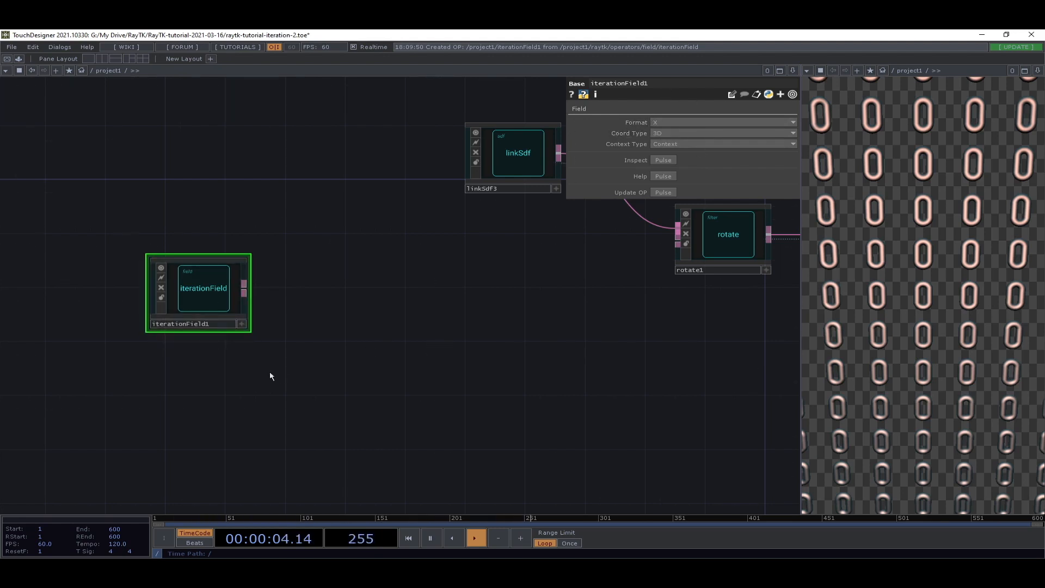
key(ctrl+c)
key(ctrl+v)
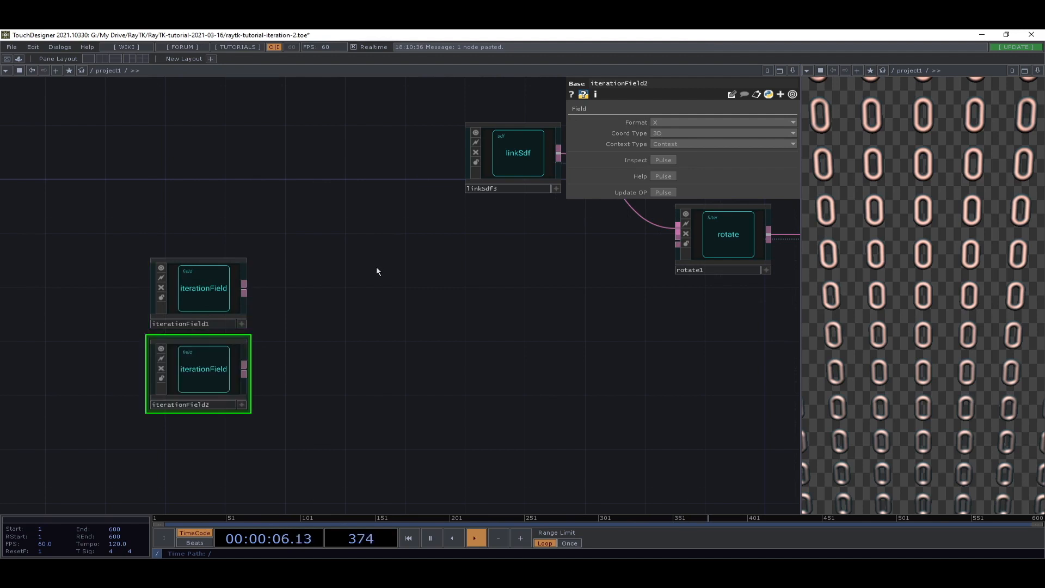
click(680, 123)
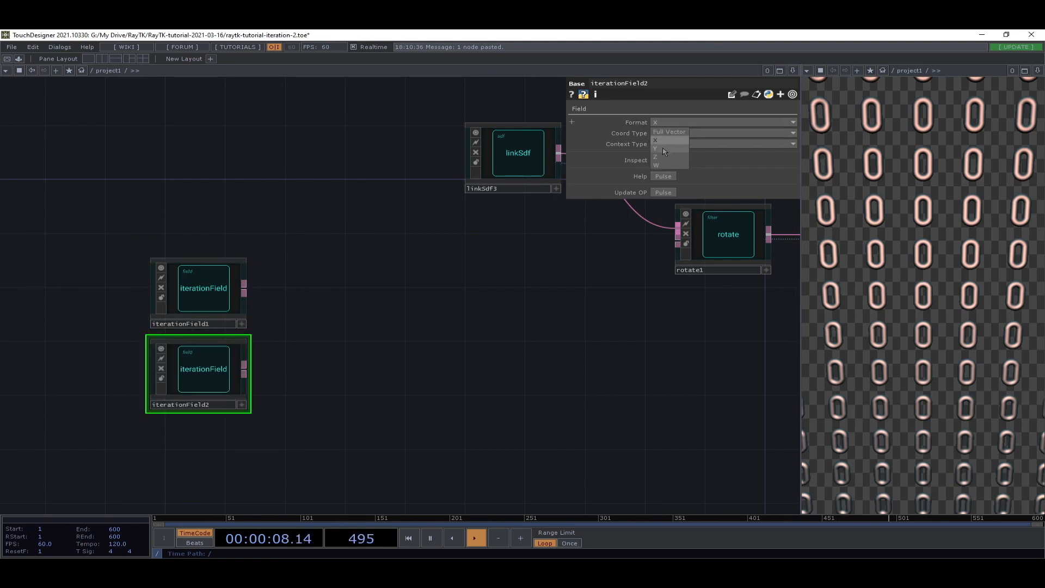
click(663, 149)
click(217, 308)
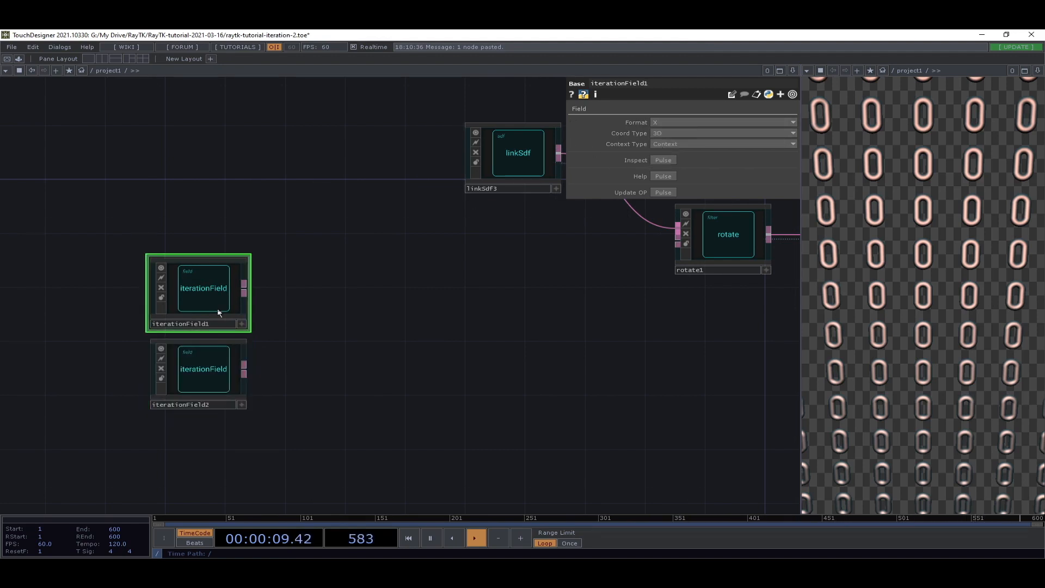
click(200, 377)
- Examine the input connectors of rotate1 together with its rotation parameters
drag(313, 358, 171, 356)
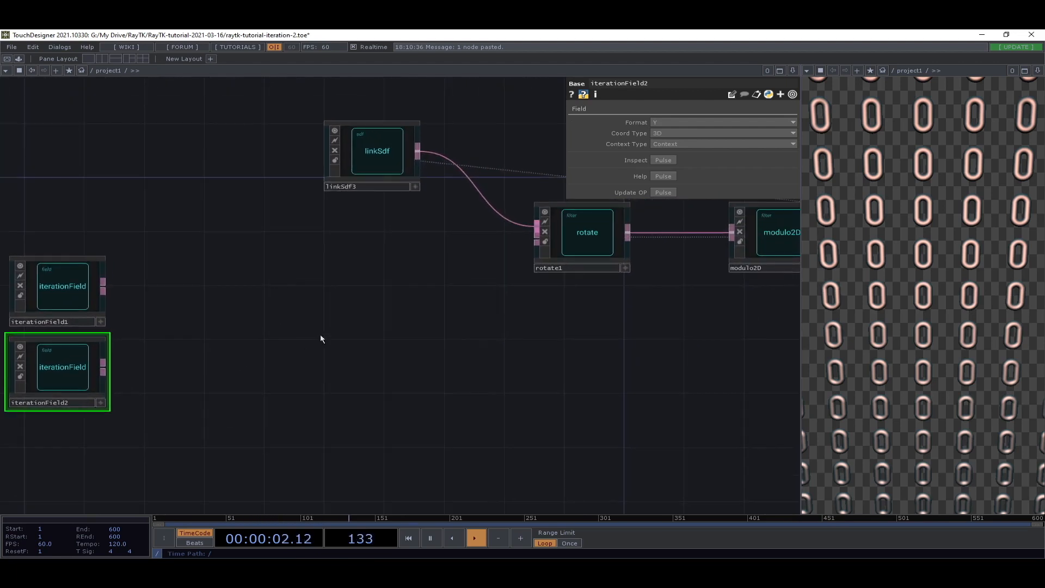
click(570, 232)
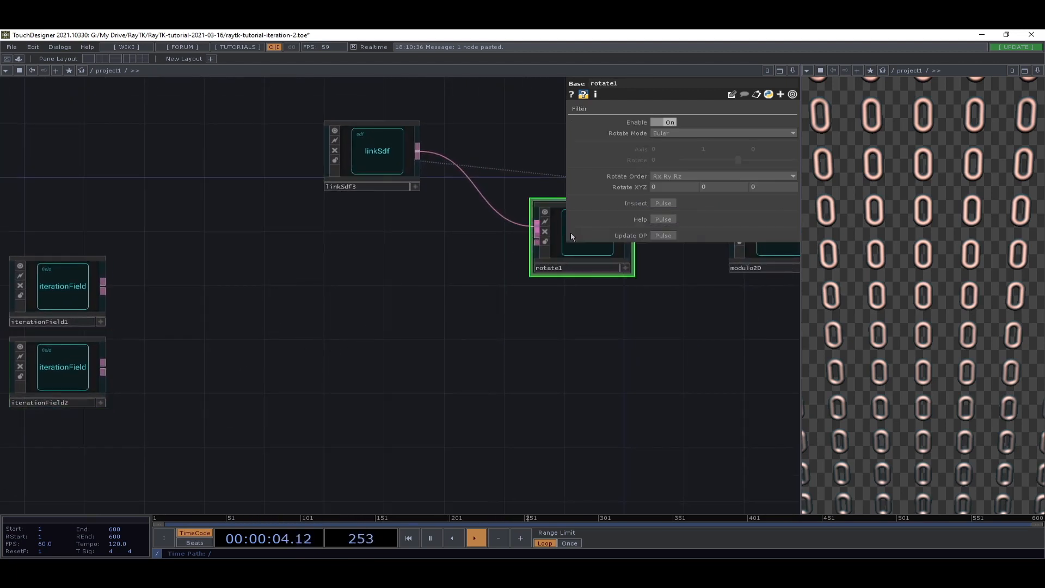
drag(552, 309, 438, 339)
scroll(389, 276, up, 5)
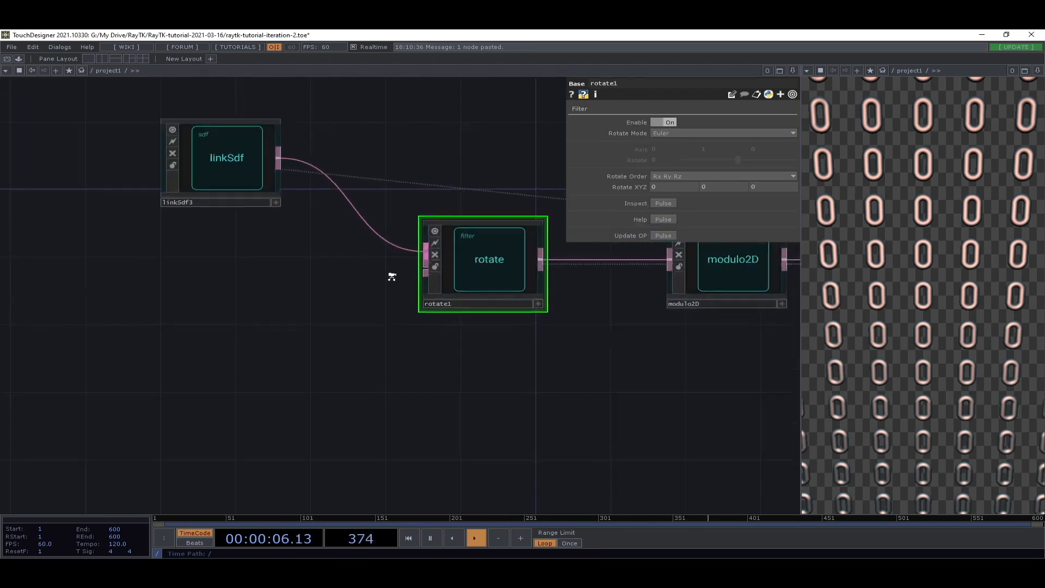
scroll(466, 275, down, 4)
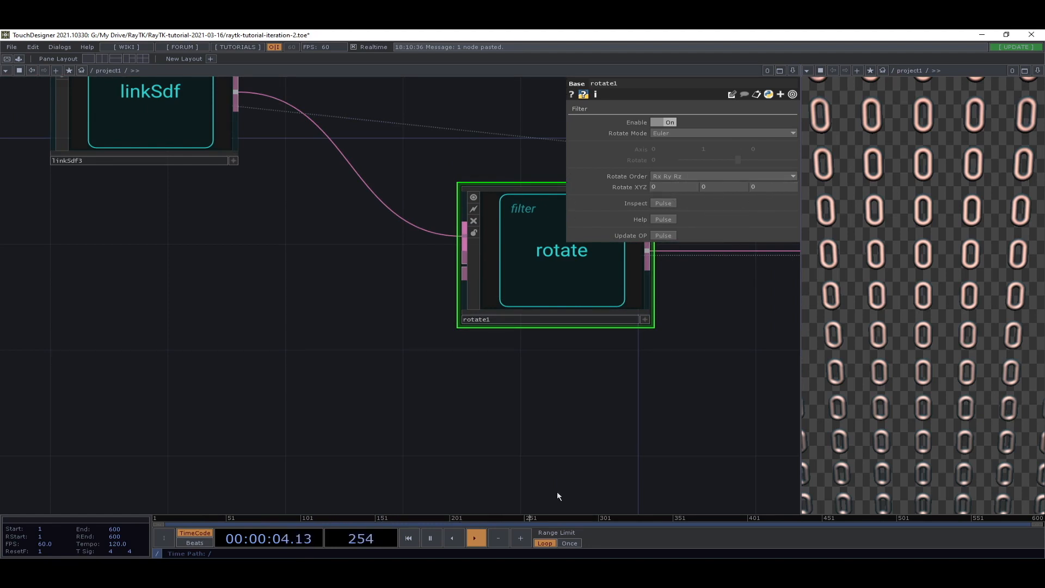
- Add a floatToVector operator from the RayTK palette in the space between the two iterationField nodes and rotate1
scroll(558, 497, down, 5)
scroll(348, 408, up, 2)
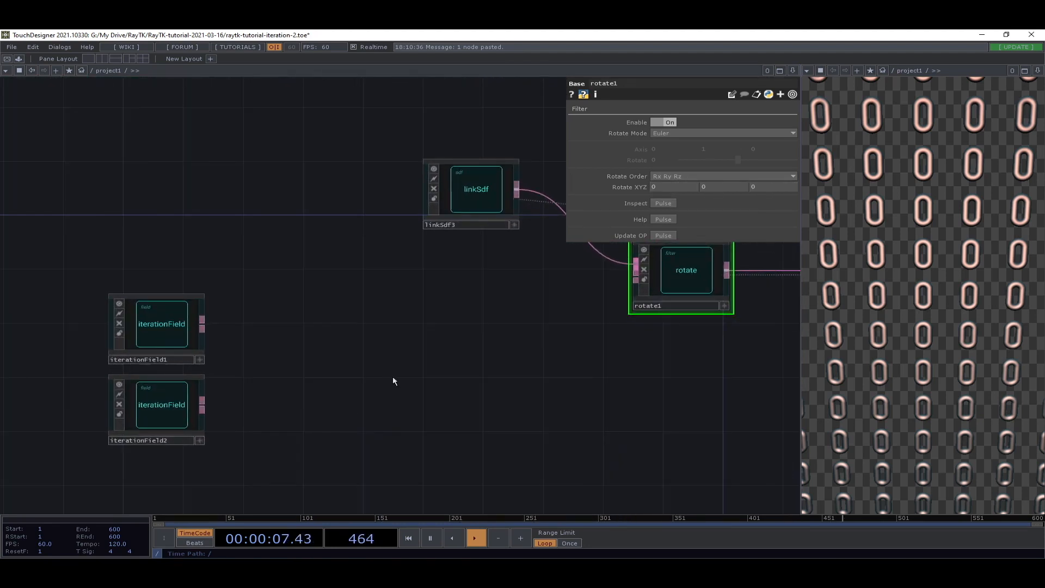
key(alt+r)
key(Escape)
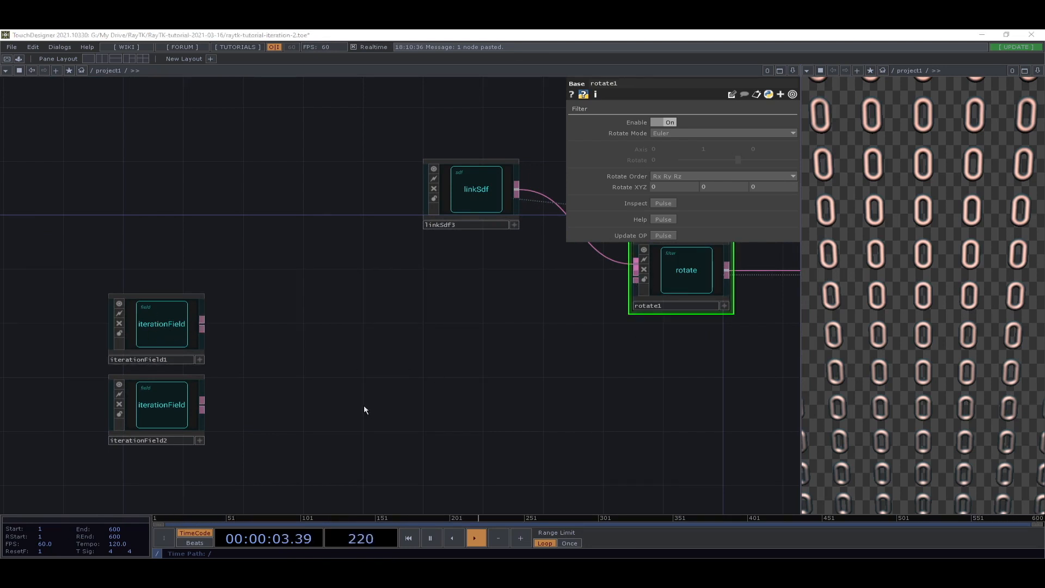
key(alt+r)
text(vec)
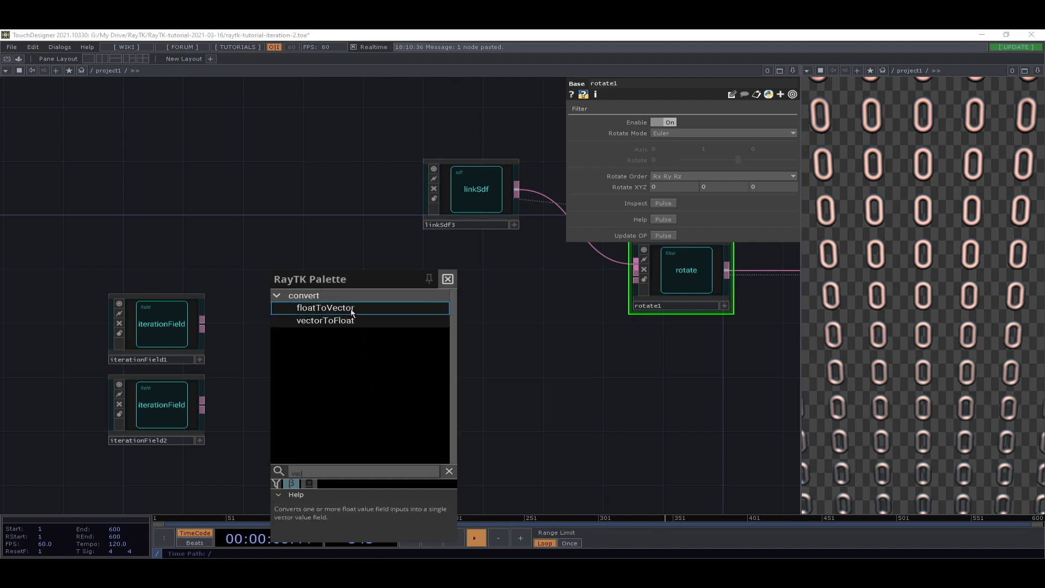
click(325, 309)
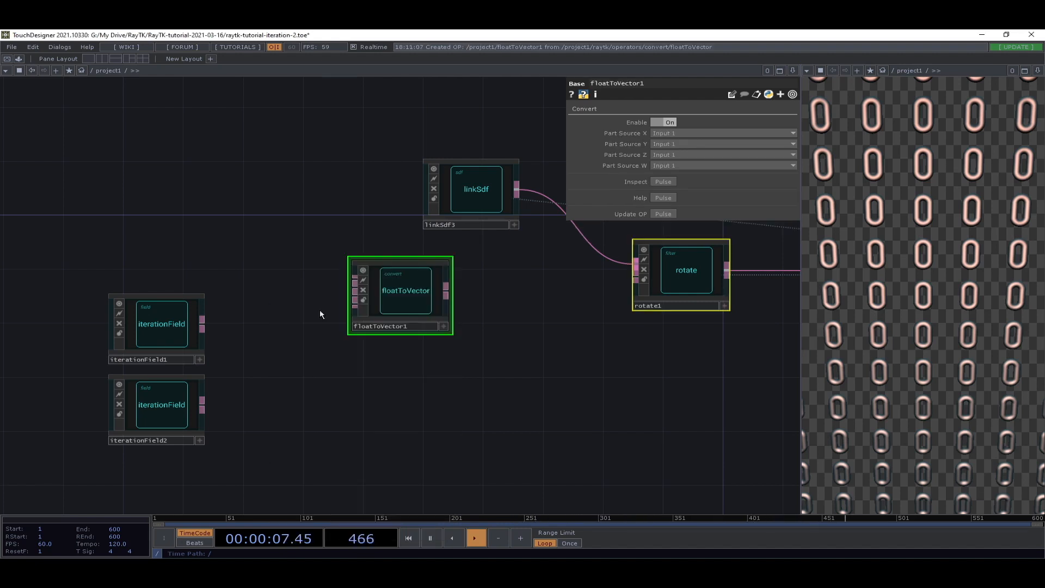
- Connect iterationField1 and iterationField2 to floatToVector1's first and second inputs, and its output to rotate1's second input
drag(407, 294, 202, 325)
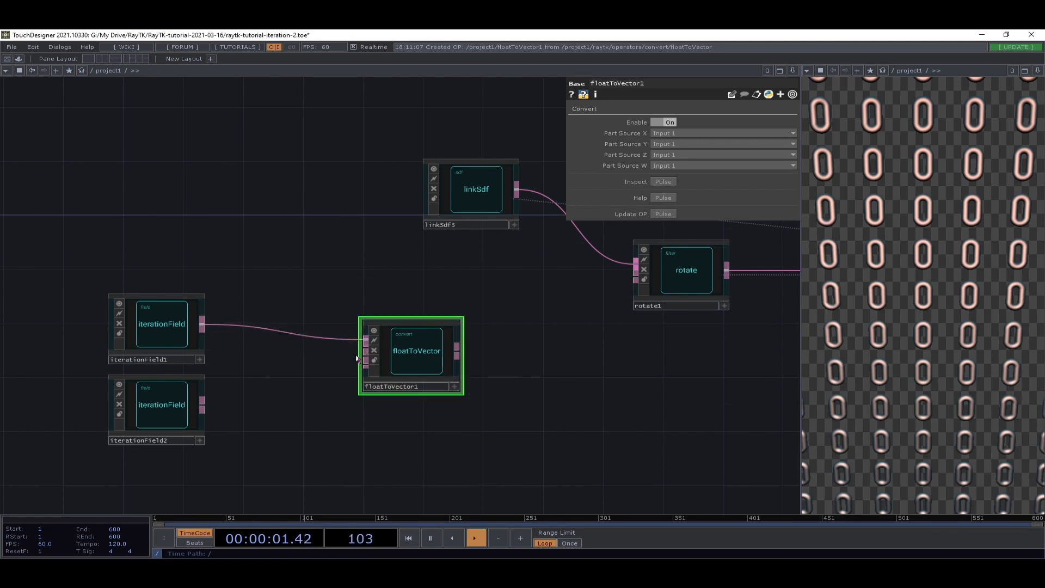
drag(365, 349, 203, 407)
drag(636, 279, 478, 349)
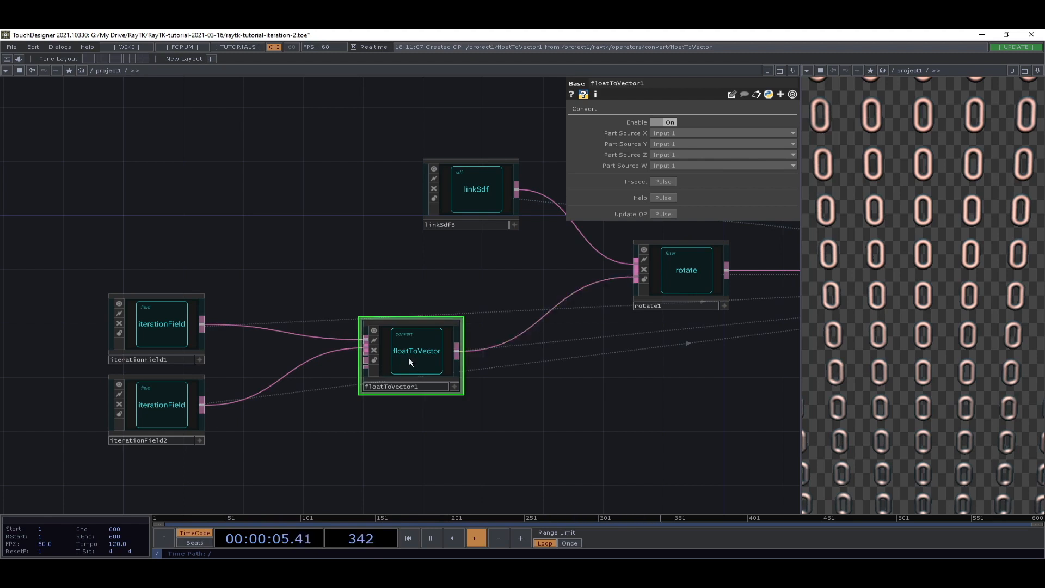
- Move floatToVector1 and both iterationField nodes farther away from rotate1 to free up space, and save the project
drag(410, 363, 342, 374)
drag(409, 276, 99, 435)
drag(375, 384, 285, 384)
click(298, 285)
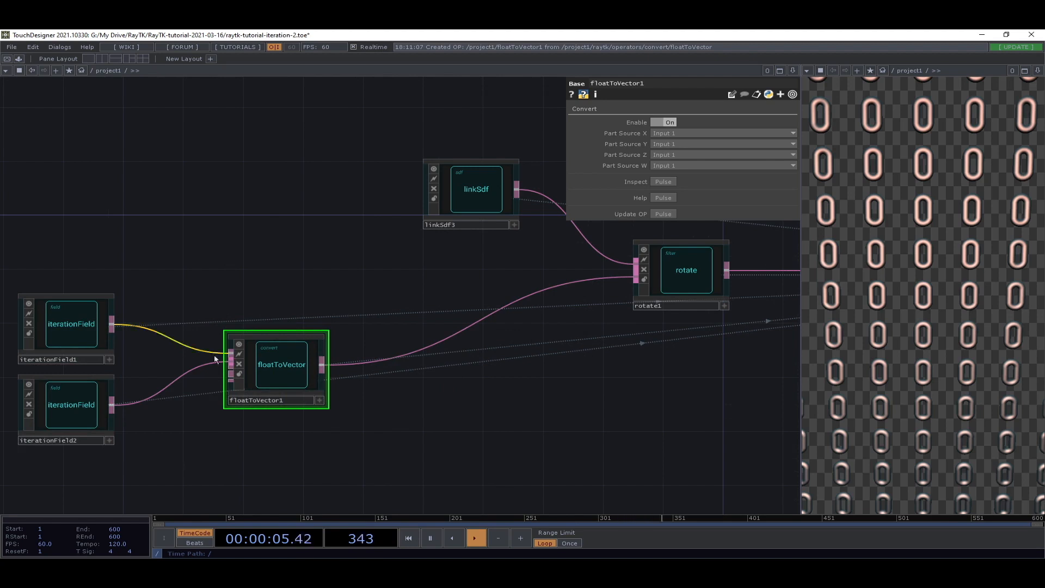
click(80, 335)
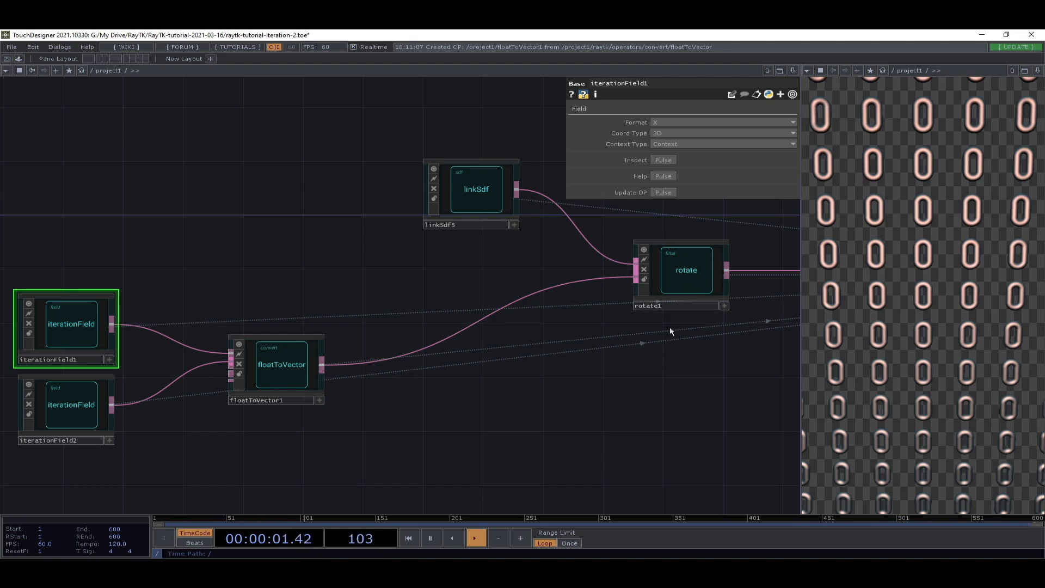
middle_drag(429, 458, 406, 415)
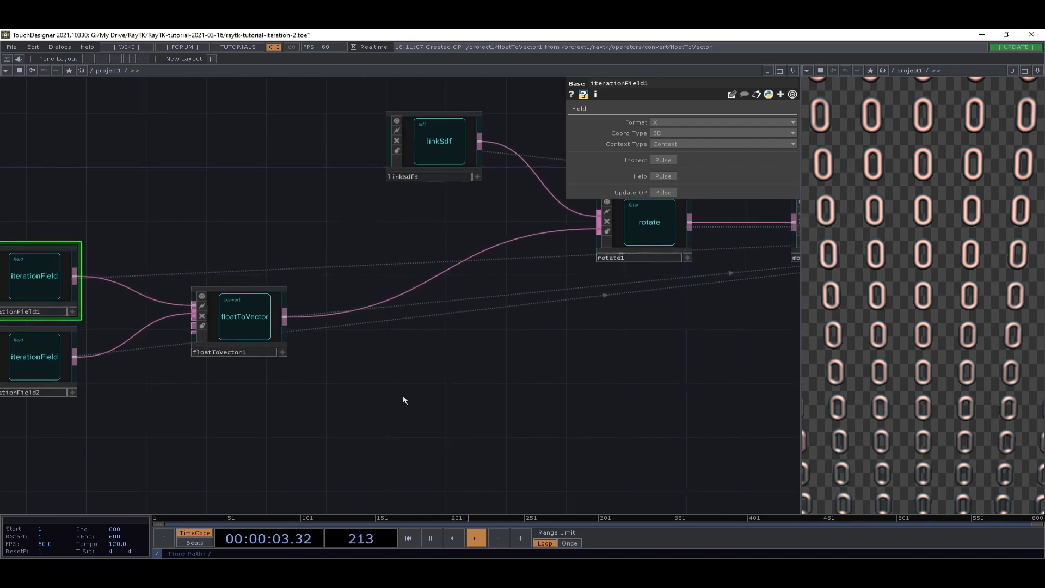
key(ctrl+s)
- Add a rescaleField operator from the RayTK palette and wire it between floatToVector1 and rotate1's second input
key(alt+r)
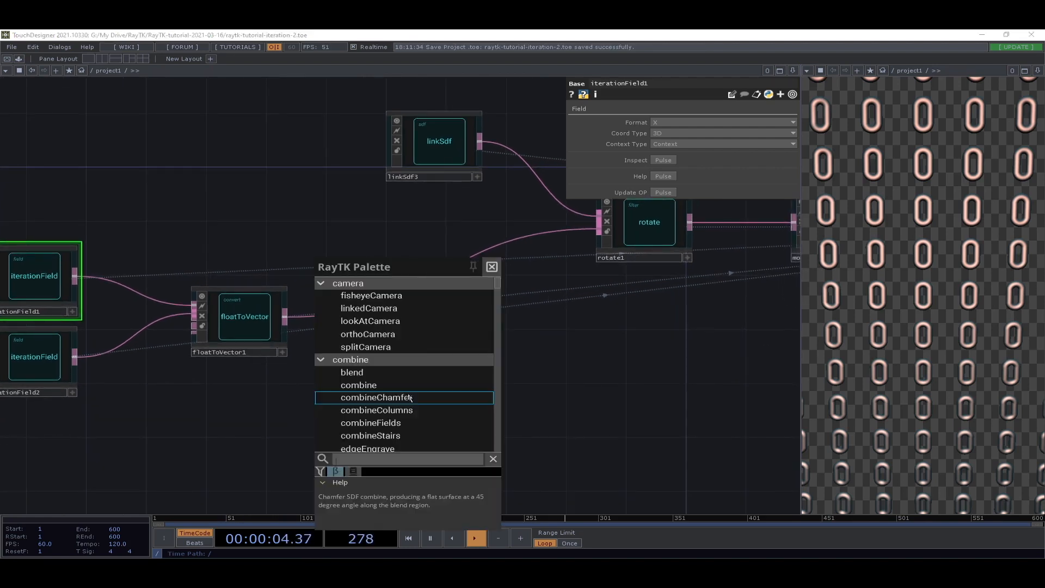
text(res)
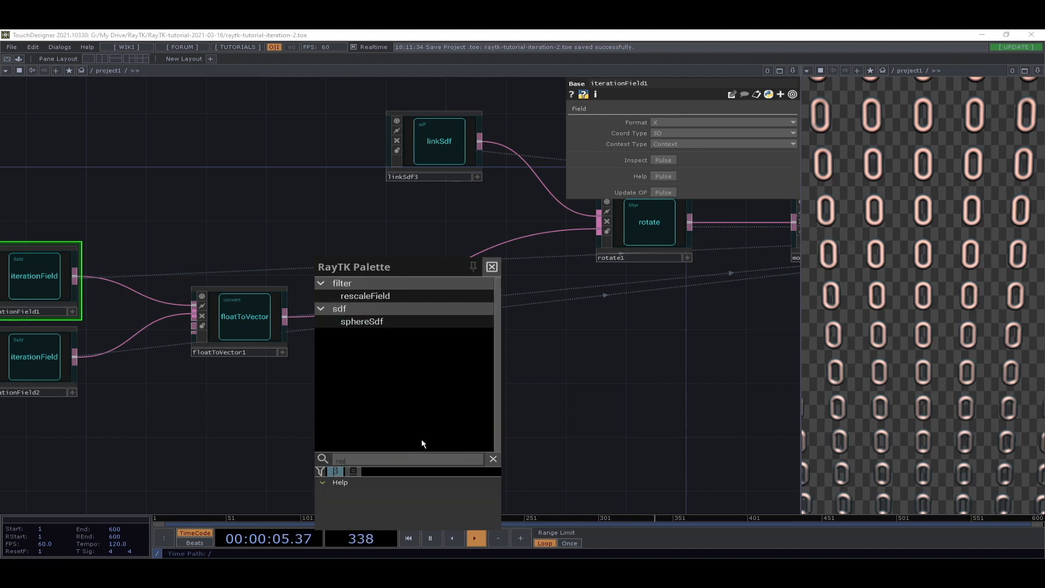
click(378, 297)
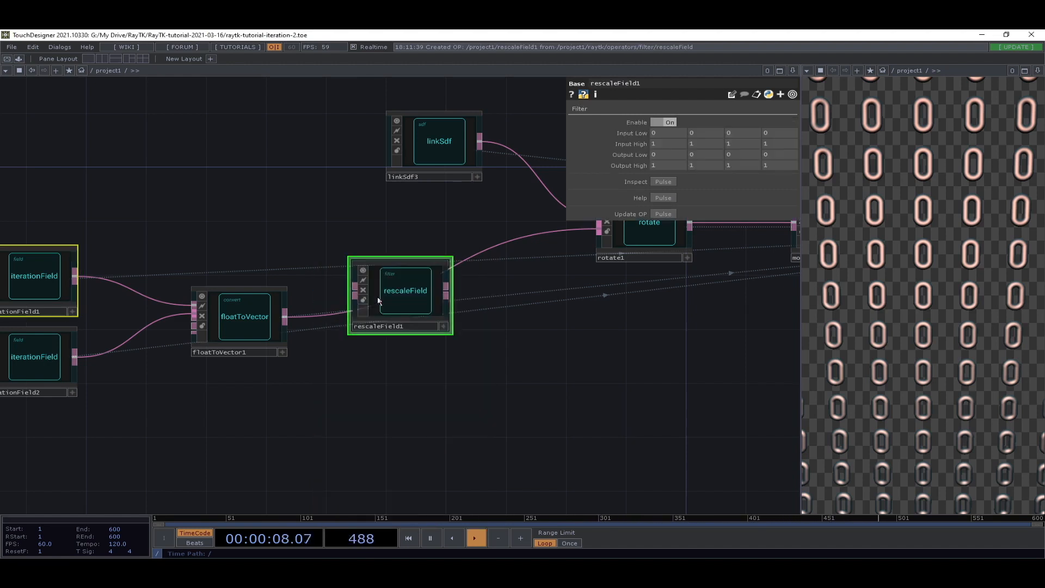
click(435, 346)
drag(405, 290, 278, 328)
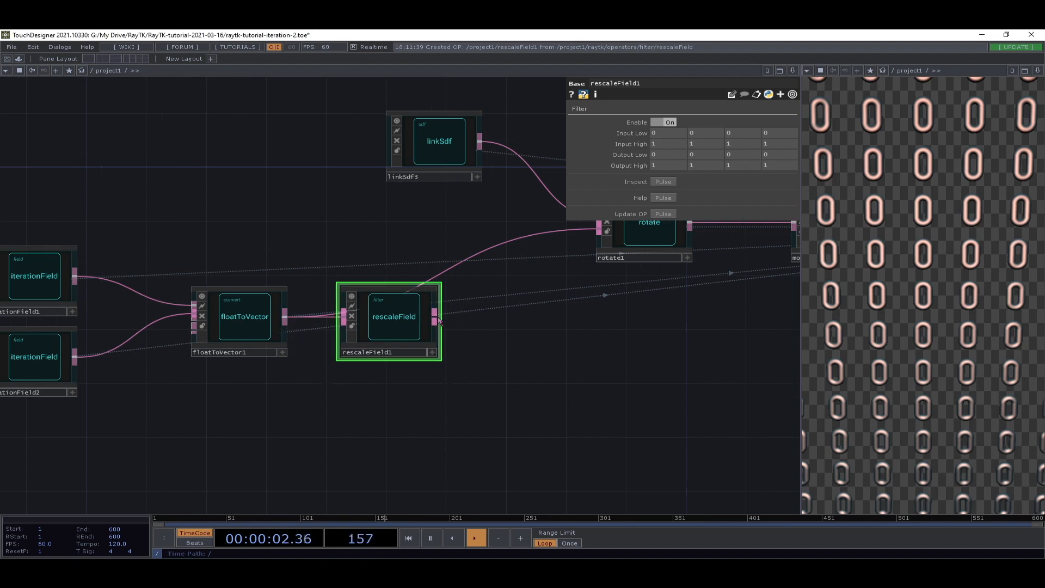
drag(434, 313, 472, 255)
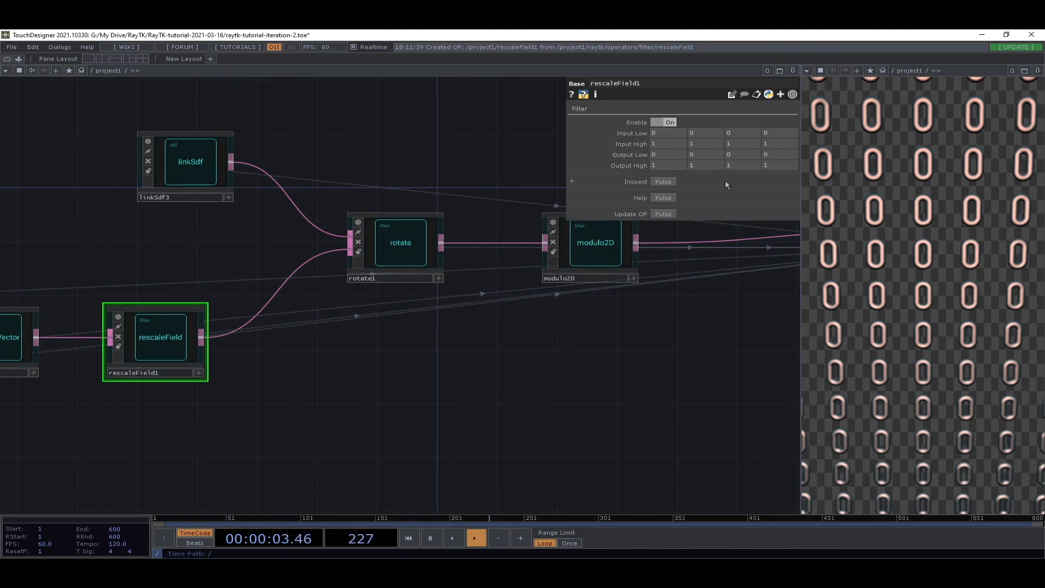
- Set the first and third Output High values of rescaleField1 to 90
middle_drag(666, 165, 734, 164)
drag(455, 358, 580, 359)
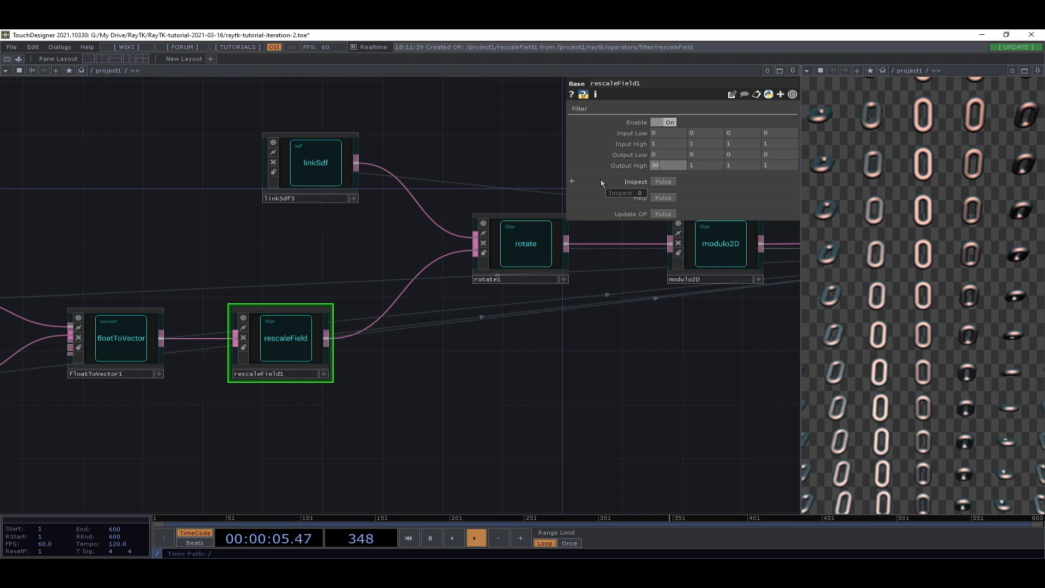
key(Tab)
key(Tab)
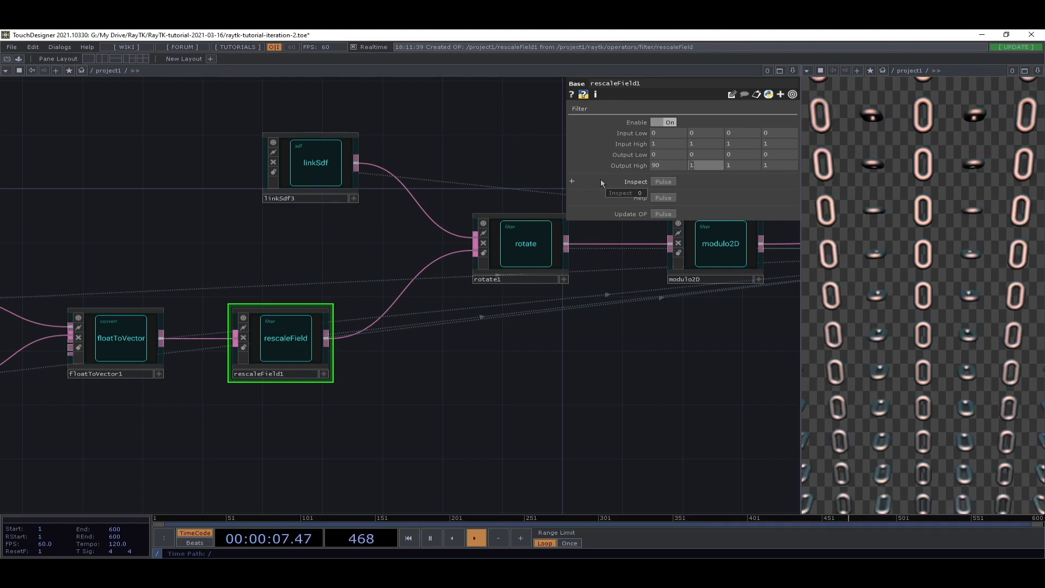
text(90)
key(Tab)
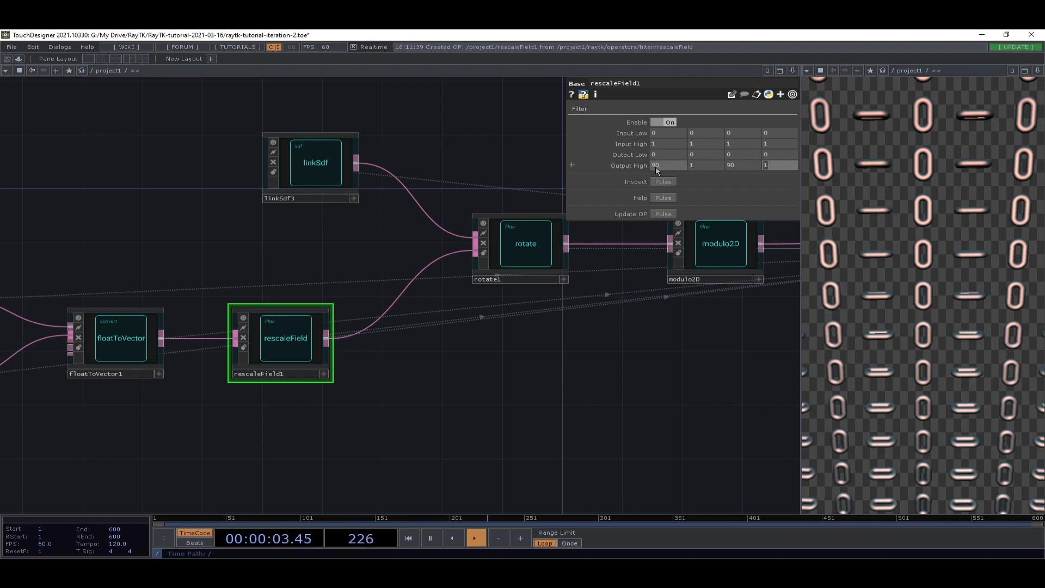
click(740, 167)
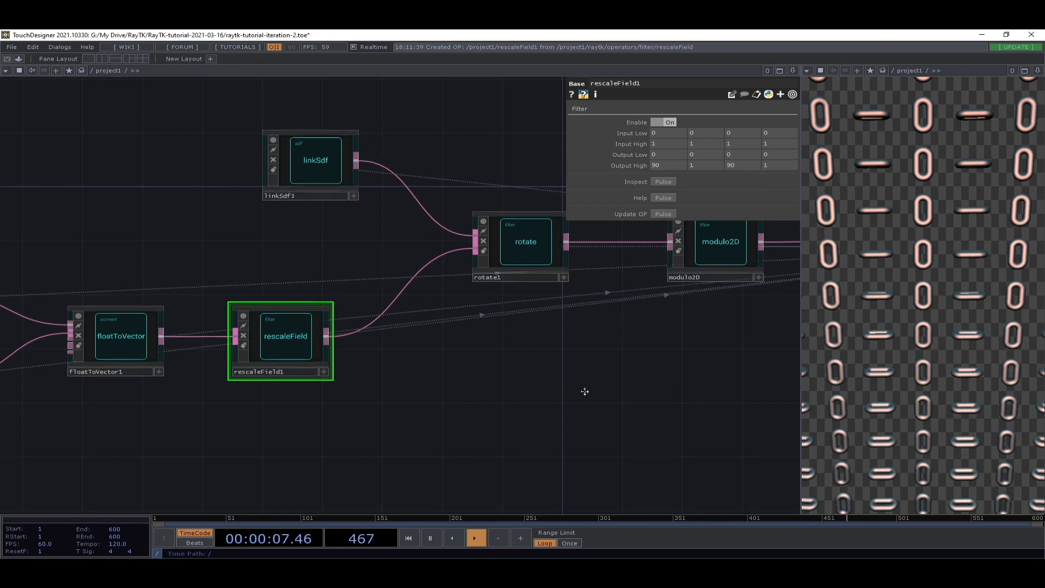
- Review the node chain feeding rotate1 and the parameters of iterationField2, and save the project
drag(355, 487, 528, 423)
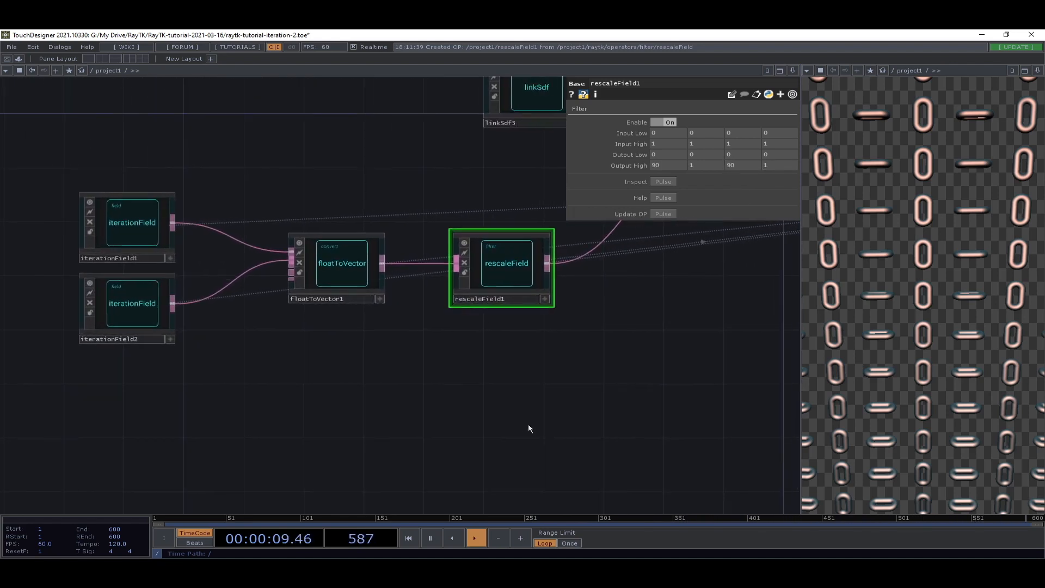
scroll(523, 424, down, 3)
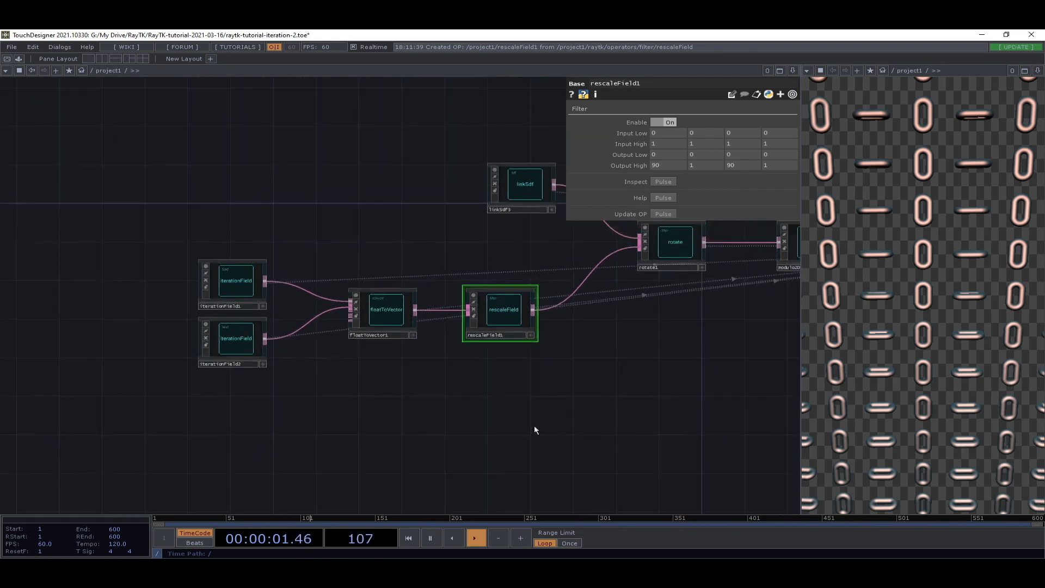
scroll(534, 426, up, 3)
drag(525, 439, 609, 450)
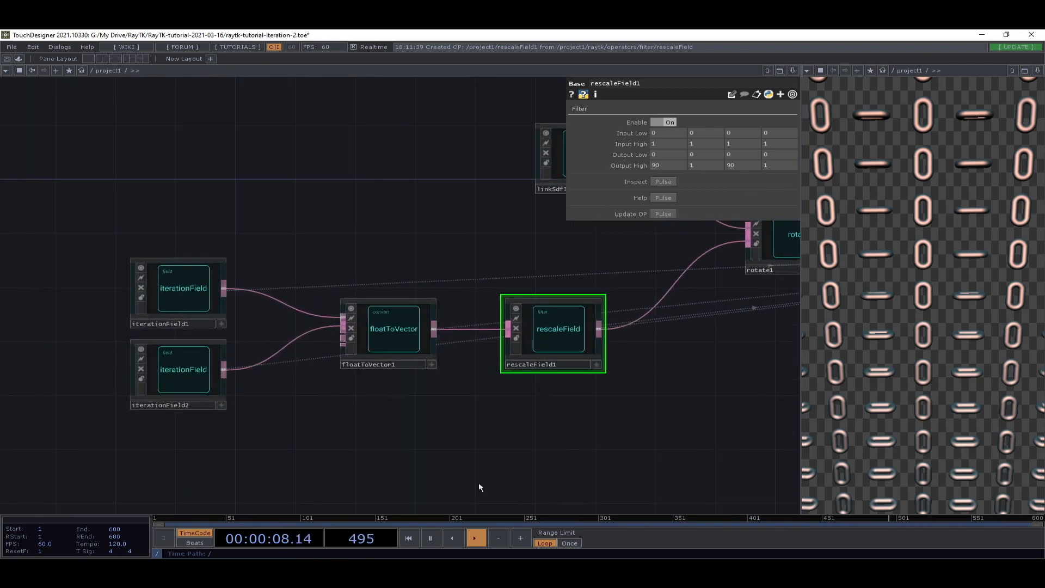
drag(481, 485, 214, 322)
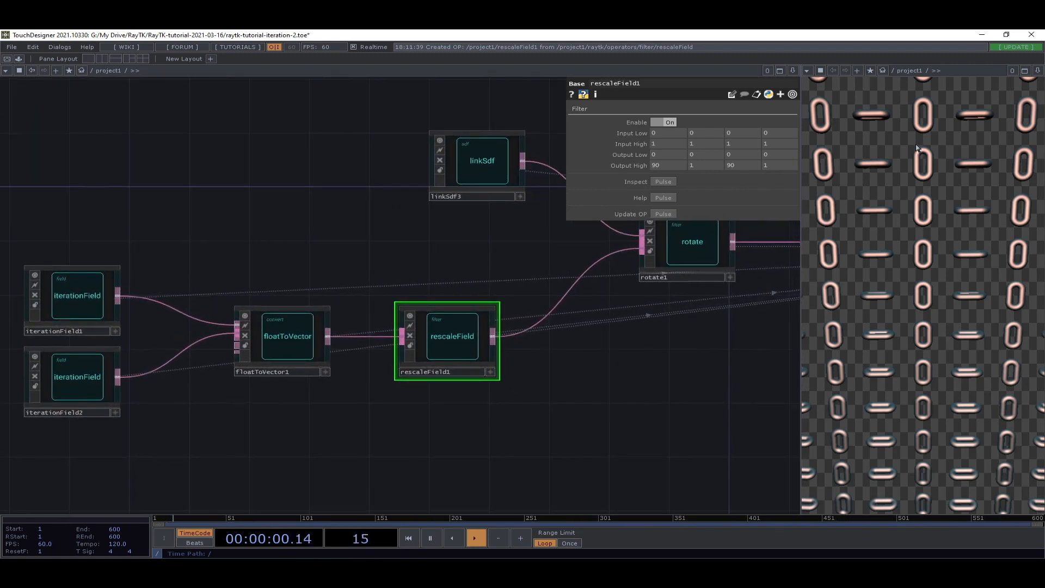
click(87, 380)
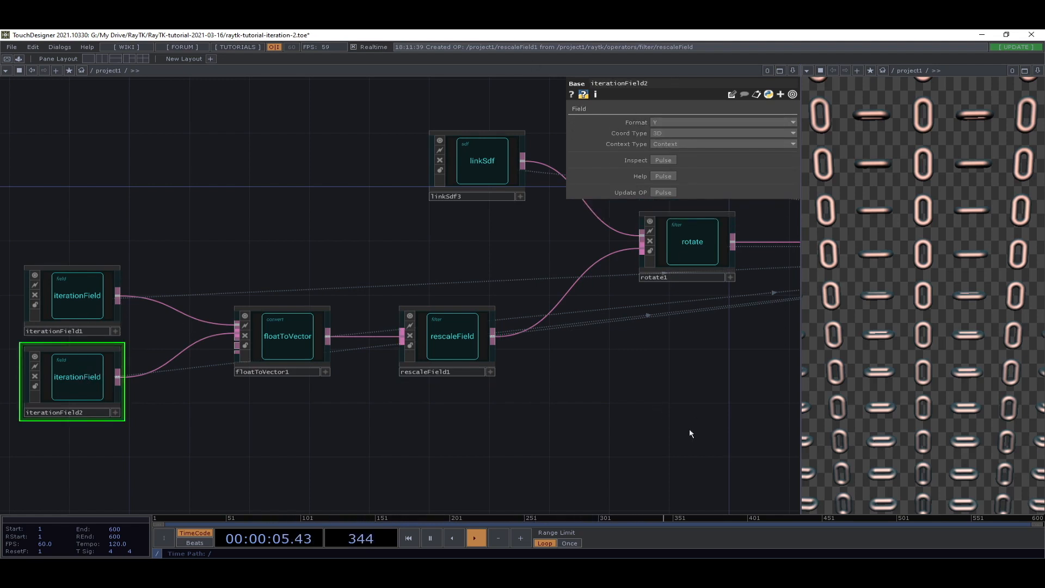
key(ctrl+s)
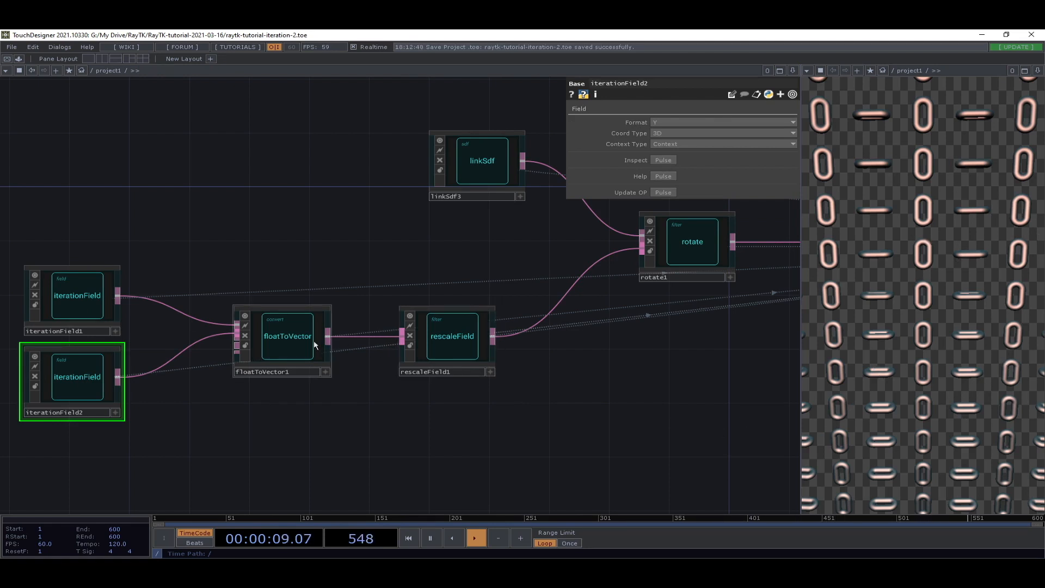
- Keep floatToVector1's Part Source X on Input 1 and set its Part Source Y to Zero
click(291, 340)
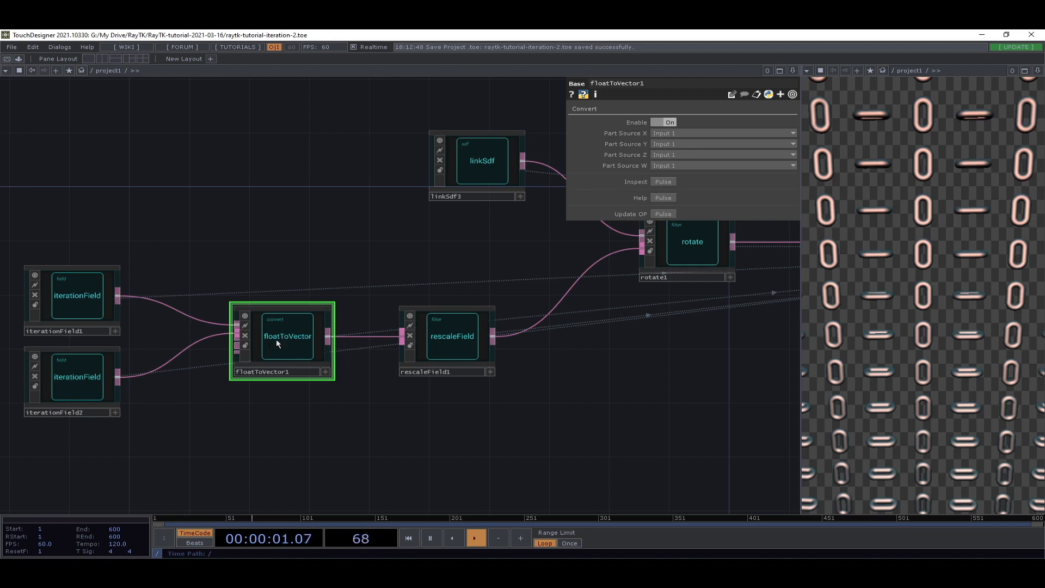
scroll(287, 422, up, 3)
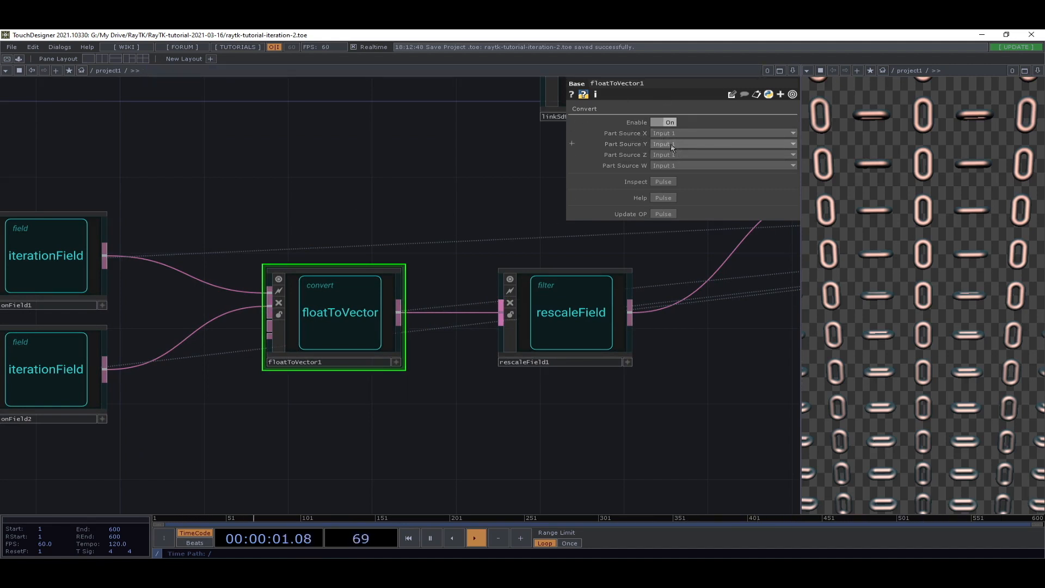
drag(435, 224, 231, 242)
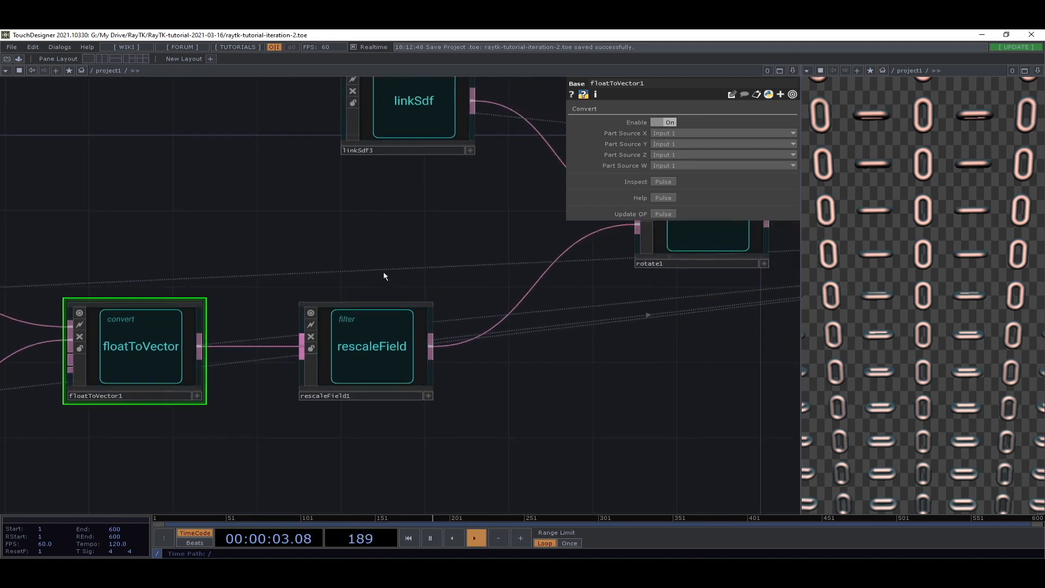
drag(421, 233, 610, 223)
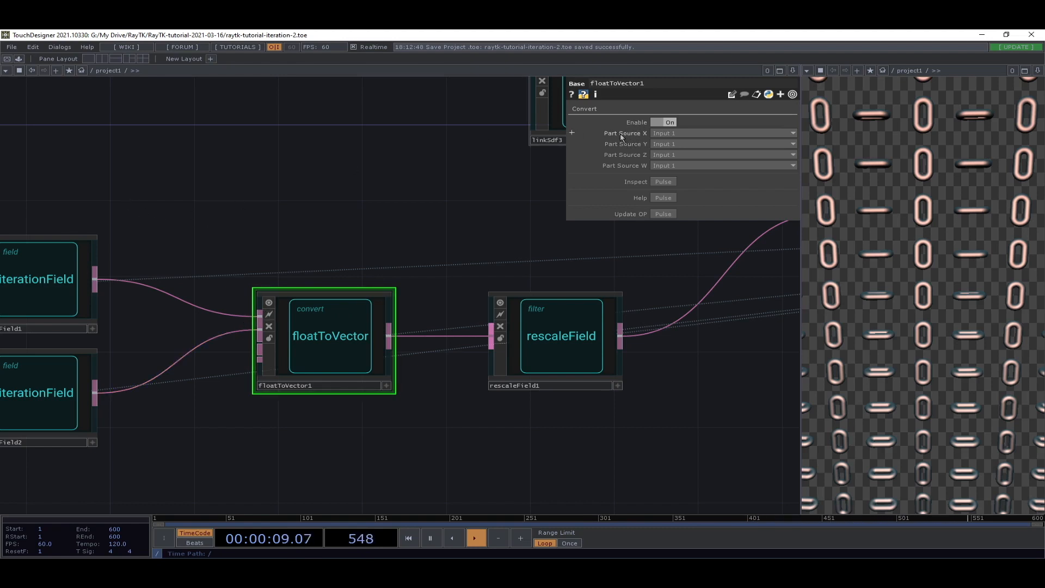
click(663, 134)
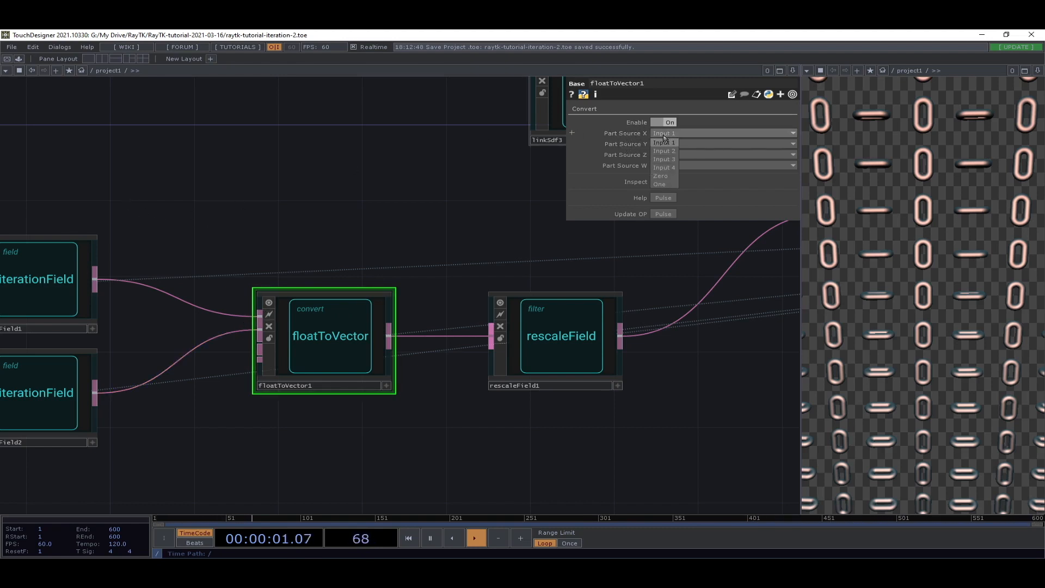
click(665, 142)
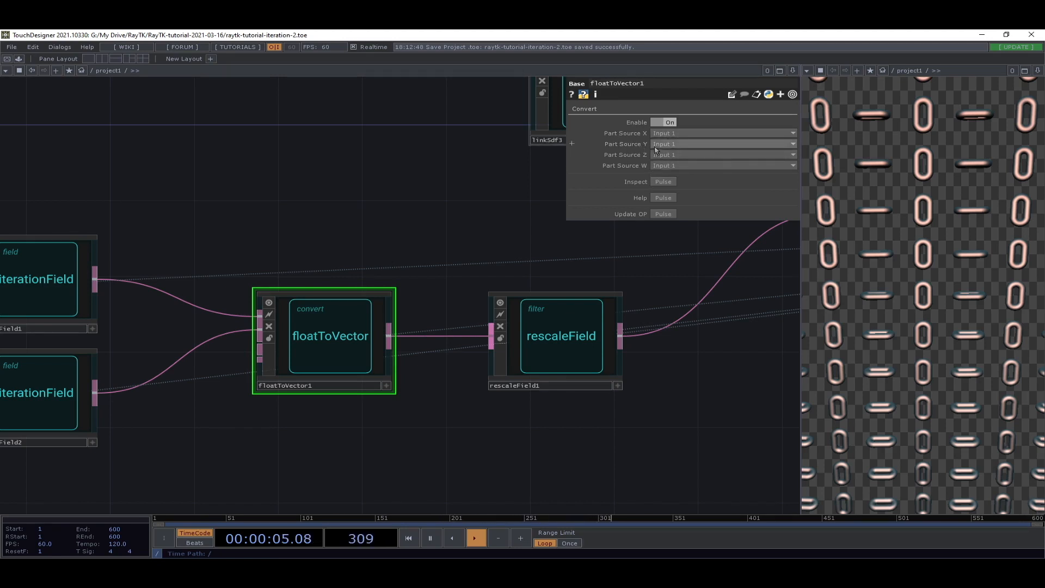
click(663, 145)
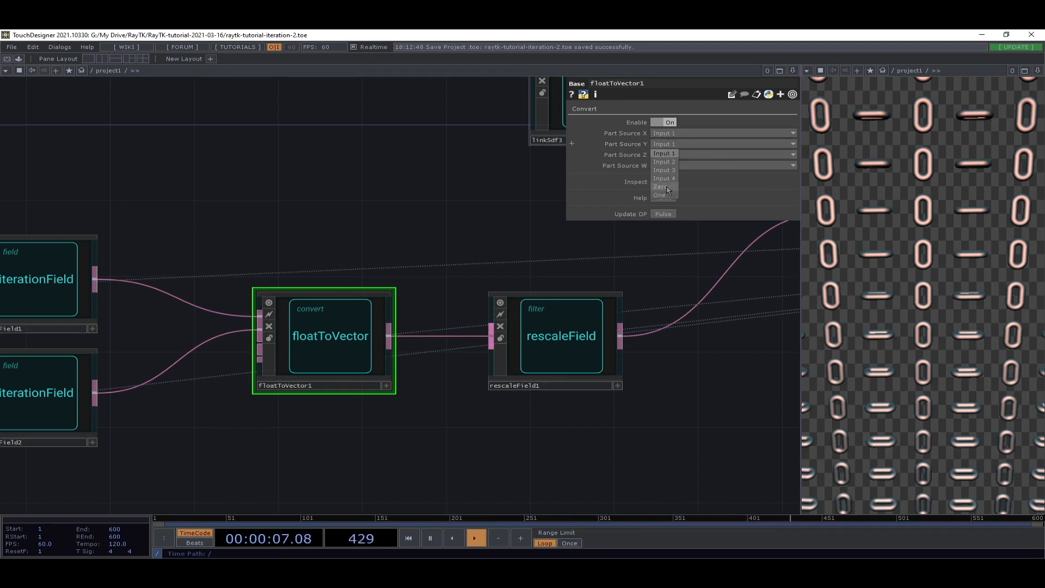
click(664, 187)
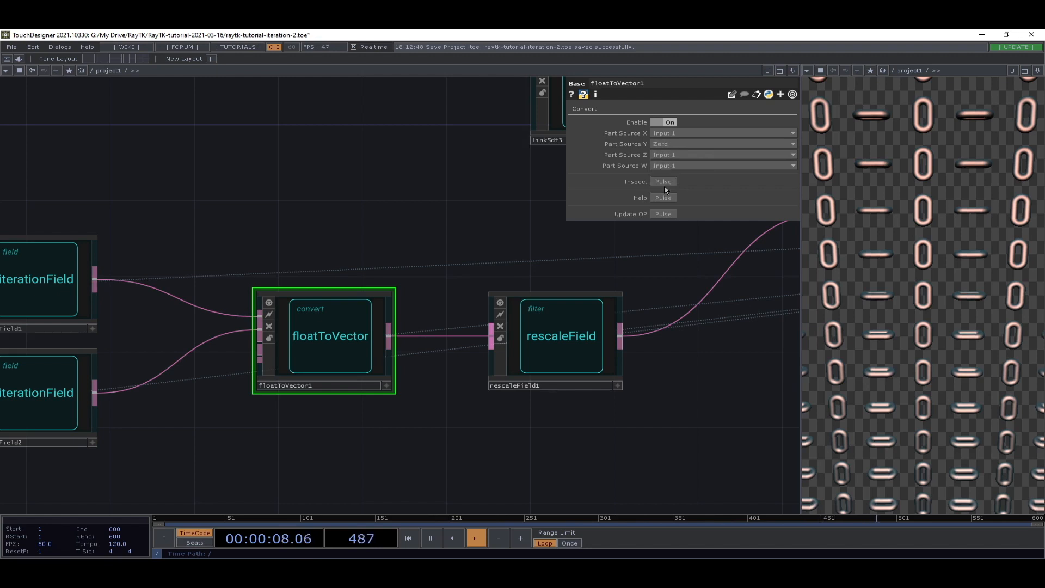
- Set floatToVector1's Part Source Z to Input 2 and its Part Source W to Zero
click(664, 155)
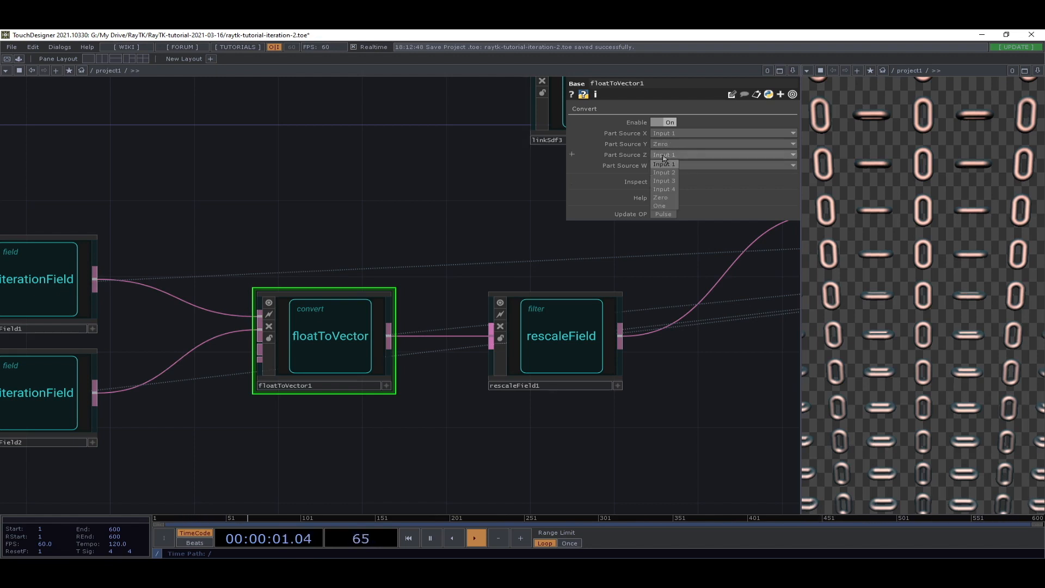
click(667, 169)
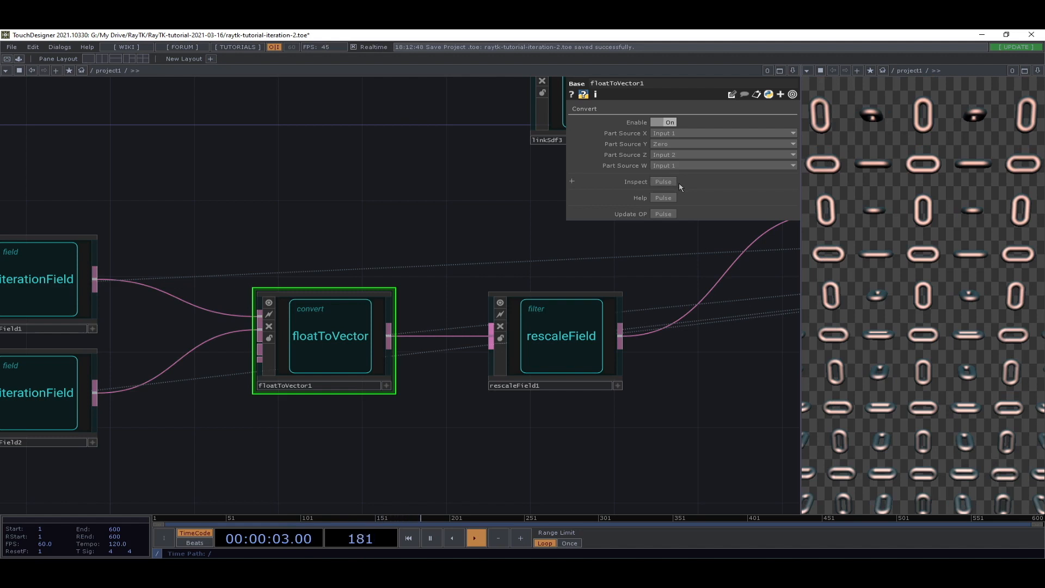
click(679, 166)
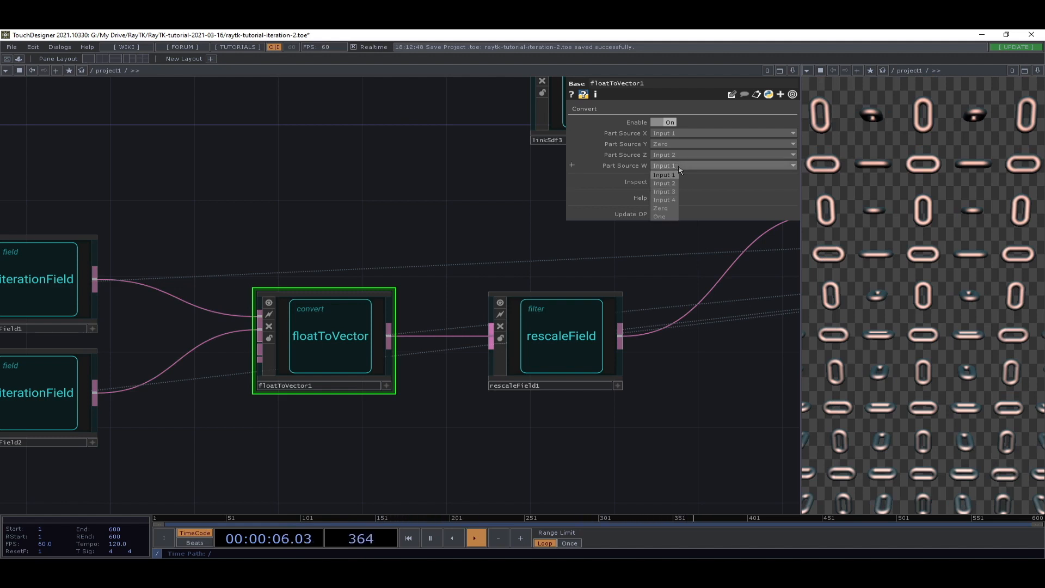
click(669, 209)
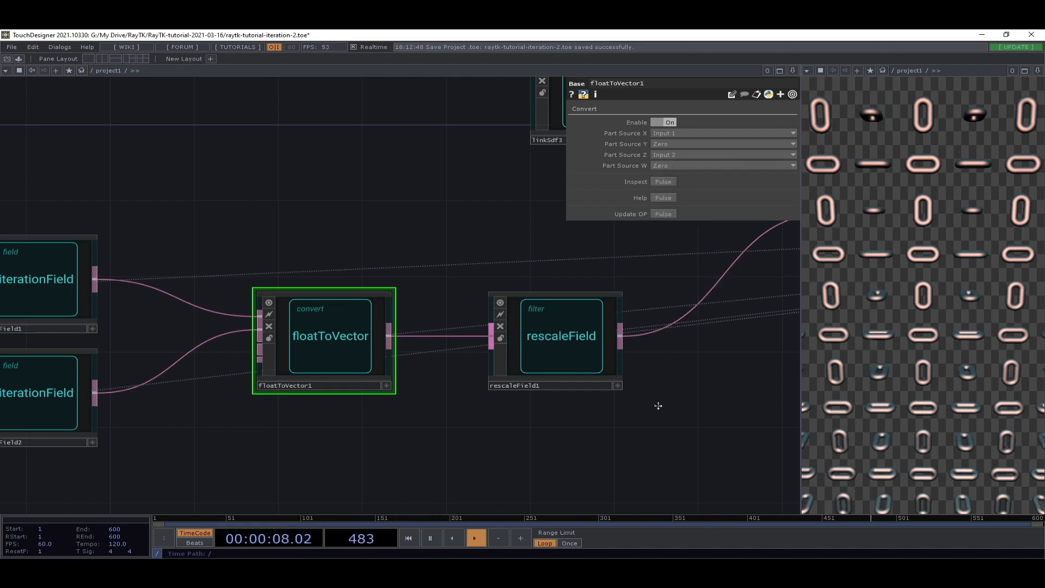
- Try 50 as rescaleField1's first Output High value, vary the third one, and restore both to 90
scroll(513, 361, down, 4)
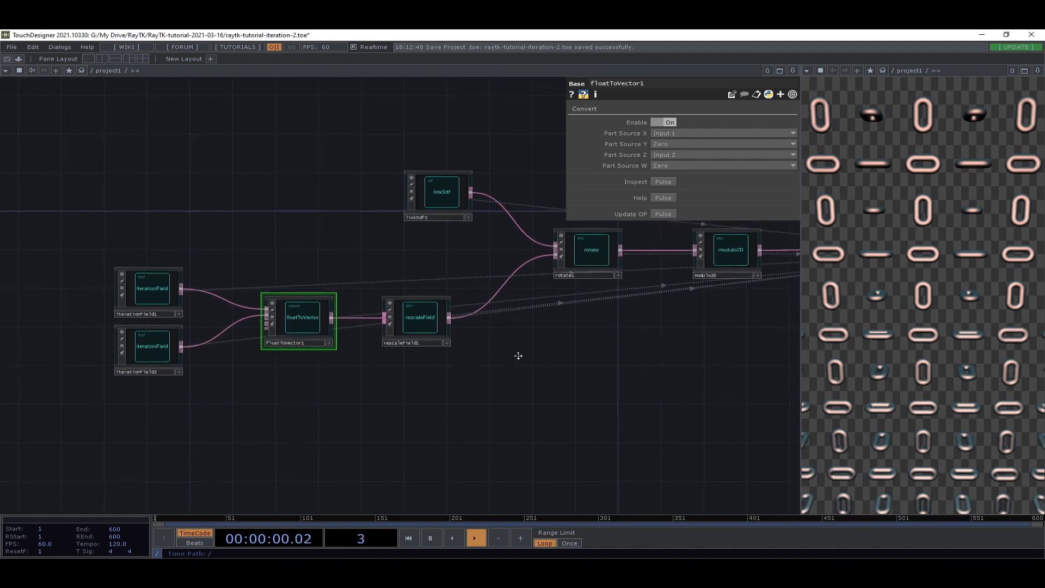
drag(518, 356, 512, 346)
drag(568, 419, 591, 441)
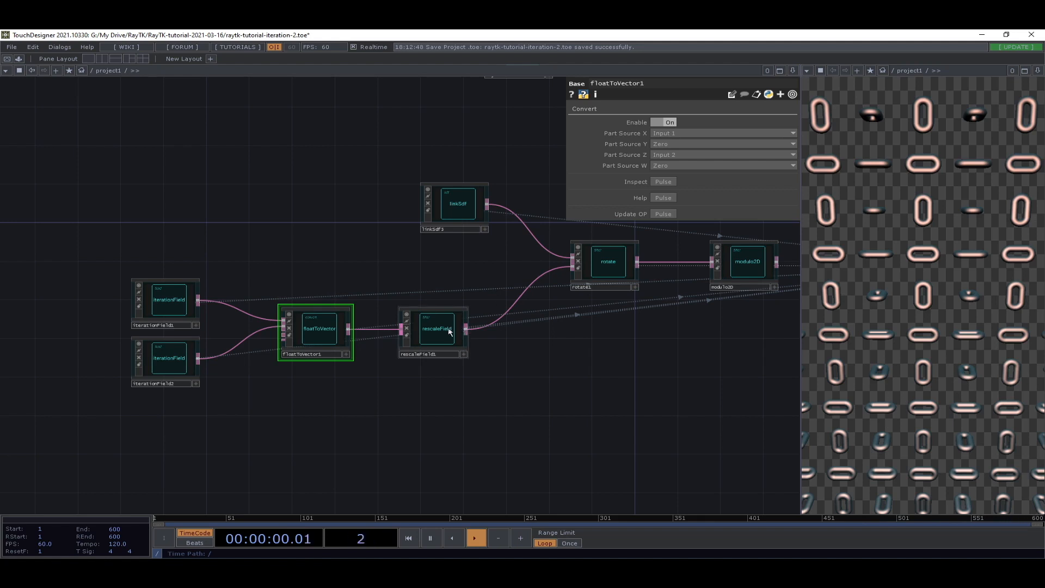
scroll(426, 338, up, 2)
click(419, 342)
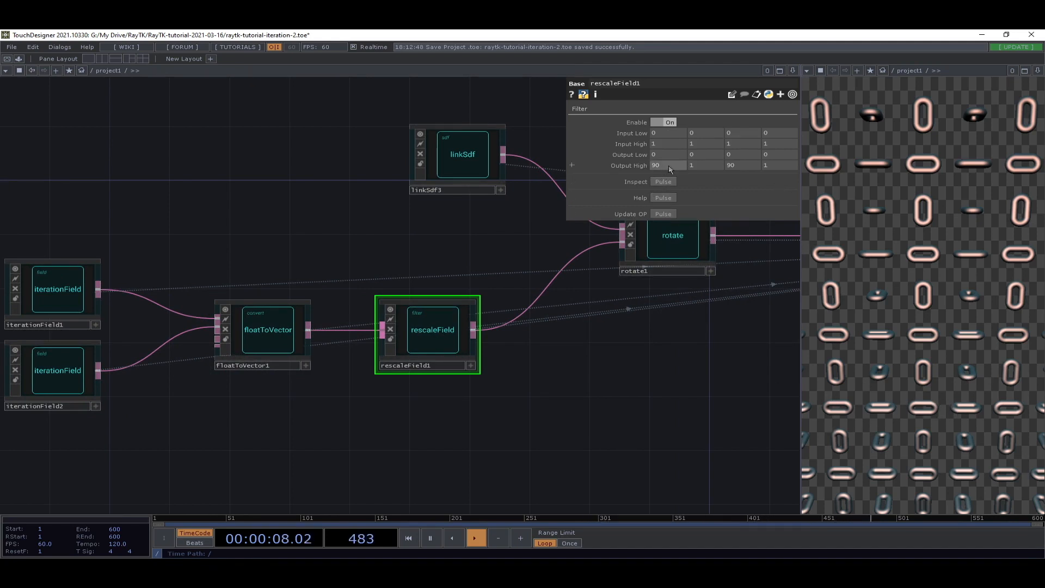
middle_drag(667, 165, 663, 146)
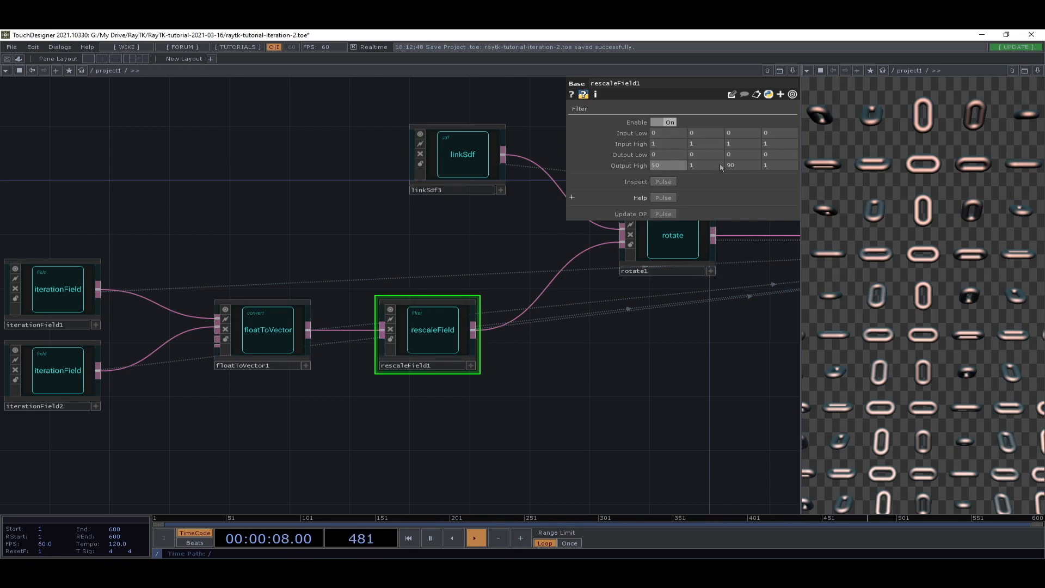
middle_drag(732, 165, 675, 148)
drag(608, 368, 496, 364)
middle_drag(496, 364, 557, 371)
scroll(557, 370, down, 2)
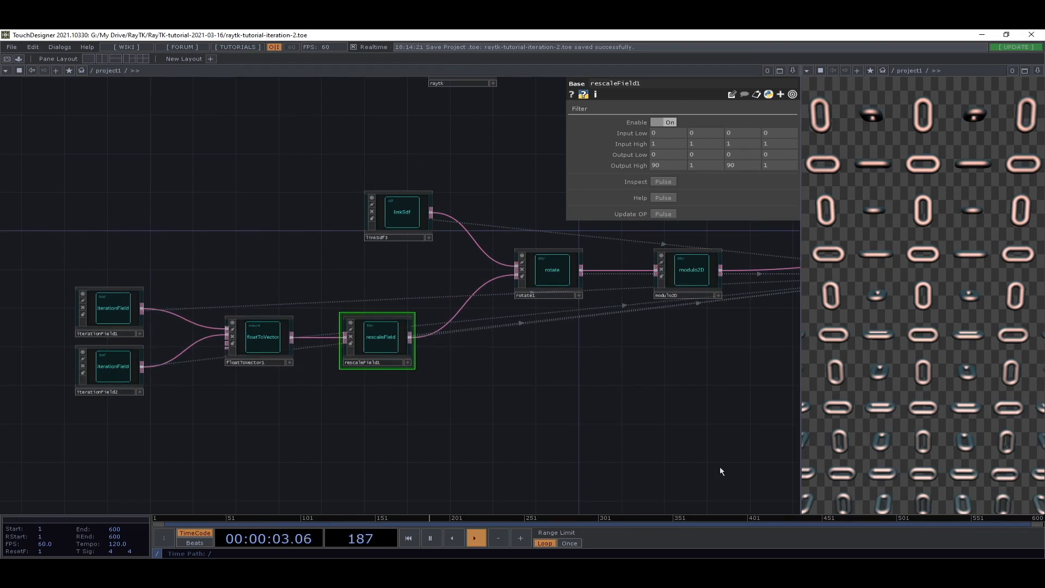
drag(746, 456, 799, 435)
drag(709, 419, 644, 447)
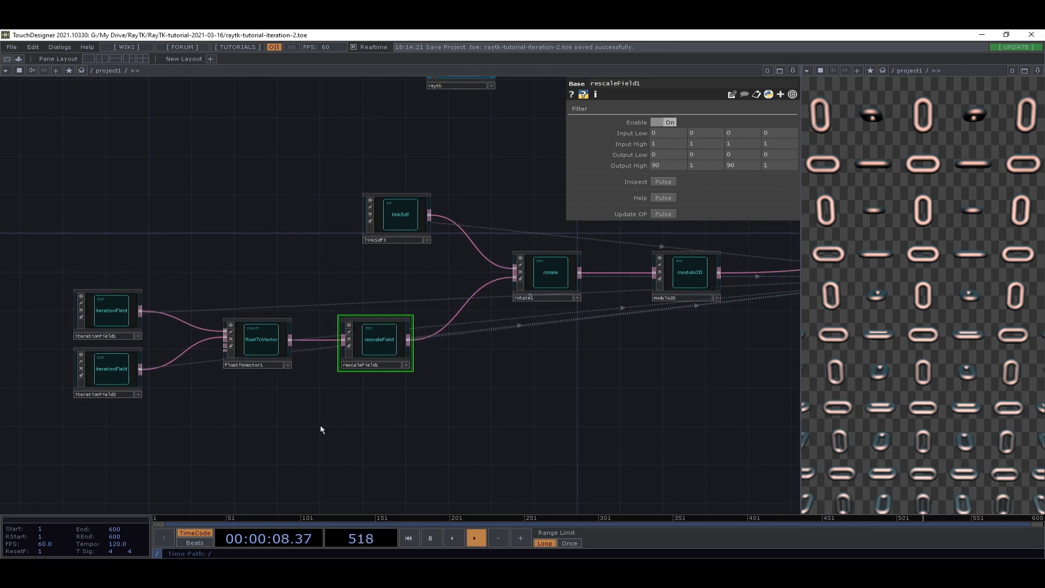
drag(348, 442, 349, 424)
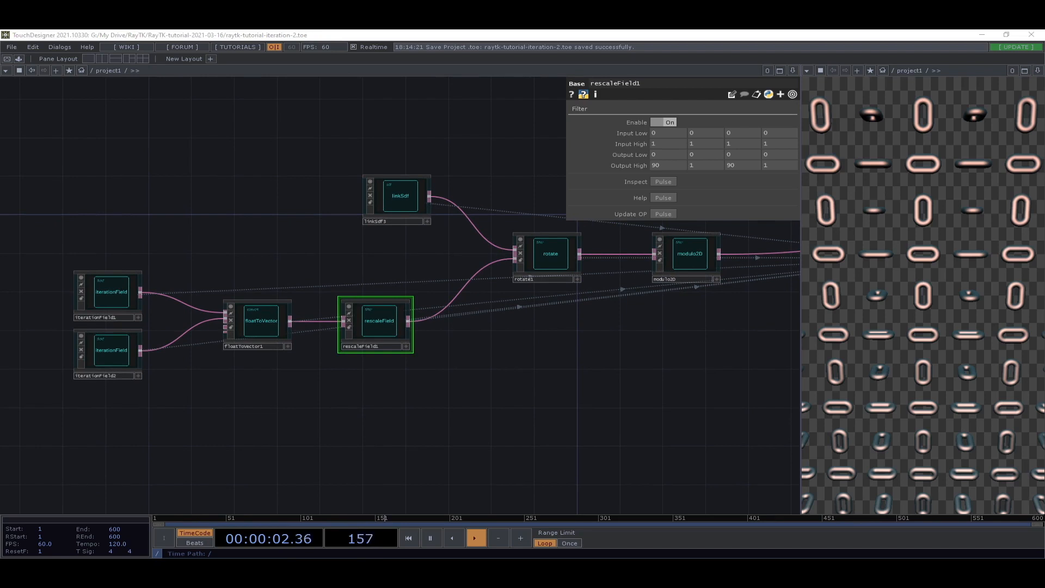
drag(263, 413, 233, 439)
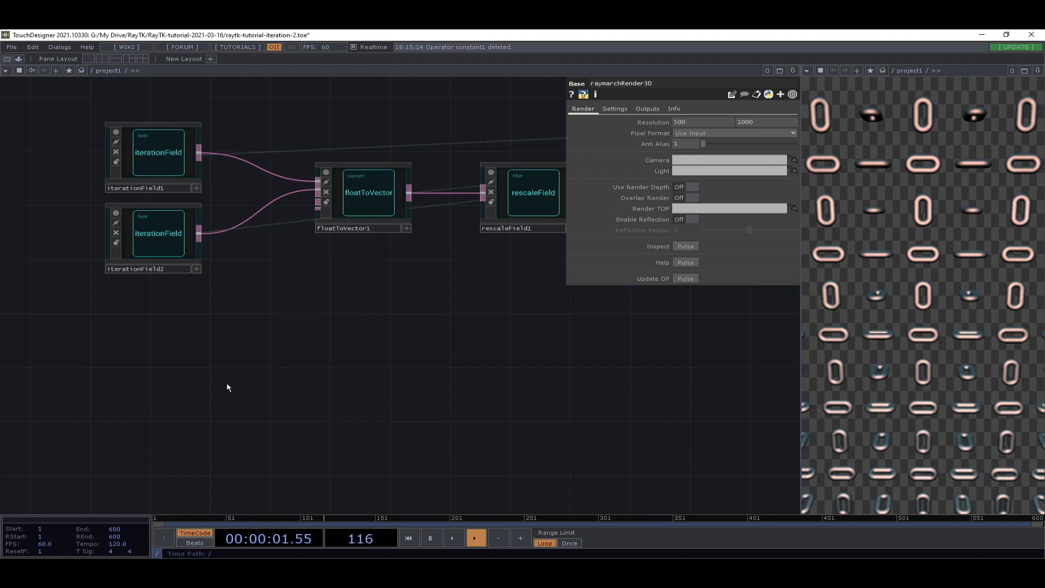
- Add an LFO CHOP in the empty area below iterationField2 and set its Type to Pulse
key(Tab)
text(lf)
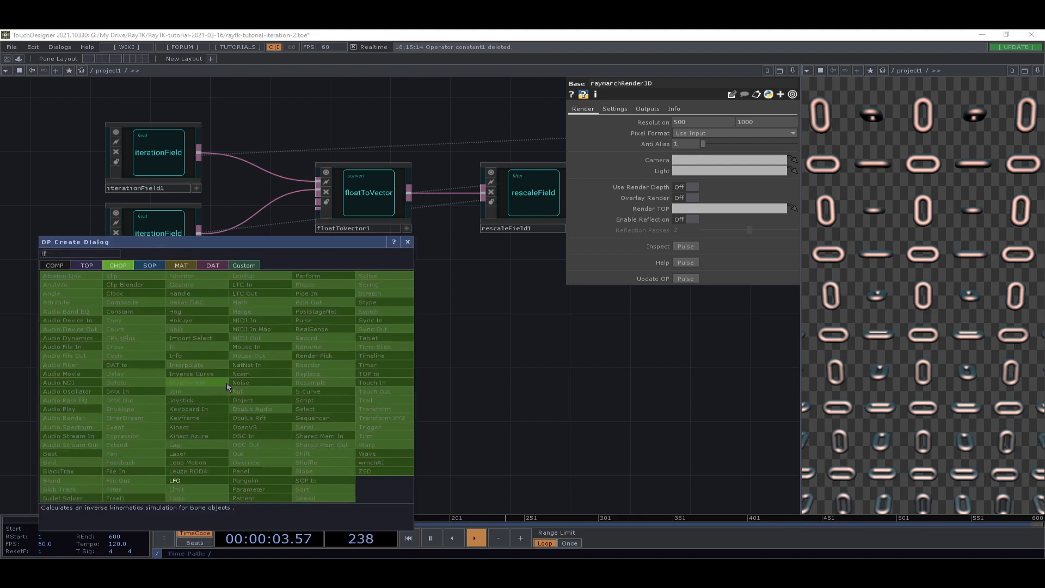
click(183, 481)
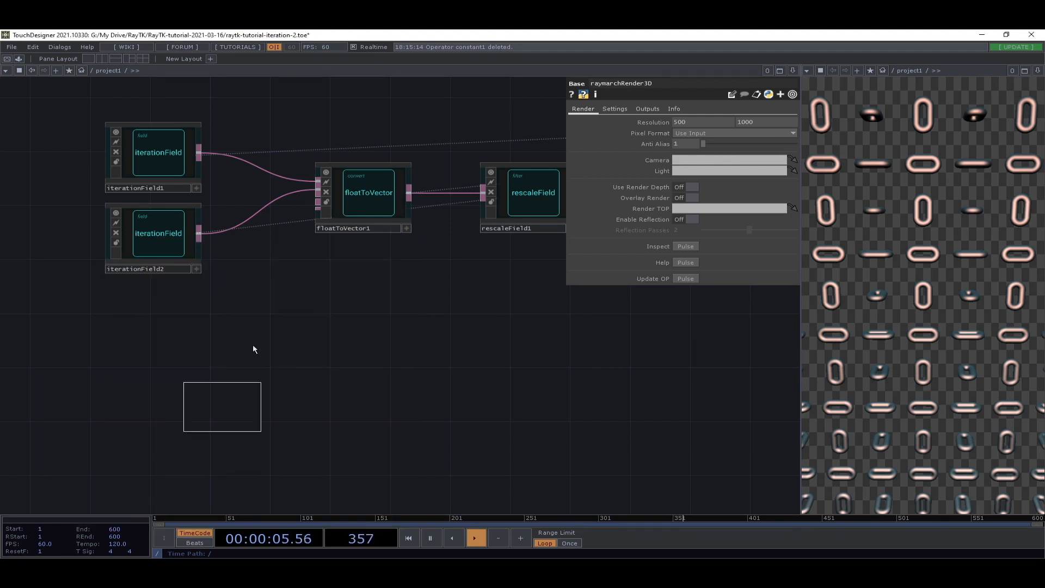
click(238, 396)
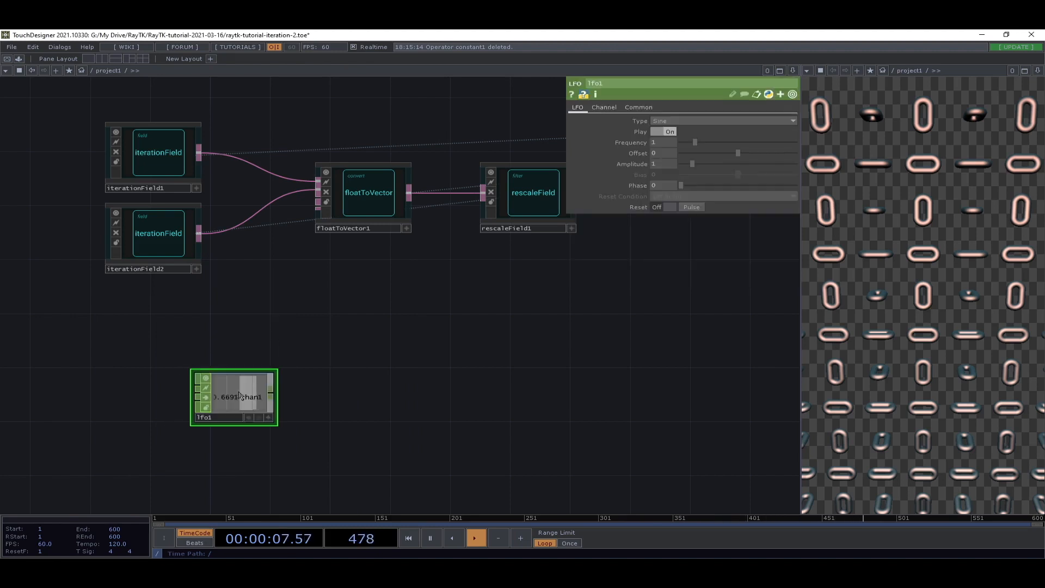
click(691, 121)
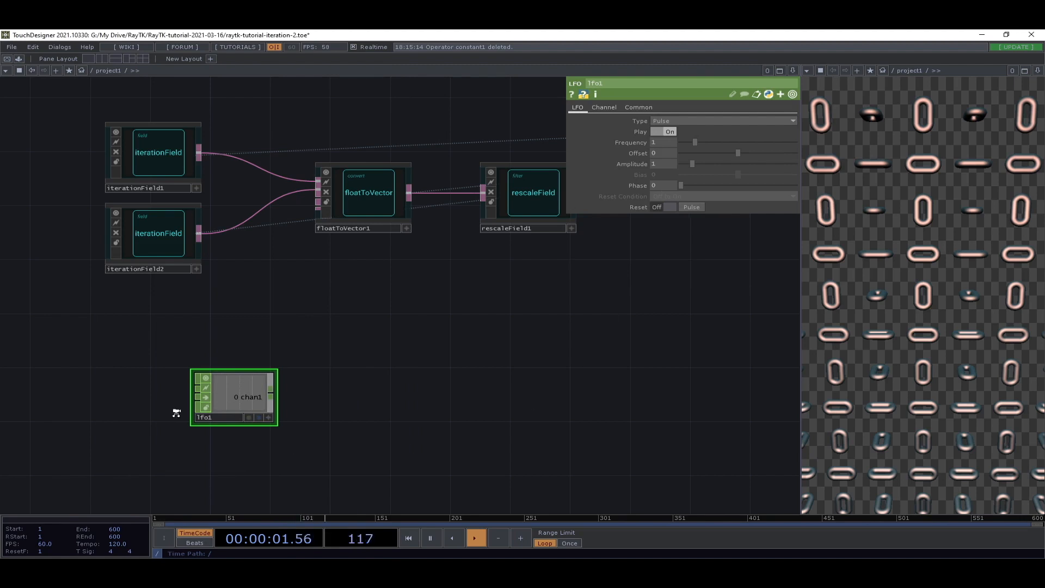
- Move lfo1 closer beneath iterationField2 and undo the trial change to its Frequency
scroll(177, 414, up, 3)
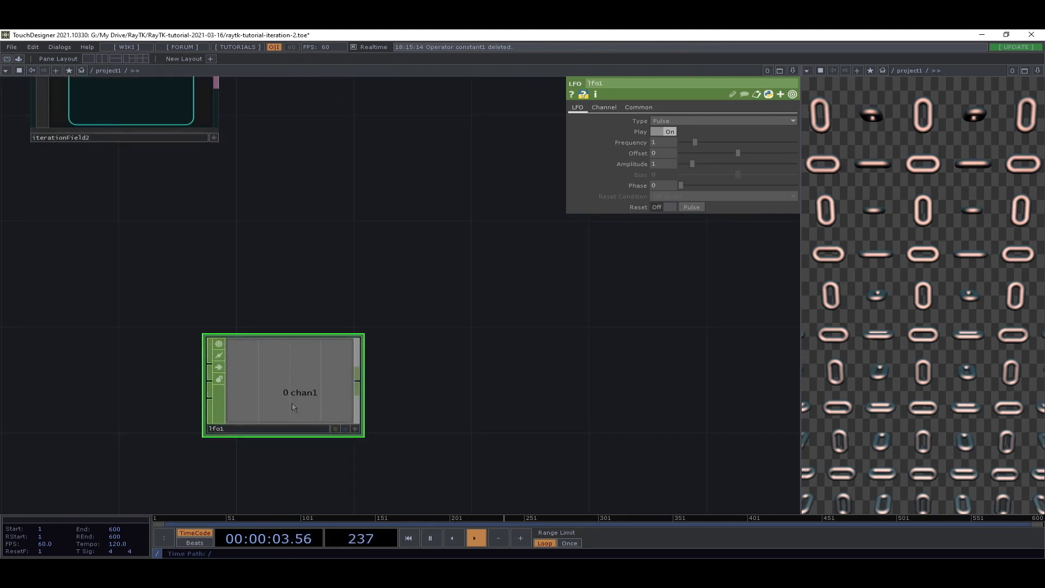
drag(328, 383, 270, 383)
drag(536, 309, 449, 313)
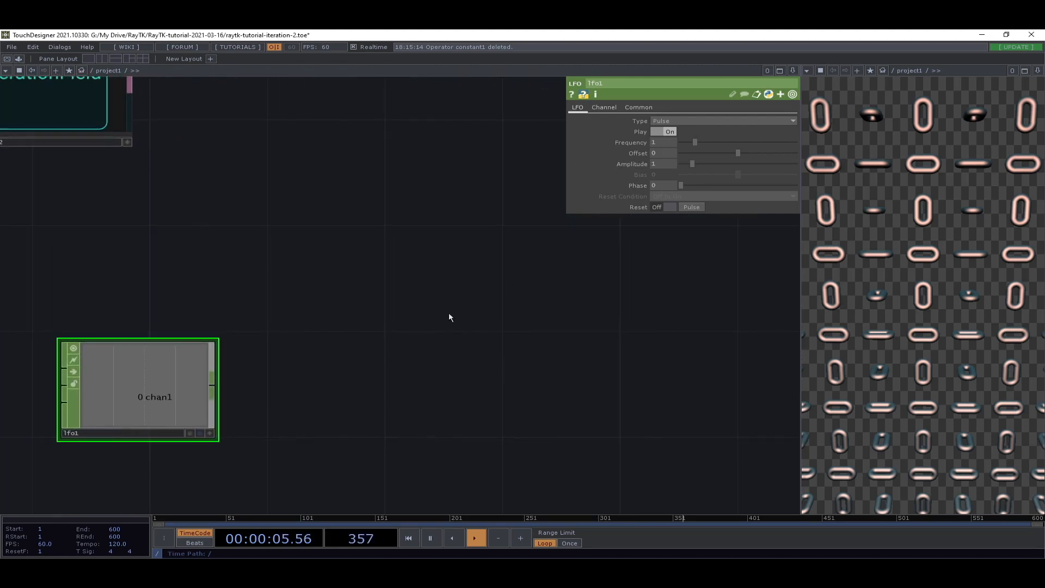
scroll(449, 317, down, 3)
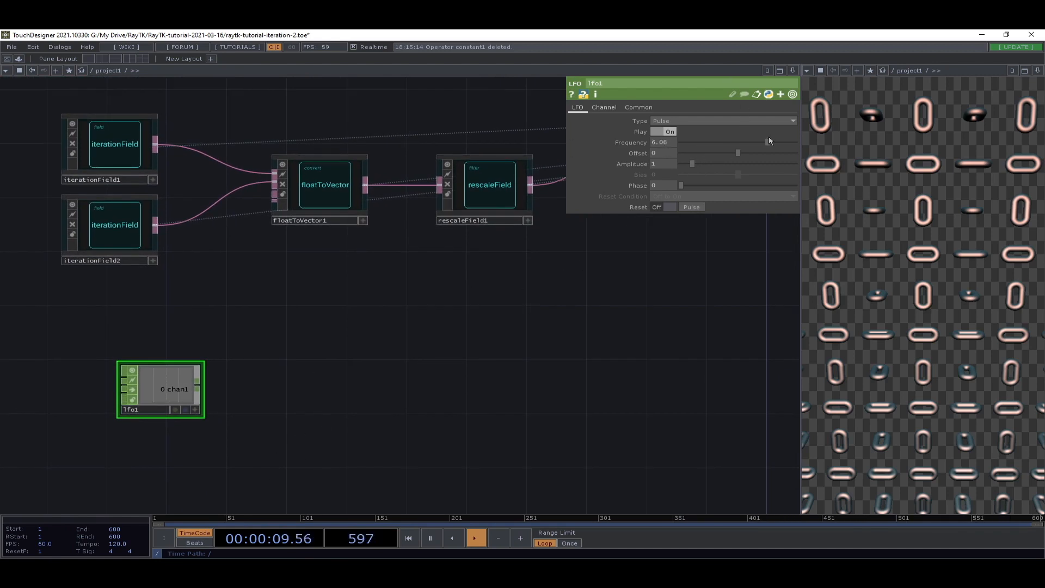
key(ctrl+z)
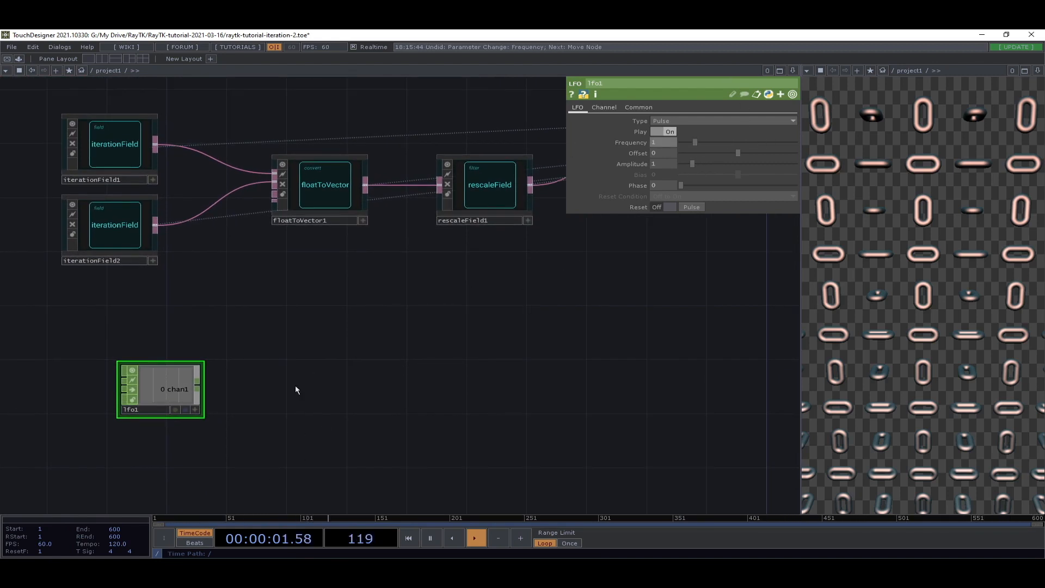
- Add a Count CHOP fed by lfo1's output and place it beside lfo1
click(197, 388)
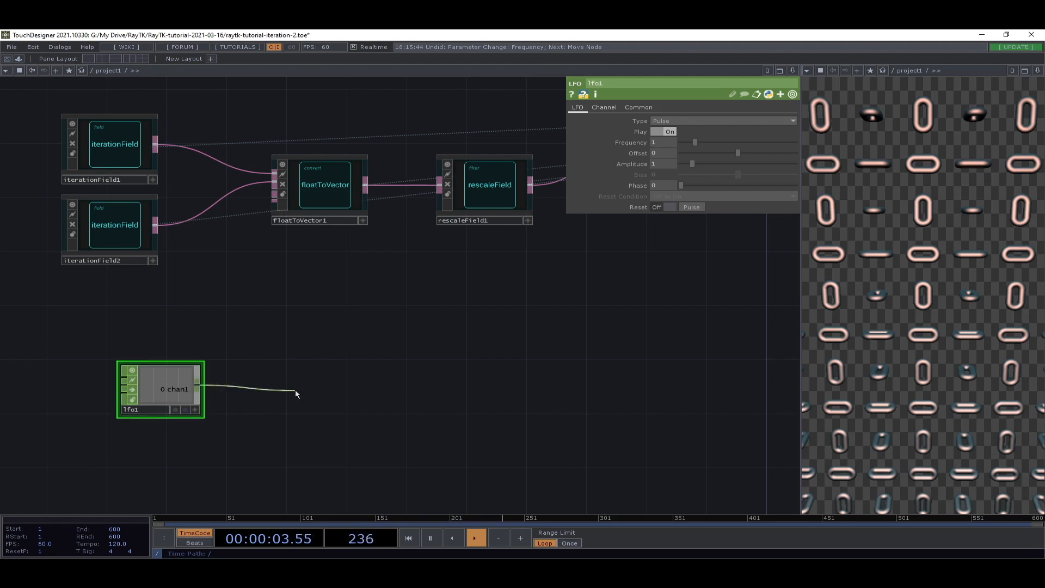
click(295, 390)
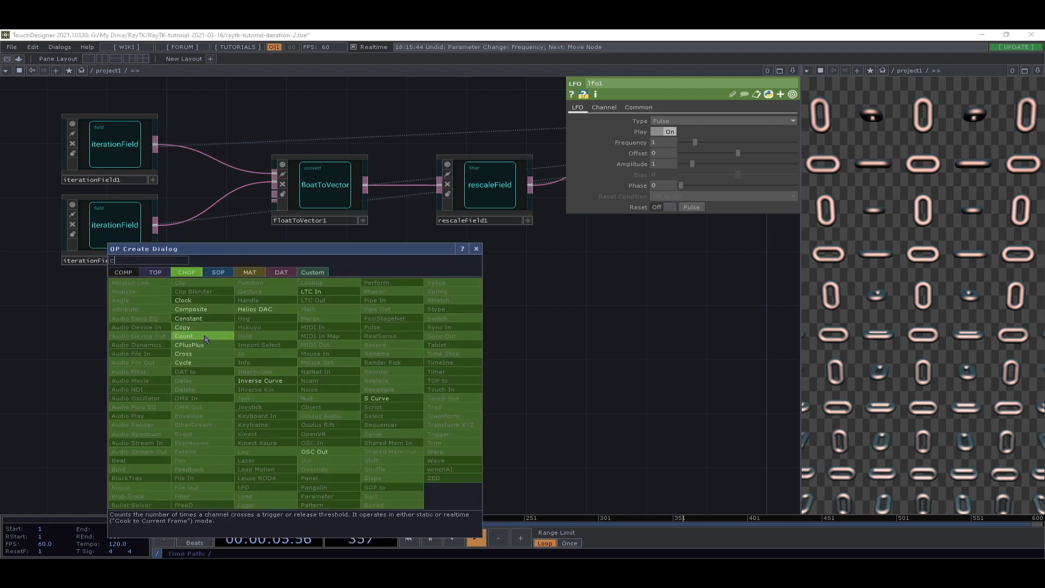
click(184, 336)
click(277, 385)
scroll(310, 425, up, 3)
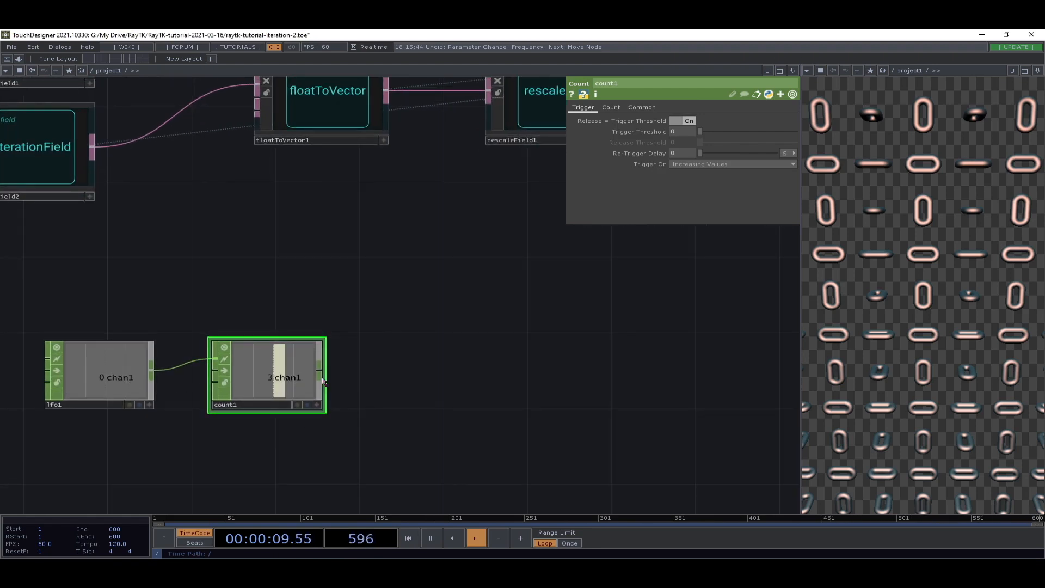
scroll(365, 374, down, 3)
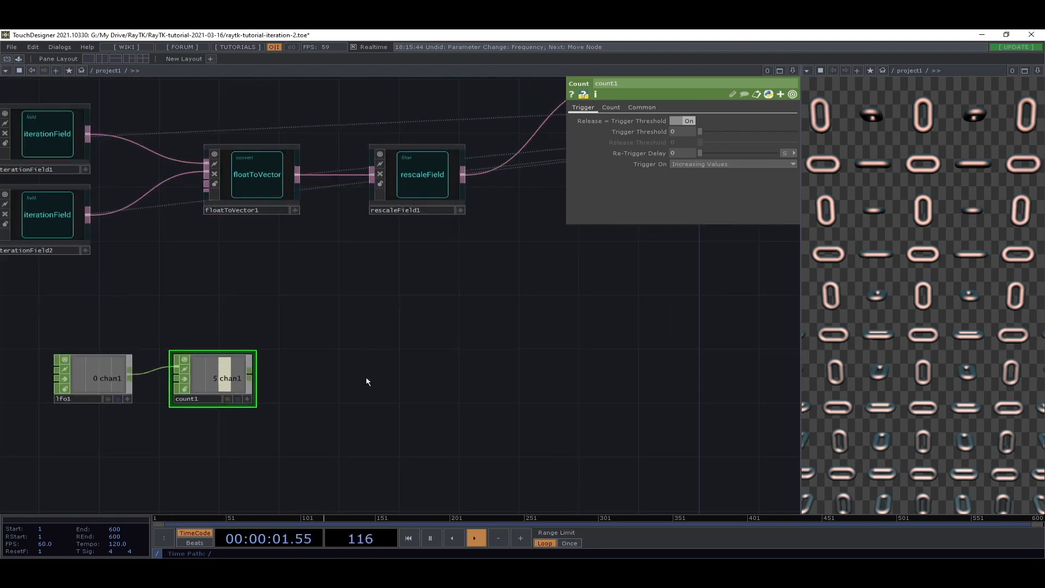
scroll(321, 343, up, 2)
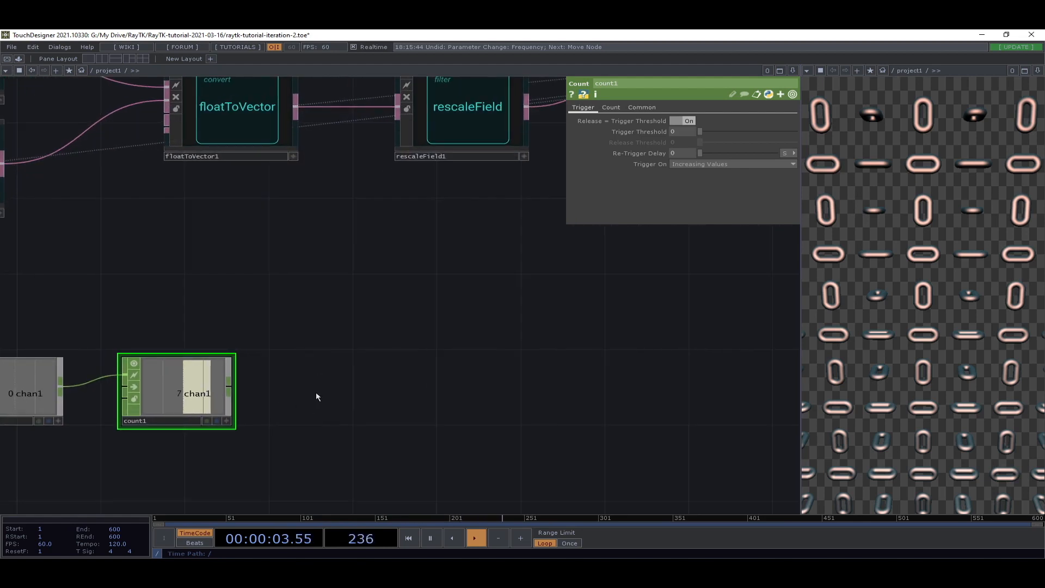
key(alt+r)
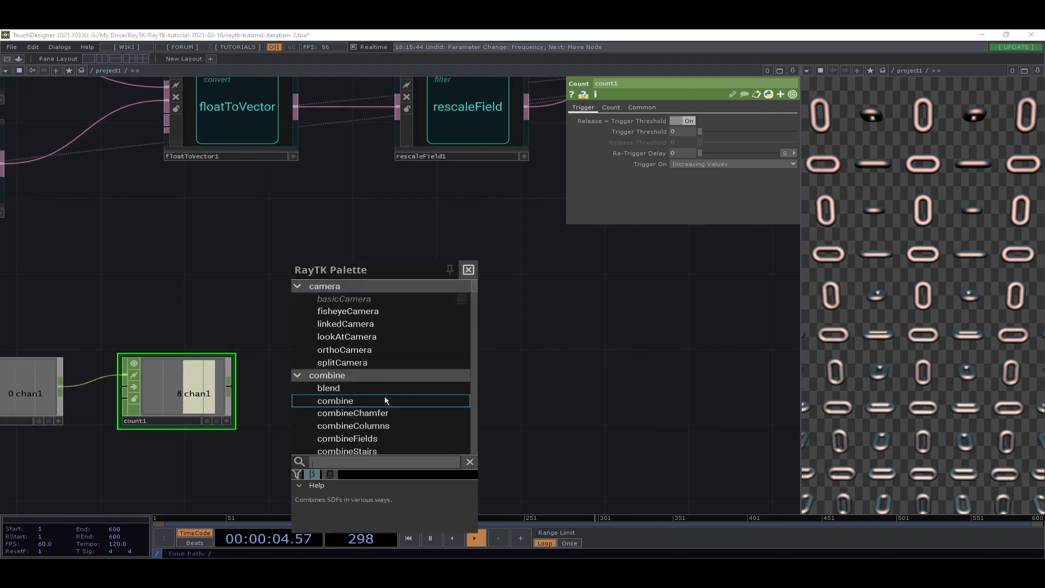
click(467, 269)
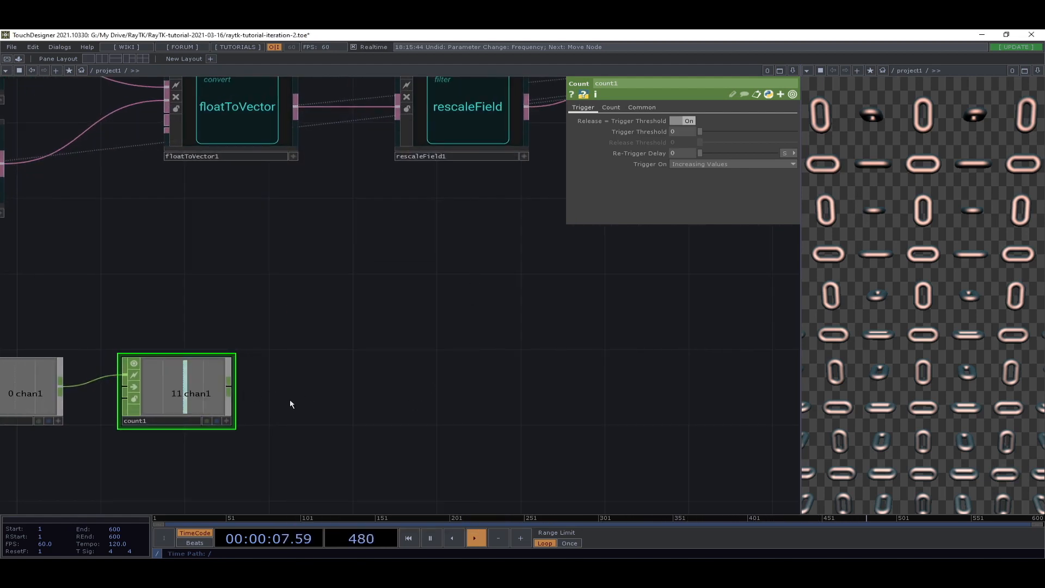
drag(299, 400, 375, 384)
scroll(375, 380, down, 3)
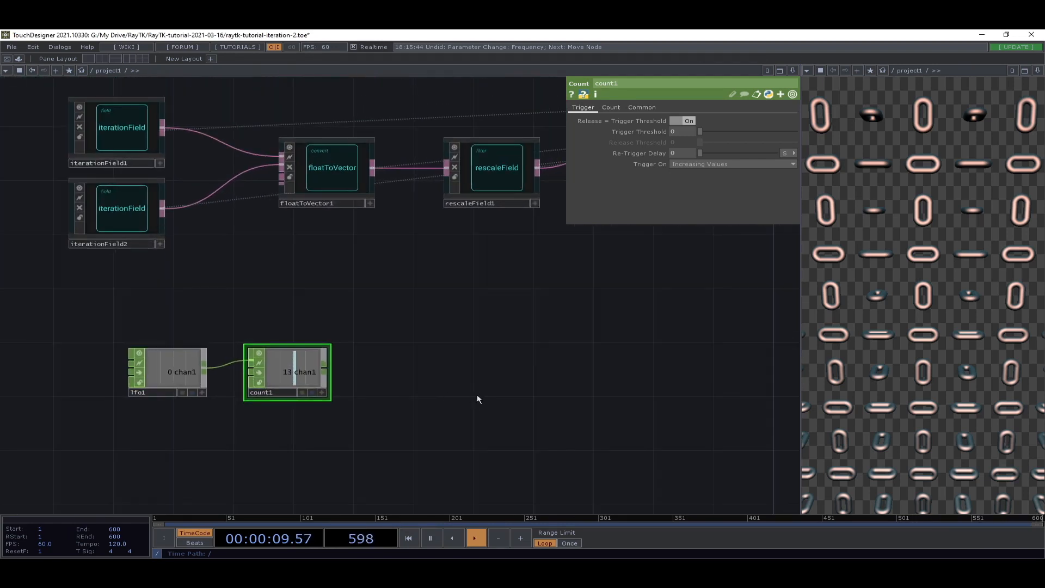
drag(477, 394, 440, 398)
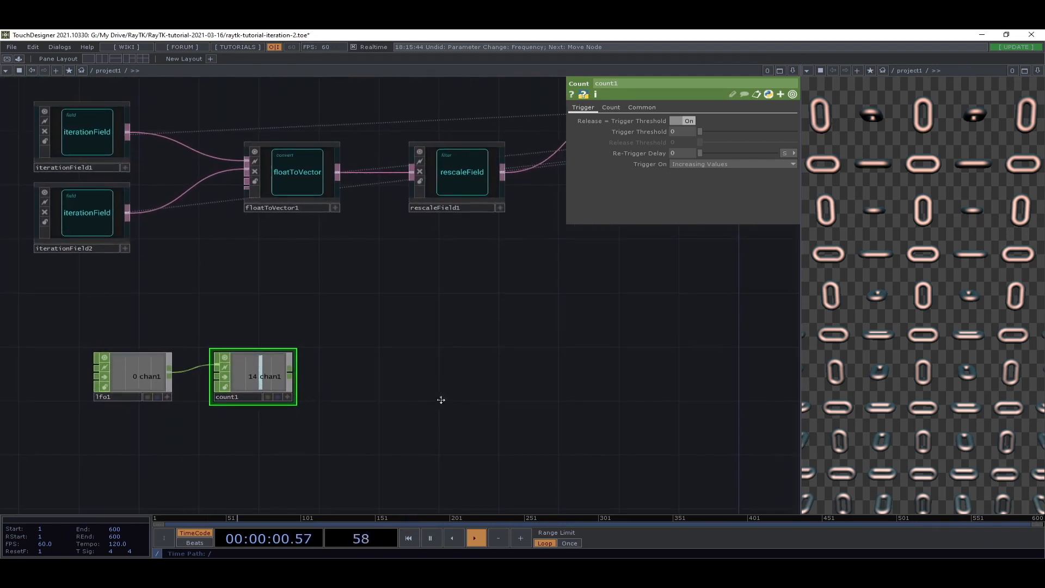
- Add a Fan CHOP fed by count1's output and place it beside count1
click(293, 375)
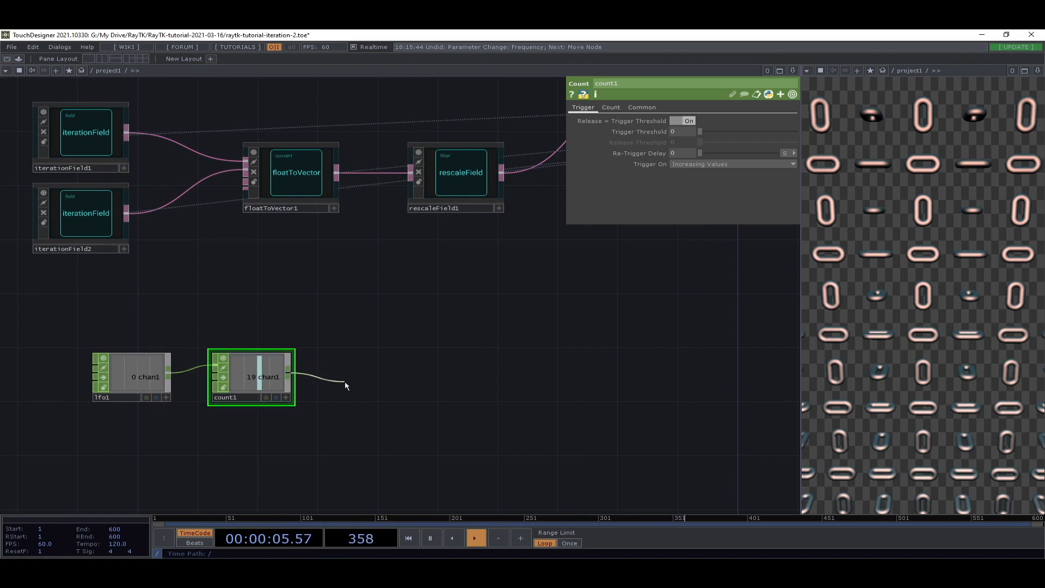
click(383, 414)
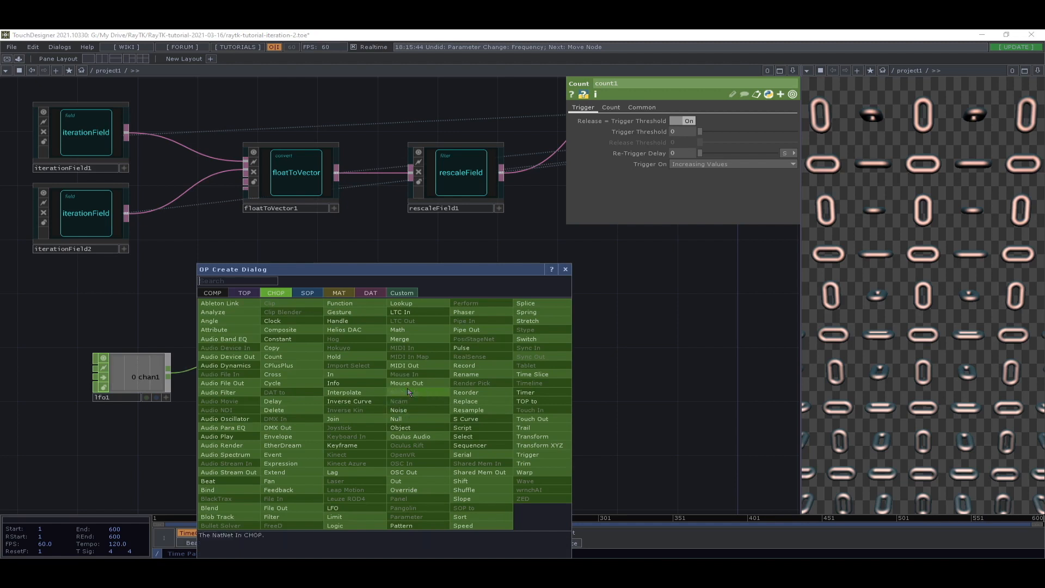
text(f)
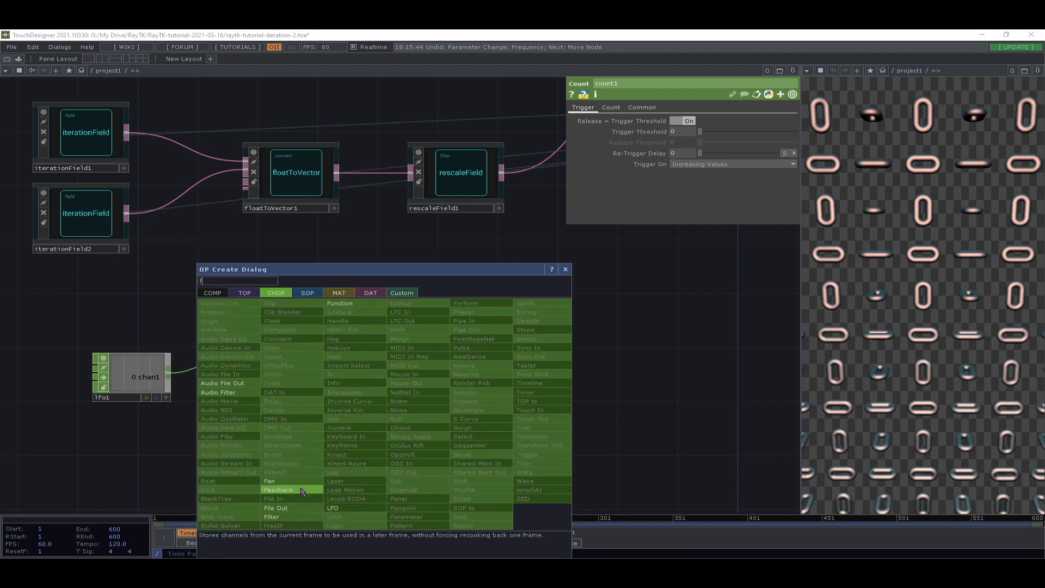
click(289, 483)
click(399, 376)
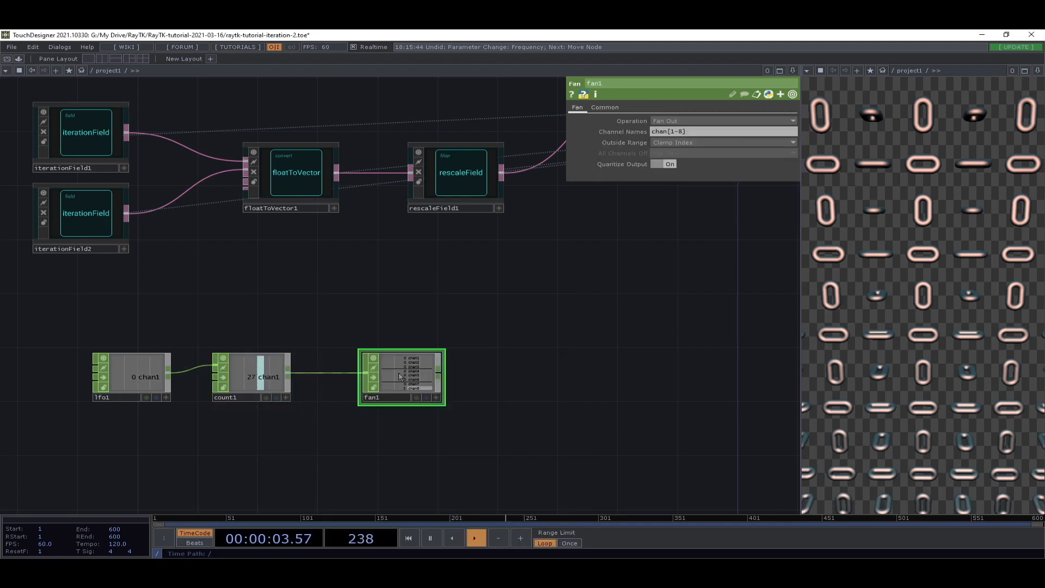
- Set fan1's Channel Names to r[xz]
scroll(420, 396, up, 8)
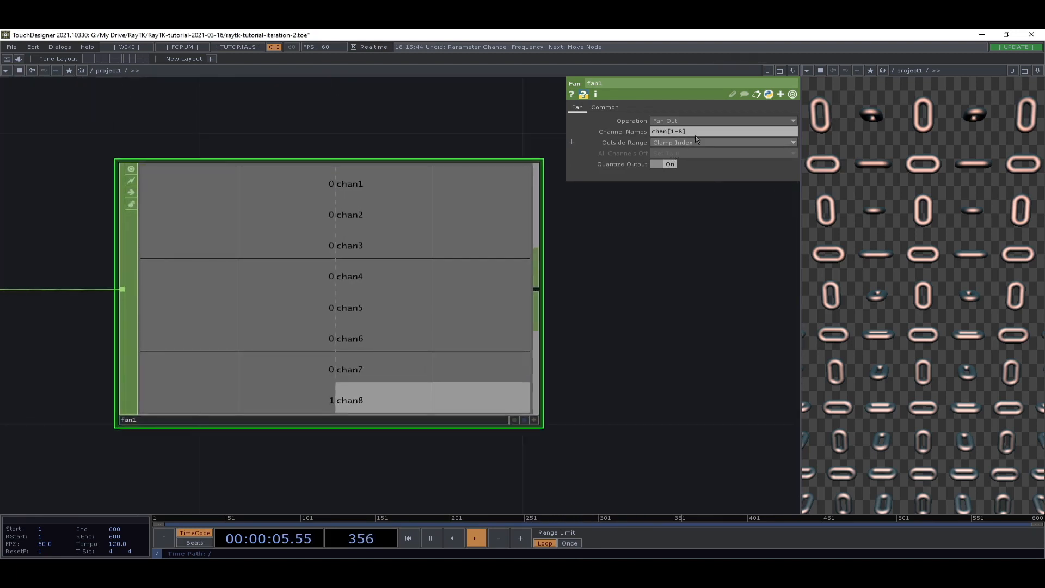
click(699, 136)
key(ctrl+a)
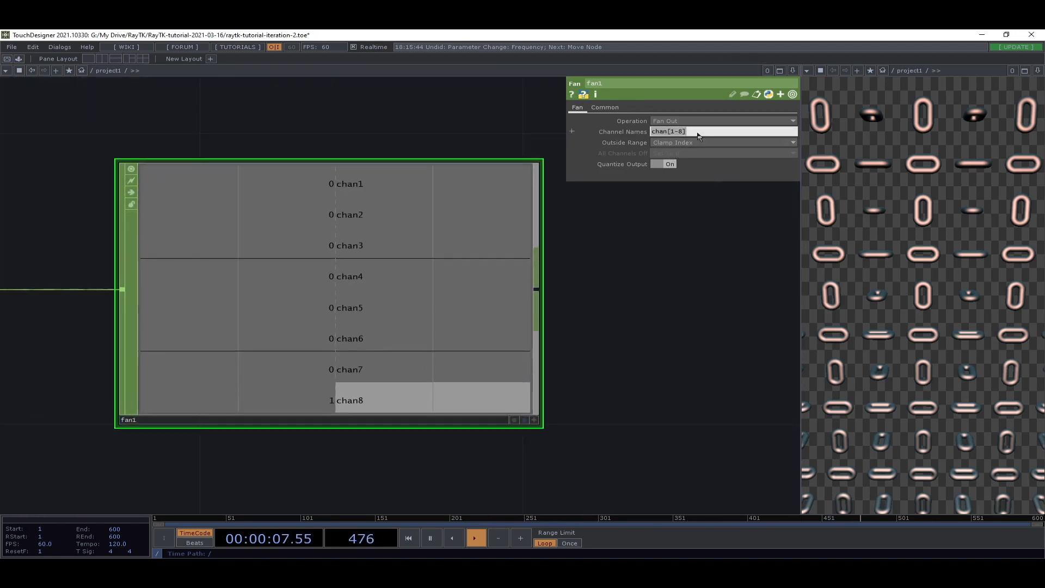
text(r[xz])
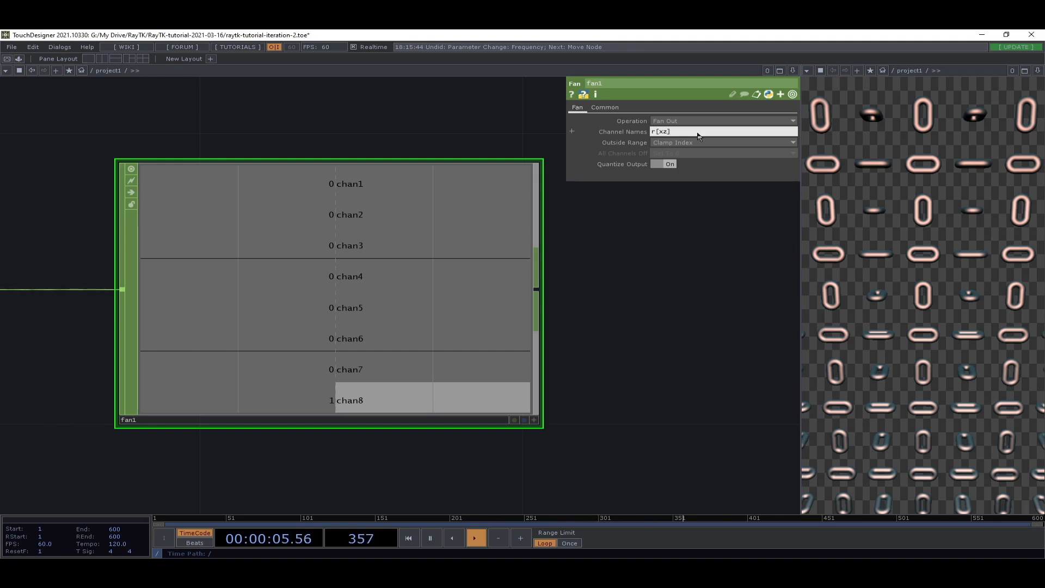
key(Return)
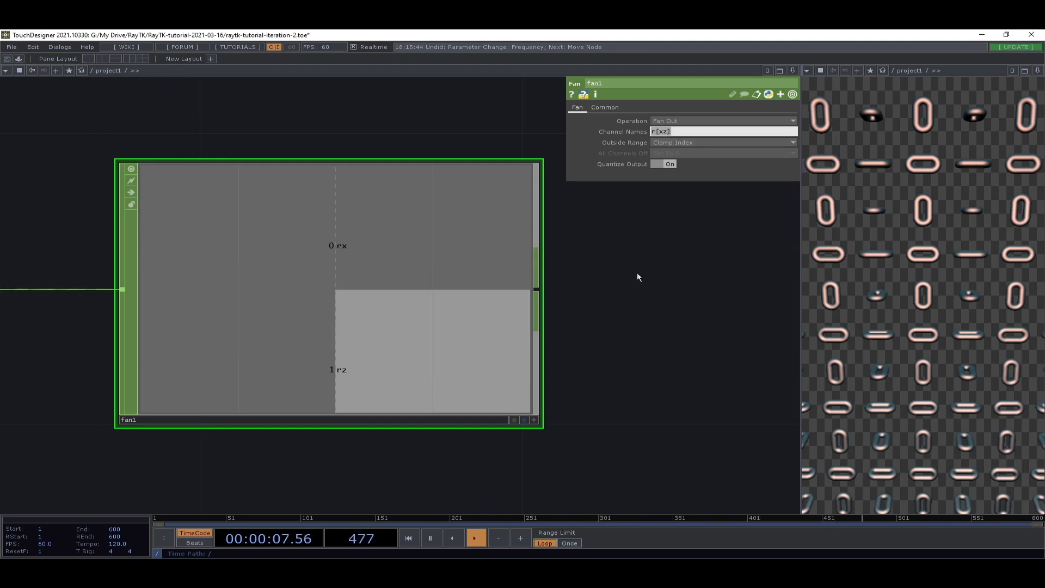
- Set fan1's Outside Range to Loop Index
scroll(505, 398, down, 1)
scroll(505, 398, down, 3)
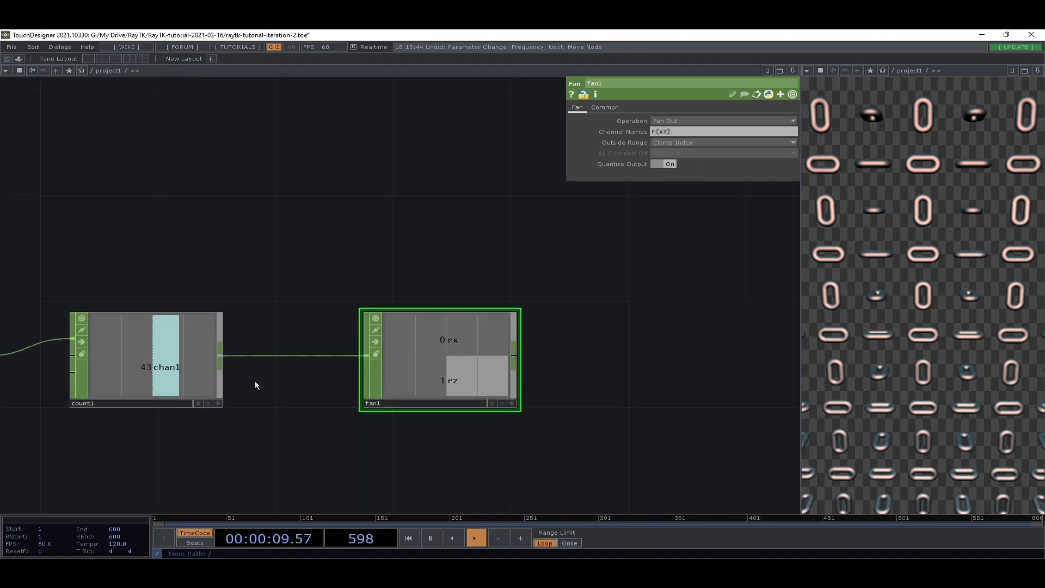
scroll(487, 306, up, 3)
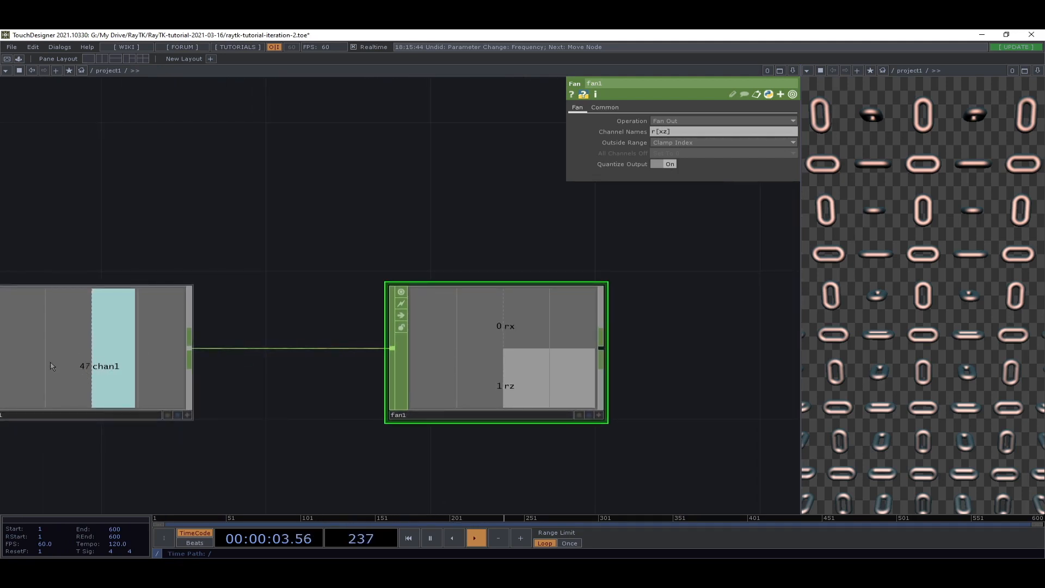
click(695, 143)
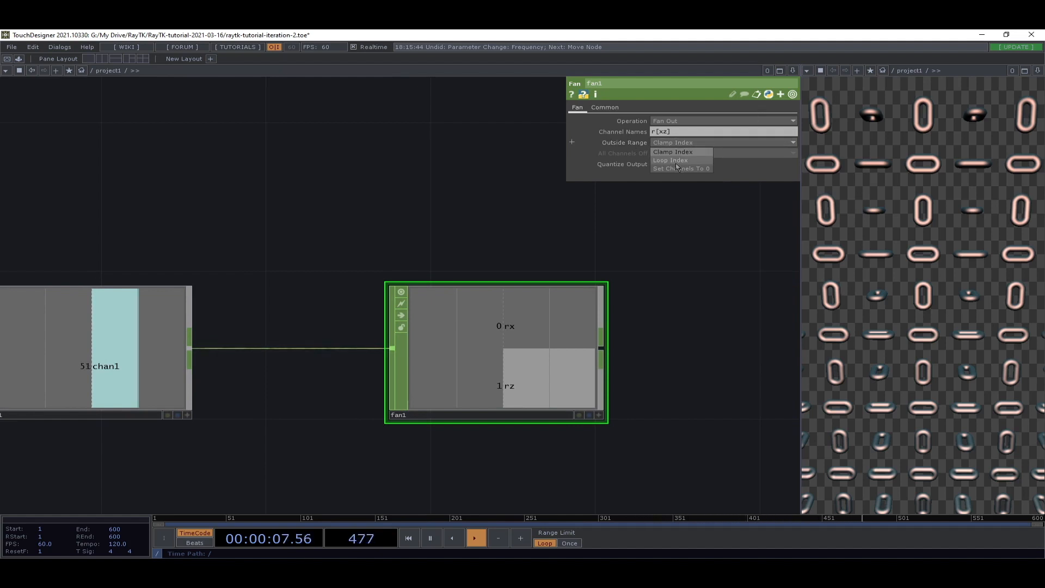
click(677, 162)
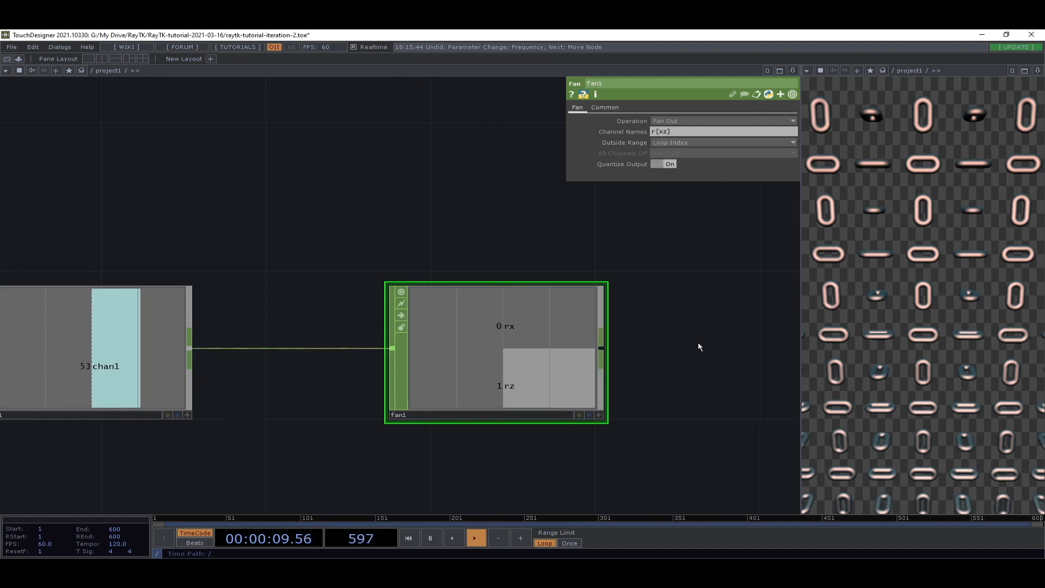
- Slow down lfo1 by setting its Frequency to 0.25
scroll(698, 341, down, 3)
click(253, 351)
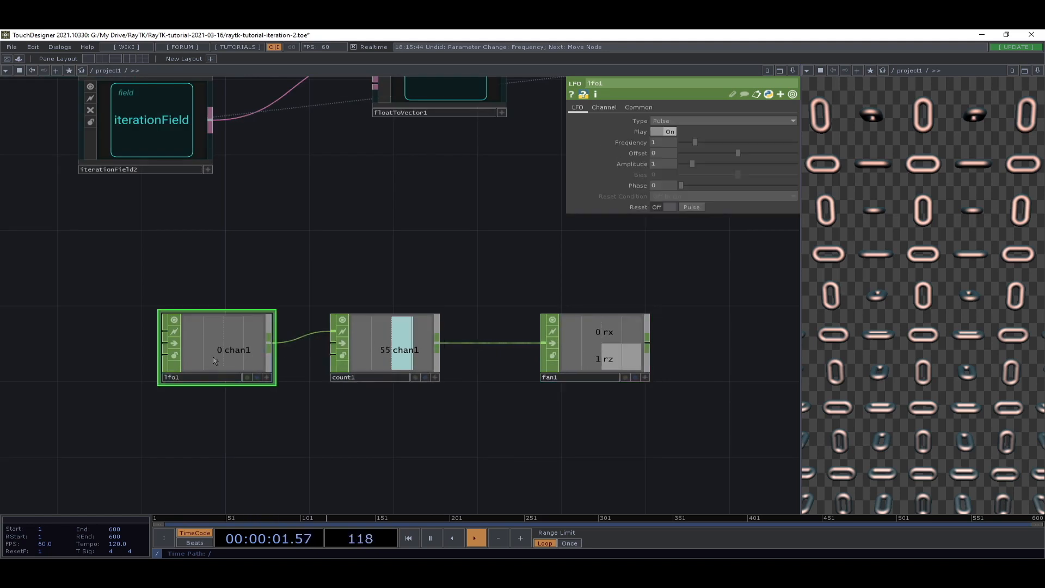
scroll(528, 389, up, 3)
drag(722, 426, 633, 443)
middle_drag(667, 143, 665, 124)
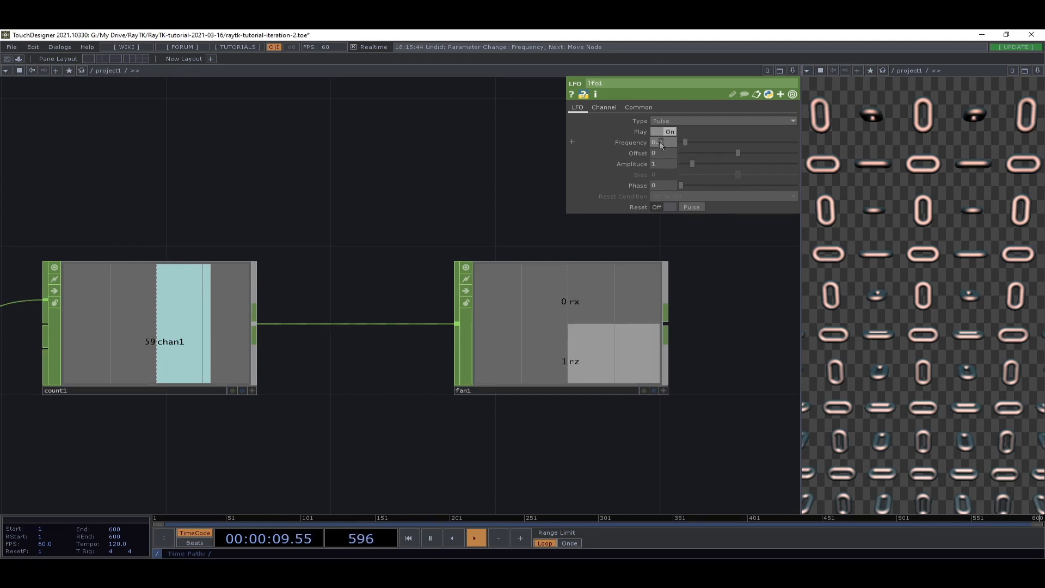
key(Return)
- Add a second Count CHOP beside fan1 and connect fan1's output to its first input
drag(710, 331, 410, 322)
scroll(489, 295, down, 4)
drag(335, 308, 272, 306)
scroll(272, 306, up, 3)
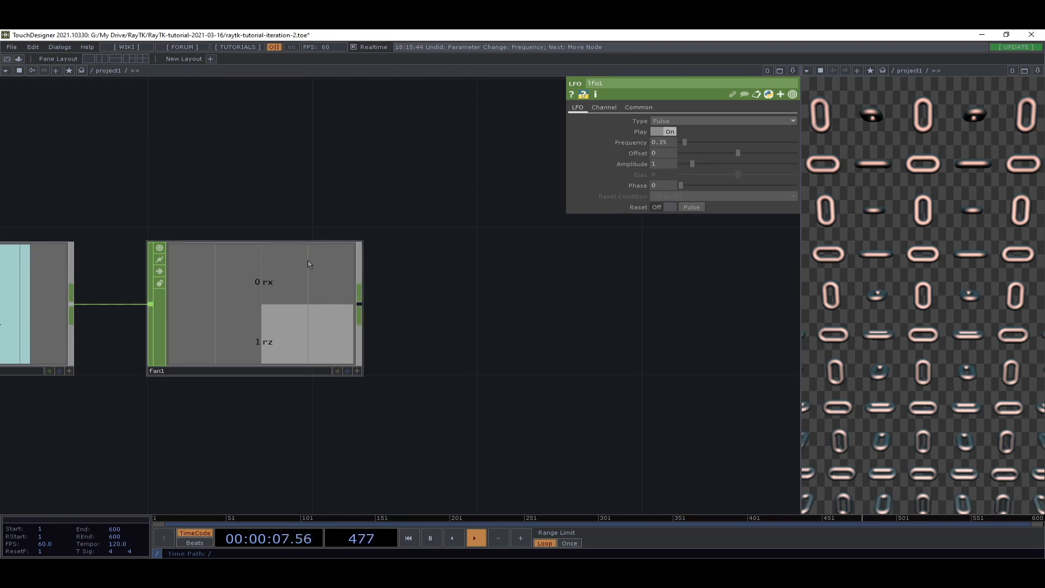
drag(560, 324, 436, 344)
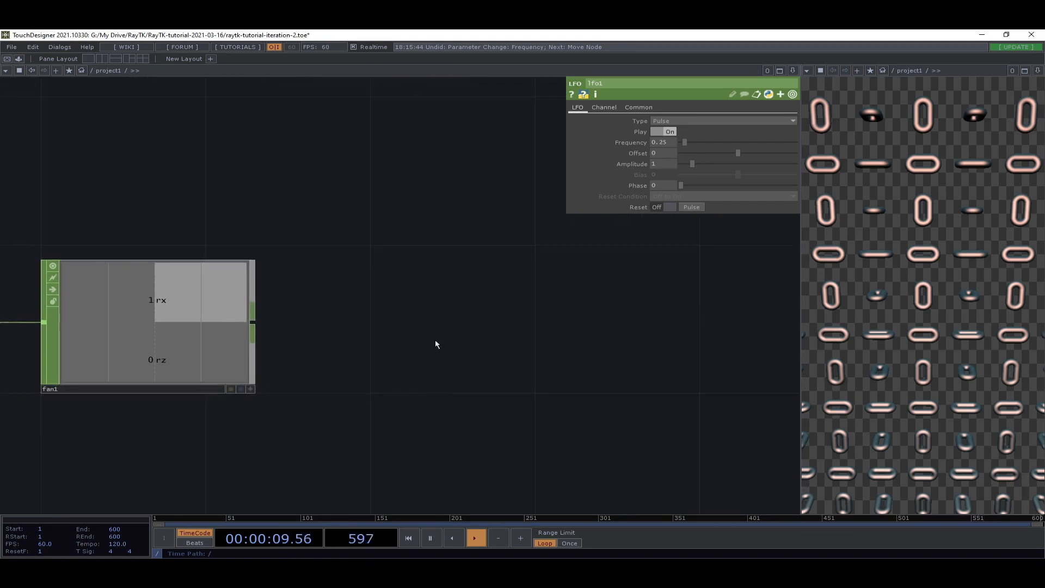
key(Tab)
text(c)
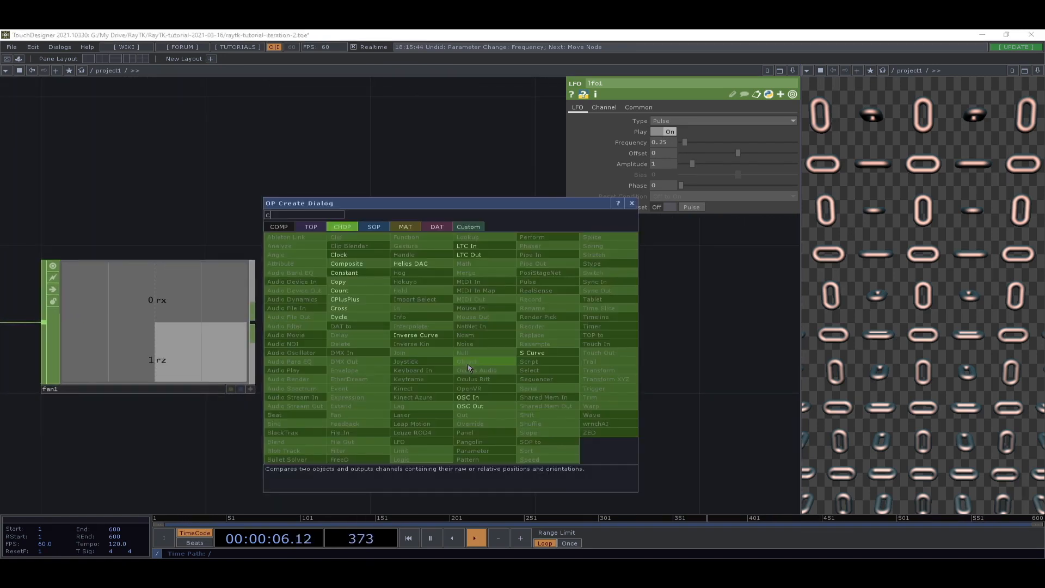
click(348, 290)
click(478, 325)
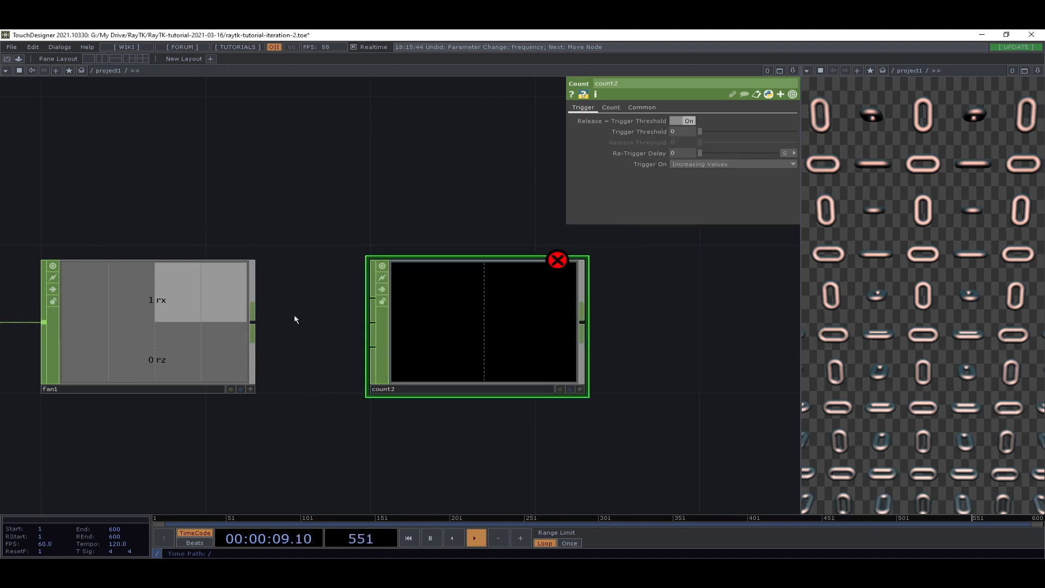
drag(373, 299, 253, 322)
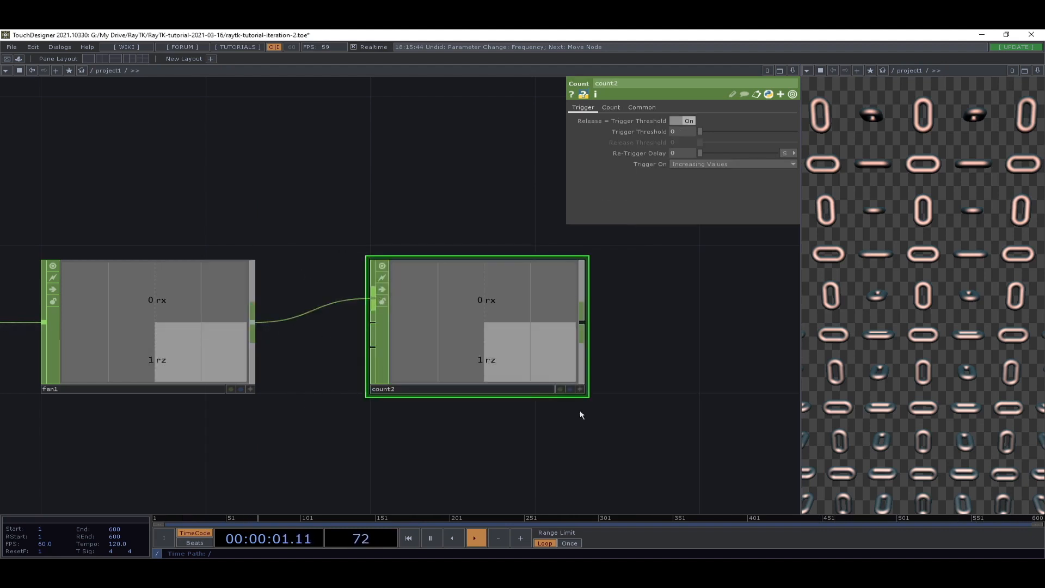
- Examine the rx and rz channels of count2 and the Output High values of rescaleField1
scroll(545, 419, down, 3)
scroll(573, 403, up, 4)
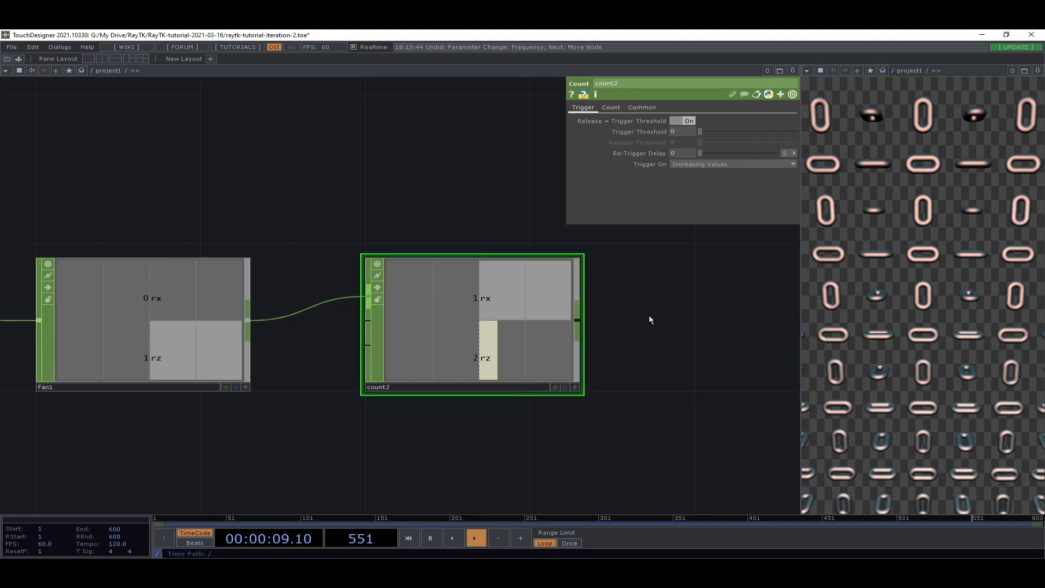
drag(633, 348, 411, 392)
scroll(412, 391, down, 3)
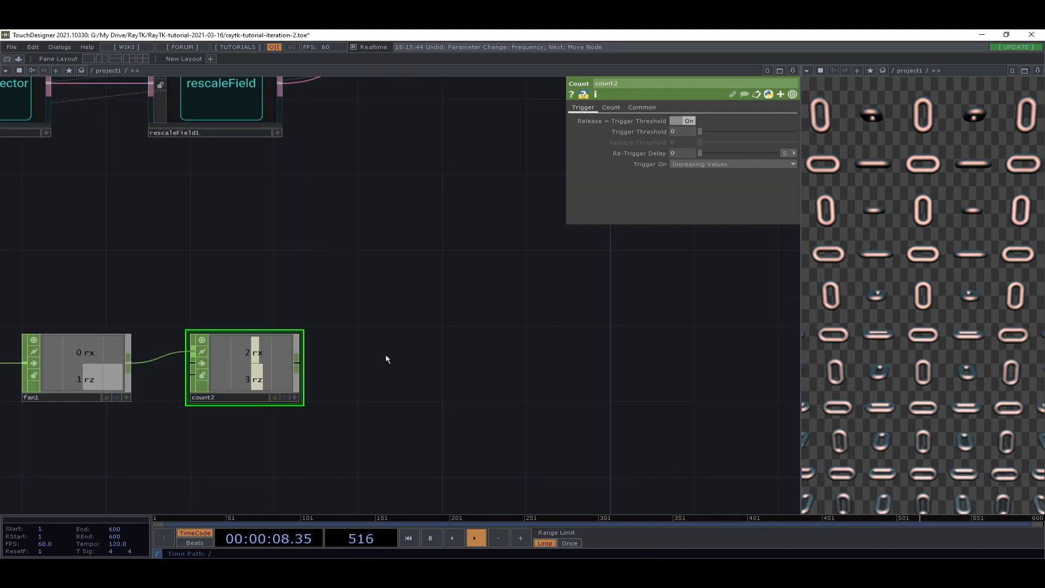
drag(405, 361, 546, 391)
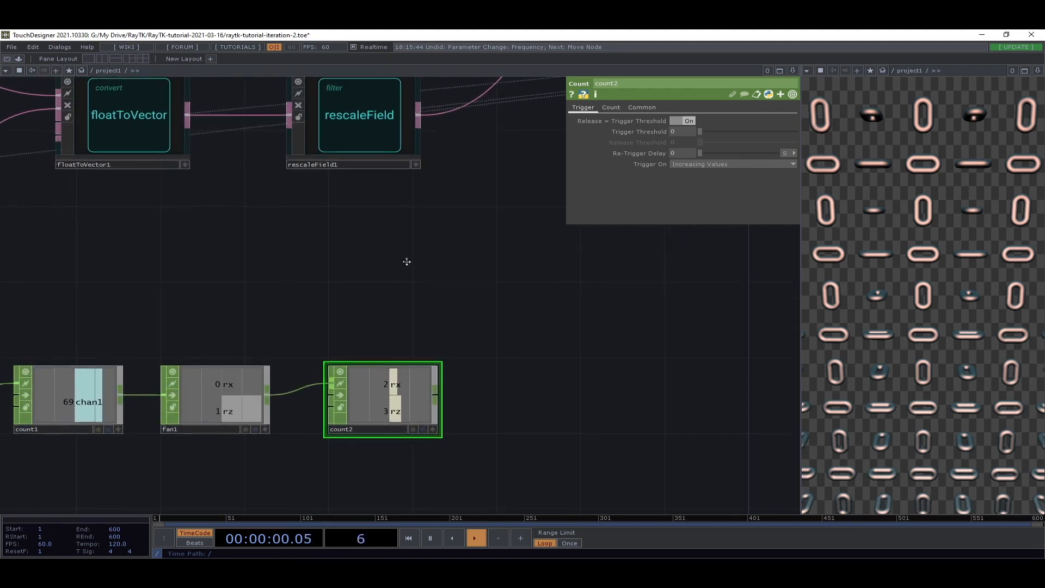
click(376, 170)
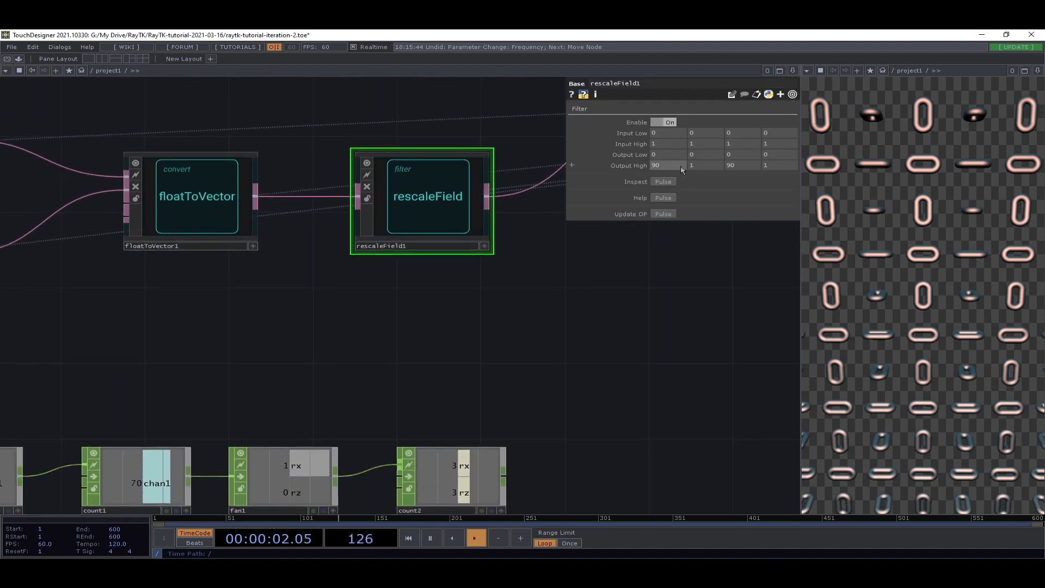
mouse_move(662, 169)
middle_down()
mouse_move(663, 140)
mouse_move(663, 158)
middle_up()
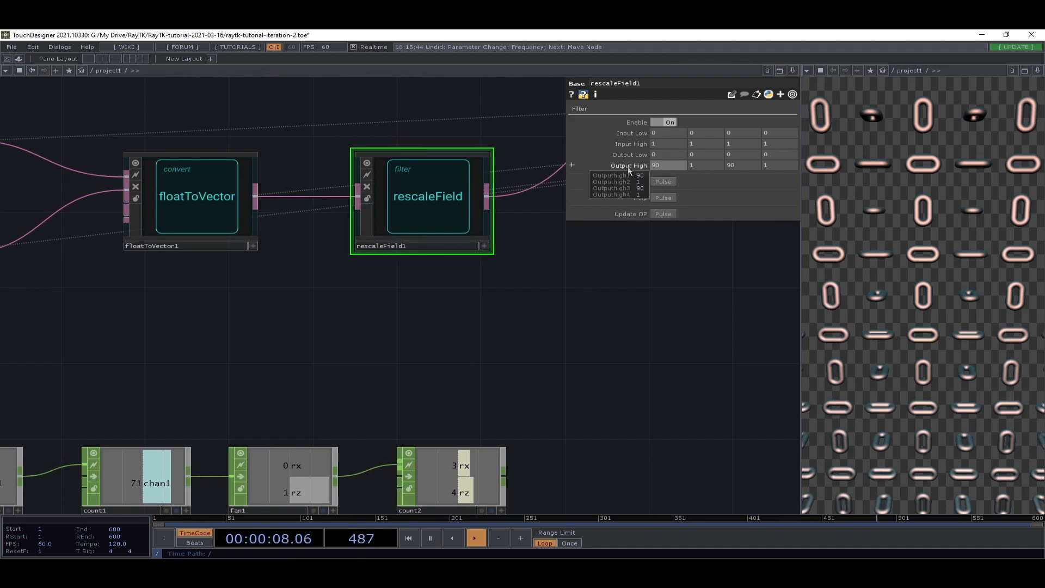
drag(521, 346, 347, 265)
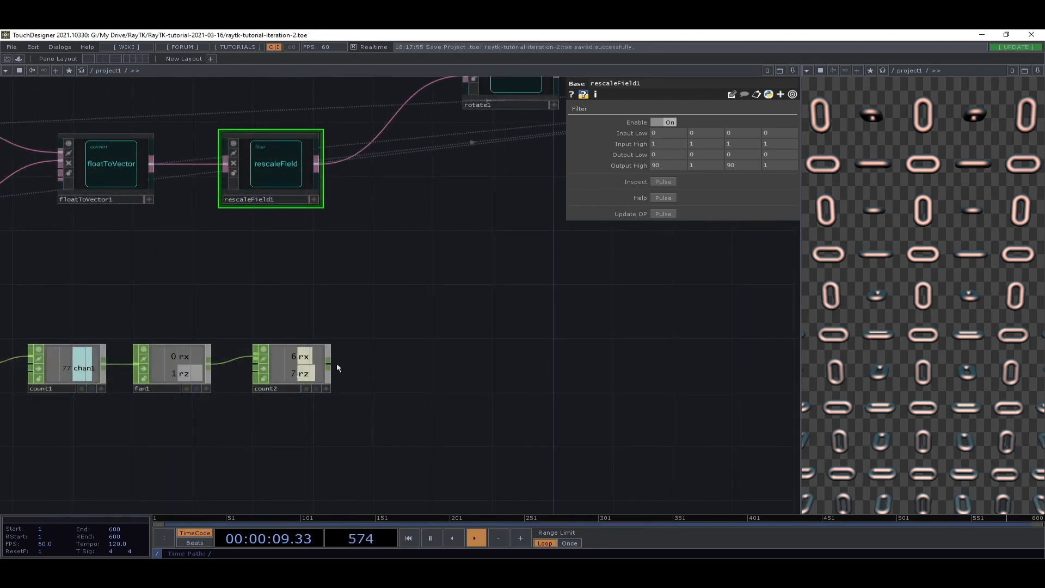
- Add a Math CHOP fed by count2's output and place it beside count2
drag(334, 362, 417, 384)
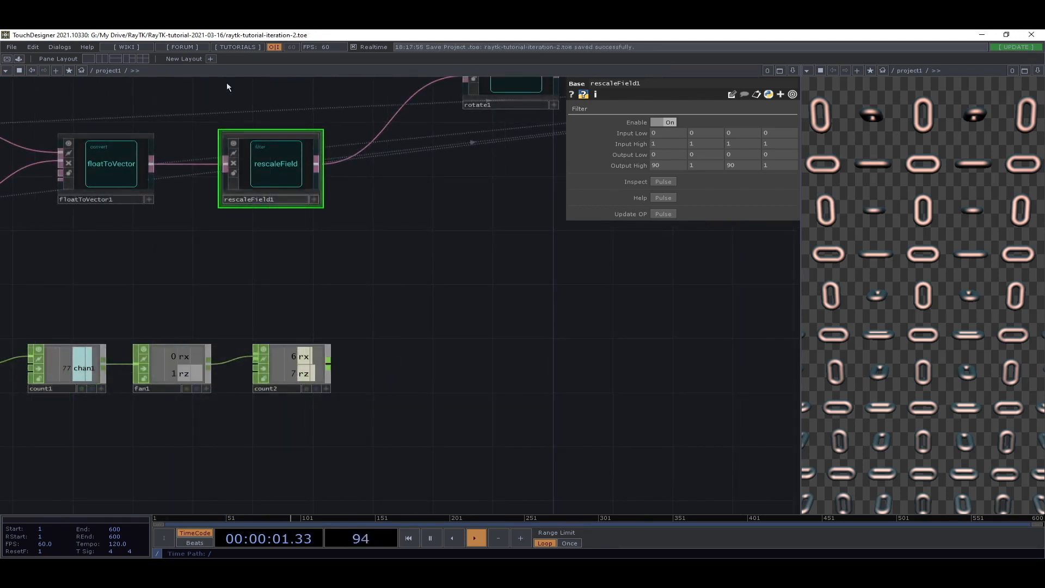
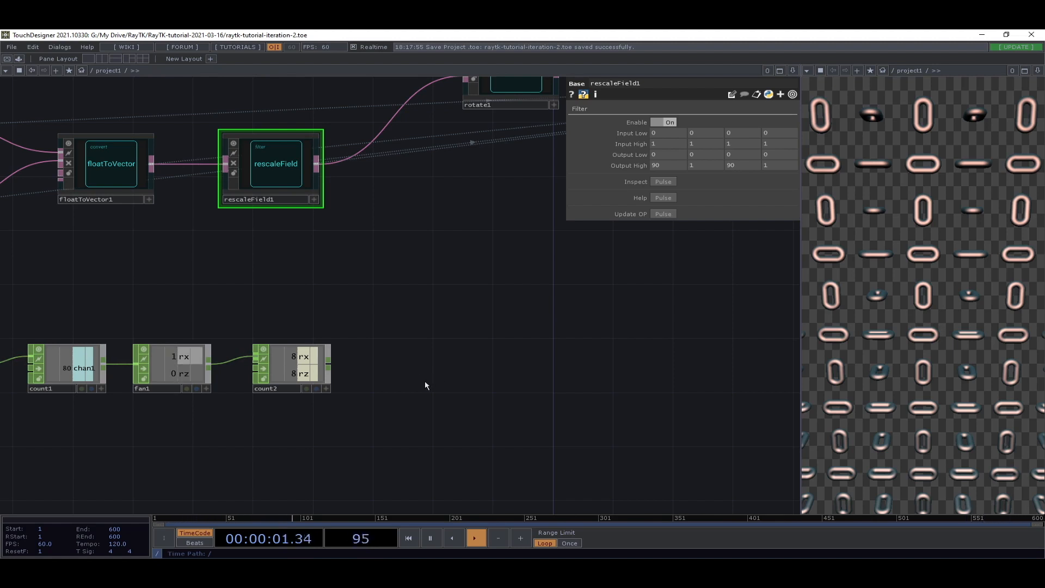
click(329, 363)
click(411, 363)
click(425, 283)
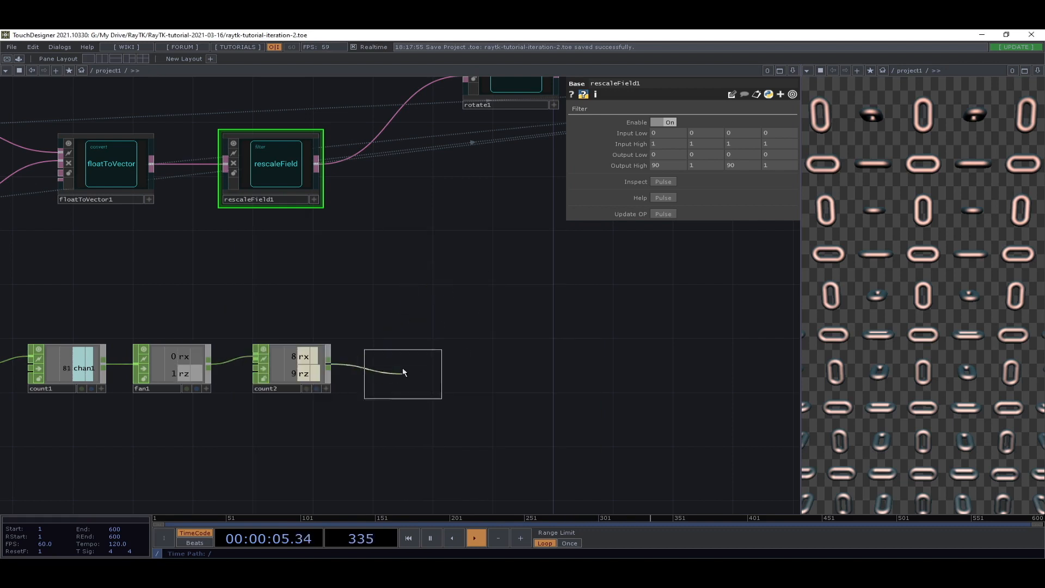
click(398, 369)
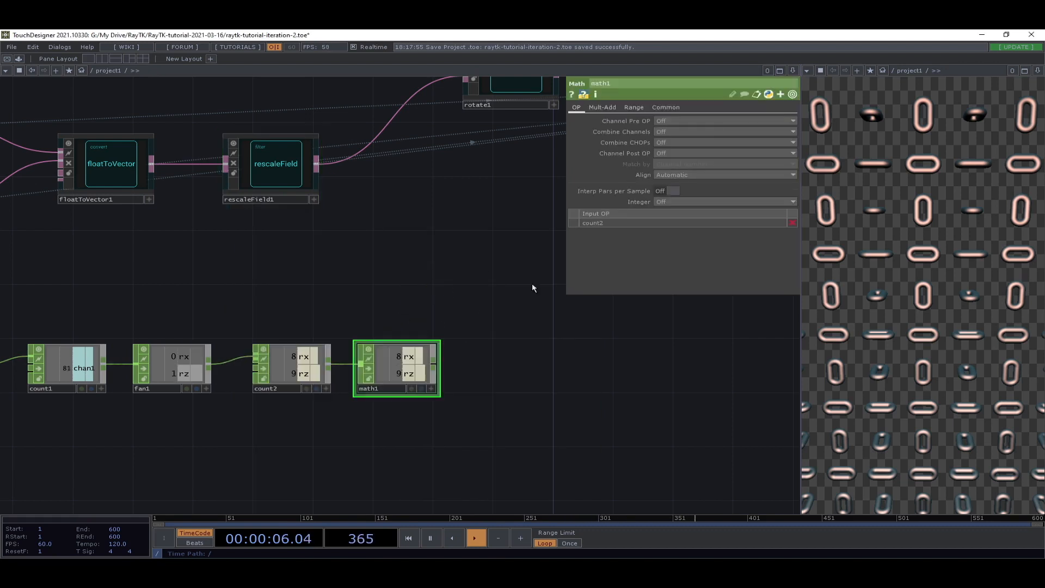
- Set math1's Multiply value to 90
click(603, 107)
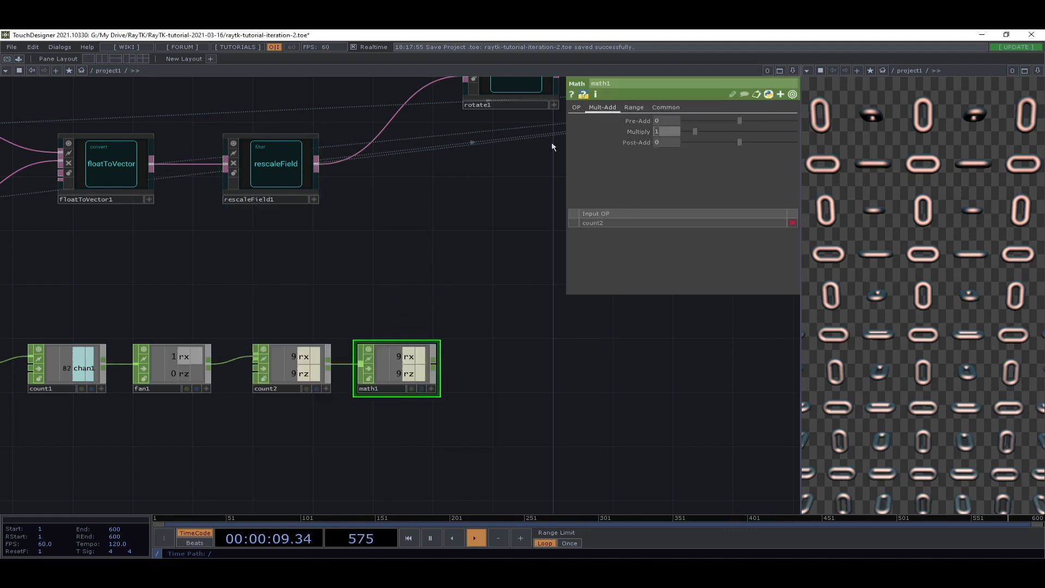
text(90)
key(Tab)
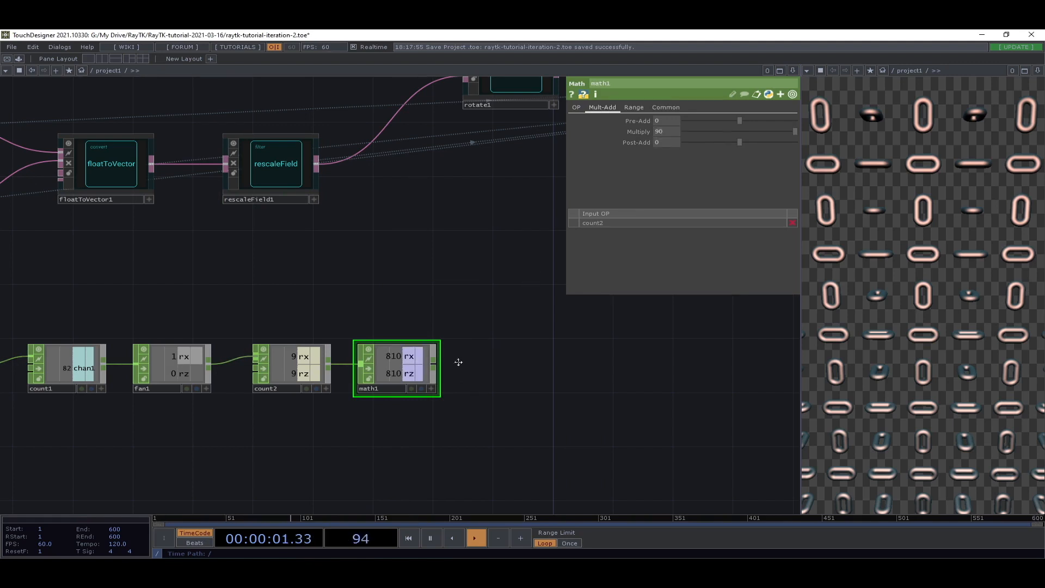
- Undo the stray Inverse Kin CHOP and add a Null CHOP fed by math1's output, placed beside math1
drag(485, 354, 292, 345)
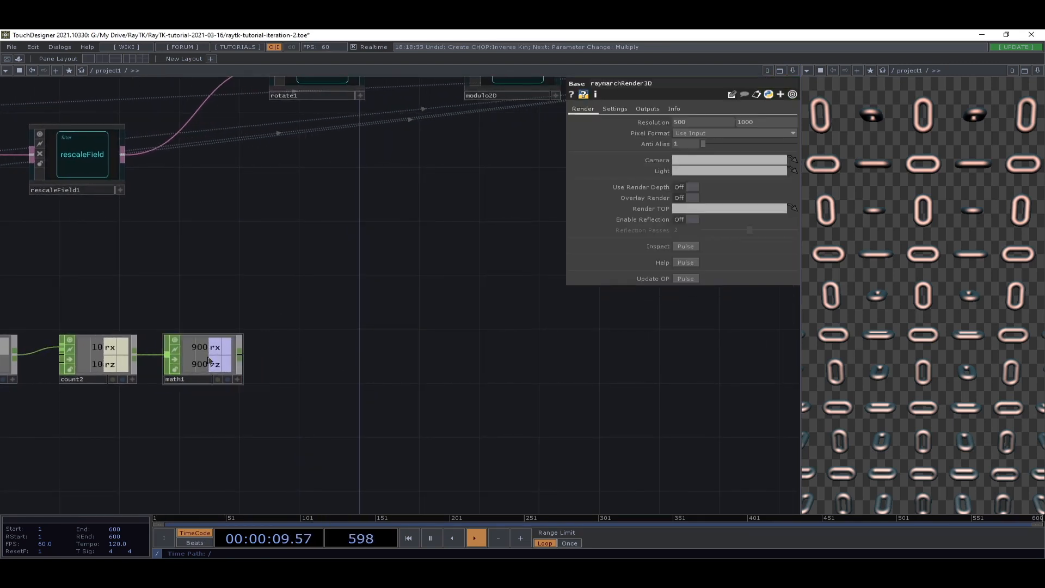
key(ctrl+z)
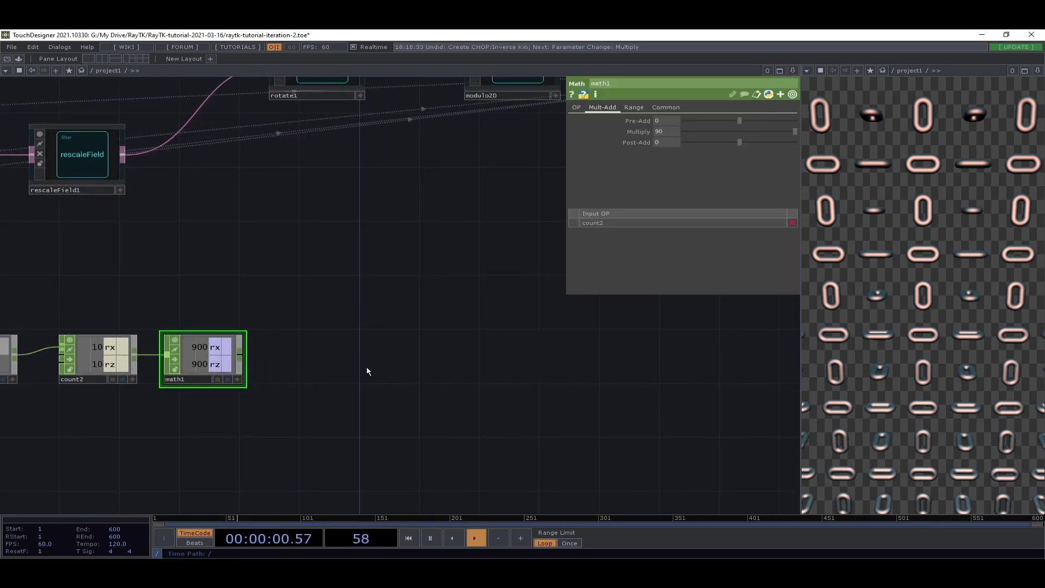
key(Return)
click(335, 365)
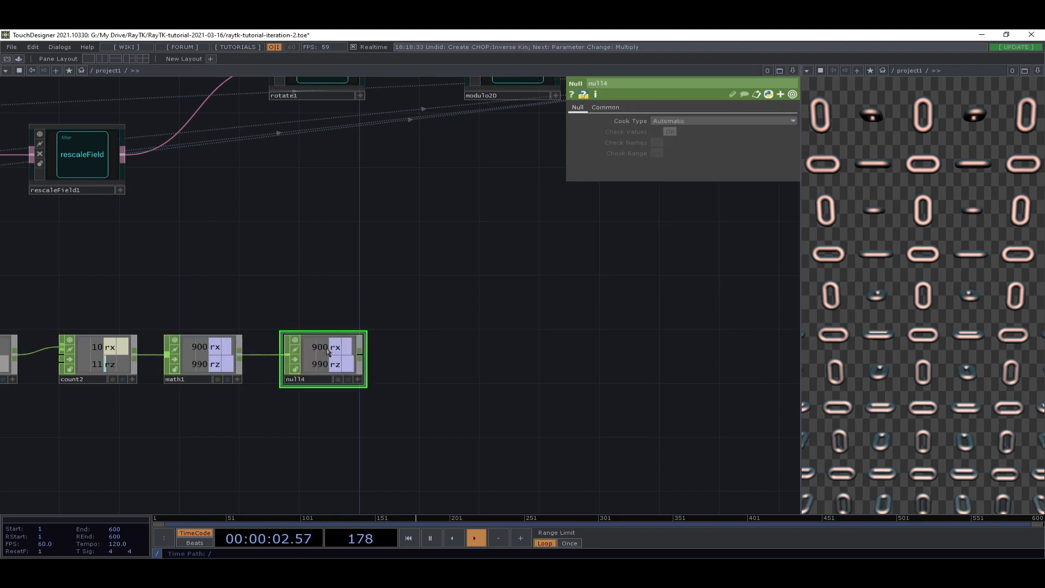
- Rename the Null CHOP at the end of the chain to rotVals
drag(381, 435, 440, 436)
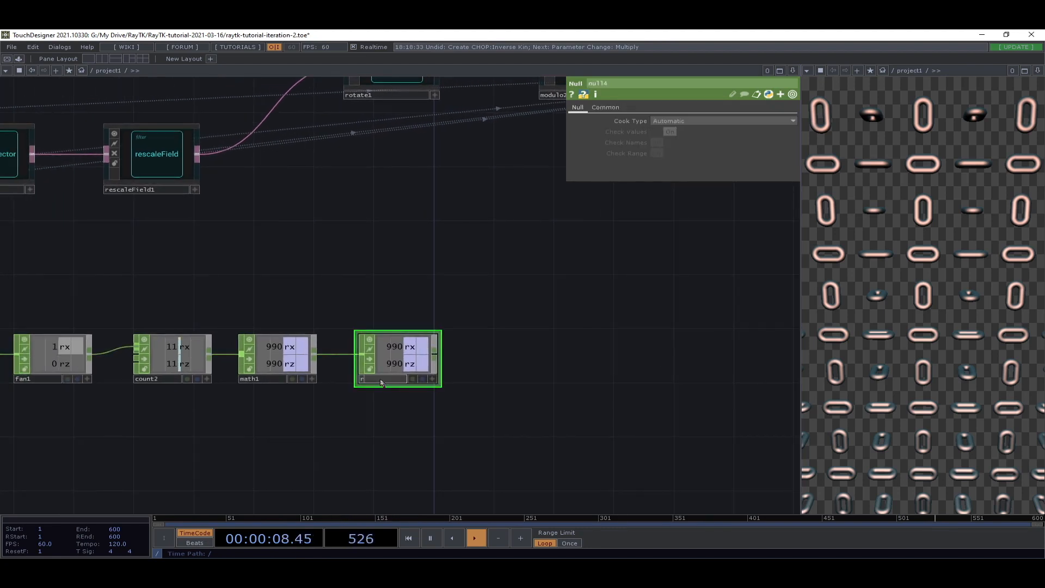
click(381, 379)
text(rotV)
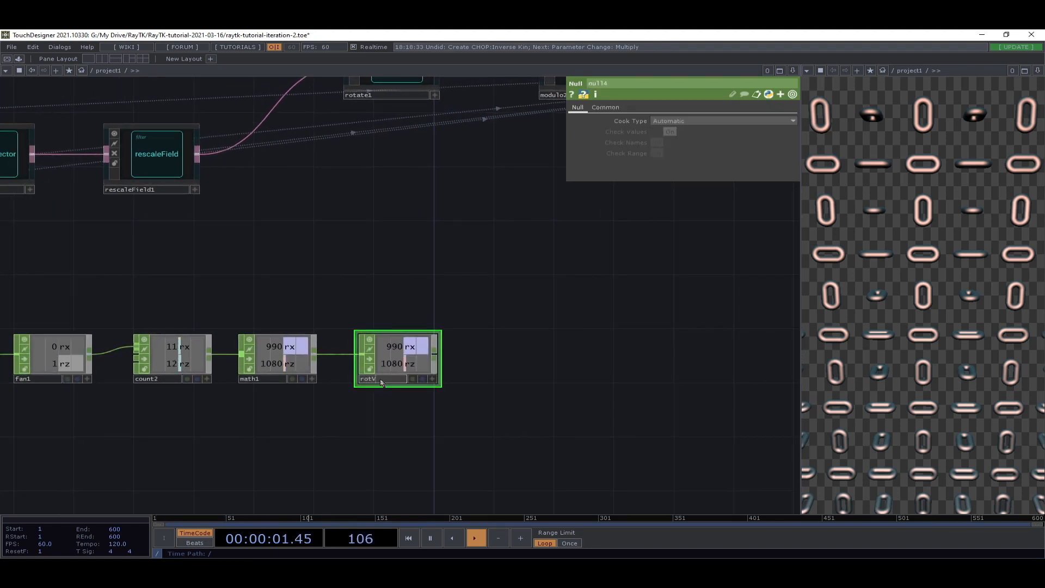
text(als)
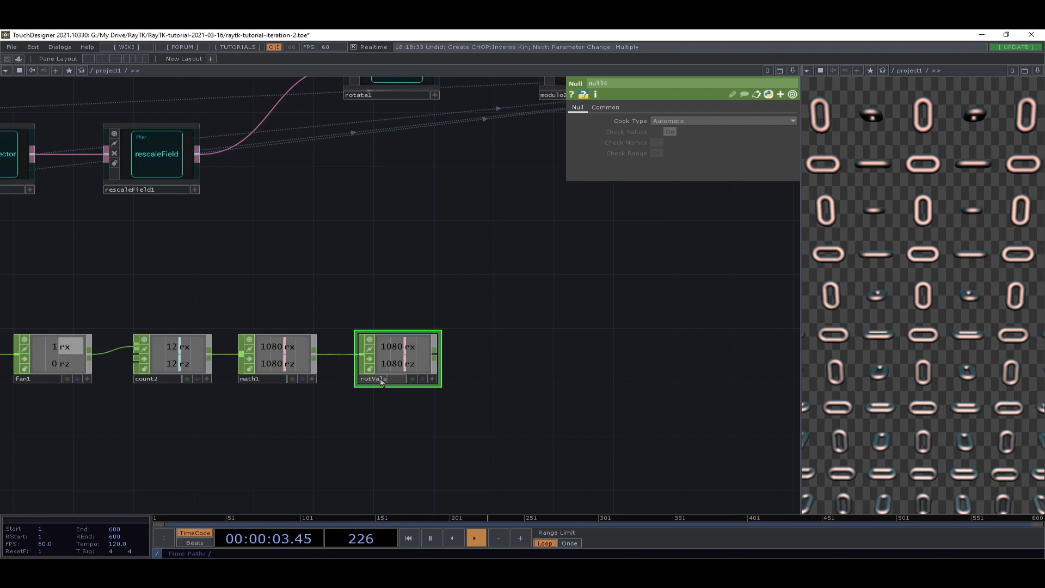
key(Return)
scroll(362, 387, up, 5)
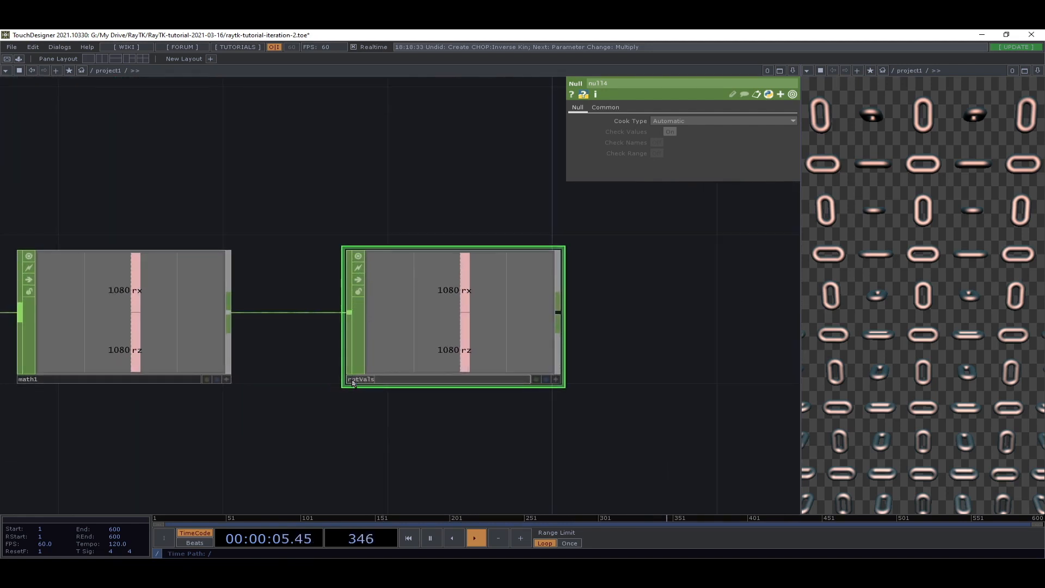
scroll(384, 406, down, 8)
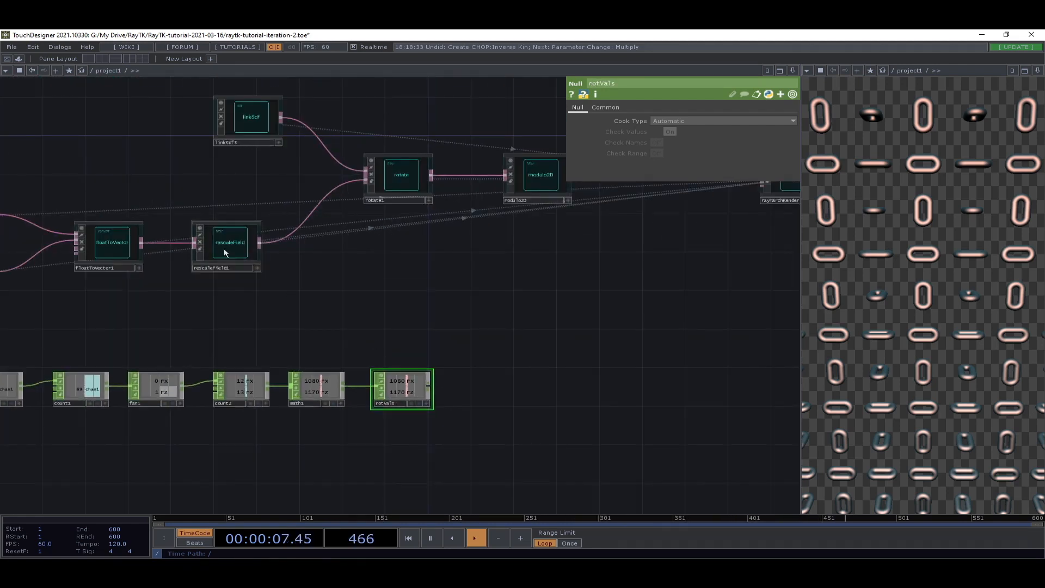
- Link rescaleField1's first and third Output High values to rotVals' rx and rz channels as CHOP references
click(224, 247)
scroll(283, 294, up, 5)
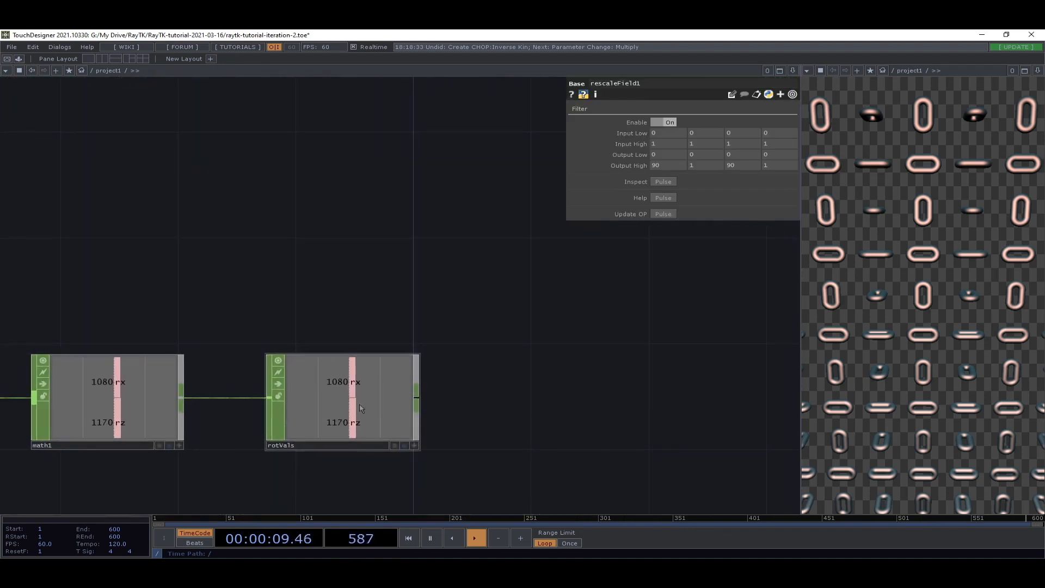
drag(383, 327, 479, 398)
drag(458, 452, 663, 166)
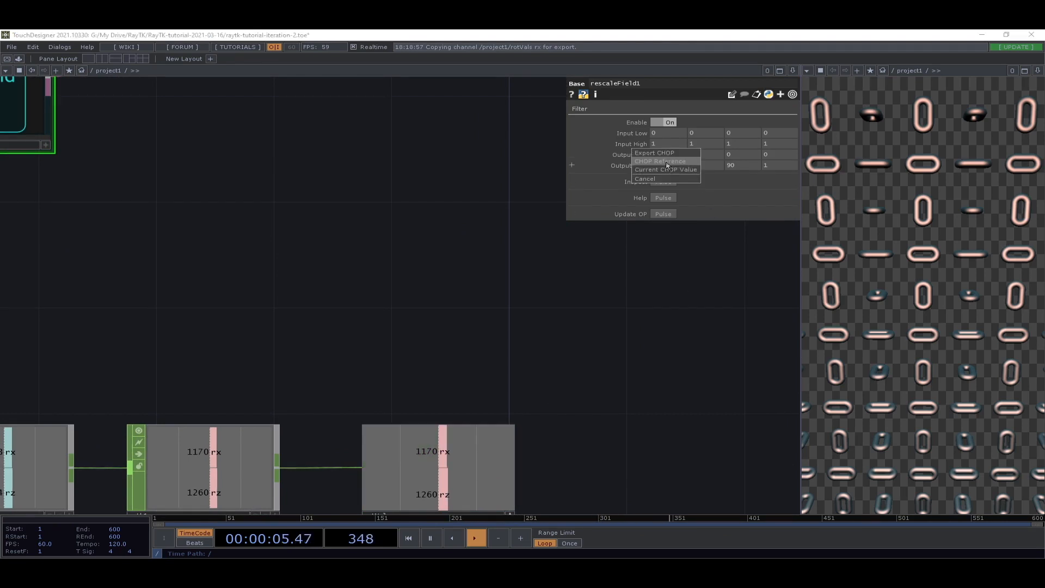
click(667, 162)
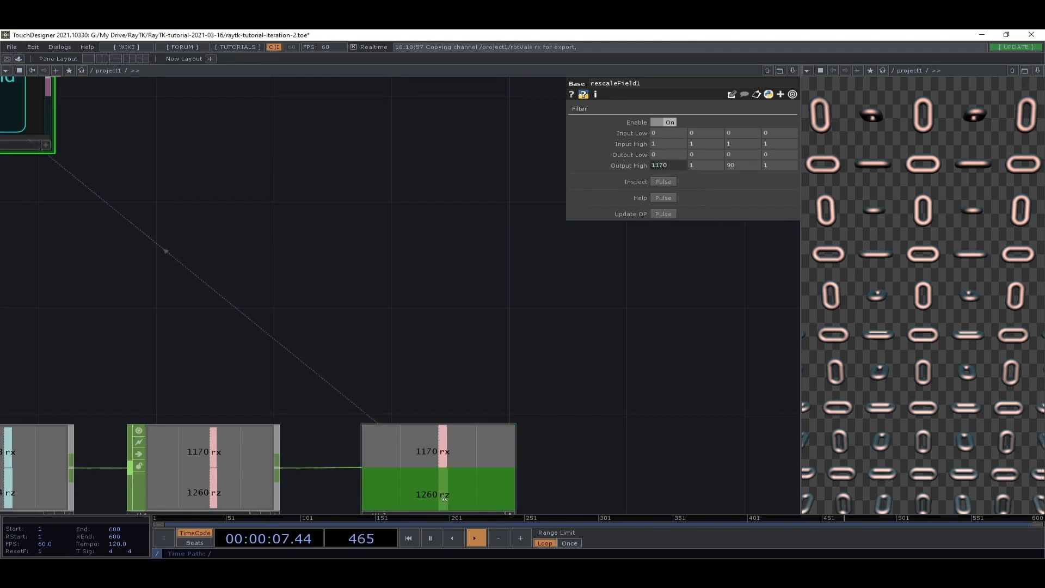
drag(445, 498, 742, 166)
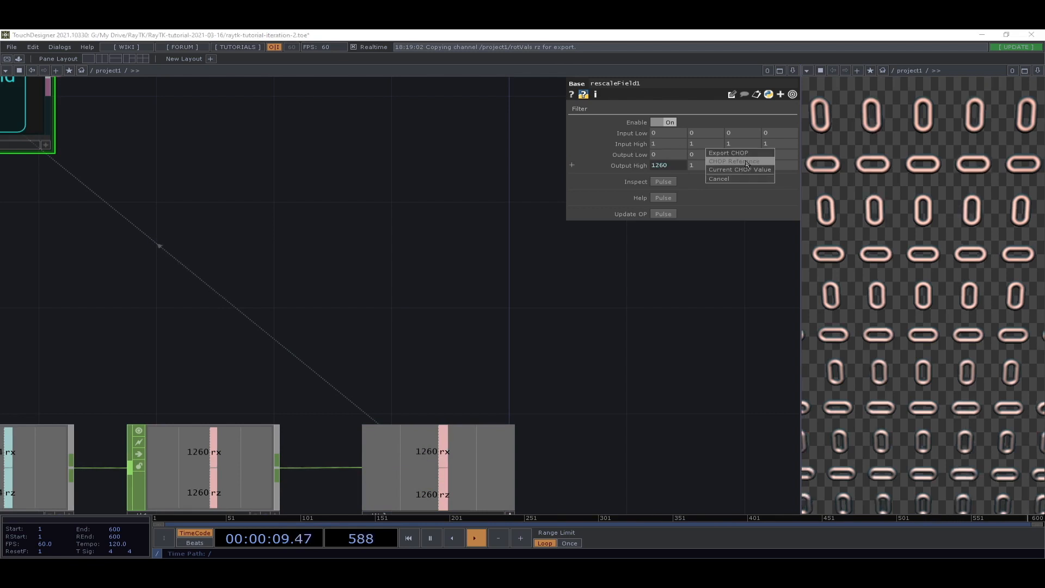
click(740, 162)
drag(656, 326, 607, 240)
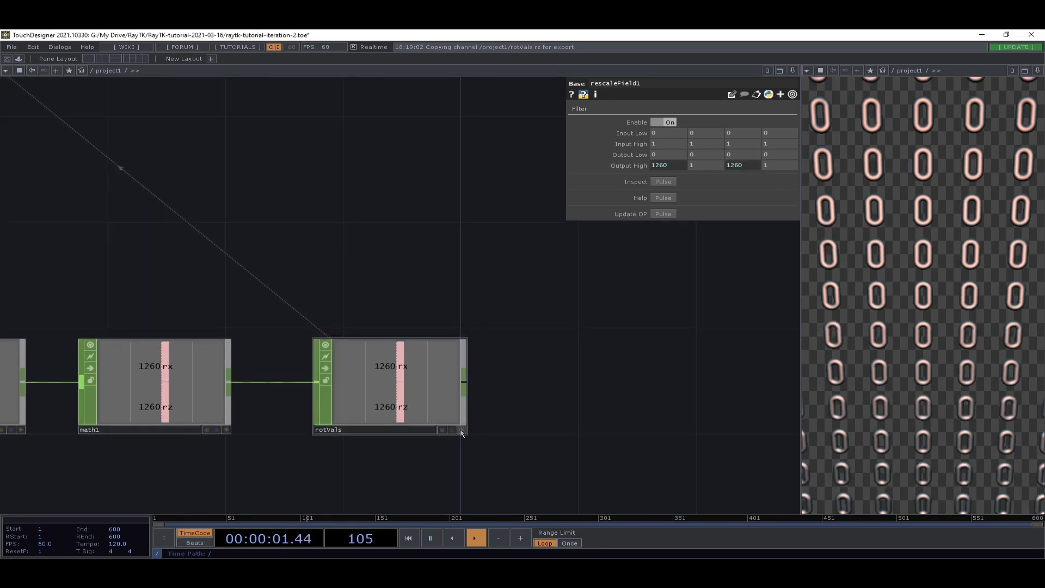
- Save the project with the rotVals channels driving rescaleField1
scroll(463, 434, down, 5)
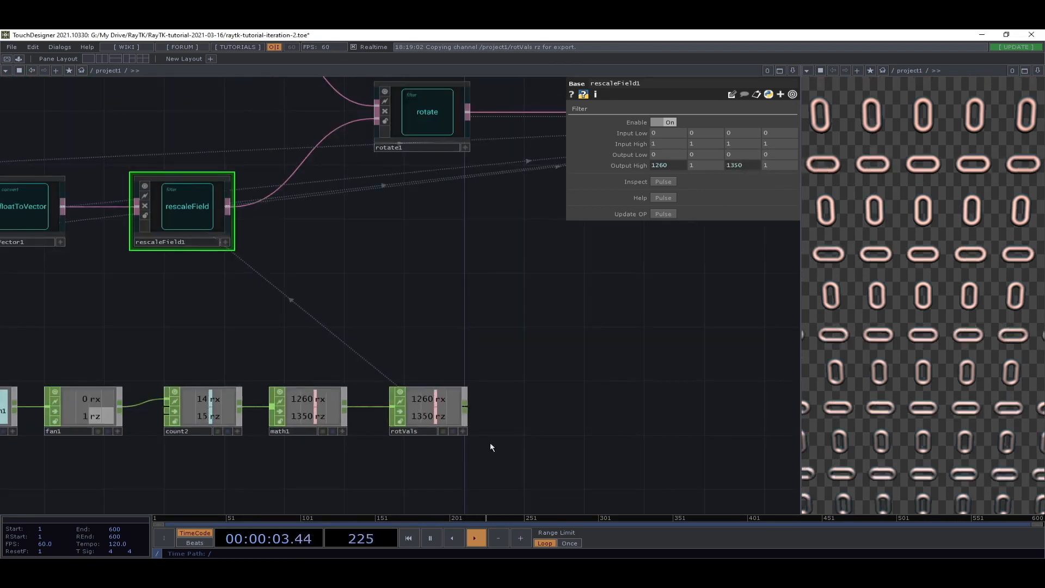
drag(490, 442, 425, 411)
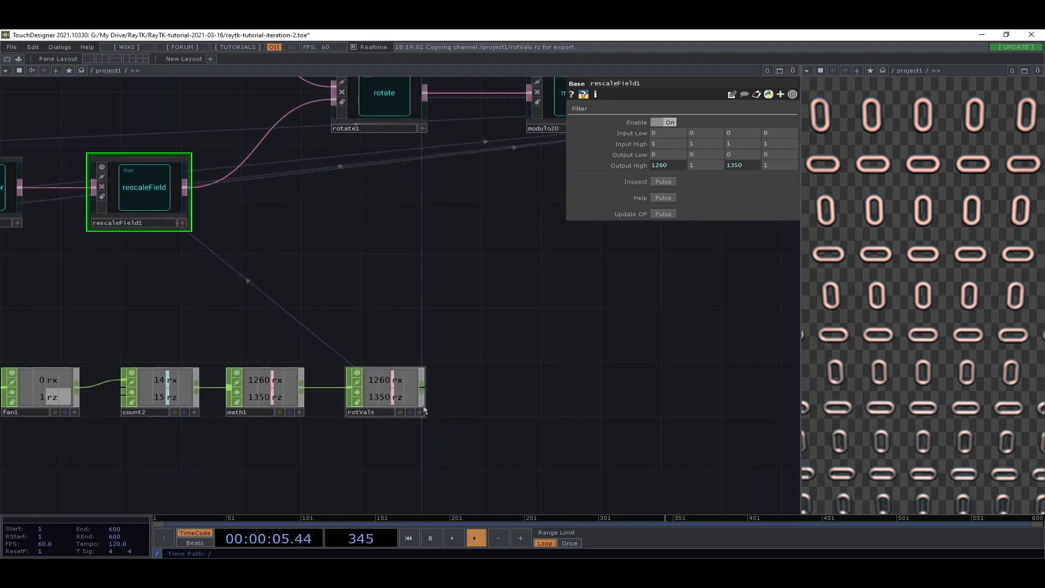
drag(512, 421, 537, 410)
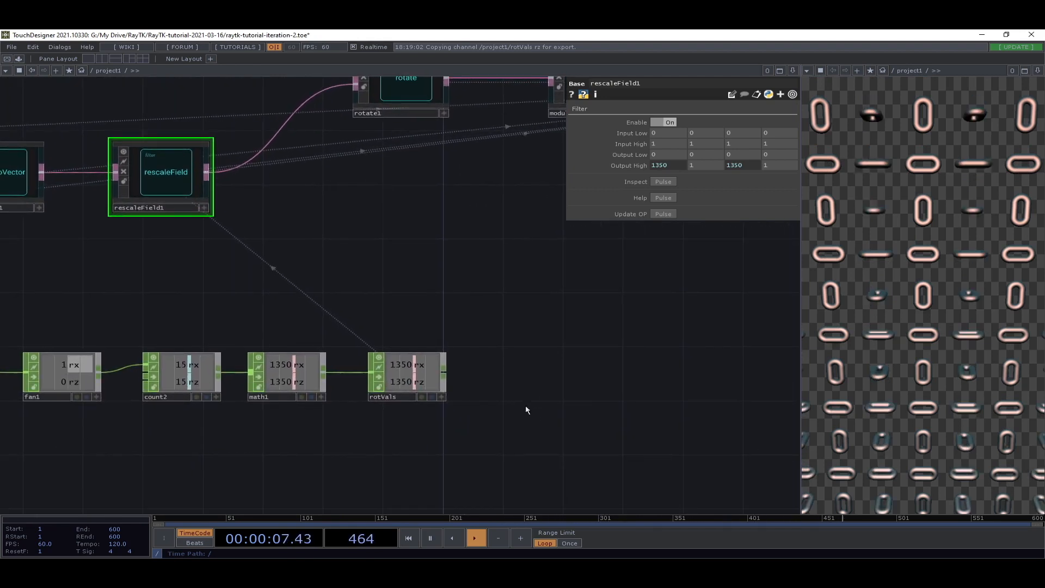
scroll(458, 402, up, 3)
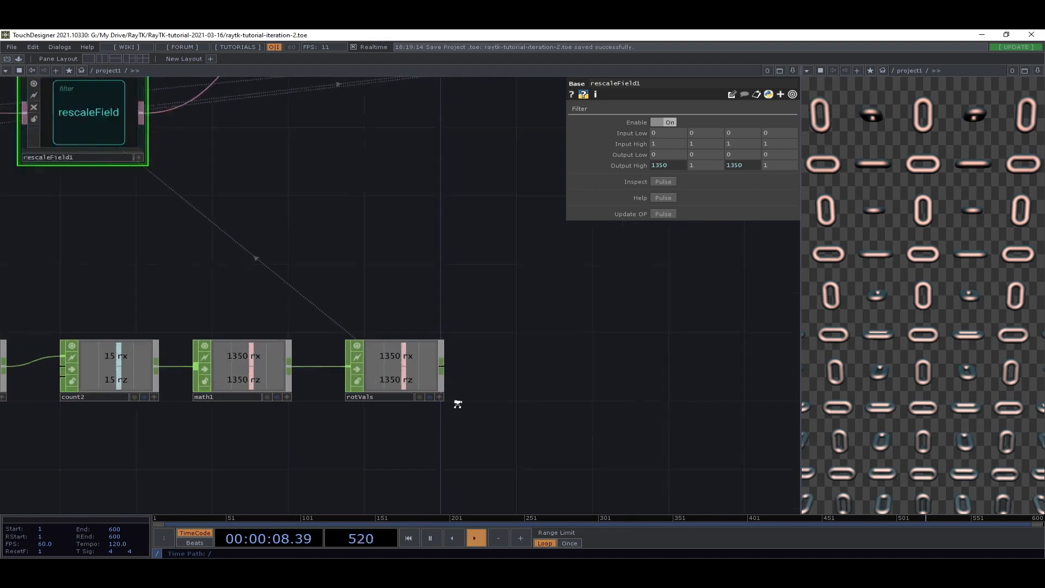
key(ctrl+s)
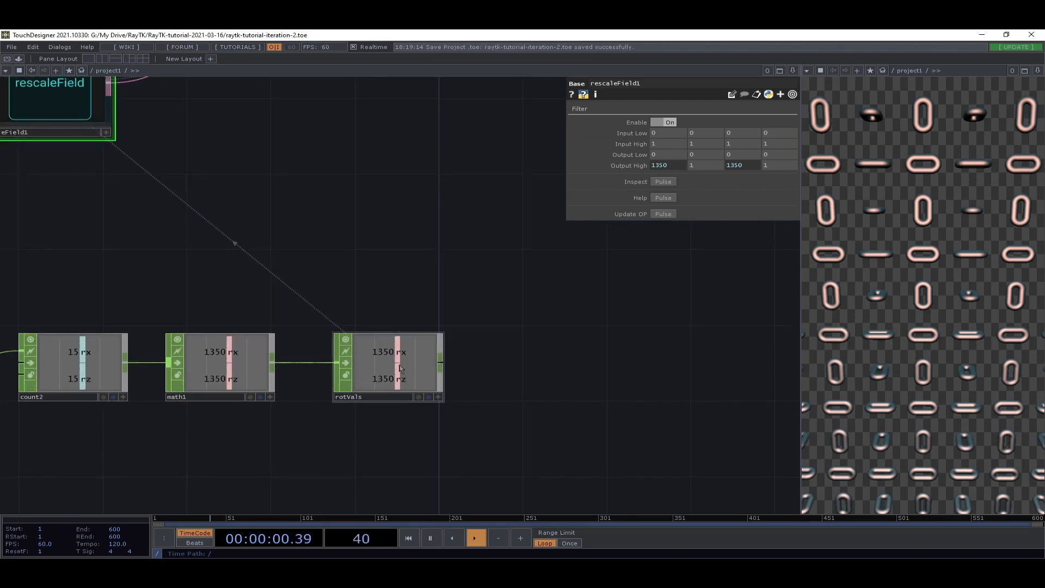
- Make room between math1 and rotVals and insert a Lag CHOP into the wire connecting them
drag(401, 368, 569, 368)
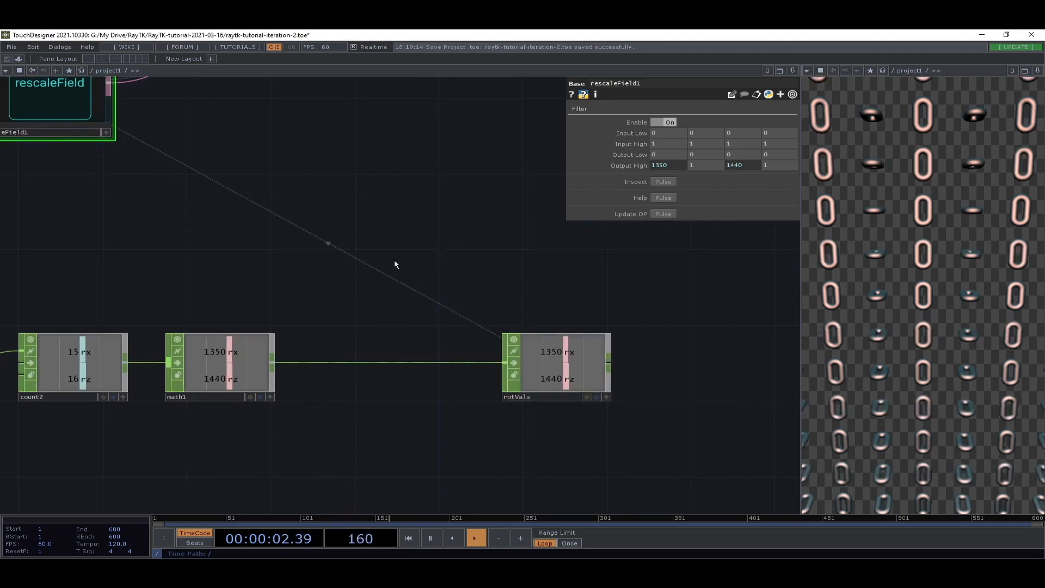
key(Tab)
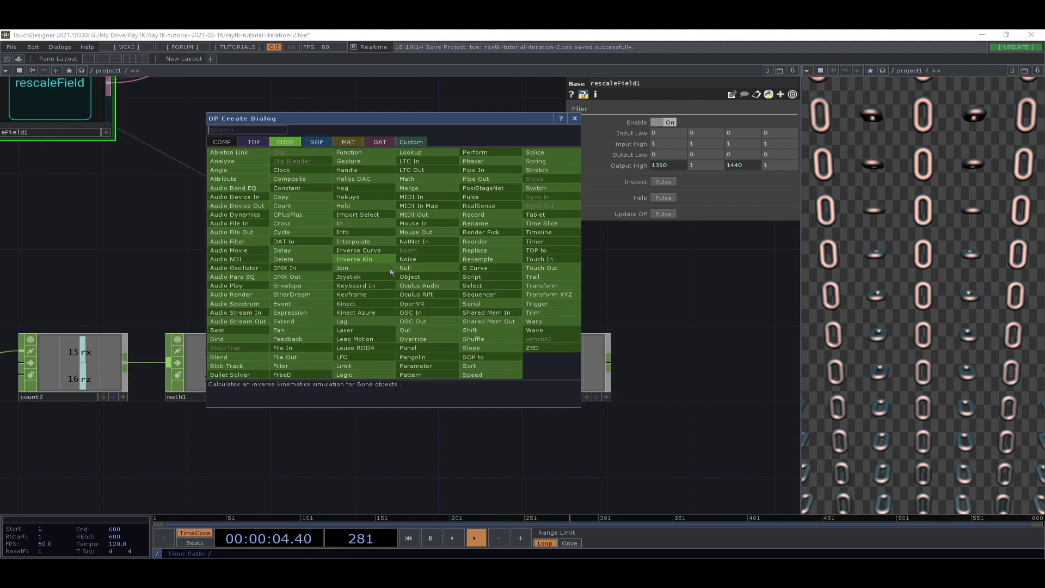
click(367, 321)
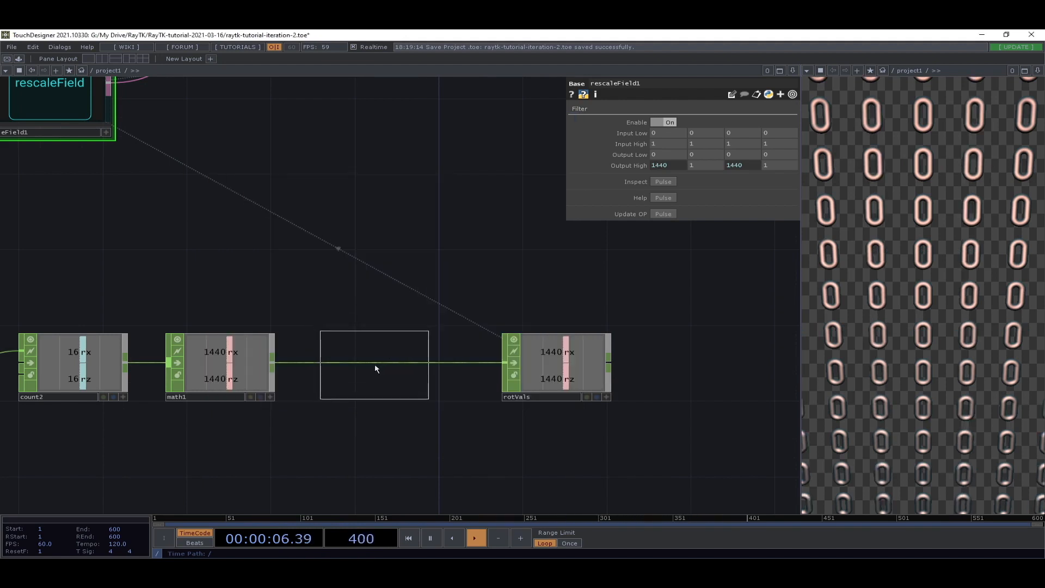
click(375, 369)
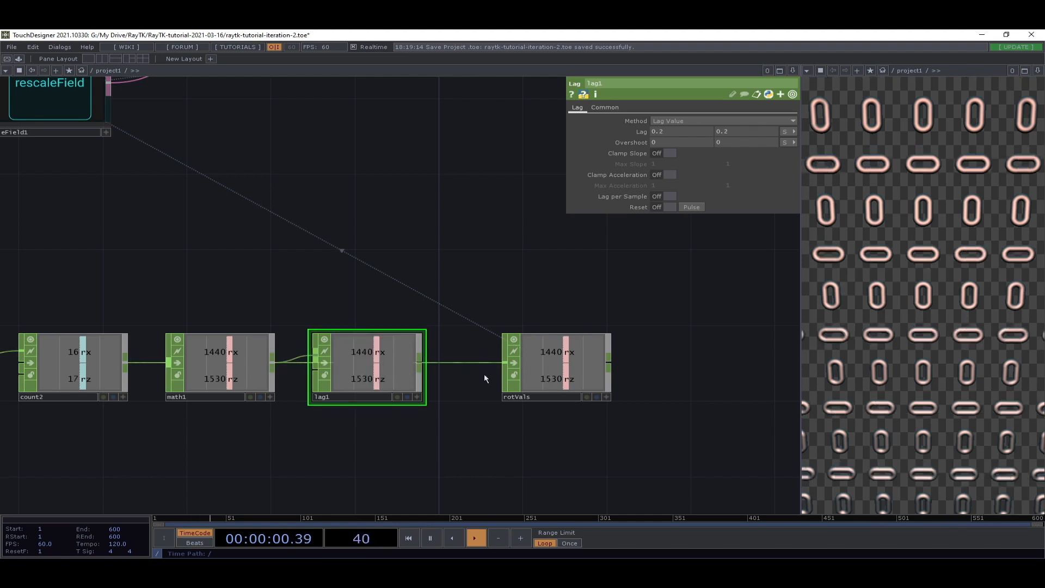
drag(506, 363, 436, 400)
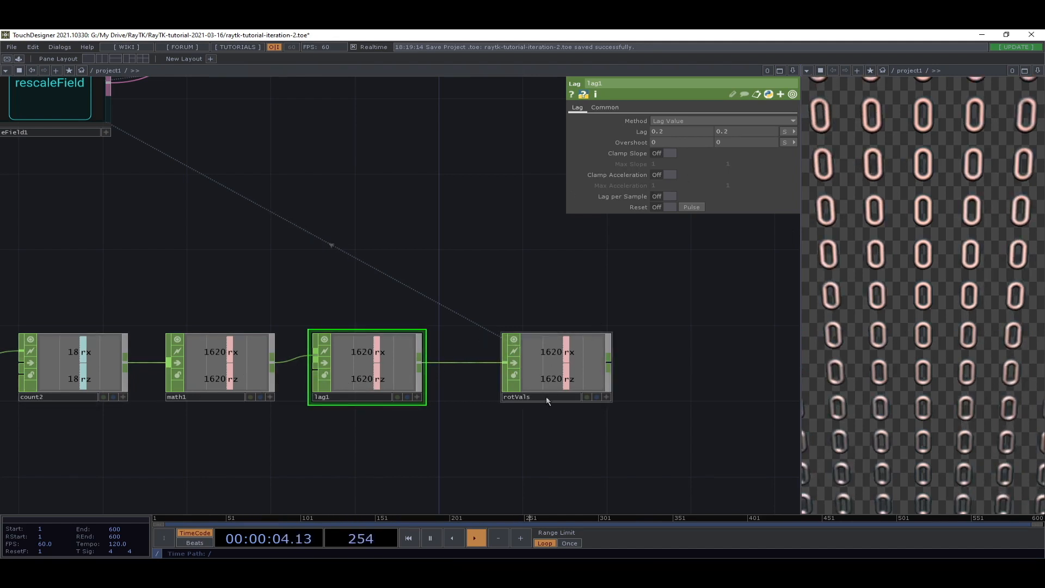
- Set lookAtCamera1's Position Y to 10.1
drag(597, 305, 330, 331)
scroll(462, 342, down, 3)
drag(462, 342, 362, 397)
scroll(474, 392, down, 1)
scroll(476, 253, up, 3)
drag(476, 253, 430, 276)
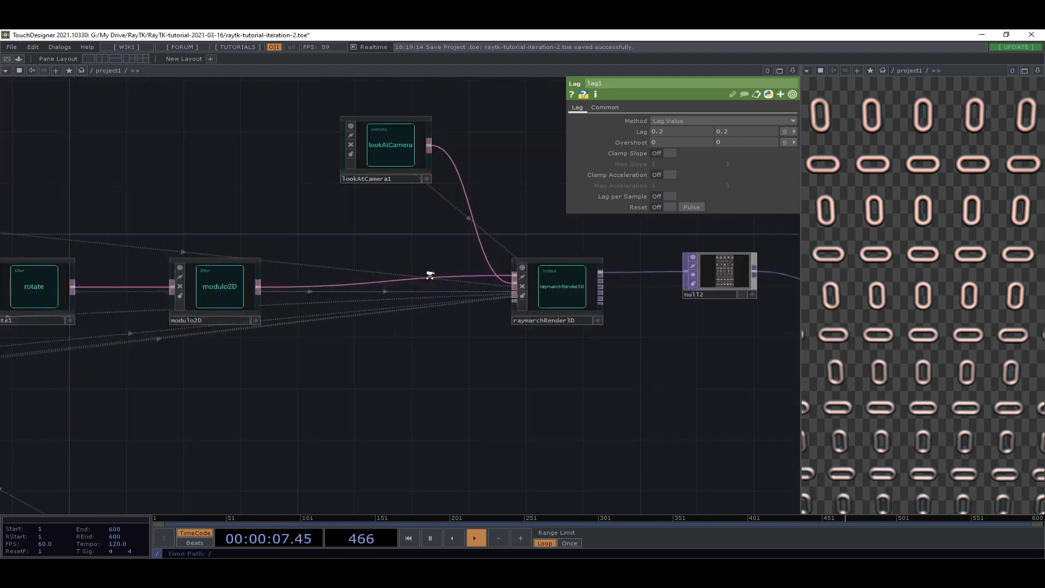
click(397, 140)
drag(436, 410, 417, 151)
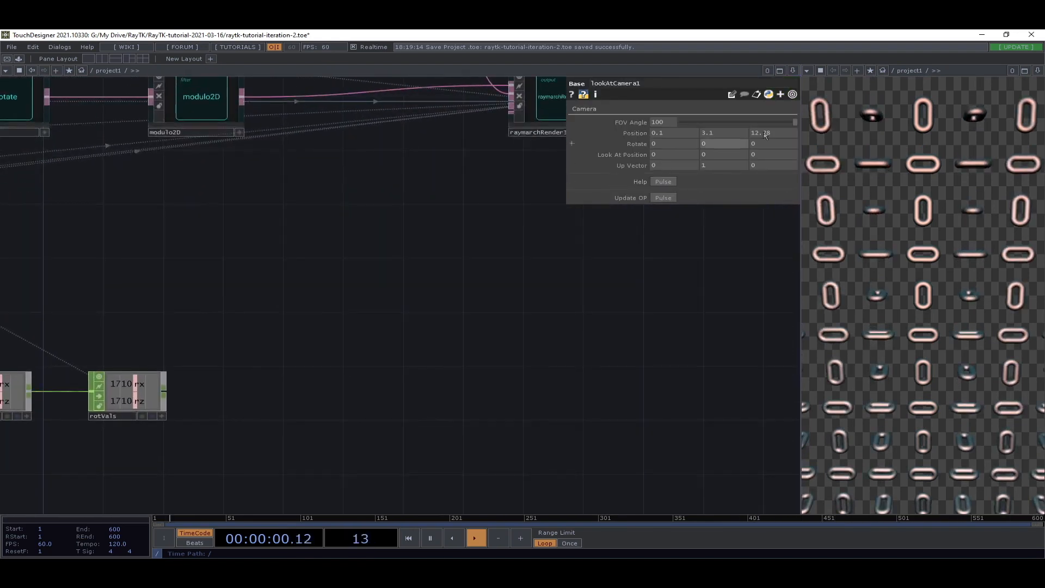
middle_drag(728, 139, 726, 119)
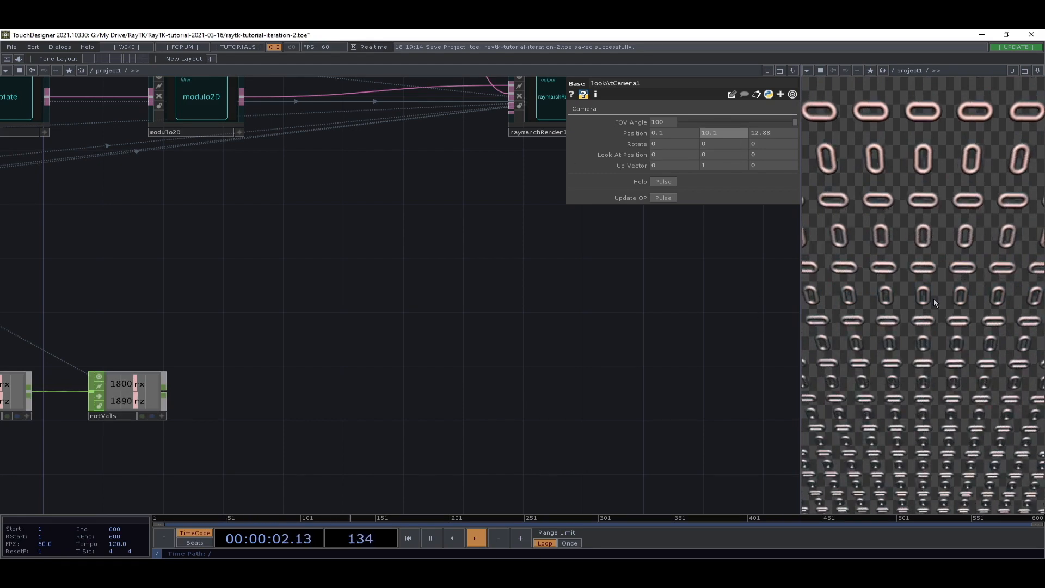
- Save the project with the Lag CHOP in the rotation chain
drag(325, 297, 517, 304)
scroll(406, 310, down, 2)
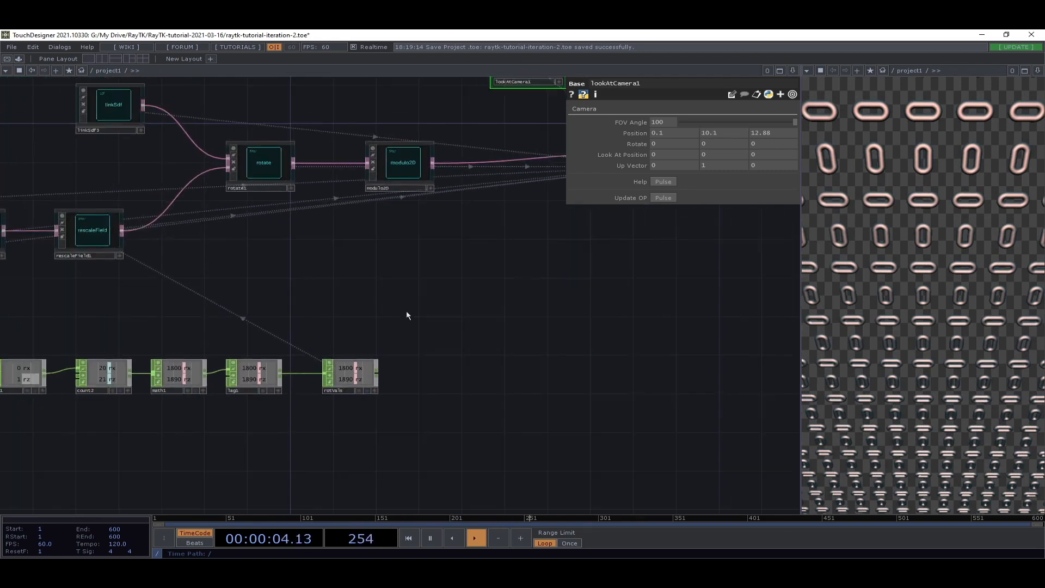
drag(406, 310, 516, 357)
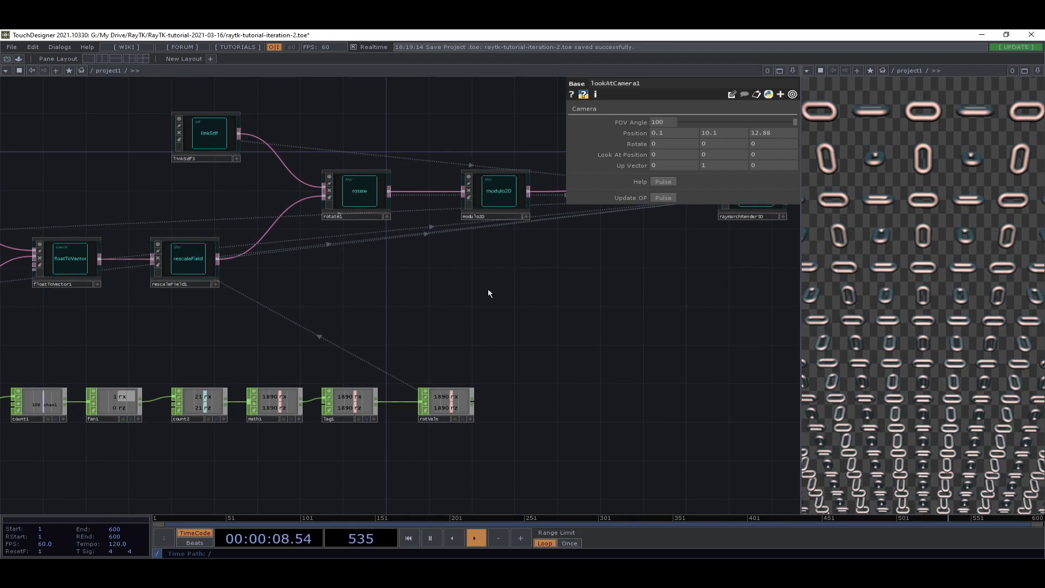
key(ctrl+s)
mouse_move(486, 320)
mouse_down()
mouse_move(582, 318)
mouse_move(484, 332)
mouse_up()
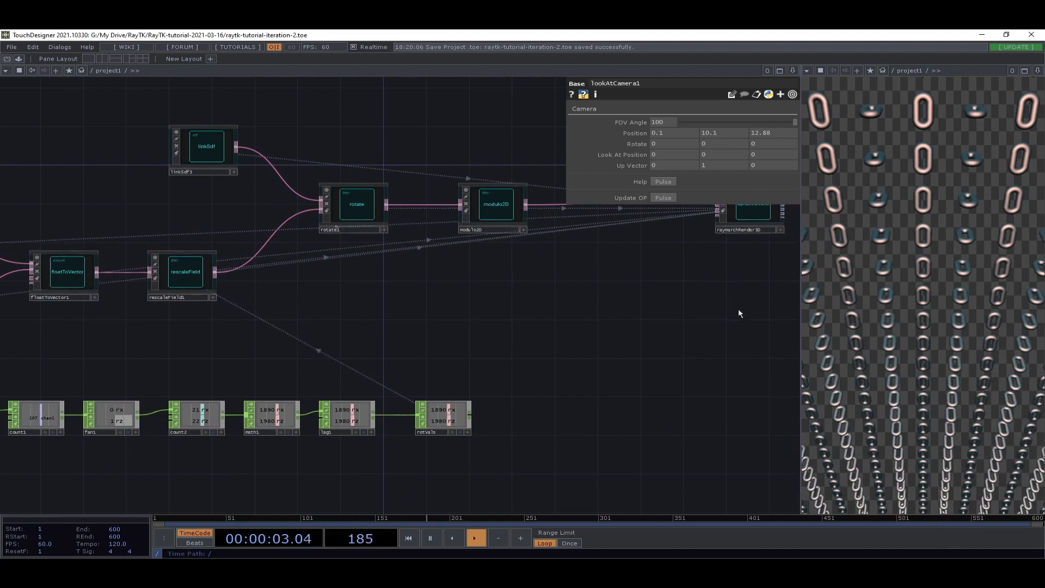
- Set modulo2D's Iteration Type to Alternating Cell Coordinates On Axes (0-1, 0-1)
drag(659, 339, 666, 358)
click(513, 233)
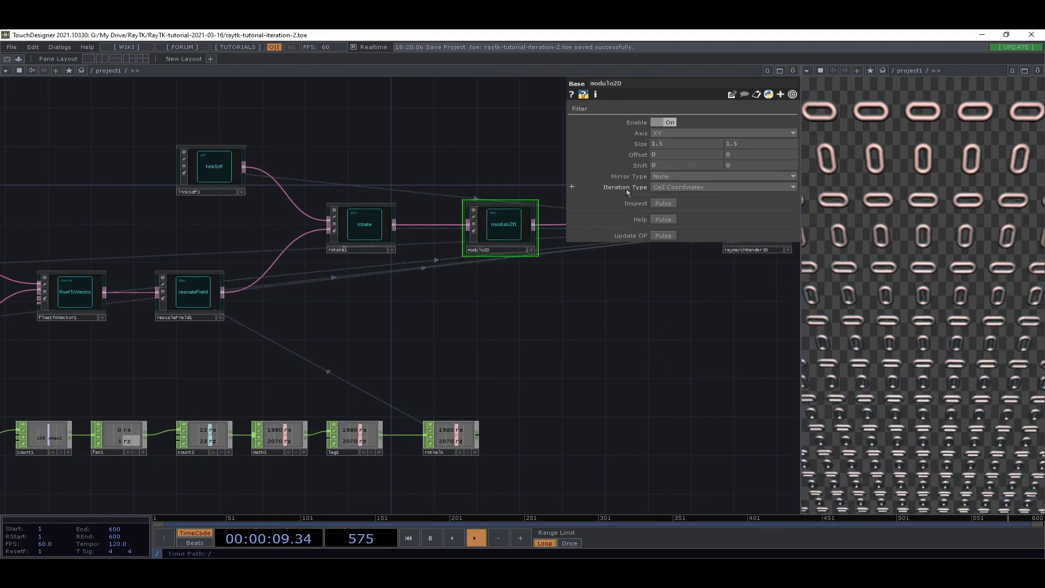
click(703, 187)
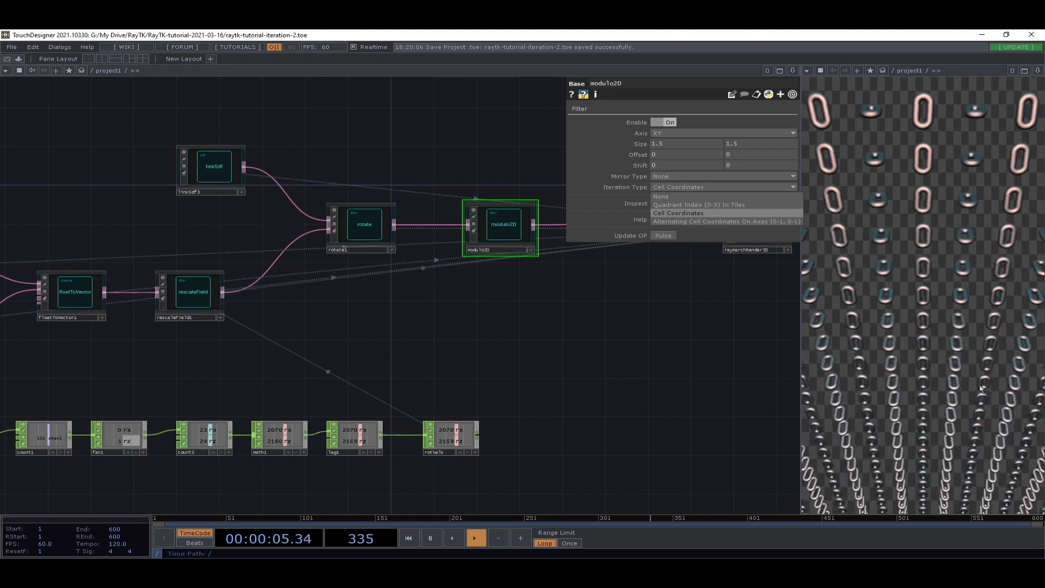
click(786, 223)
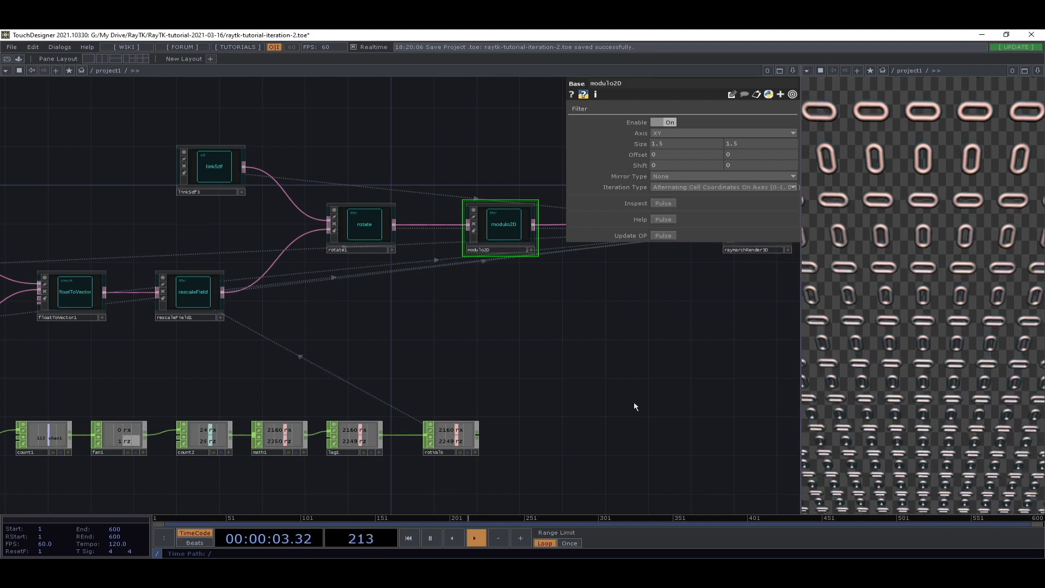
- Set lookAtCamera1's Position X to 0 and Position Y to 1.1
scroll(613, 384, up, 5)
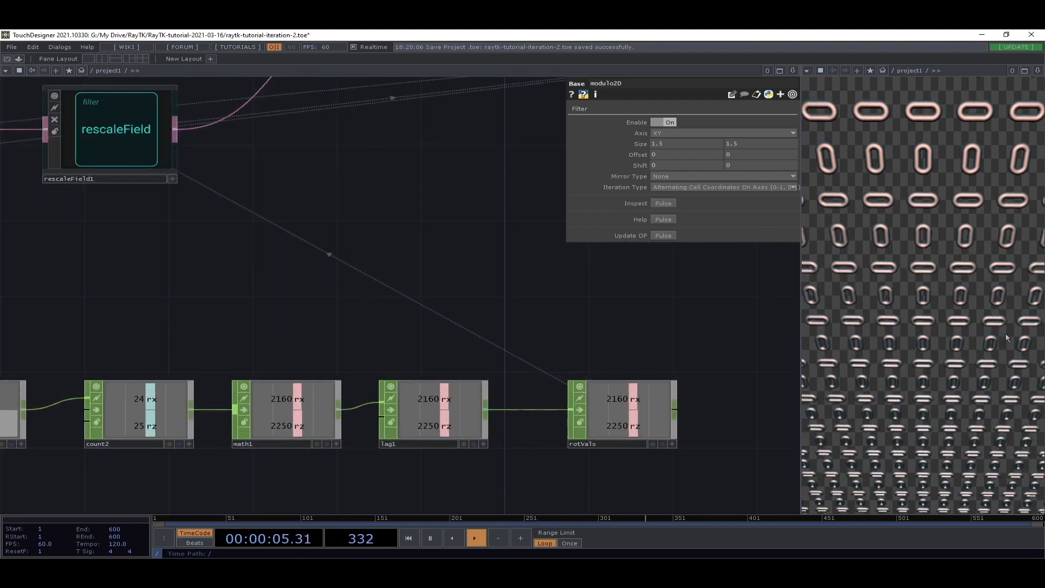
scroll(226, 370, down, 5)
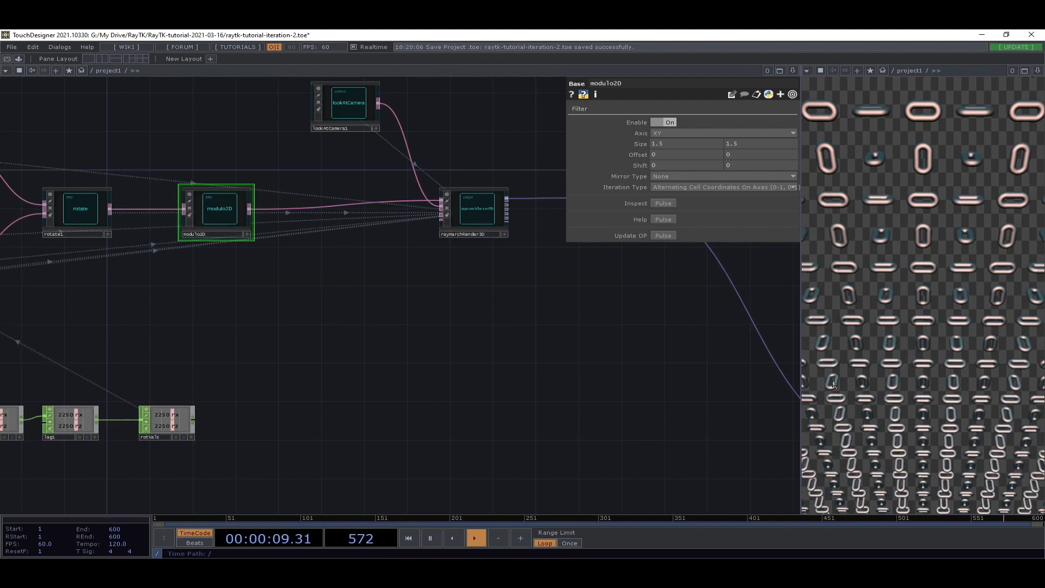
drag(471, 334, 556, 415)
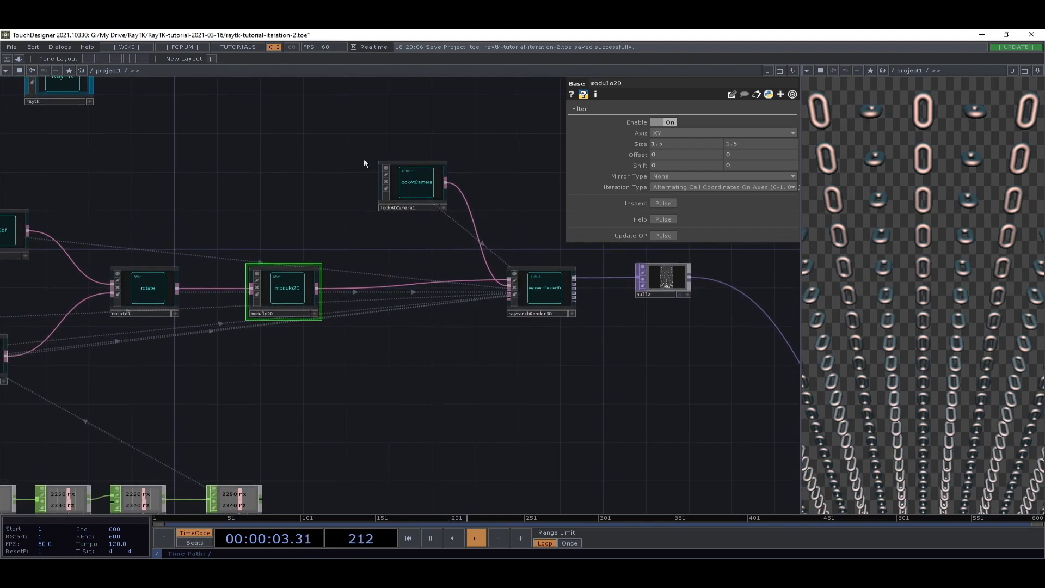
click(413, 188)
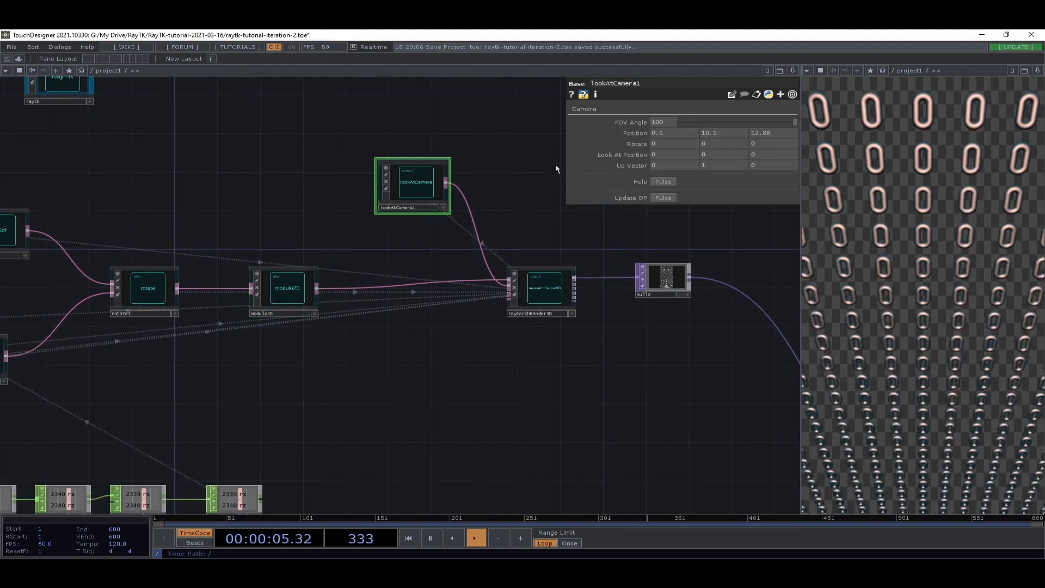
middle_drag(725, 132, 734, 114)
middle_drag(675, 133, 685, 115)
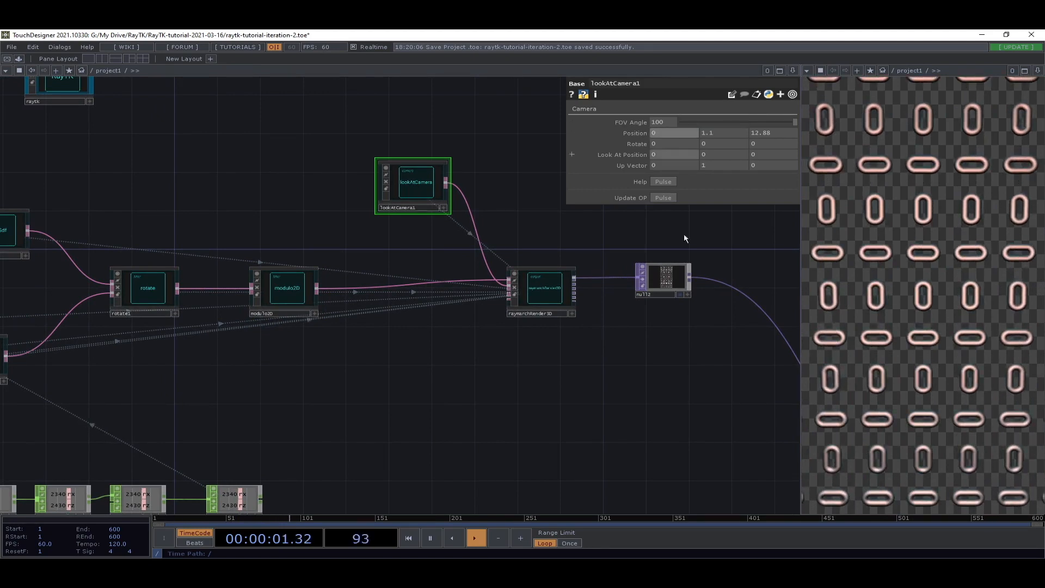
- Place rotVals closer to lag1 and set both of lag1's Overshoot values to 0.2
middle_drag(557, 423, 602, 411)
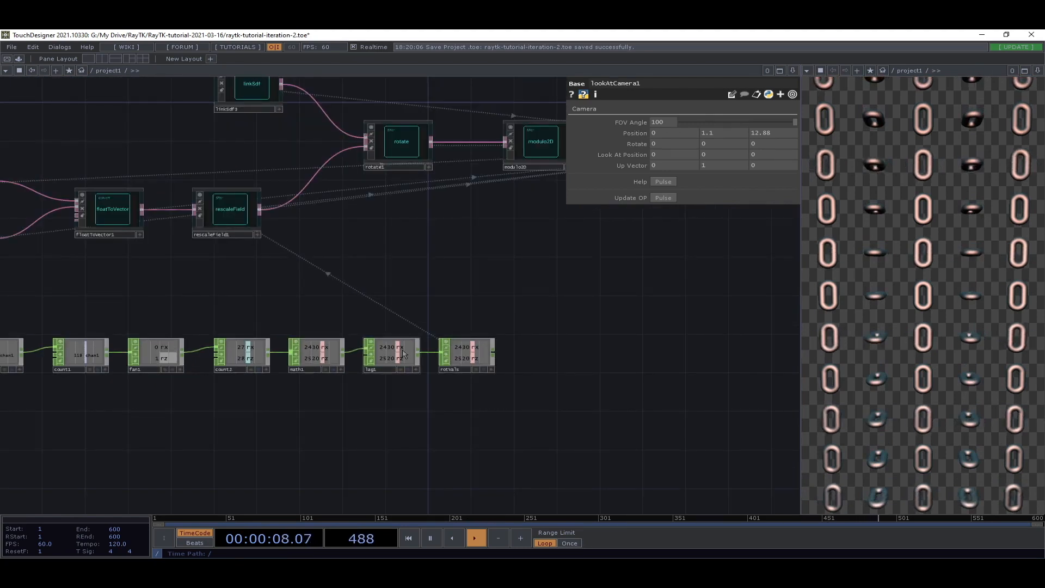
click(403, 355)
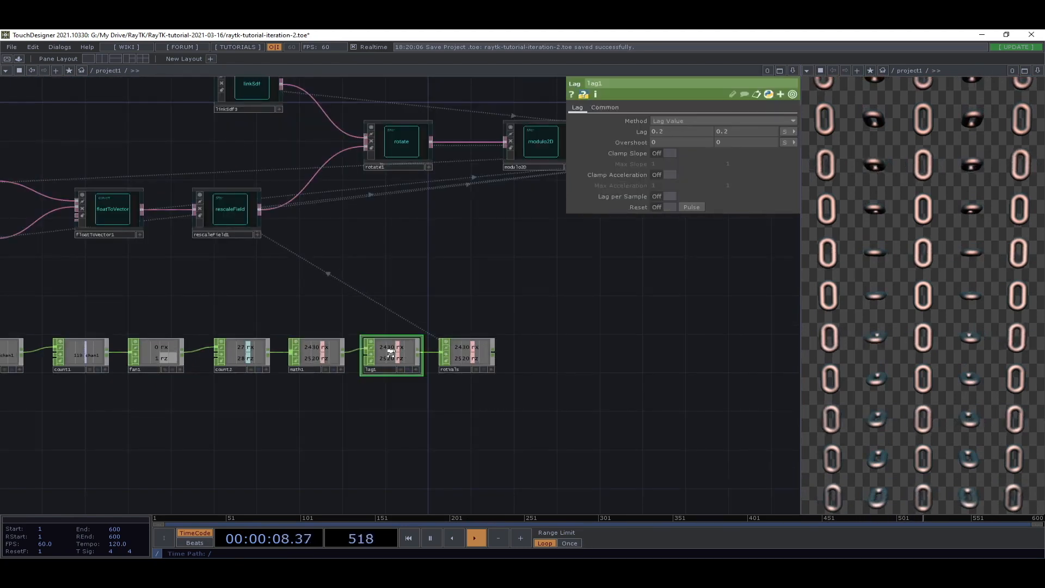
scroll(391, 353, up, 3)
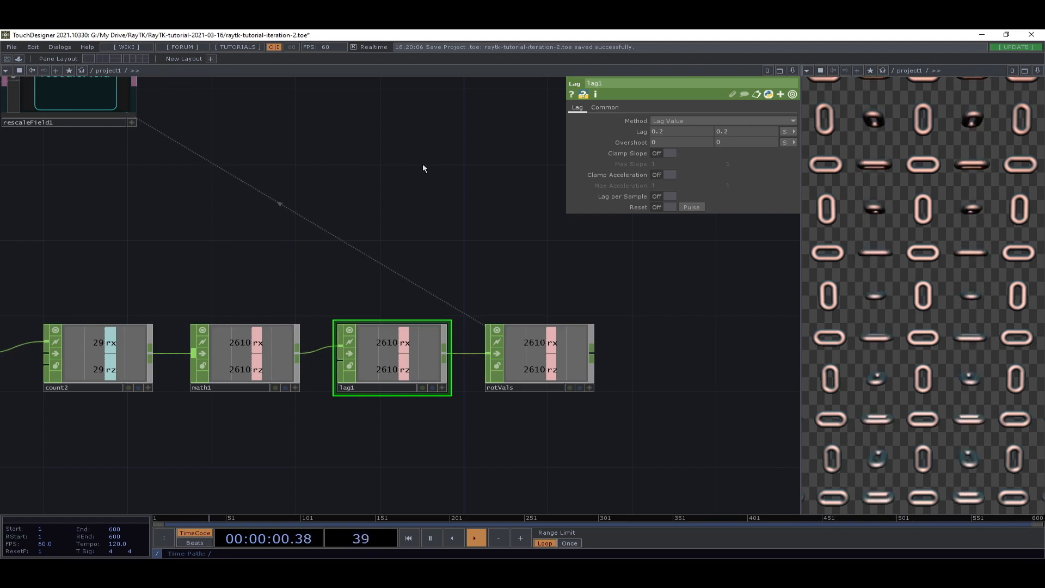
scroll(720, 160, up, 3)
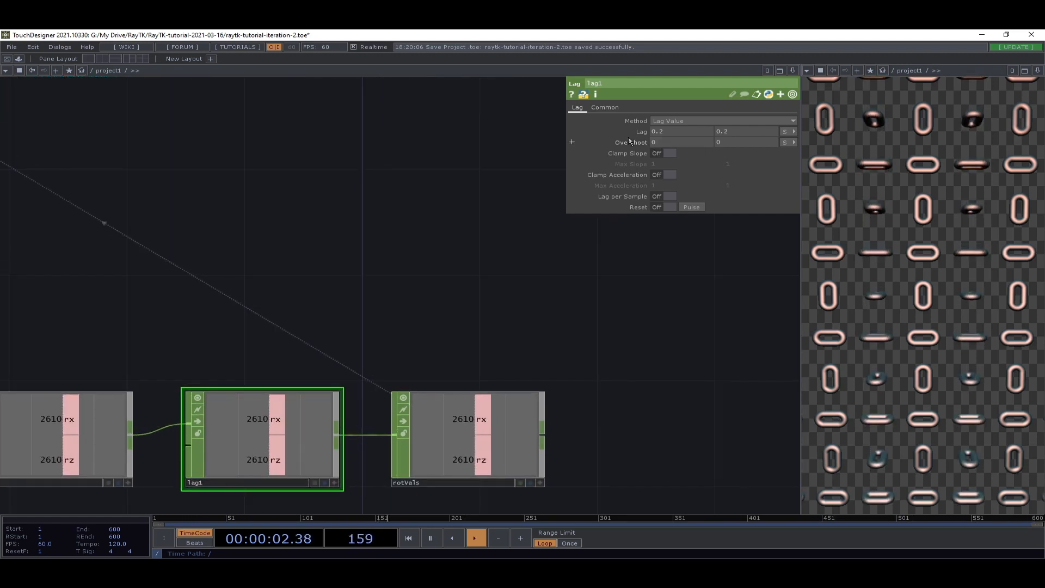
middle_drag(631, 143, 636, 132)
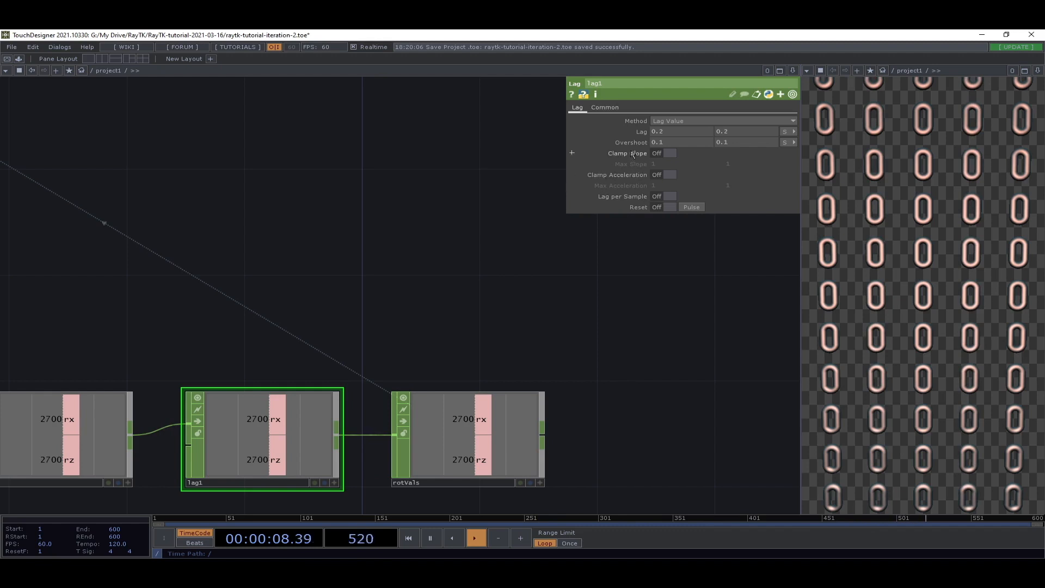
middle_drag(632, 142, 635, 132)
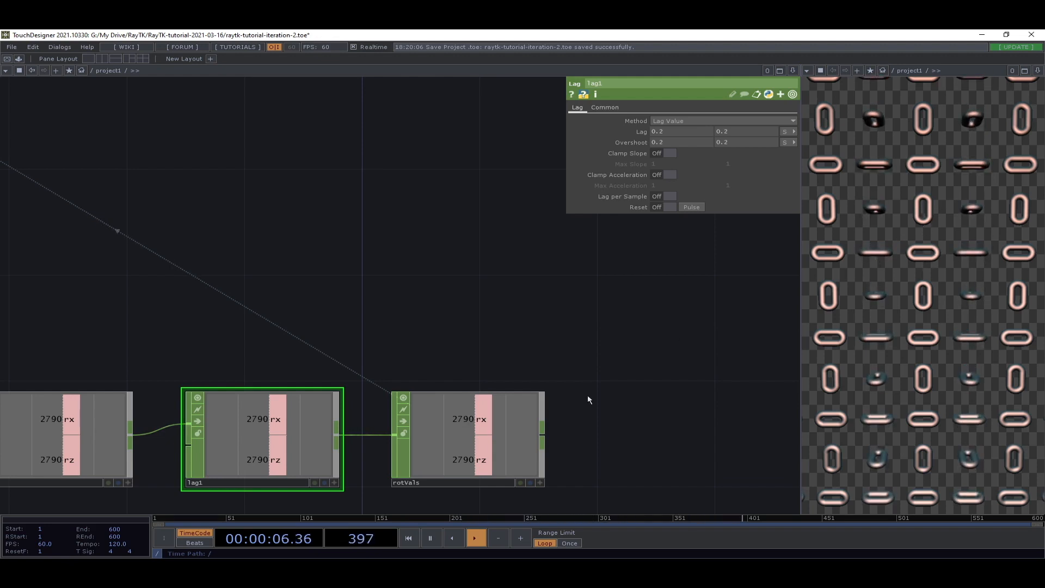
- Set lfo1's Frequency to 1
scroll(575, 312, down, 3)
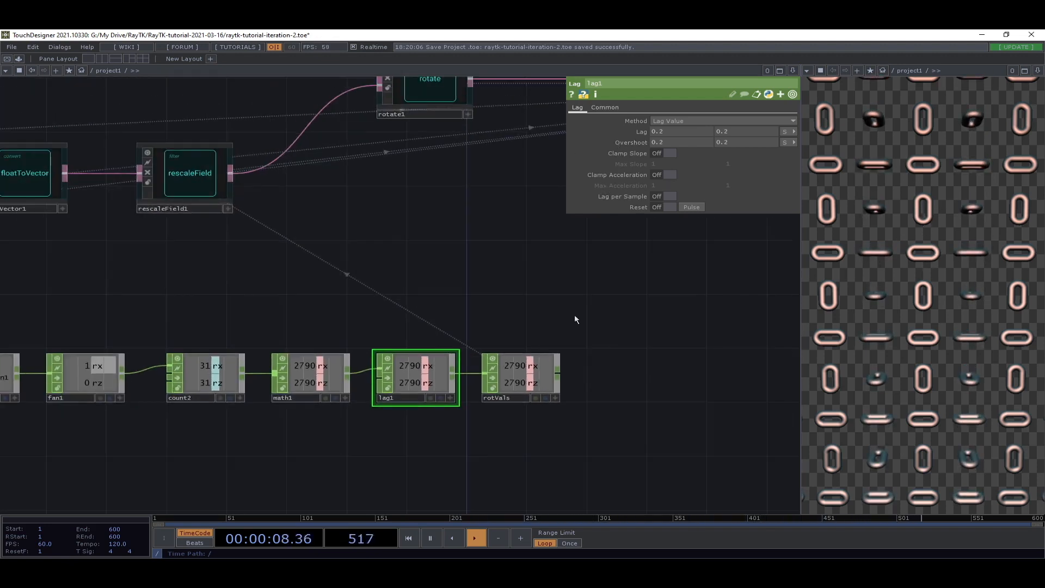
drag(575, 315, 681, 350)
scroll(620, 322, down, 2)
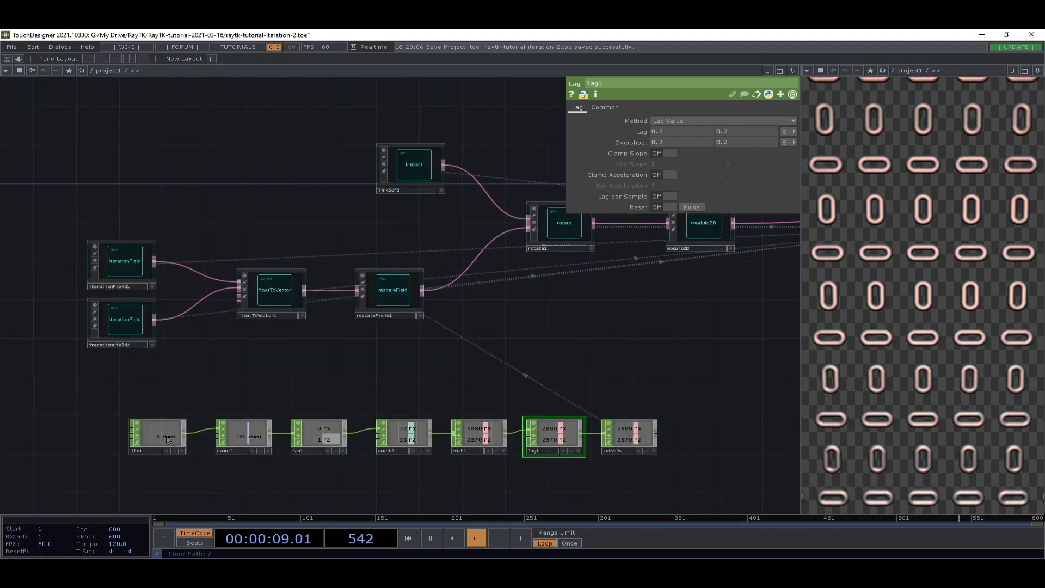
click(158, 435)
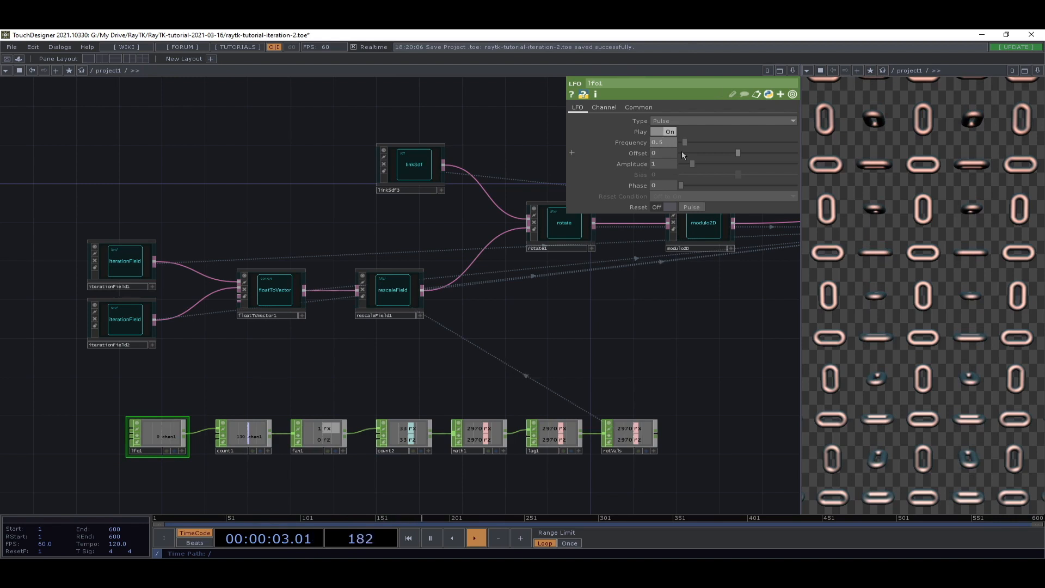
drag(726, 312, 578, 290)
scroll(305, 422, up, 3)
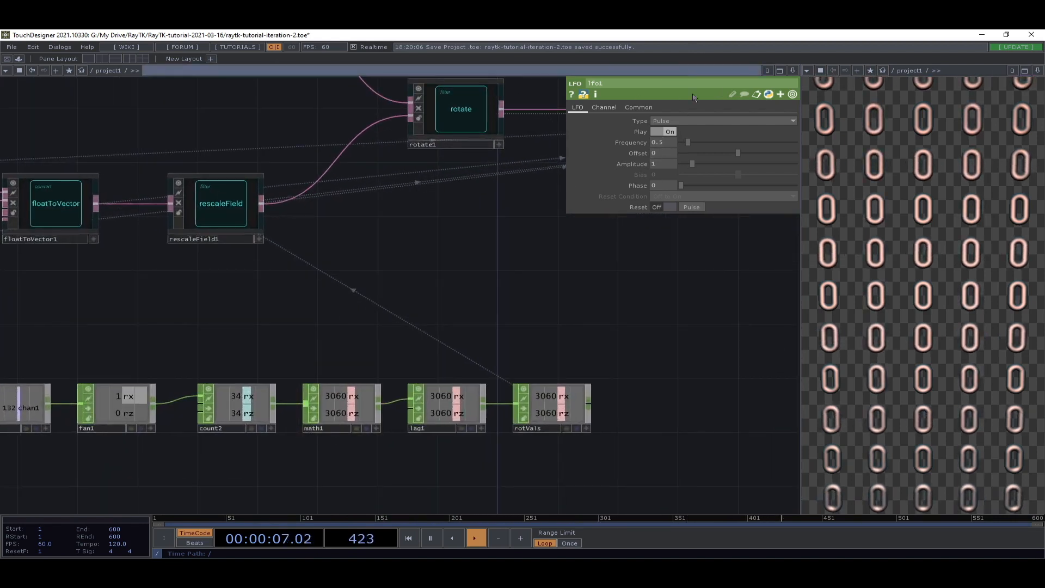
click(670, 146)
text(1)
key(Tab)
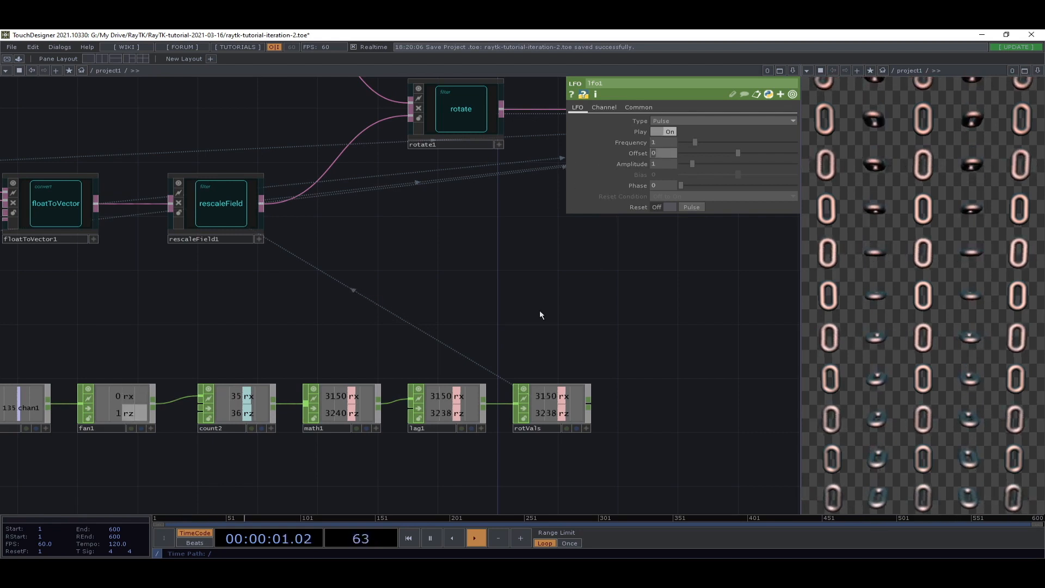
- Set both of lag1's Overshoot values to 0.1
click(454, 416)
mouse_move(621, 144)
middle_down()
mouse_move(613, 133)
mouse_move(620, 140)
middle_up()
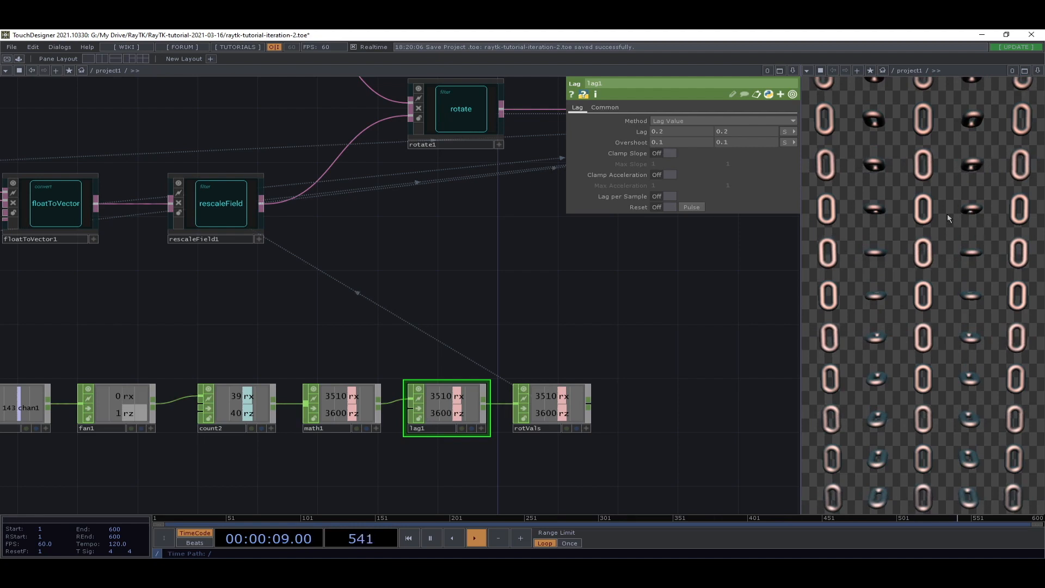
drag(663, 297, 547, 322)
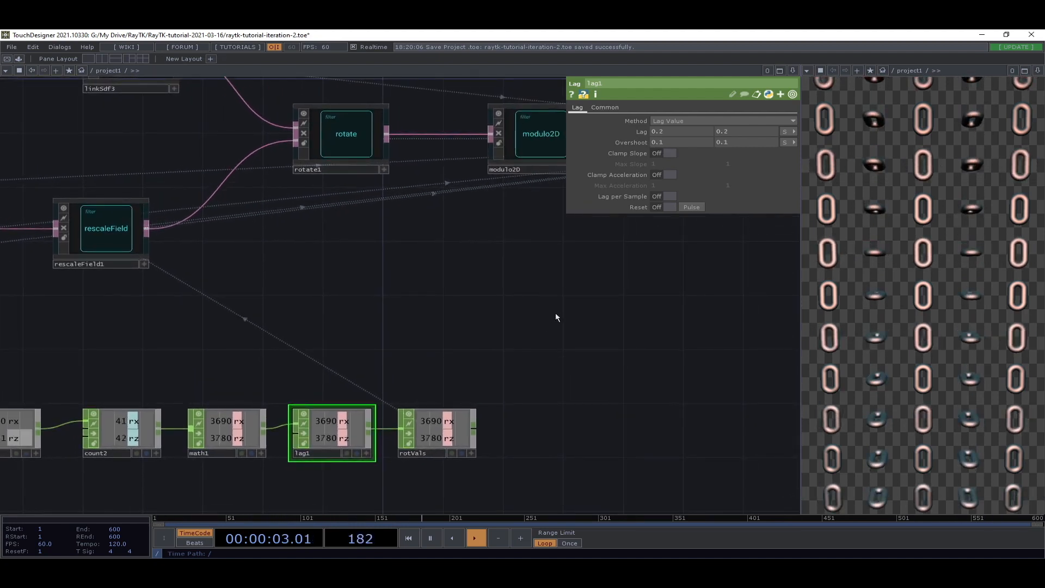
- Set lfo1's Frequency to 3 at the start of the rotation chain
drag(479, 302, 588, 291)
drag(59, 422, 156, 405)
drag(24, 402, 219, 383)
click(201, 384)
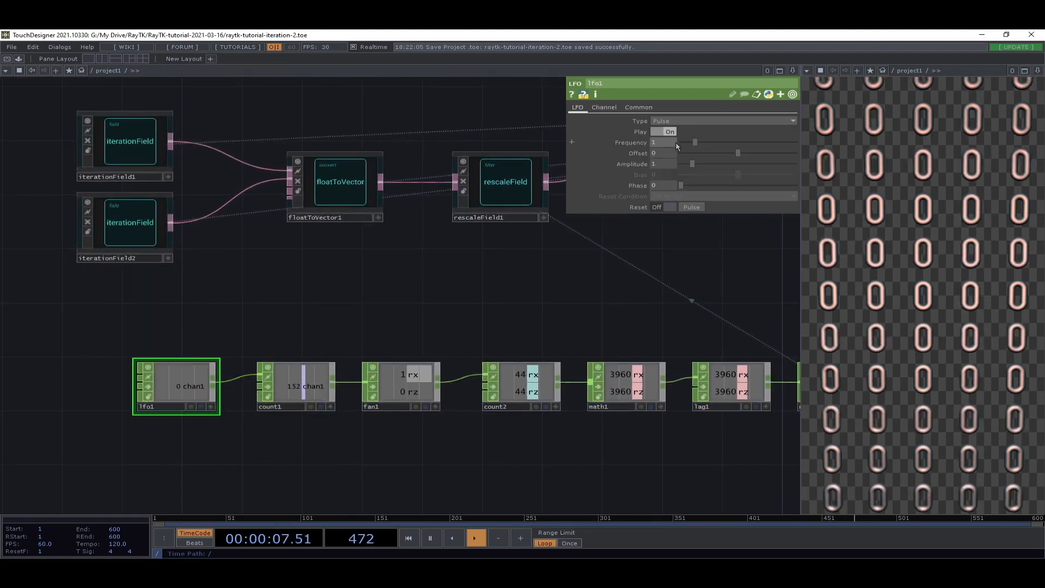
click(661, 143)
text(4)
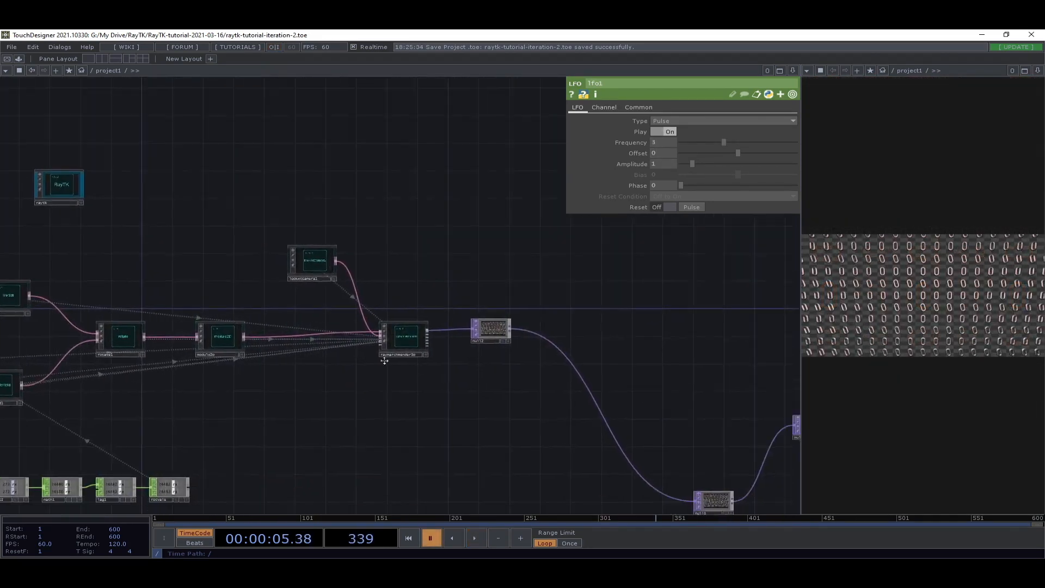
- Line up null3 and the last Null TOP in a row after null2
drag(474, 454, 474, 345)
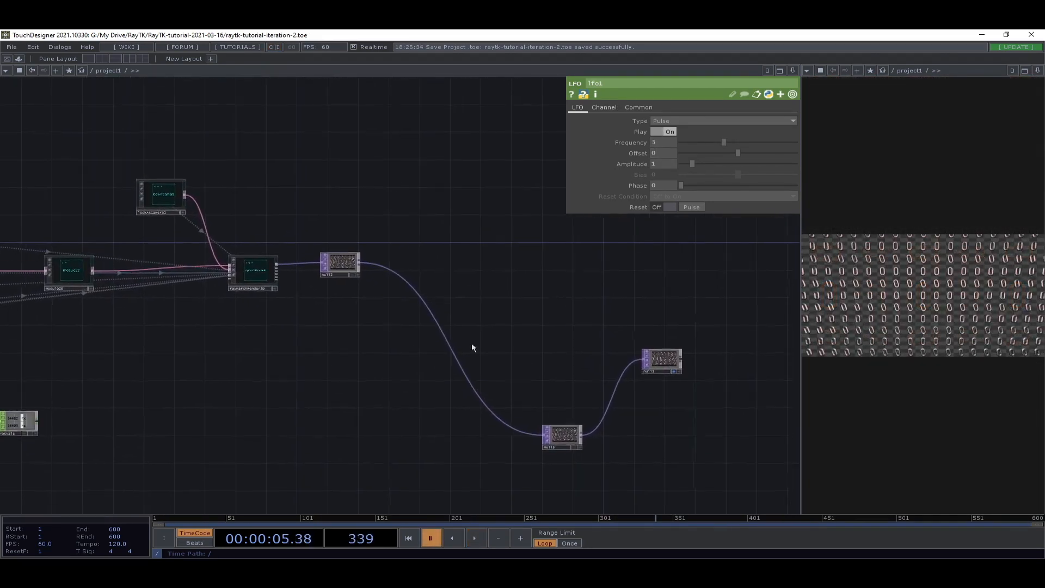
mouse_move(573, 439)
mouse_down()
mouse_move(581, 364)
mouse_move(475, 274)
mouse_move(428, 265)
mouse_move(541, 389)
mouse_up()
click(574, 363)
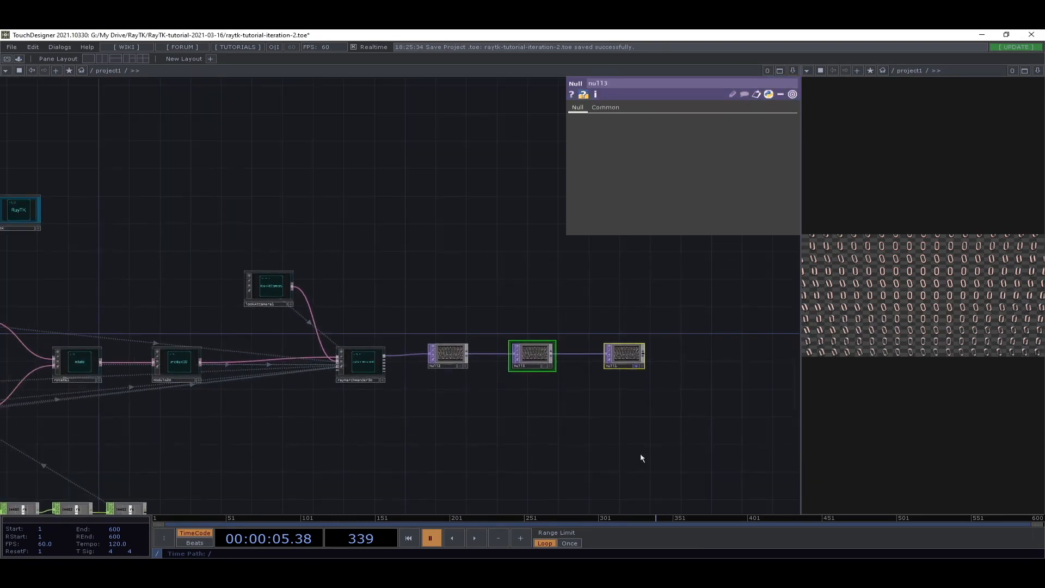
- Set raymarchRender3D's Resolution to 500 by 1000
right_drag(640, 453, 261, 272)
drag(261, 272, 444, 274)
scroll(629, 417, up, 3)
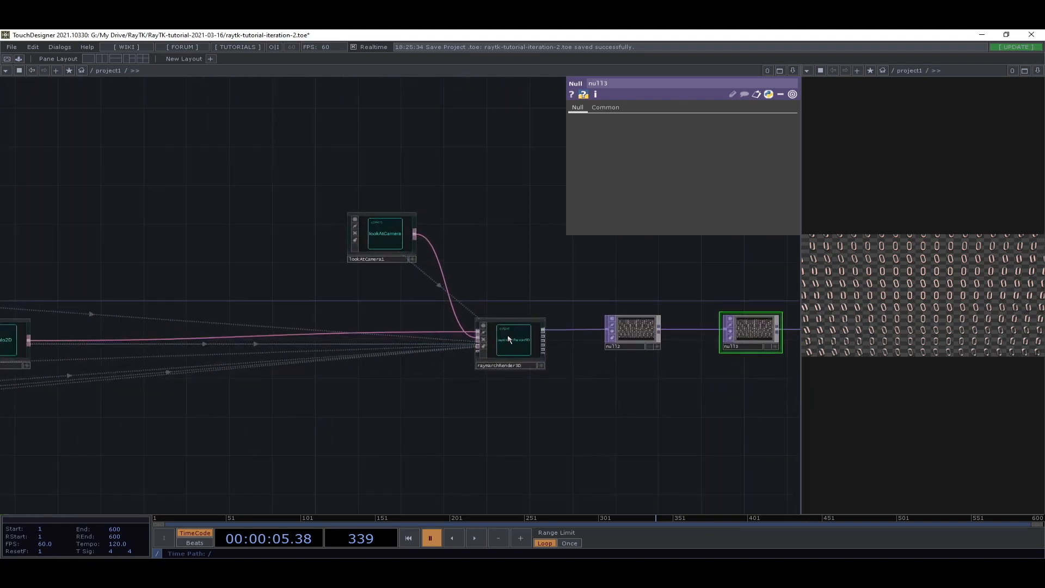
click(510, 342)
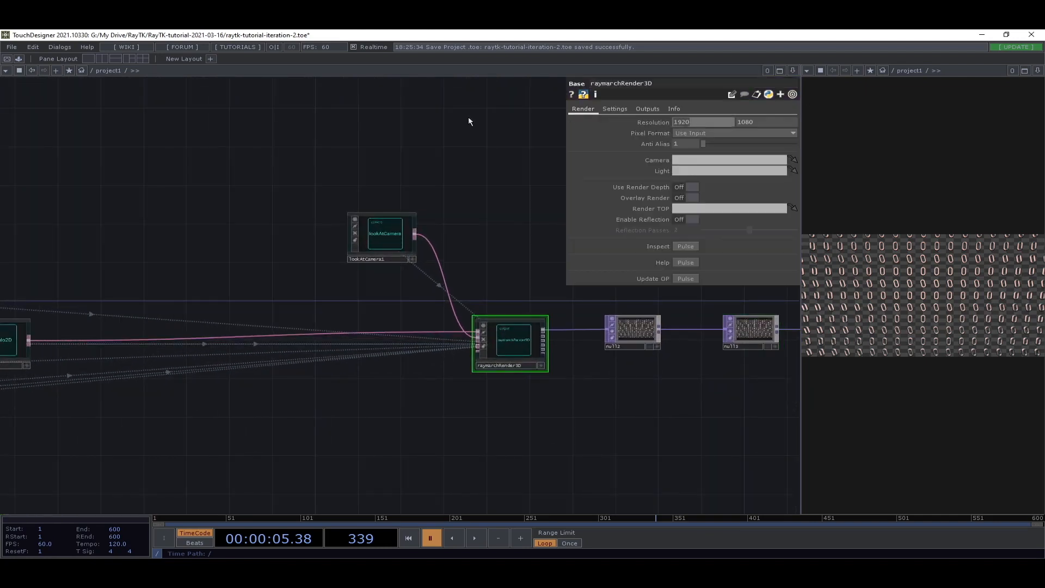
text(500)
key(Tab)
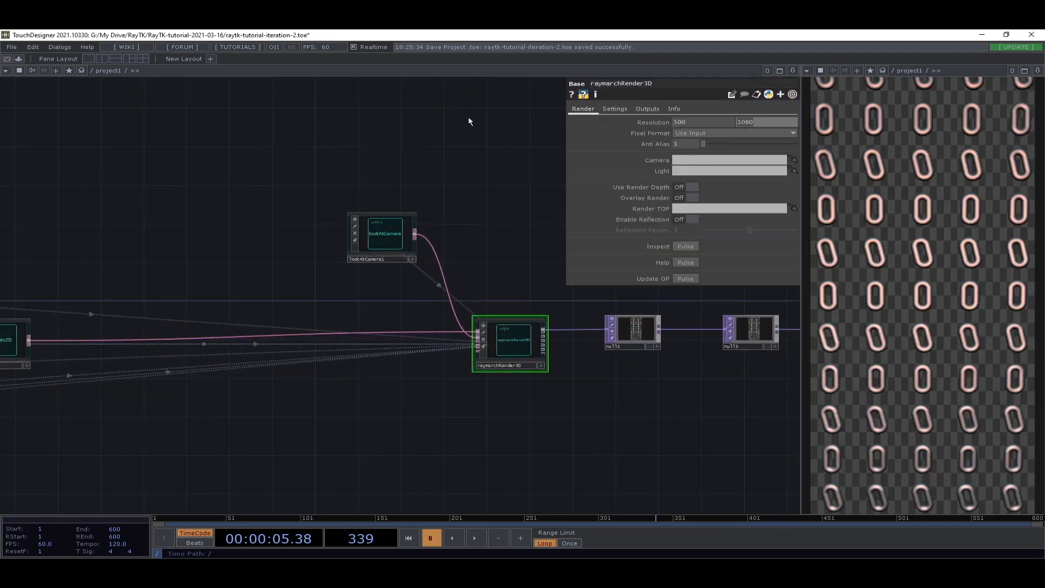
text(1000)
key(Tab)
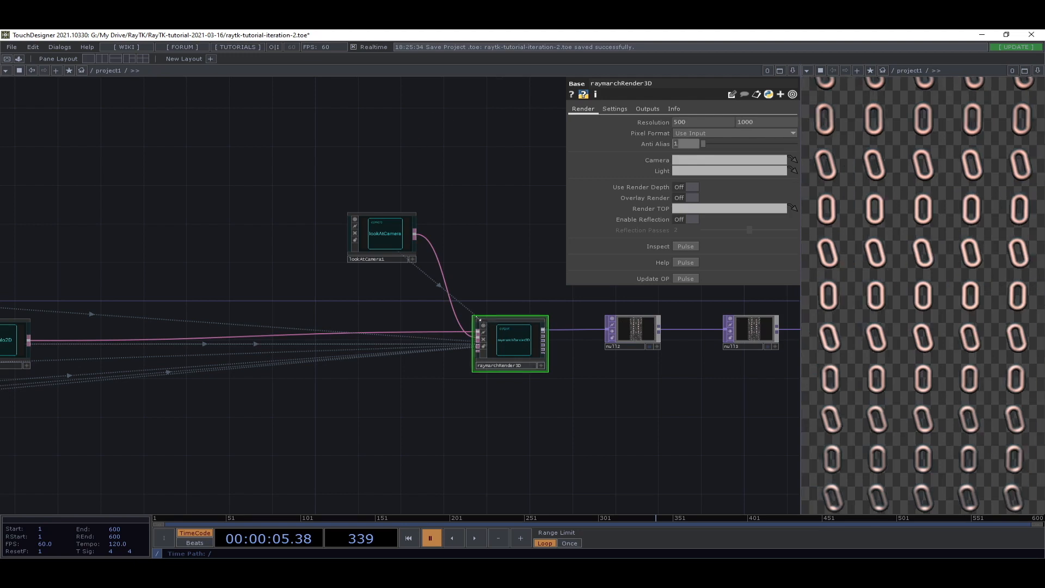
- Add a pointLight operator from the RayTK palette and place it below the wires between modulo2D and raymarchRender3D
scroll(385, 403, up, 3)
drag(284, 425, 378, 427)
key(alt+r)
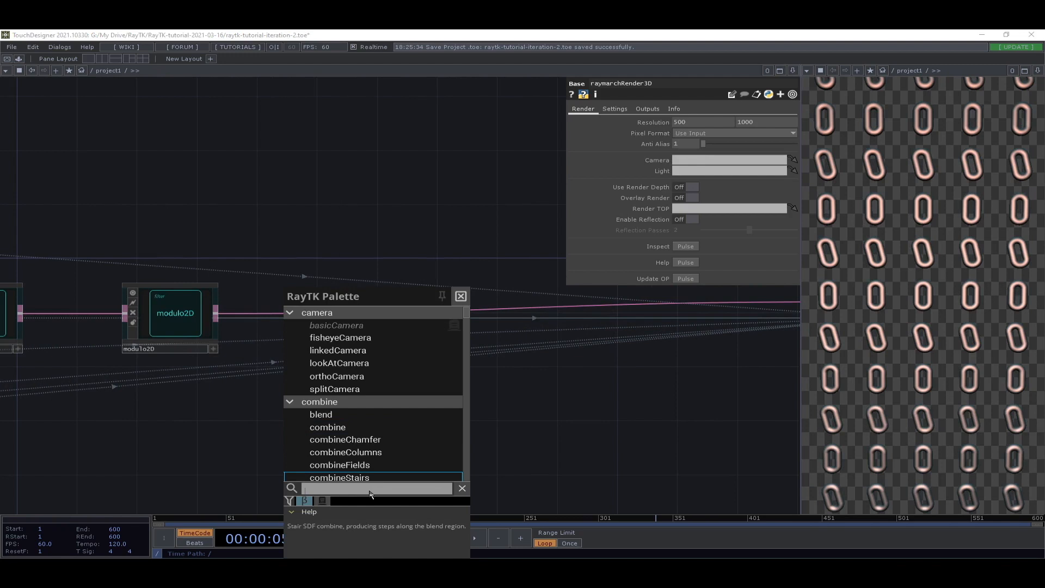
text(b)
key(BackSpace)
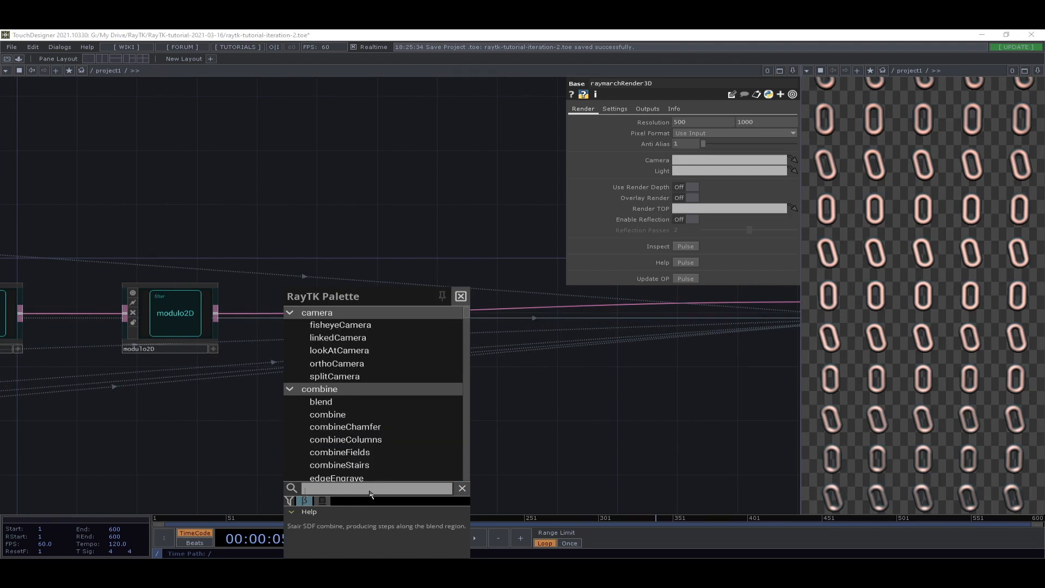
text(poi)
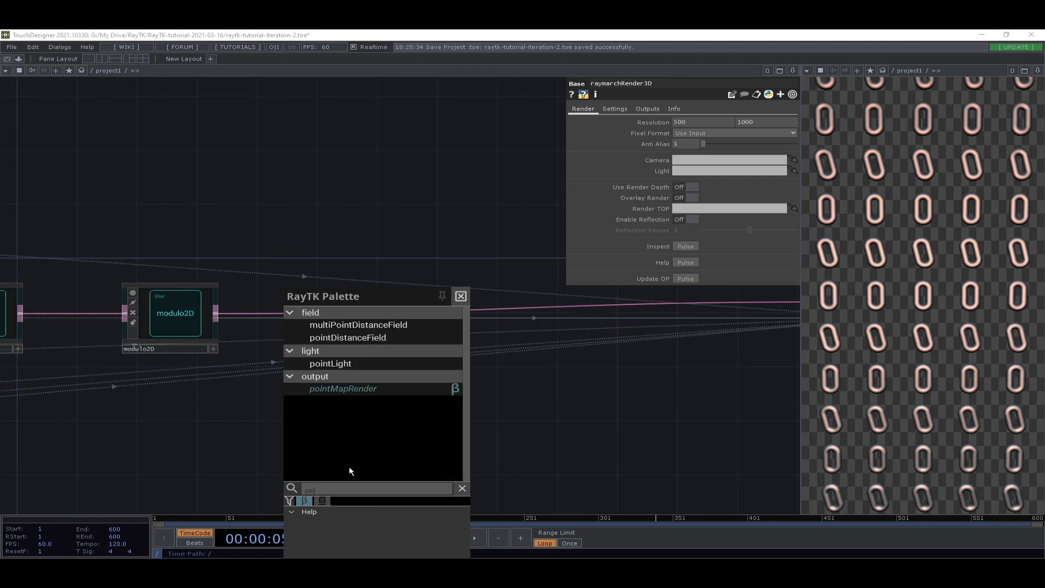
click(336, 366)
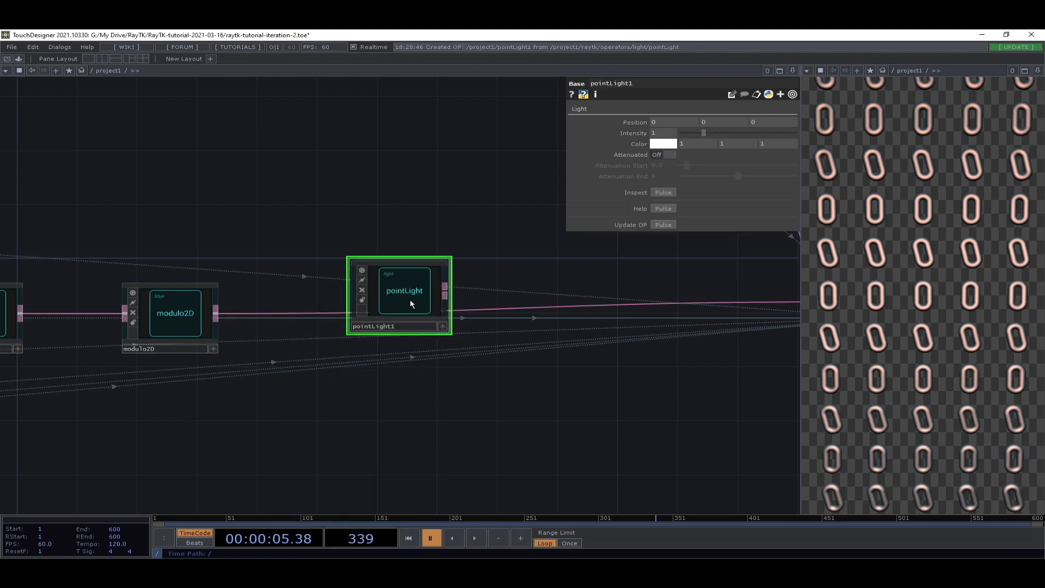
drag(413, 301, 528, 432)
- Connect pointLight1's output to raymarchRender3D's light input
drag(658, 400, 287, 364)
scroll(224, 359, down, 2)
scroll(202, 378, up, 2)
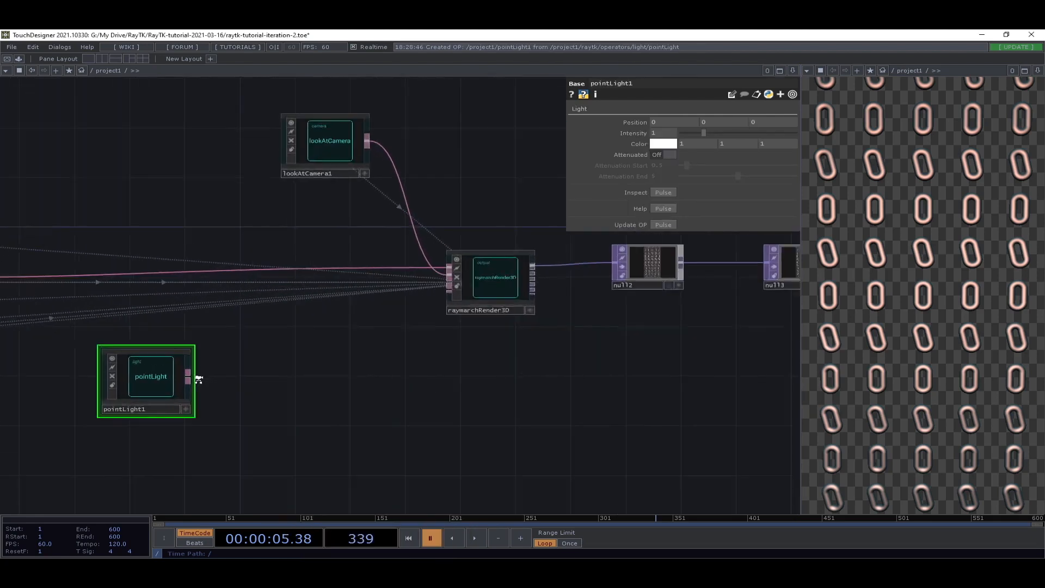
drag(188, 378, 506, 244)
scroll(408, 316, up, 3)
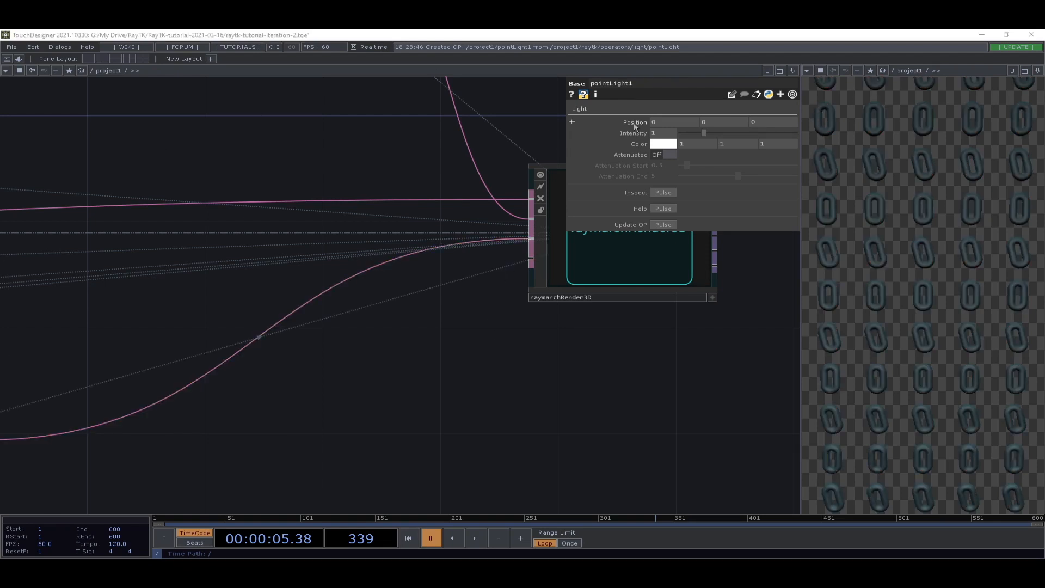
- Give pointLight1 an orange Color with red 1, green 0.70 and blue 0.3
click(656, 146)
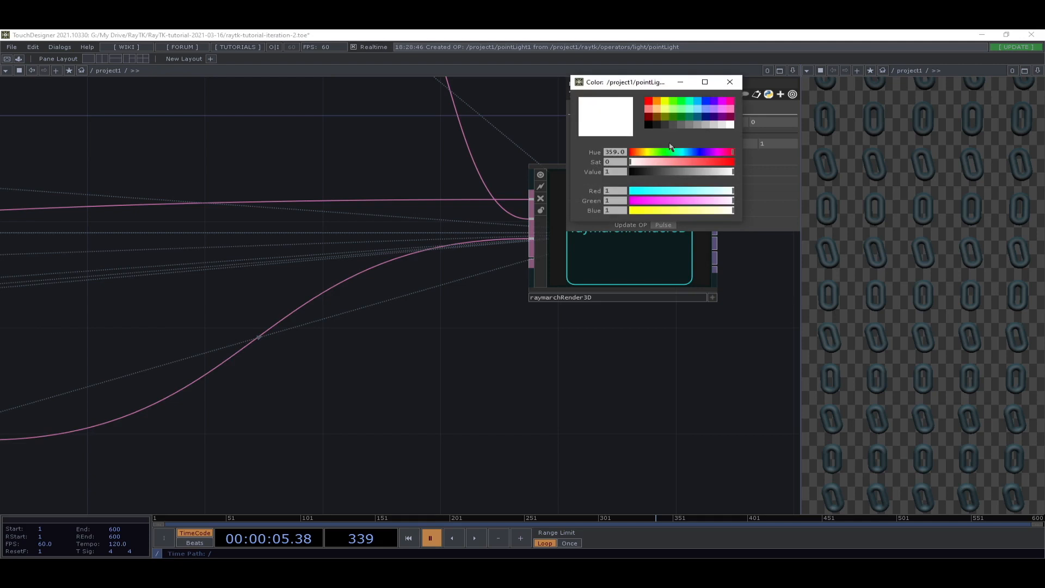
click(657, 103)
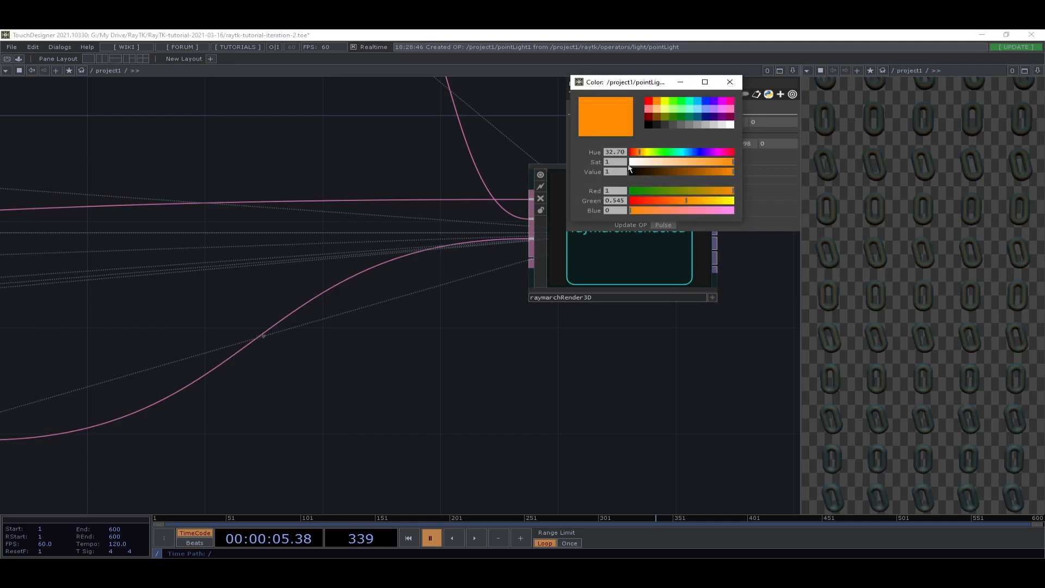
mouse_move(738, 146)
mouse_down()
mouse_move(746, 131)
mouse_move(728, 146)
mouse_up()
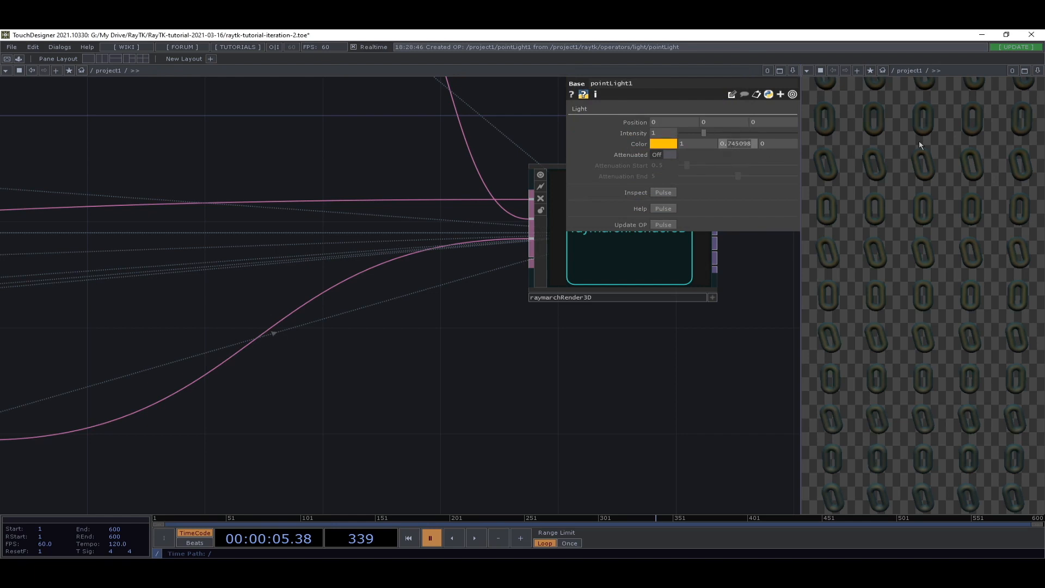
text(0)
key(Tab)
text(0.38)
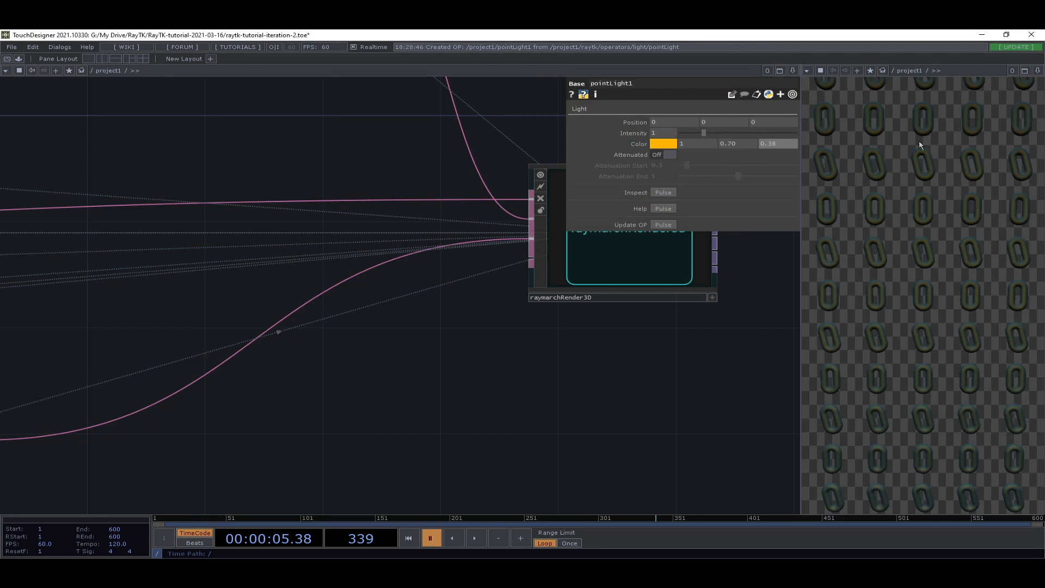
key(BackSpace)
key(BackSpace)
text(4)
key(Tab)
middle_drag(780, 144, 768, 147)
- Set pointLight1's Position to 2.7, 0.7, 1 and its Intensity to 2.12
drag(706, 132, 728, 133)
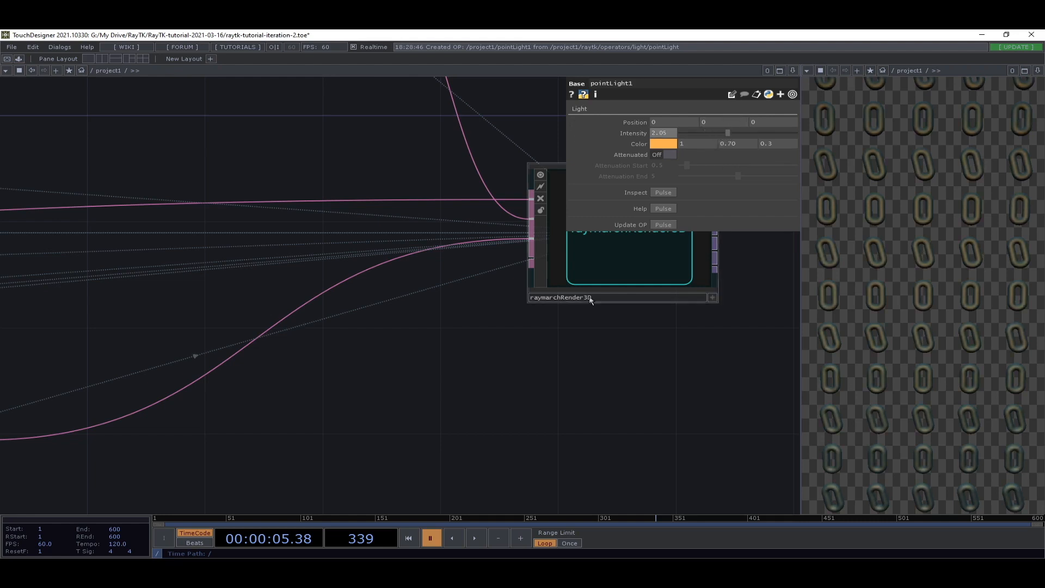
scroll(541, 328, down, 2)
drag(406, 366, 579, 304)
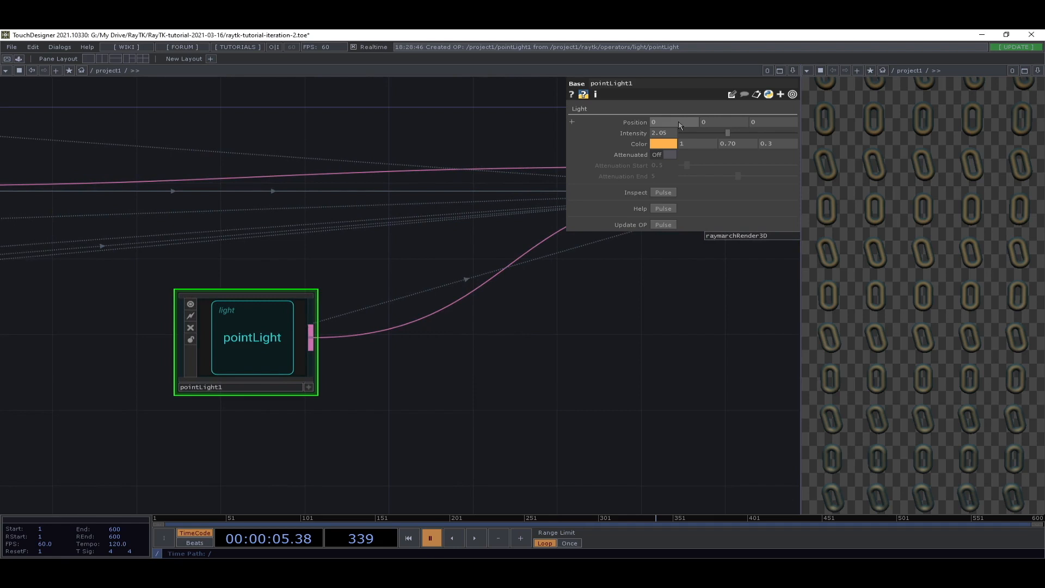
middle_drag(677, 125, 660, 105)
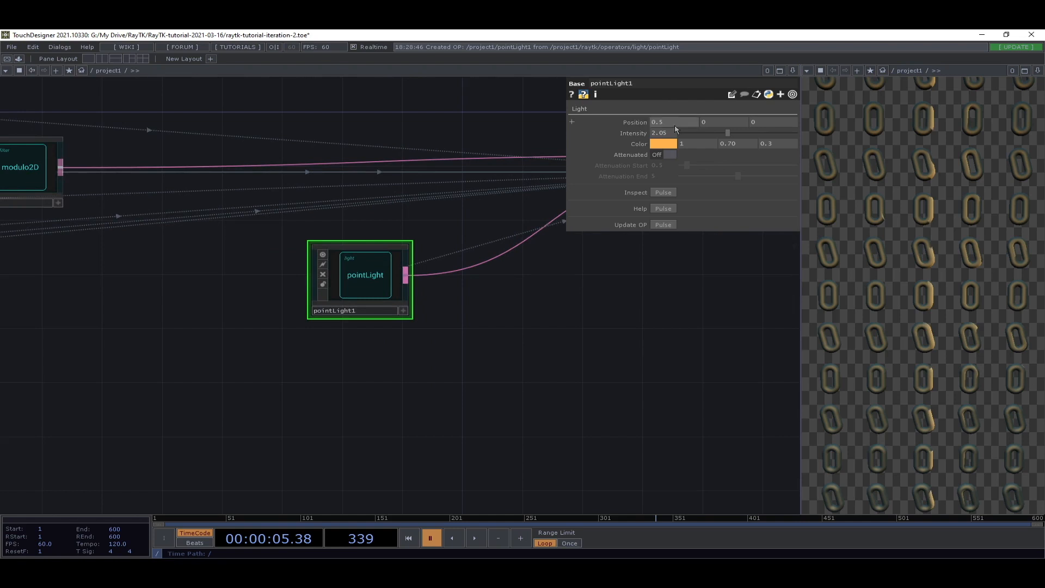
middle_drag(773, 122, 674, 108)
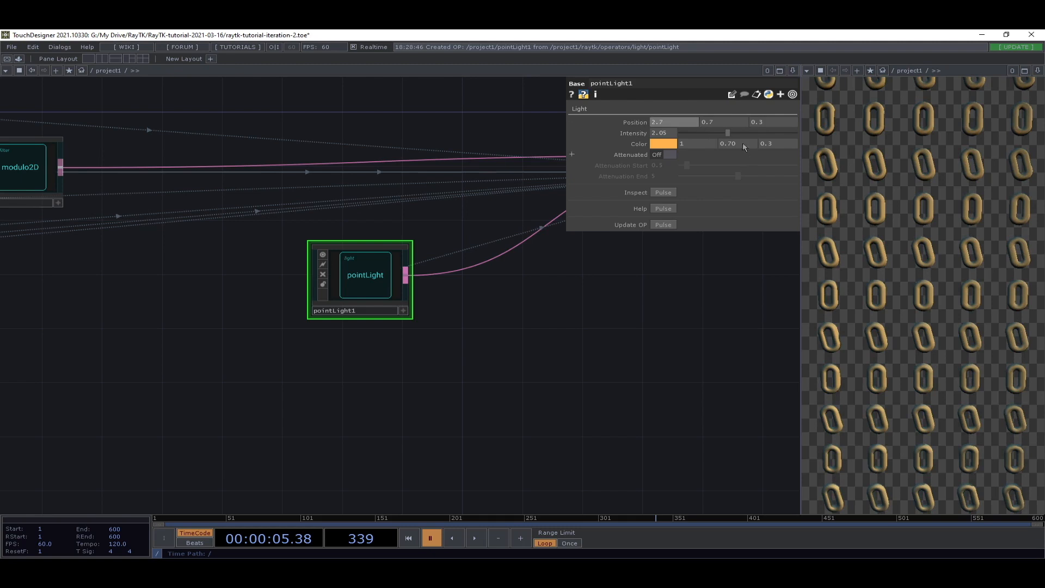
middle_drag(773, 122, 779, 112)
mouse_move(730, 134)
mouse_down()
mouse_move(742, 133)
mouse_move(735, 139)
mouse_up()
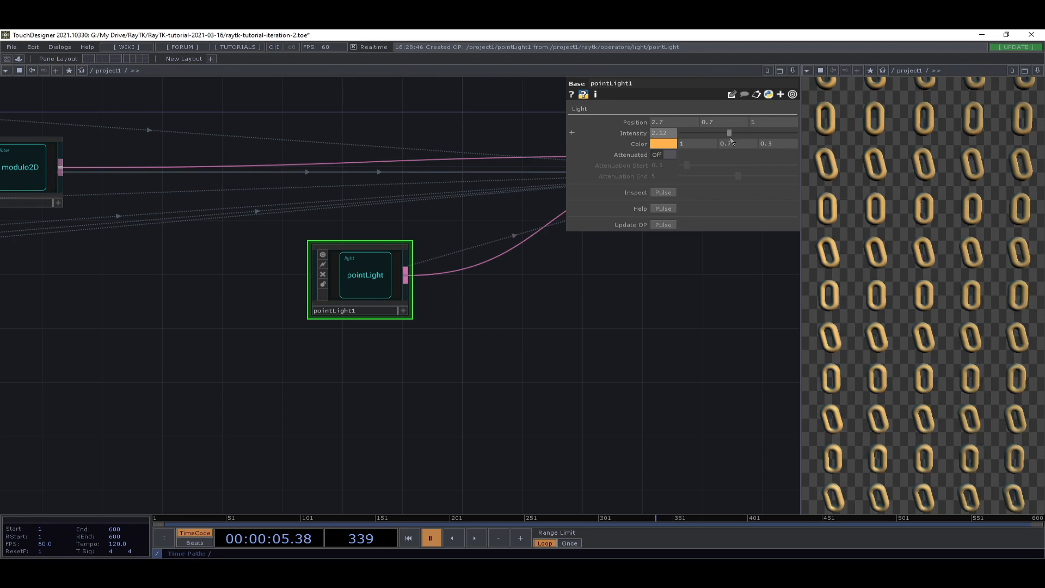
- Soften pointLight1's orange Color by reducing its saturation to 0.55
drag(653, 321, 299, 464)
drag(423, 414, 779, 394)
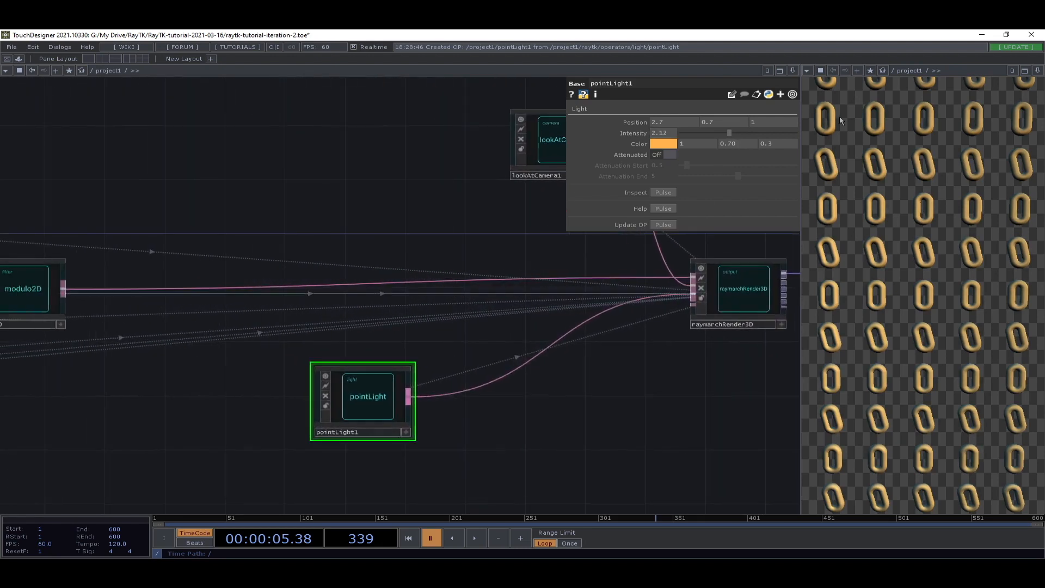
click(670, 146)
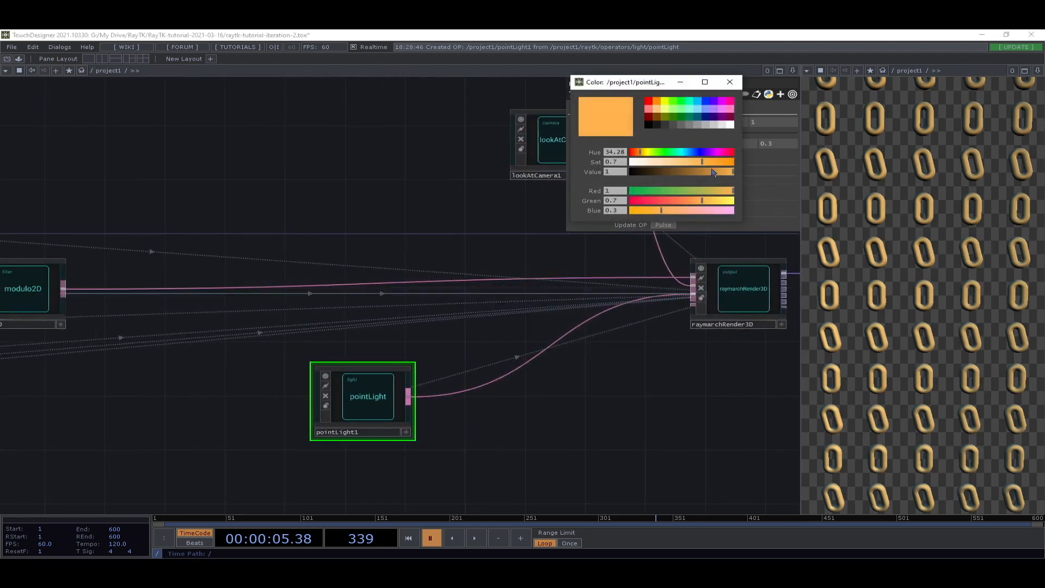
drag(704, 163, 675, 174)
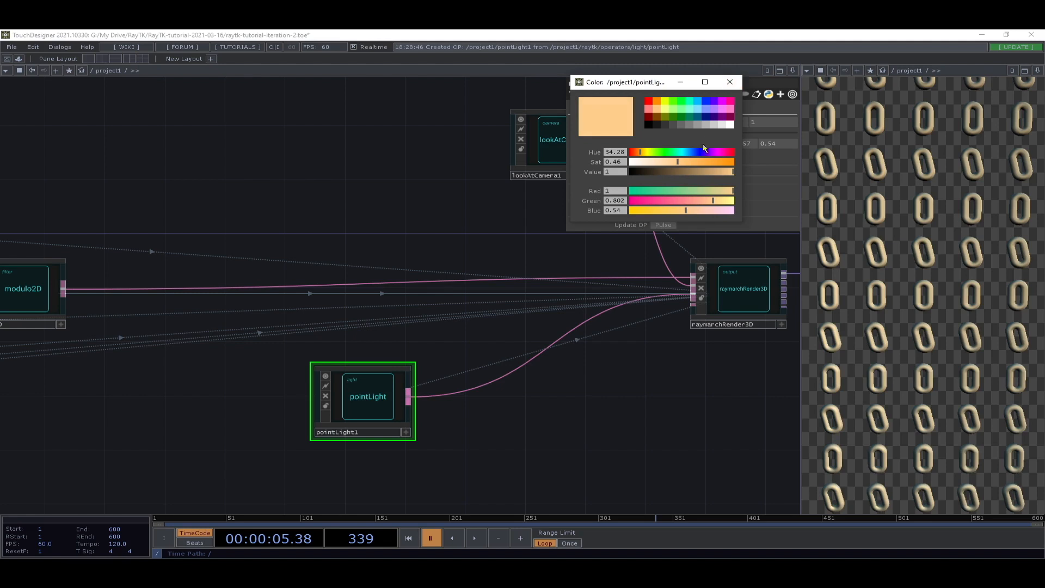
click(688, 164)
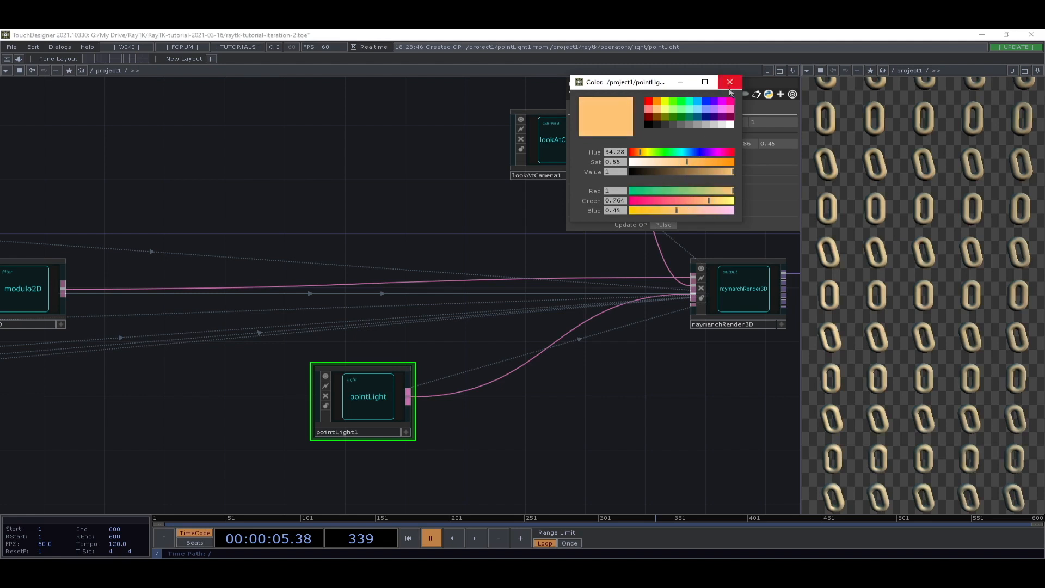
click(730, 83)
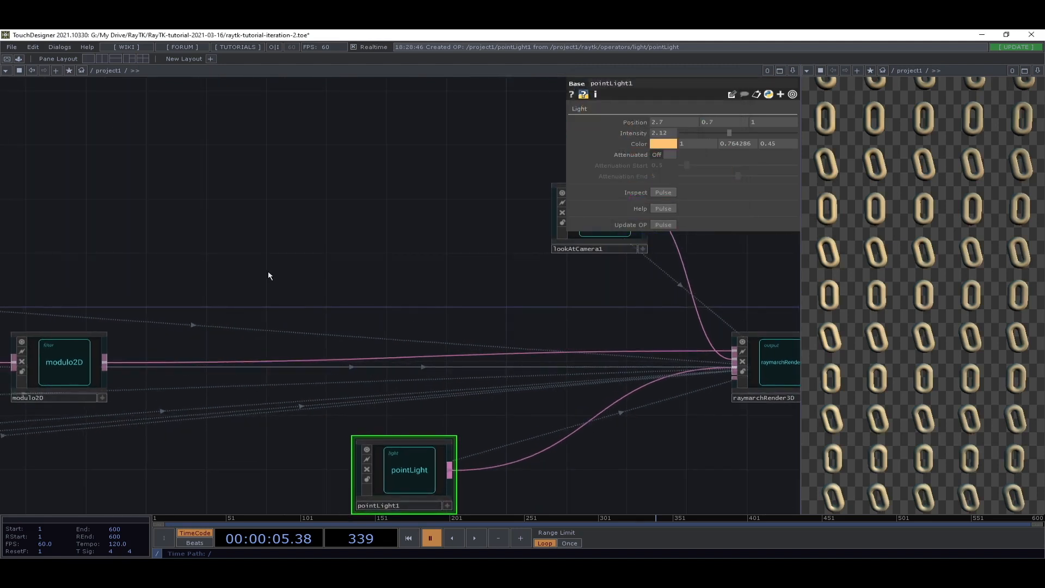
- Add a basicMat material operator and place it between modulo2D and raymarchRender3D
key(alt+r)
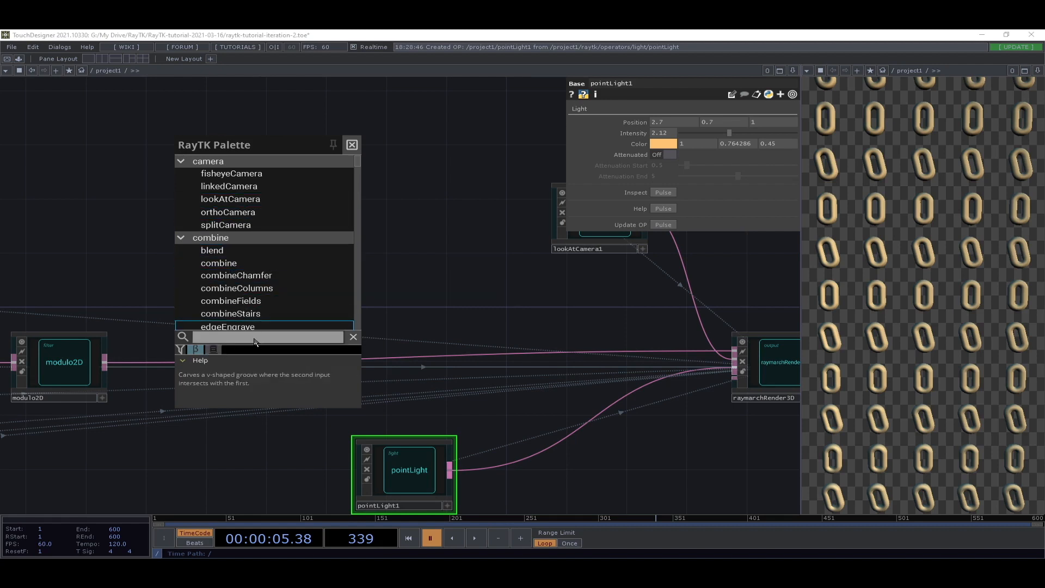
text(bas)
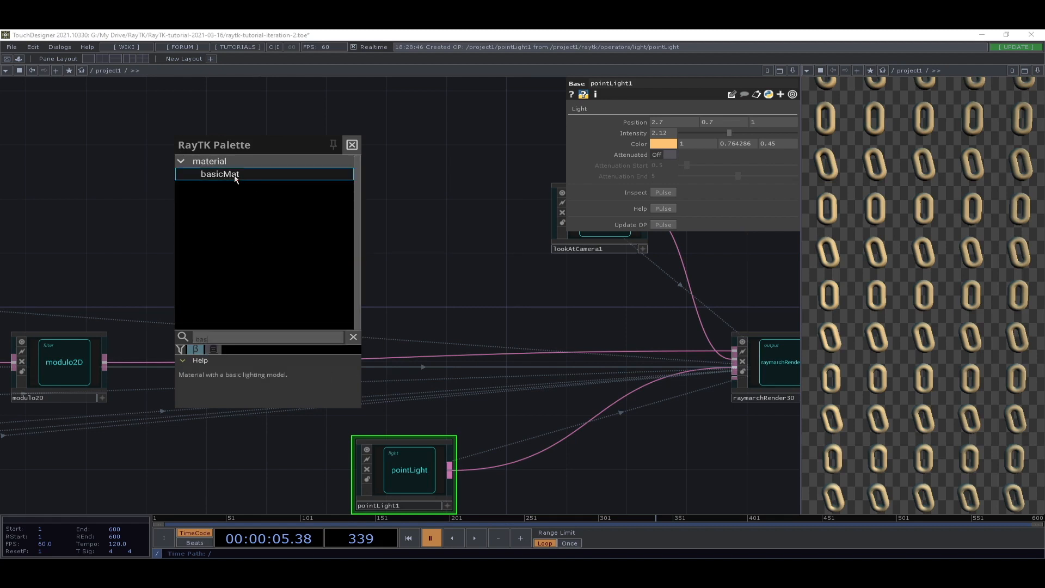
click(235, 176)
drag(422, 310, 262, 408)
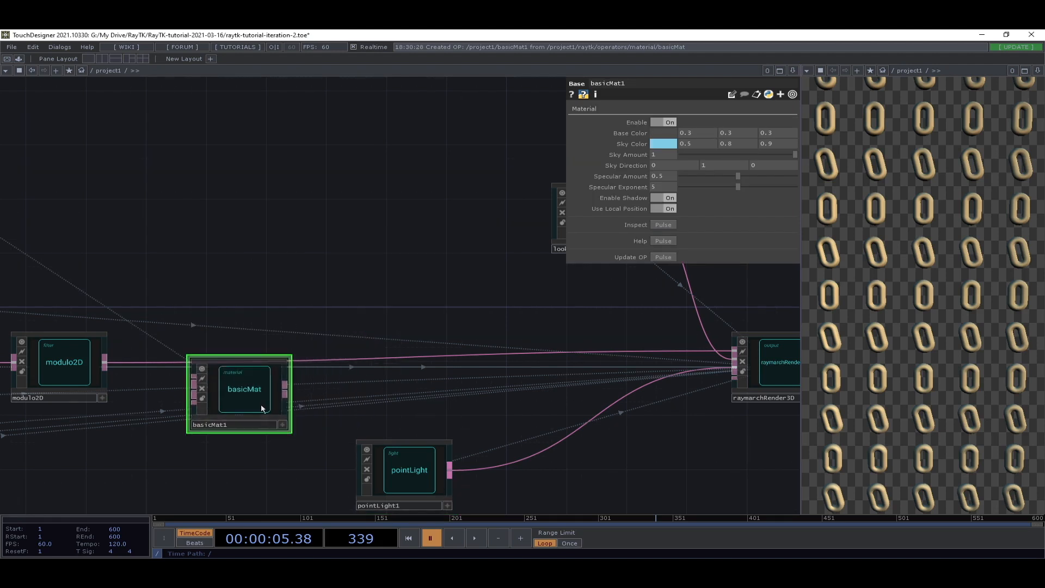
- Wire basicMat1 between modulo2D's output and raymarchRender3D, align it with the chain, and resume timeline playback
click(193, 388)
click(105, 363)
click(285, 388)
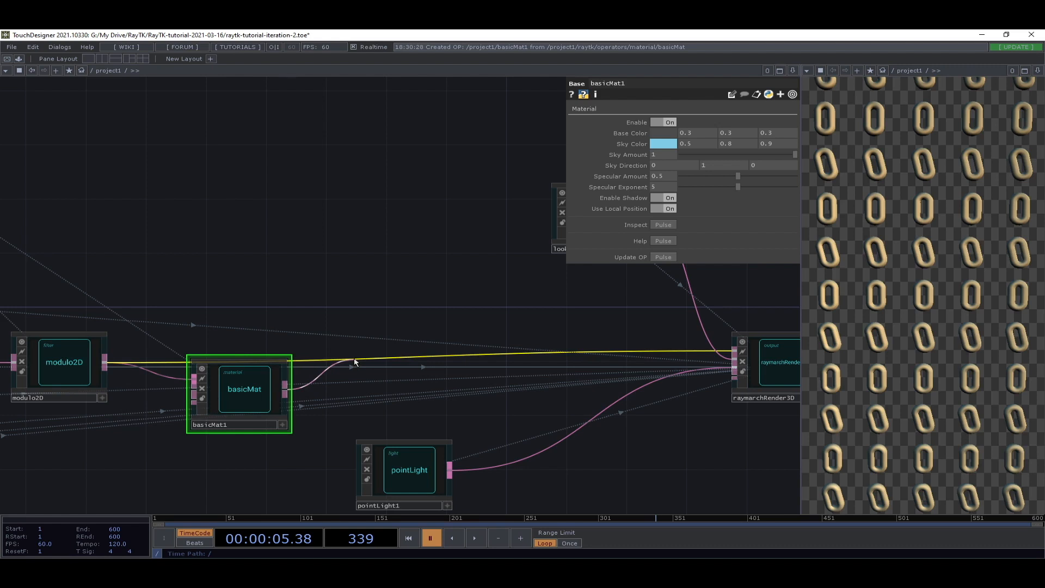
drag(225, 395, 252, 370)
click(468, 542)
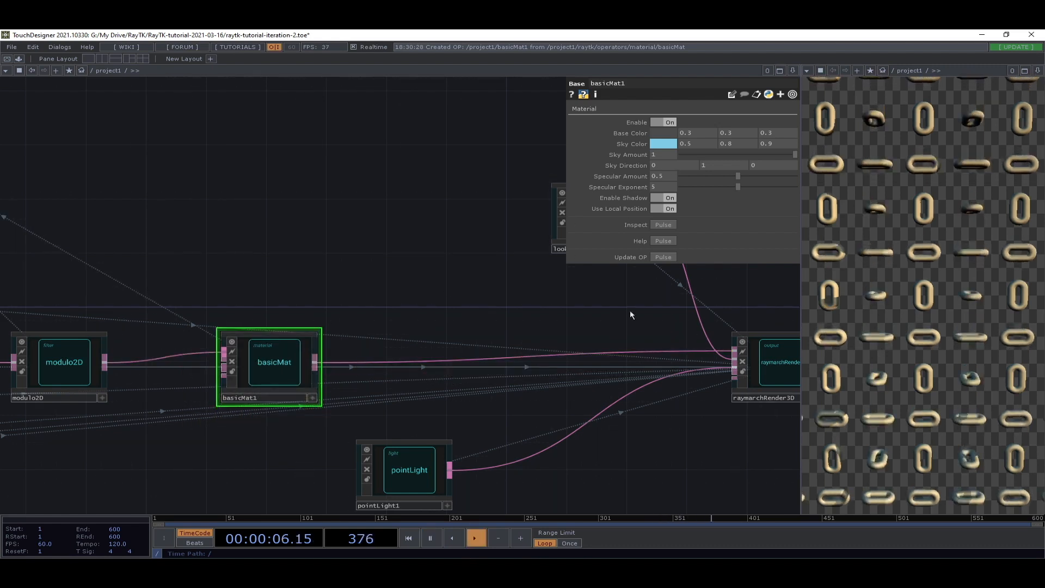
- Slow the tile rotation by setting lfo1's Frequency to .25
drag(652, 446, 505, 433)
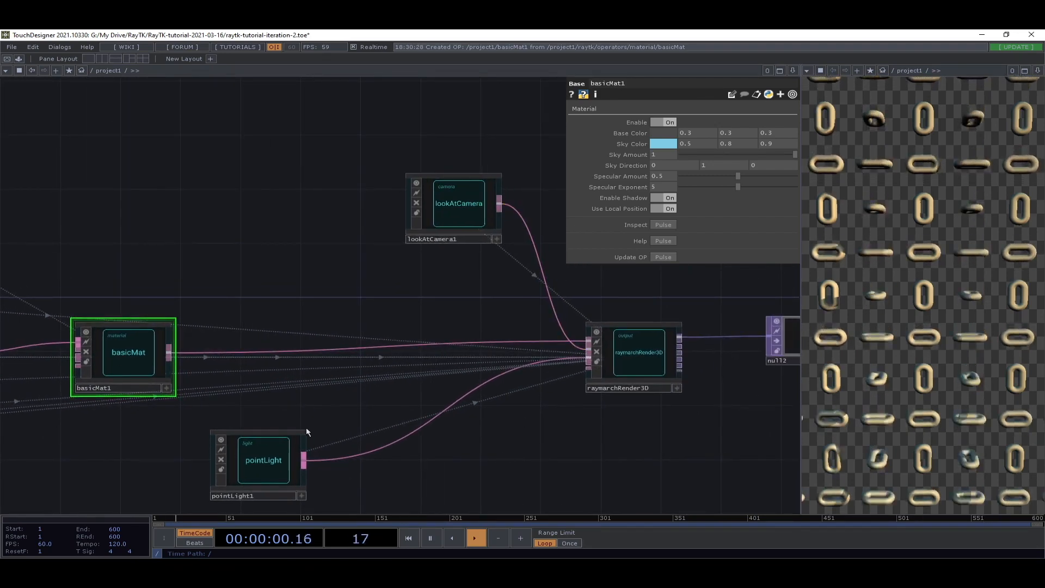
drag(306, 427, 670, 324)
drag(229, 436, 642, 349)
scroll(229, 400, down, 3)
click(93, 420)
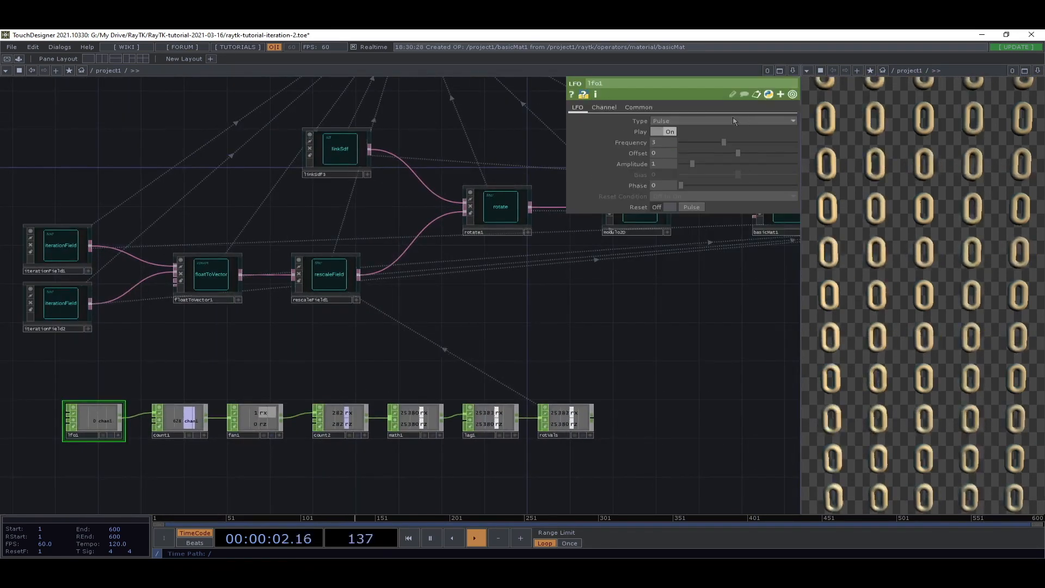
text(.25)
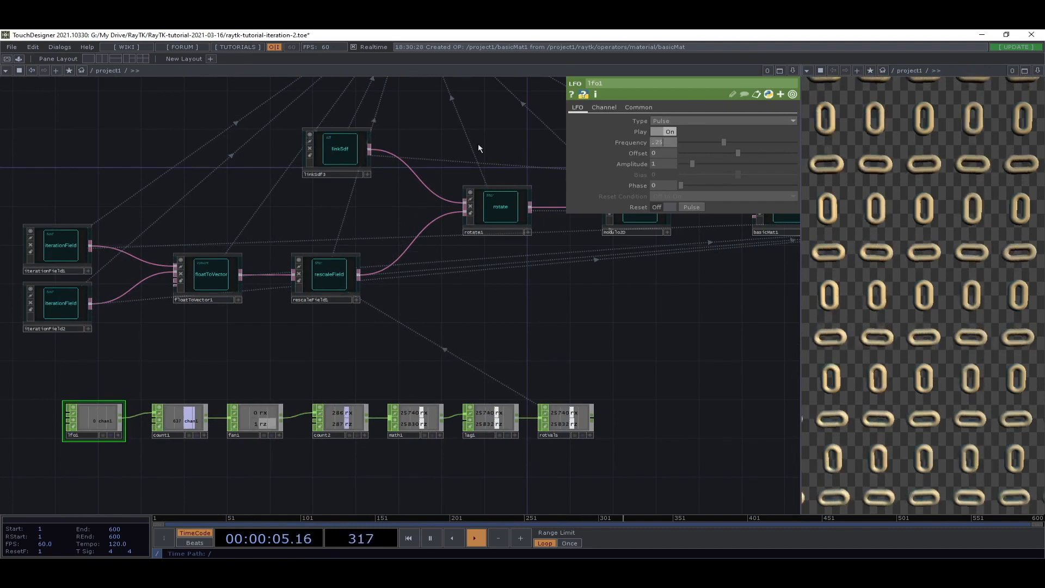
key(Tab)
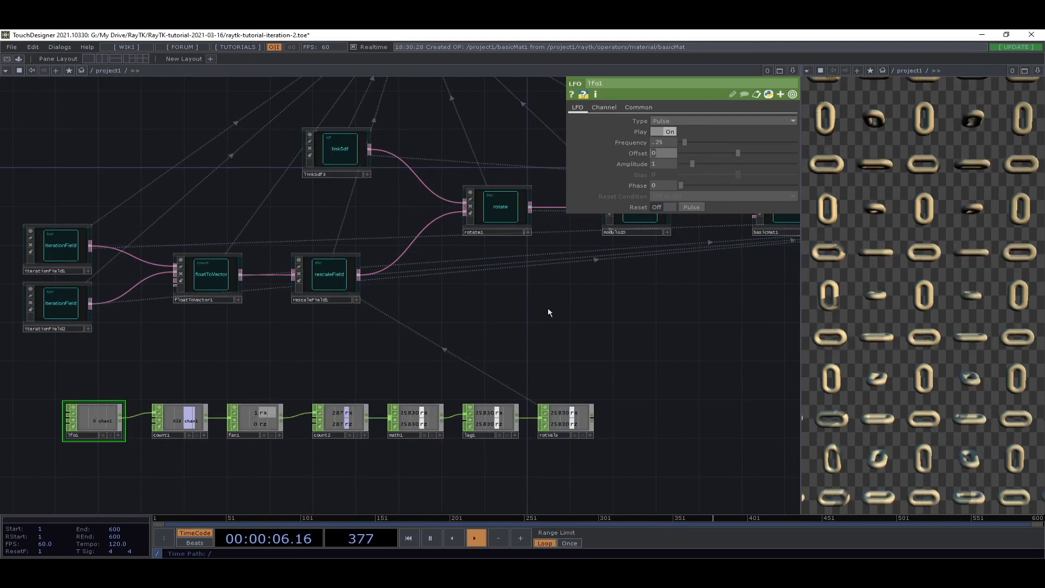
- Set the X component of basicMat1's Sky Direction to 0.5
drag(548, 311, 46, 391)
click(287, 284)
scroll(277, 275, up, 5)
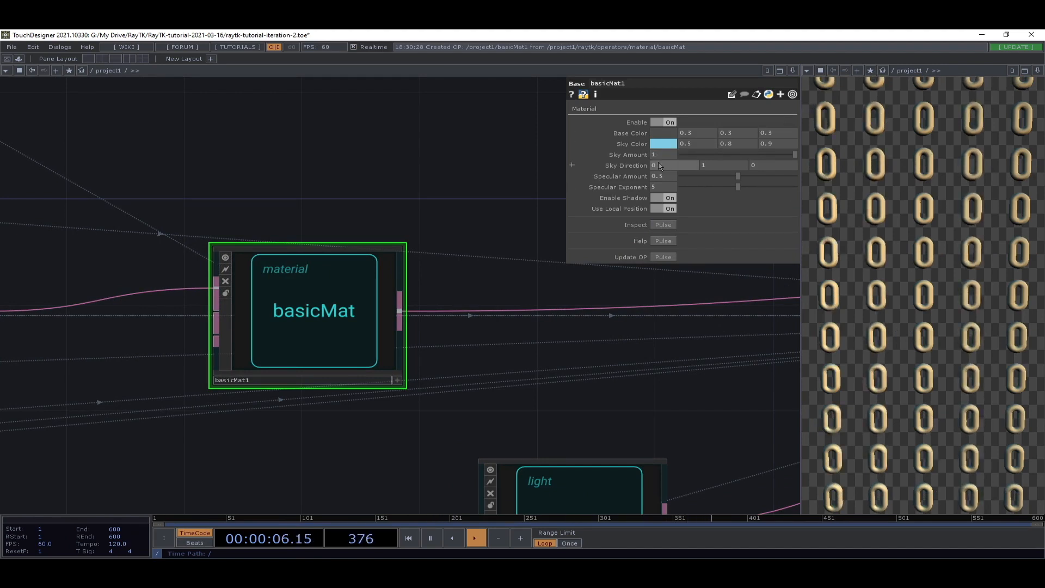
middle_drag(659, 166, 663, 147)
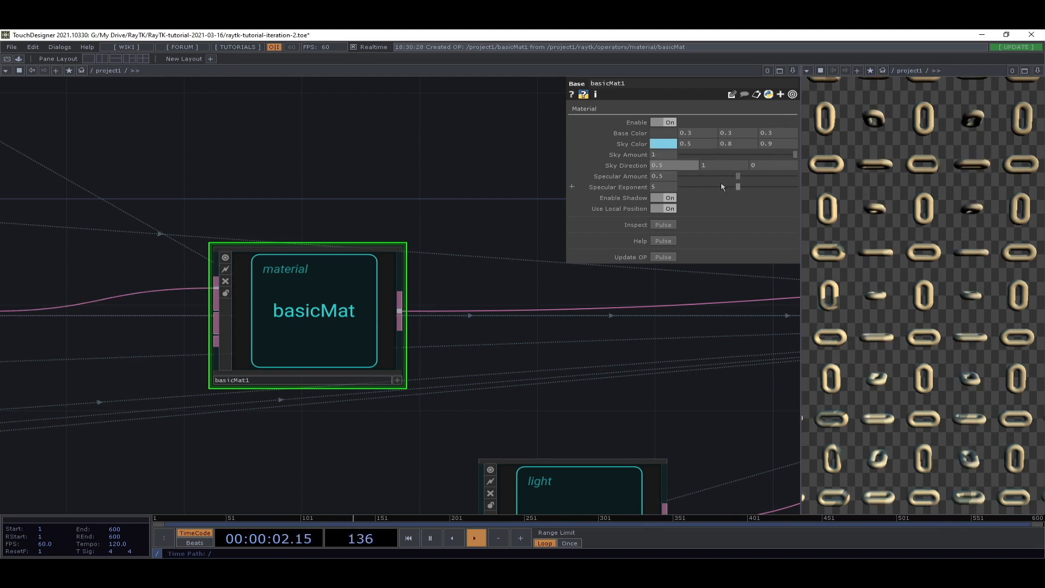
- Move lookAtCamera1 closer by setting its Position Z to 9.48 and narrow its FOV Angle to 70.5
drag(526, 420, 227, 482)
scroll(387, 343, down, 5)
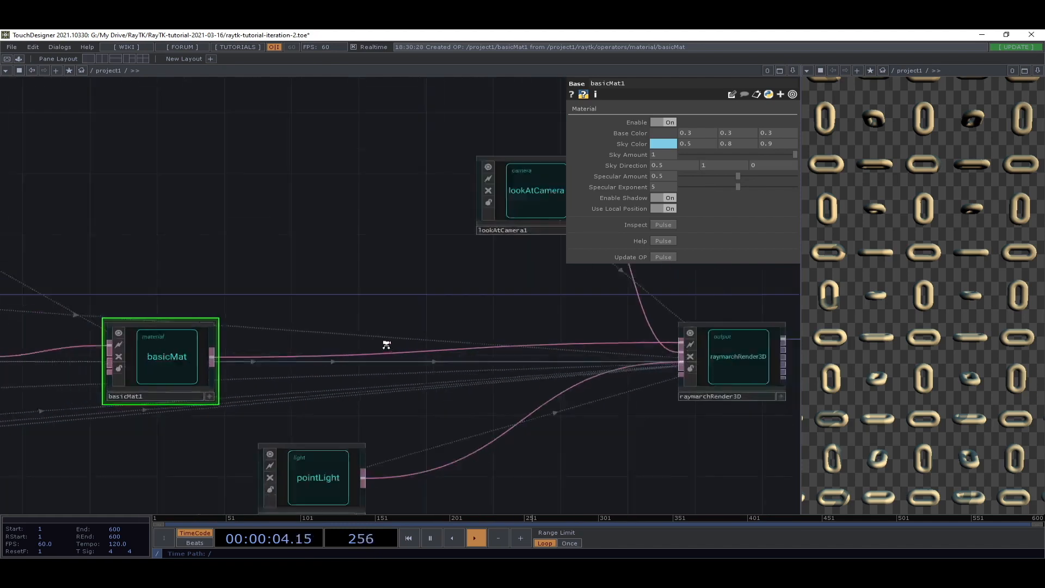
drag(409, 300, 272, 329)
scroll(348, 284, up, 4)
click(348, 281)
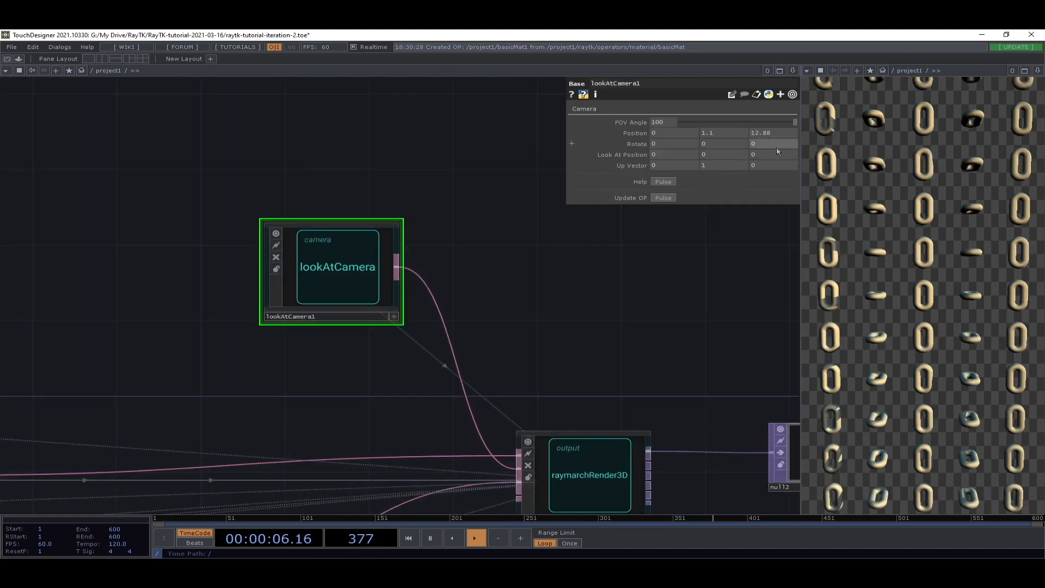
drag(776, 118, 789, 139)
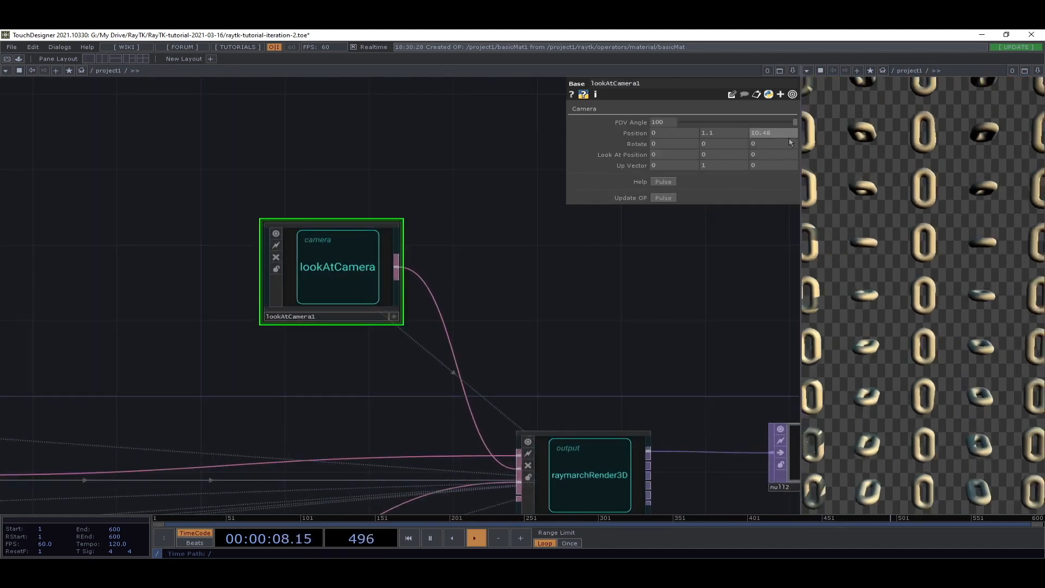
middle_drag(761, 135, 780, 133)
scroll(779, 130, down, 2)
drag(795, 123, 763, 129)
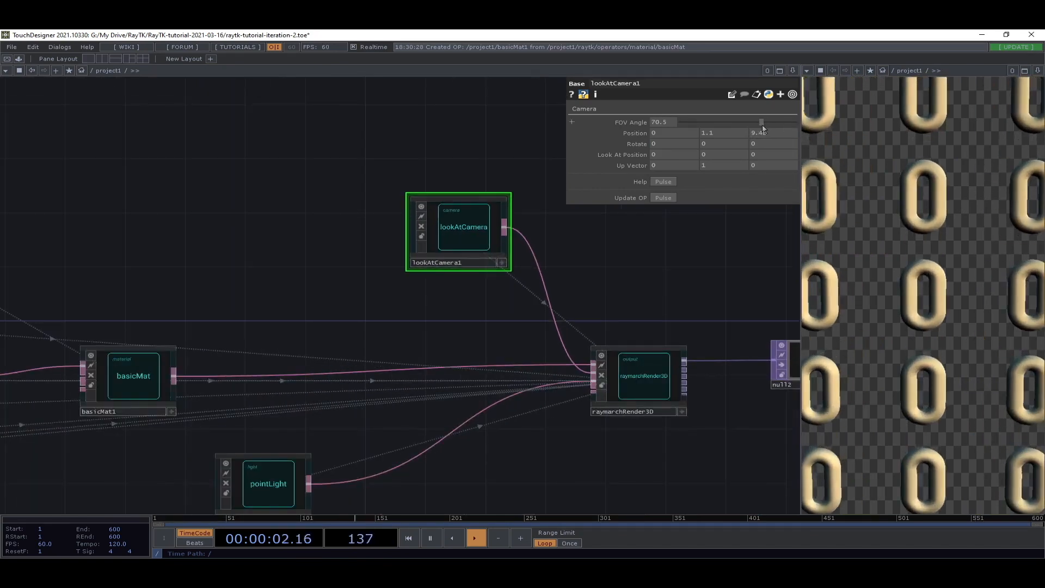
- Set basicMat1's Sky Direction to -0.8, 1.2, 0 and slightly lower its Specular Amount
scroll(360, 374, down, 3)
drag(391, 303, 677, 263)
scroll(494, 272, up, 2)
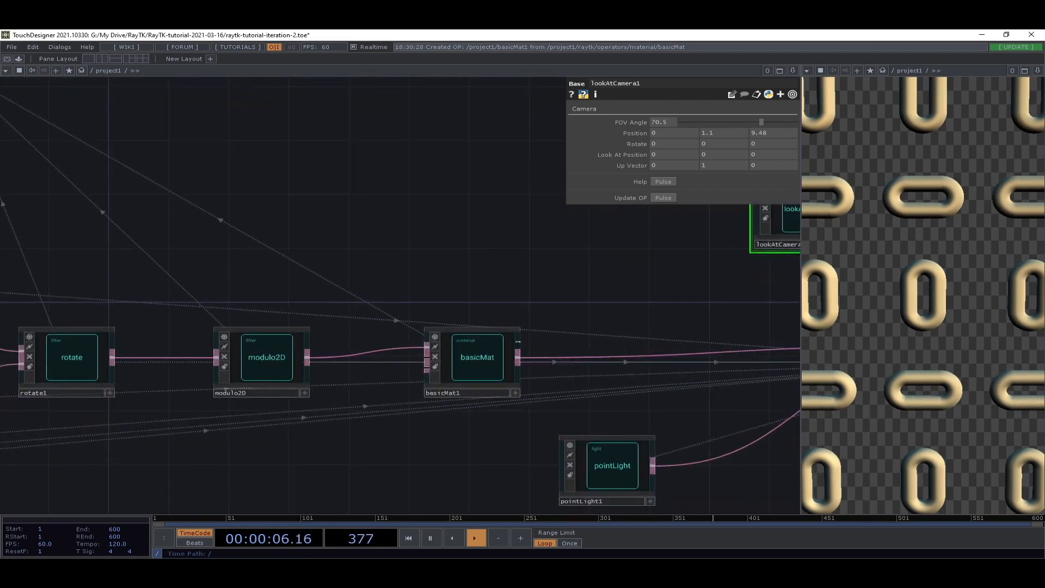
click(494, 355)
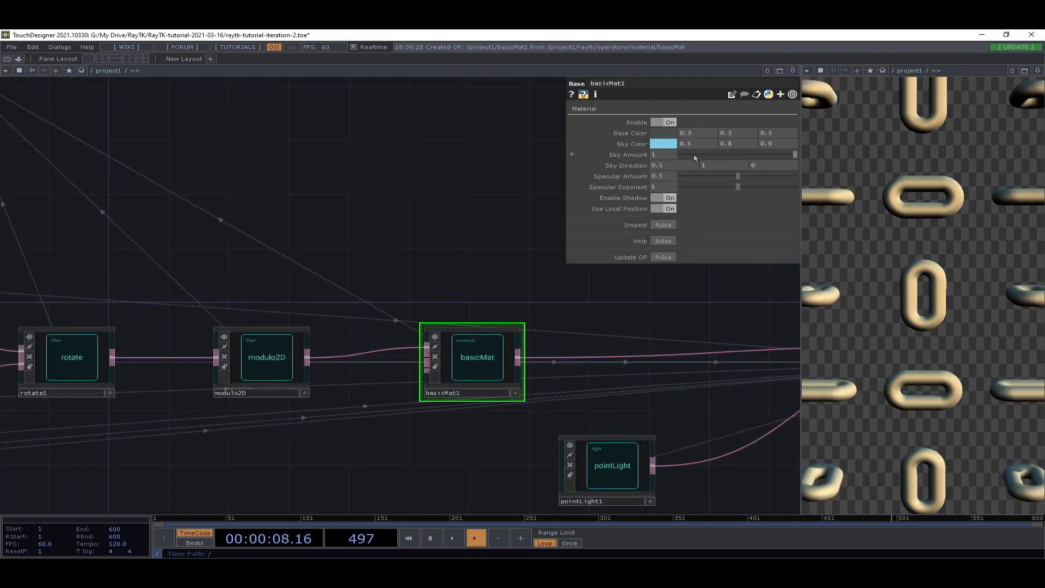
mouse_move(688, 168)
middle_down()
mouse_move(682, 152)
mouse_move(720, 151)
mouse_move(684, 152)
middle_up()
scroll(685, 163, down, 2)
mouse_move(768, 165)
middle_down()
mouse_move(770, 149)
mouse_move(756, 165)
mouse_move(763, 145)
mouse_move(762, 167)
middle_up()
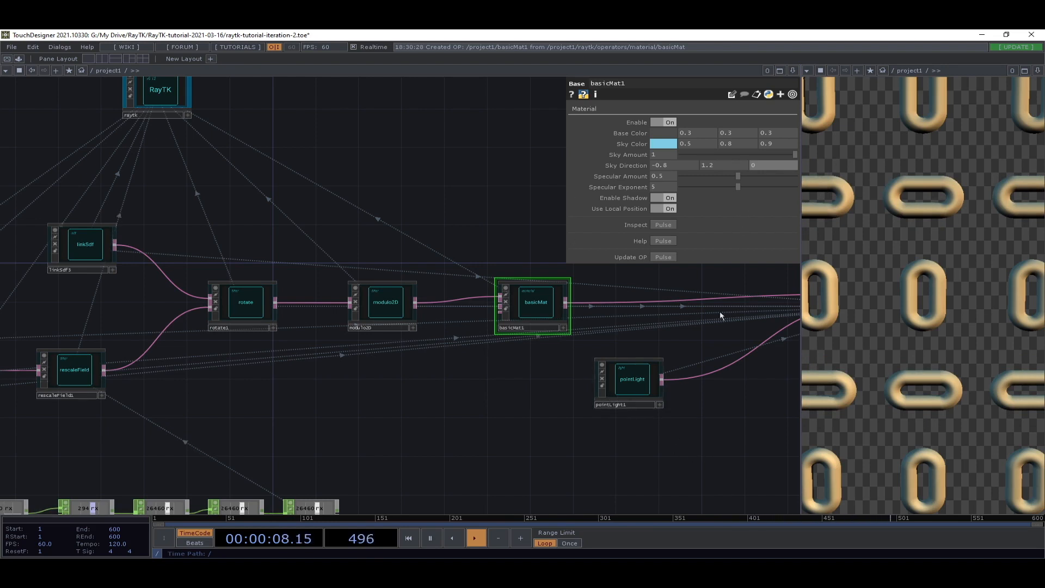
scroll(737, 368, up, 3)
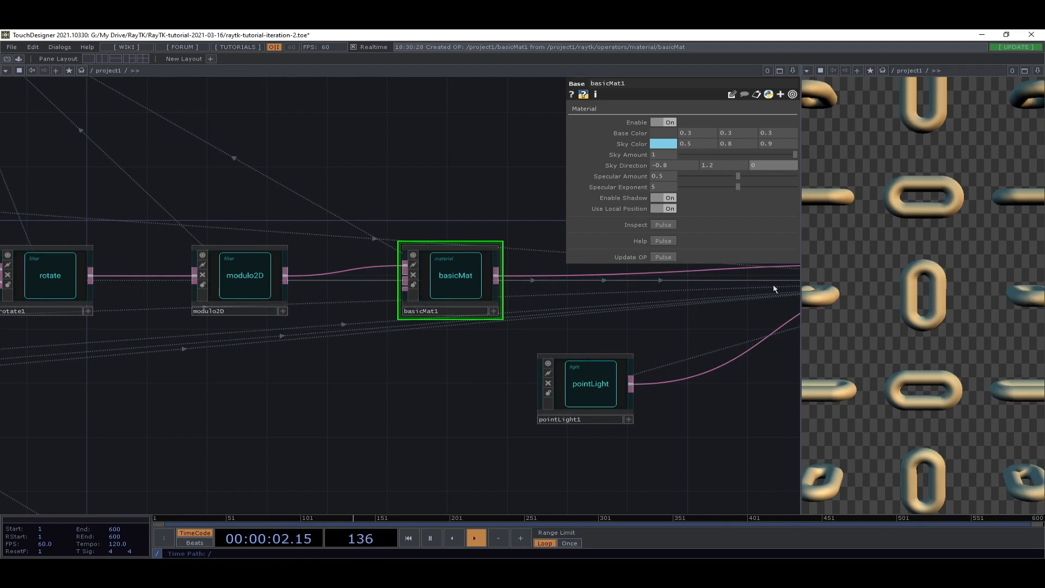
middle_drag(678, 165, 665, 155)
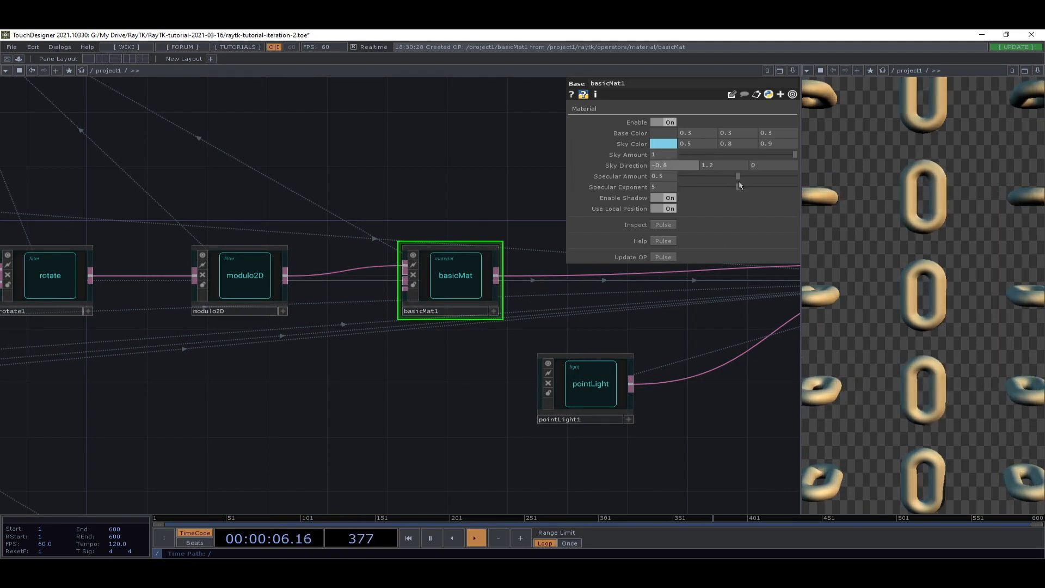
mouse_move(738, 176)
mouse_down()
mouse_move(693, 181)
mouse_move(762, 180)
mouse_move(729, 178)
mouse_up()
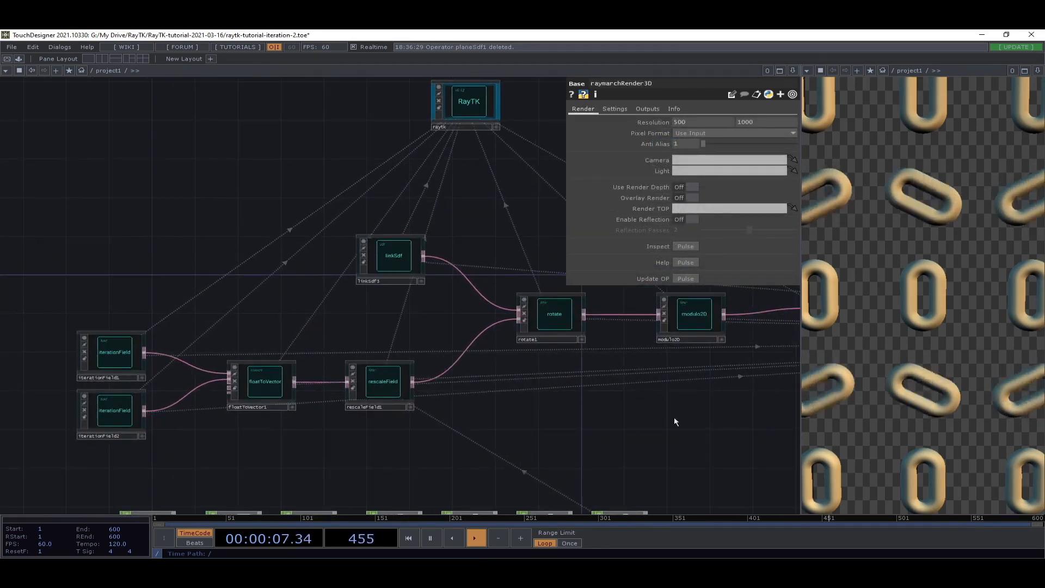
- Review the network's signal flow from linkSdf3 through rotate1, modulo2D and basicMat1 to raymarchRender3D
scroll(674, 422, up, 5)
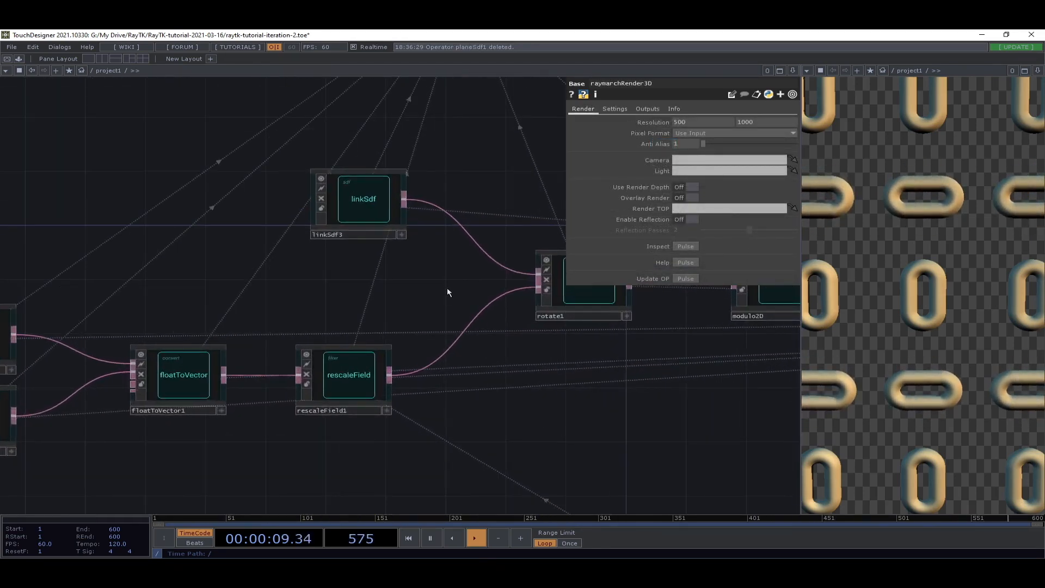
drag(386, 297, 201, 331)
scroll(201, 338, down, 3)
scroll(401, 336, up, 3)
drag(446, 453, 615, 521)
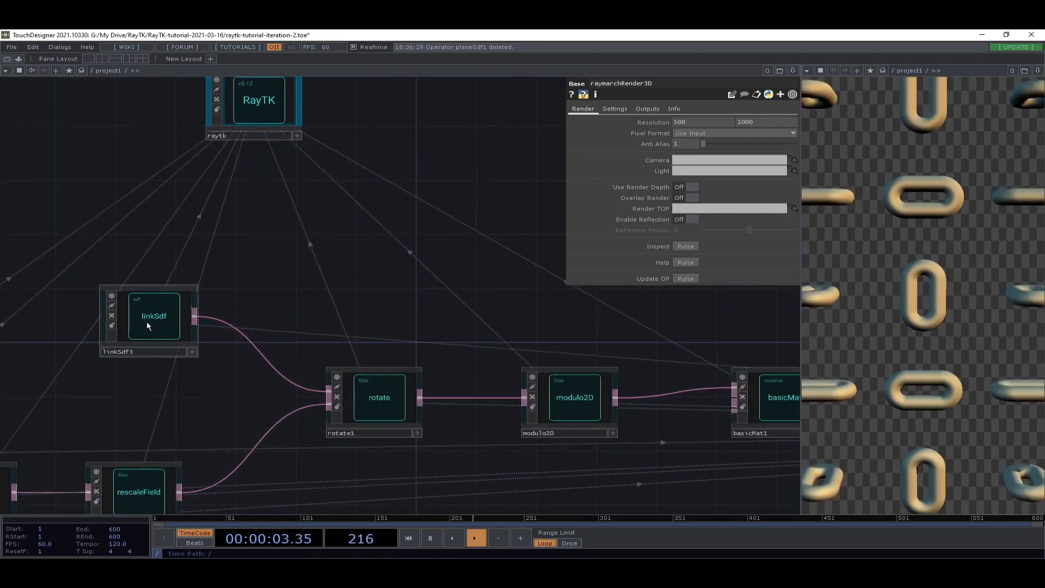
drag(395, 305, 321, 284)
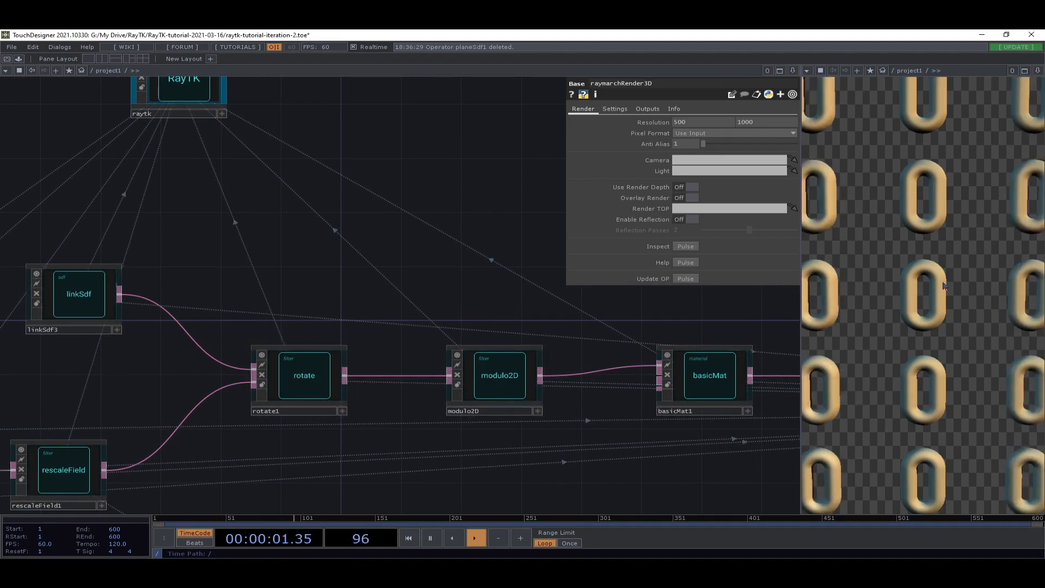
drag(709, 456, 324, 424)
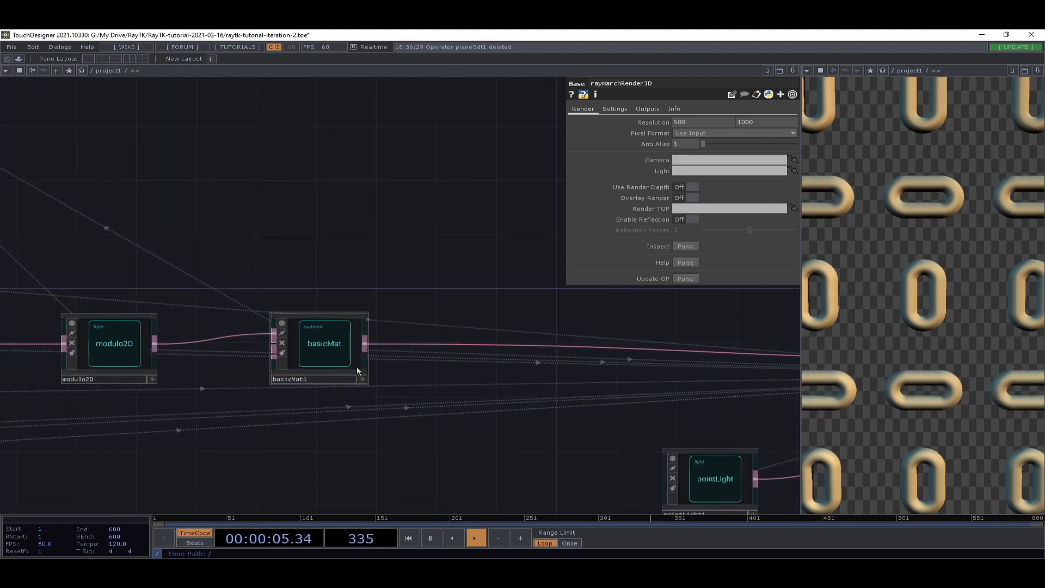
drag(457, 401, 97, 367)
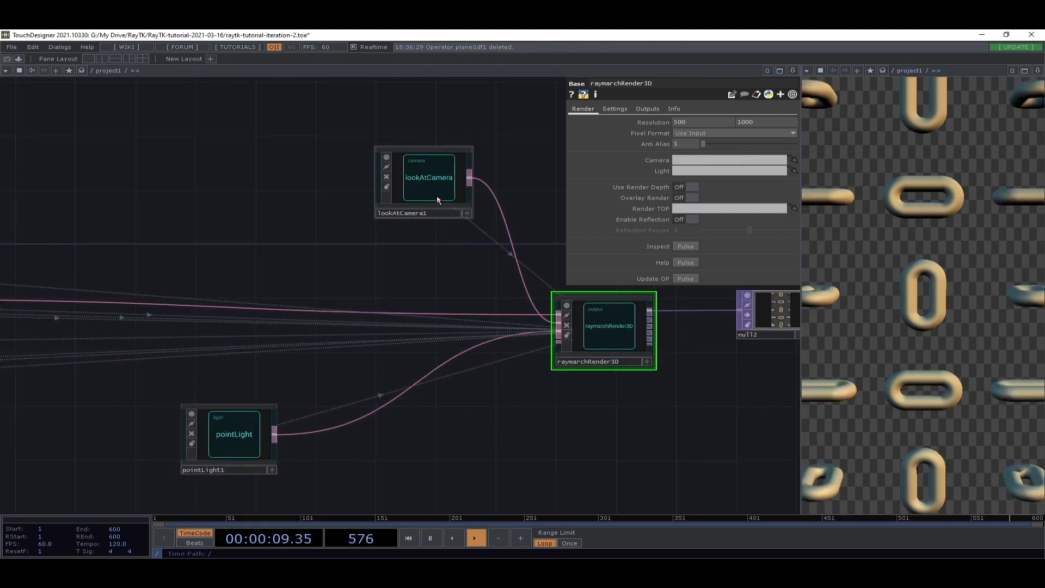
- Examine the parameters of modulo2D and rotate1, including the iteration type and rotation settings
drag(197, 360, 800, 491)
click(453, 361)
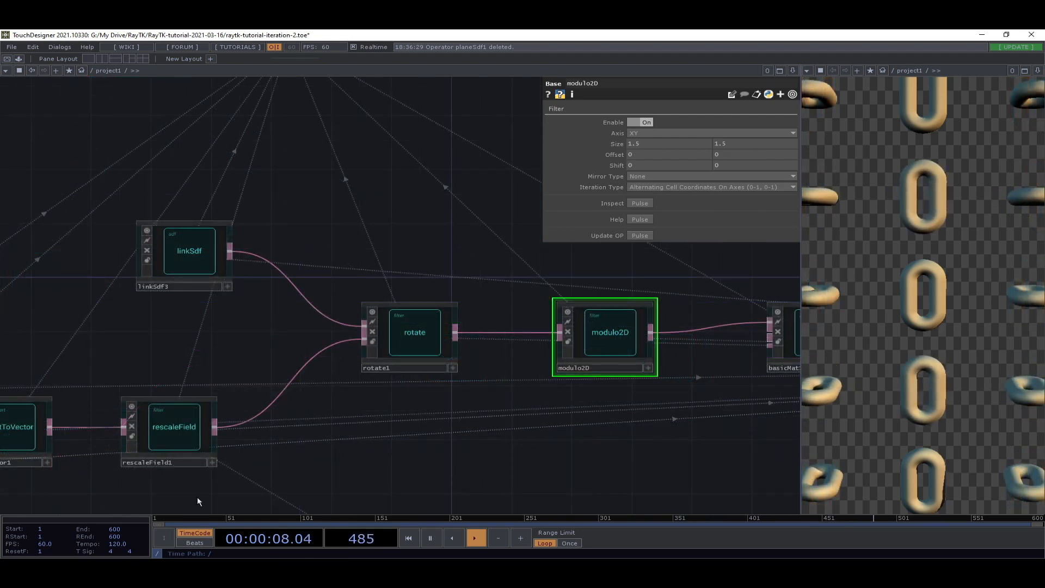
drag(431, 397, 583, 336)
drag(500, 392, 521, 410)
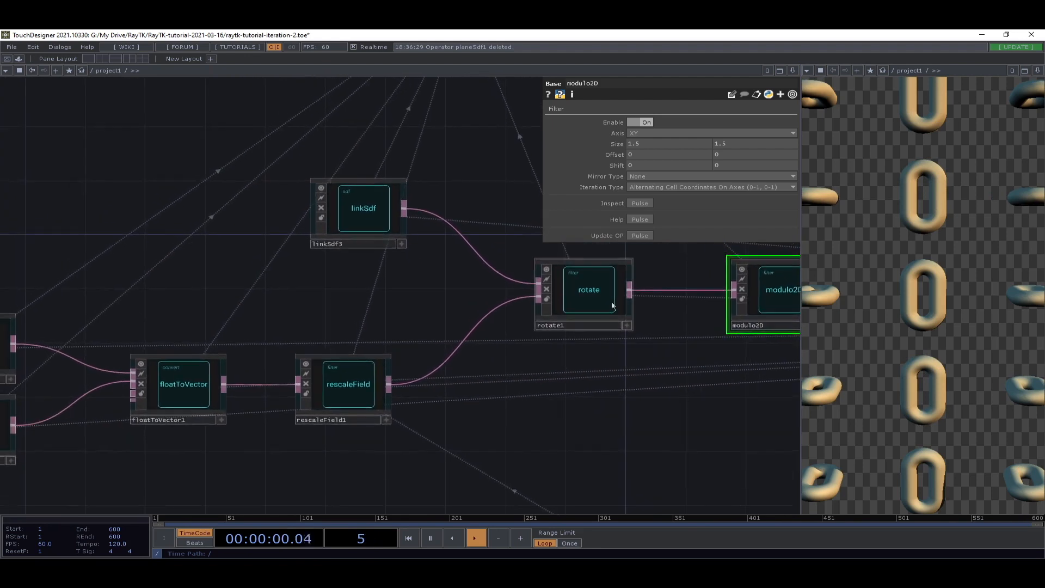
click(602, 297)
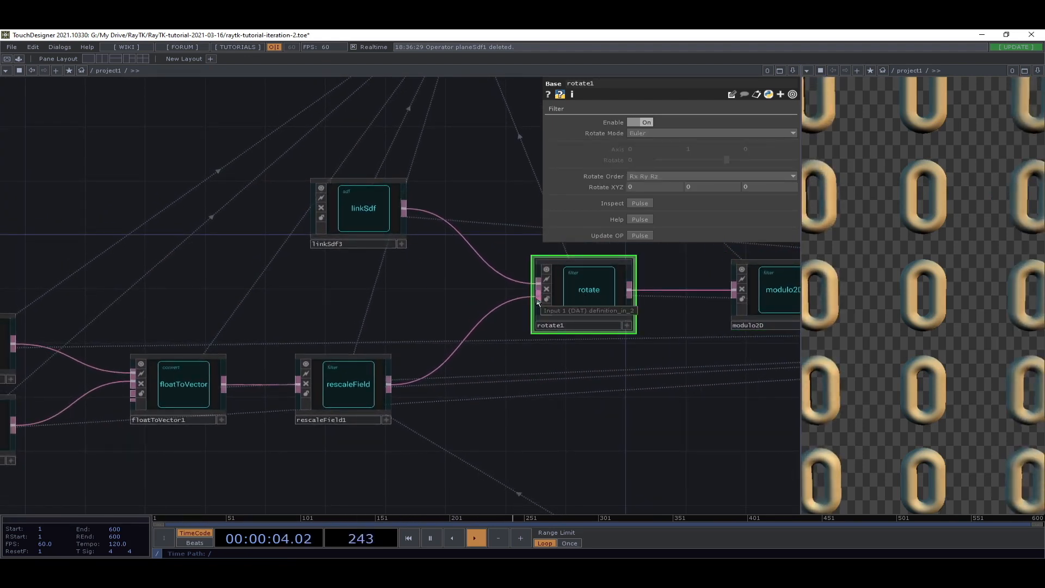
- Check the Format of iterationField1 and iterationField2 and the part sources with which floatToVector1 combines them
drag(525, 432, 623, 427)
drag(691, 393, 671, 410)
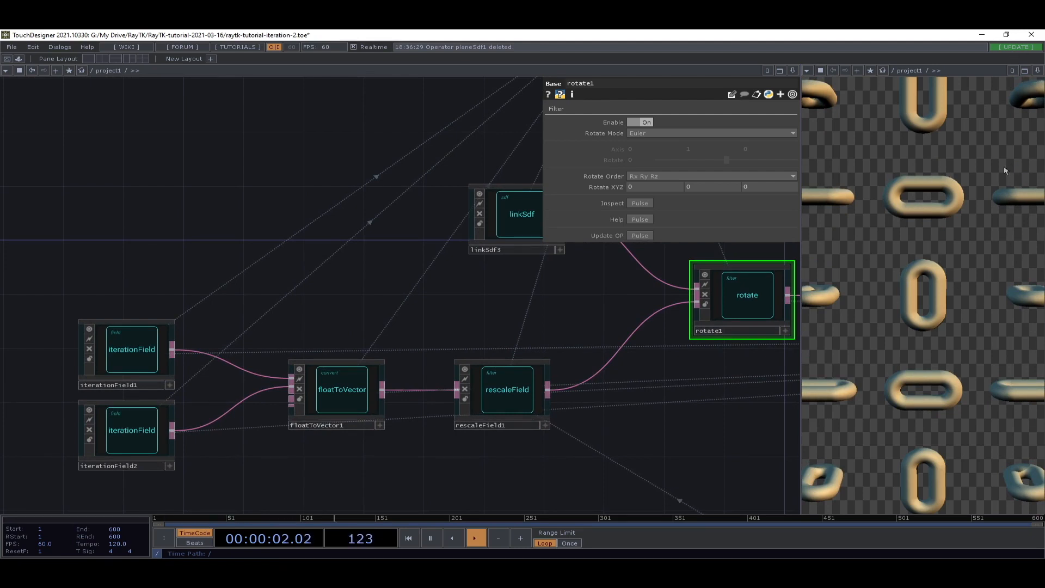
click(134, 359)
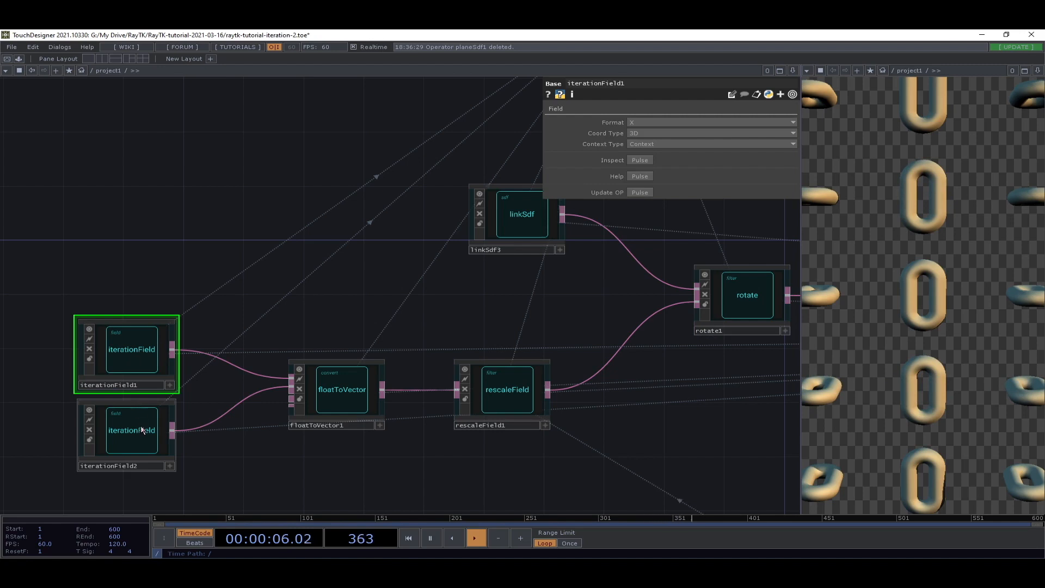
click(141, 430)
click(120, 354)
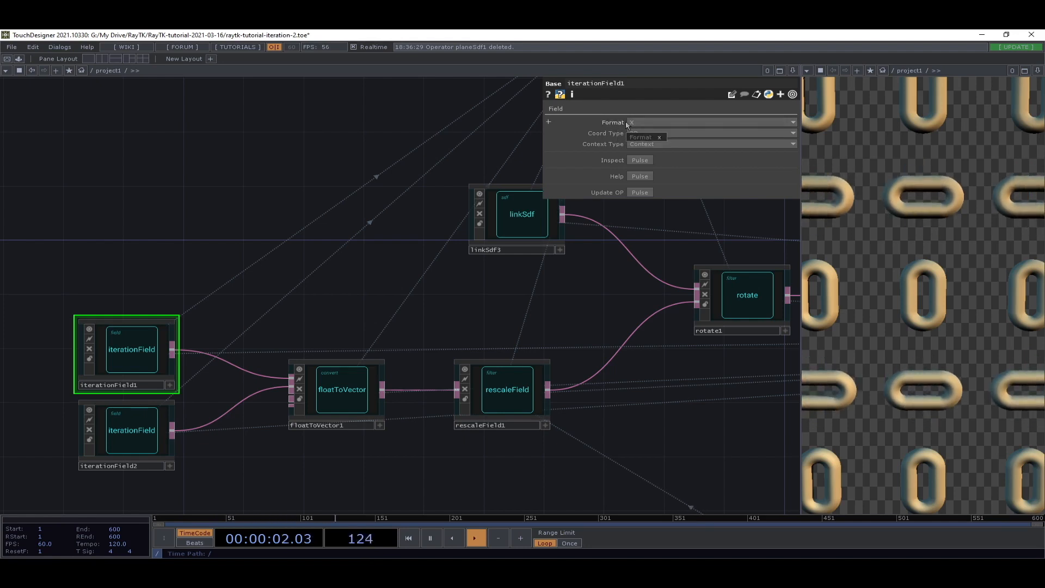
click(139, 430)
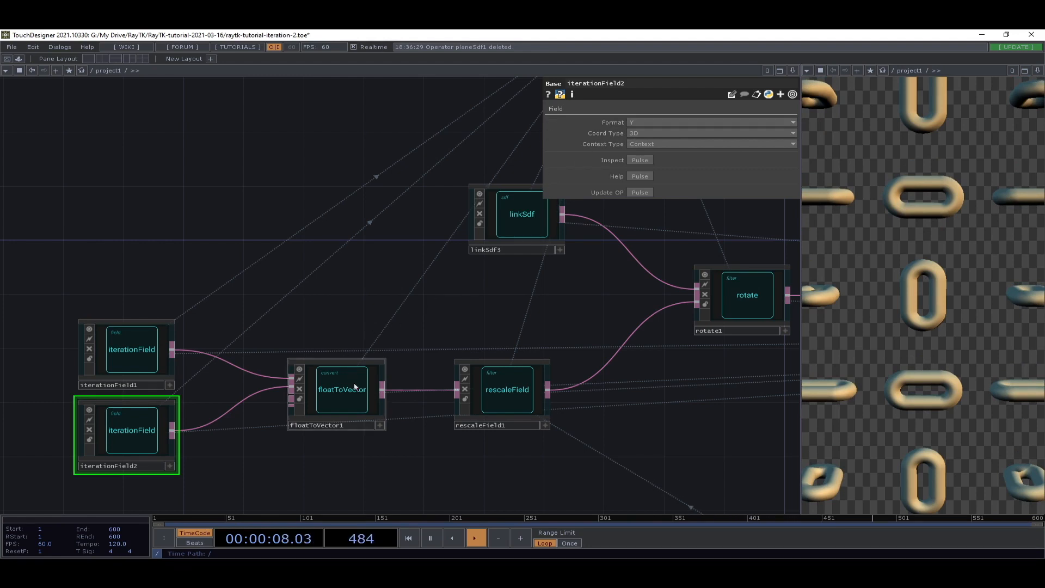
click(343, 400)
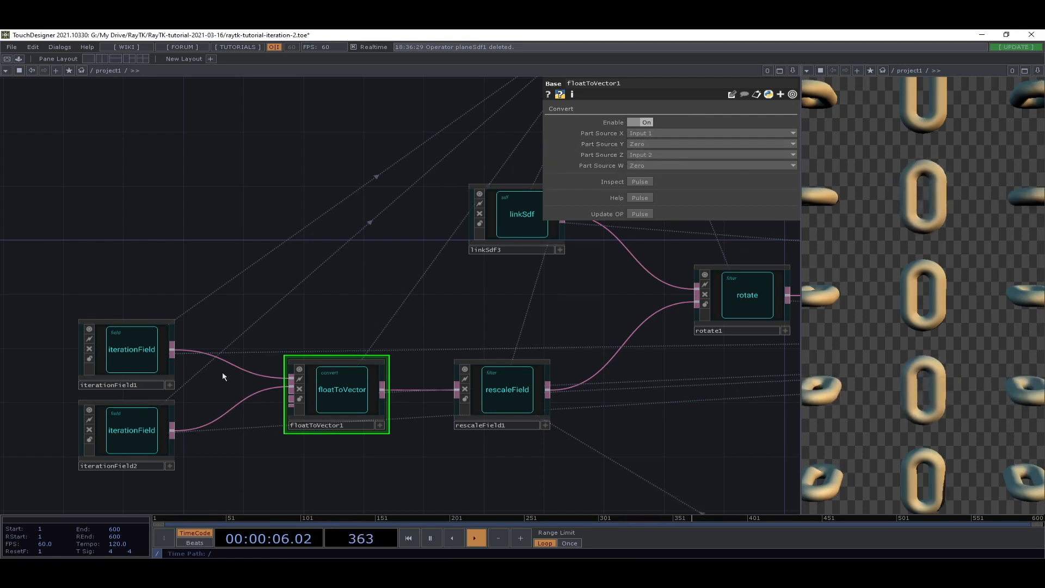
drag(410, 472, 289, 480)
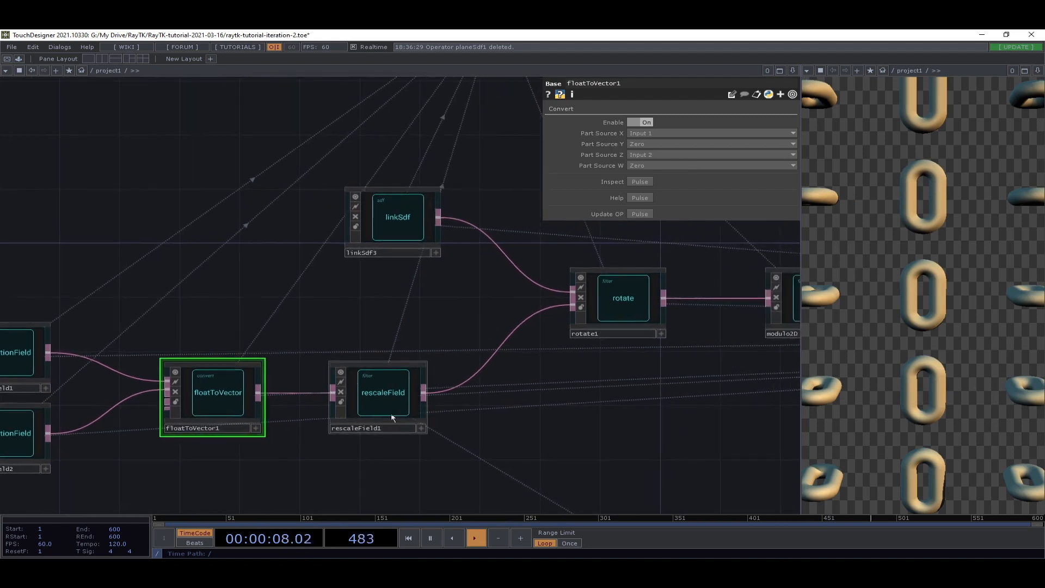
- Check the Output High expressions of rescaleField1 and trace them to the CHOP chain that drives the rotation
click(396, 395)
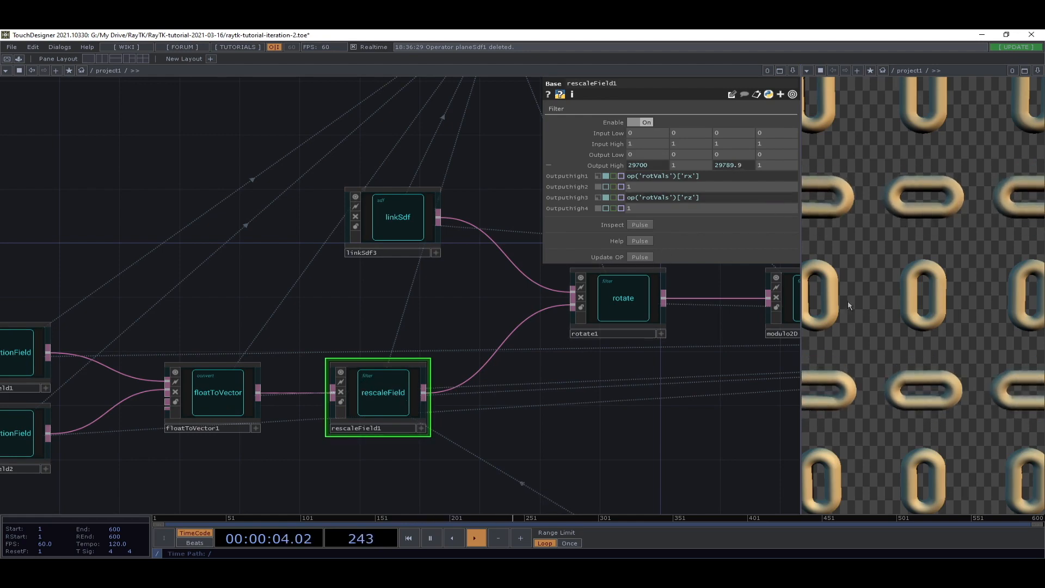
drag(505, 386, 518, 277)
scroll(518, 277, down, 4)
drag(429, 320, 414, 379)
scroll(348, 408, up, 5)
scroll(347, 408, up, 3)
scroll(440, 320, down, 12)
scroll(461, 323, up, 8)
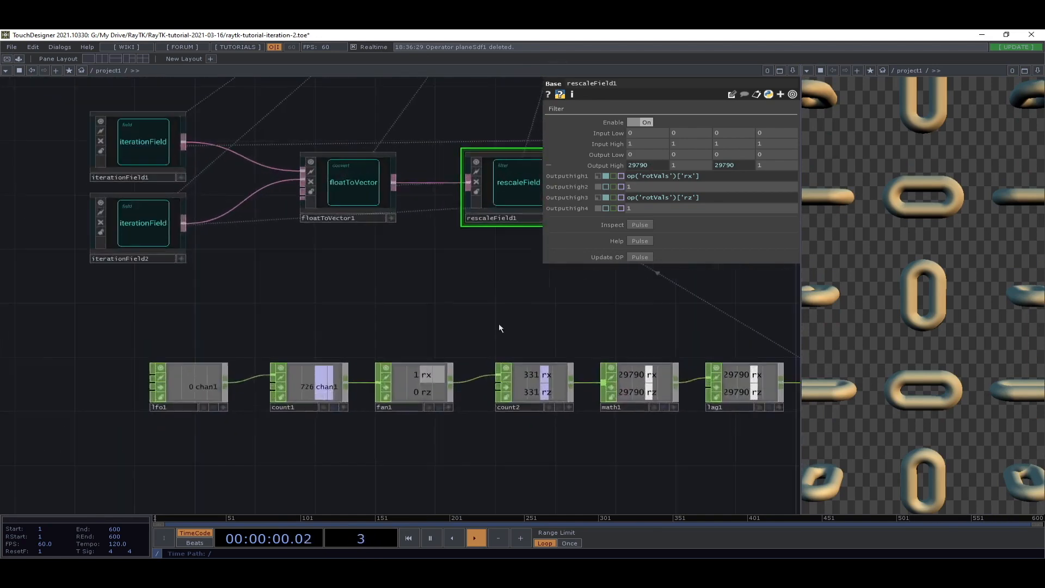
drag(499, 322, 394, 347)
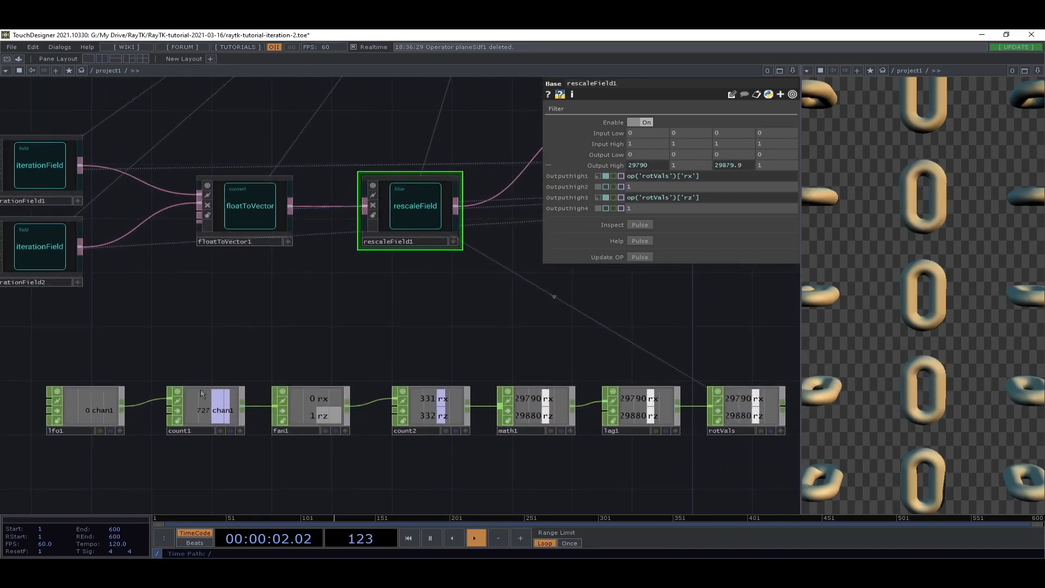
- Examine the parameters of lfo1, count1 and fan1, including the pulse frequency, trigger settings and fan-out channel names
click(101, 403)
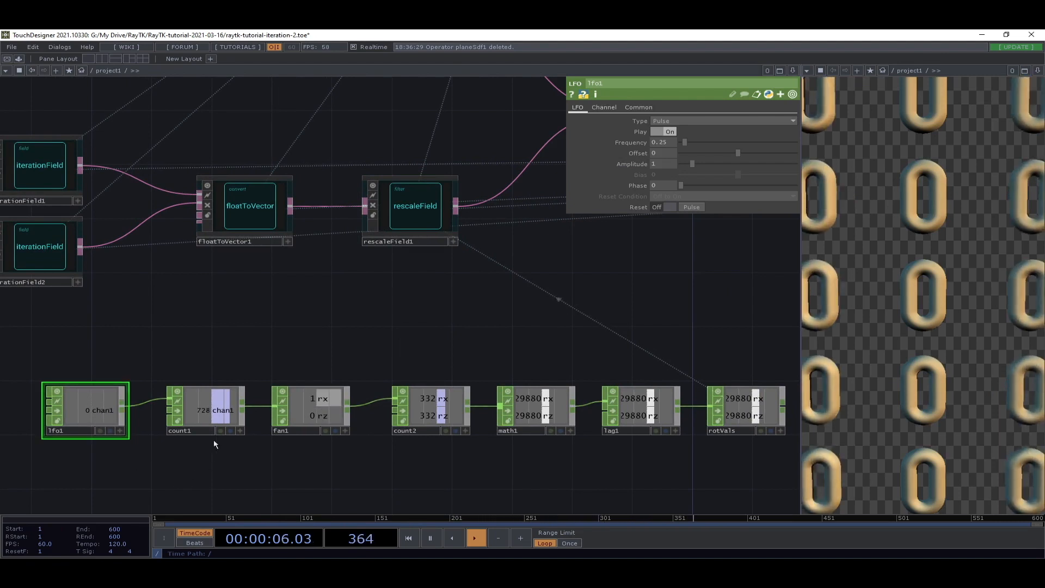
click(216, 411)
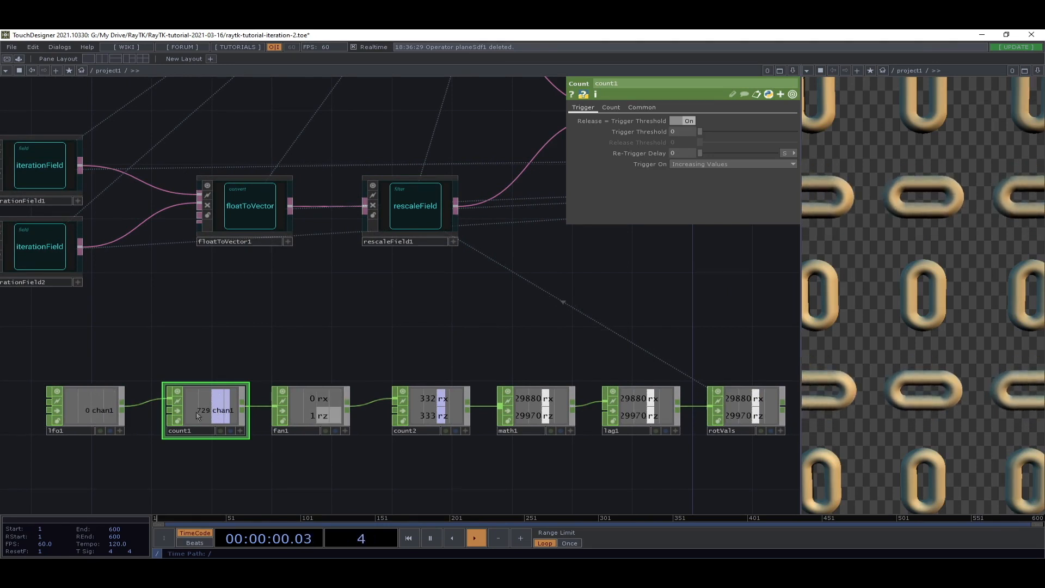
click(310, 417)
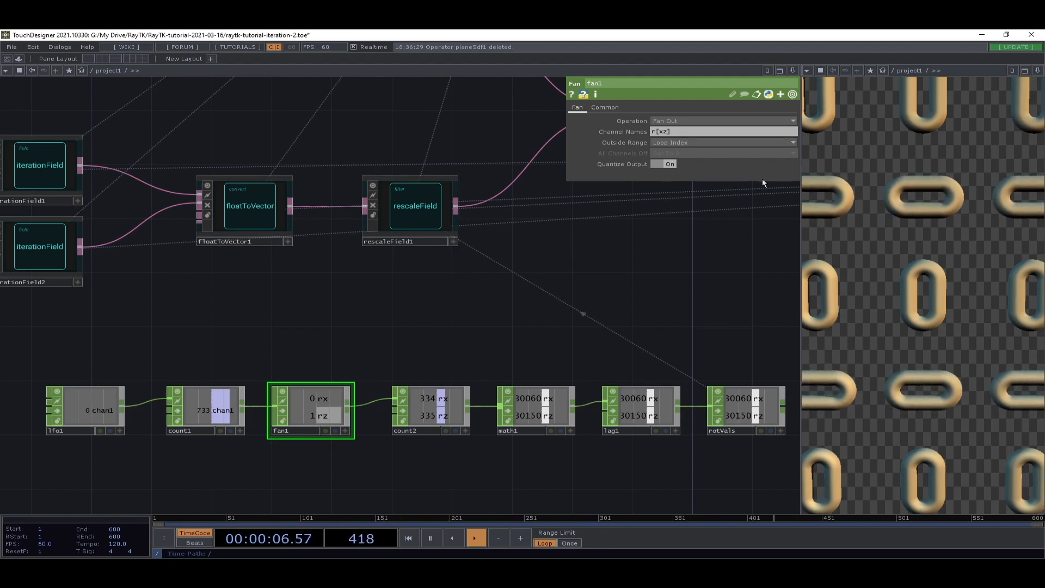
scroll(217, 420, up, 2)
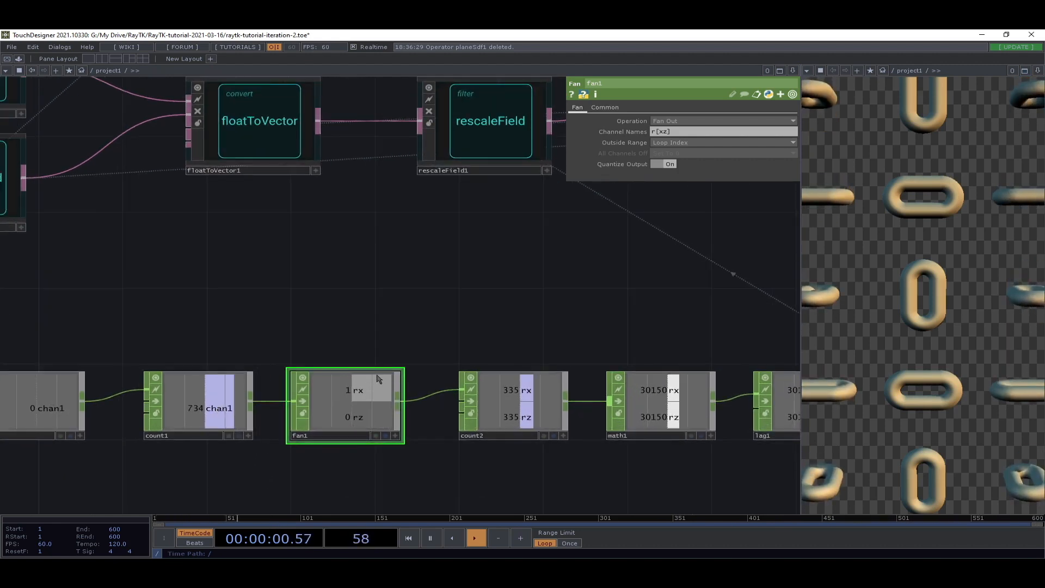
- Examine count2, math1, lag1 and the rotVals null, including the trigger, Multiply, Lag and Overshoot settings
drag(504, 318, 299, 326)
click(338, 415)
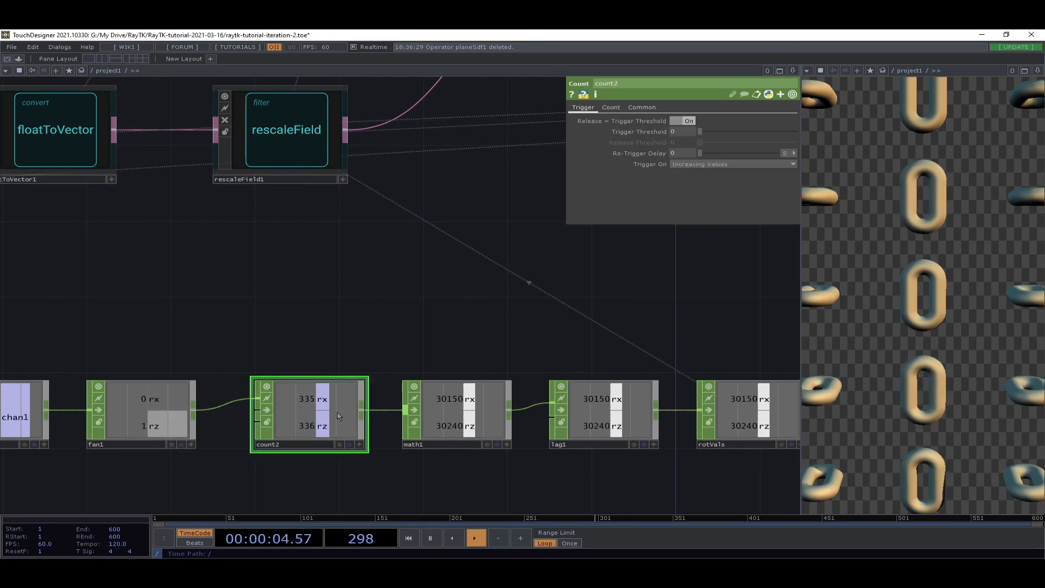
drag(358, 343, 294, 324)
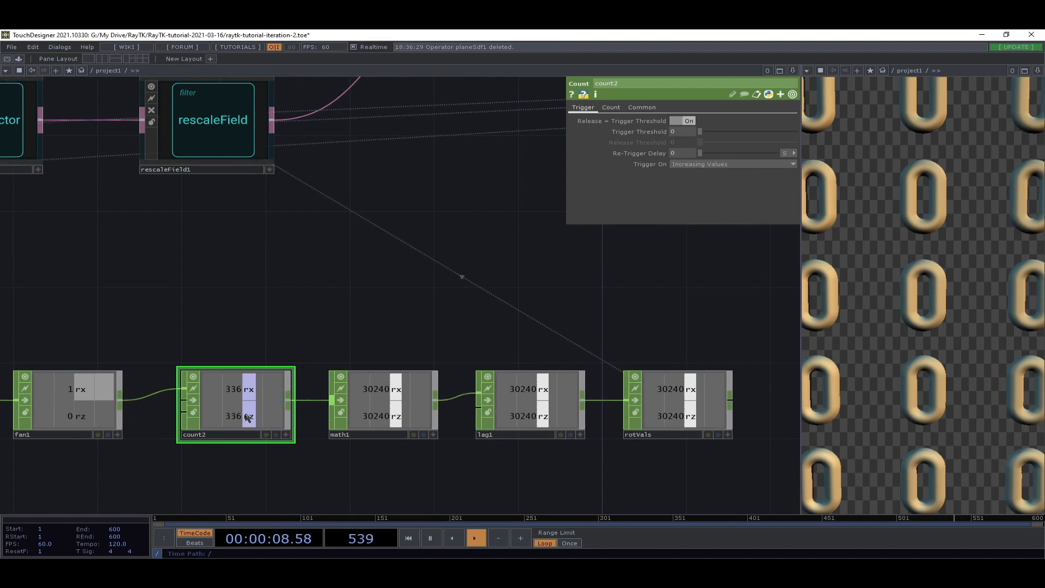
click(376, 406)
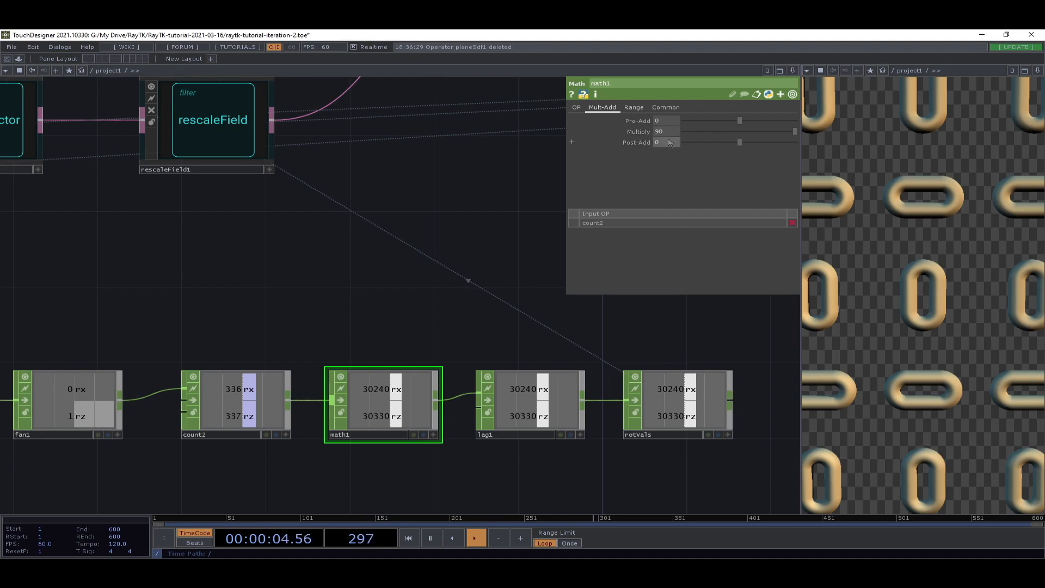
click(544, 404)
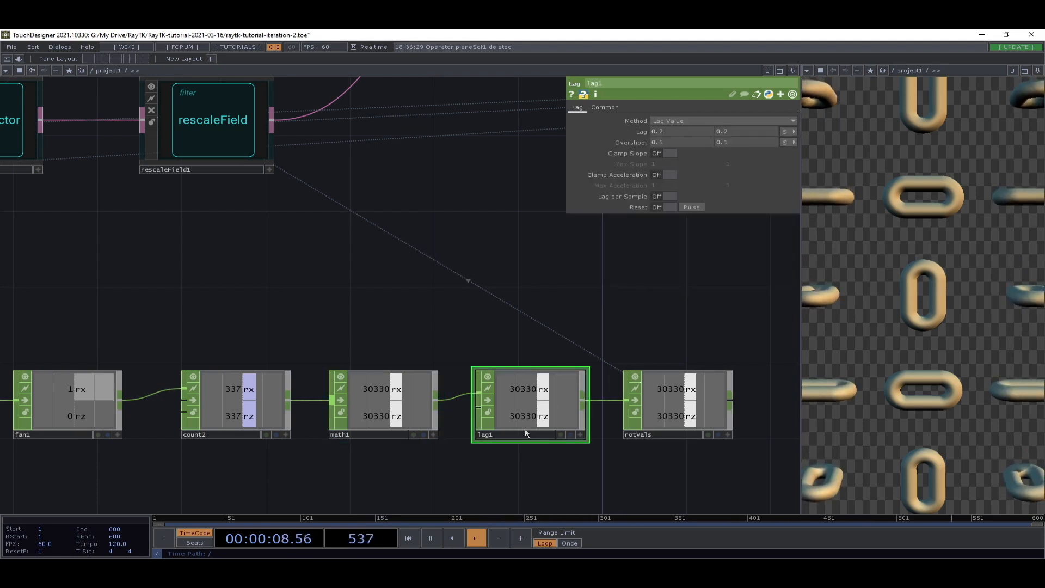
scroll(719, 427, up, 2)
scroll(715, 426, down, 2)
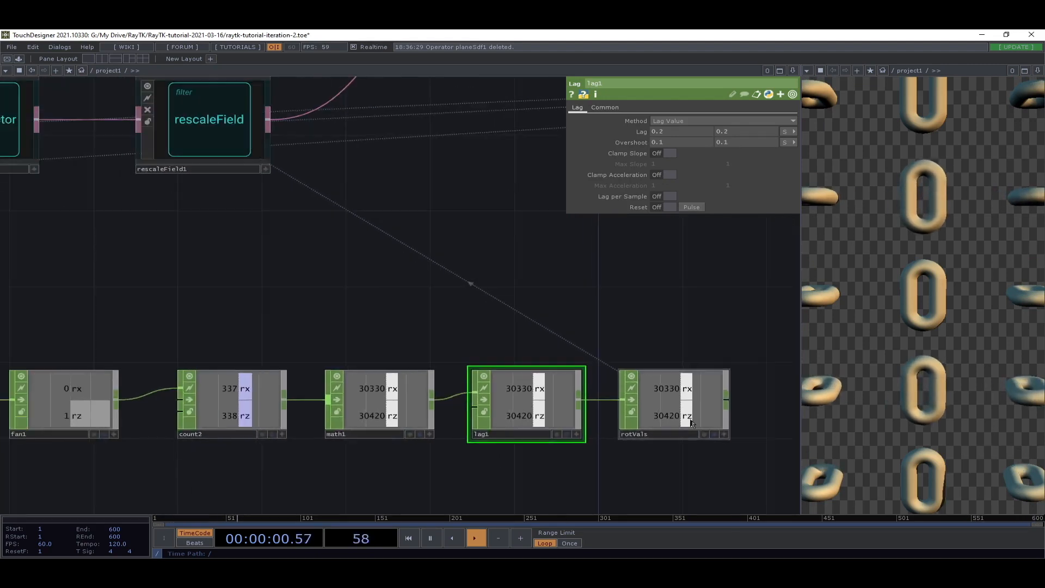
click(693, 422)
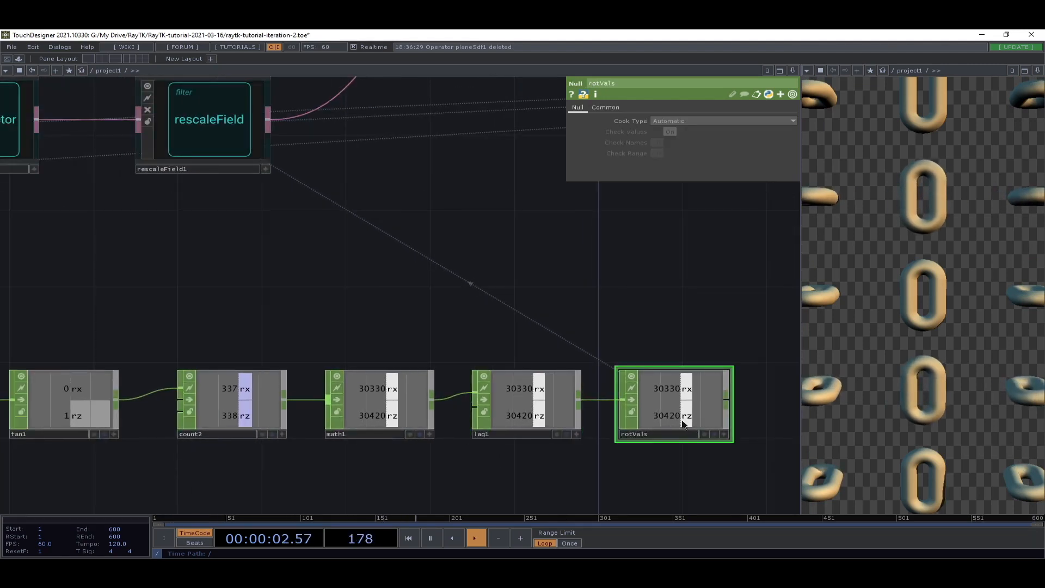
- Recheck how rescaleField1 references the rotVals rx and rz channels, and view the entire network through to the render output
click(226, 131)
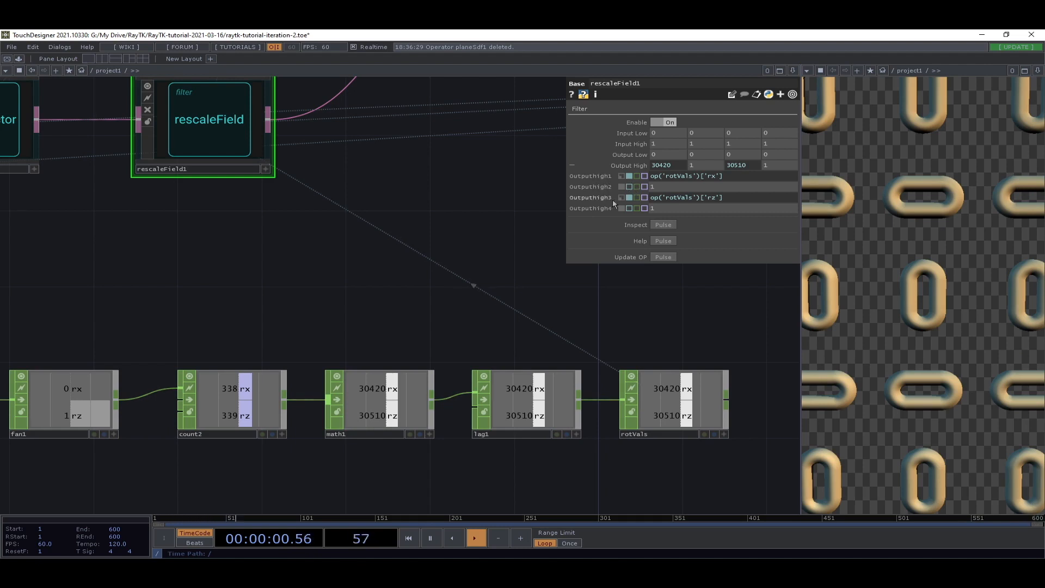
drag(410, 229, 404, 328)
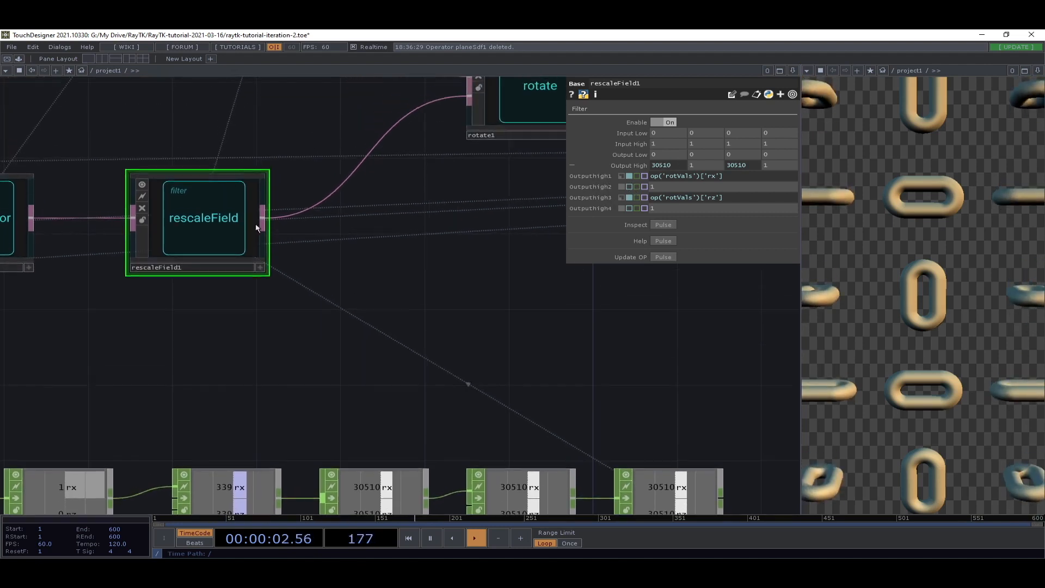
drag(329, 257, 283, 384)
scroll(432, 400, down, 10)
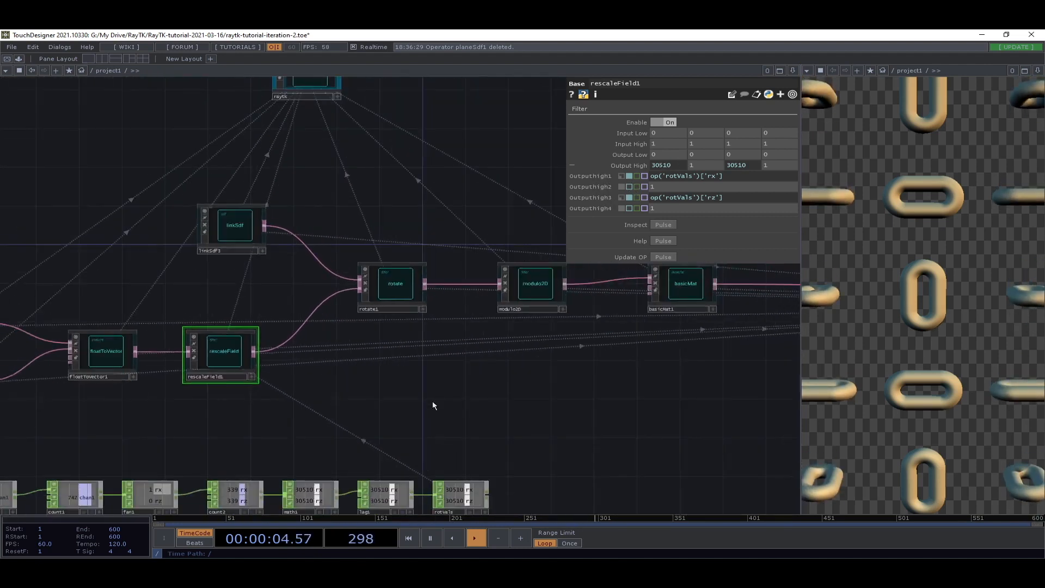
drag(439, 410, 293, 391)
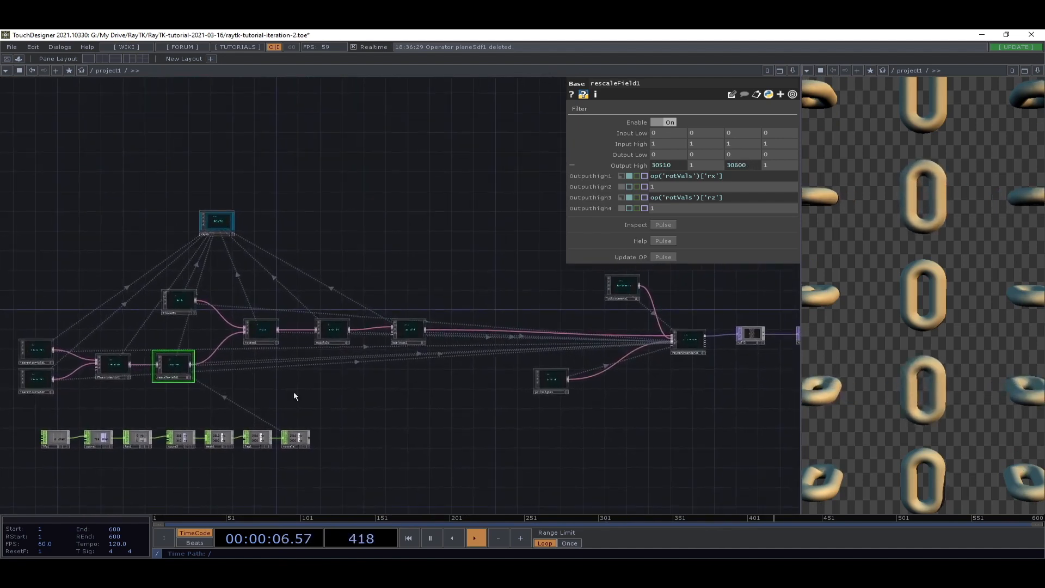
scroll(374, 397, down, 2)
drag(385, 393, 373, 398)
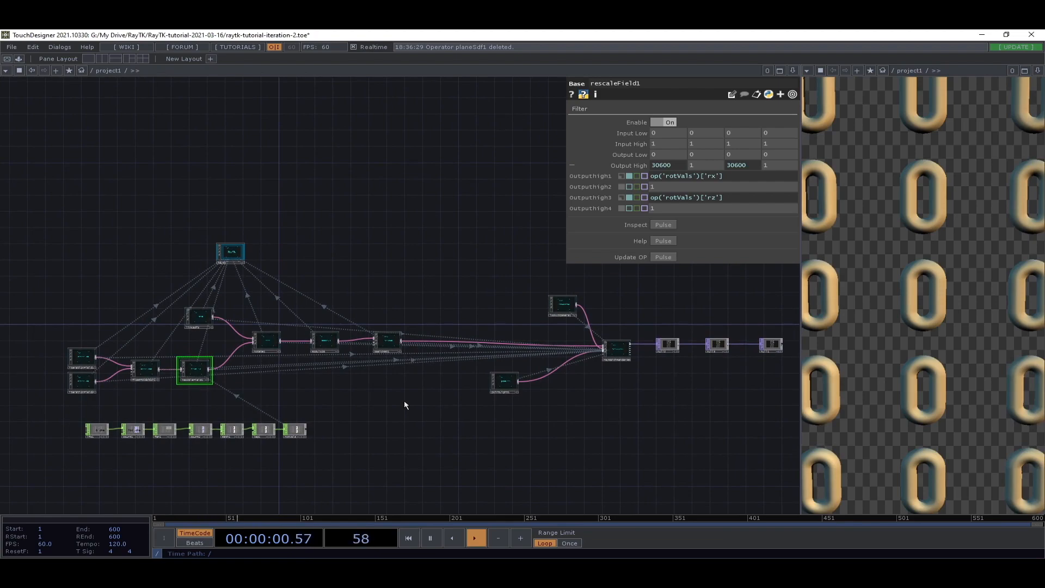